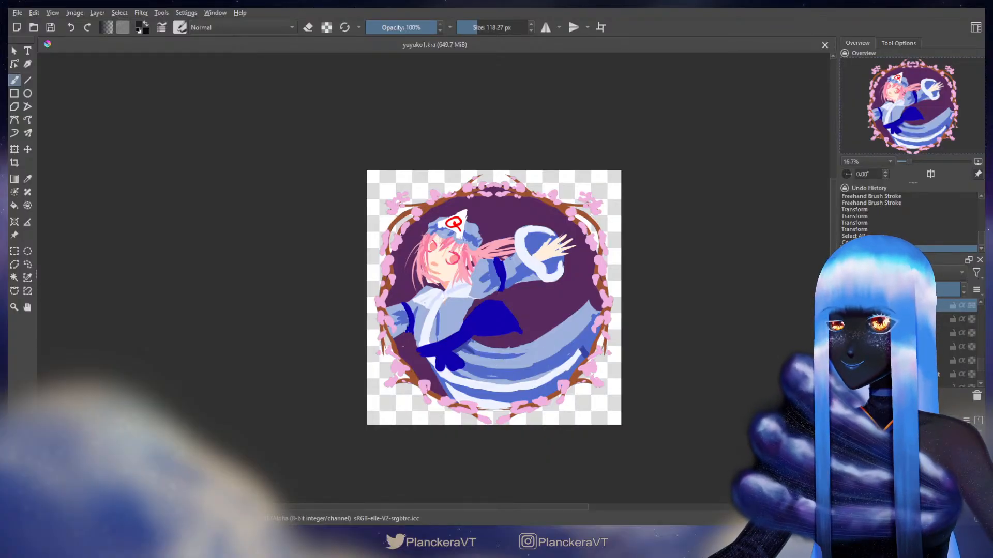
# Group the two layers of the sleeve at the picture's left side and rename the new group
pyautogui.scroll(2, 513, 341)
pyautogui.moveTo(462, 313); pyautogui.dragTo(504, 359)
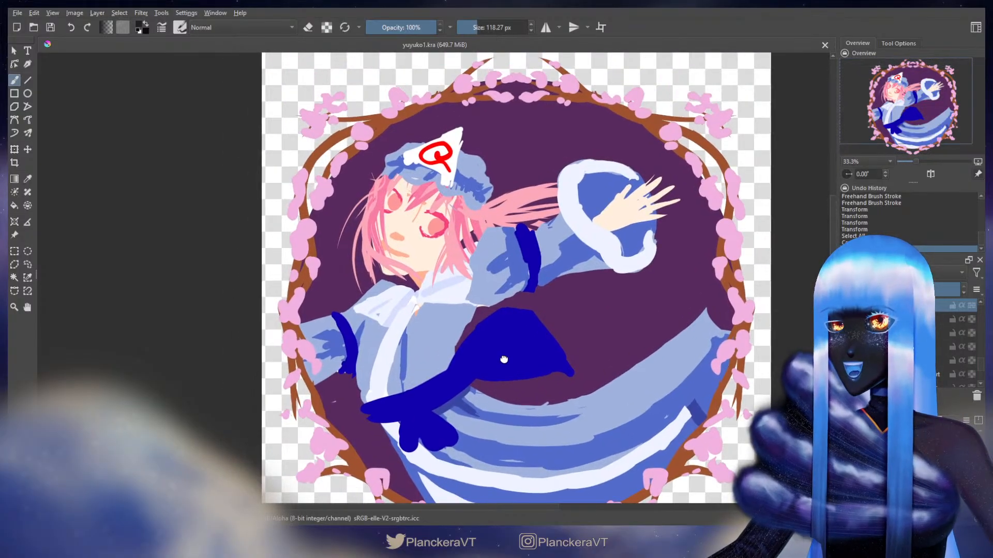
pyautogui.scroll(-1, 957, 355)
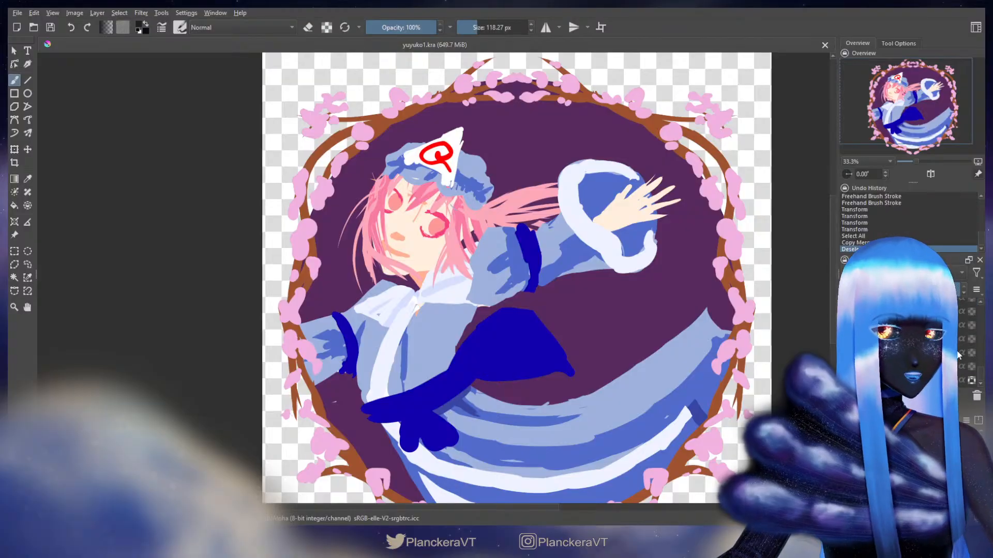
pyautogui.click(920, 325)
pyautogui.keyDown('ctrl'); pyautogui.click(921, 338); pyautogui.keyUp('ctrl')
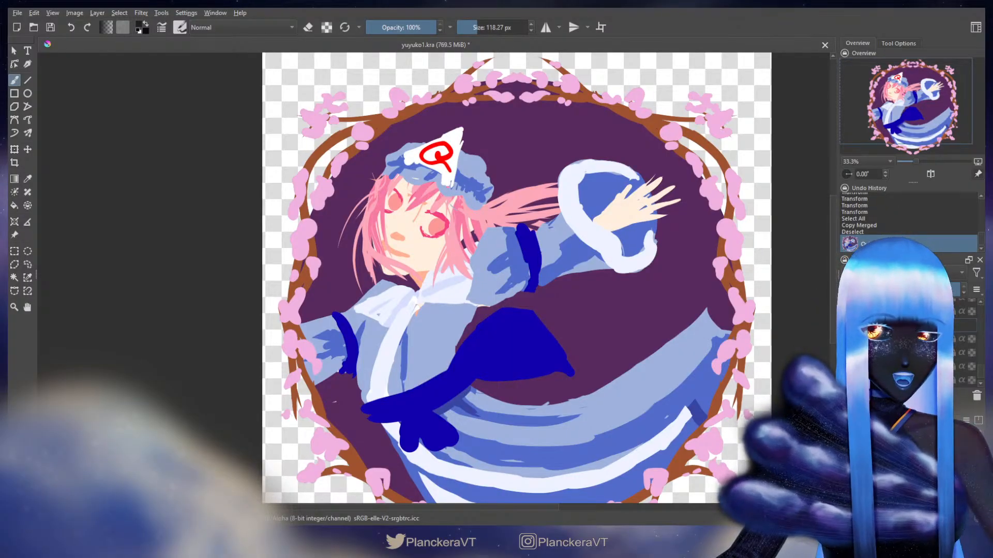
pyautogui.press('Return')
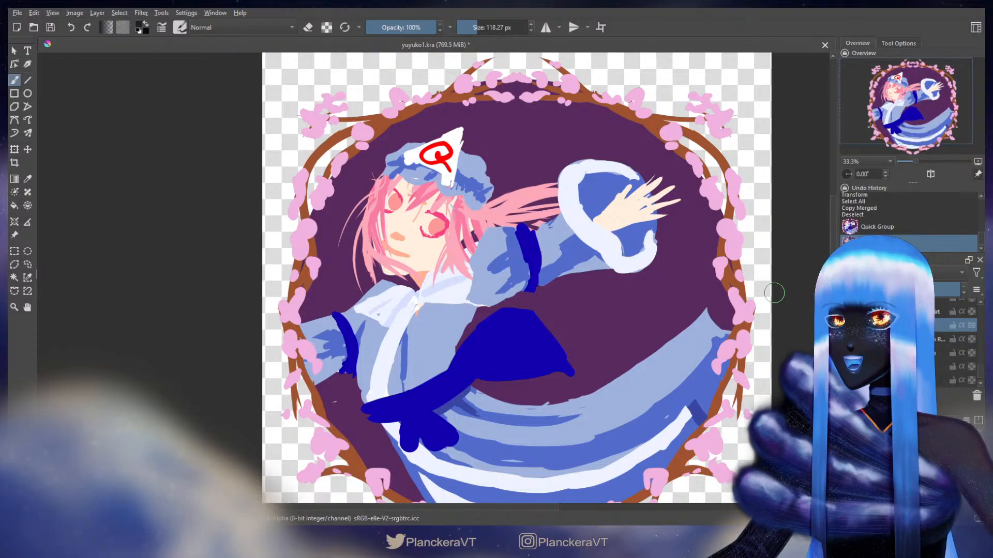
pyautogui.scroll(-1, 595, 225)
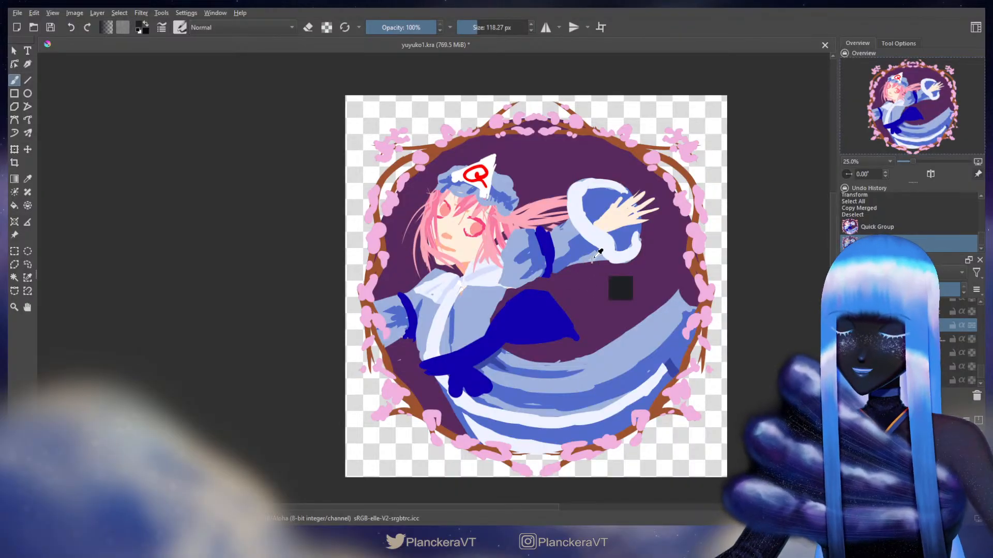
pyautogui.hotkey('ctrl', 't')
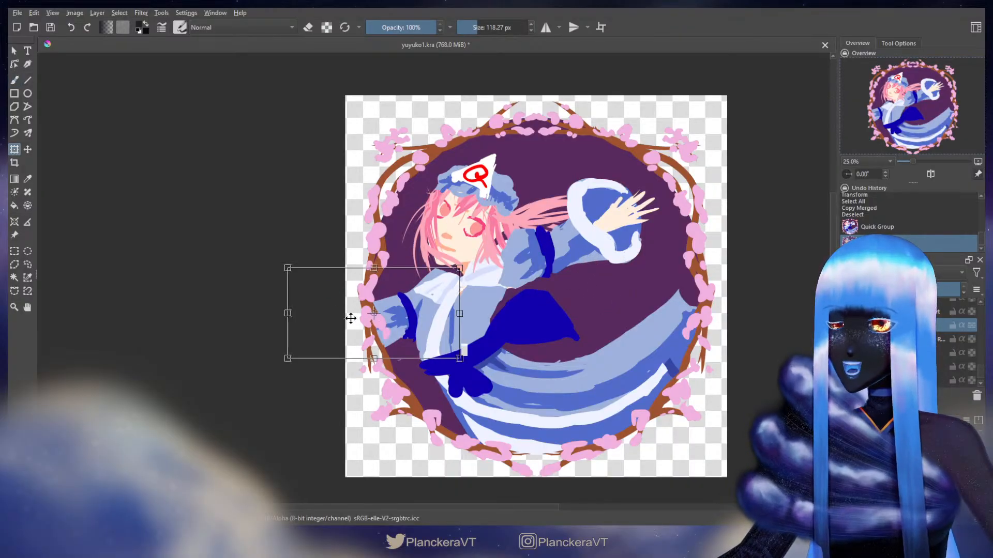
pyautogui.moveTo(286, 312); pyautogui.dragTo(346, 313)
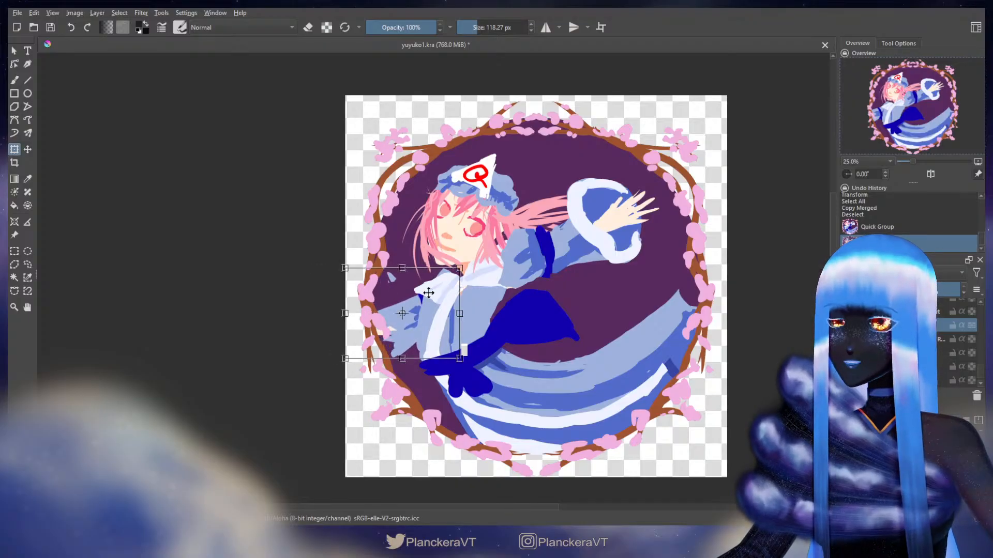
pyautogui.moveTo(423, 296); pyautogui.dragTo(411, 294)
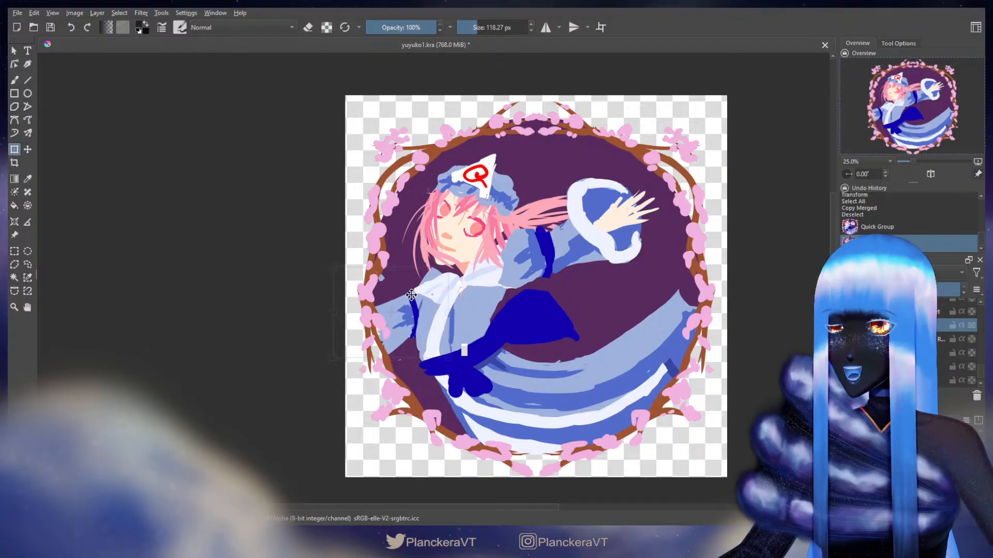
pyautogui.press('Escape')
pyautogui.press('b')
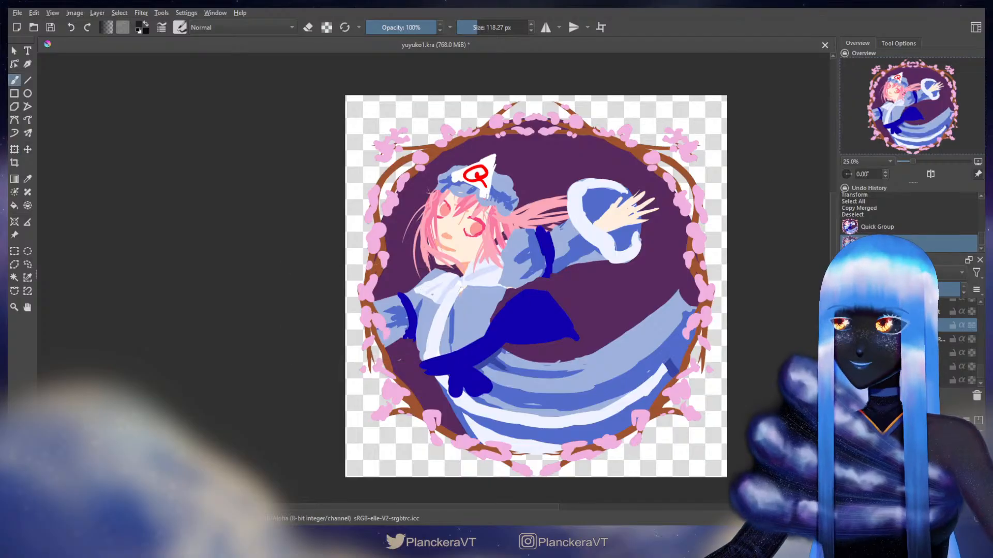
# Outline the left sleeve's dark blue band with a freehand selection, mirror it horizontally, and clear the selection
pyautogui.click(899, 339)
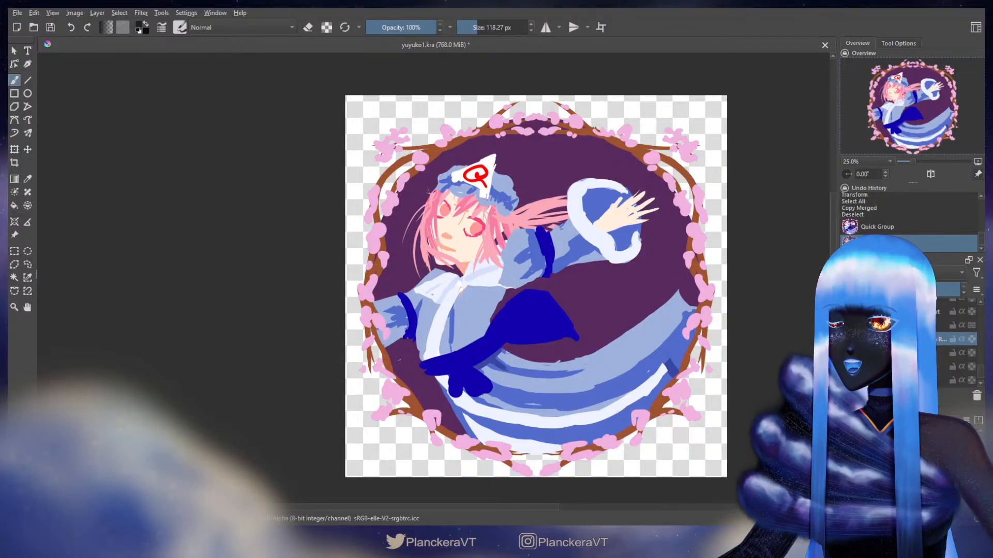
pyautogui.click(27, 264)
pyautogui.moveTo(369, 272); pyautogui.dragTo(369, 265)
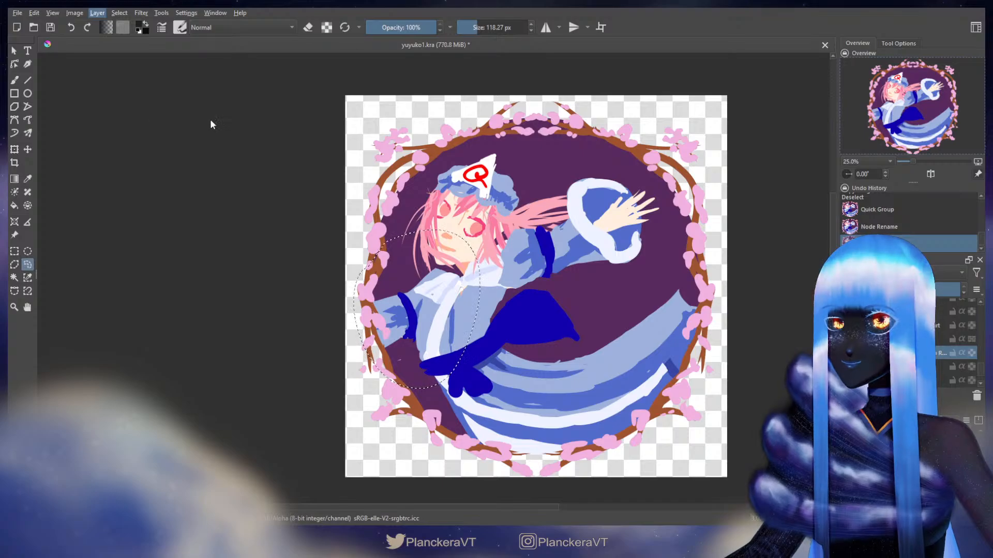
pyautogui.click(271, 119)
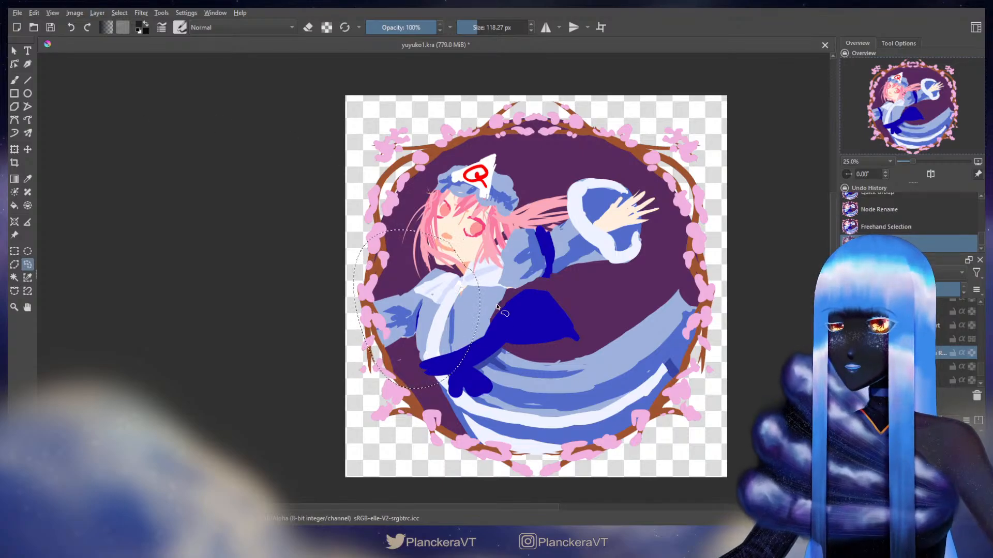
pyautogui.hotkey('ctrl', 'shift', 'a')
# Move the mirrored dark blue band into place across the left sleeve and adjust it with a transform
pyautogui.press('t')
pyautogui.moveTo(481, 268)
pyautogui.mouseDown()
pyautogui.moveTo(456, 267)
pyautogui.moveTo(475, 270)
pyautogui.mouseUp()
pyautogui.hotkey('ctrl', 't')
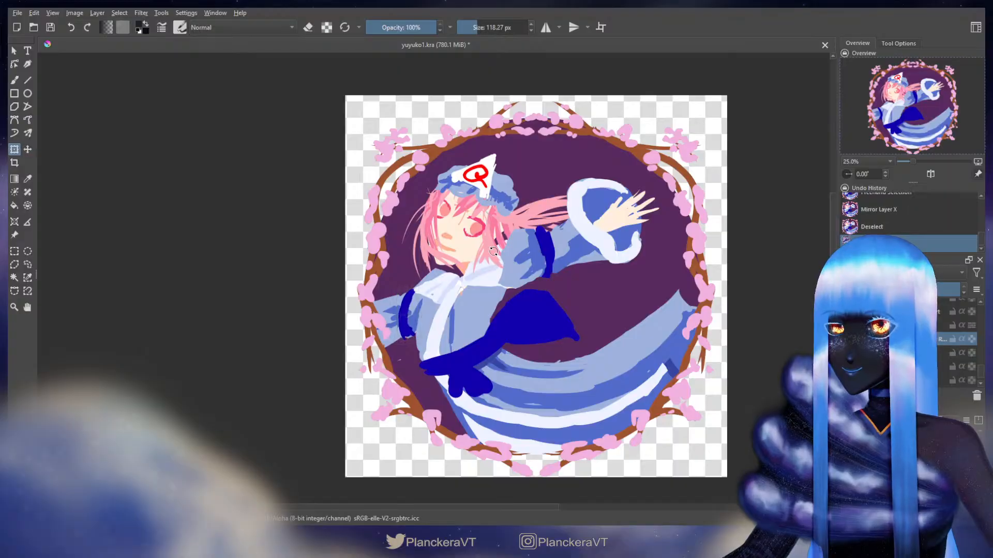
pyautogui.press('b')
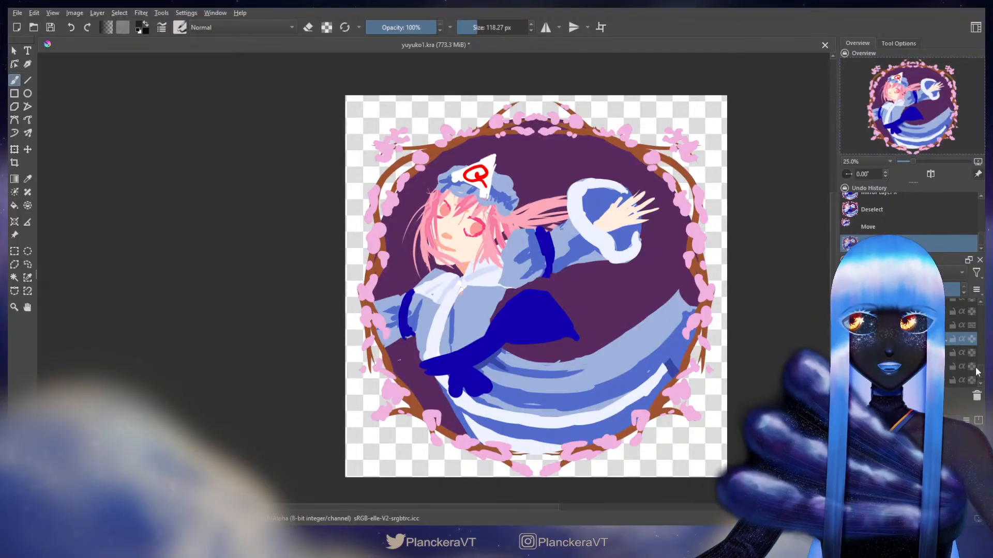
# Select the outer part of the light blue left sleeve freehand, squeeze it narrower toward the body, and deselect
pyautogui.scroll(3, 979, 372)
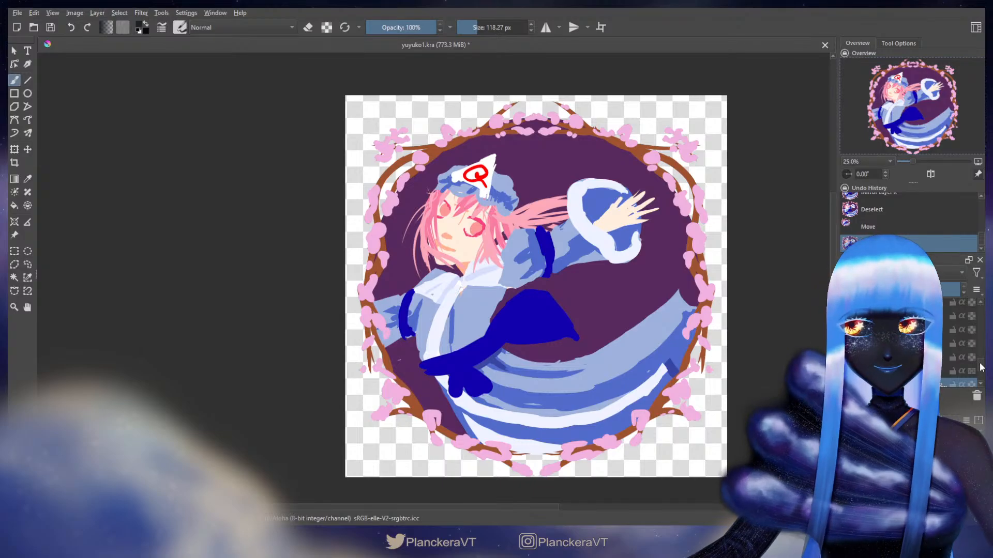
pyautogui.scroll(-4, 980, 368)
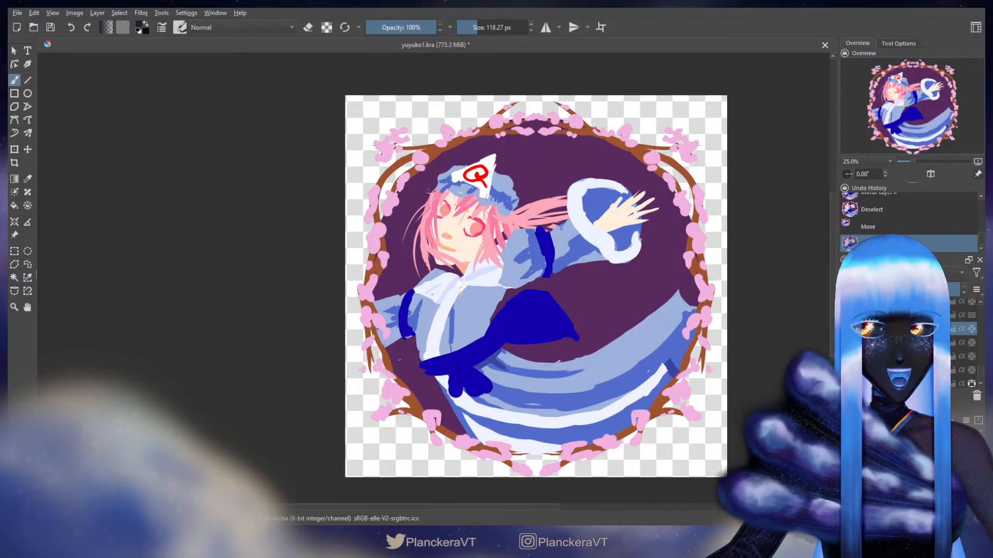
pyautogui.click(913, 343)
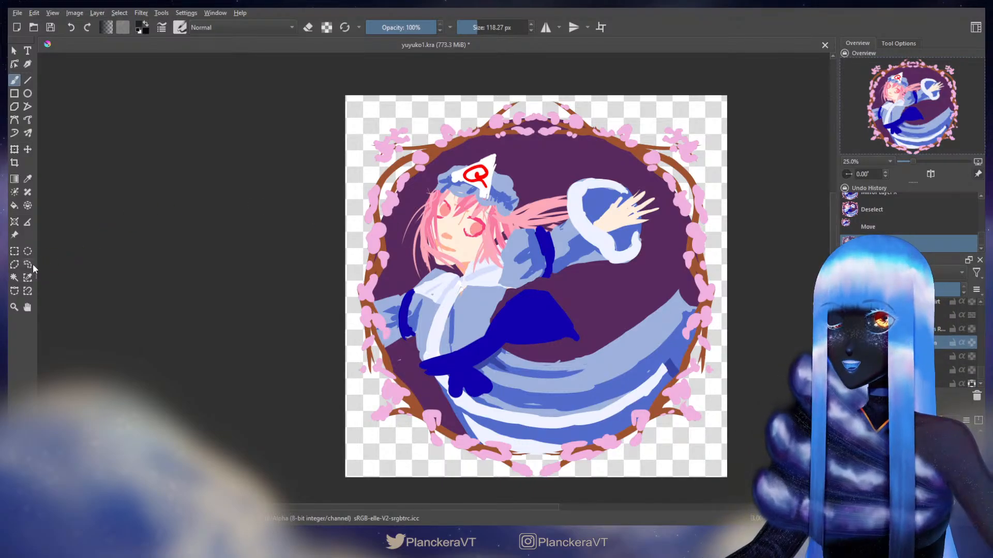
pyautogui.click(32, 264)
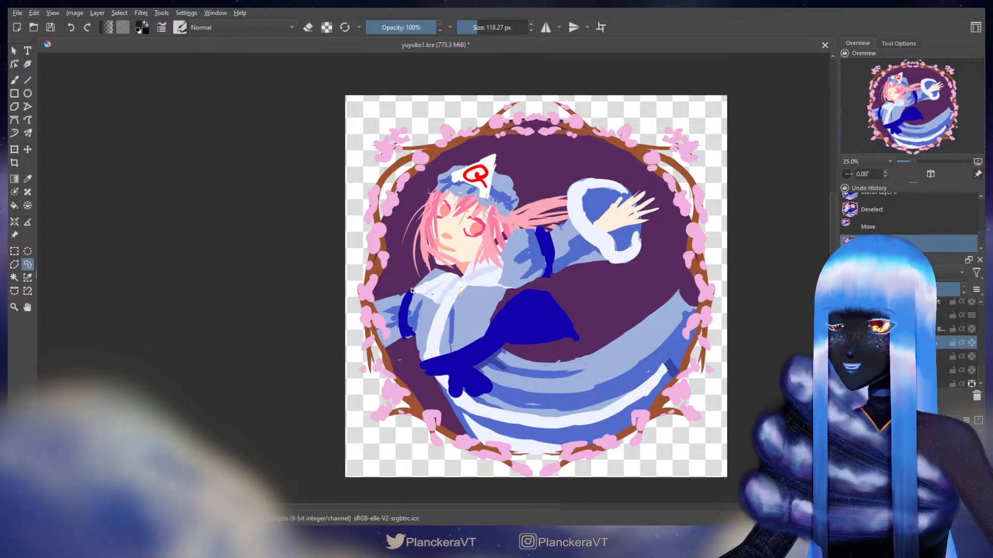
pyautogui.moveTo(412, 289)
pyautogui.mouseDown()
pyautogui.moveTo(396, 372)
pyautogui.moveTo(323, 337)
pyautogui.moveTo(342, 279)
pyautogui.moveTo(388, 259)
pyautogui.moveTo(403, 274)
pyautogui.moveTo(402, 298)
pyautogui.moveTo(410, 289)
pyautogui.moveTo(406, 362)
pyautogui.moveTo(358, 367)
pyautogui.moveTo(357, 280)
pyautogui.mouseUp()
pyautogui.hotkey('ctrl', 't')
pyautogui.moveTo(342, 315)
pyautogui.mouseDown()
pyautogui.moveTo(399, 311)
pyautogui.moveTo(377, 307)
pyautogui.mouseUp()
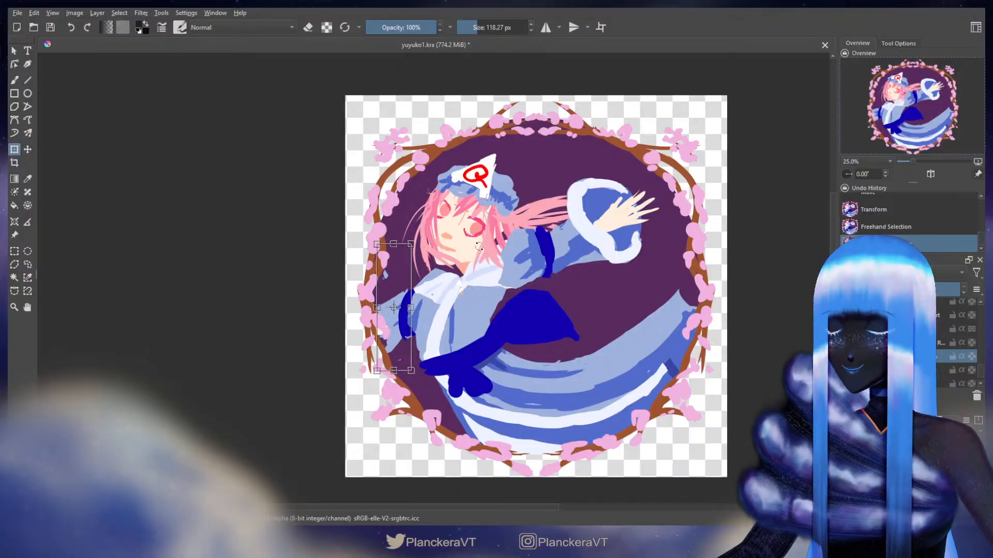
pyautogui.press('Return')
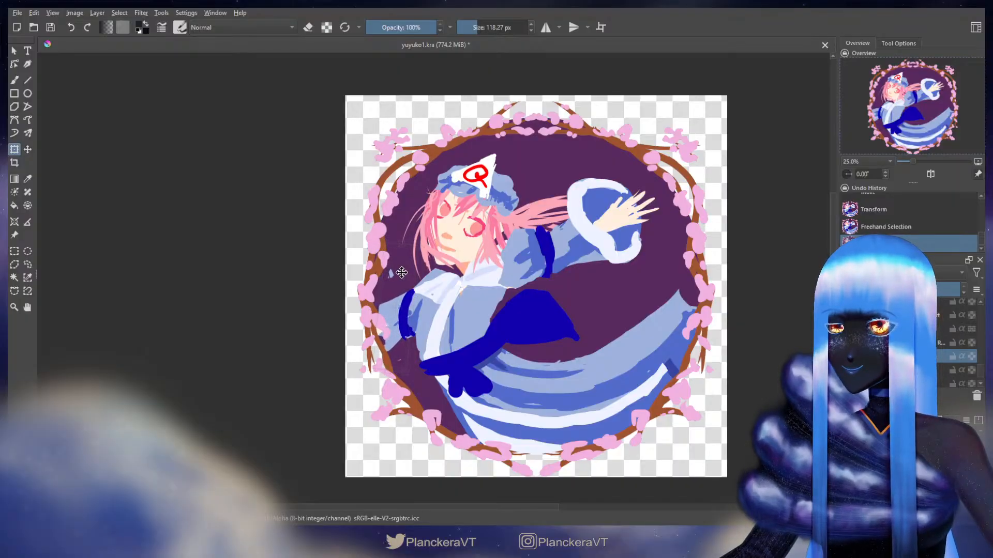
pyautogui.press('b')
pyautogui.hotkey('ctrl', 'shift', 'a')
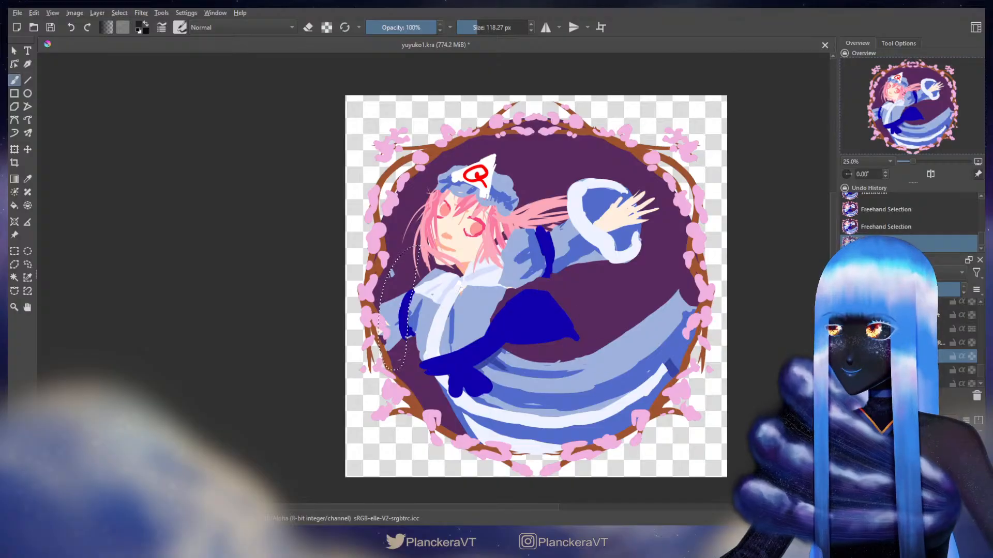
# Erase along the outer edge of the light blue left sleeve where it meets the blossom frame
pyautogui.click(900, 370)
pyautogui.click(900, 357)
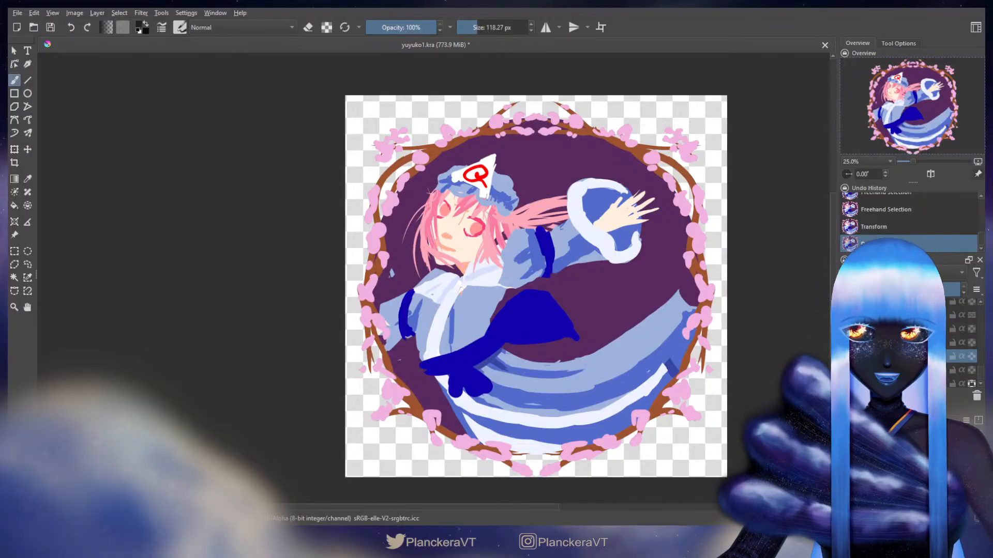
pyautogui.press('e')
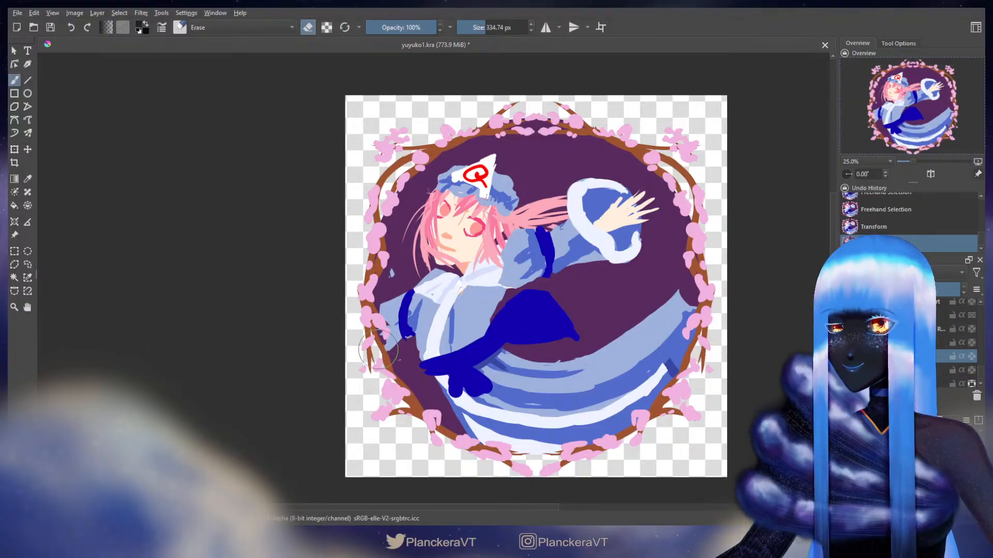
pyautogui.moveTo(378, 349); pyautogui.dragTo(366, 309)
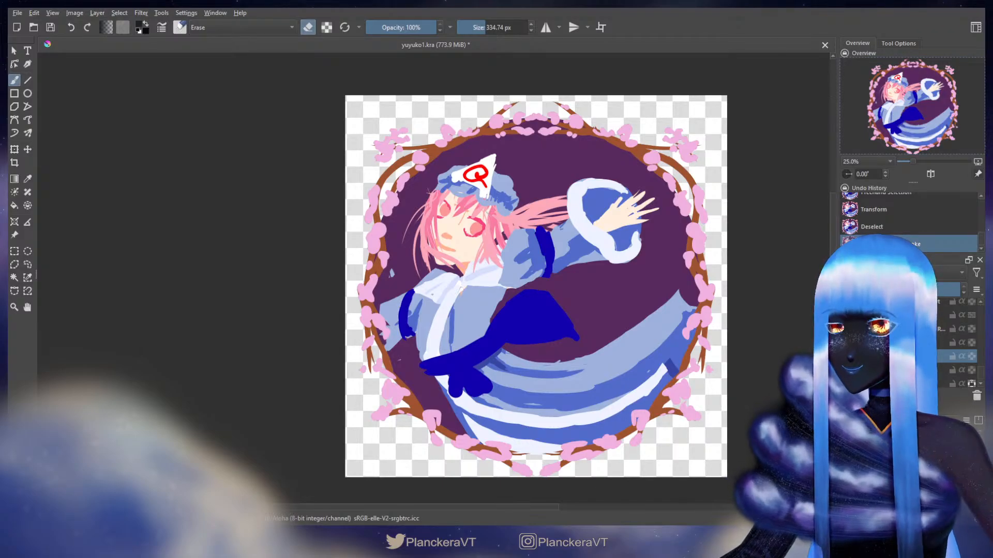
pyautogui.press('e')
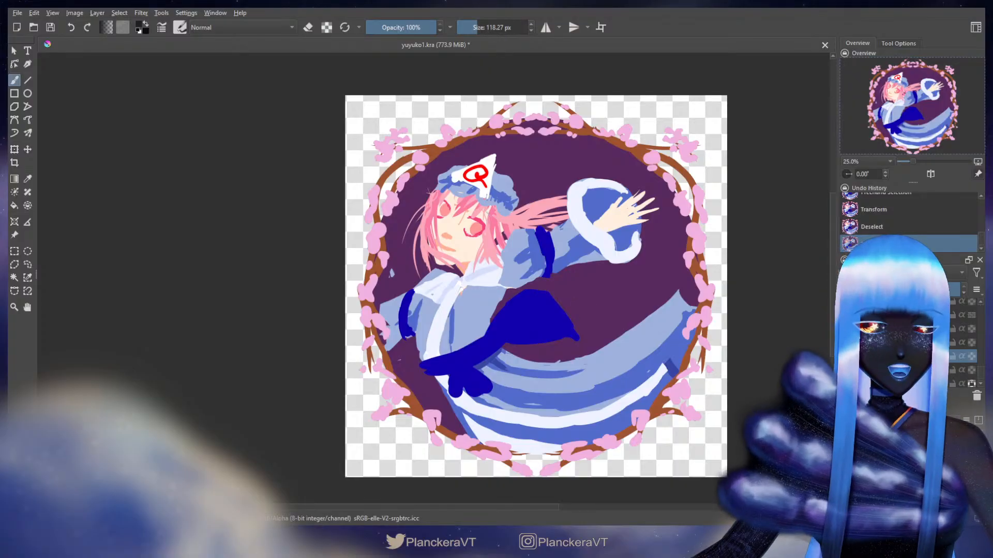
# On the sleeve band's layer, sample its dark blue as the paint colour and set the brush size to 75.02 px
pyautogui.click(905, 329)
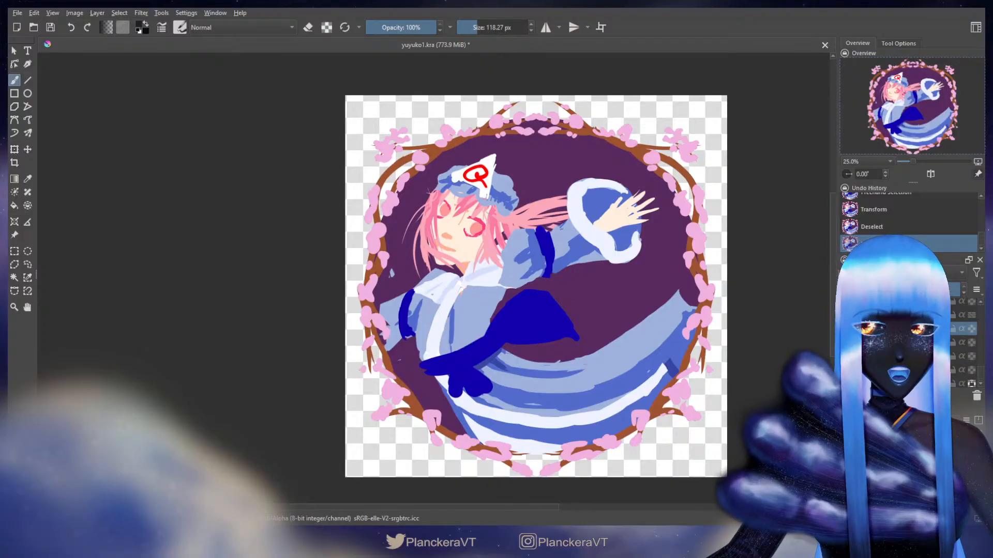
pyautogui.keyDown('ctrl'); pyautogui.click(411, 298); pyautogui.keyUp('ctrl')
pyautogui.moveTo(408, 301); pyautogui.dragTo(387, 301)
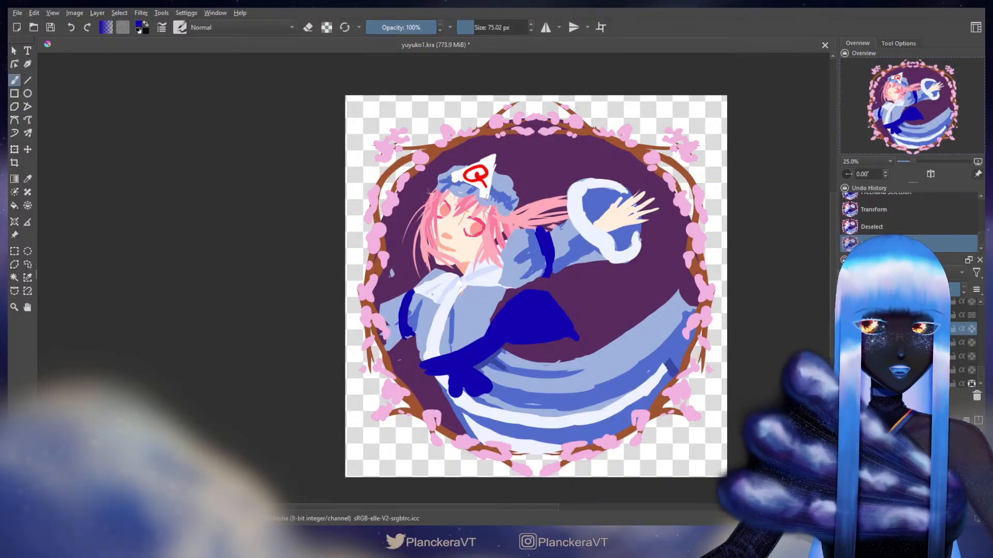
# Shift the light blue left sleeve slightly inward, away from the blossom frame and toward the body
pyautogui.press('t')
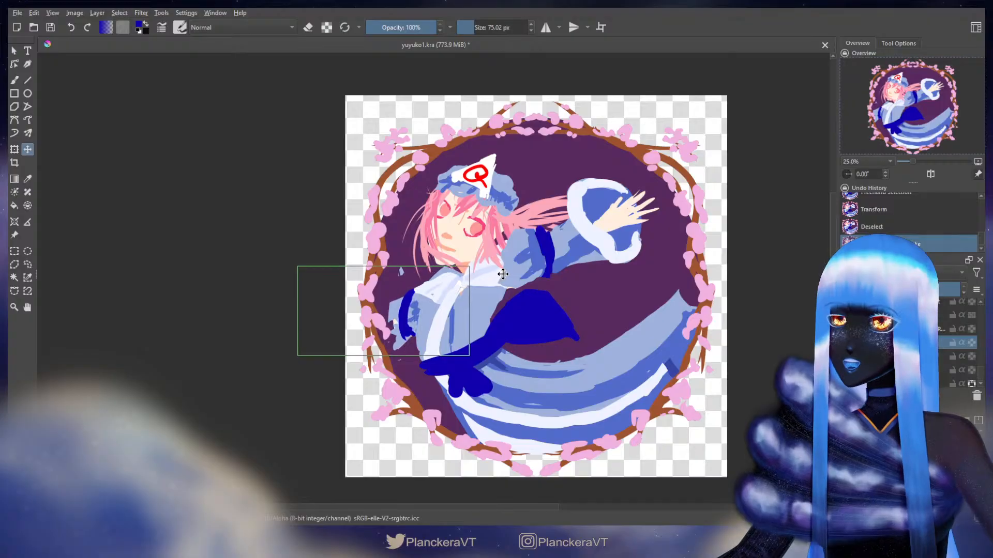
pyautogui.moveTo(502, 274); pyautogui.dragTo(504, 274)
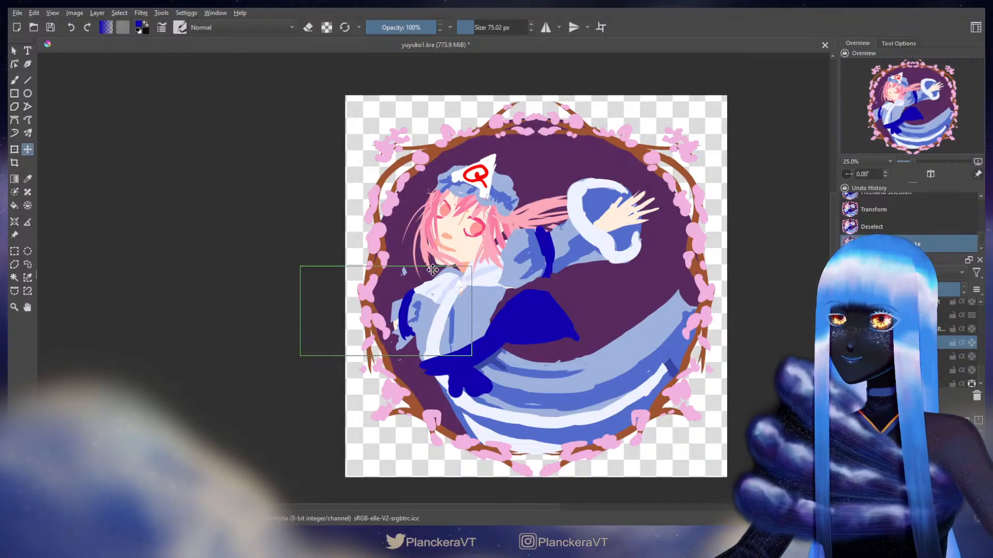
pyautogui.moveTo(459, 278); pyautogui.dragTo(456, 277)
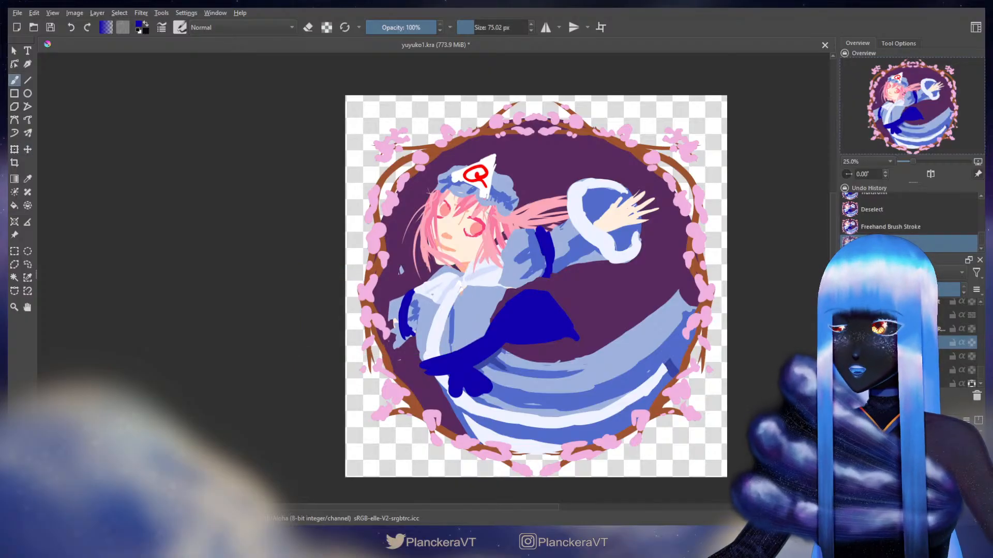
# Transform the left sleeve's dark blue band to fit the shifted sleeve and fine-tune its position
pyautogui.hotkey('ctrl', 't')
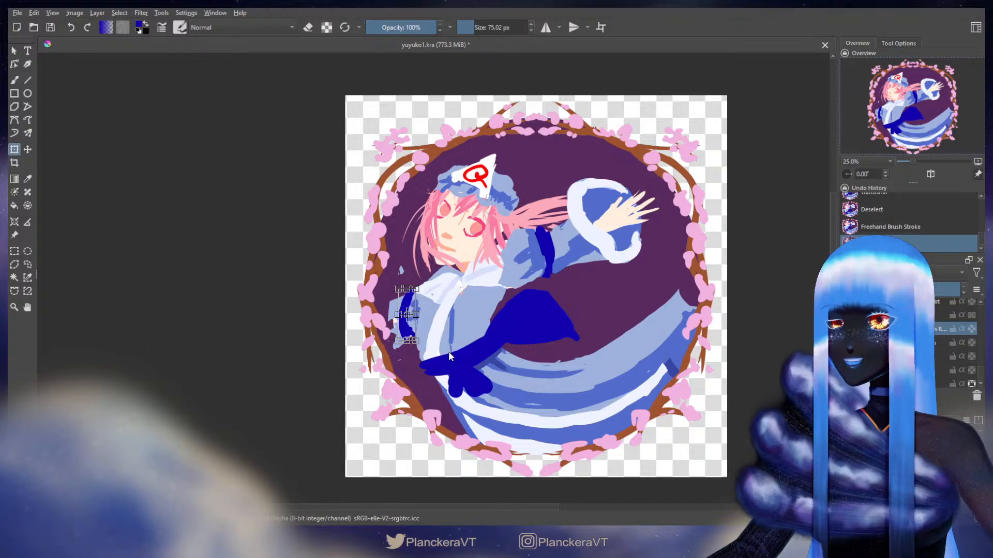
pyautogui.press('Return')
pyautogui.press('b')
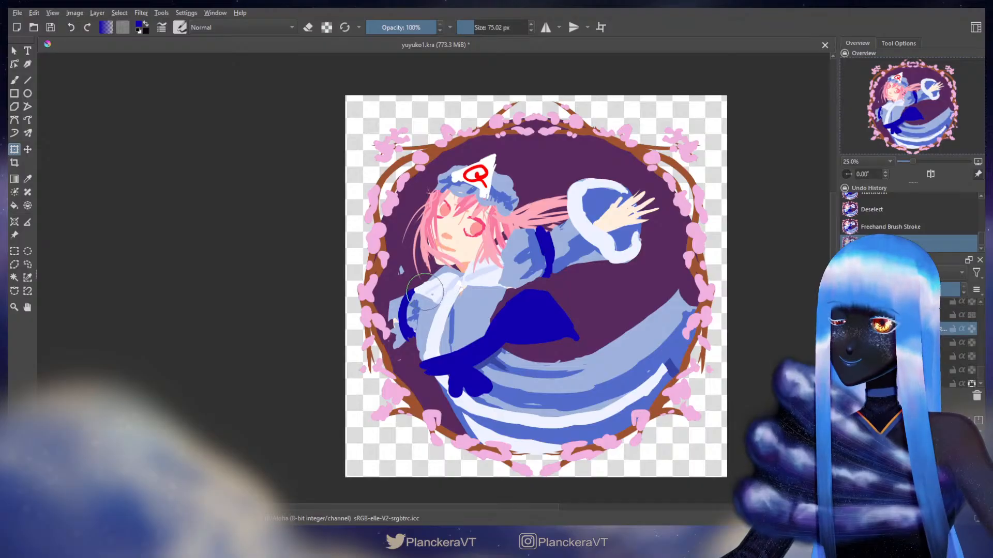
pyautogui.press('b')
pyautogui.press('t')
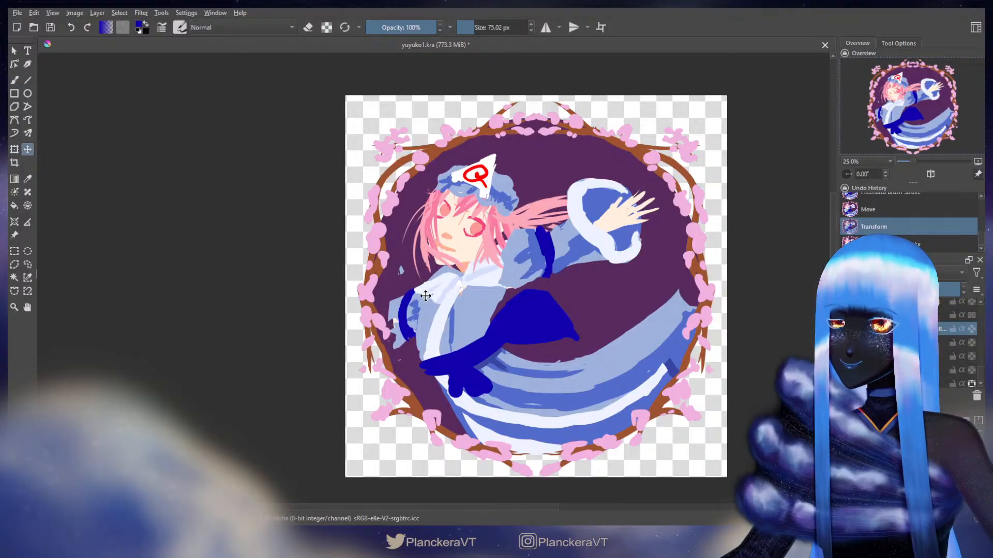
pyautogui.press('b')
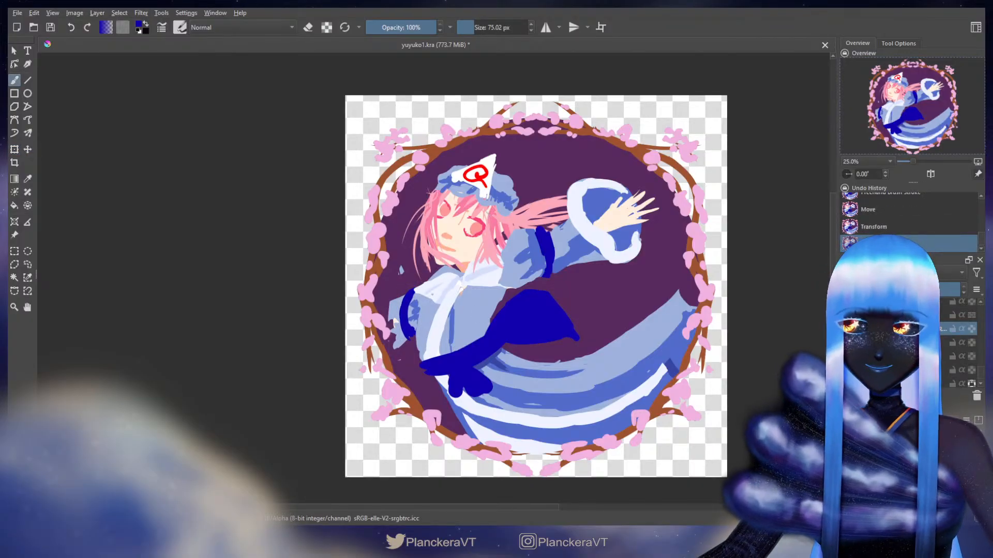
# Sample the dress's mid blue and light blue as the two paint colours, set the brush to 119.39 px and retouch the left sleeve's shading beside its dark band
pyautogui.click(910, 343)
pyautogui.keyDown('ctrl'); pyautogui.click(450, 330); pyautogui.keyUp('ctrl')
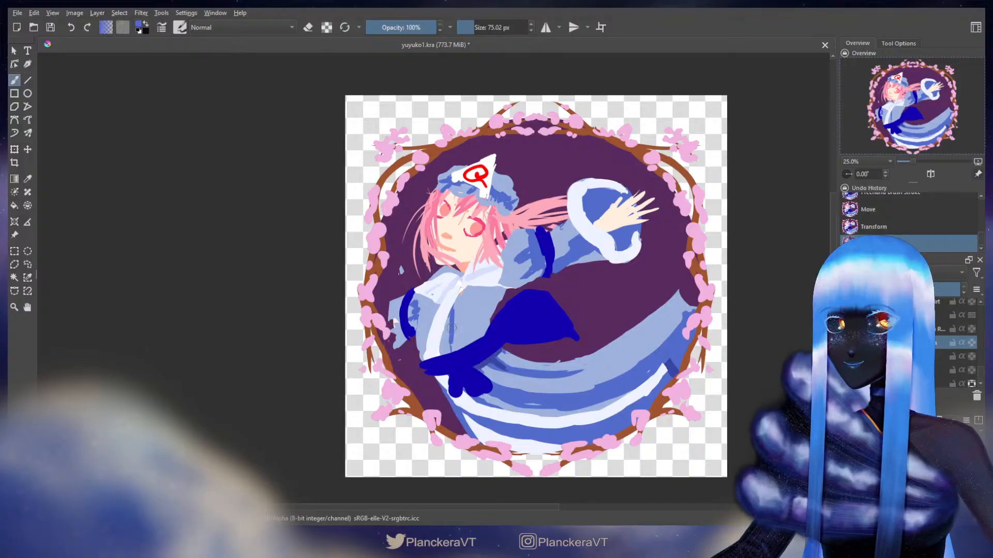
pyautogui.press('x')
pyautogui.keyDown('ctrl'); pyautogui.click(469, 307); pyautogui.keyUp('ctrl')
pyautogui.keyDown('shift'); pyautogui.moveTo(420, 294); pyautogui.dragTo(441, 294); pyautogui.keyUp('shift')
pyautogui.moveTo(420, 300)
pyautogui.mouseDown()
pyautogui.moveTo(412, 306)
pyautogui.moveTo(423, 298)
pyautogui.mouseUp()
pyautogui.hotkey('ctrl', 'z')
pyautogui.press('x')
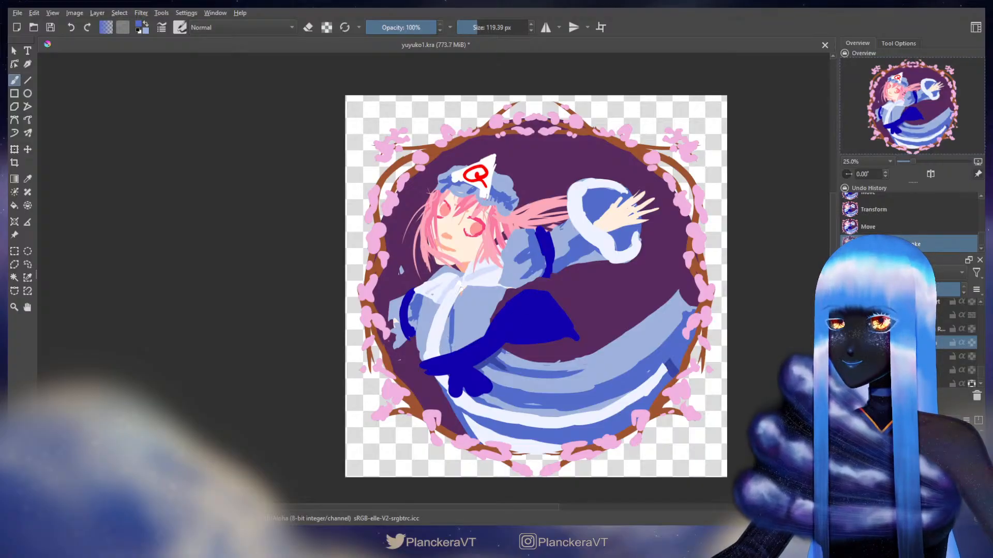
# Transform the white collar to fit more closely around the neck and over the left shoulder
pyautogui.moveTo(981, 378); pyautogui.dragTo(981, 370)
pyautogui.click(900, 323)
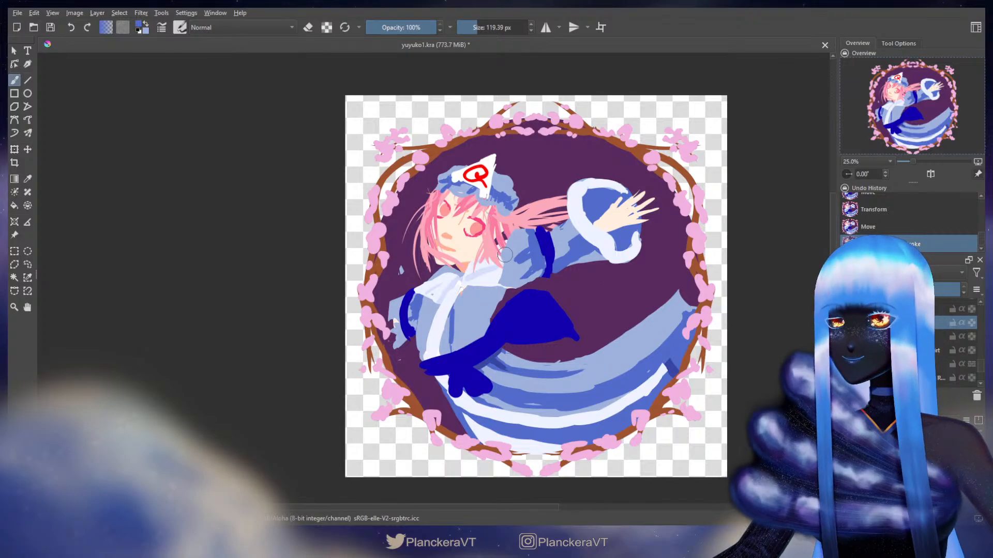
pyautogui.hotkey('ctrl', 't')
pyautogui.moveTo(412, 271); pyautogui.dragTo(419, 272)
pyautogui.press('Return')
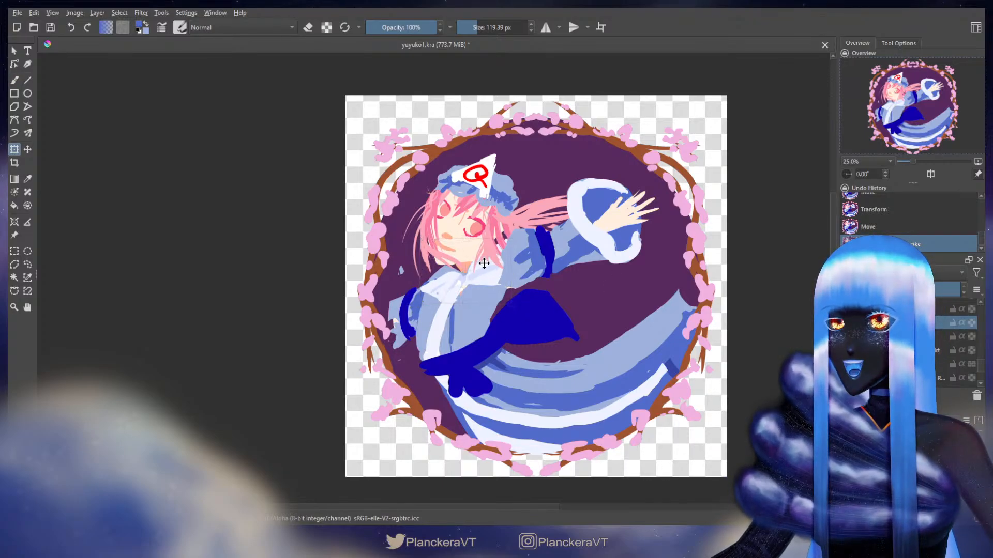
pyautogui.moveTo(552, 258); pyautogui.dragTo(552, 266)
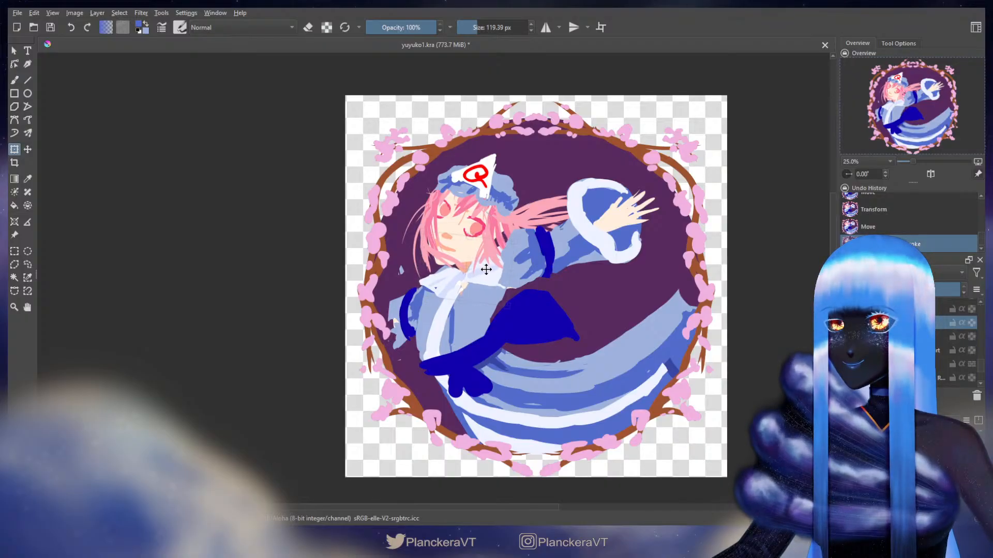
pyautogui.press('b')
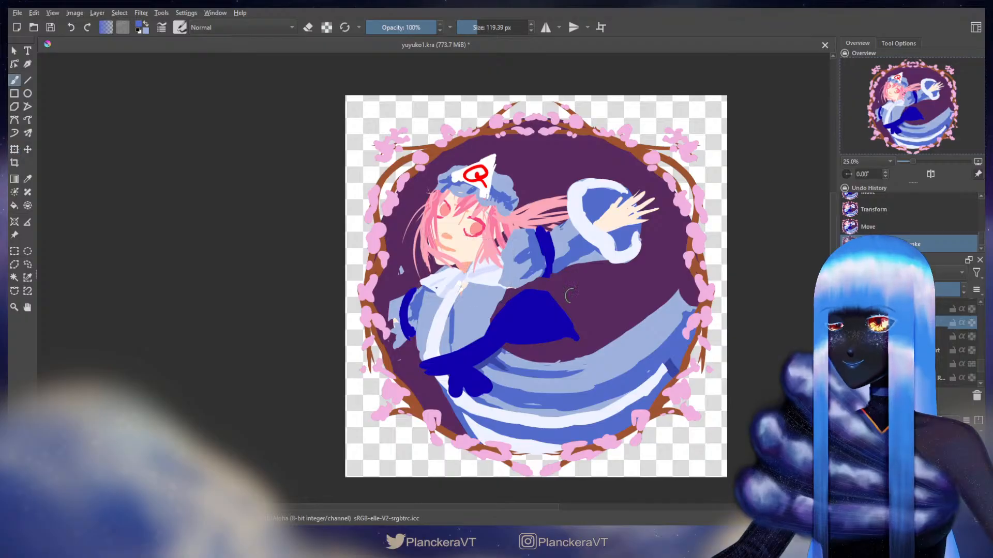
# Shift the whole head group, including hair and hat, slightly away from the left blossom frame
pyautogui.moveTo(980, 369); pyautogui.dragTo(982, 330)
pyautogui.click(920, 355)
pyautogui.press('t')
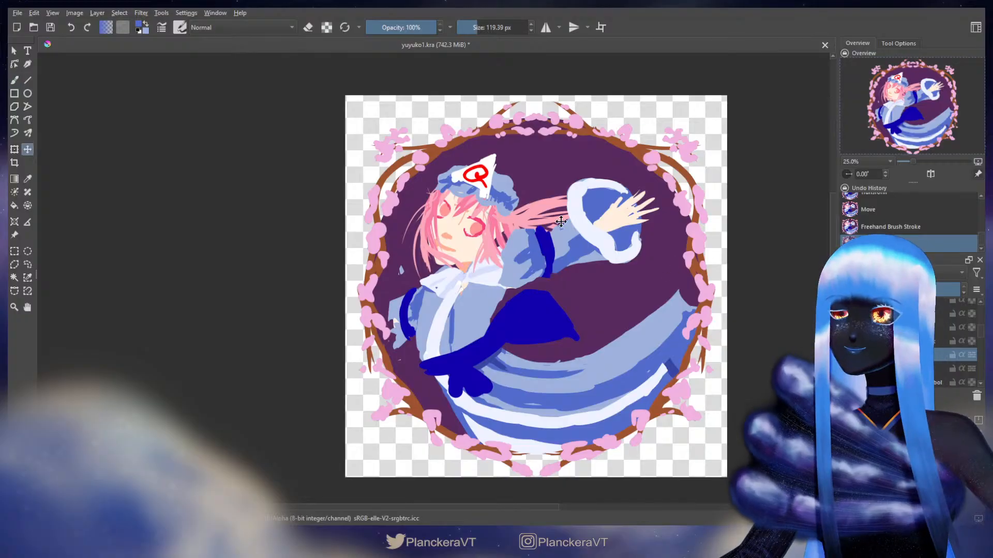
pyautogui.moveTo(533, 214); pyautogui.dragTo(532, 214)
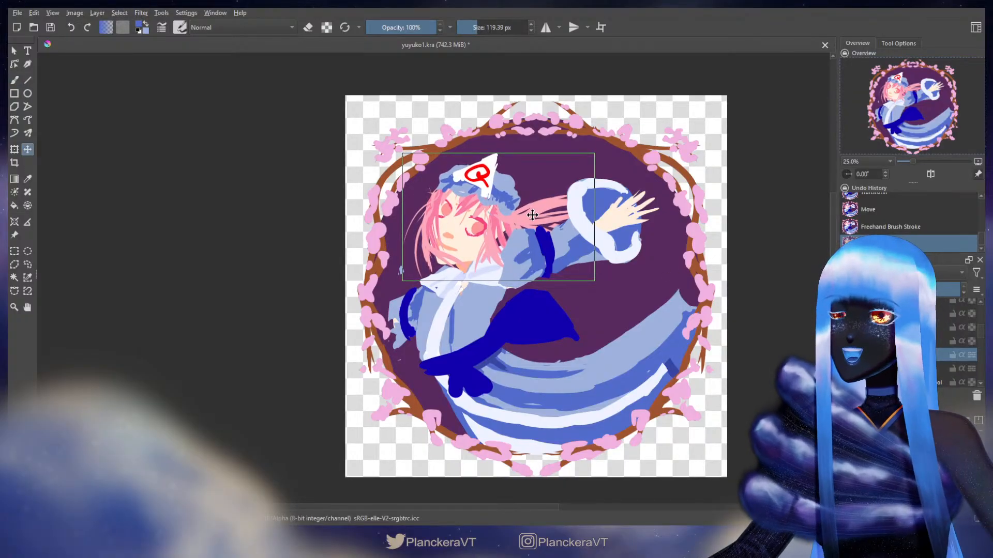
pyautogui.press('b')
# On the left sleeve's layer, erase the stray blue specks between the hair and the blossom frame with a large eraser
pyautogui.scroll(-2, 974, 350)
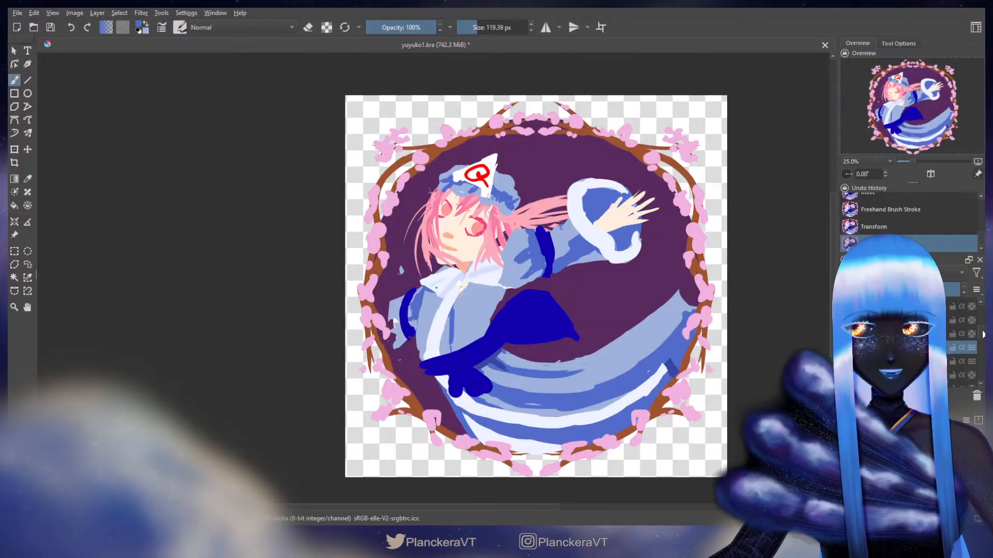
pyautogui.scroll(1, 982, 348)
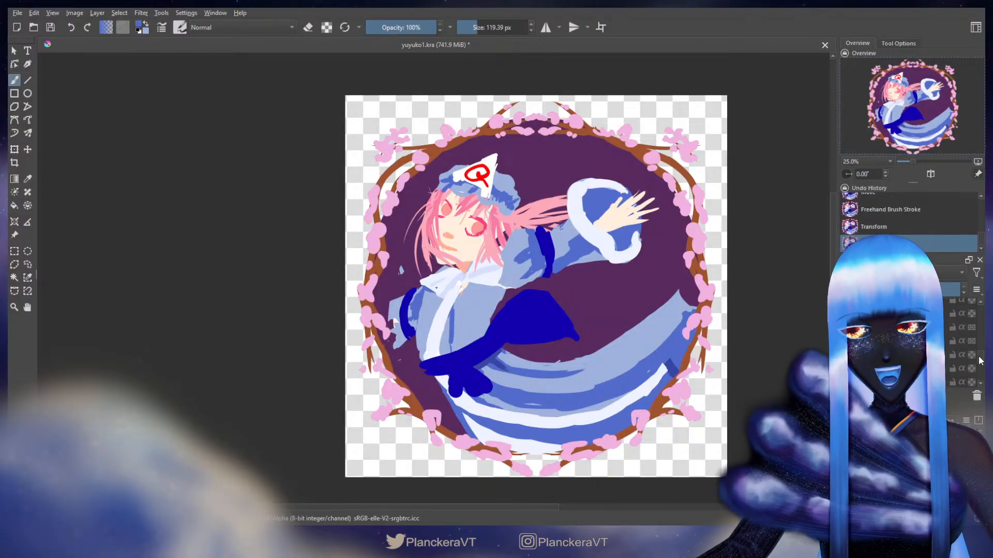
pyautogui.scroll(1, 978, 371)
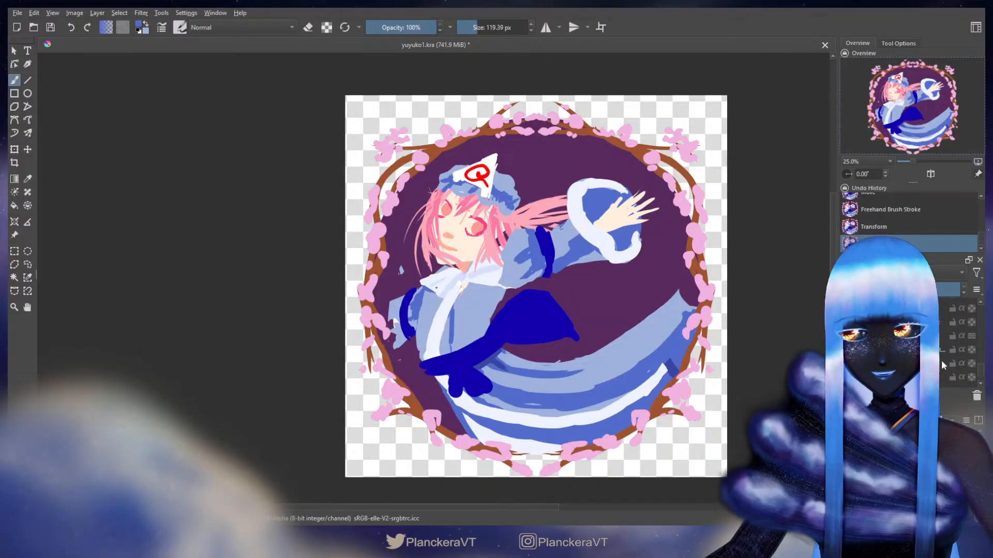
pyautogui.press('e')
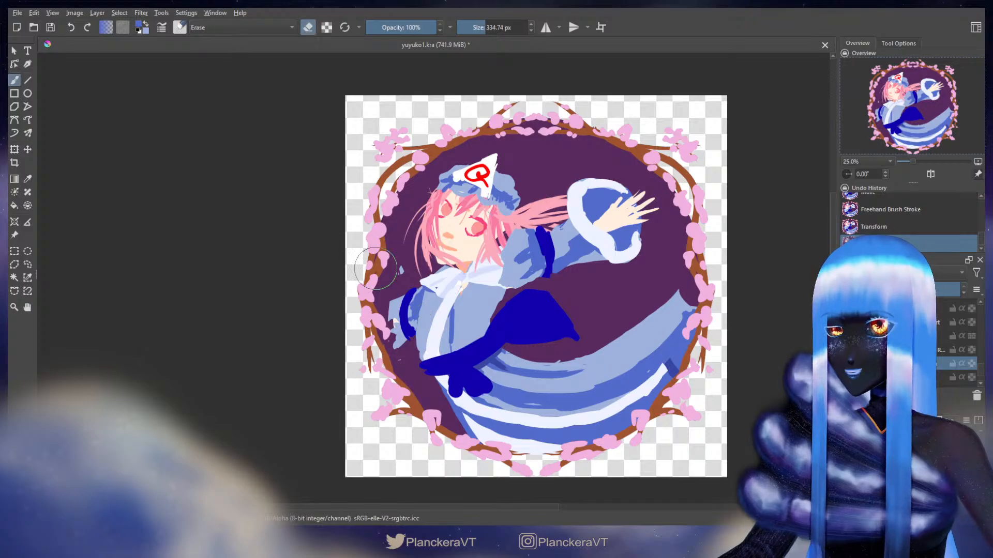
pyautogui.moveTo(368, 352); pyautogui.dragTo(421, 411)
pyautogui.press('e')
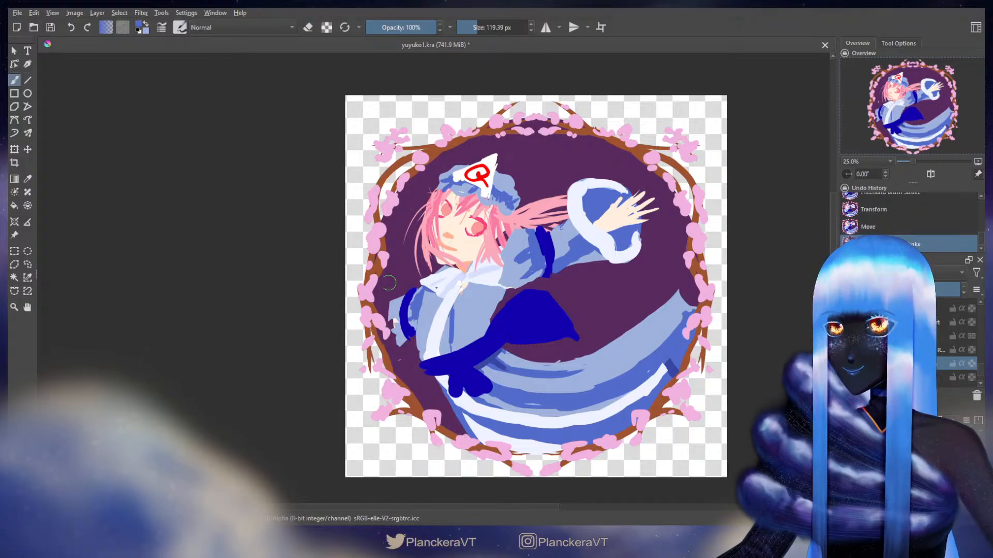
pyautogui.press('e')
pyautogui.click(453, 264)
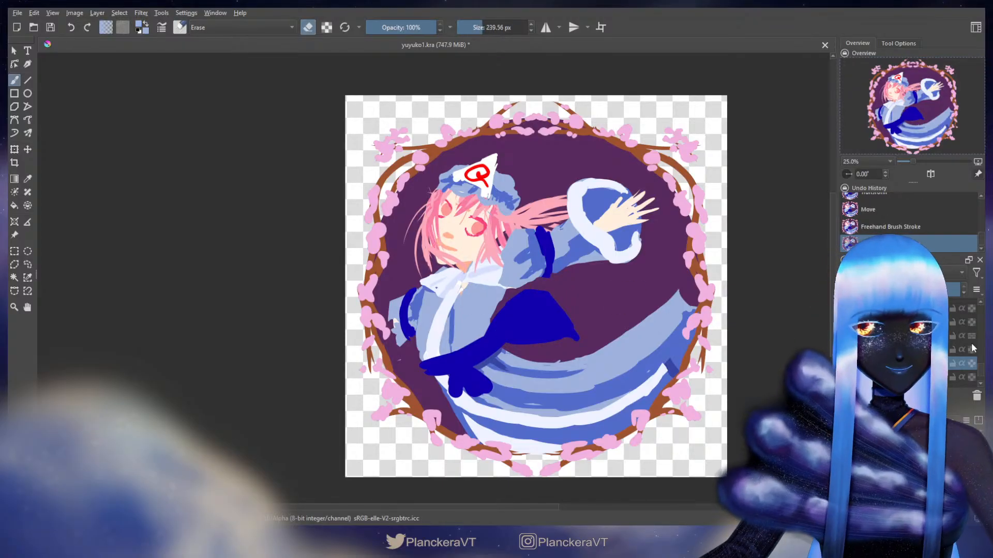
# Hide the white collar layer and lock the transparency of the left sleeve's layer
pyautogui.moveTo(980, 370); pyautogui.dragTo(980, 362)
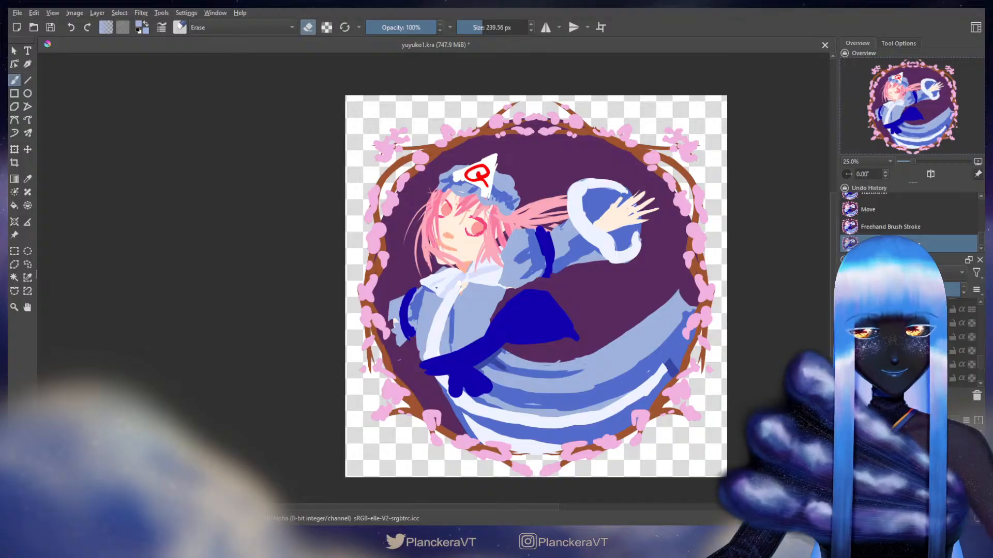
pyautogui.click(847, 337)
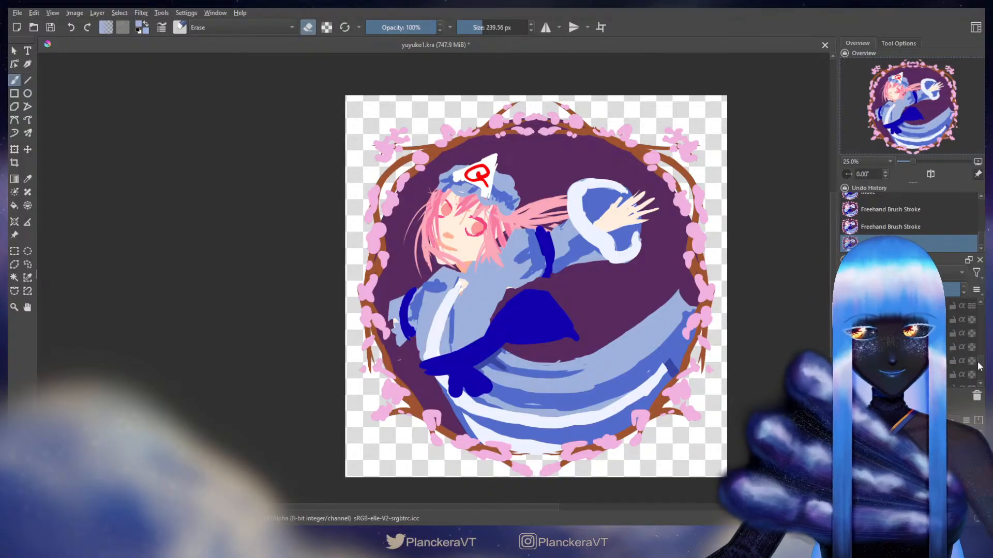
pyautogui.moveTo(980, 362); pyautogui.dragTo(980, 370)
pyautogui.click(972, 363)
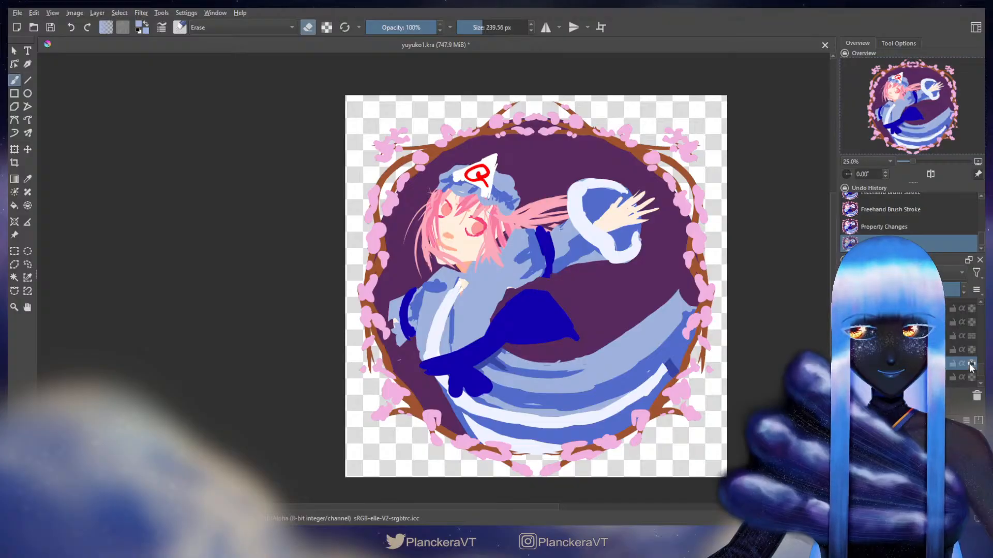
# Paint mid-blue and light-blue shading on the left sleeve and shoulder at 119.39 px, locking the torso layer's transparency as well
pyautogui.press('e')
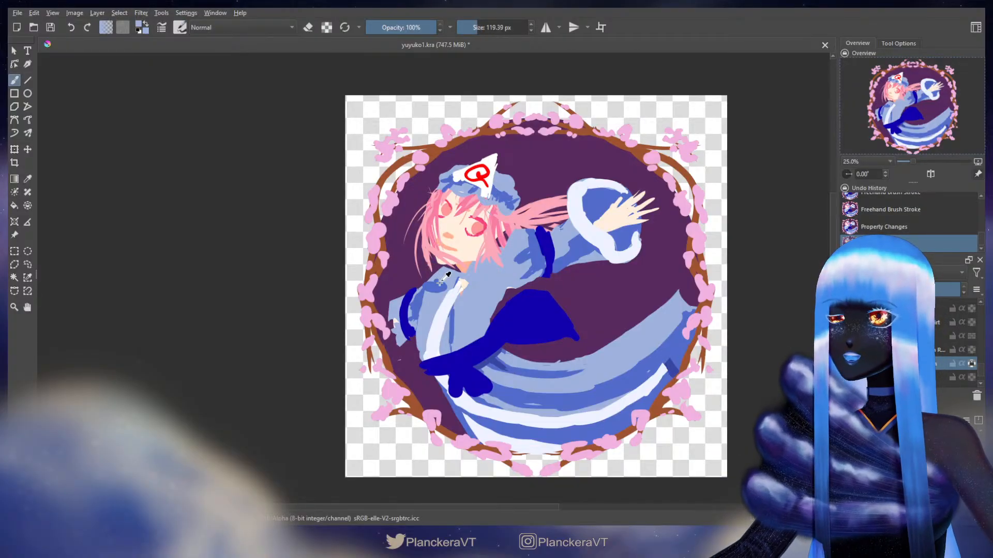
pyautogui.moveTo(420, 304); pyautogui.dragTo(414, 320)
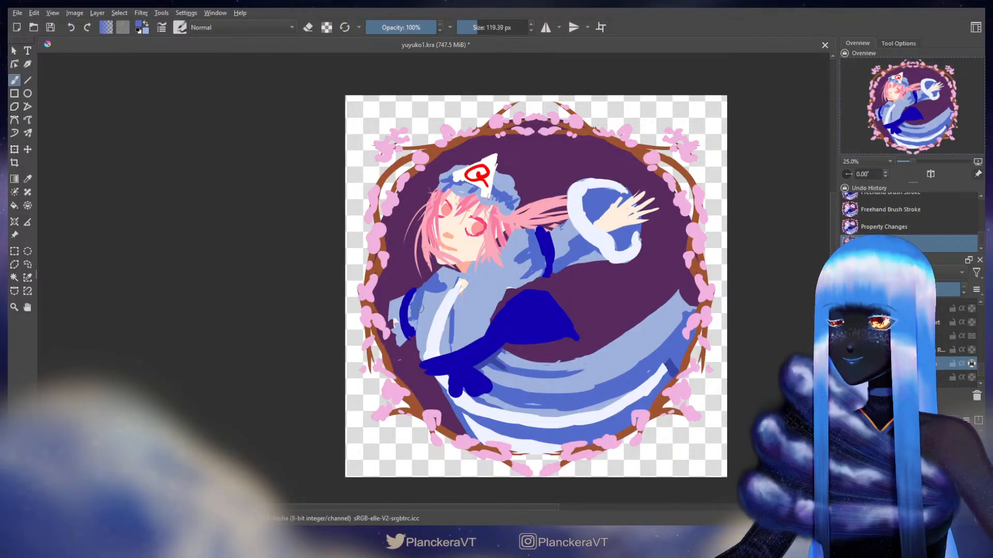
pyautogui.click(939, 309)
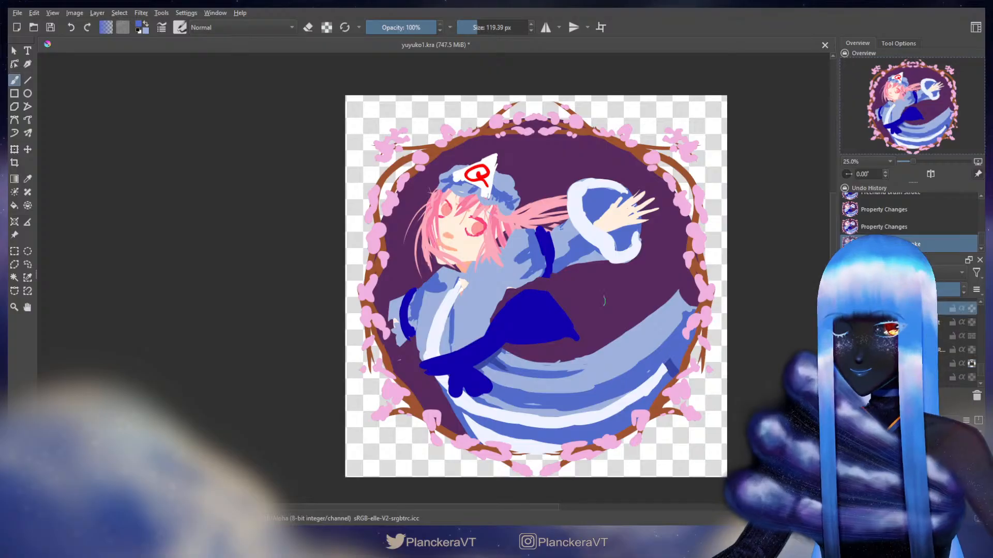
pyautogui.moveTo(430, 279); pyautogui.dragTo(435, 289)
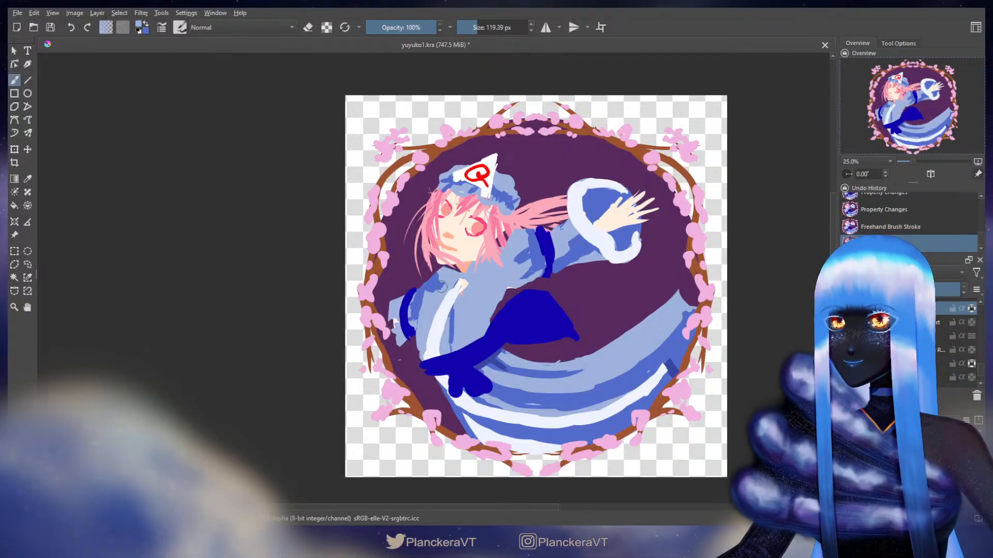
pyautogui.moveTo(443, 280); pyautogui.dragTo(429, 292)
pyautogui.press('e')
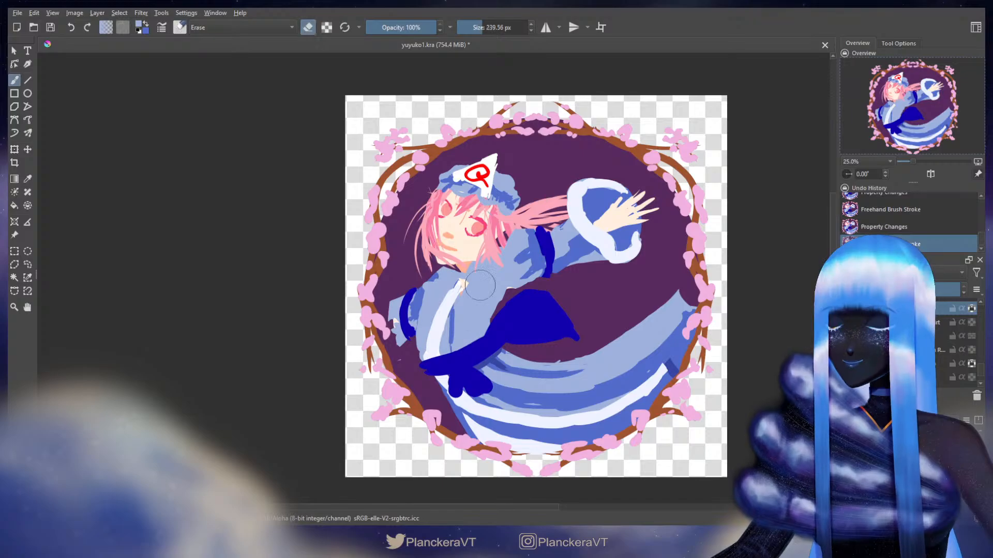
pyautogui.press('e')
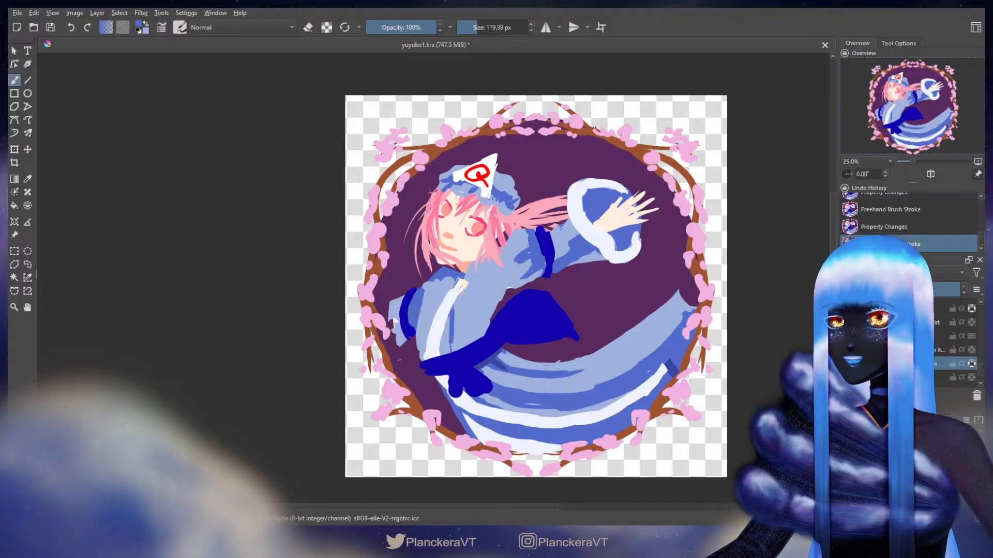
pyautogui.moveTo(415, 309); pyautogui.dragTo(414, 319)
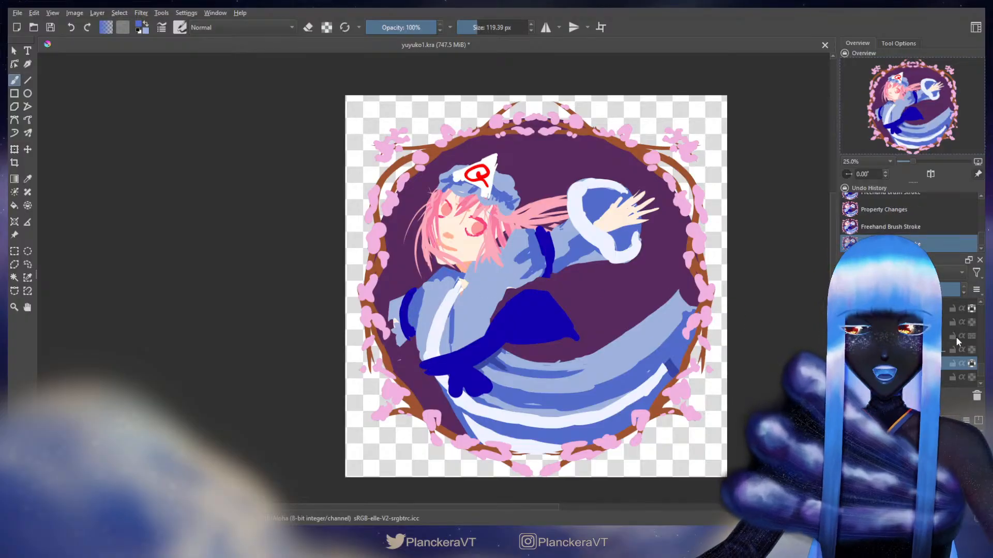
# Unlock the torso layer's transparency and paint light blue over the upper torso below the neck
pyautogui.click(917, 309)
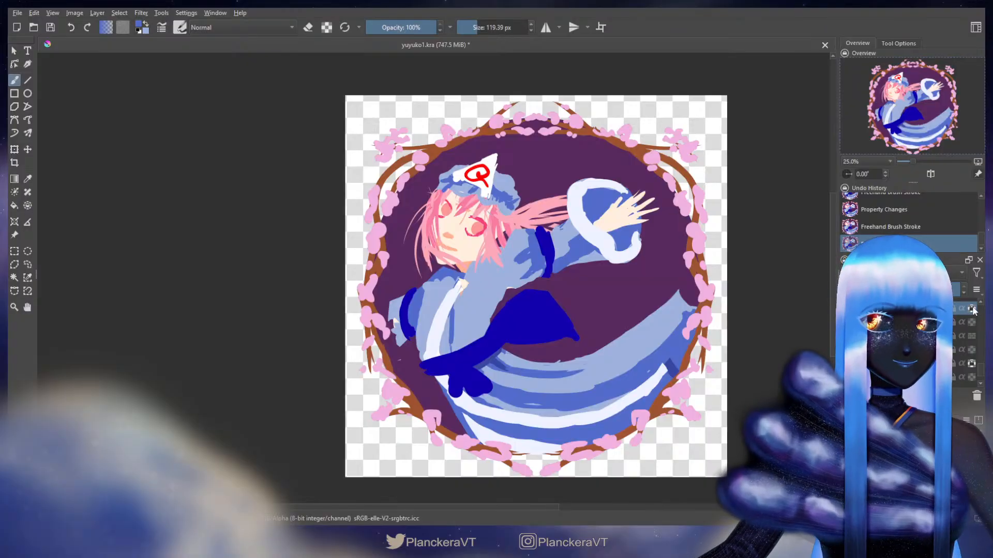
pyautogui.click(972, 309)
pyautogui.press('x')
pyautogui.moveTo(439, 265)
pyautogui.mouseDown()
pyautogui.moveTo(463, 265)
pyautogui.moveTo(442, 288)
pyautogui.mouseUp()
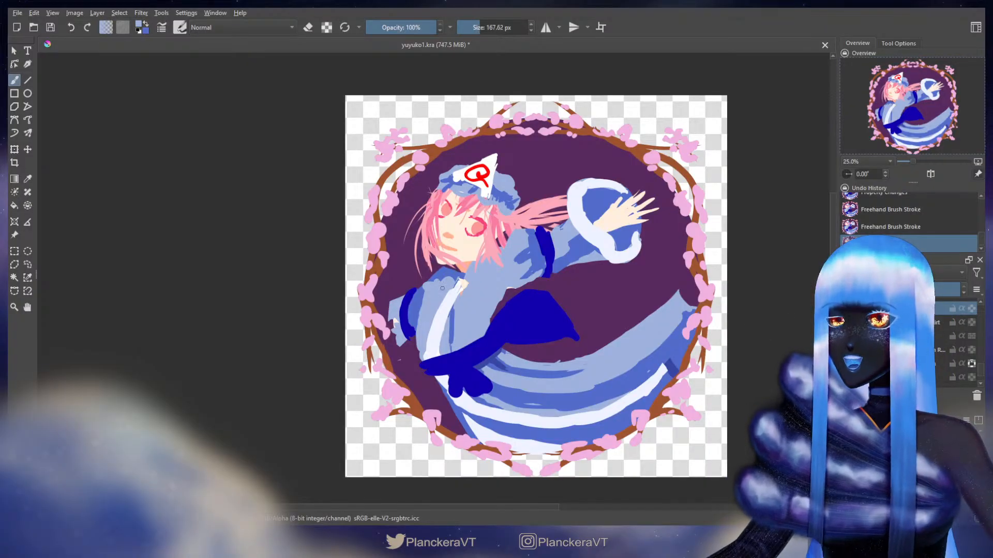
# Erase along the left shoulder's upper edge at 227.34 px and paint light blue over the mid-blue streak on the torso
pyautogui.press('e')
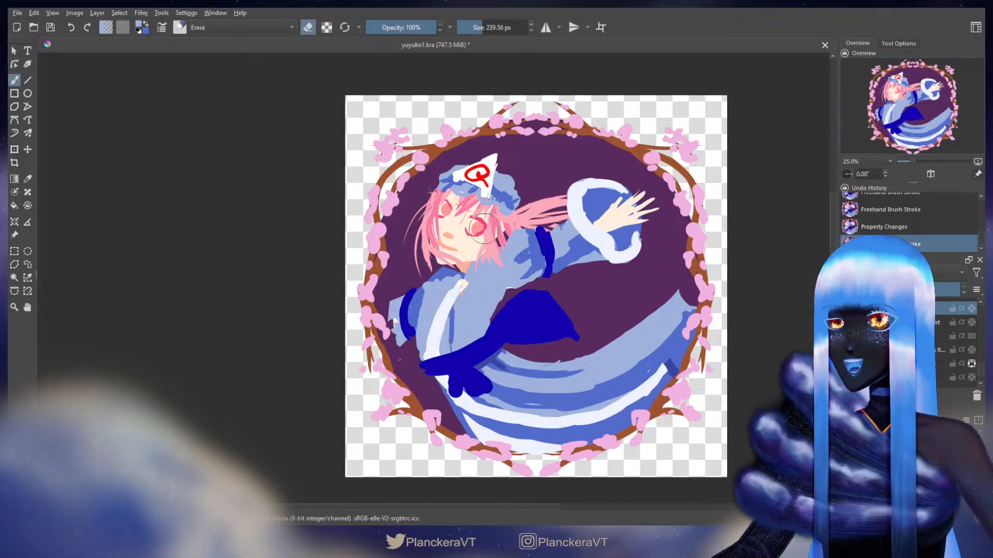
pyautogui.moveTo(484, 229); pyautogui.dragTo(478, 230)
pyautogui.moveTo(472, 263)
pyautogui.mouseDown()
pyautogui.moveTo(430, 288)
pyautogui.moveTo(432, 300)
pyautogui.moveTo(422, 282)
pyautogui.mouseUp()
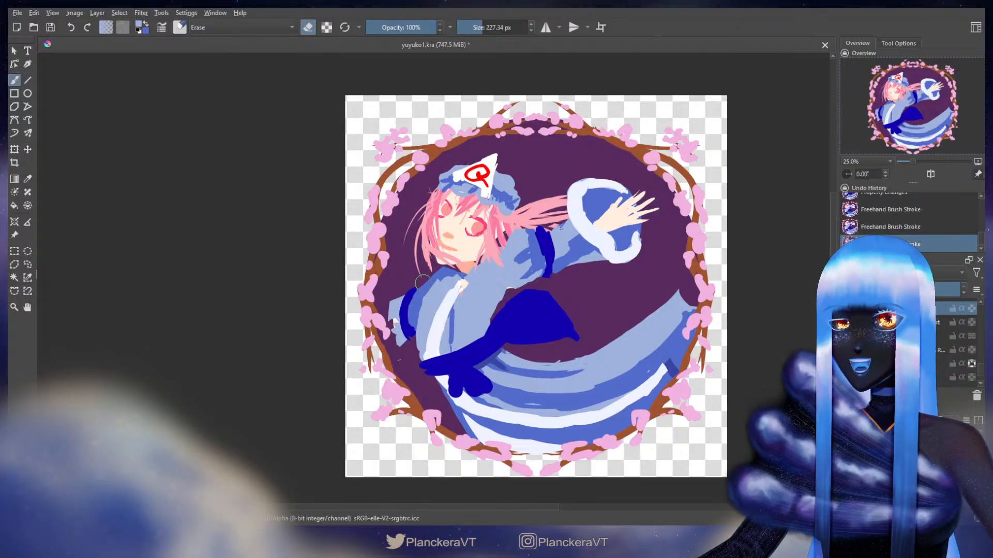
pyautogui.press('e')
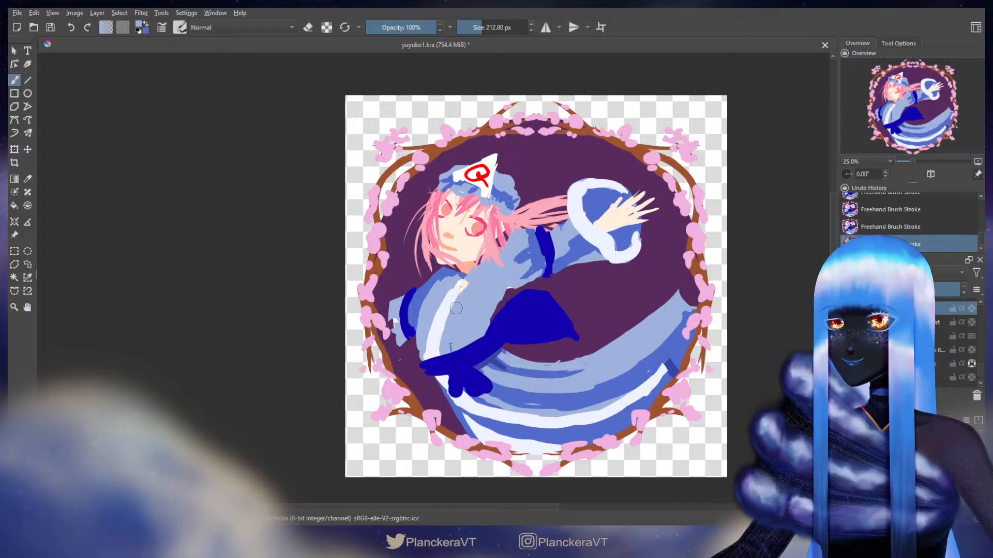
# Refine the torso's edge along the dark blue bow by alternately erasing and repainting it in light blue
pyautogui.press('e')
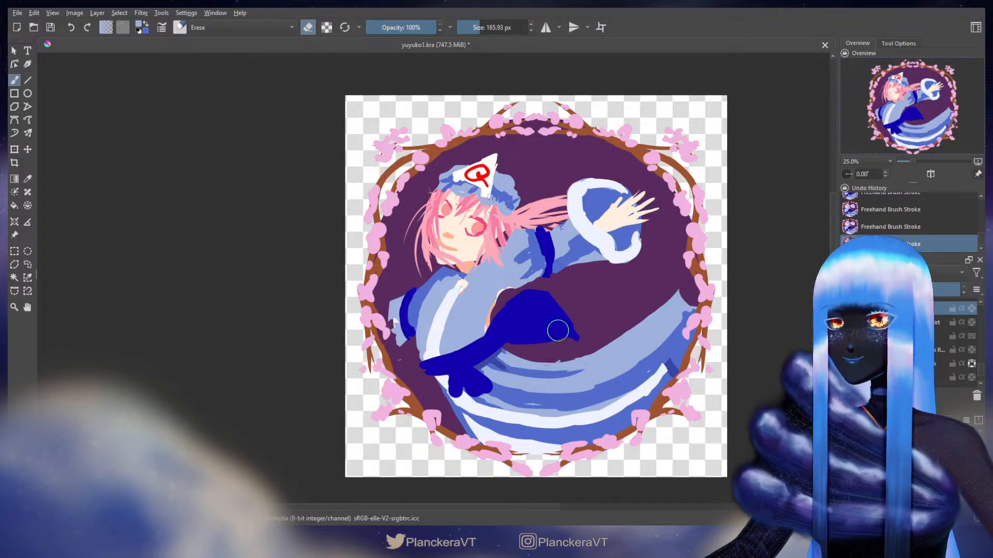
pyautogui.press('e')
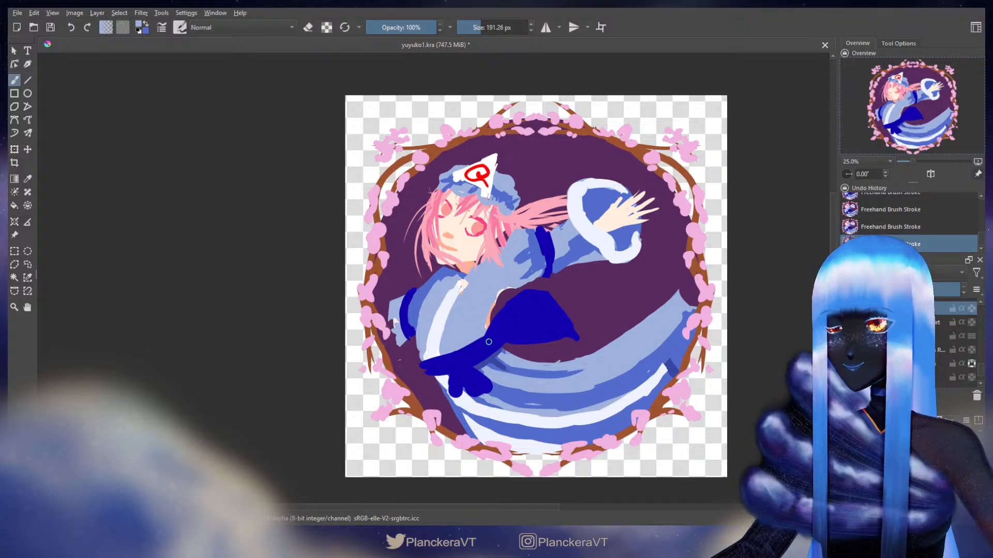
pyautogui.hotkey('ctrl', 'z')
pyautogui.hotkey('ctrl', 'shift', 'z')
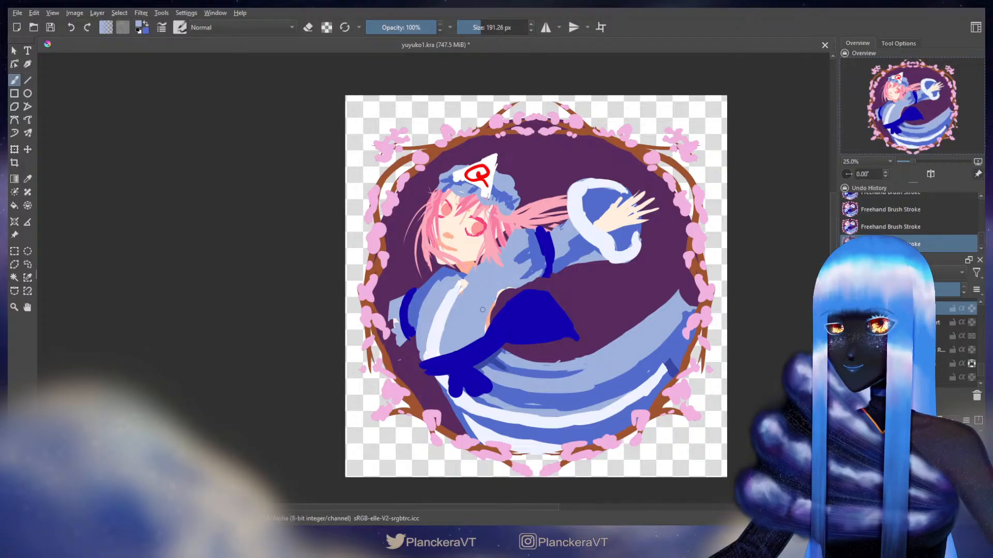
pyautogui.press('e')
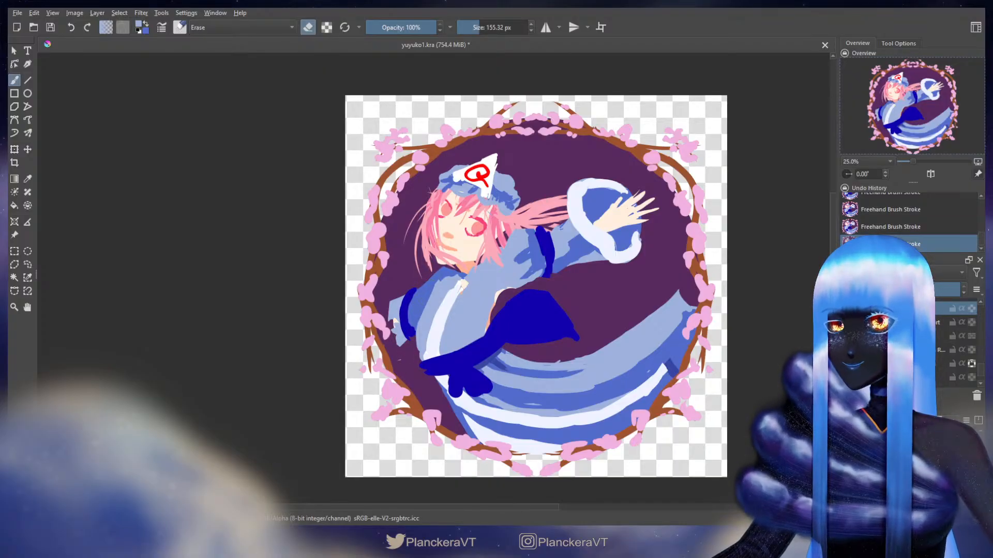
pyautogui.press('e')
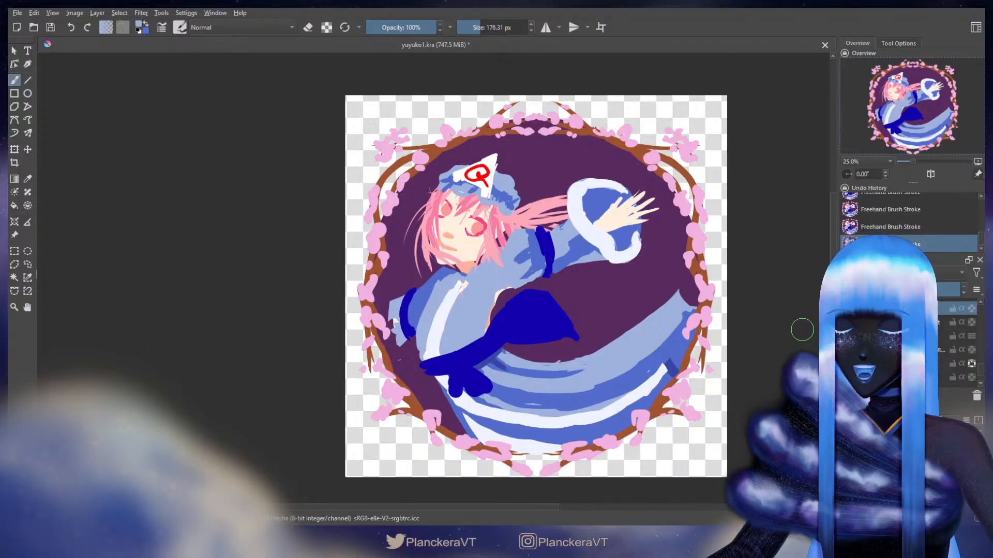
pyautogui.moveTo(979, 375); pyautogui.dragTo(979, 378)
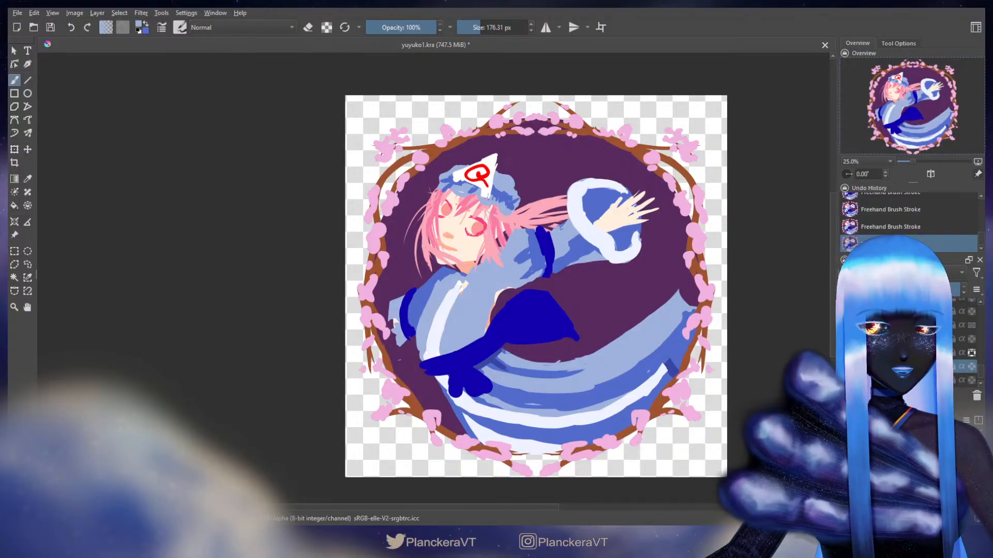
pyautogui.press('e')
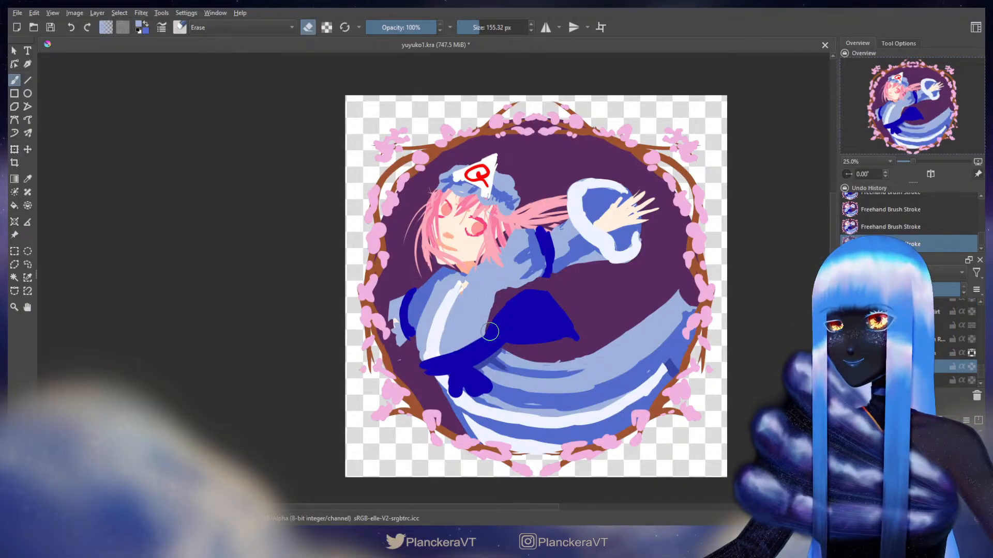
pyautogui.press('e')
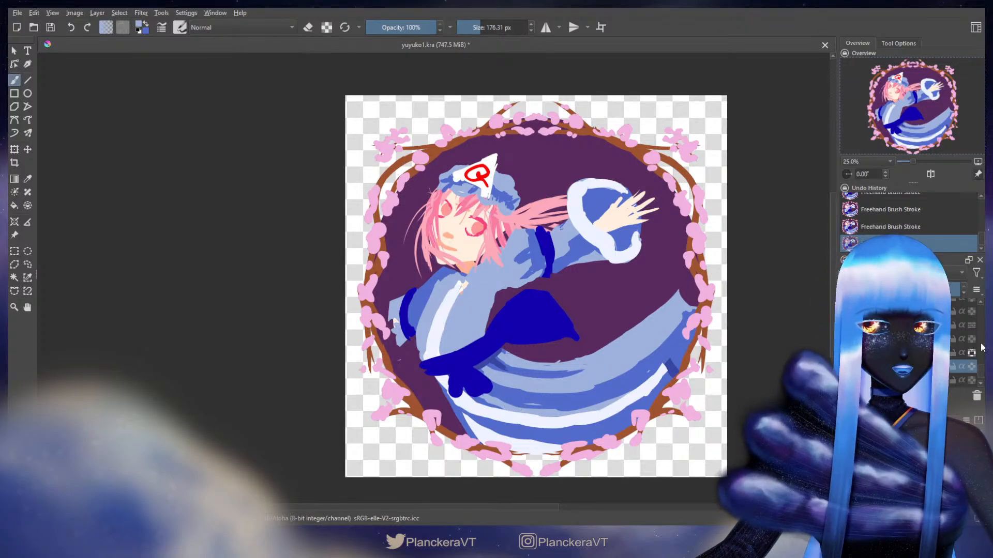
pyautogui.moveTo(982, 373); pyautogui.dragTo(975, 331)
pyautogui.press('e')
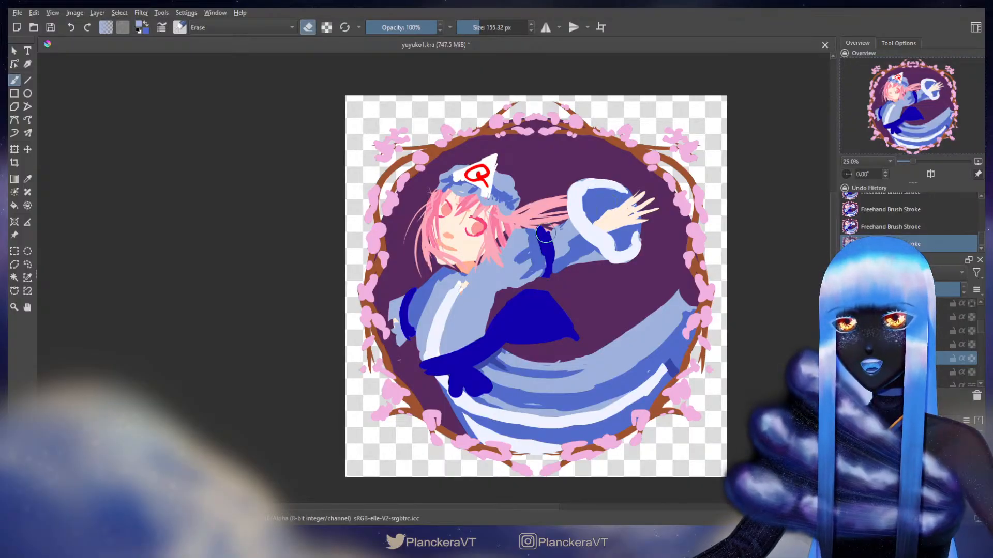
pyautogui.press('e')
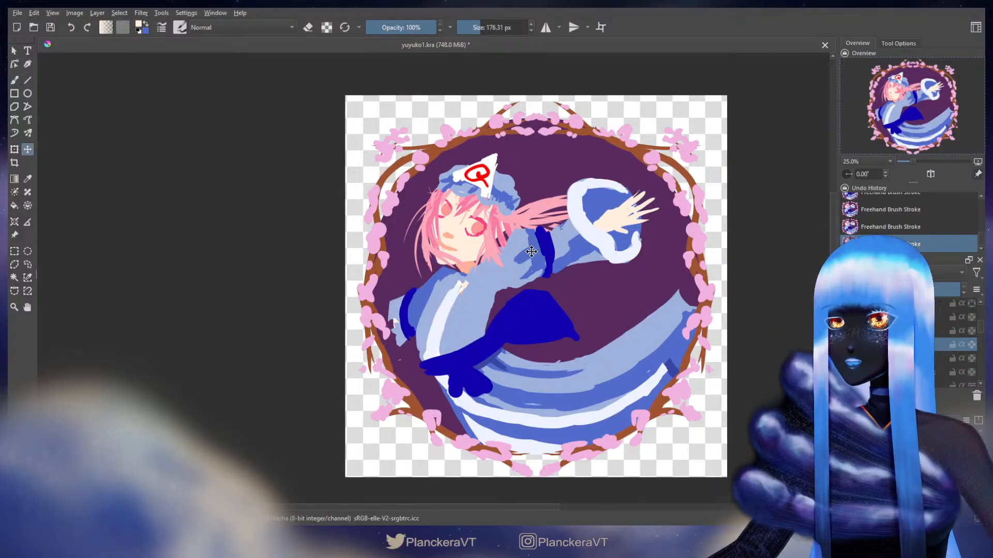
# Try to reposition the left sleeve layer with a small move and a transform
pyautogui.moveTo(531, 251); pyautogui.dragTo(540, 262)
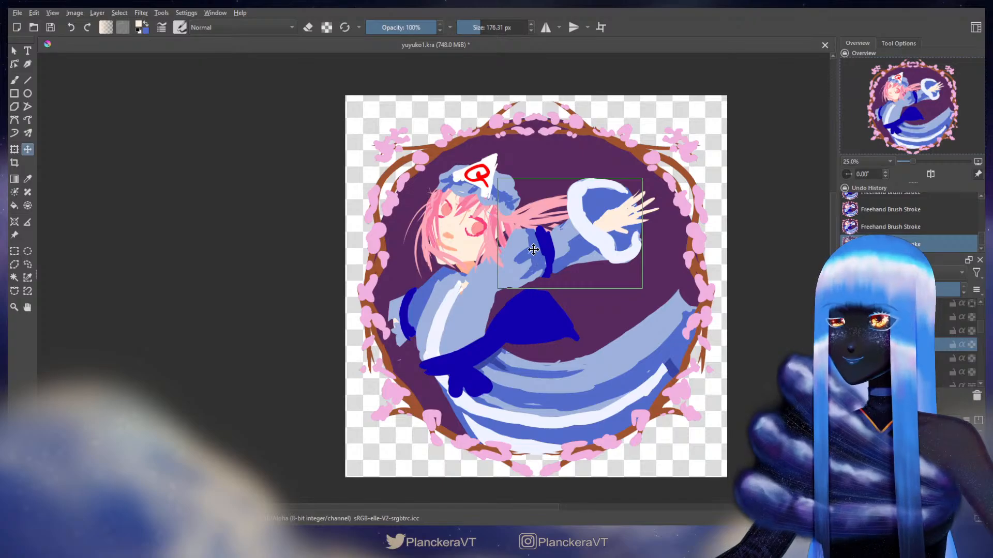
pyautogui.hotkey('ctrl', 't')
pyautogui.press('b')
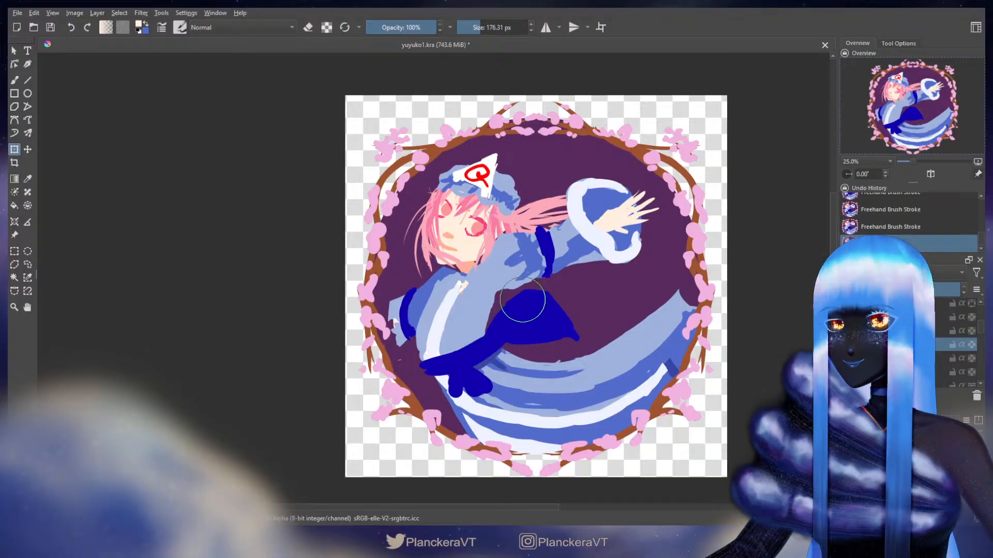
pyautogui.moveTo(519, 299)
pyautogui.mouseDown()
pyautogui.moveTo(521, 315)
pyautogui.moveTo(551, 331)
pyautogui.mouseUp()
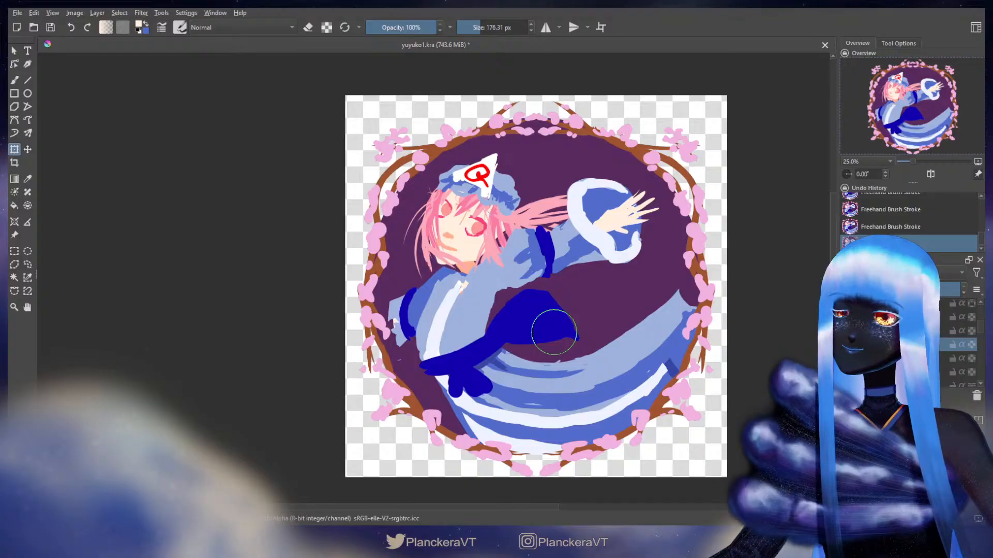
pyautogui.press('b')
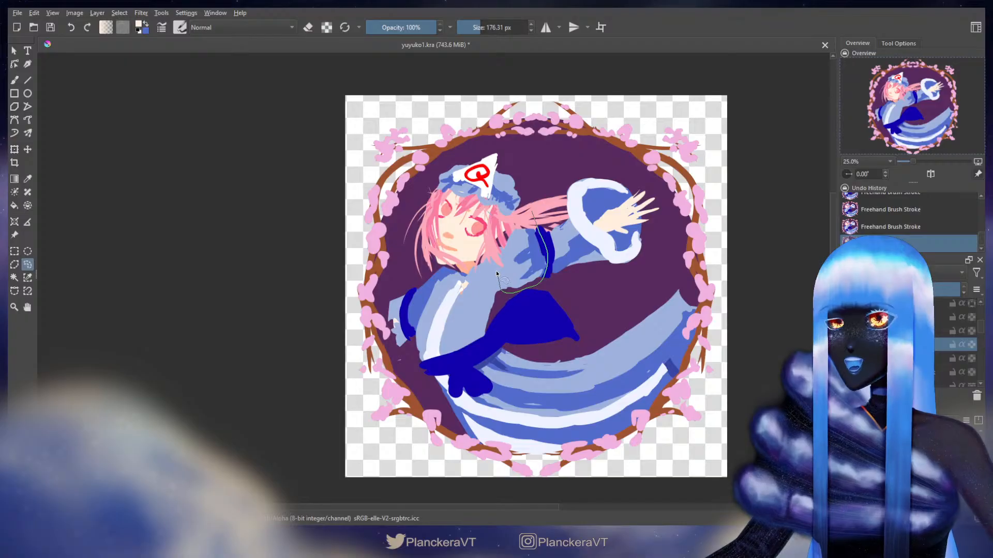
# Cut the lassoed upper part of the left sleeve to a new layer, move it beneath the hair and merge it down
pyautogui.moveTo(496, 273)
pyautogui.mouseDown()
pyautogui.moveTo(512, 212)
pyautogui.moveTo(532, 208)
pyautogui.moveTo(465, 261)
pyautogui.moveTo(518, 302)
pyautogui.mouseUp()
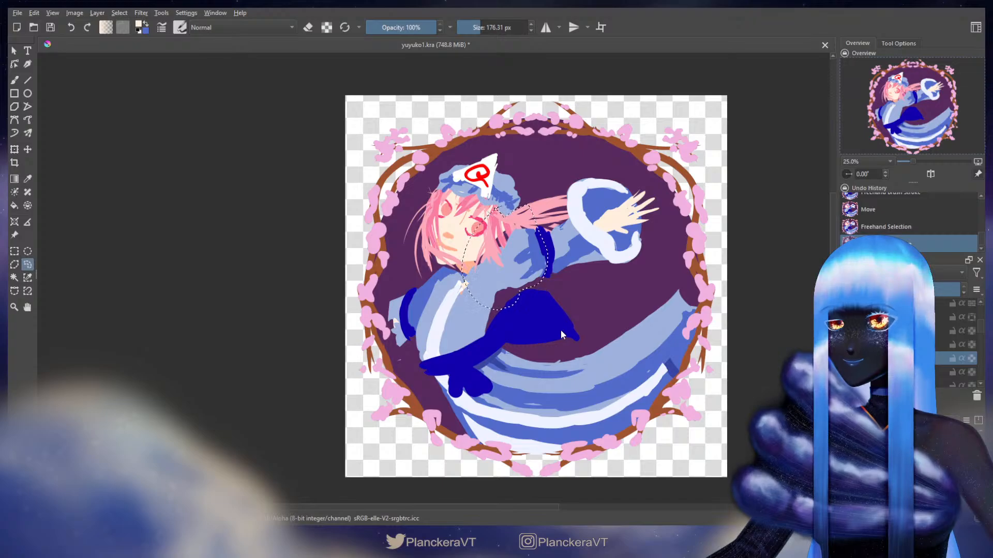
pyautogui.hotkey('ctrl', 'shift', 'j')
pyautogui.moveTo(900, 345)
pyautogui.mouseDown()
pyautogui.moveTo(912, 397)
pyautogui.moveTo(920, 339)
pyautogui.mouseUp()
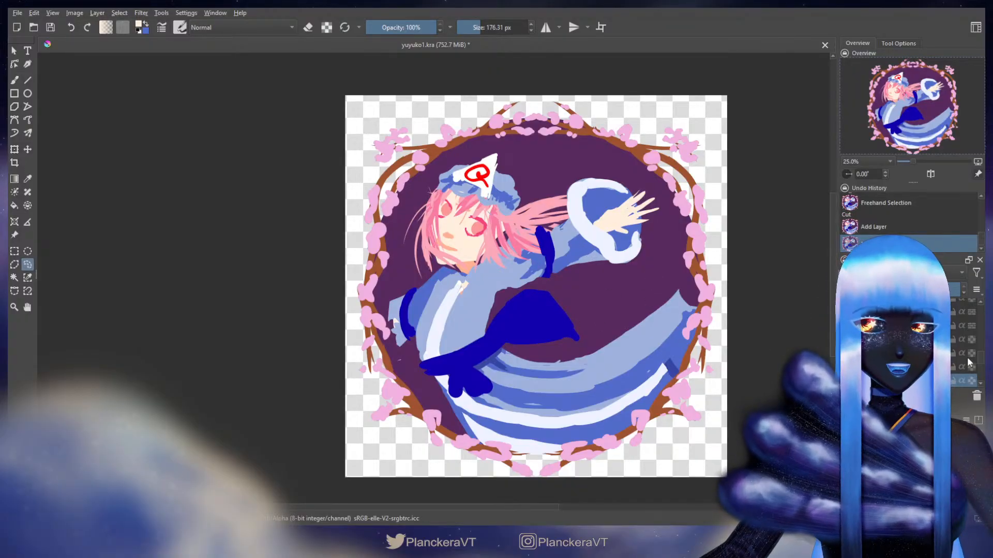
pyautogui.moveTo(980, 357); pyautogui.dragTo(980, 361)
pyautogui.click(965, 359)
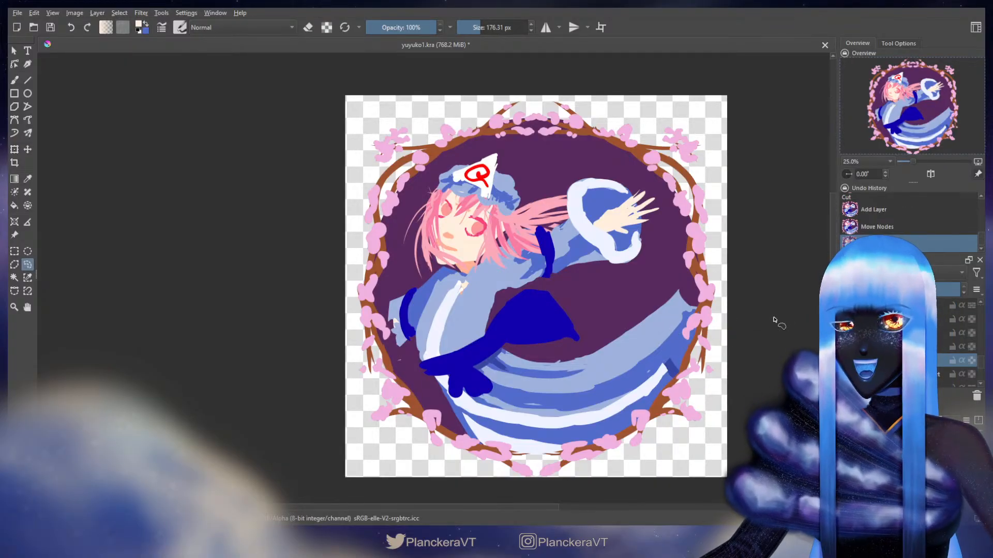
# Pick the sleeve's light blue and brush it over the shoulder below the hair at 176.31 px
pyautogui.press('b')
pyautogui.keyDown('ctrl'); pyautogui.click(507, 267); pyautogui.keyUp('ctrl')
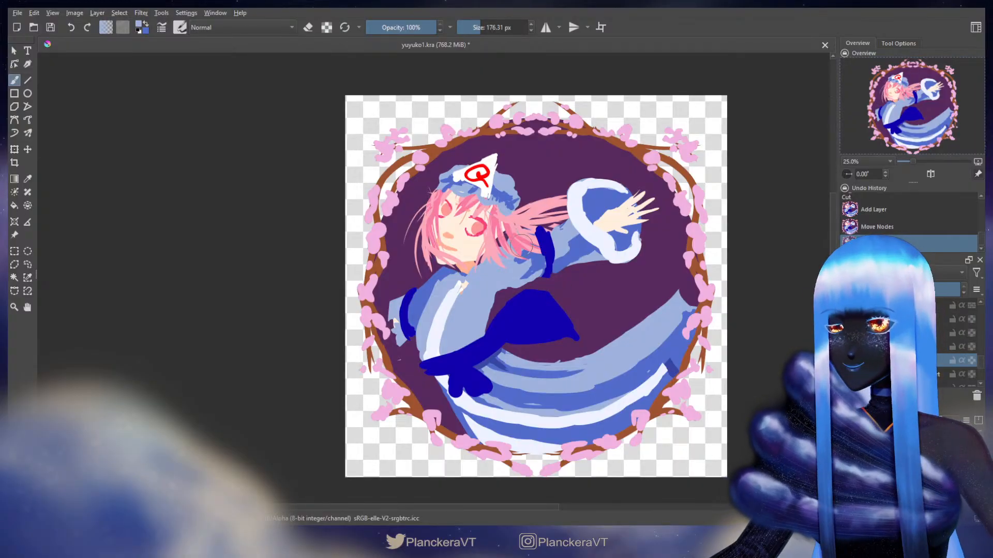
pyautogui.moveTo(522, 243); pyautogui.dragTo(484, 263)
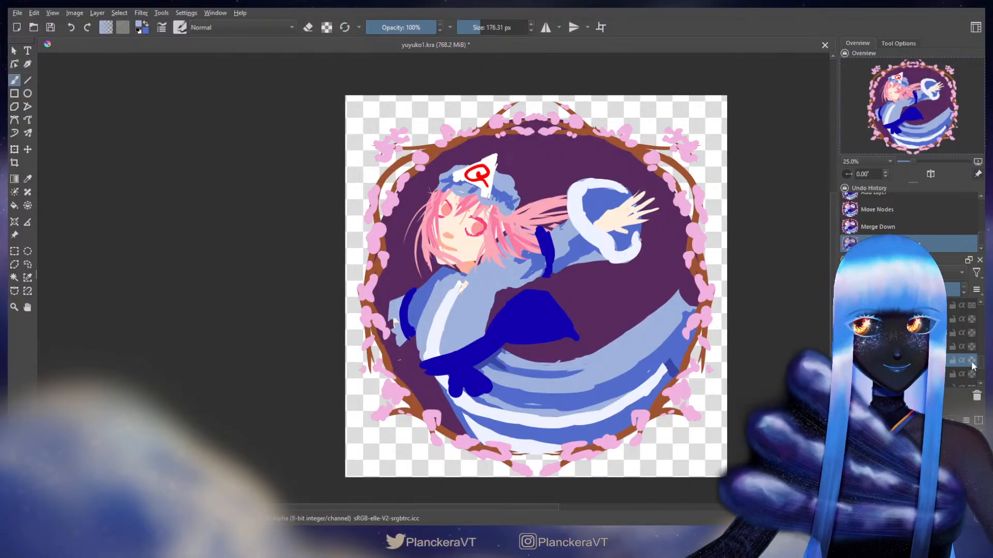
# Hide the head and hair to expose the neck, and select the layer of the left shoulder
pyautogui.scroll(-2, 983, 319)
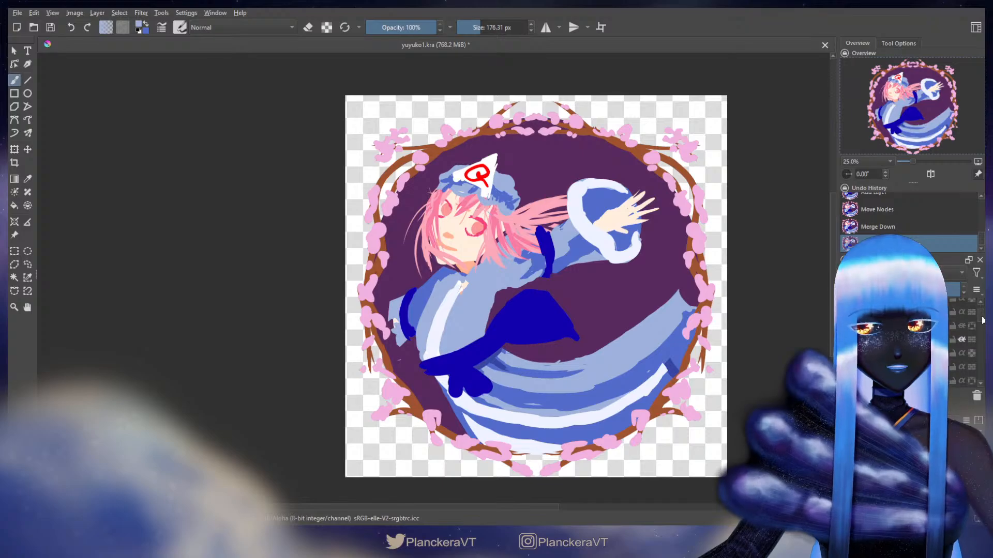
pyautogui.moveTo(983, 319); pyautogui.dragTo(983, 331)
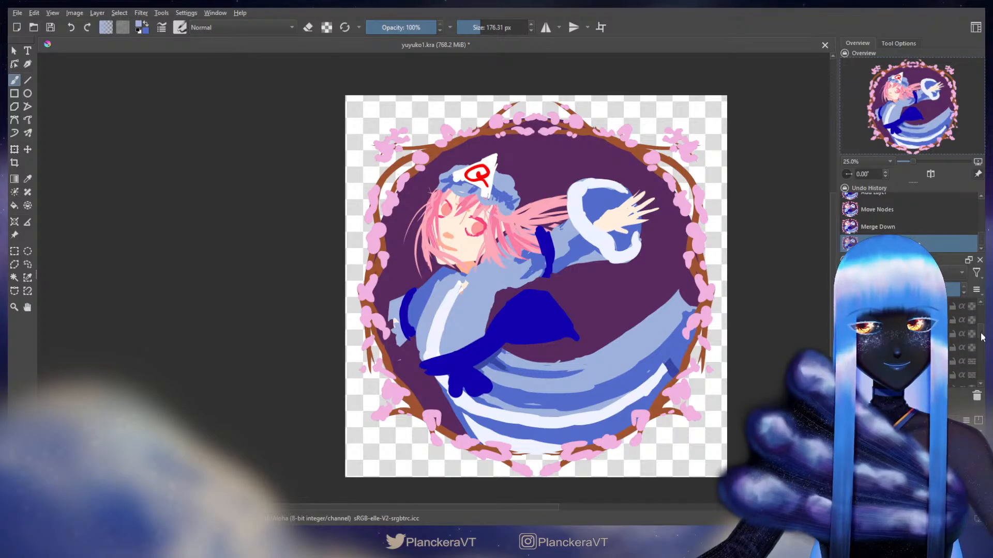
pyautogui.click(848, 331)
pyautogui.click(942, 331)
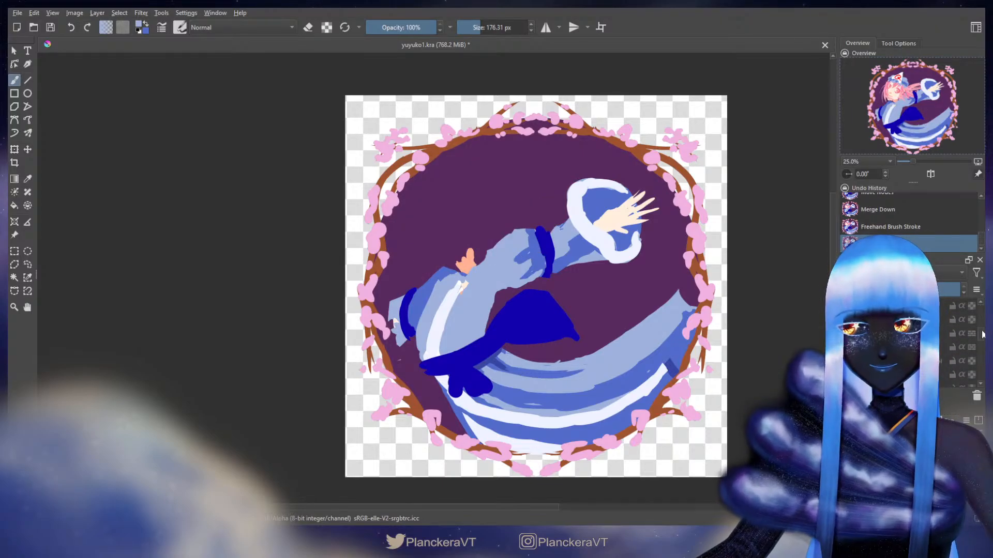
# Extend the left shoulder beside the neck in light blue and trim the upper sleeve's edges with the eraser at 139.08 px
pyautogui.press('[')
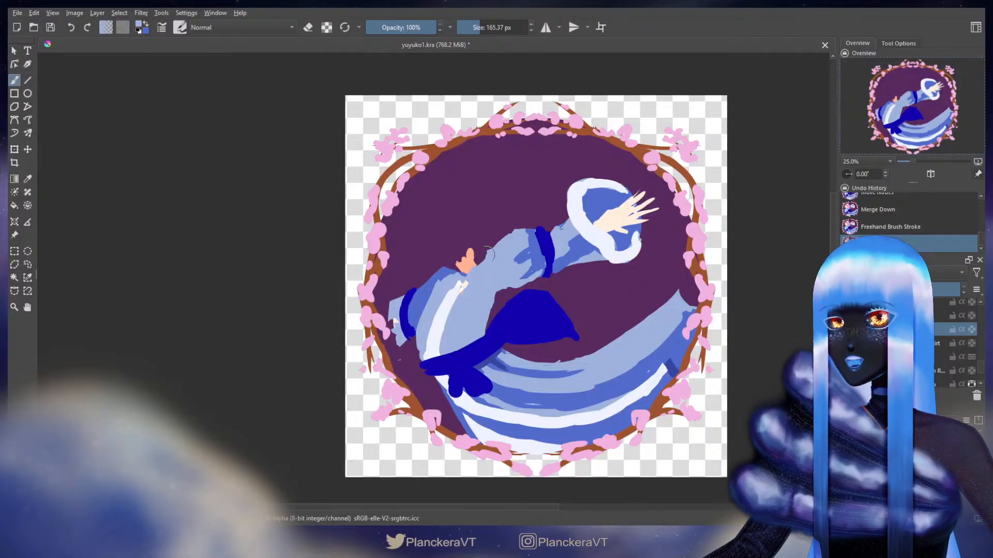
pyautogui.moveTo(481, 261); pyautogui.dragTo(495, 242)
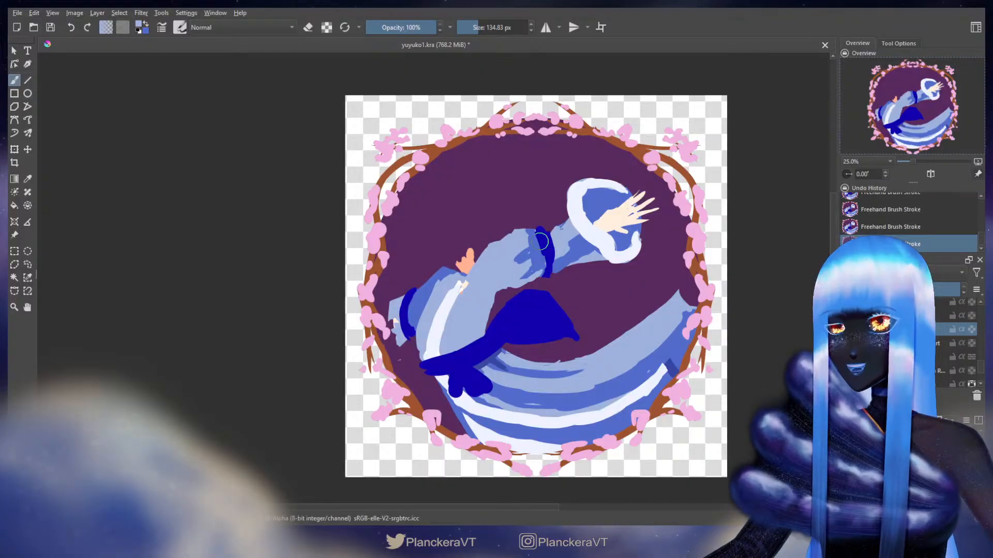
pyautogui.press('e')
pyautogui.moveTo(514, 232)
pyautogui.mouseDown()
pyautogui.moveTo(535, 230)
pyautogui.moveTo(520, 244)
pyautogui.moveTo(542, 279)
pyautogui.mouseUp()
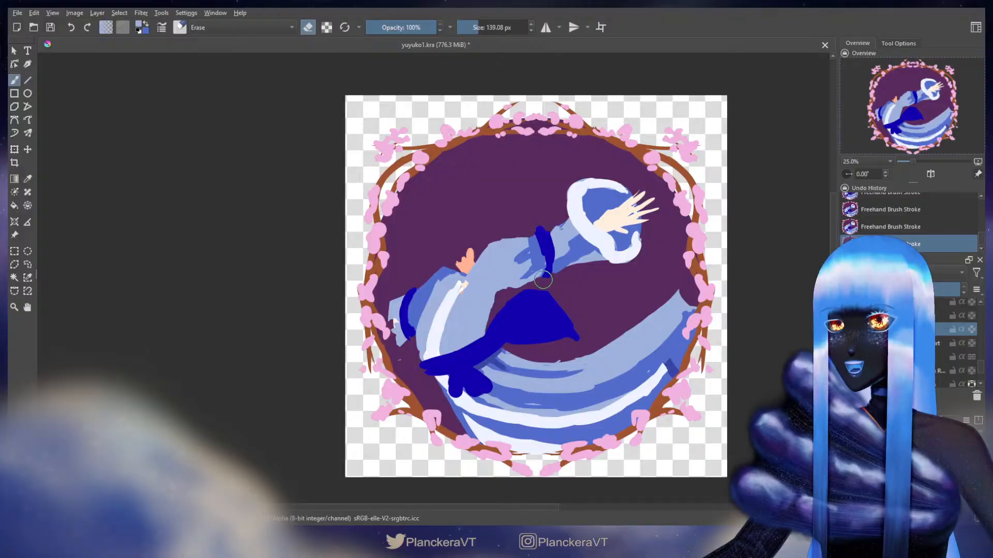
pyautogui.press('e')
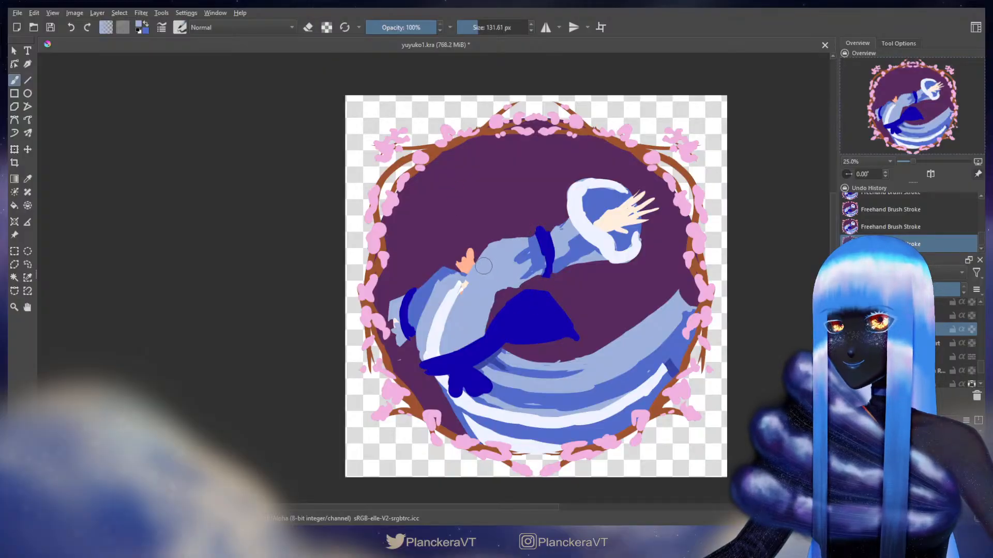
# Rework the underarm edge above the dark blue bow, undoing the last two strokes and repainting it light blue at 144.15 px
pyautogui.press('e')
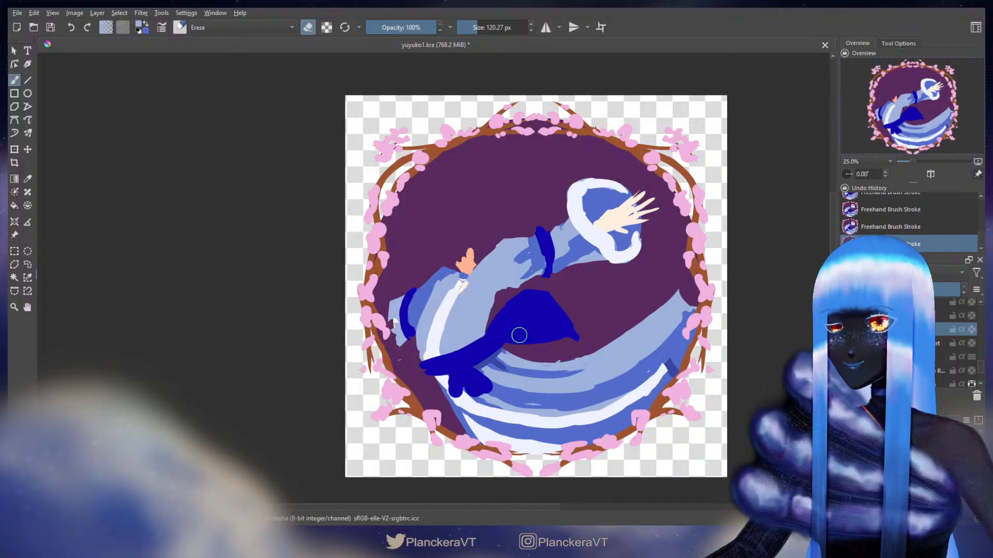
pyautogui.press('e')
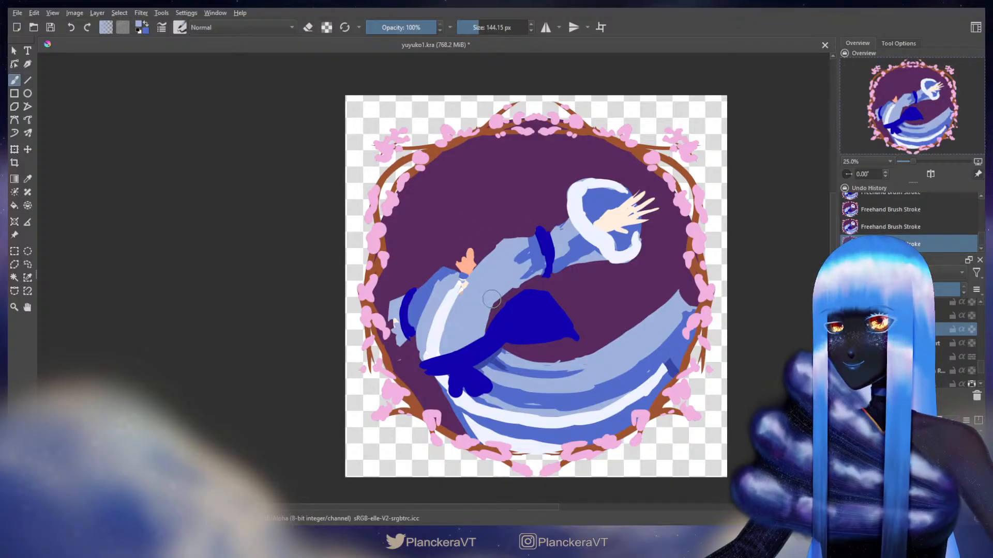
pyautogui.hotkey('ctrl', 'z')
pyautogui.hotkey('ctrl', 'z')
pyautogui.moveTo(487, 311); pyautogui.dragTo(492, 295)
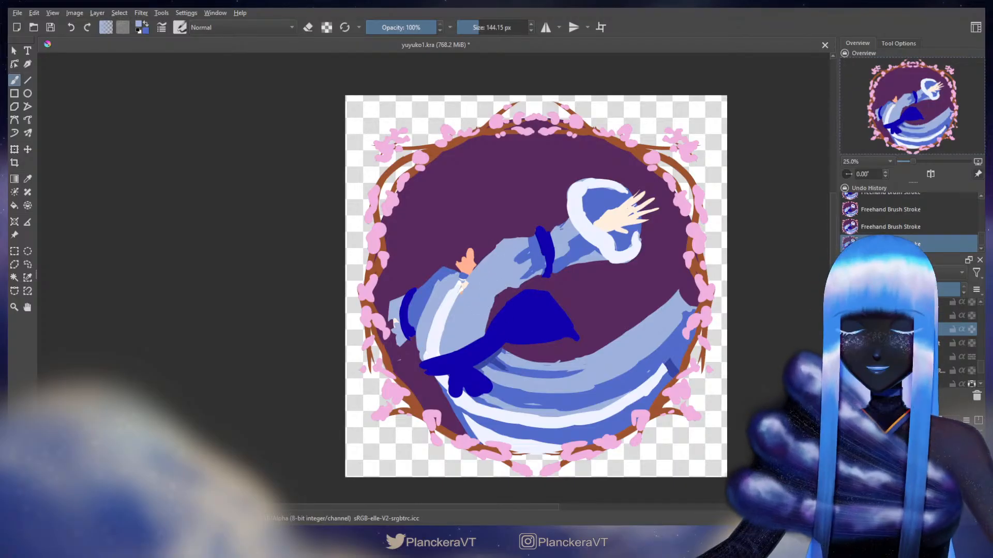
# Select the neck's layer, pick its peach colour and try out strokes that widen the neck at 144.15 px, undoing unwanted ones
pyautogui.scroll(-2, 979, 381)
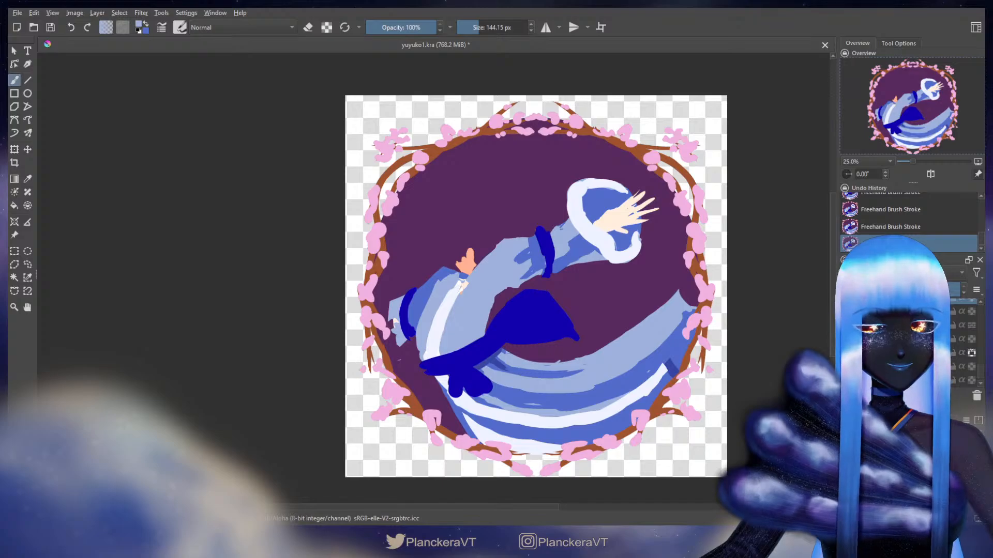
pyautogui.click(905, 366)
pyautogui.keyDown('ctrl'); pyautogui.click(470, 260); pyautogui.keyUp('ctrl')
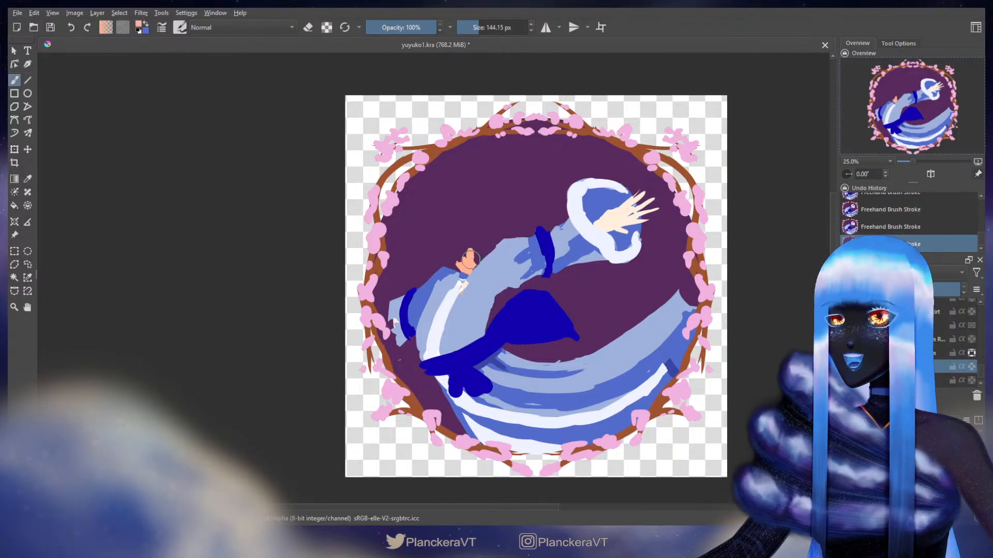
pyautogui.hotkey('ctrl', 'z')
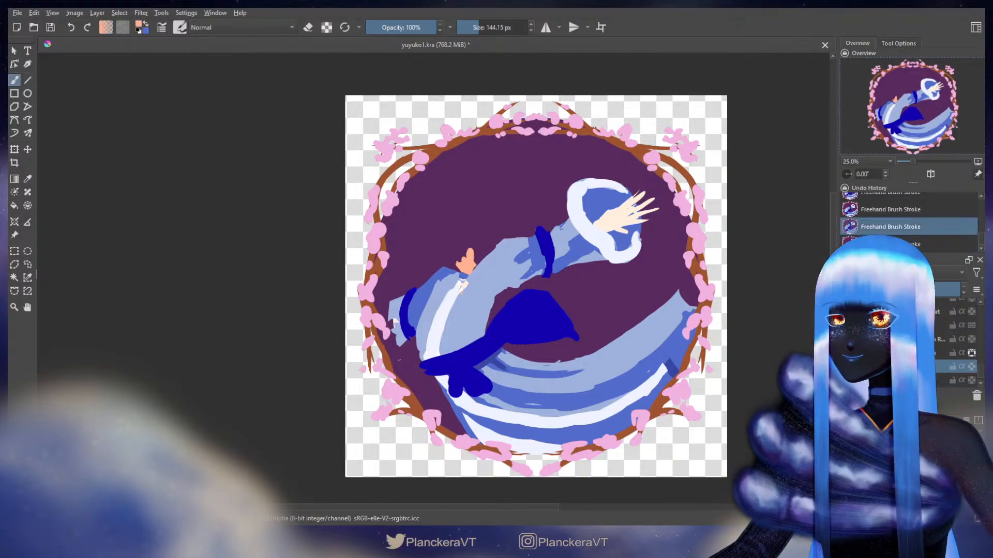
pyautogui.hotkey('ctrl', 'shift', 'z')
pyautogui.hotkey('ctrl', 'z')
pyautogui.hotkey('ctrl', 'shift', 'z')
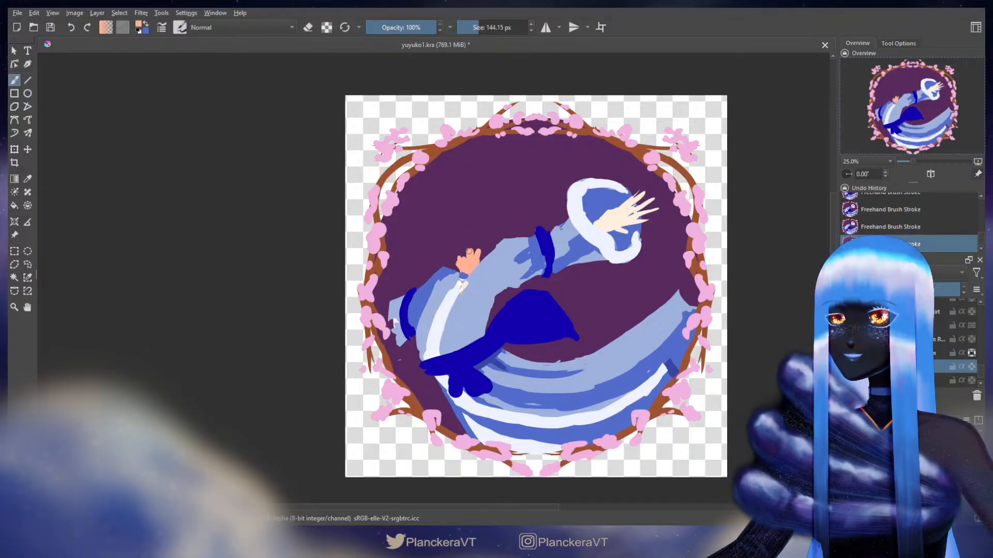
pyautogui.hotkey('ctrl', 'z')
pyautogui.moveTo(471, 249); pyautogui.dragTo(467, 256)
pyautogui.hotkey('ctrl', 'z')
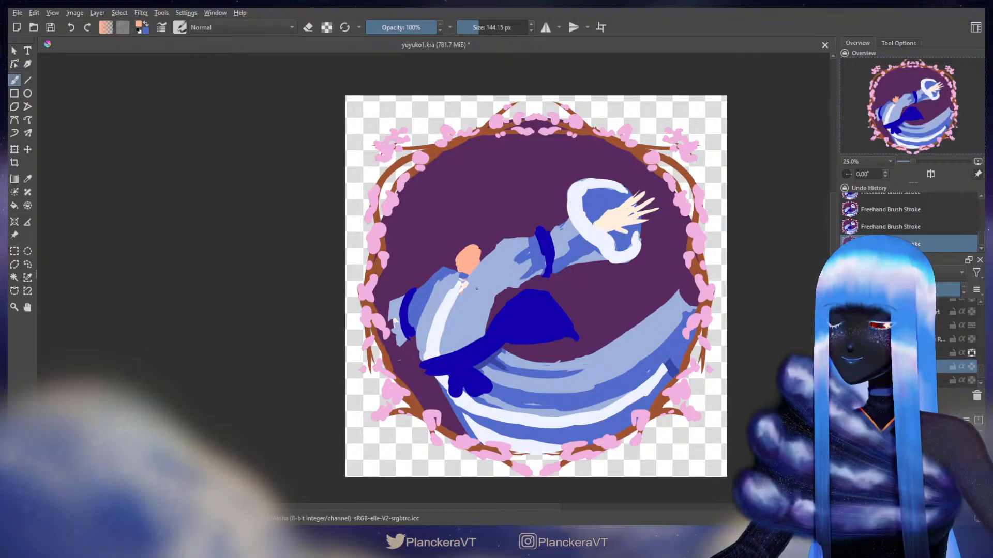
# Try to trim the peach neck's sides with the eraser at 113.84 px and undo the last two strokes
pyautogui.press('e')
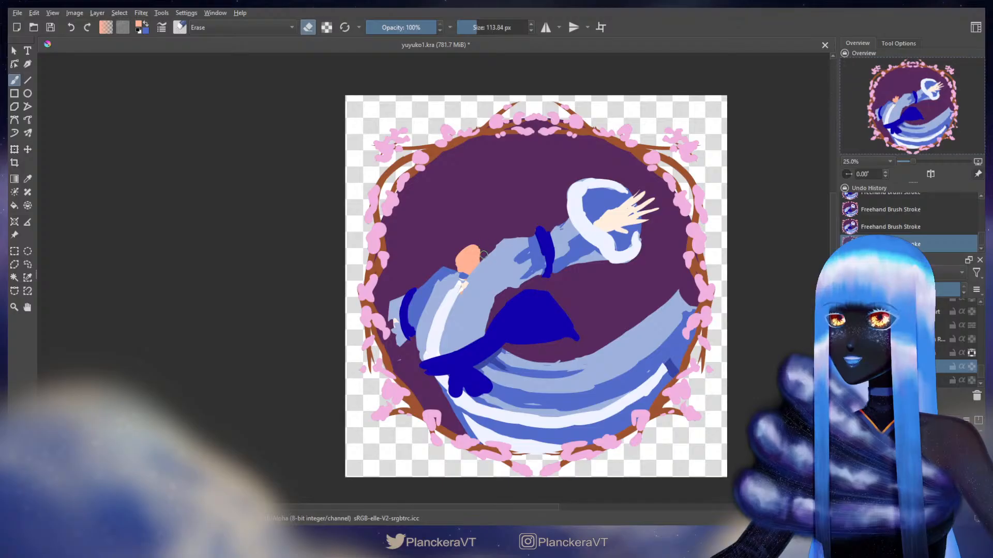
pyautogui.moveTo(483, 255)
pyautogui.mouseDown()
pyautogui.moveTo(479, 272)
pyautogui.moveTo(482, 260)
pyautogui.moveTo(457, 268)
pyautogui.moveTo(458, 257)
pyautogui.mouseUp()
pyautogui.hotkey('ctrl', 'z')
pyautogui.hotkey('ctrl', 'z')
pyautogui.press('e')
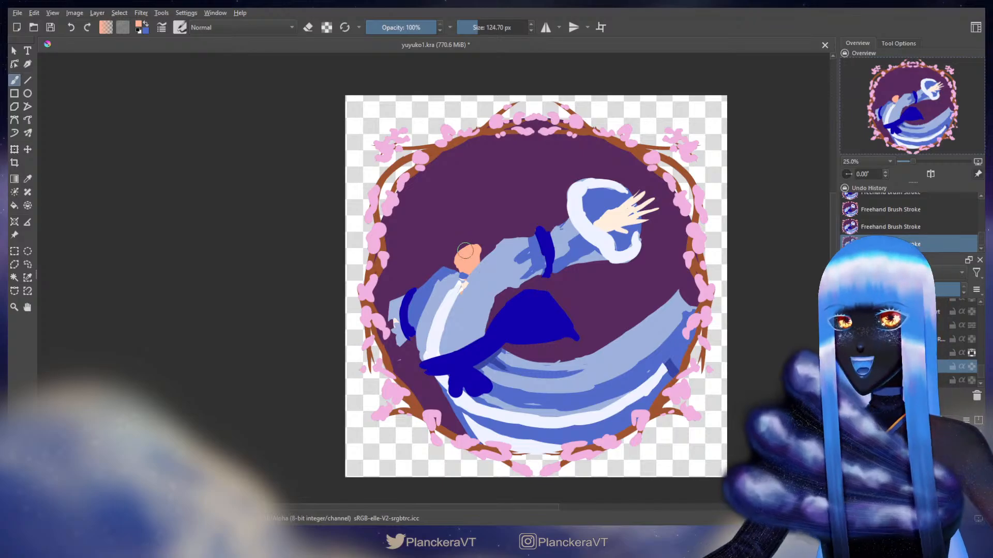
# Fill out the neck in peach at 124.70 px and erase along its outer edge at 99.85 px
pyautogui.moveTo(467, 256); pyautogui.dragTo(465, 255)
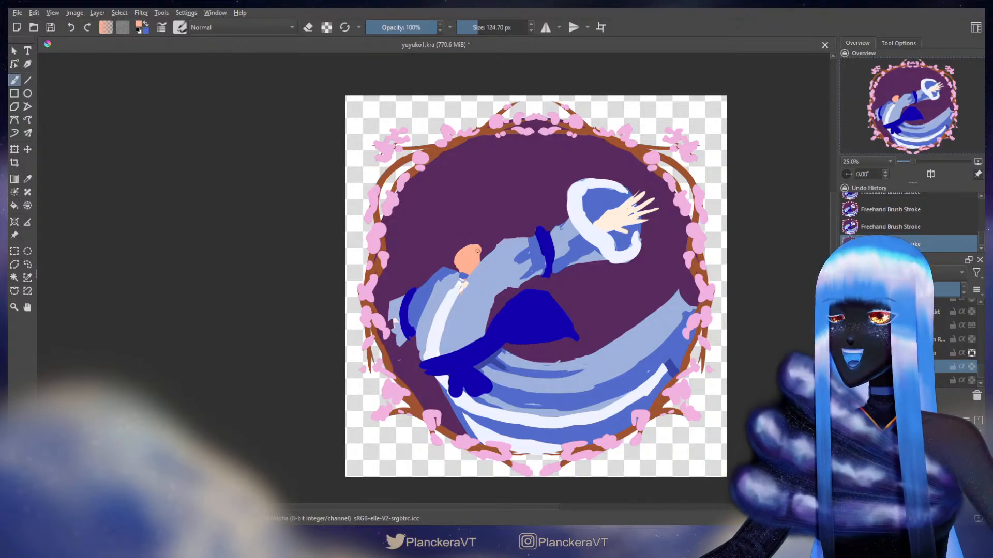
pyautogui.moveTo(464, 258); pyautogui.dragTo(459, 261)
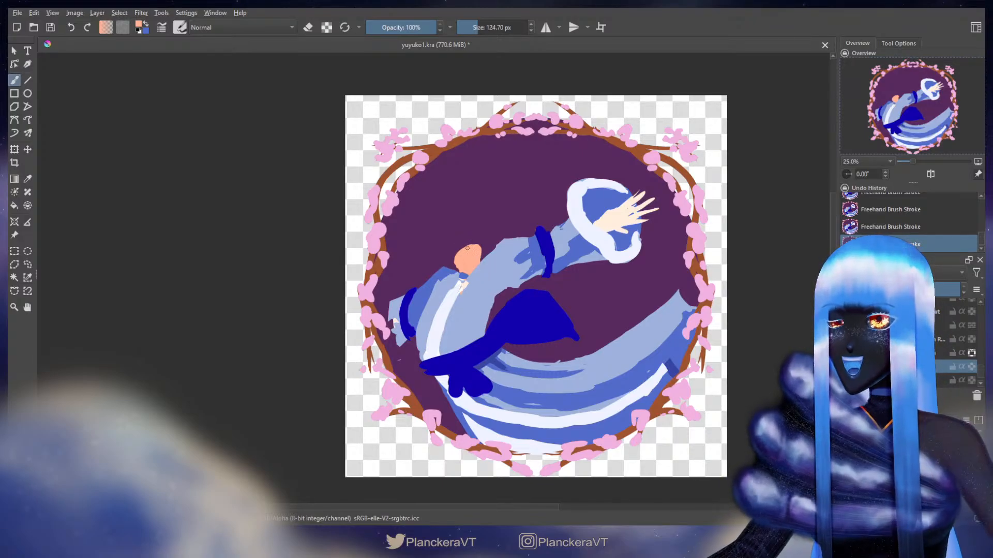
pyautogui.press('e')
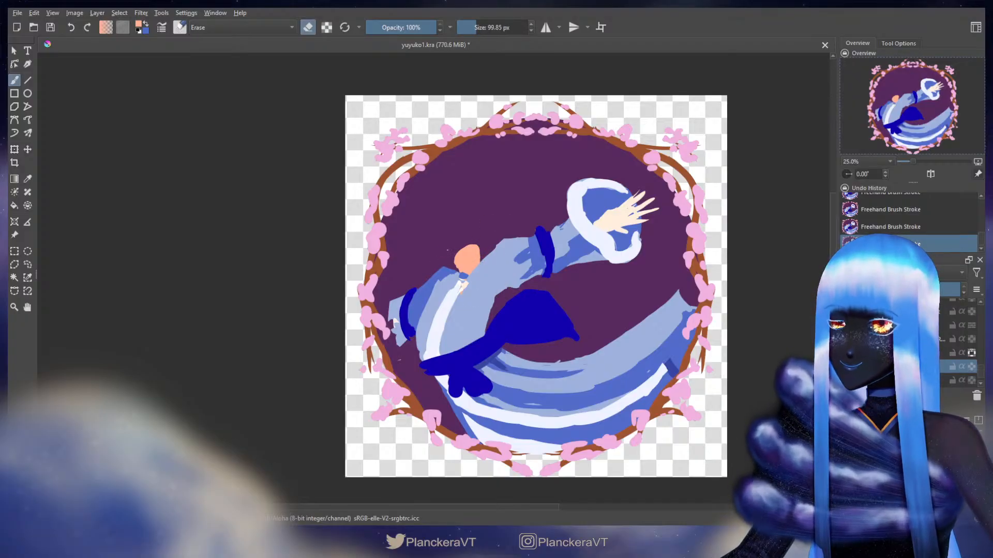
pyautogui.moveTo(451, 262); pyautogui.dragTo(454, 268)
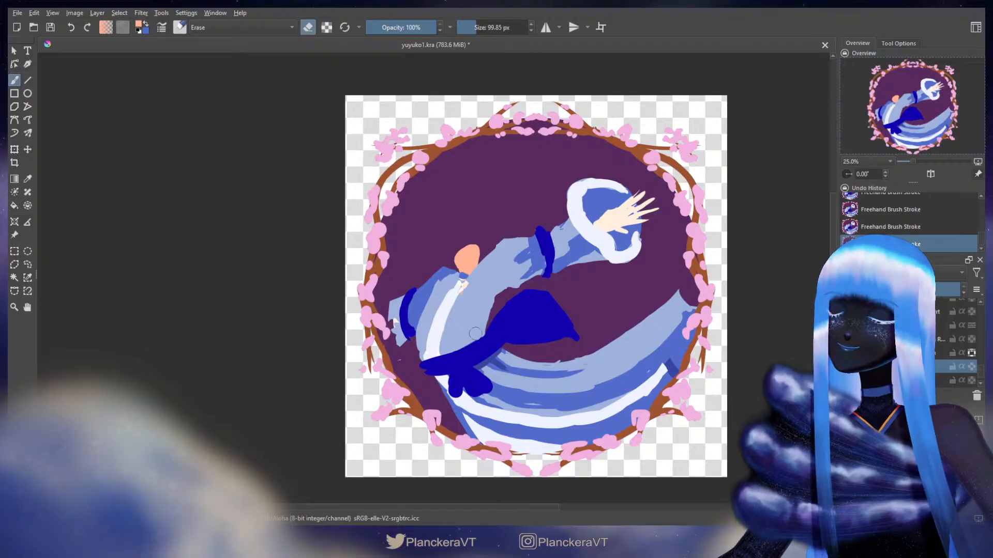
pyautogui.press('e')
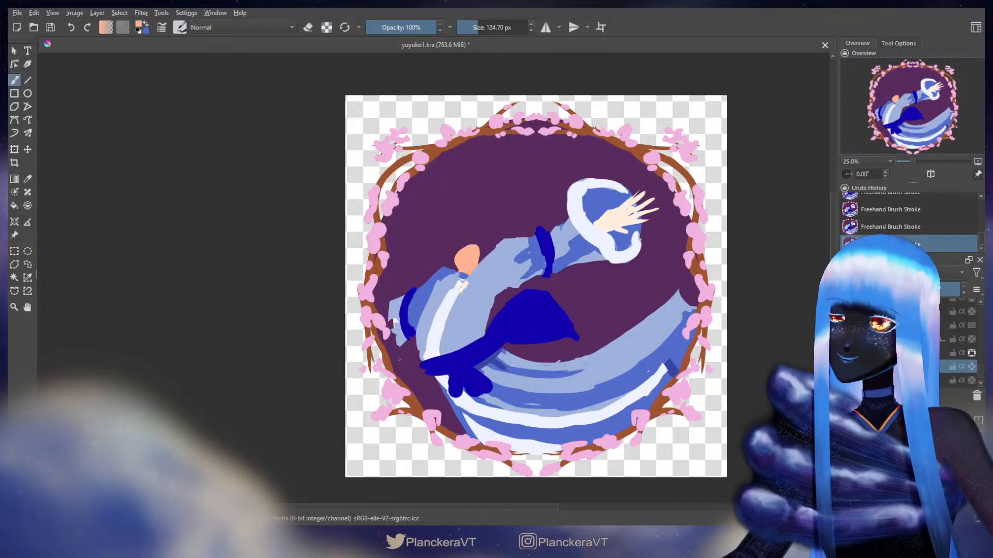
# Show the head to check it against the neck, touch up the neck in peach, and hide the head again
pyautogui.moveTo(980, 371); pyautogui.dragTo(980, 340)
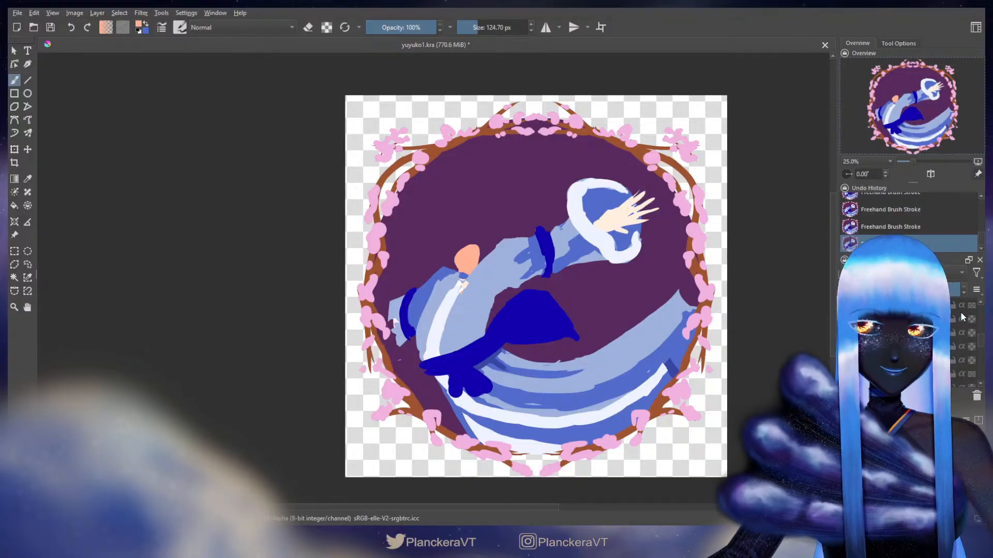
pyautogui.scroll(1, 977, 305)
pyautogui.click(847, 328)
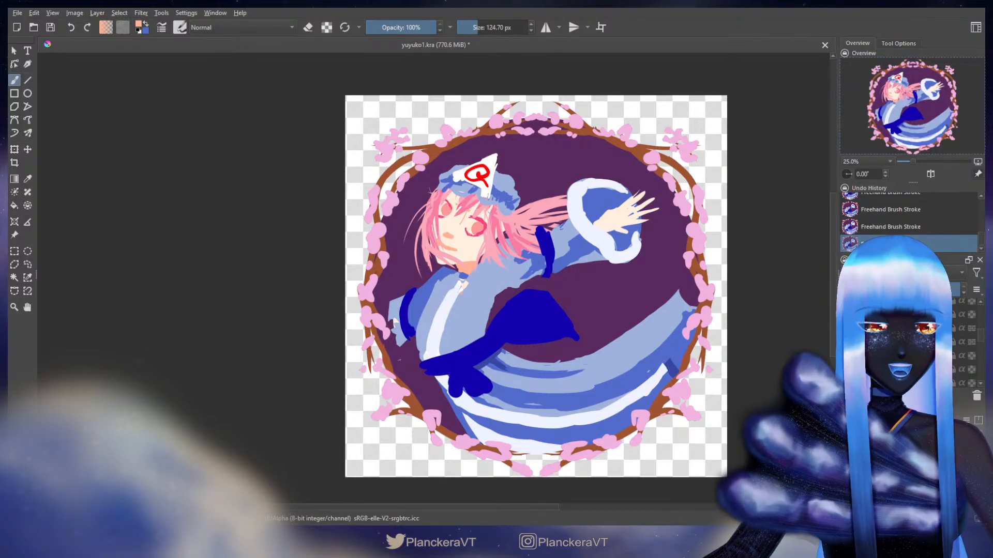
pyautogui.click(481, 252)
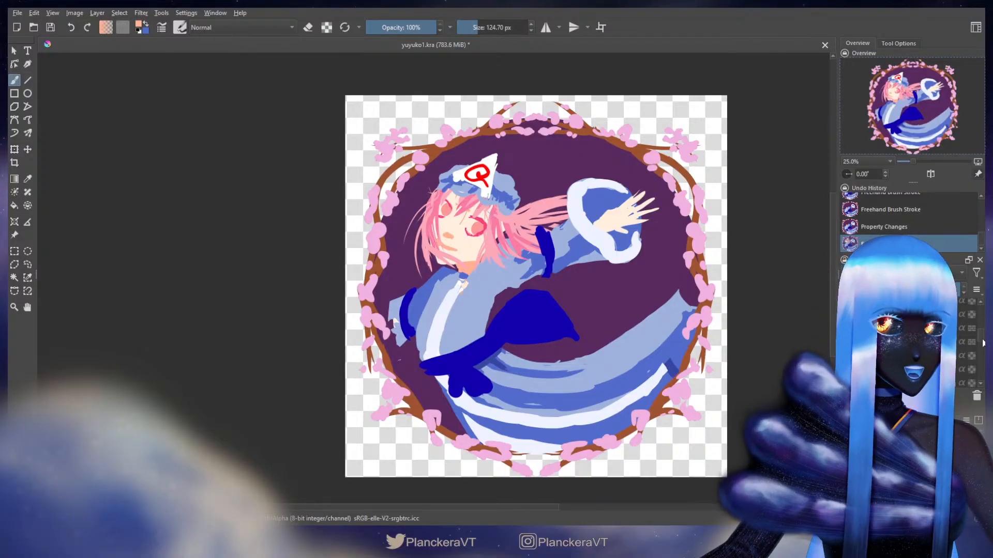
pyautogui.moveTo(982, 340); pyautogui.dragTo(973, 374)
pyautogui.click(847, 337)
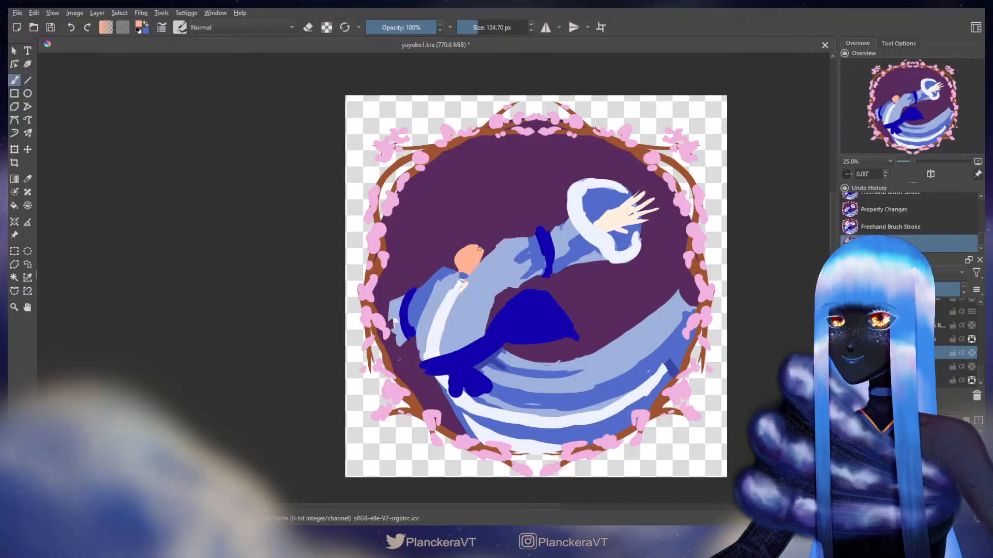
# Round out the top of the neck in peach at 124.70 px and erase along its outer edge at 91.65 px
pyautogui.click(478, 248)
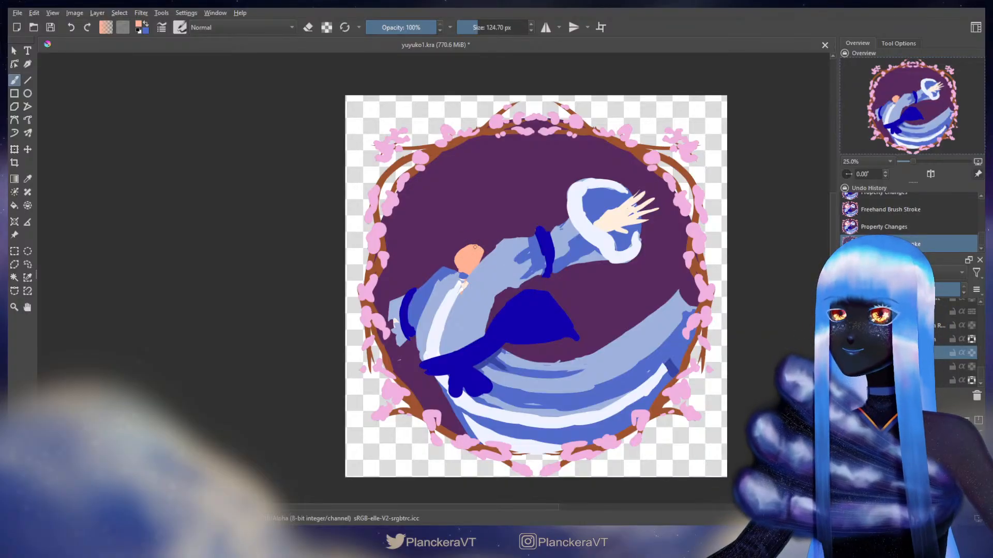
pyautogui.click(464, 258)
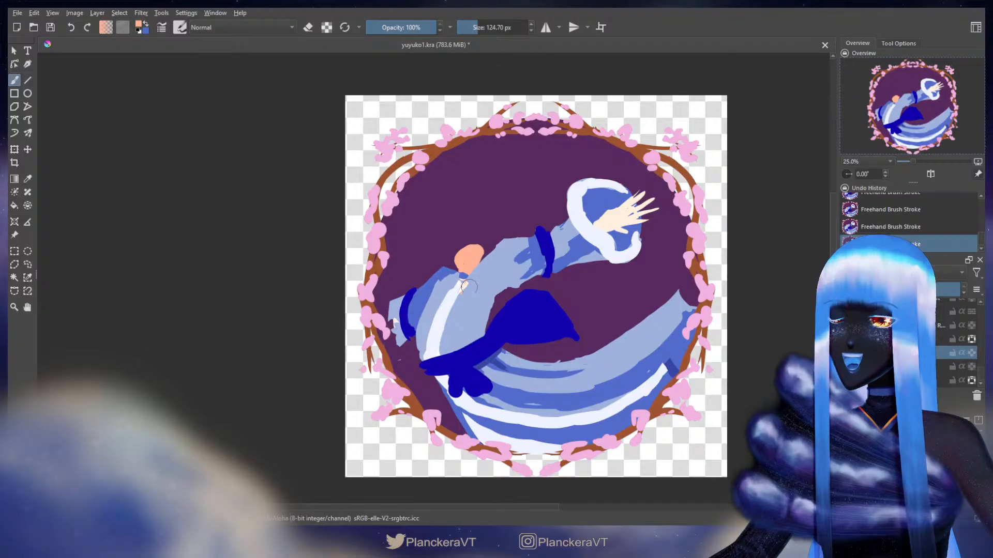
pyautogui.press('e')
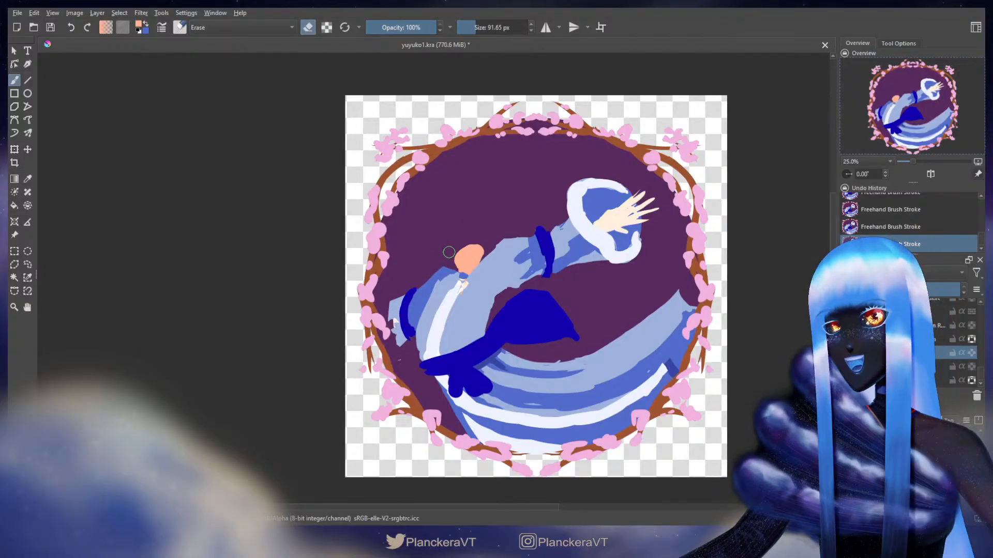
pyautogui.moveTo(449, 252); pyautogui.dragTo(452, 263)
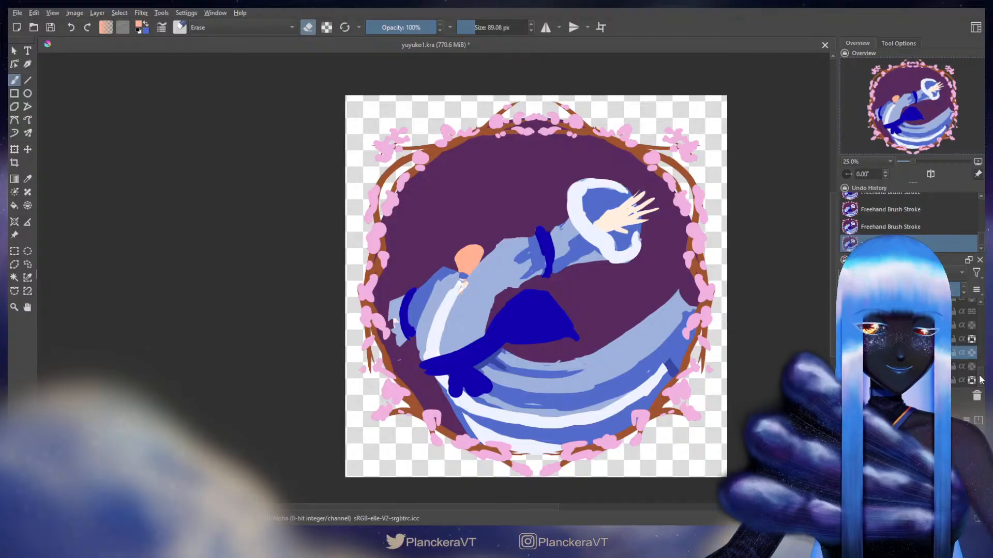
# Select the upper sleeve's layer, pick its light blue and paint the shoulder edge beside the neck base at 110.55 px
pyautogui.moveTo(980, 379); pyautogui.dragTo(983, 360)
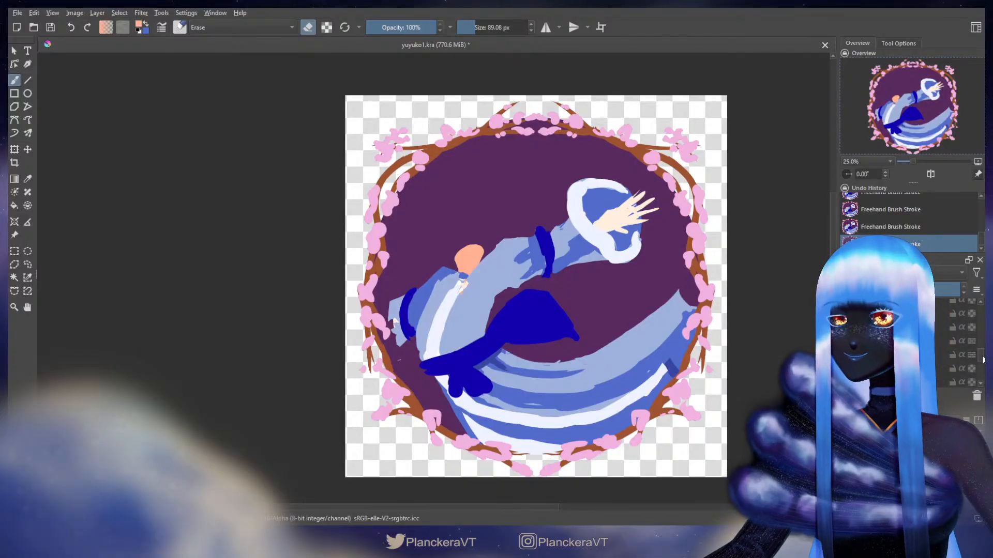
pyautogui.moveTo(983, 357); pyautogui.dragTo(983, 368)
pyautogui.click(918, 354)
pyautogui.press('e')
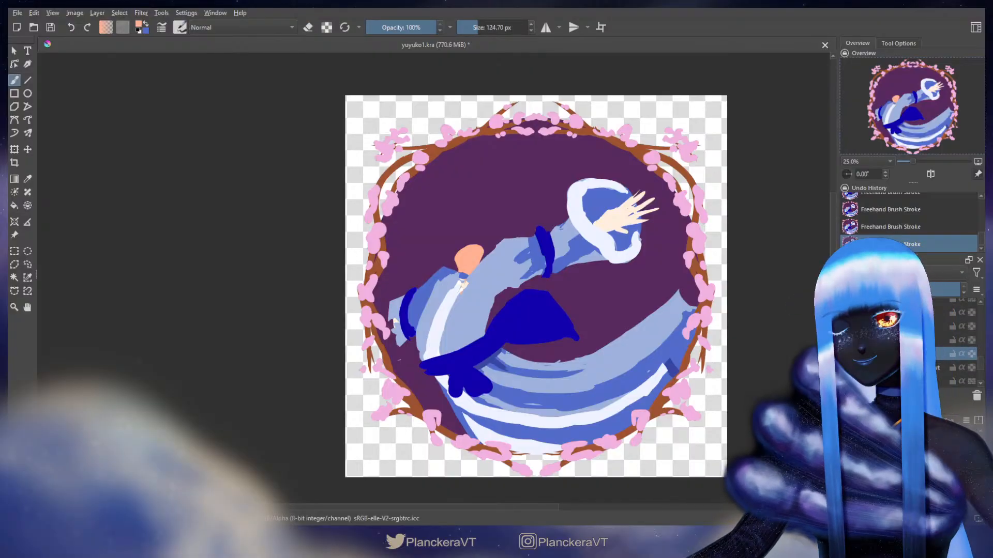
pyautogui.keyDown('ctrl'); pyautogui.click(504, 262); pyautogui.keyUp('ctrl')
pyautogui.keyDown('shift'); pyautogui.moveTo(491, 270); pyautogui.dragTo(466, 287); pyautogui.keyUp('shift')
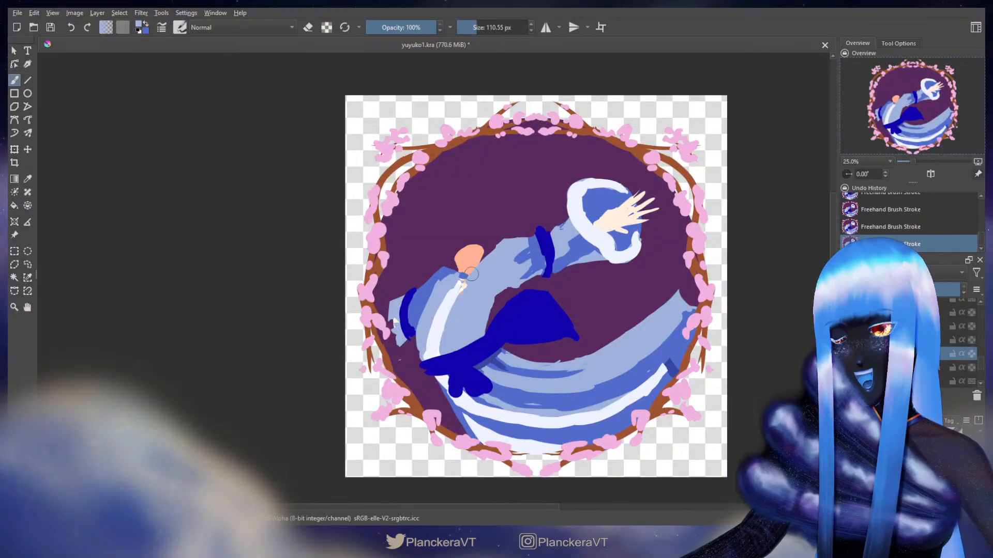
pyautogui.hotkey('ctrl', 'z')
pyautogui.hotkey('ctrl', 'shift', 'z')
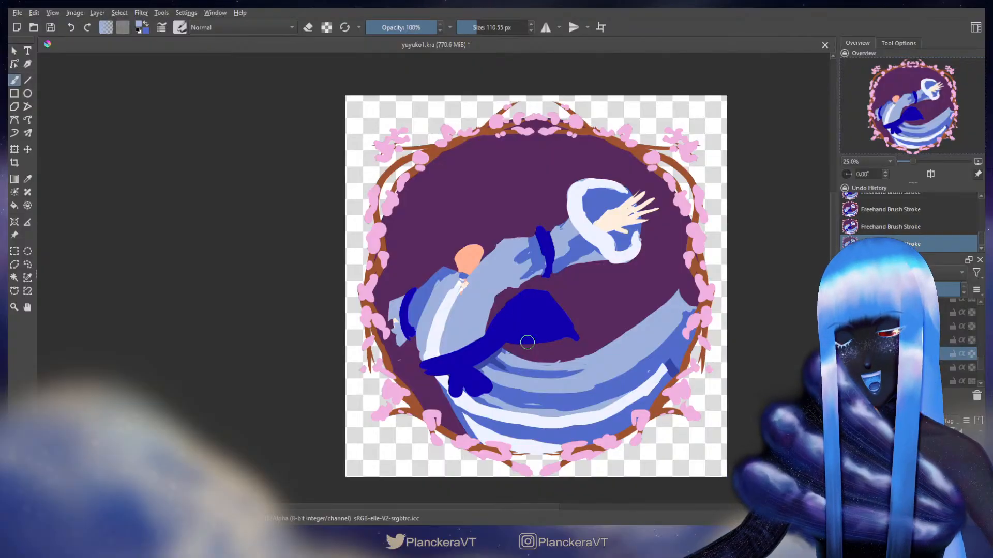
# Reorder the sleeve's layers and move the dark blue armband of the raised arm closer to the shoulder
pyautogui.press('e')
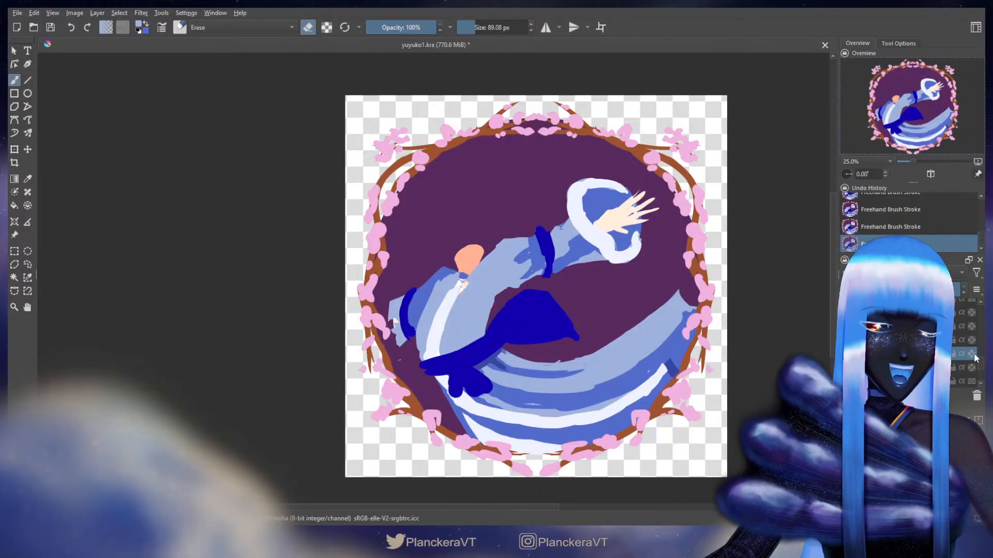
pyautogui.moveTo(982, 364)
pyautogui.mouseDown()
pyautogui.moveTo(983, 329)
pyautogui.moveTo(968, 344)
pyautogui.moveTo(976, 394)
pyautogui.moveTo(971, 380)
pyautogui.mouseUp()
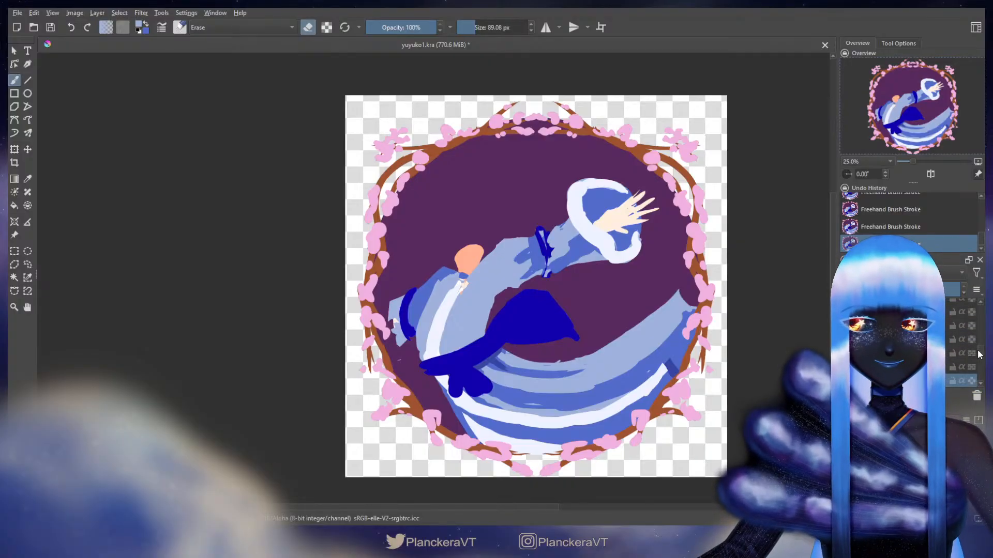
pyautogui.press('e')
pyautogui.press('t')
pyautogui.moveTo(588, 261); pyautogui.dragTo(574, 265)
pyautogui.press('b')
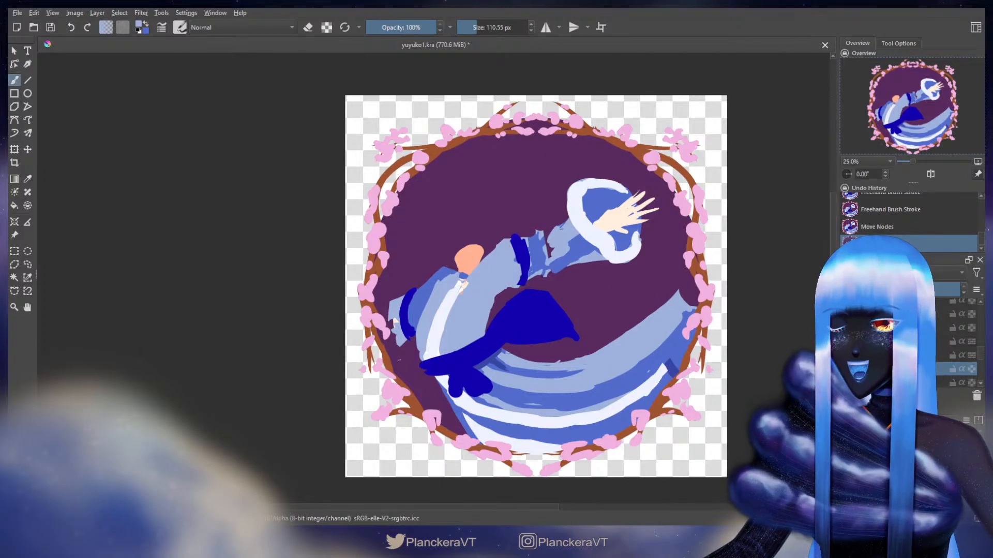
# Reshape the shoulder up to the armband in light blue at 110.39 px and erase along its outline at 97.12 px
pyautogui.click(923, 368)
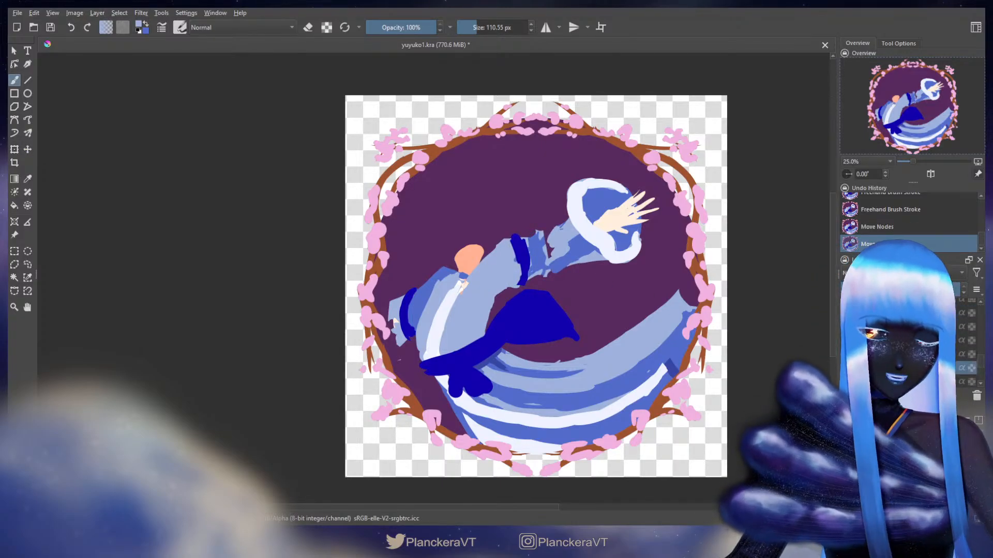
pyautogui.moveTo(486, 280)
pyautogui.mouseDown()
pyautogui.moveTo(462, 287)
pyautogui.moveTo(497, 250)
pyautogui.mouseUp()
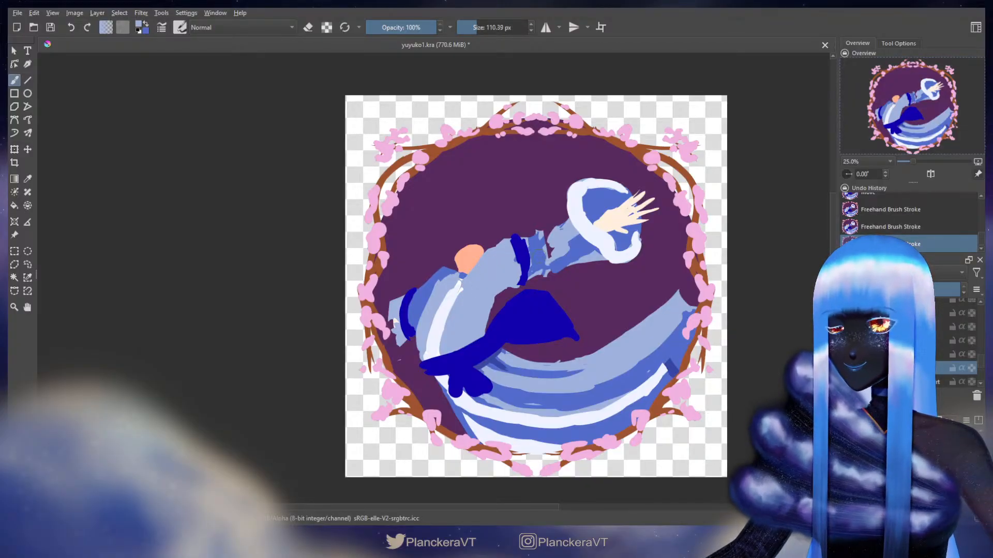
pyautogui.press('e')
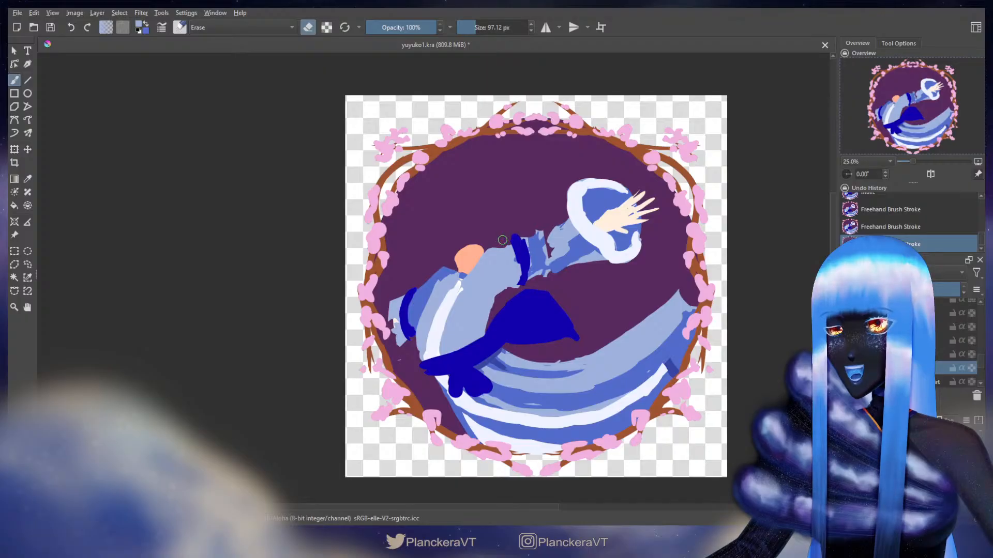
pyautogui.moveTo(515, 290); pyautogui.dragTo(529, 281)
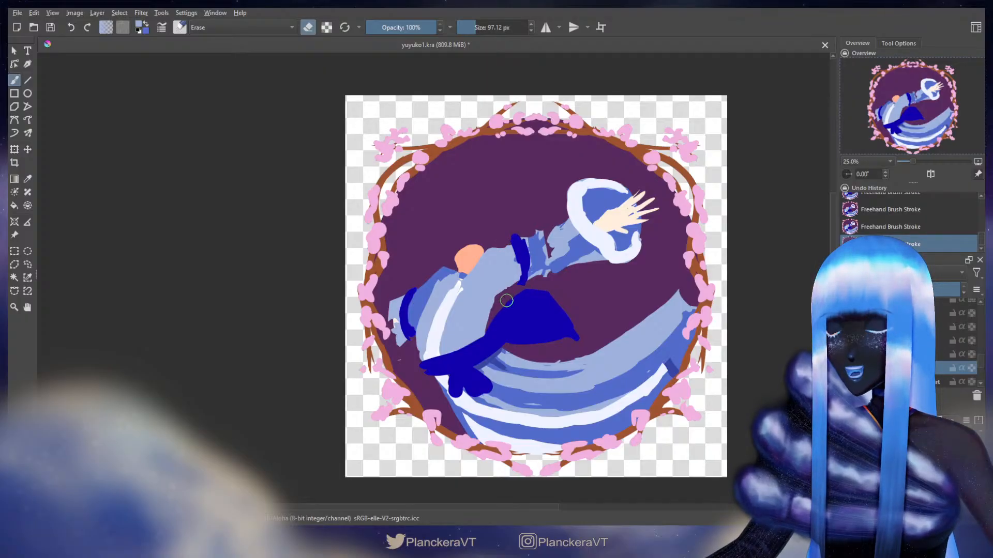
pyautogui.press('e')
pyautogui.press('e')
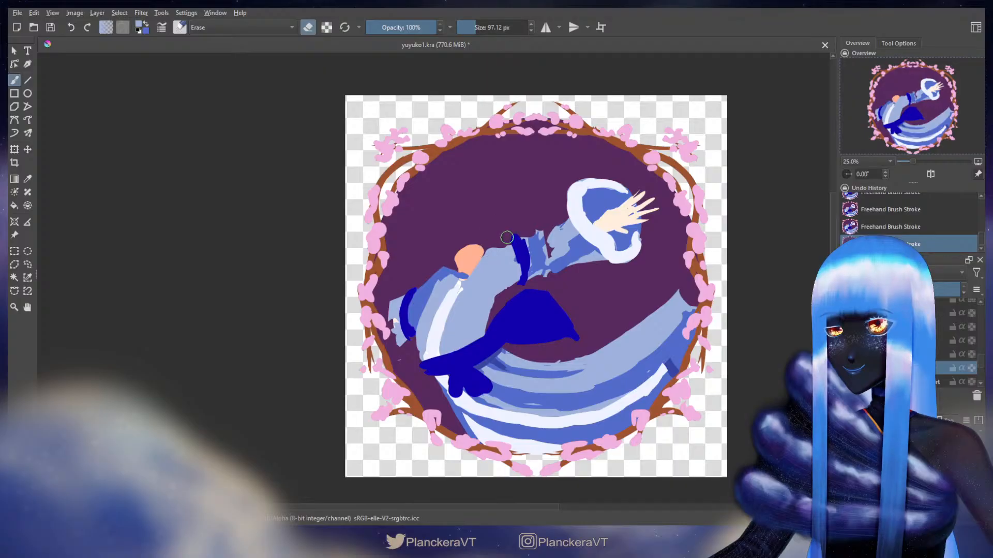
# Swap to the medium blue and paint shading on the upper sleeve beside the armband at 110.39 px
pyautogui.press('e')
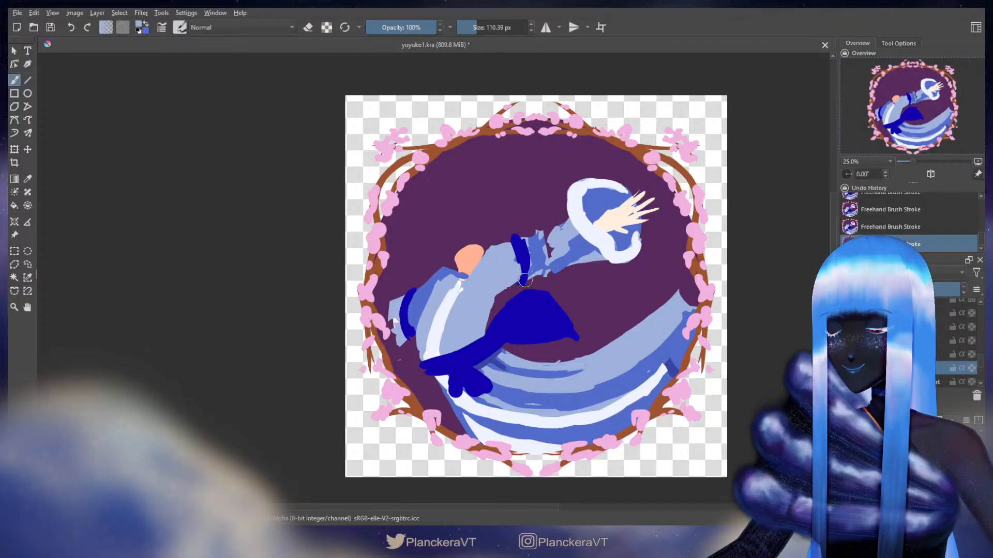
pyautogui.press('x')
pyautogui.moveTo(511, 246); pyautogui.dragTo(516, 262)
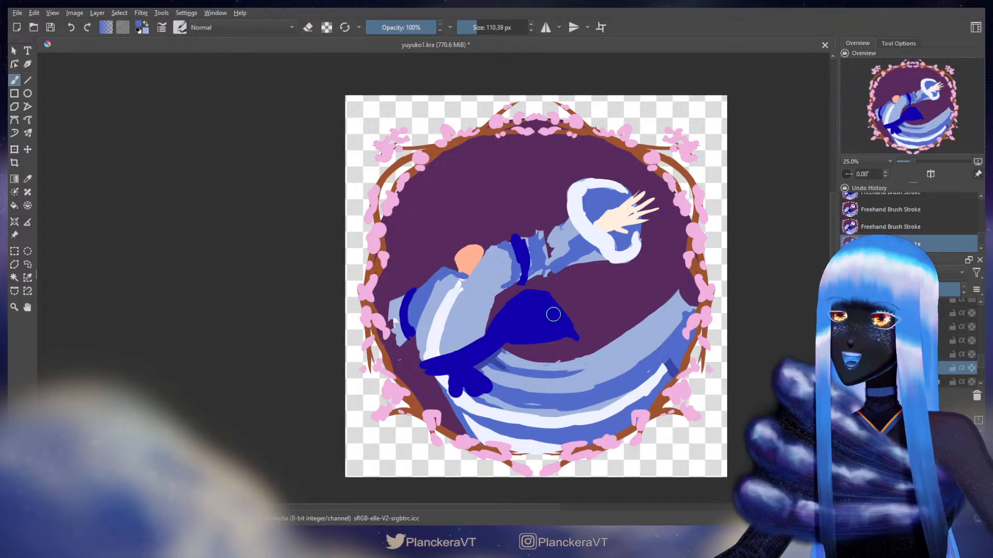
# Erase the sleeve section just past the armband at 97.12 px, undoing the last stroke, and trim the shoulder edge beside the neck
pyautogui.press('e')
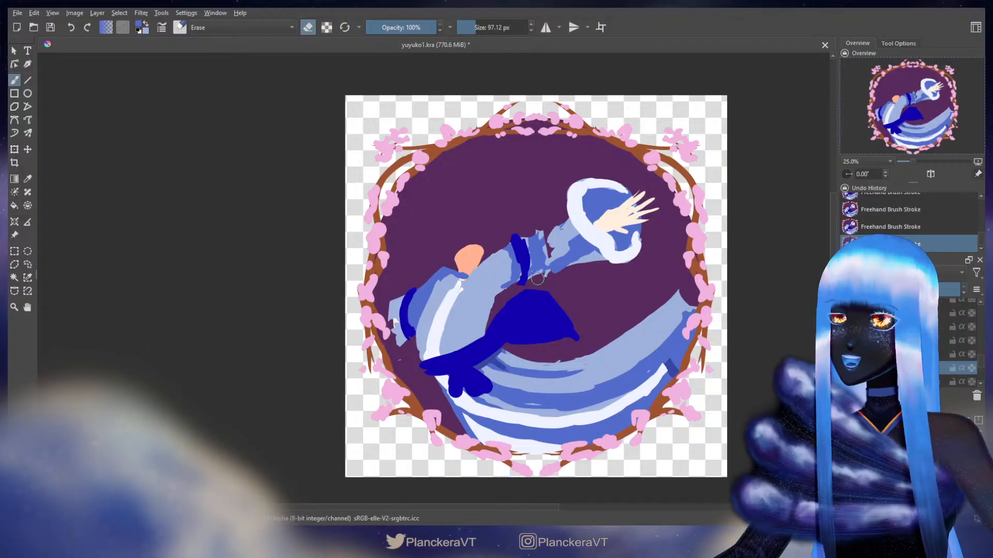
pyautogui.moveTo(531, 233); pyautogui.dragTo(538, 263)
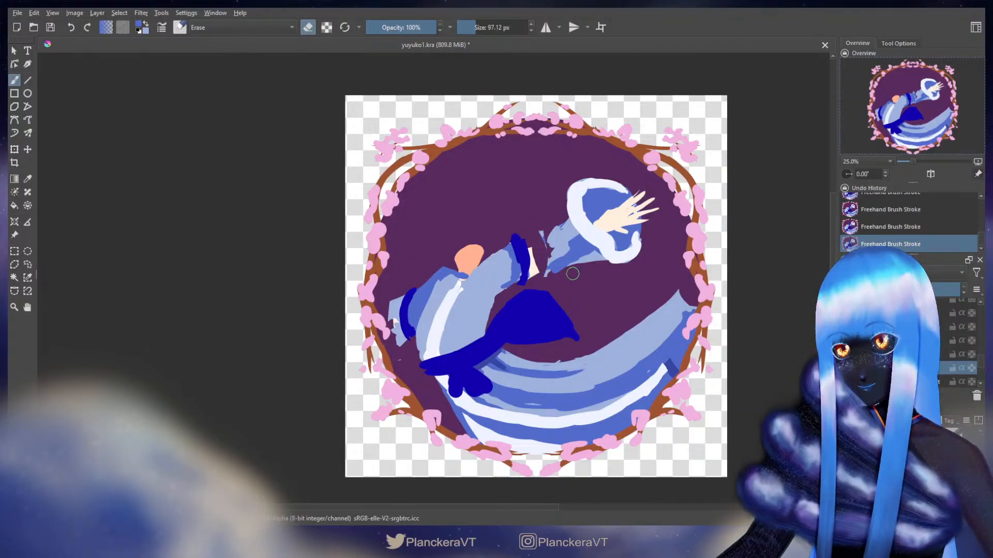
pyautogui.hotkey('ctrl', 'z')
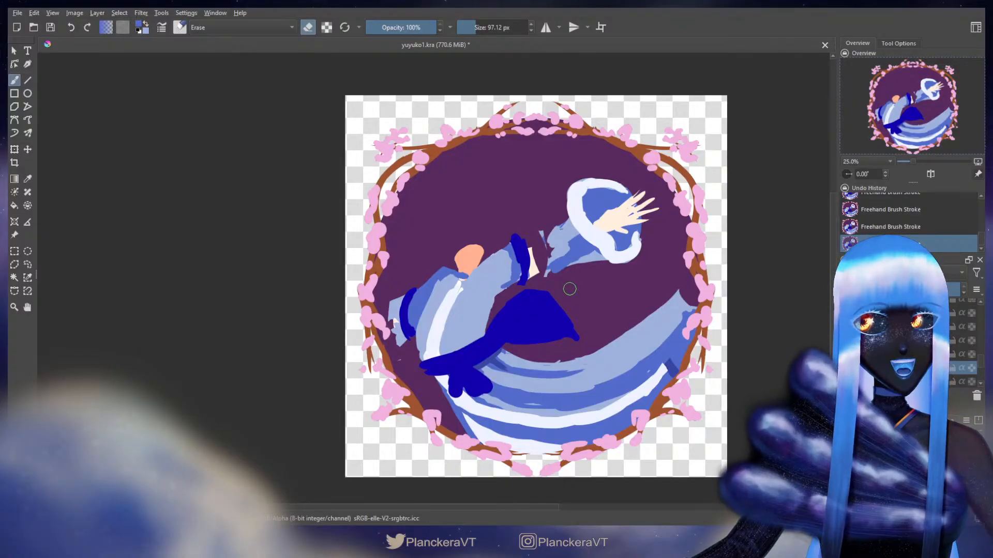
pyautogui.press('e')
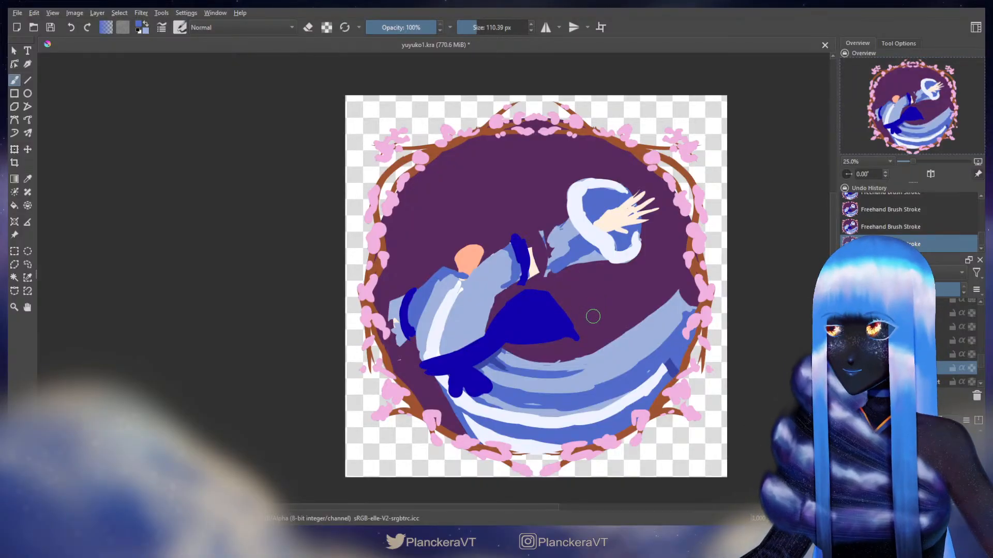
pyautogui.press('e')
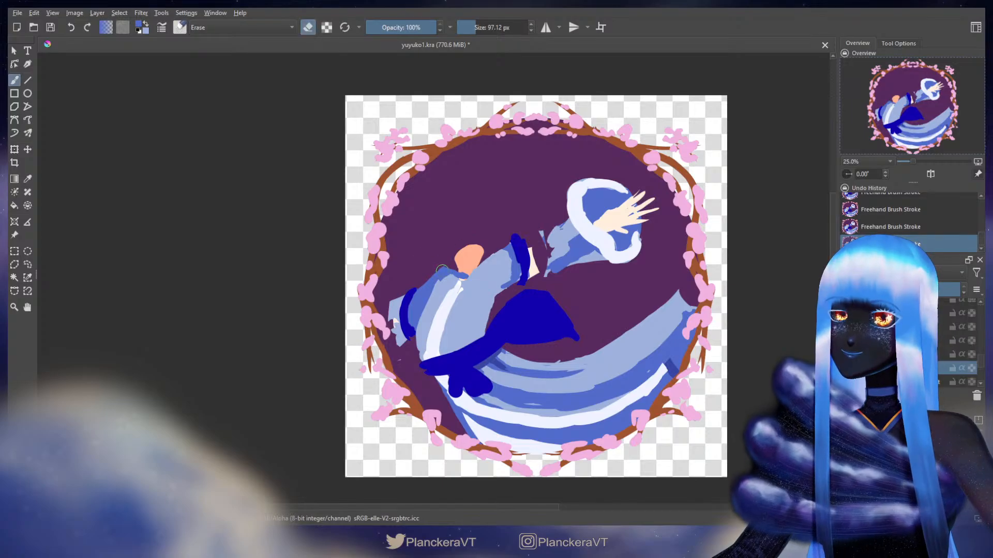
pyautogui.moveTo(473, 269); pyautogui.dragTo(483, 263)
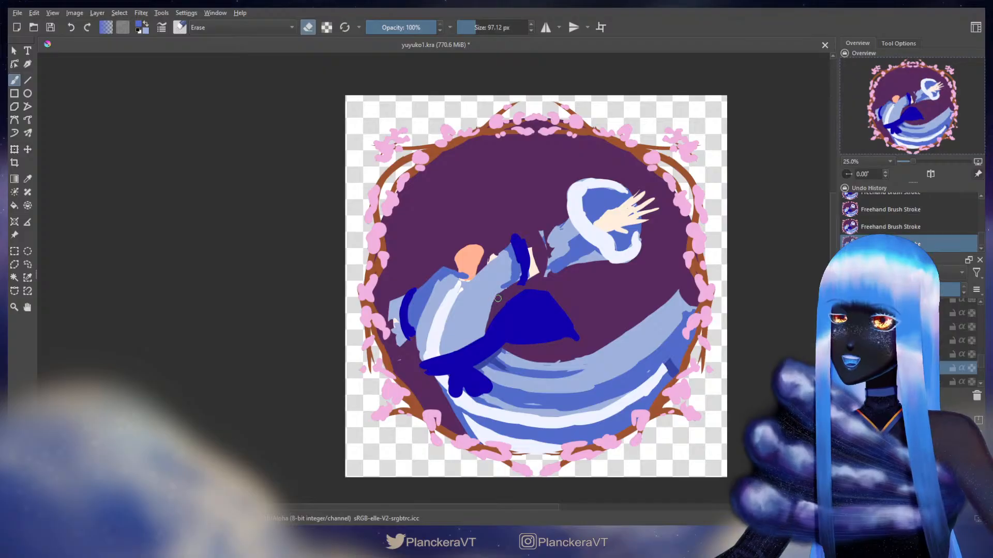
# Try a medium blue dab on the upper sleeve at 148.49 px and restore the area in light blue
pyautogui.press('e')
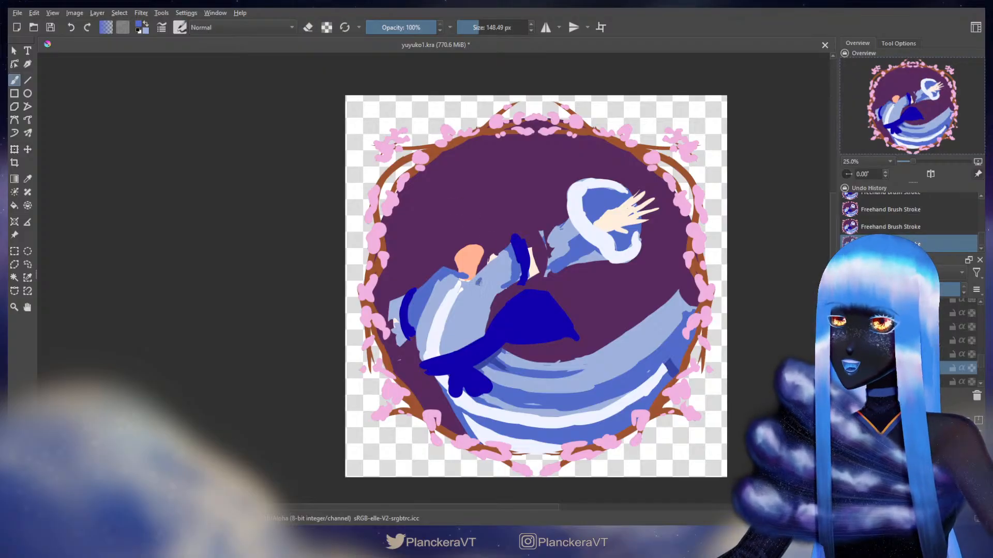
pyautogui.hotkey('ctrl', 'z')
pyautogui.hotkey('ctrl', 'shift', 'z')
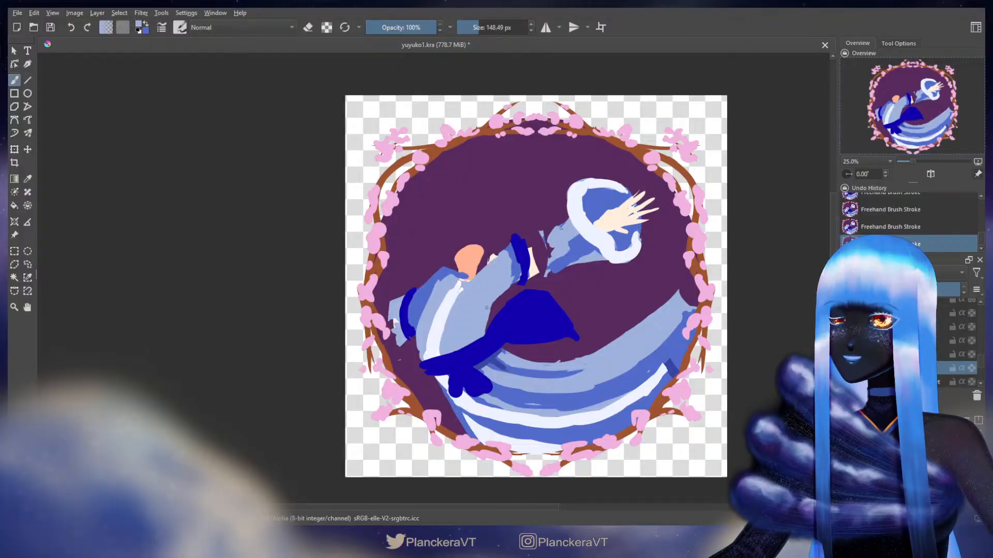
# Refine the upper sleeve's edges around the armband, alternating the eraser at 97.12 px with light blue at 148.49 px
pyautogui.press('e')
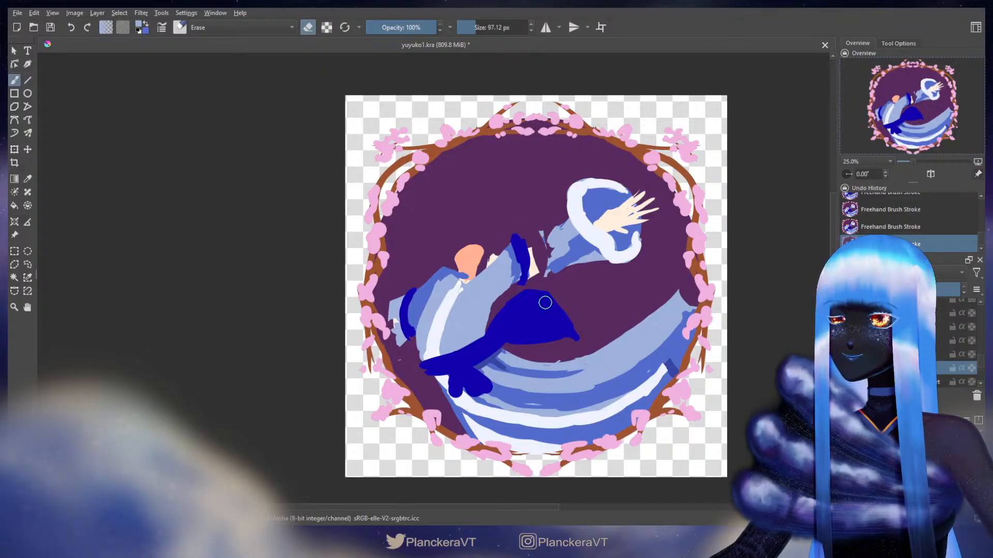
pyautogui.press('e')
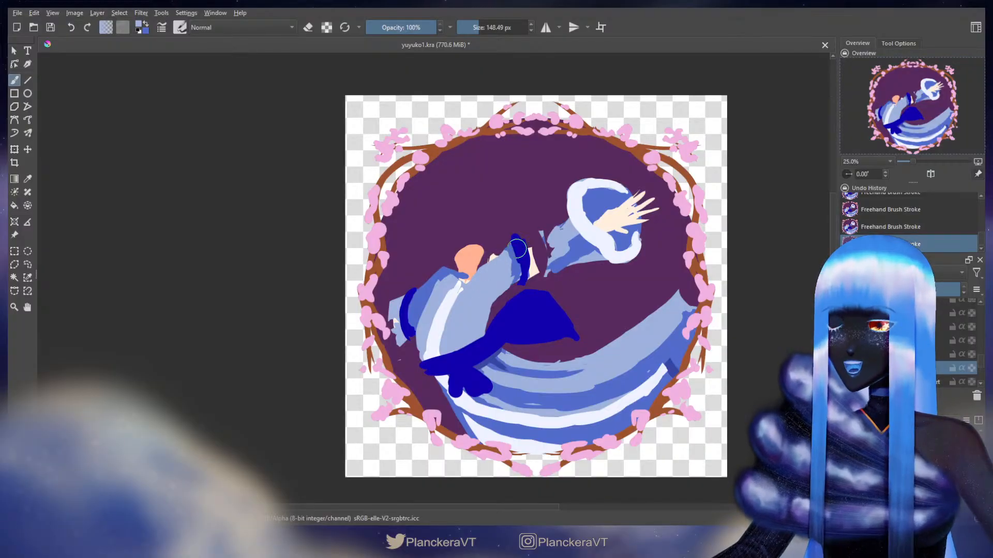
pyautogui.press('e')
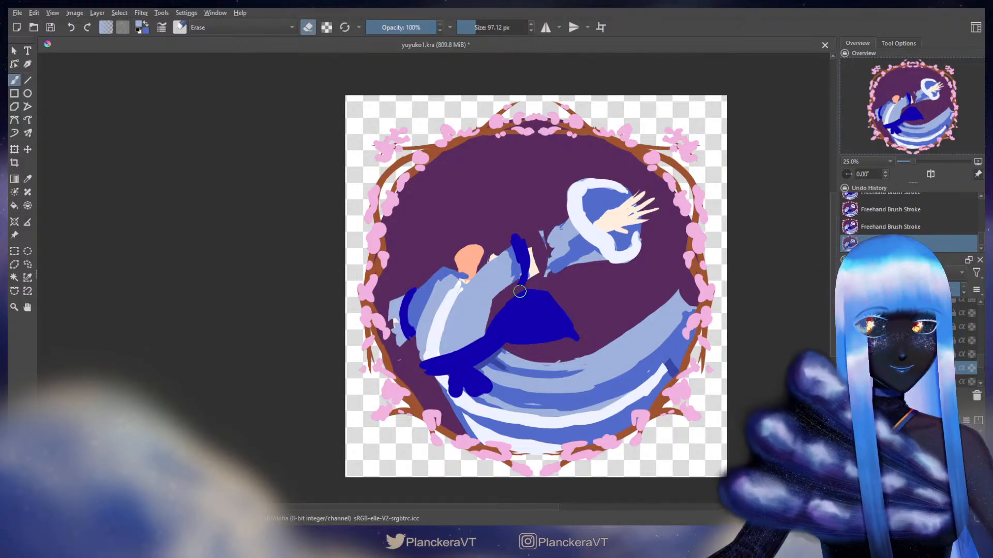
pyautogui.press('e')
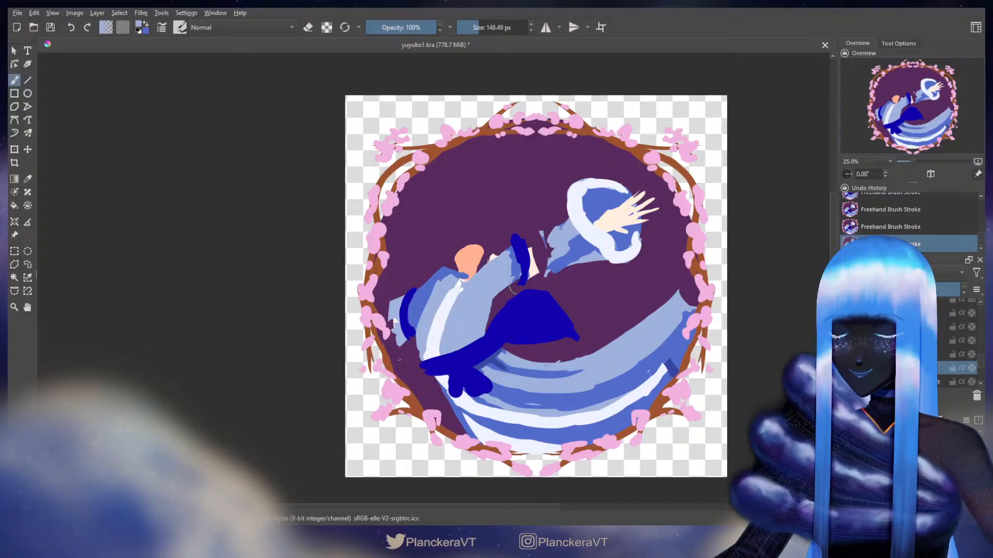
pyautogui.moveTo(981, 365); pyautogui.dragTo(982, 376)
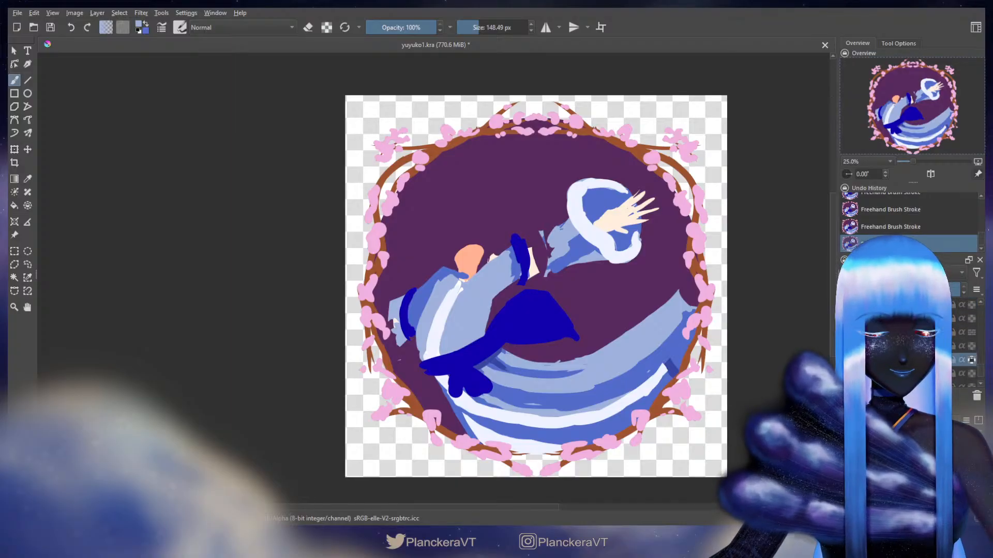
pyautogui.press('e')
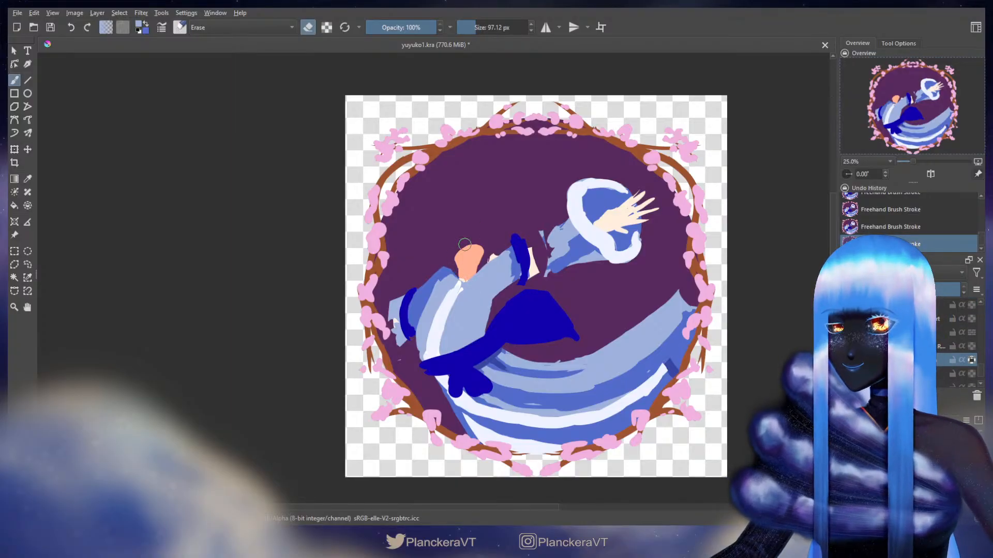
pyautogui.press('e')
pyautogui.press('t')
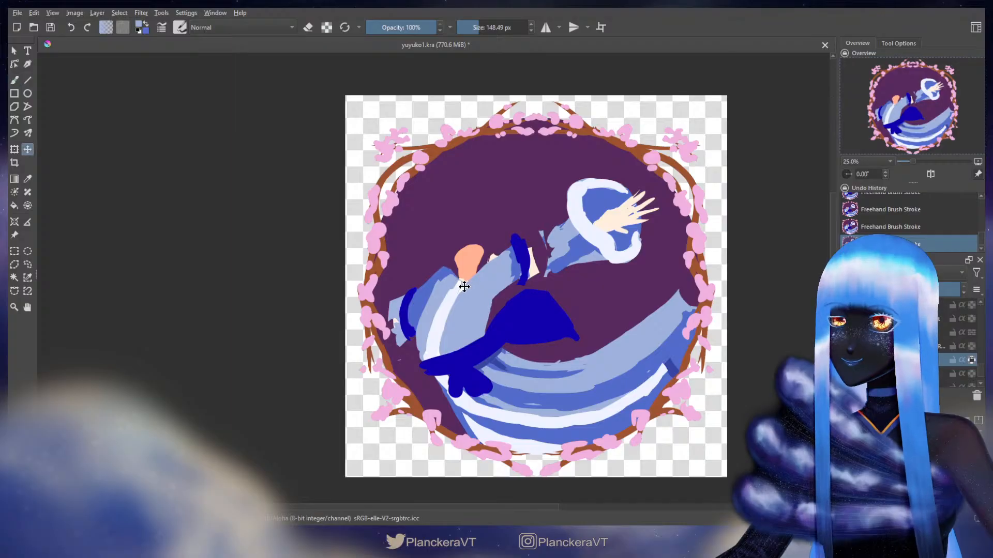
pyautogui.press('b')
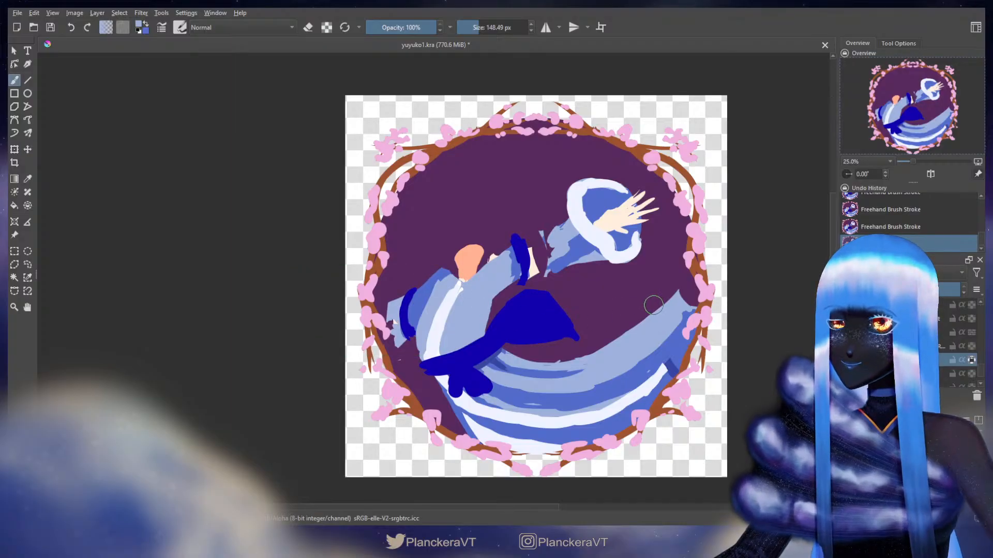
# Switch to the torso's layer and trim its edges beside the armband and above the sash with the eraser at 110.62 px
pyautogui.click(947, 305)
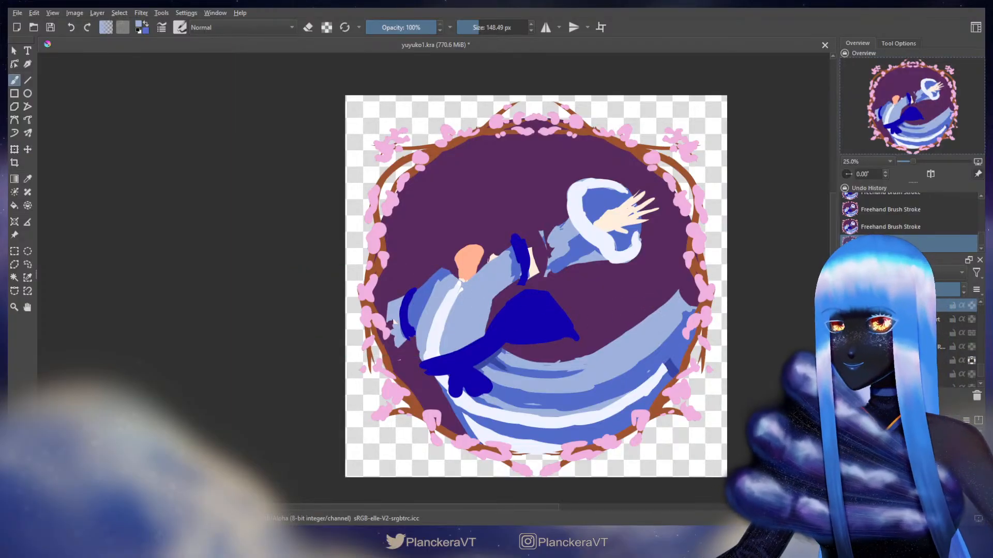
pyautogui.press('e')
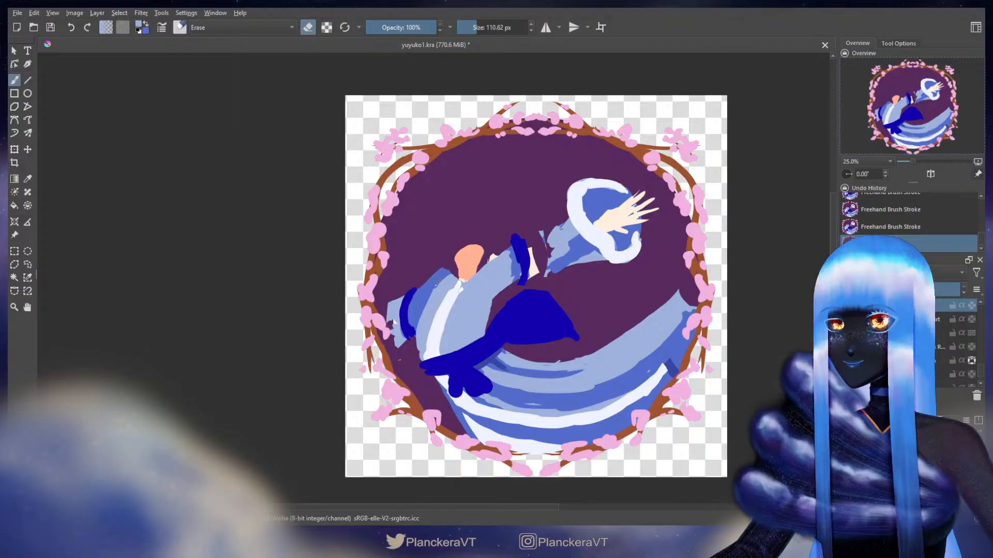
pyautogui.moveTo(414, 327); pyautogui.dragTo(422, 361)
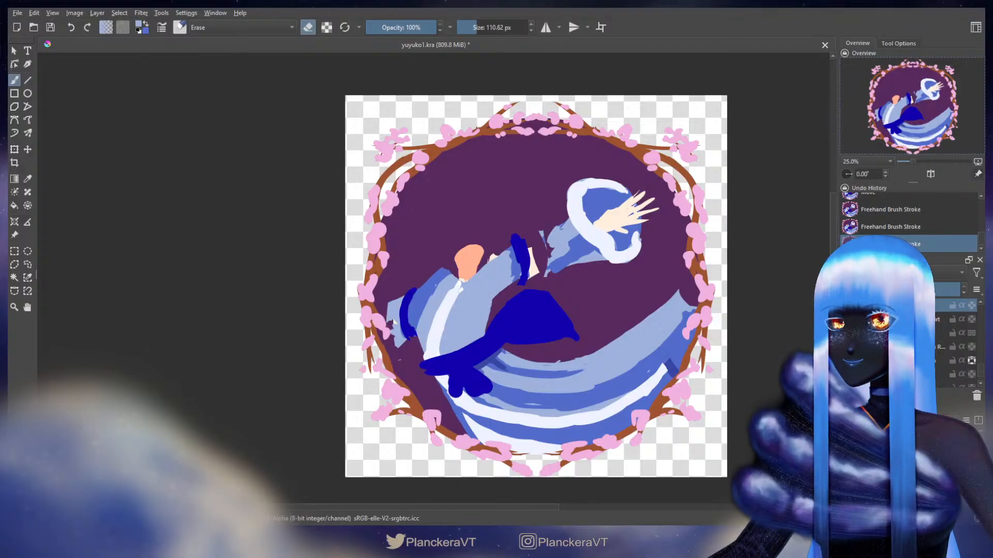
pyautogui.click(442, 315)
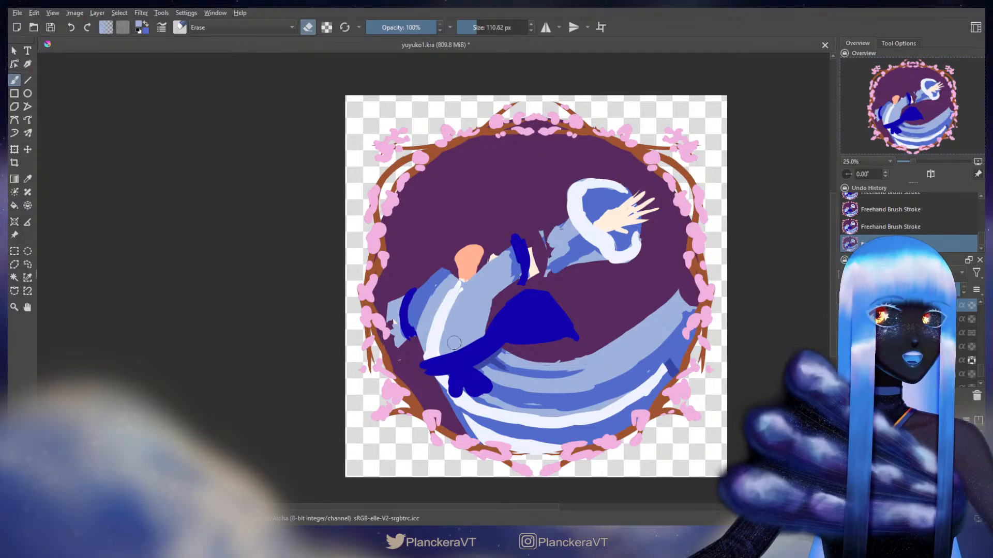
pyautogui.moveTo(495, 301); pyautogui.dragTo(492, 310)
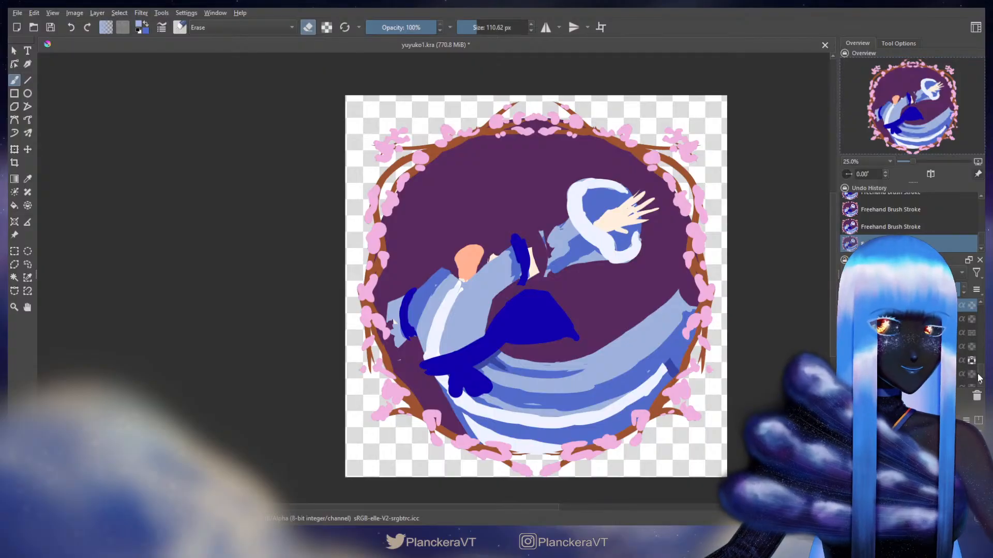
# Erase the outer part of the dark blue sash's wide end on its layer at 293.90 px, undoing the last stroke at the knot
pyautogui.scroll(2, 981, 373)
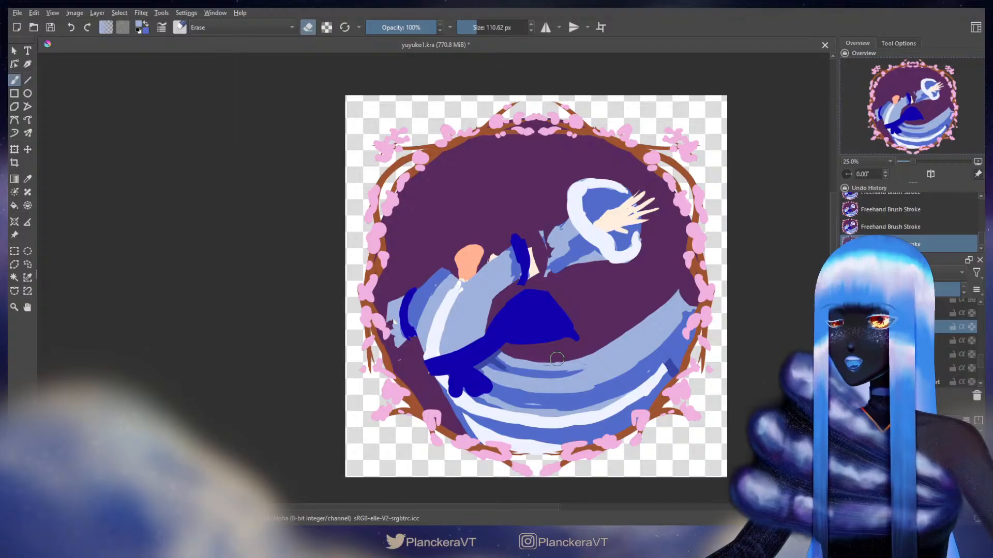
pyautogui.moveTo(517, 300)
pyautogui.mouseDown()
pyautogui.moveTo(576, 286)
pyautogui.moveTo(574, 306)
pyautogui.moveTo(563, 299)
pyautogui.moveTo(578, 319)
pyautogui.moveTo(544, 290)
pyautogui.moveTo(575, 334)
pyautogui.moveTo(602, 342)
pyautogui.mouseUp()
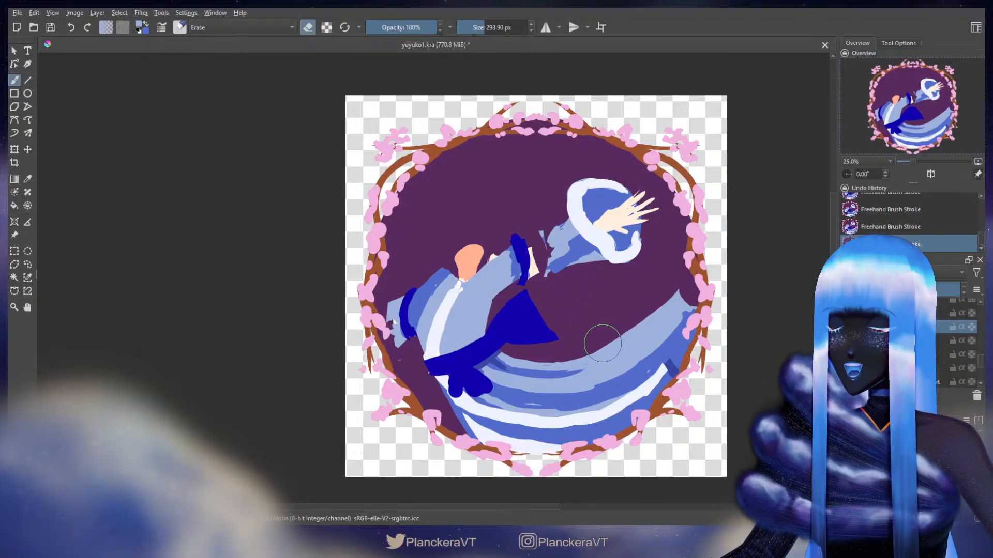
pyautogui.moveTo(478, 383); pyautogui.dragTo(473, 383)
pyautogui.hotkey('ctrl', 'z')
pyautogui.press('e')
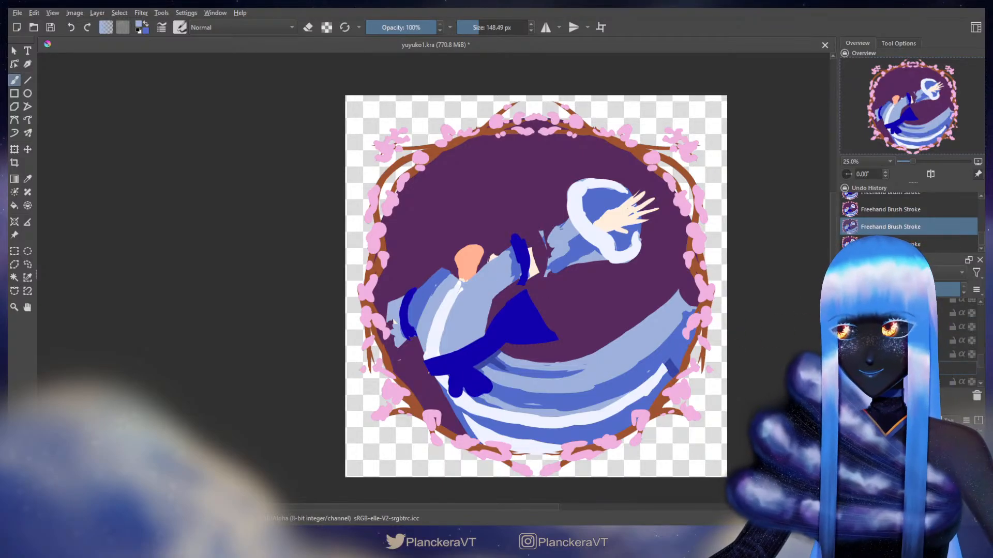
# Sample the medium blue from the shoulder and paint the shoulder edge beside the neck at 148.49 px on its own layer
pyautogui.click(952, 367)
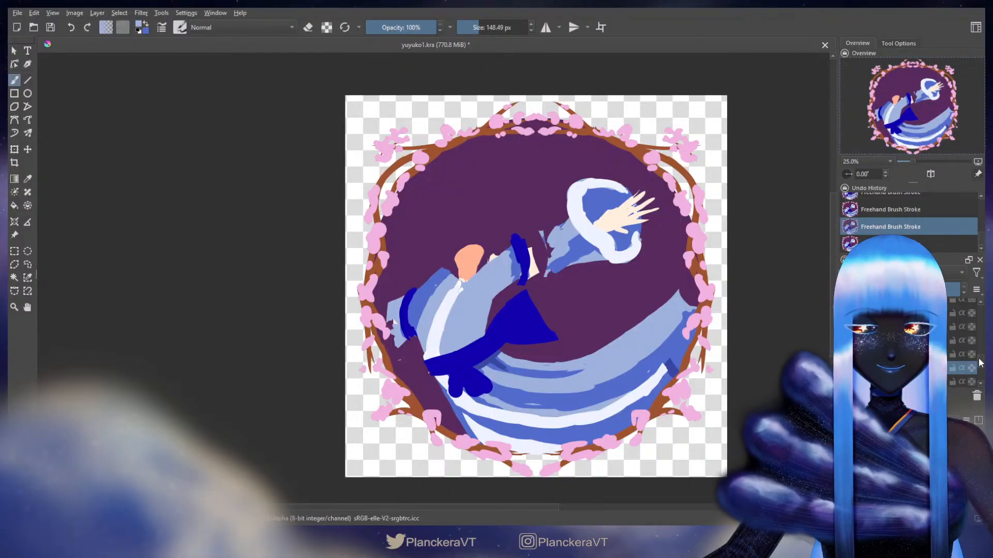
pyautogui.scroll(-5, 981, 364)
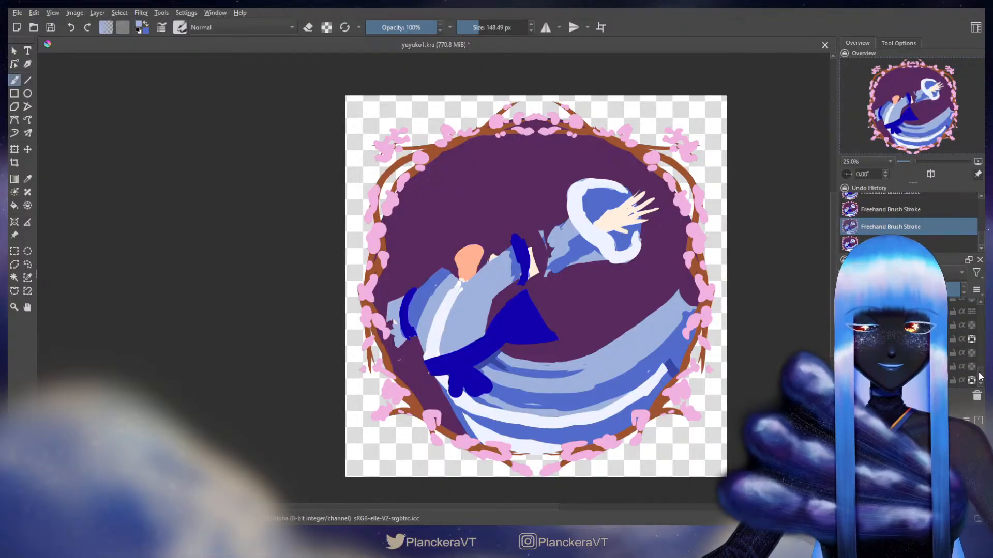
pyautogui.click(954, 366)
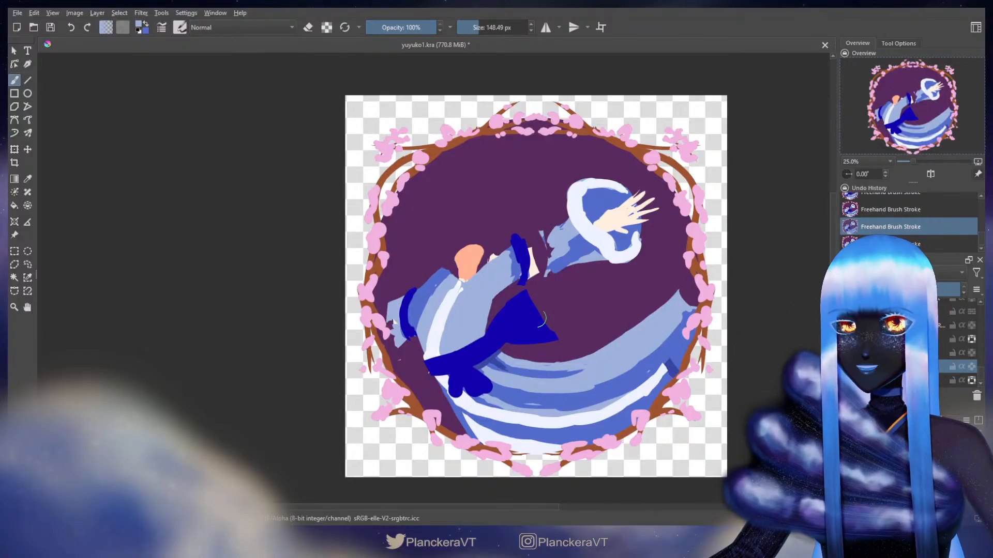
pyautogui.keyDown('ctrl'); pyautogui.click(445, 276); pyautogui.keyUp('ctrl')
pyautogui.moveTo(448, 277); pyautogui.dragTo(455, 275)
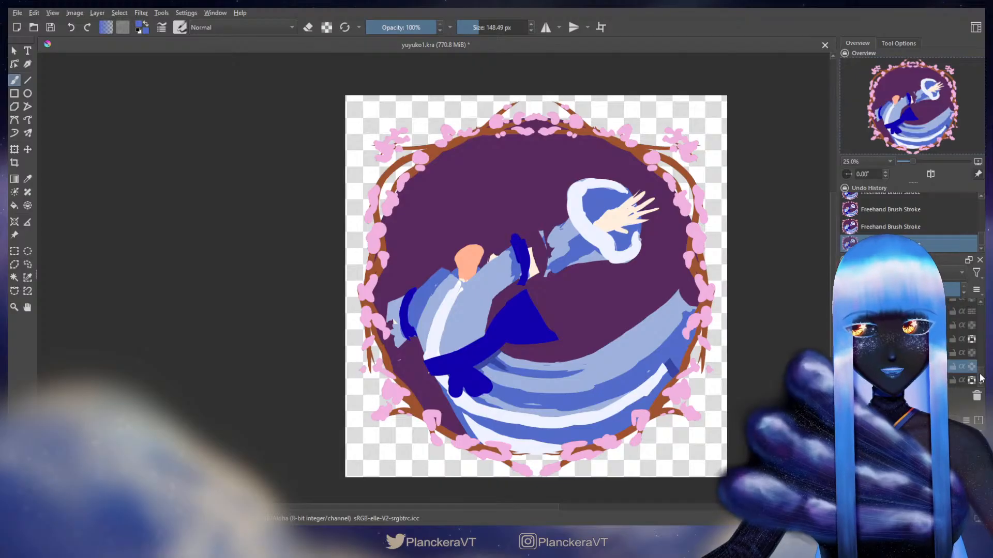
pyautogui.moveTo(980, 373); pyautogui.dragTo(981, 374)
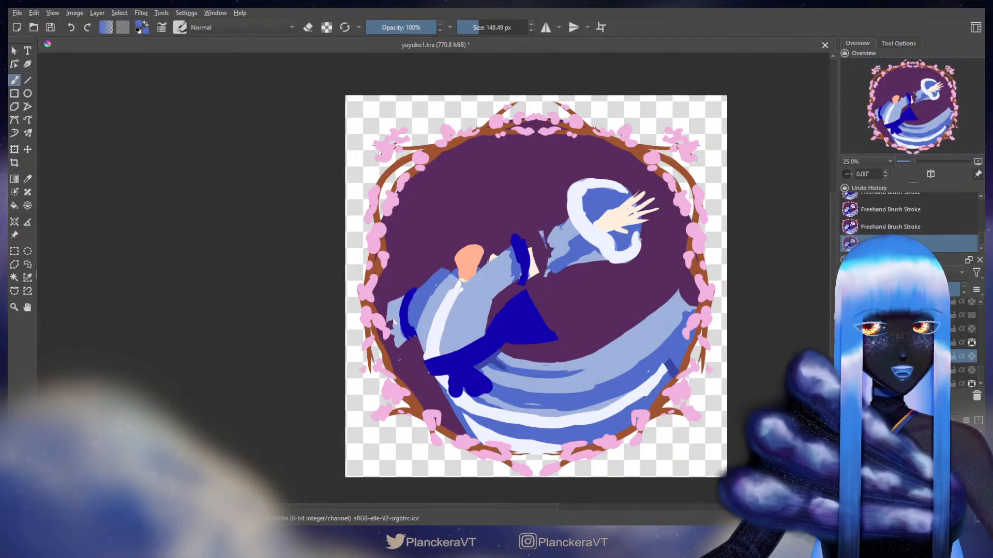
# Undo the eraser stroke that cut into the neck and erase the skin patches around the raised sleeve's armband at 293.90 px
pyautogui.press('e')
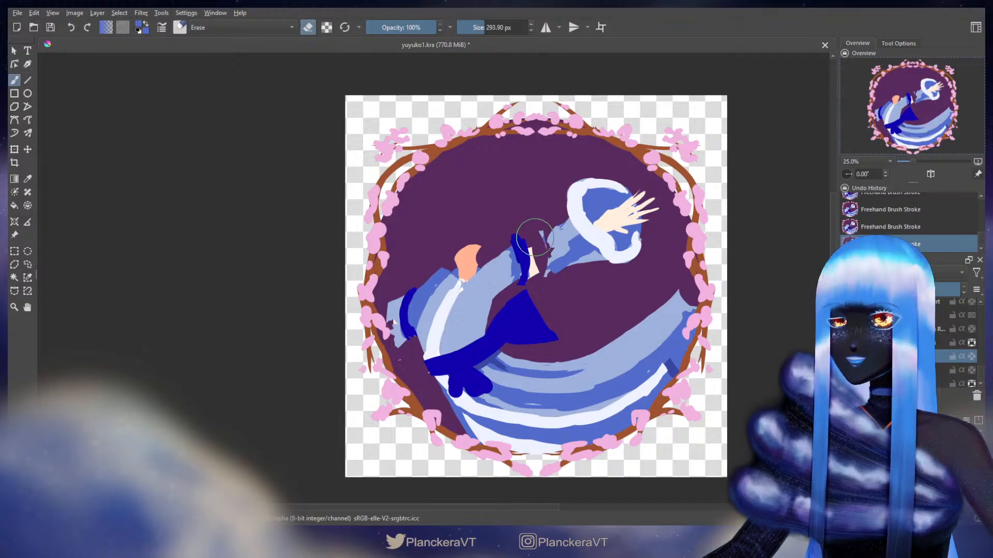
pyautogui.hotkey('ctrl', 'z')
pyautogui.moveTo(516, 243); pyautogui.dragTo(510, 249)
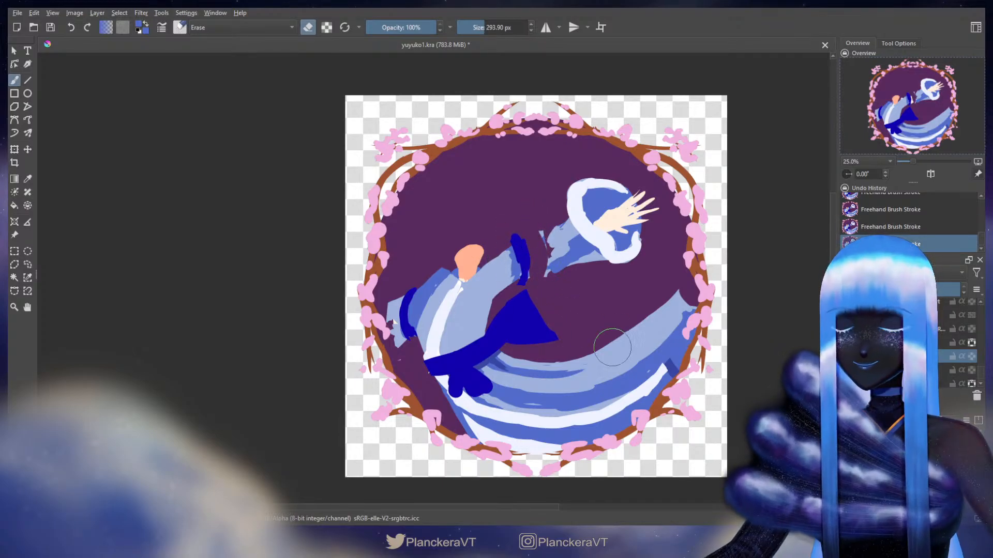
pyautogui.press('e')
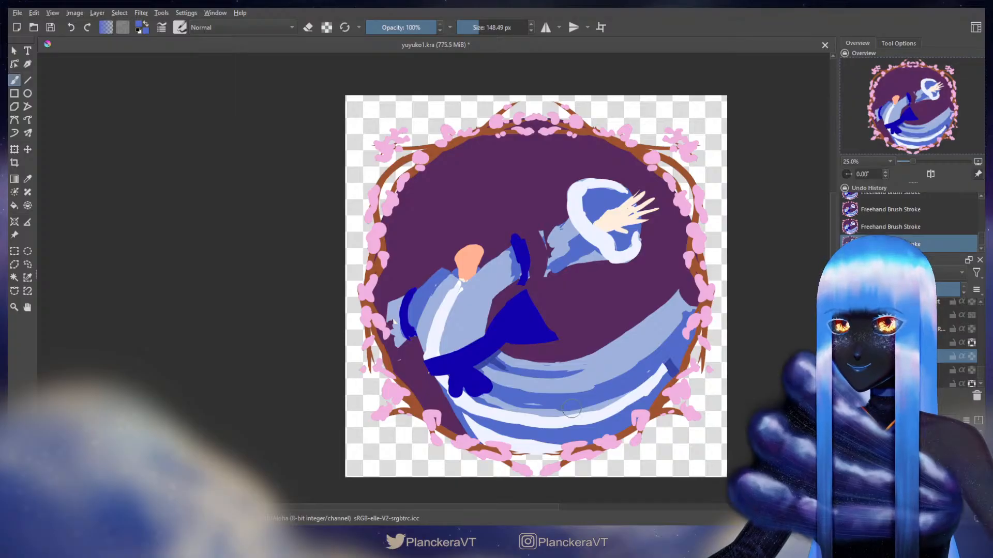
# Return to the torso's layer and rework its shoulder side with light blue at 124.70 px and the eraser at 193.42 px
pyautogui.scroll(-2, 979, 381)
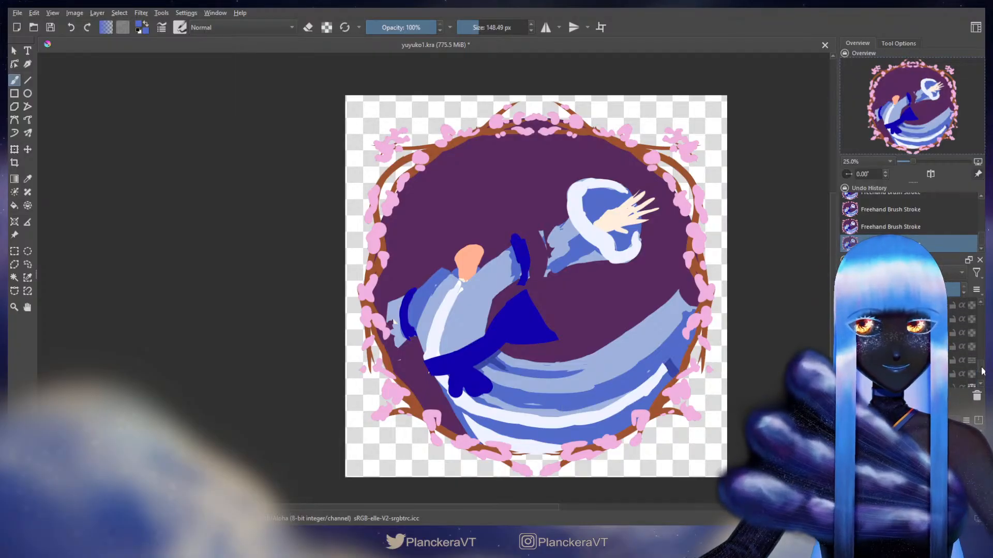
pyautogui.press('[')
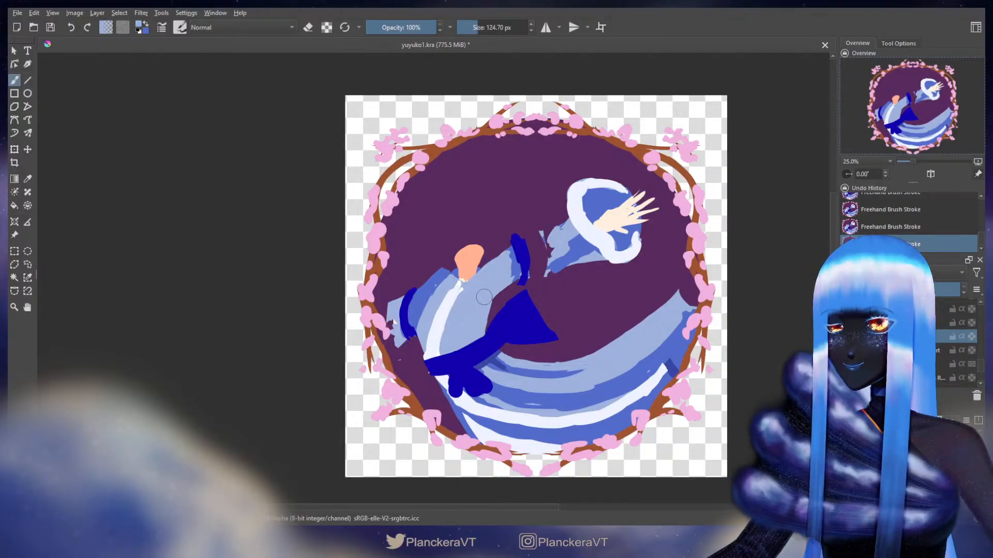
pyautogui.press('e')
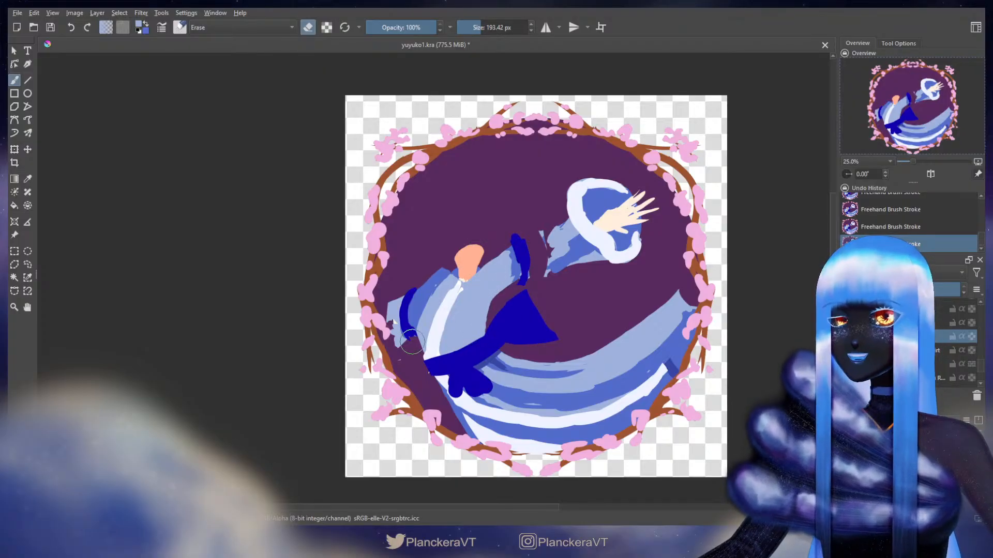
pyautogui.moveTo(440, 267); pyautogui.dragTo(435, 294)
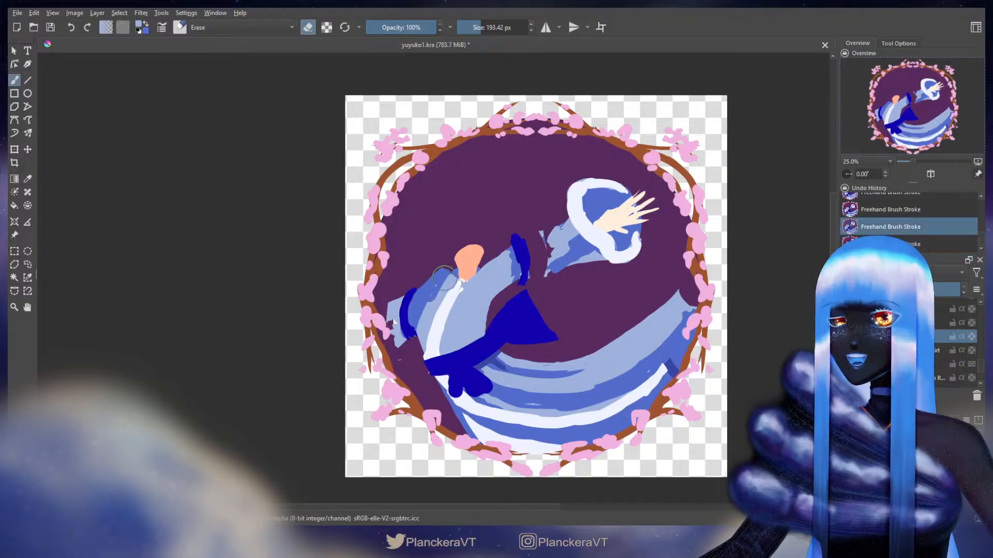
pyautogui.press('[')
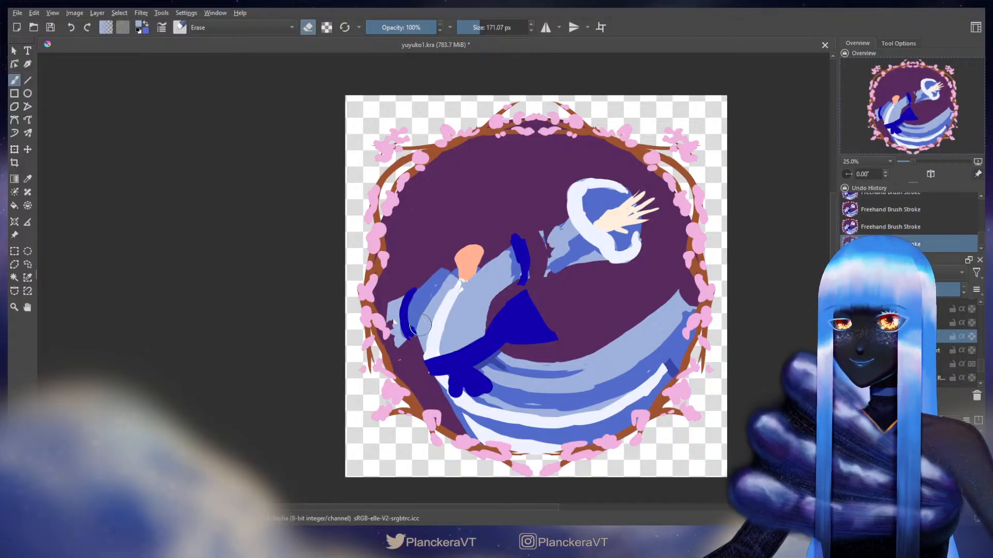
# Refine the torso's edge between the armband and sash, alternating light blue at 110.87 px with the eraser at 171.07 px
pyautogui.press('e')
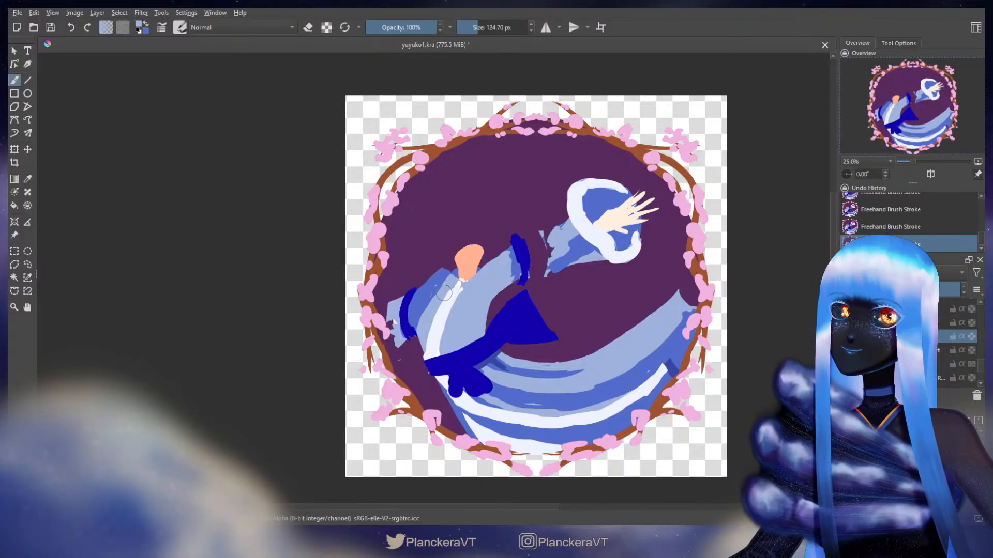
pyautogui.press('[')
pyautogui.press('e')
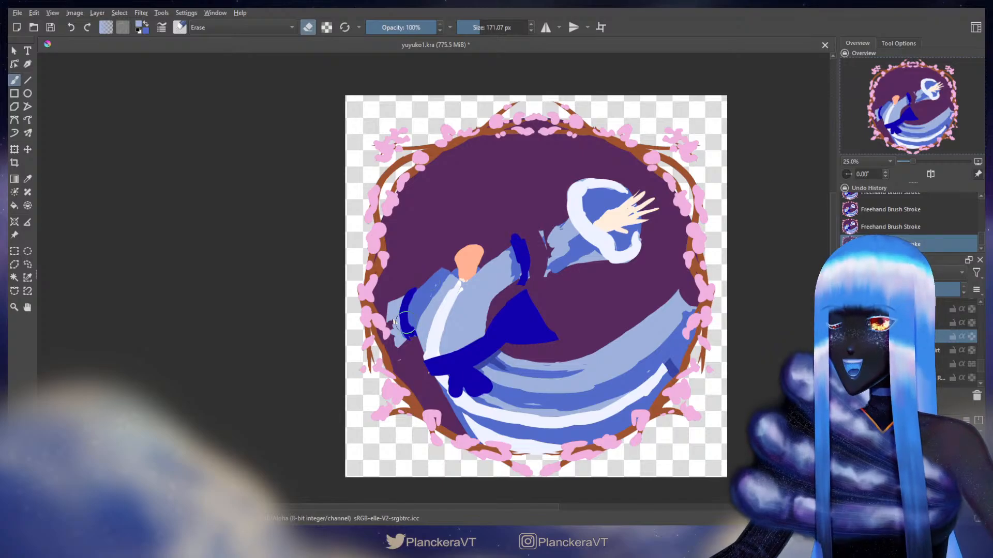
pyautogui.press('e')
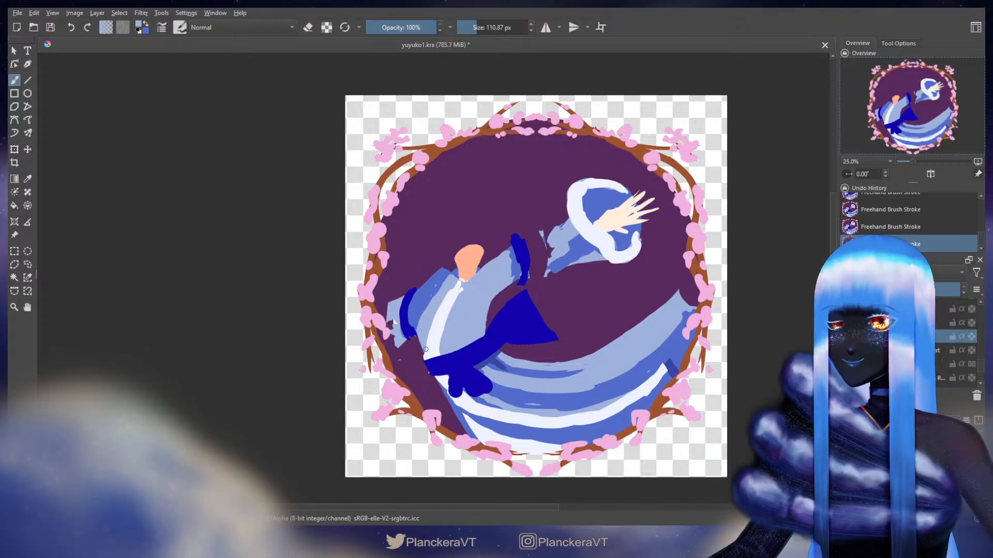
pyautogui.press('e')
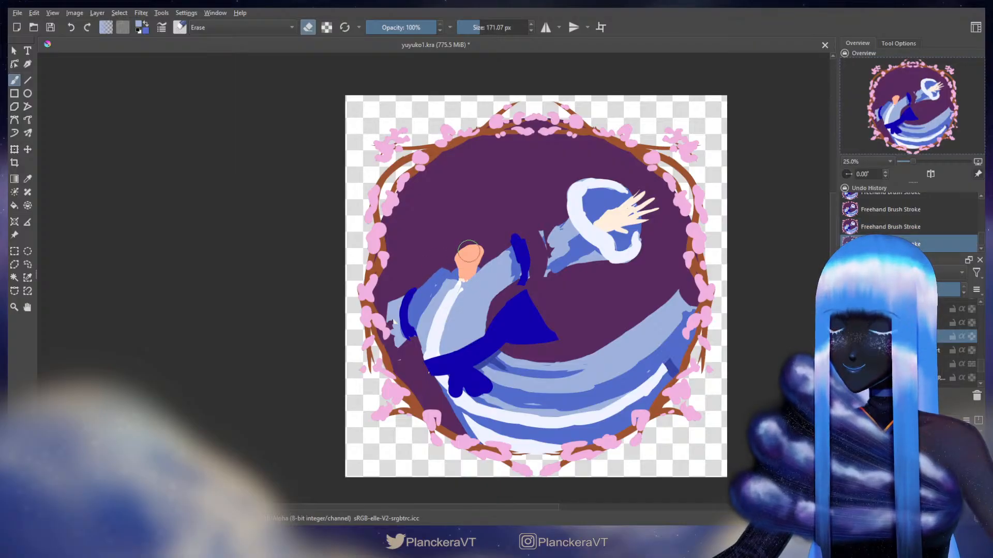
pyautogui.press('e')
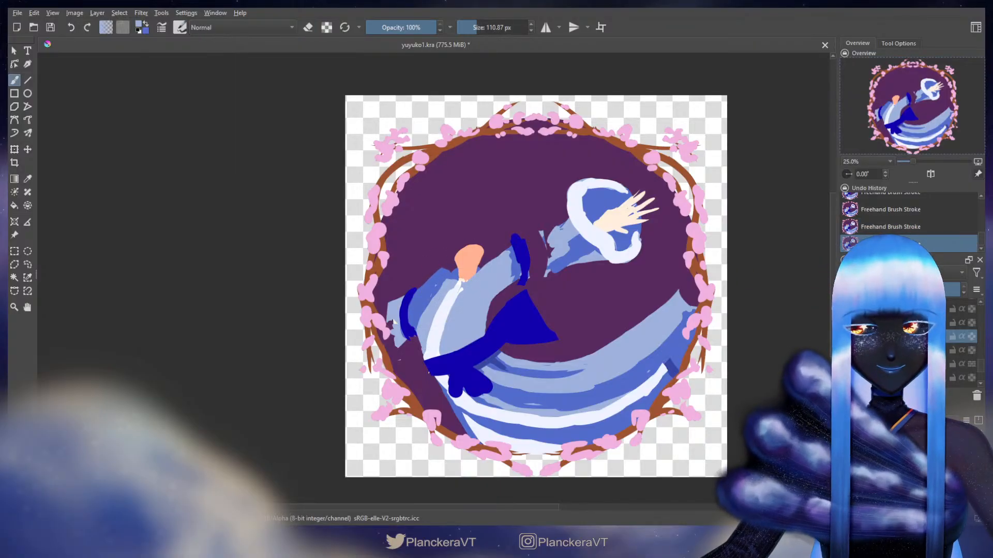
# Select the upper sleeve's layer and trim the medium blue shoulder from beside the neck down to the armband at 171.07 px
pyautogui.press('pagedown')
pyautogui.press('pagedown')
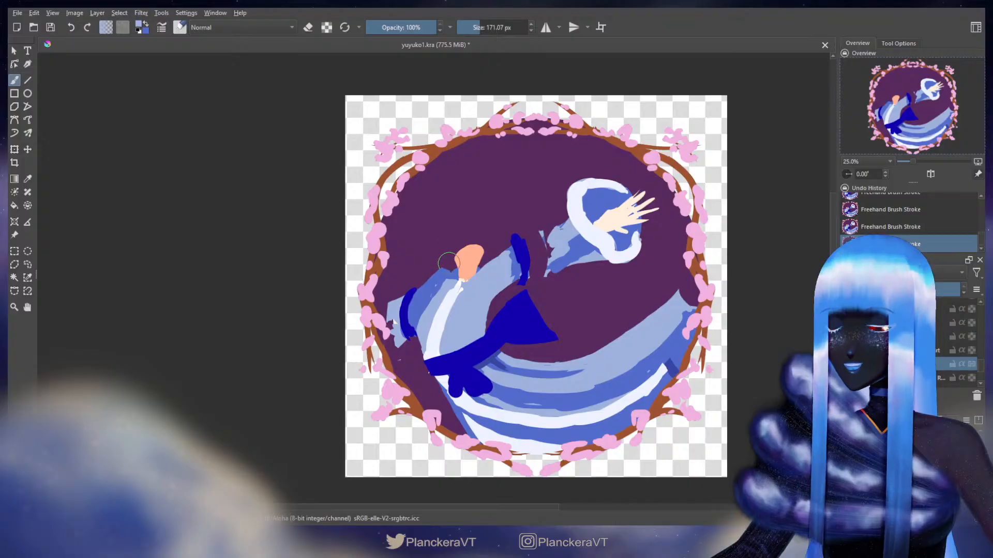
pyautogui.moveTo(979, 363); pyautogui.dragTo(979, 366)
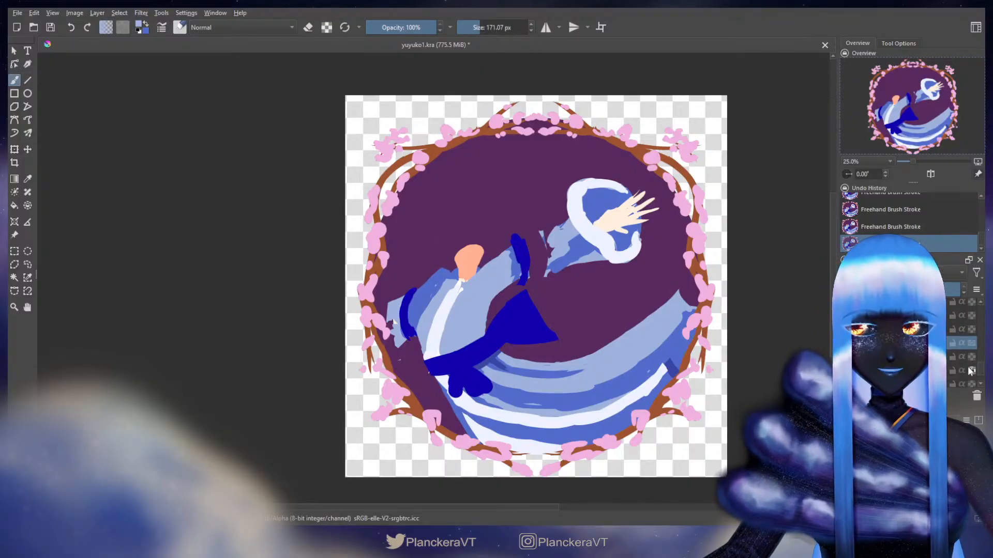
pyautogui.click(971, 371)
pyautogui.moveTo(443, 269)
pyautogui.mouseDown()
pyautogui.moveTo(419, 273)
pyautogui.moveTo(445, 274)
pyautogui.moveTo(416, 286)
pyautogui.moveTo(425, 277)
pyautogui.moveTo(414, 339)
pyautogui.moveTo(439, 310)
pyautogui.moveTo(394, 361)
pyautogui.moveTo(414, 350)
pyautogui.moveTo(440, 363)
pyautogui.mouseUp()
pyautogui.press('/')
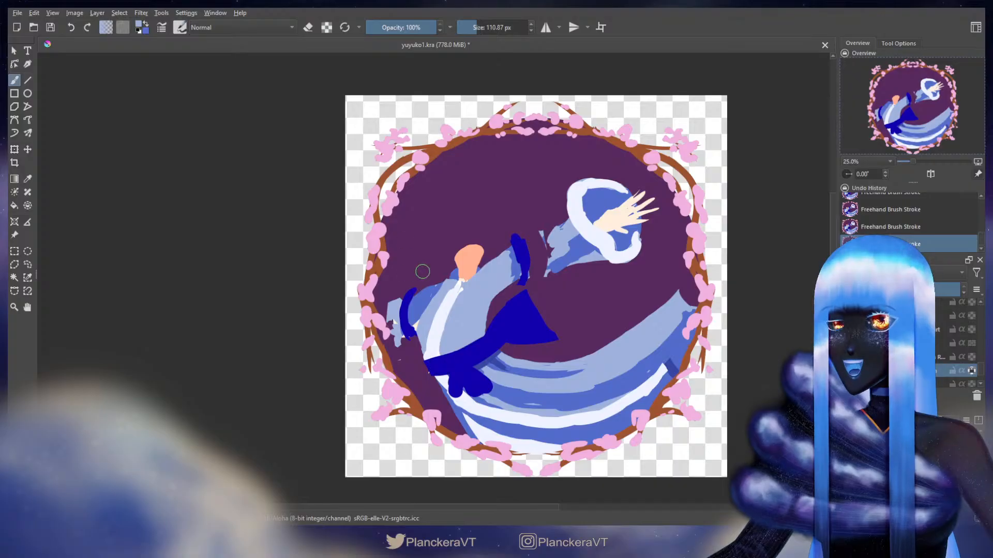
# Undo the light blue shoulder stroke, repaint the area in medium blue at 110.87 px, and clean up around the armband with the eraser at 171.07 px
pyautogui.moveTo(430, 284); pyautogui.dragTo(443, 283)
pyautogui.hotkey('ctrl', 'z')
pyautogui.press('x')
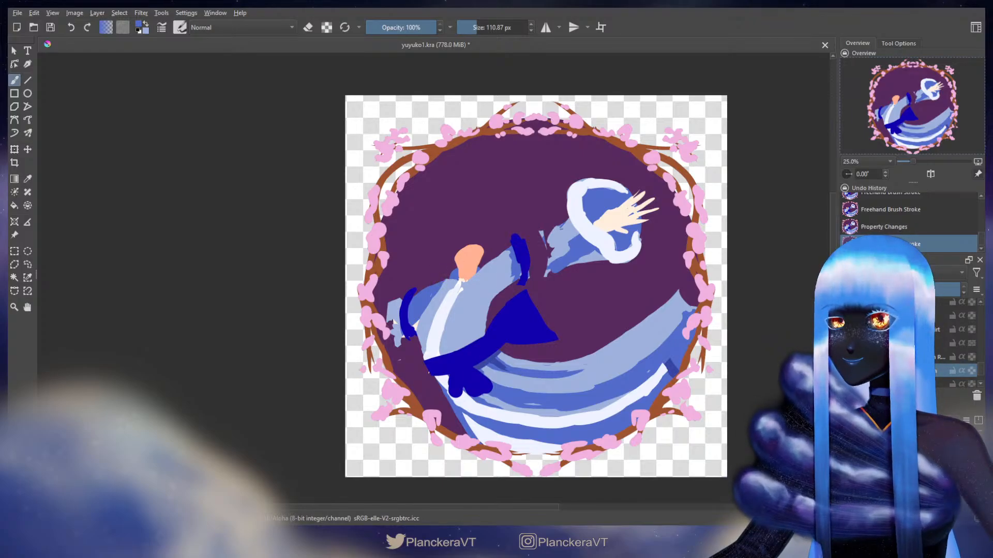
pyautogui.moveTo(429, 286); pyautogui.dragTo(417, 296)
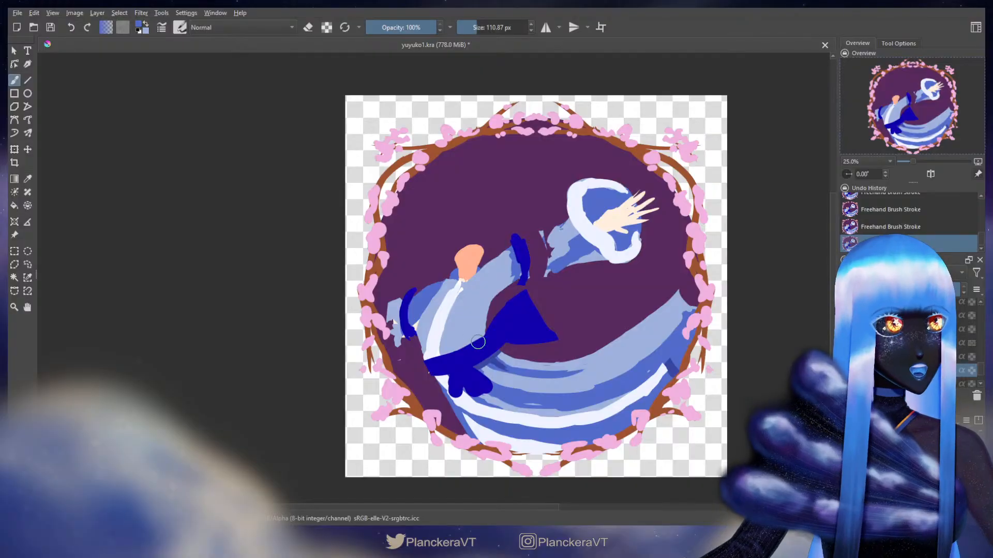
pyautogui.press('e')
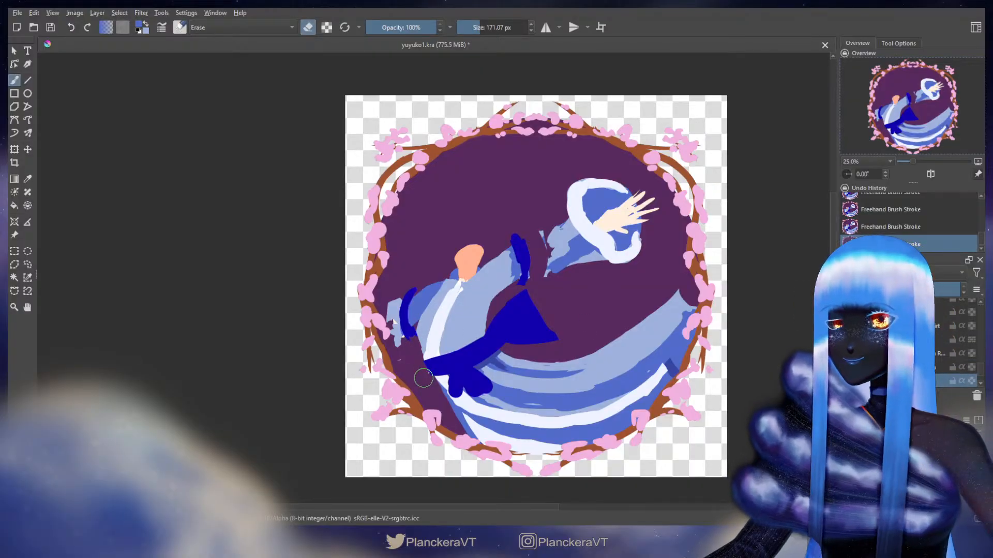
# Select the torso's layer and set the eraser size to 130.72 px
pyautogui.press('e')
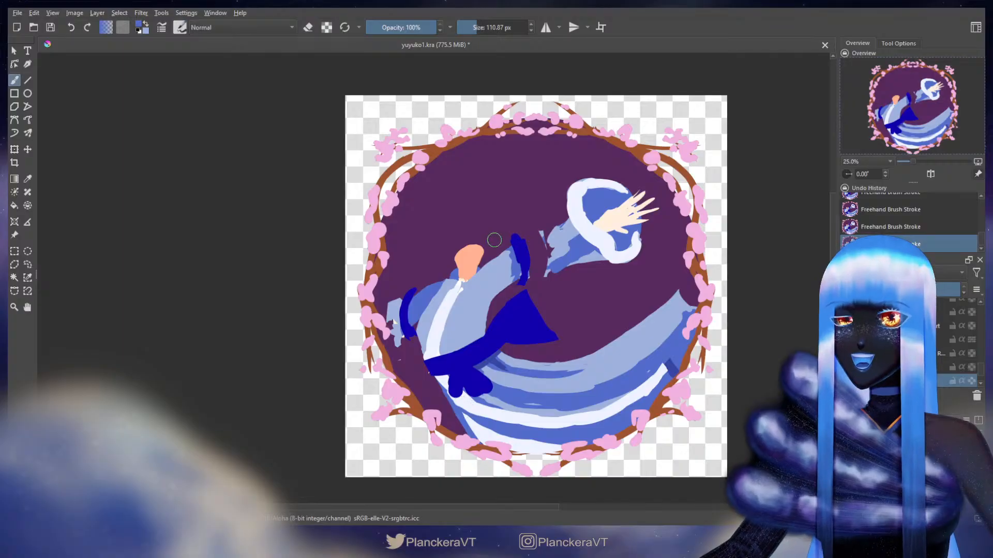
pyautogui.scroll(-1, 962, 351)
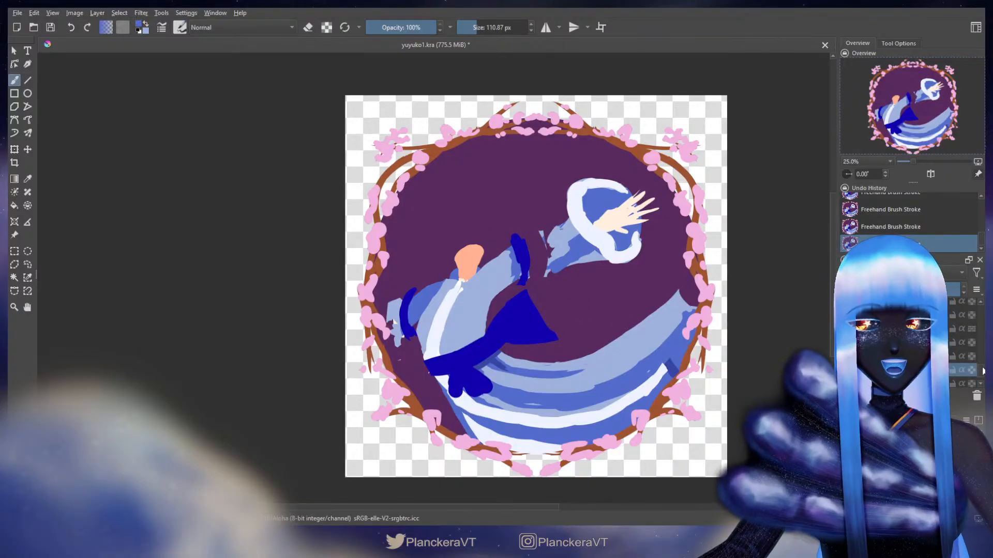
pyautogui.press('e')
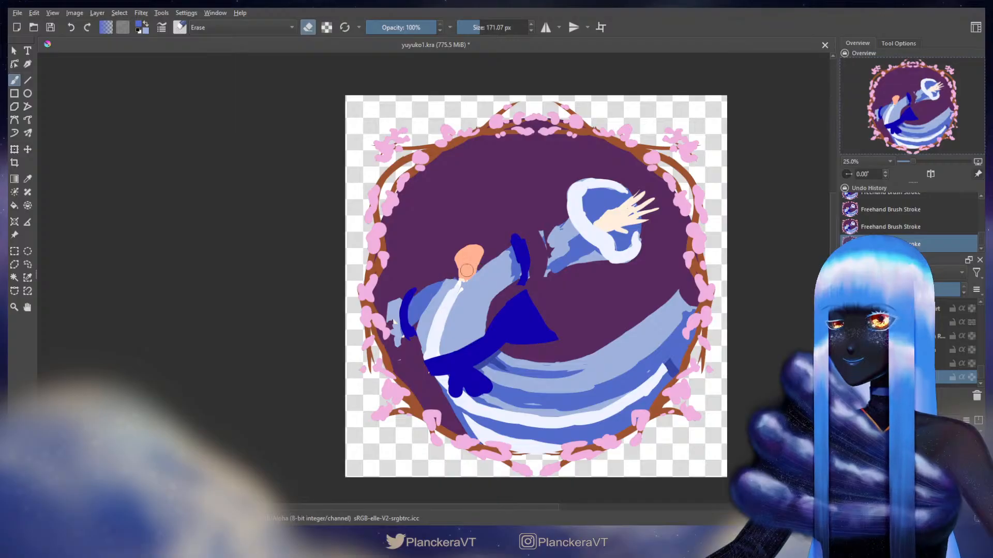
pyautogui.press('e')
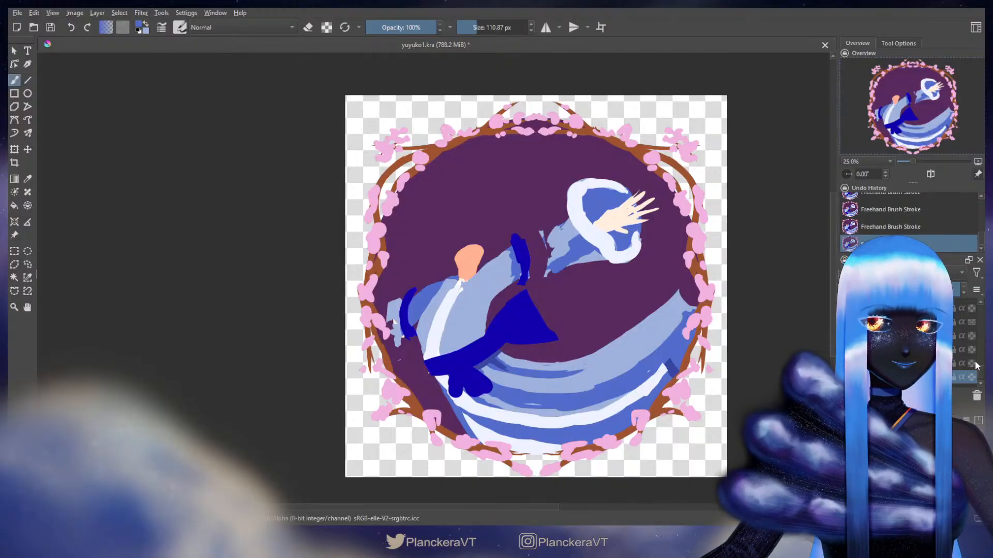
pyautogui.scroll(1, 982, 378)
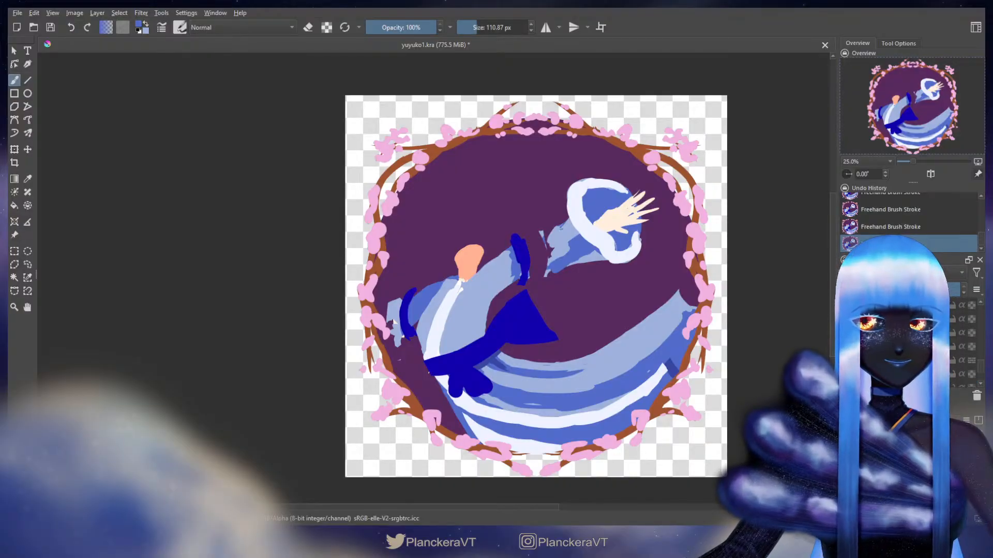
pyautogui.press('e')
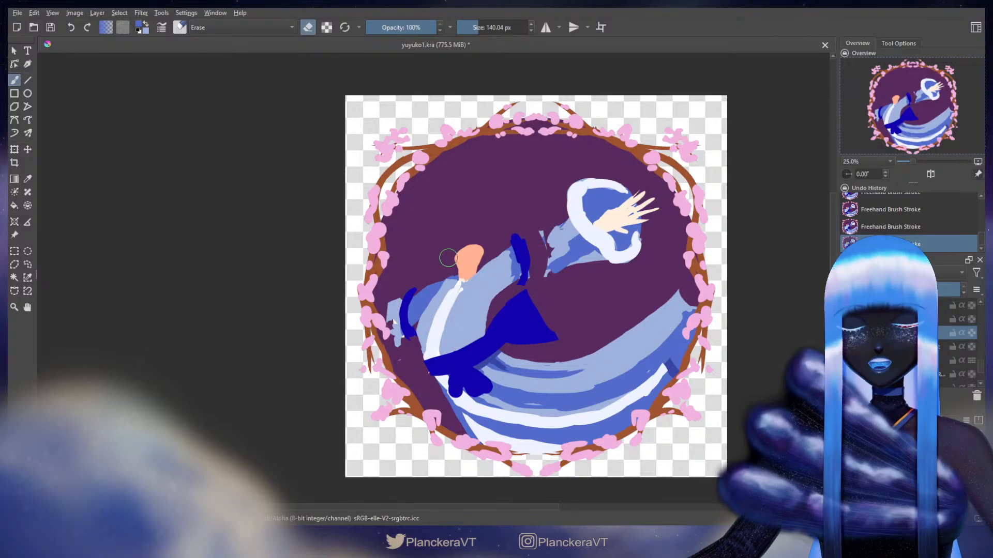
pyautogui.press('[')
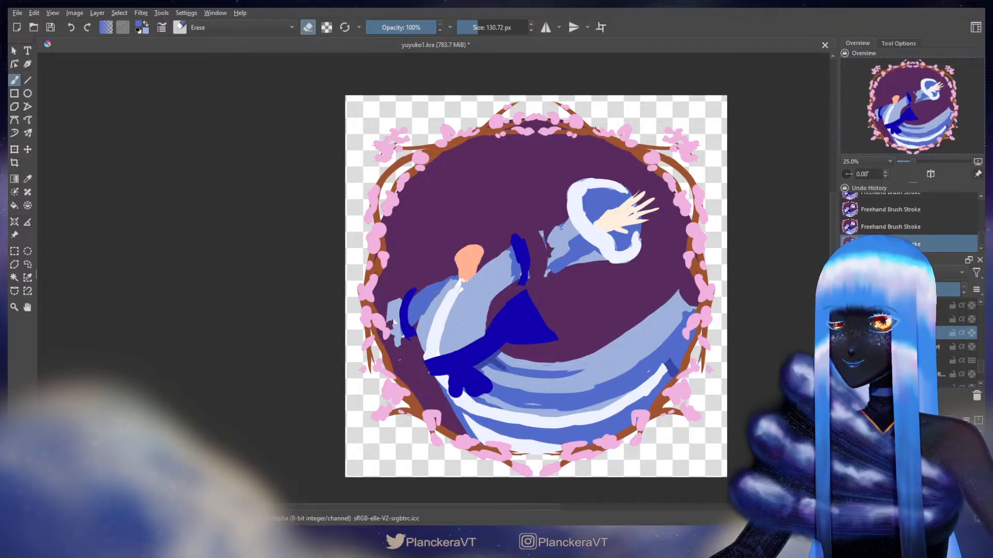
# Try erasing the torso's side beside the white collar and the darker sleeve, and undo the strokes
pyautogui.moveTo(435, 299); pyautogui.dragTo(417, 329)
pyautogui.hotkey('ctrl', 'z')
pyautogui.hotkey('ctrl', 'z')
pyautogui.hotkey('ctrl', 'z')
pyautogui.hotkey('ctrl', 'z')
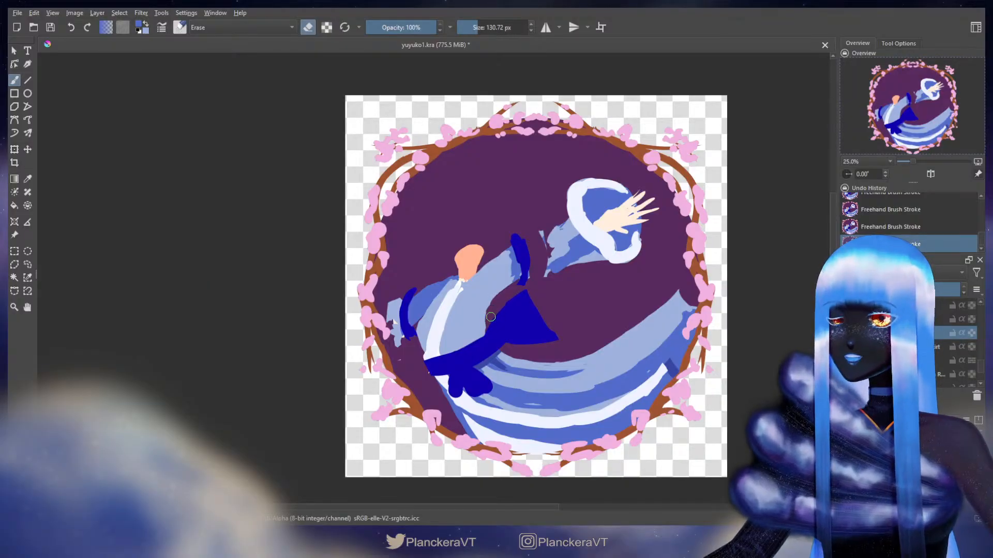
# Rework the torso's inner edge just above the sash with the eraser at 130.72 px and light blue at 116.50 px
pyautogui.moveTo(491, 310); pyautogui.dragTo(486, 332)
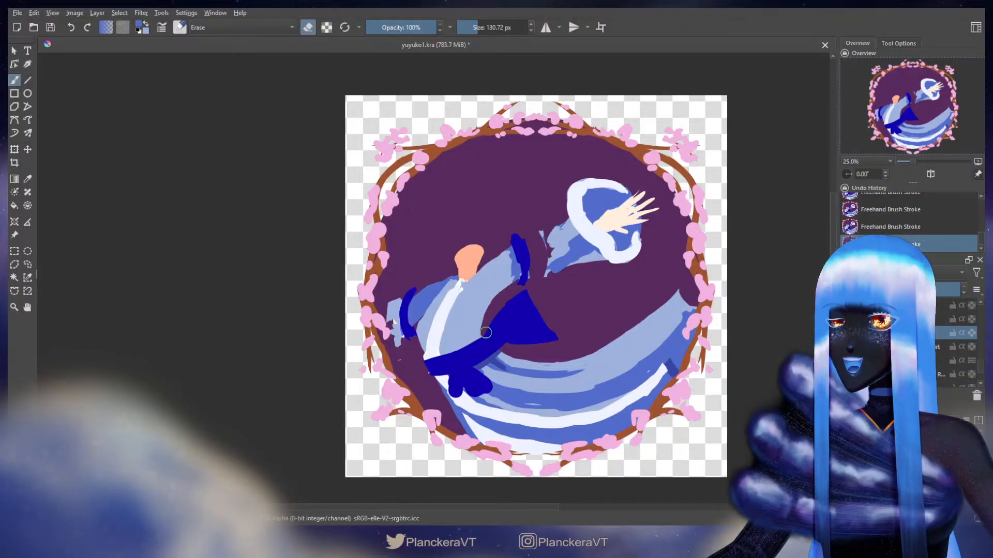
pyautogui.press('e')
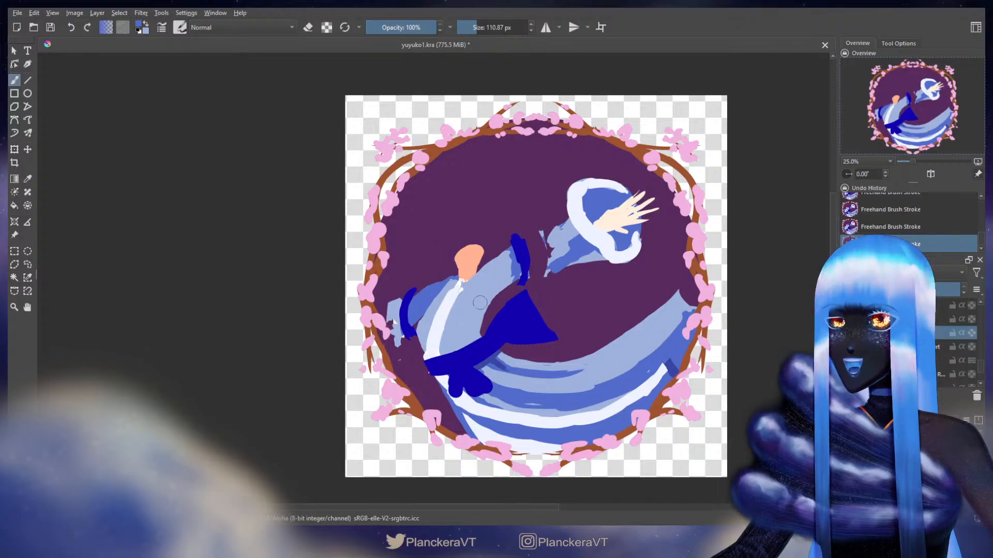
pyautogui.press('[')
pyautogui.hotkey('ctrl', 'z')
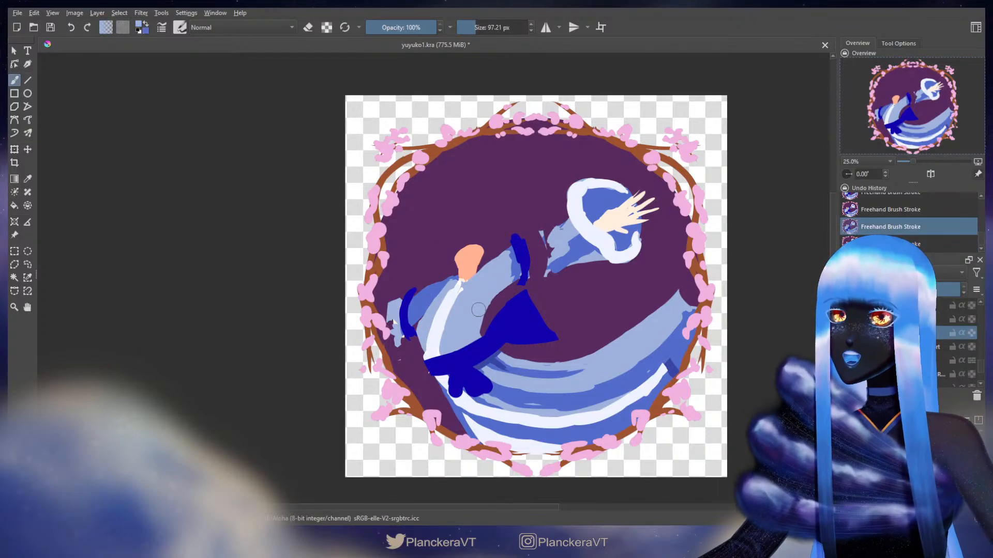
pyautogui.press(']')
pyautogui.hotkey('ctrl', 'shift', 'z')
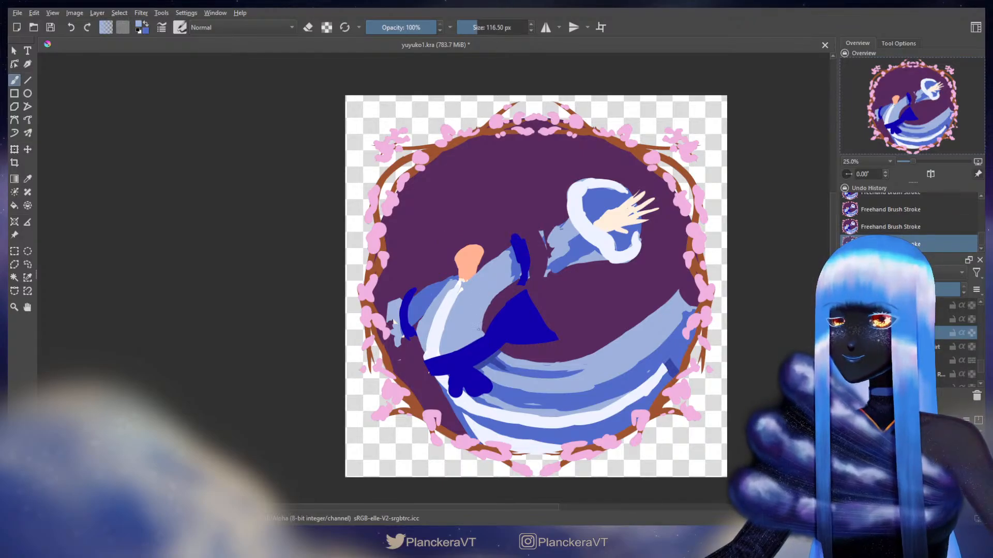
pyautogui.hotkey('ctrl', 'z')
pyautogui.hotkey('ctrl', 'z')
pyautogui.moveTo(485, 334); pyautogui.dragTo(481, 324)
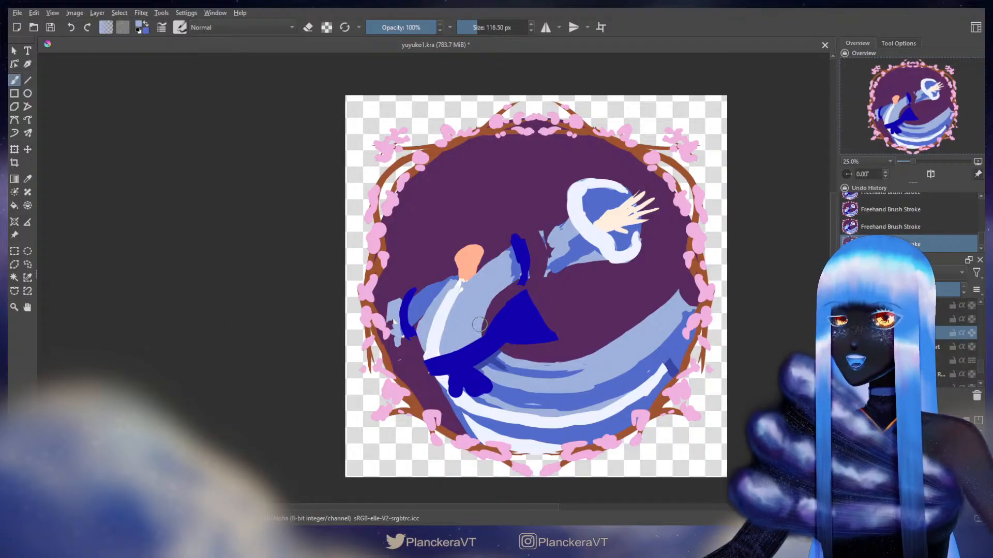
# Trim the light blue shoulder line between the neck and the armband with the eraser at 130.72 px and 129.59 px
pyautogui.press('e')
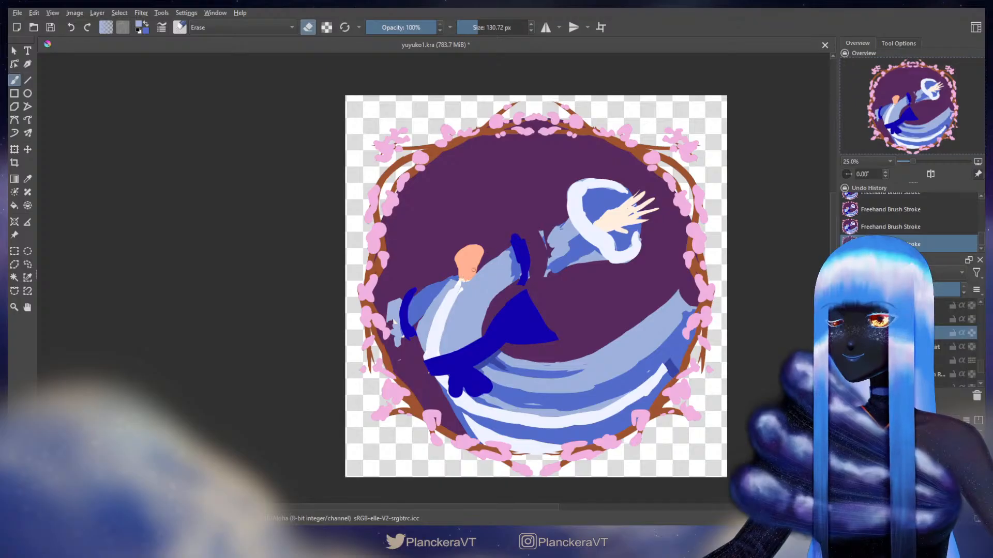
pyautogui.moveTo(473, 270); pyautogui.dragTo(509, 250)
pyautogui.hotkey('ctrl', 'z')
pyautogui.moveTo(465, 275); pyautogui.dragTo(472, 271)
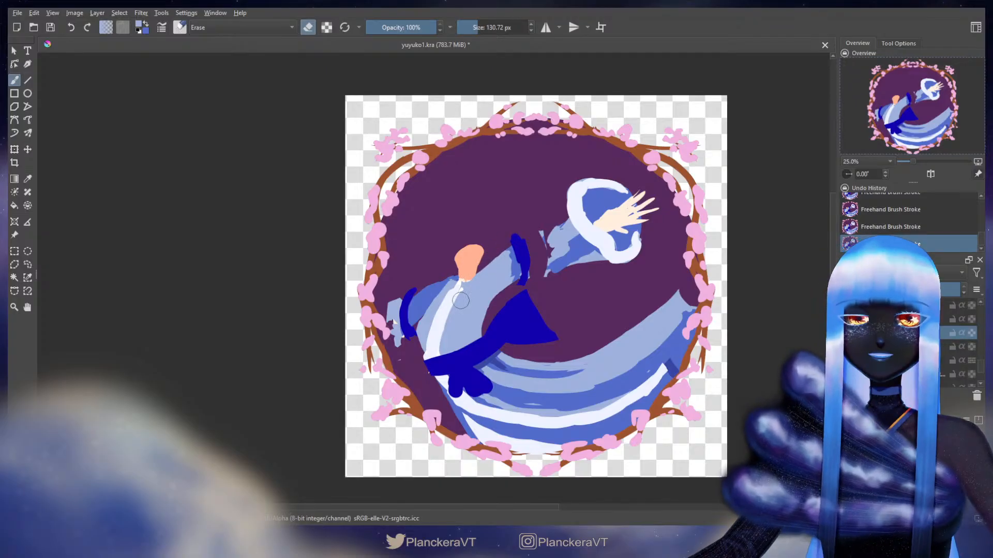
pyautogui.press('e')
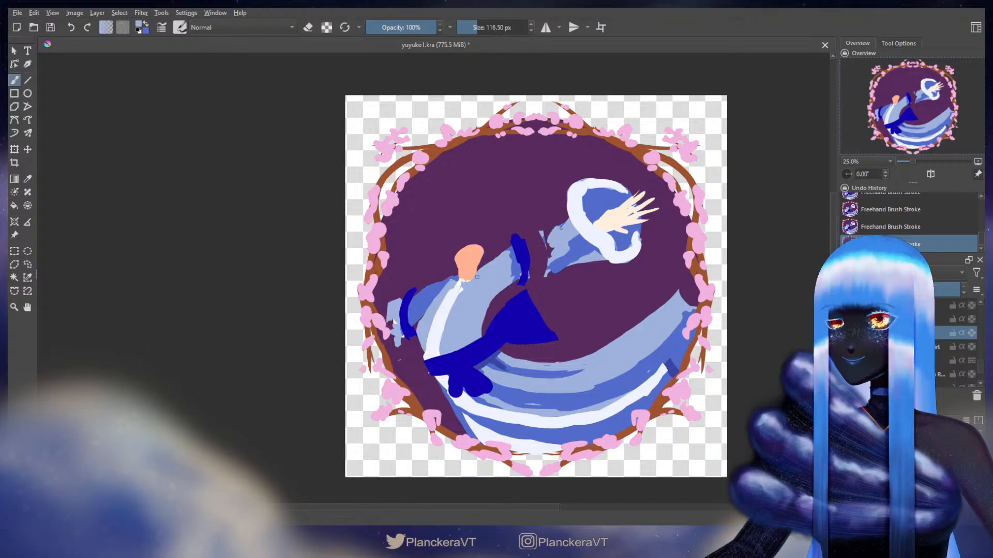
pyautogui.press('e')
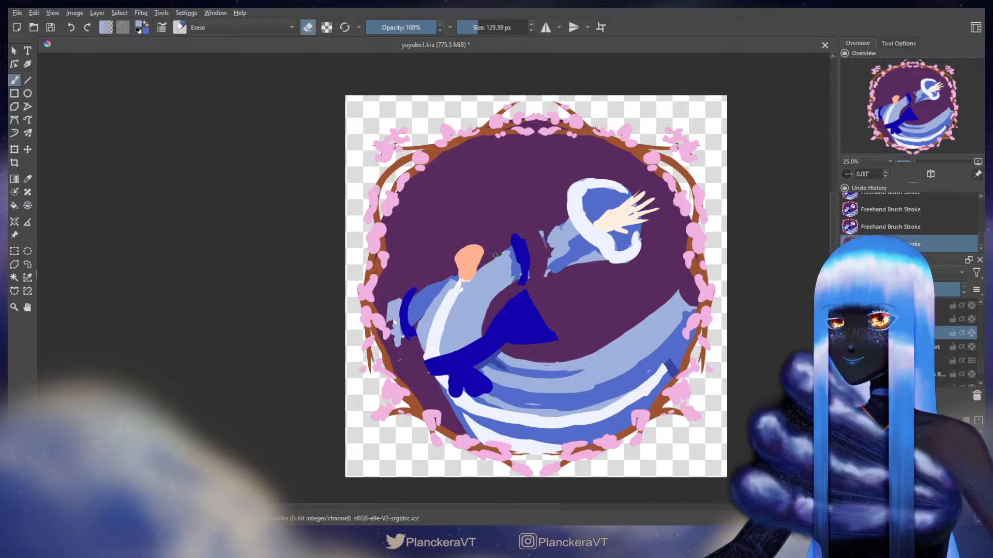
pyautogui.hotkey('ctrl', 'z')
pyautogui.hotkey('ctrl', 'shift', 'z')
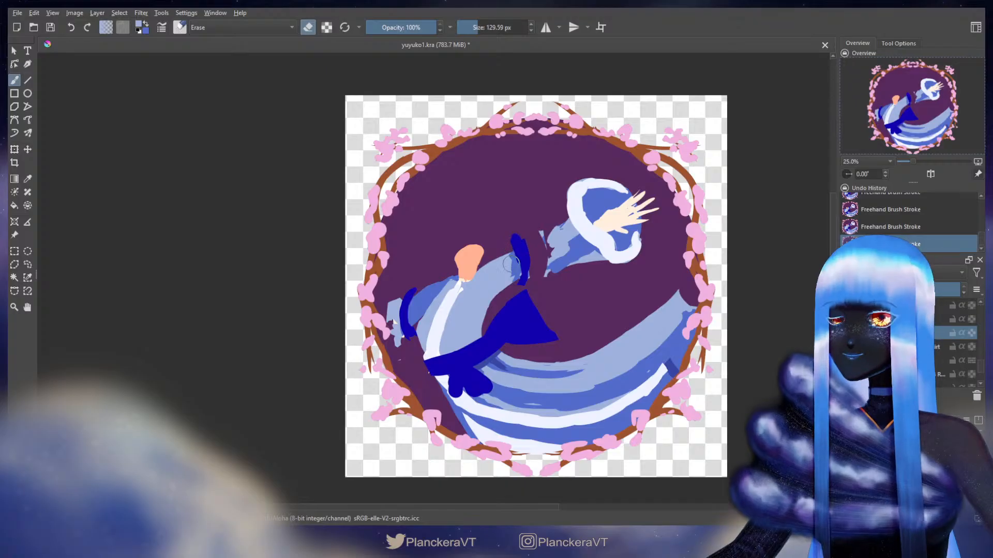
# Touch up the torso's edge with light blue at 116.50 px and clean up around the neck with the eraser at 125.90 px
pyautogui.press('e')
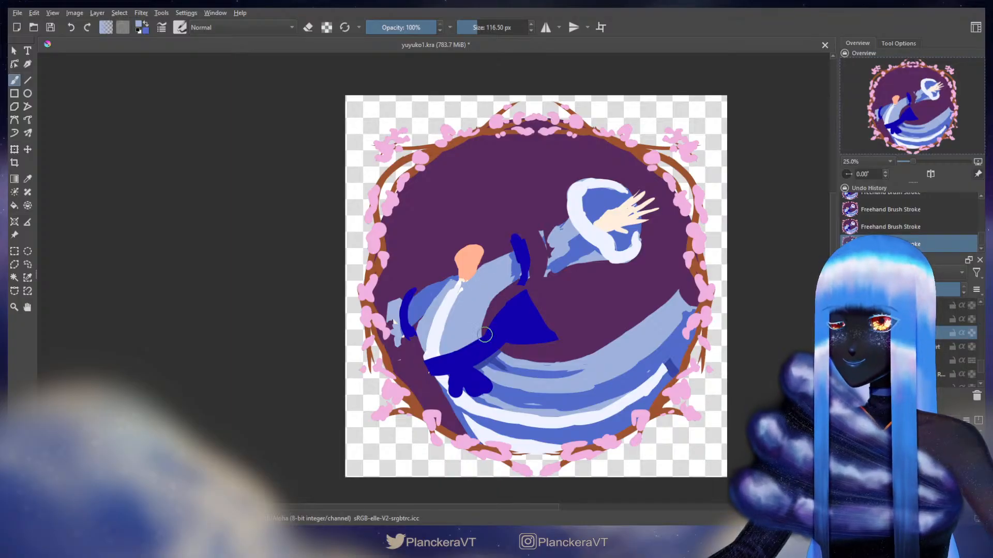
pyautogui.press('e')
pyautogui.moveTo(475, 258); pyautogui.dragTo(473, 272)
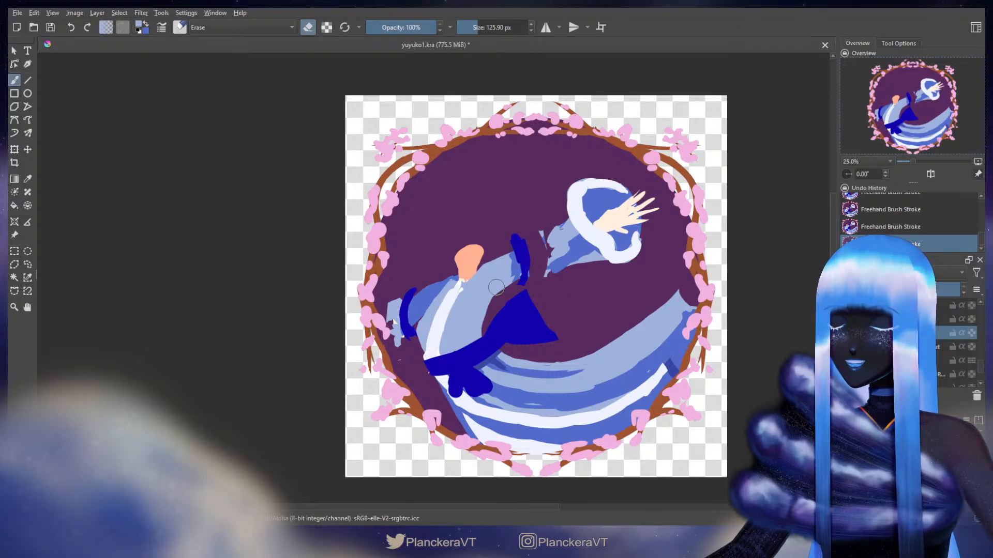
pyautogui.press('e')
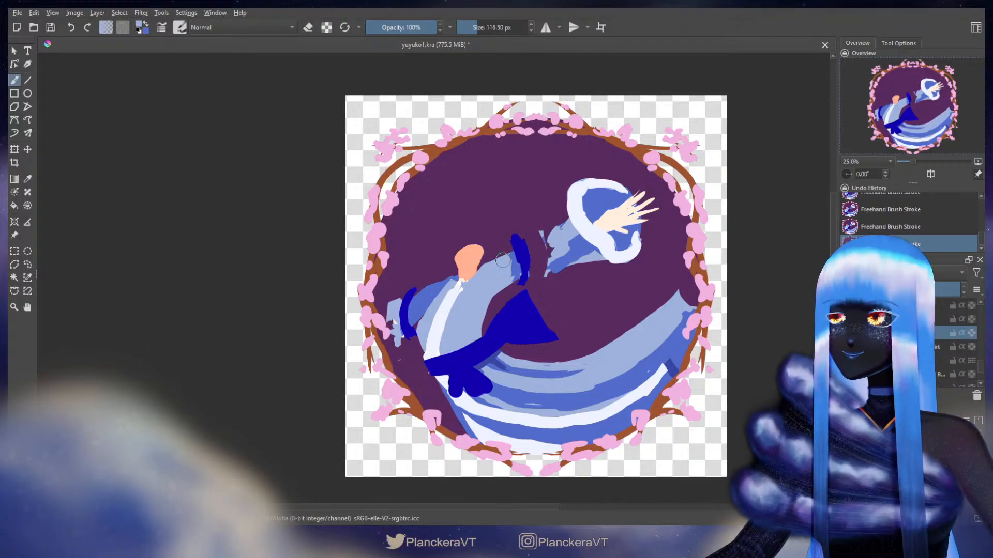
# Select the layer of the armband nearest the raised arm, trim its upper end at 125.90 px, and repaint it in dark blue at 105.25 px
pyautogui.click(954, 373)
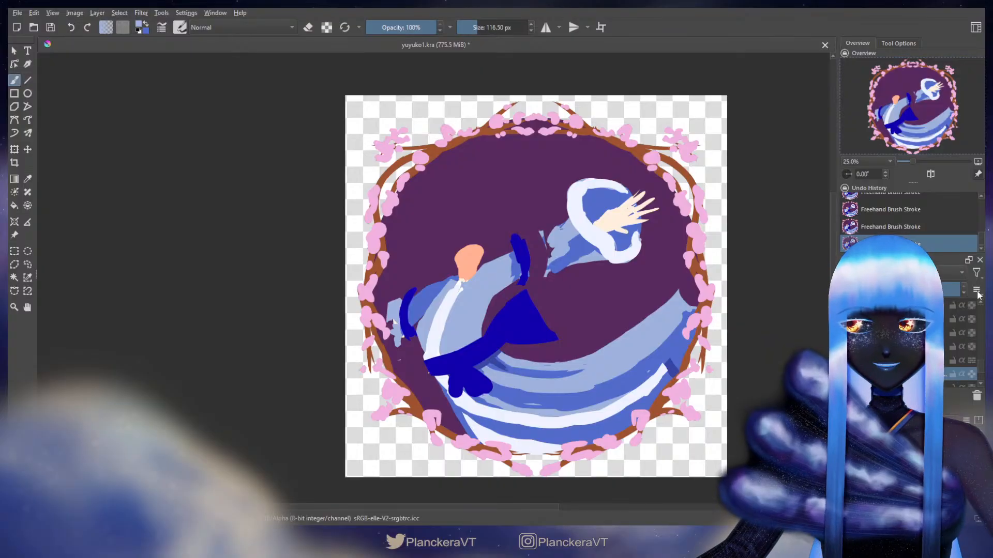
pyautogui.scroll(1, 973, 372)
pyautogui.click(954, 329)
pyautogui.press('e')
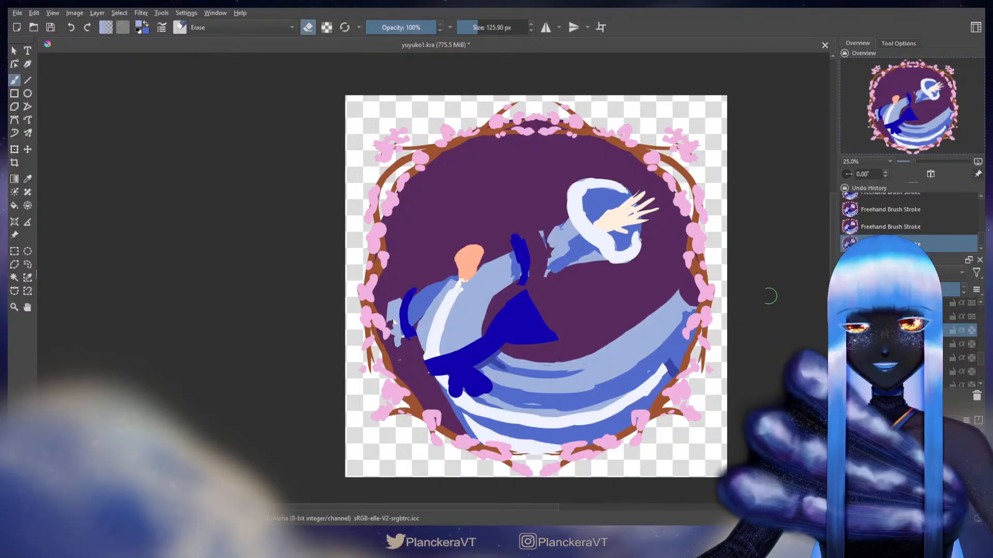
pyautogui.moveTo(518, 237); pyautogui.dragTo(527, 235)
pyautogui.press('e')
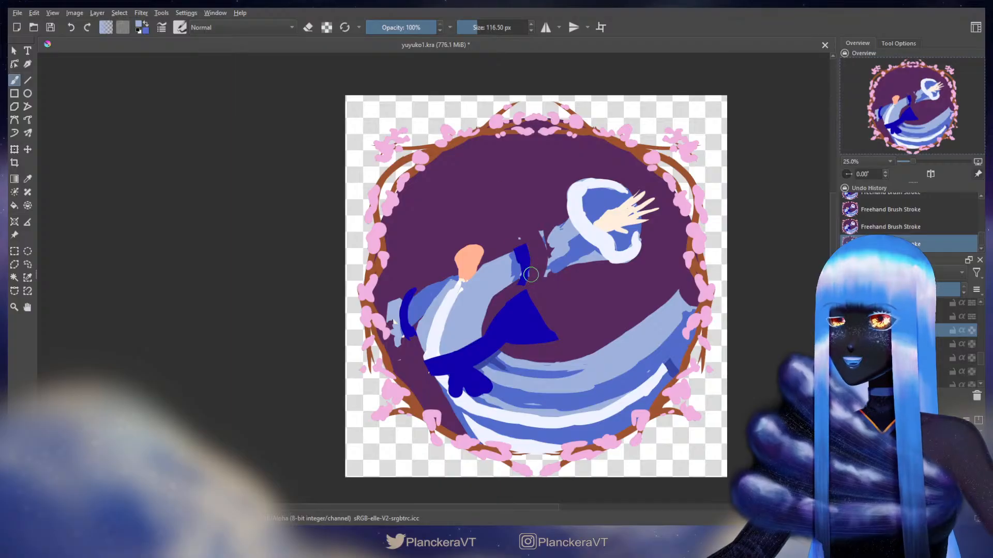
pyautogui.keyDown('ctrl'); pyautogui.click(523, 261); pyautogui.keyUp('ctrl')
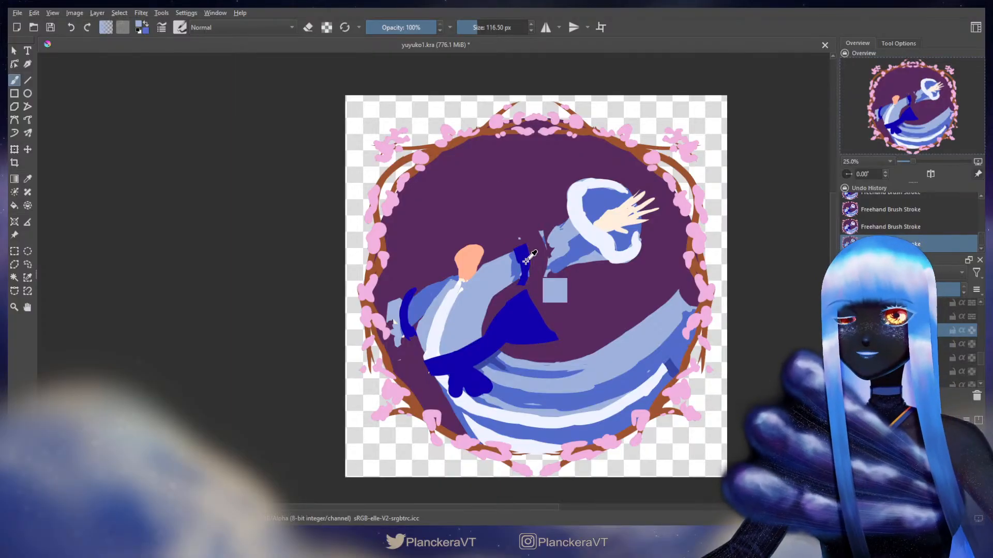
pyautogui.moveTo(524, 260); pyautogui.dragTo(522, 260)
pyautogui.moveTo(525, 259); pyautogui.dragTo(522, 277)
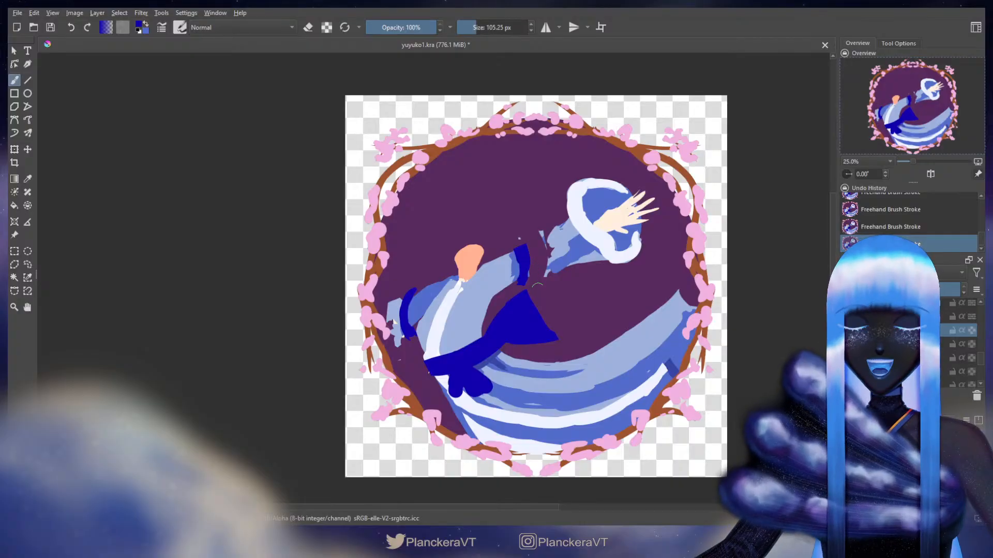
# Erase the dark blue armband with the eraser at 258.85 px and clear its layer
pyautogui.press('e')
pyautogui.moveTo(519, 245)
pyautogui.mouseDown()
pyautogui.moveTo(538, 284)
pyautogui.moveTo(522, 259)
pyautogui.mouseUp()
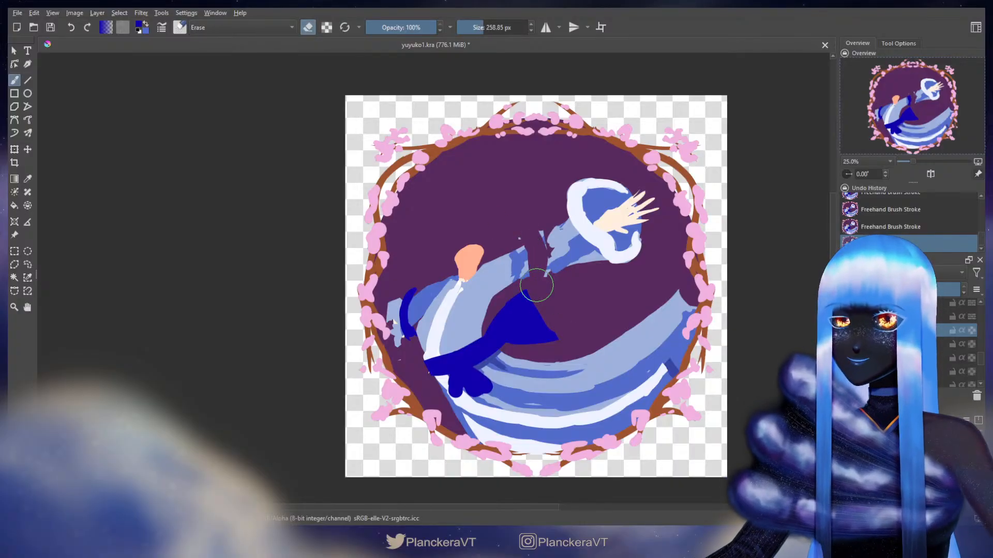
pyautogui.press('e')
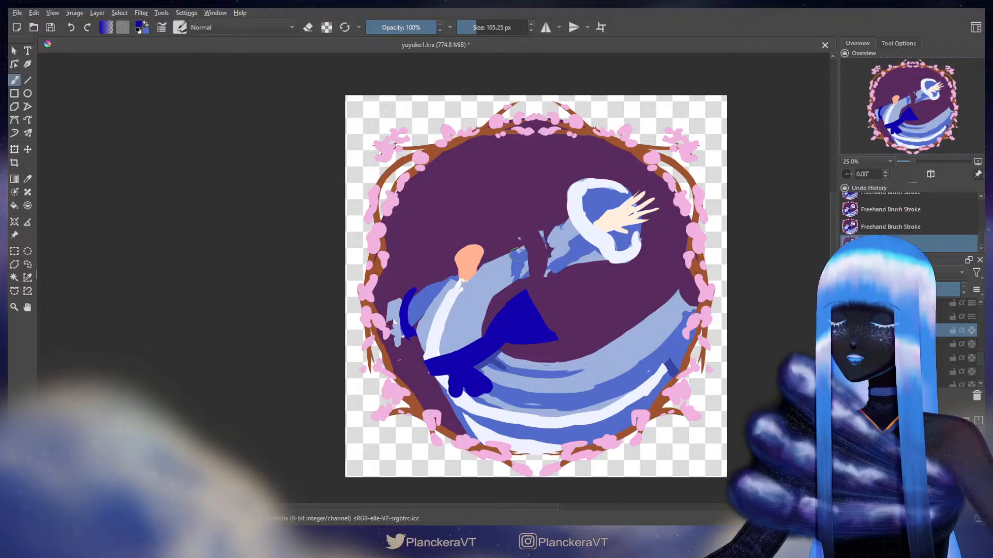
# Repaint the armband as a dark blue curve at 105.25 px across the sleeve's end and carve its inner side with the eraser at 231.68 px
pyautogui.moveTo(528, 253)
pyautogui.mouseDown()
pyautogui.moveTo(506, 247)
pyautogui.moveTo(522, 234)
pyautogui.moveTo(536, 253)
pyautogui.mouseUp()
pyautogui.hotkey('ctrl', 'z')
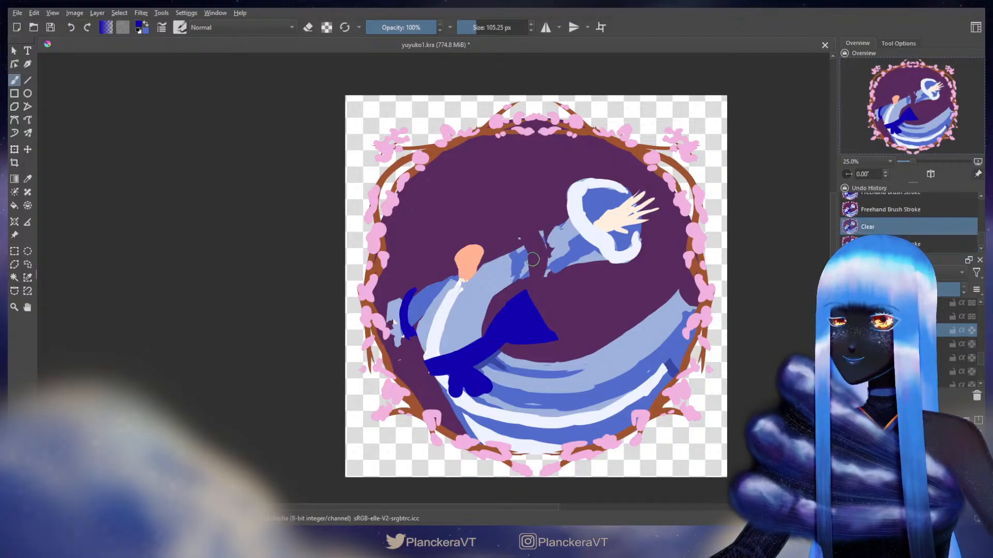
pyautogui.hotkey('ctrl', 'shift', 'z')
pyautogui.hotkey('ctrl', 'z')
pyautogui.moveTo(530, 255)
pyautogui.mouseDown()
pyautogui.moveTo(515, 259)
pyautogui.moveTo(536, 266)
pyautogui.moveTo(533, 240)
pyautogui.moveTo(535, 279)
pyautogui.mouseUp()
pyautogui.press('e')
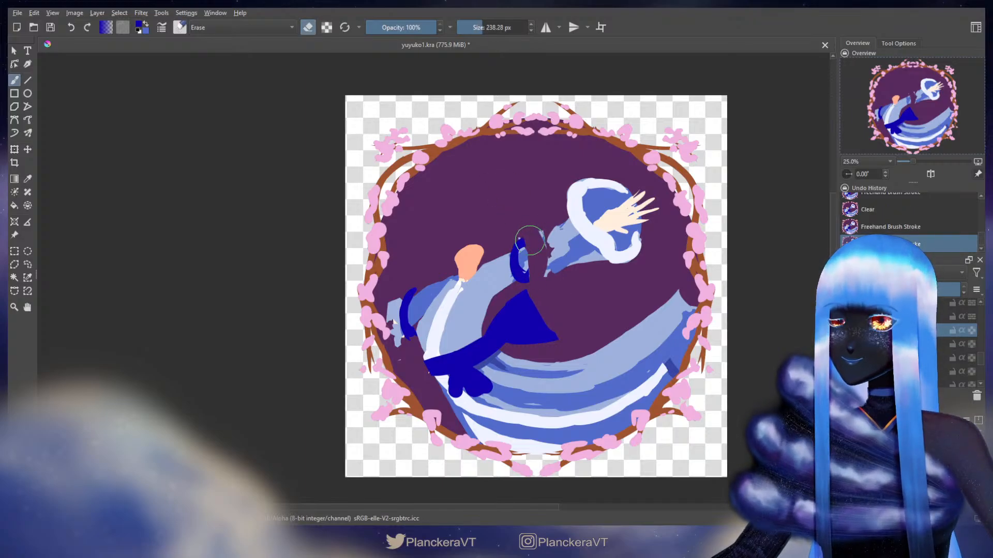
pyautogui.moveTo(526, 239)
pyautogui.mouseDown()
pyautogui.moveTo(517, 237)
pyautogui.moveTo(535, 257)
pyautogui.mouseUp()
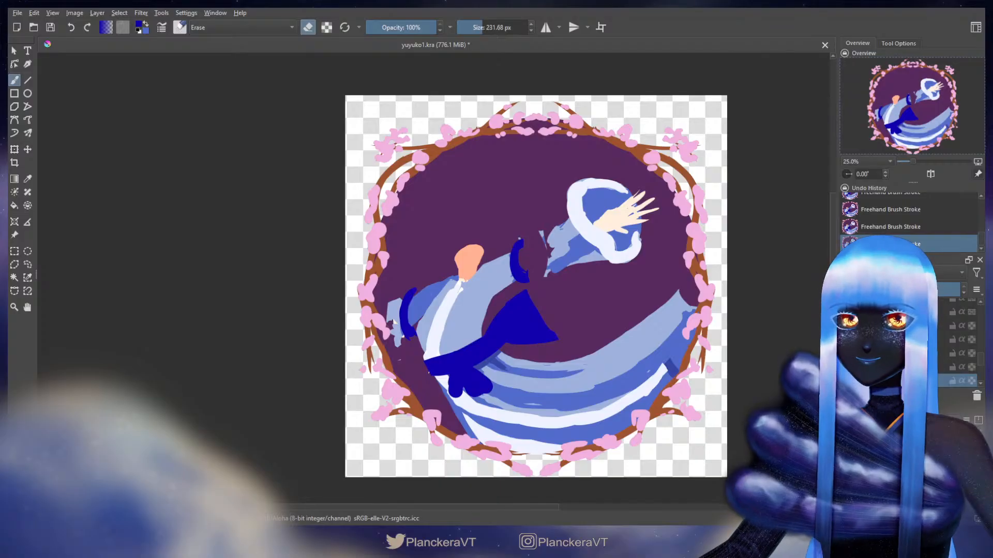
# Reselect the armband's layer, transform the armband, and paint it into a closed dark blue ring at 105.25 px
pyautogui.click(942, 341)
pyautogui.press('e')
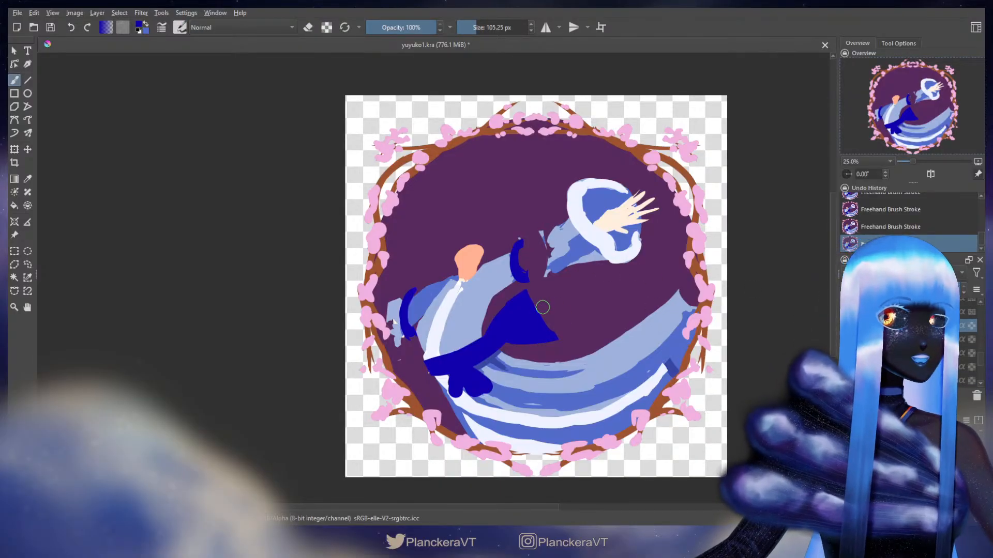
pyautogui.click(560, 303)
pyautogui.hotkey('ctrl', 'z')
pyautogui.hotkey('ctrl', 't')
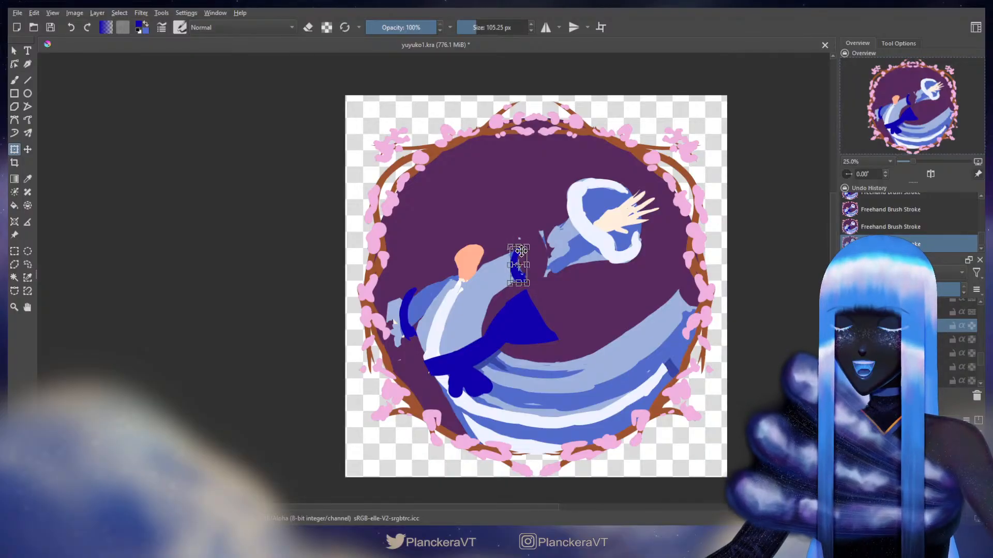
pyautogui.press('b')
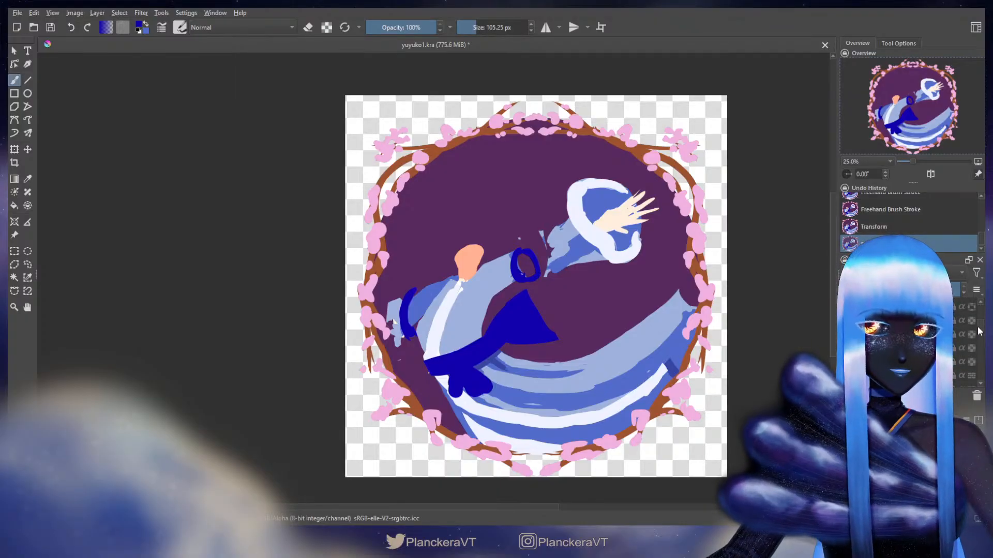
# Move the raised forearm with its white cuff and hand down toward the shoulder so its sleeve meets the armband
pyautogui.press('t')
pyautogui.moveTo(597, 234); pyautogui.dragTo(573, 244)
pyautogui.press('b')
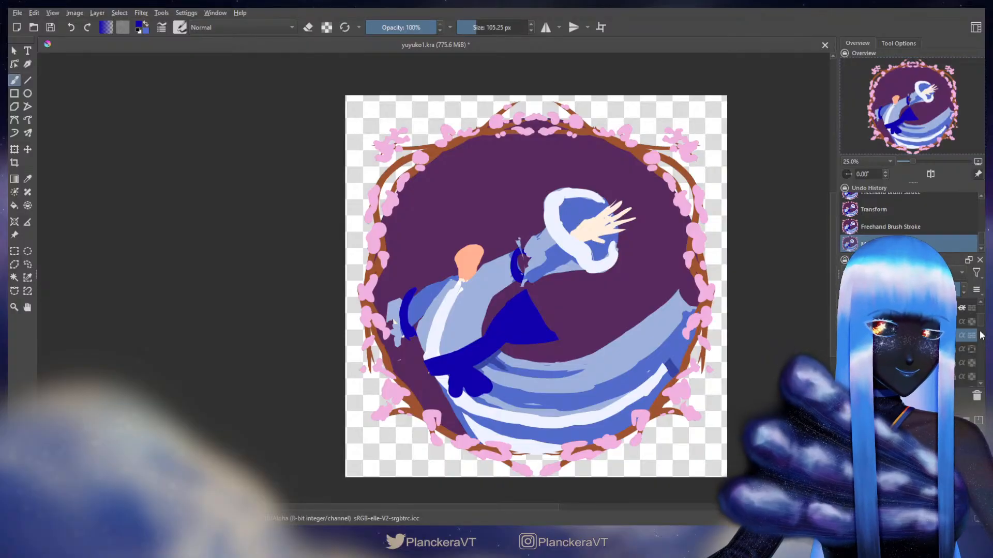
# Select the raised forearm sleeve's layer, erase its ragged end at the armband at 231.68 px, and fill the gap with light blue at 105.25 px
pyautogui.scroll(-2, 982, 335)
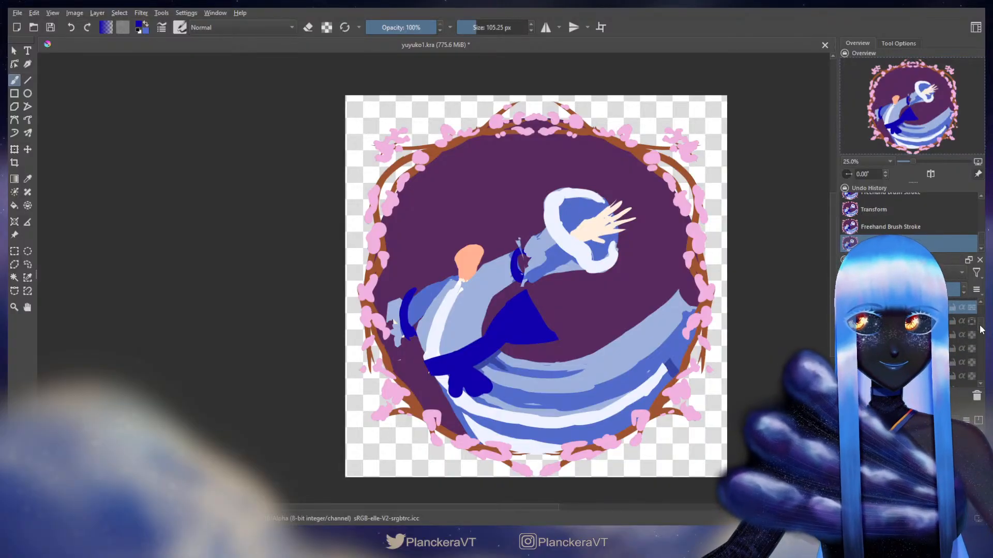
pyautogui.scroll(2, 981, 330)
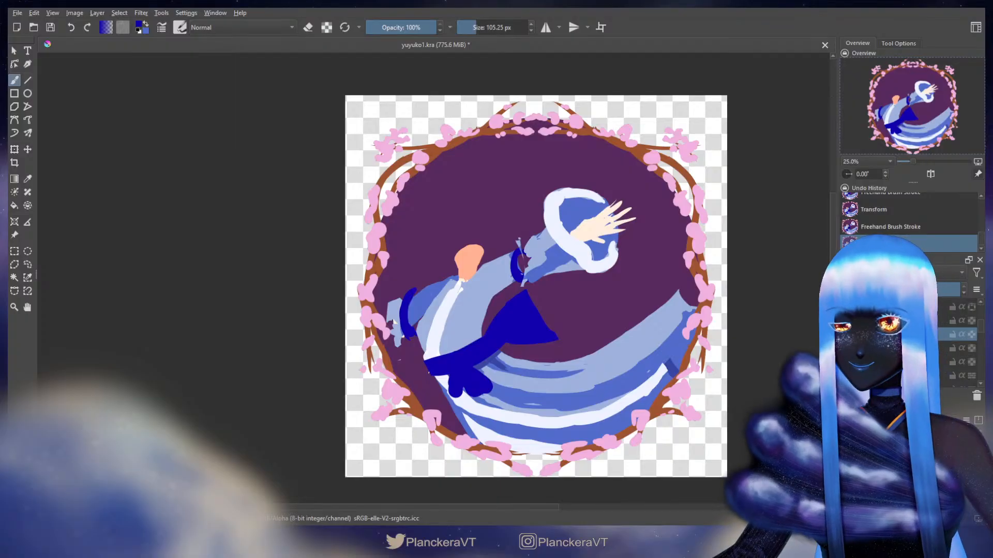
pyautogui.press('e')
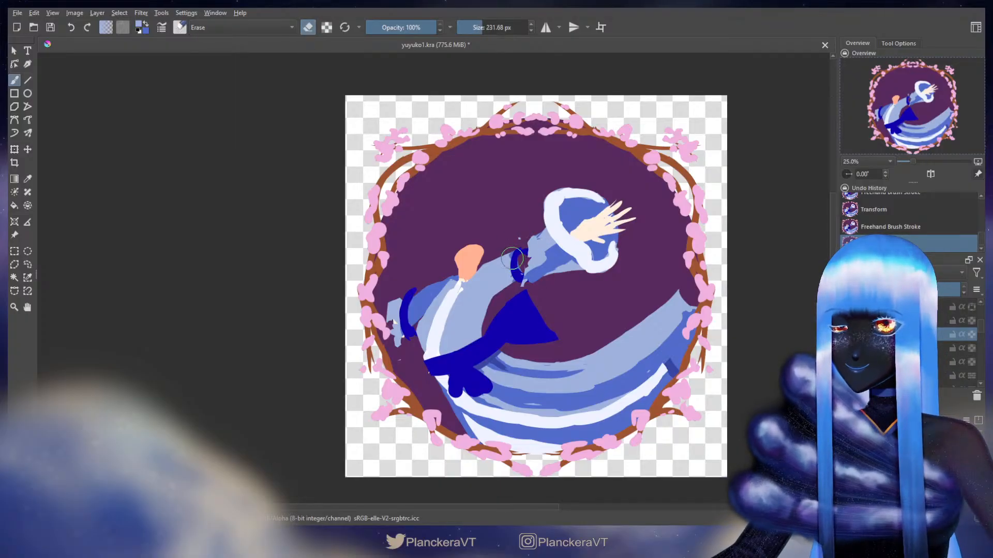
pyautogui.moveTo(511, 258)
pyautogui.mouseDown()
pyautogui.moveTo(519, 284)
pyautogui.moveTo(520, 256)
pyautogui.moveTo(523, 265)
pyautogui.mouseUp()
pyautogui.press('e')
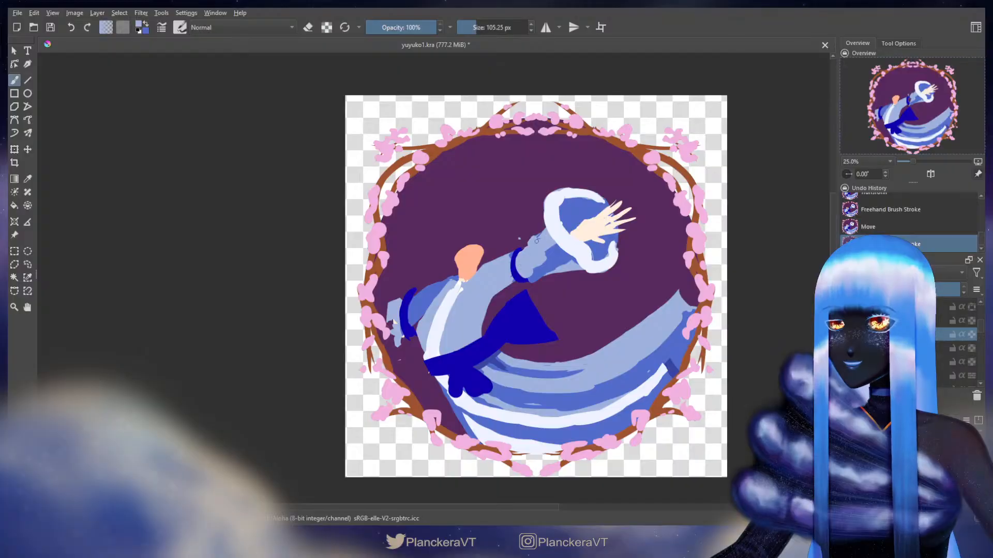
# Smooth the forearm sleeve's upper edge with the eraser at 205.64 px and light blue strokes at 105.25 px
pyautogui.press('e')
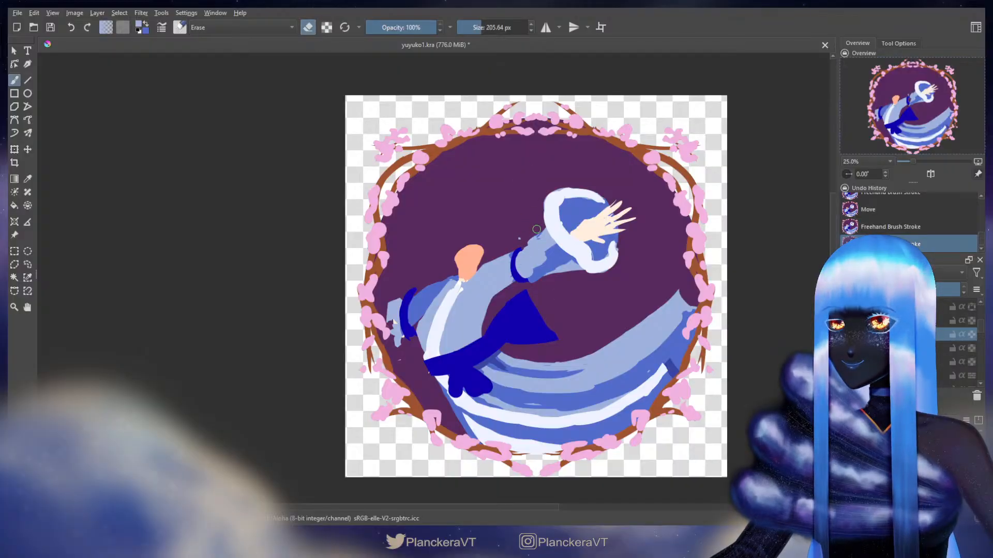
pyautogui.moveTo(536, 229); pyautogui.dragTo(516, 242)
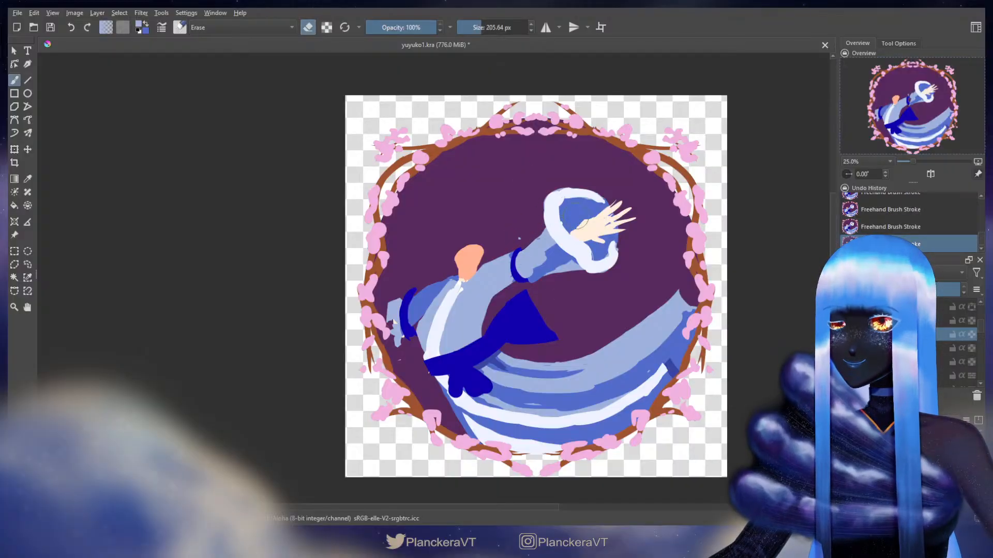
pyautogui.press('e')
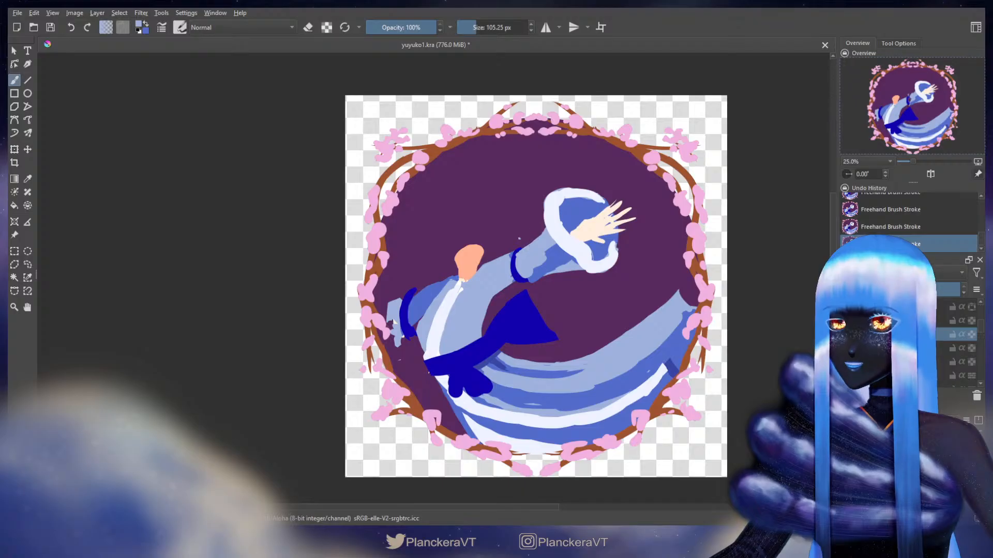
pyautogui.moveTo(520, 252); pyautogui.dragTo(539, 235)
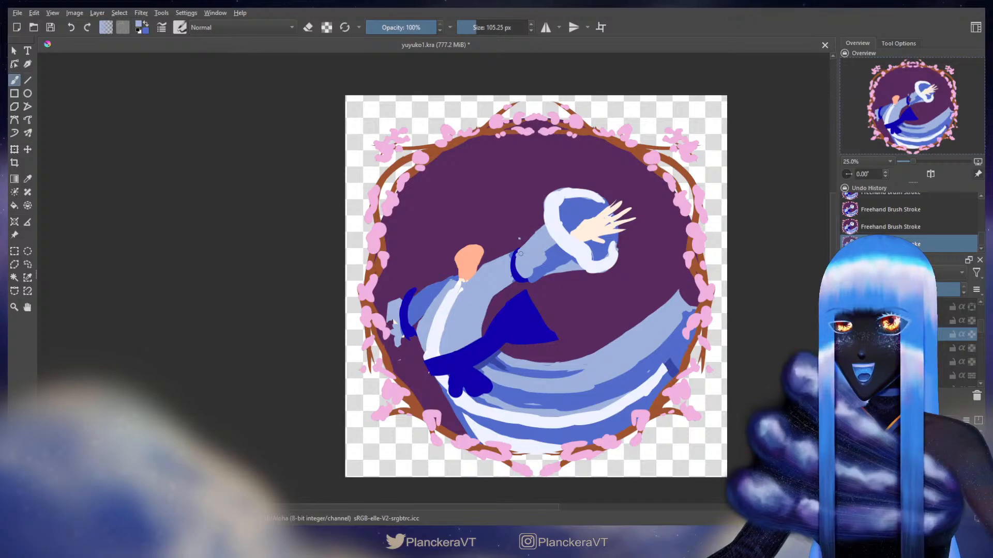
pyautogui.press('e')
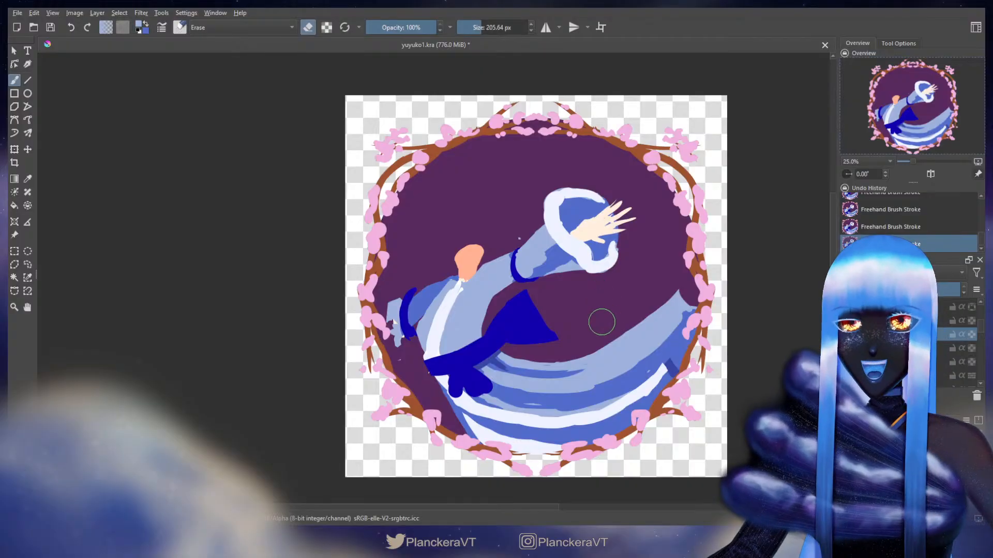
pyautogui.press('e')
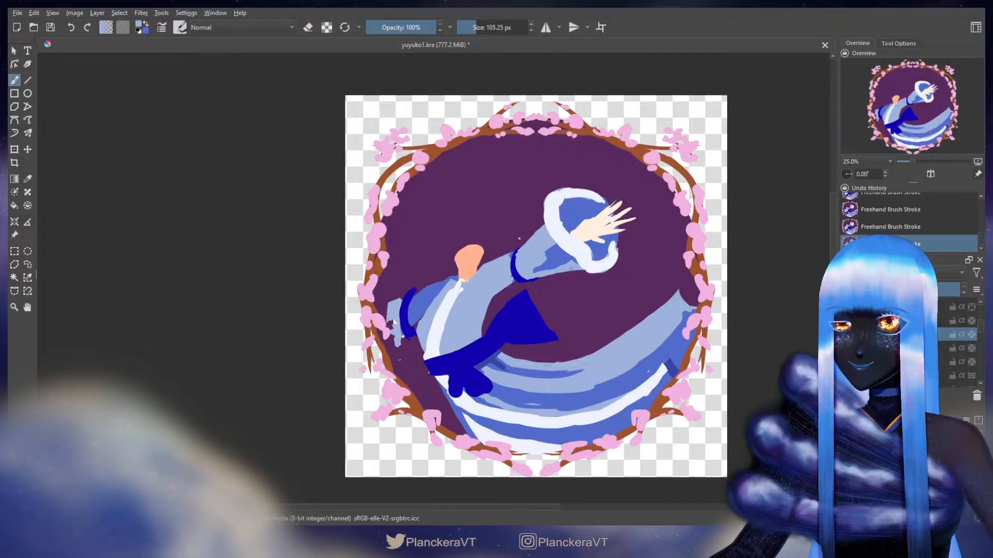
# Erase the upper-left bulge of the white cuff and the sleeve opening behind it on their layers with the eraser at 205.64 px
pyautogui.click(963, 320)
pyautogui.press('e')
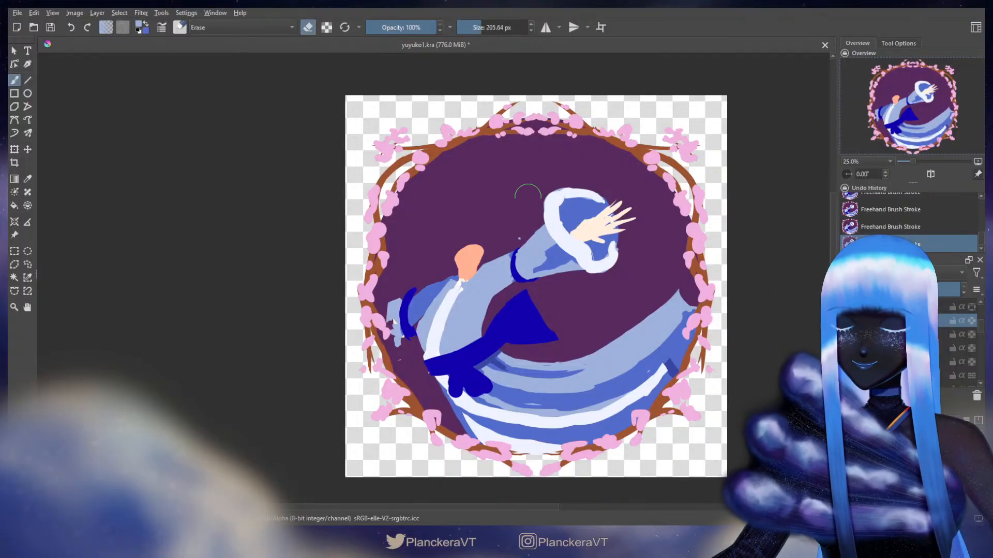
pyautogui.moveTo(539, 217)
pyautogui.mouseDown()
pyautogui.moveTo(576, 186)
pyautogui.moveTo(536, 203)
pyautogui.moveTo(605, 165)
pyautogui.moveTo(546, 207)
pyautogui.mouseUp()
pyautogui.click(963, 335)
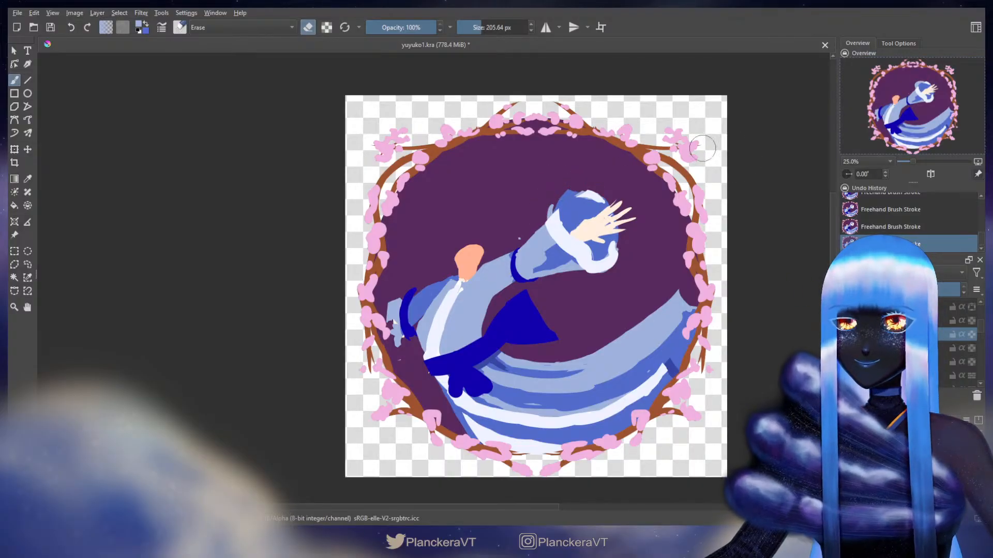
pyautogui.click(963, 362)
pyautogui.moveTo(543, 195)
pyautogui.mouseDown()
pyautogui.moveTo(565, 193)
pyautogui.moveTo(548, 202)
pyautogui.mouseUp()
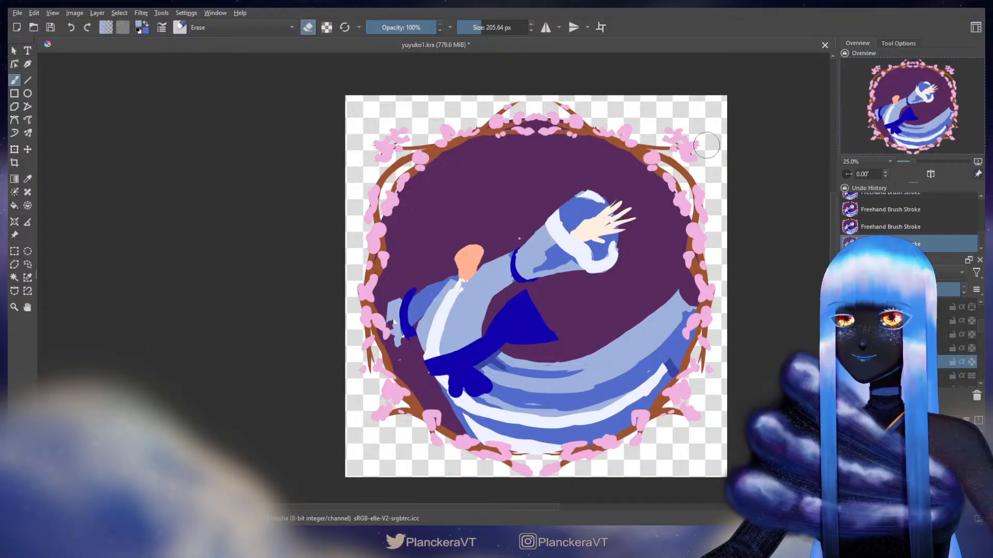
# Clear the white cuff's layer
pyautogui.press('e')
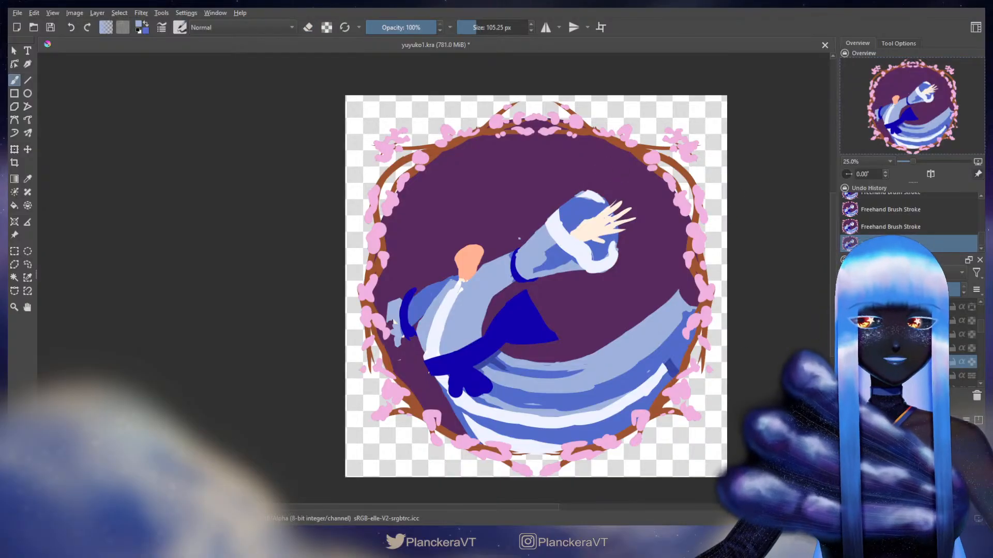
pyautogui.click(906, 321)
pyautogui.click(846, 321)
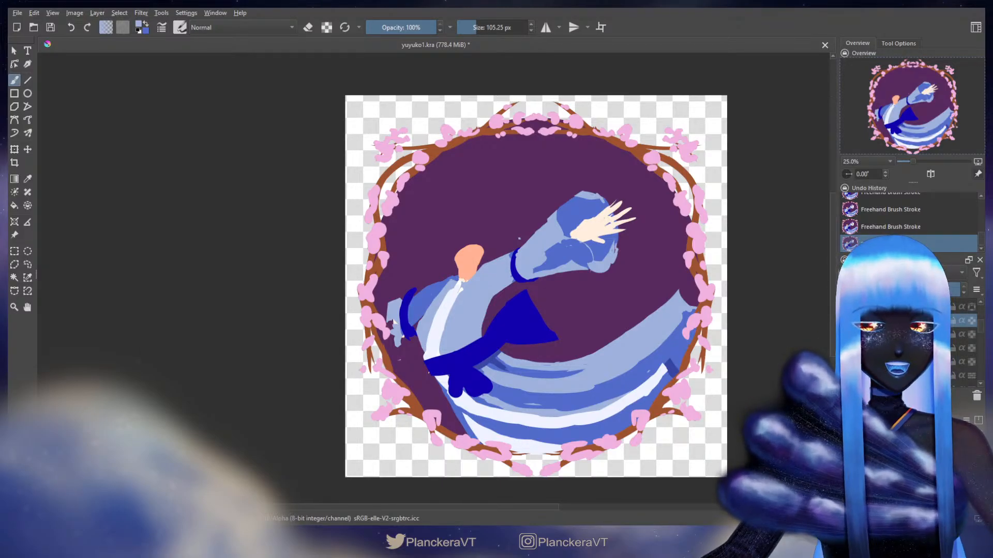
pyautogui.press('Delete')
pyautogui.click(905, 362)
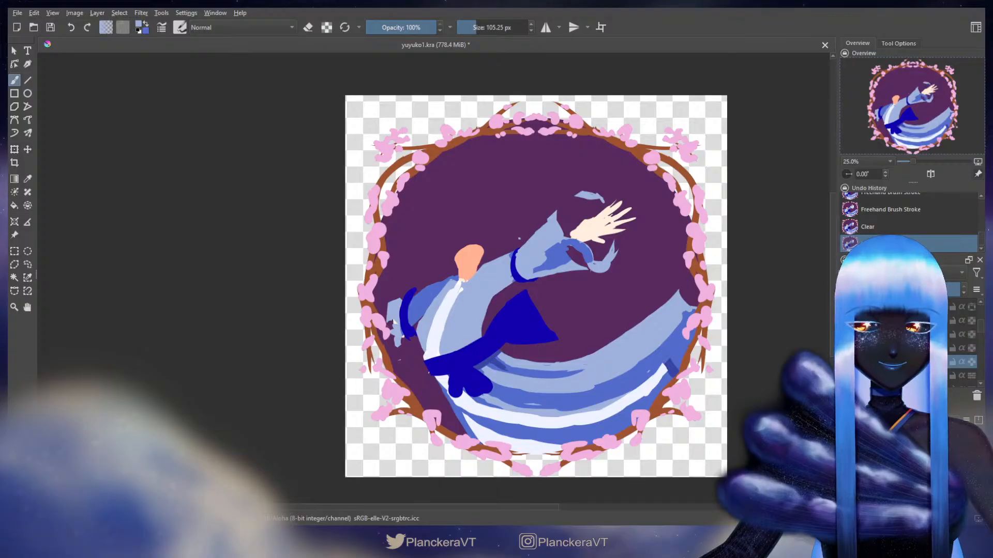
pyautogui.click(906, 335)
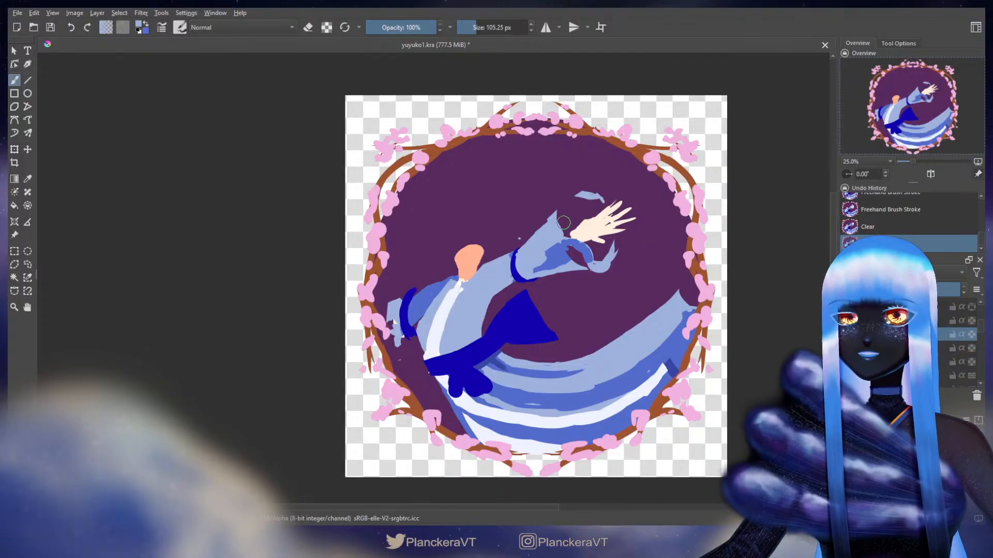
pyautogui.press('e')
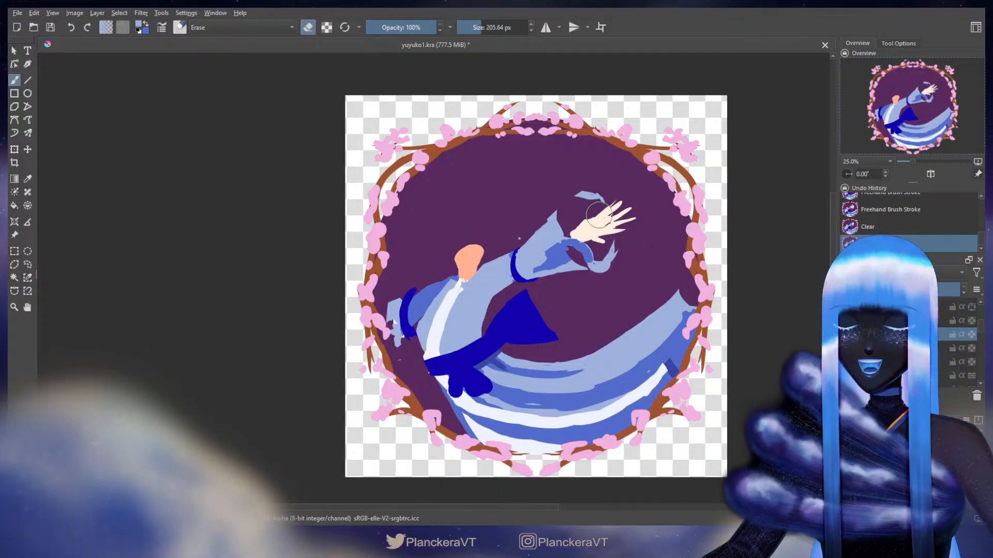
pyautogui.hotkey('ctrl', 'z')
# Invert the colours of the sleeve's inner lining layer and pick the resulting olive as the brush colour
pyautogui.click(906, 362)
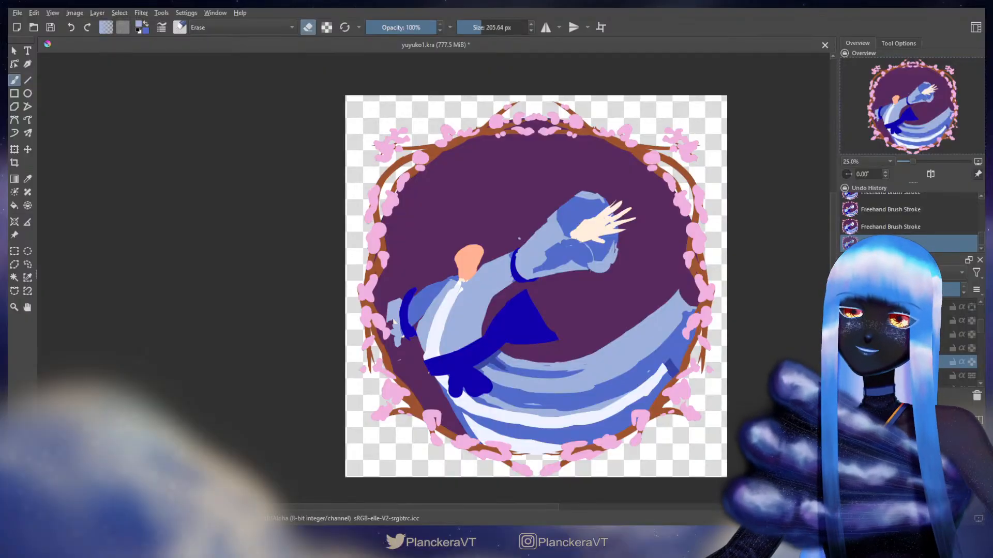
pyautogui.hotkey('ctrl', 'i')
pyautogui.press('e')
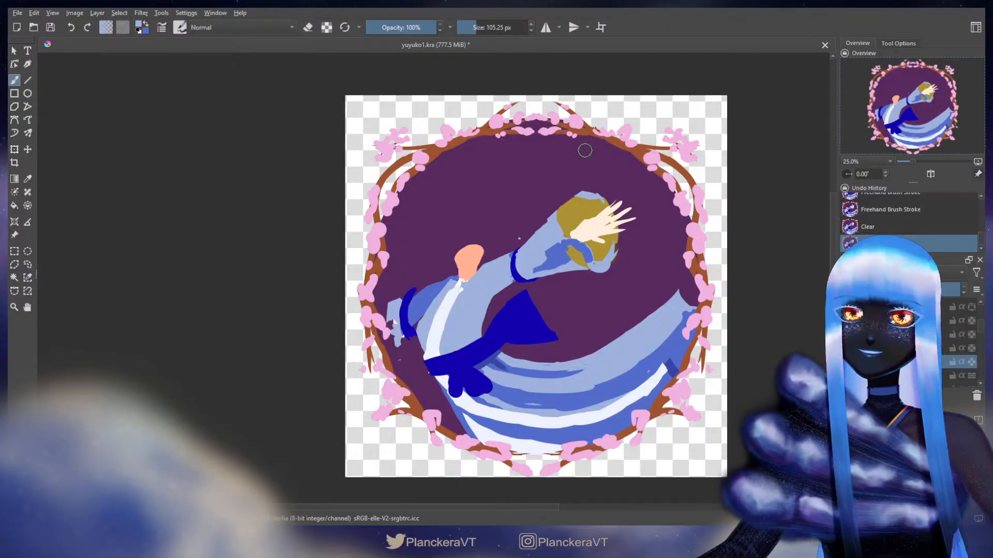
pyautogui.keyDown('ctrl'); pyautogui.click(584, 209); pyautogui.keyUp('ctrl')
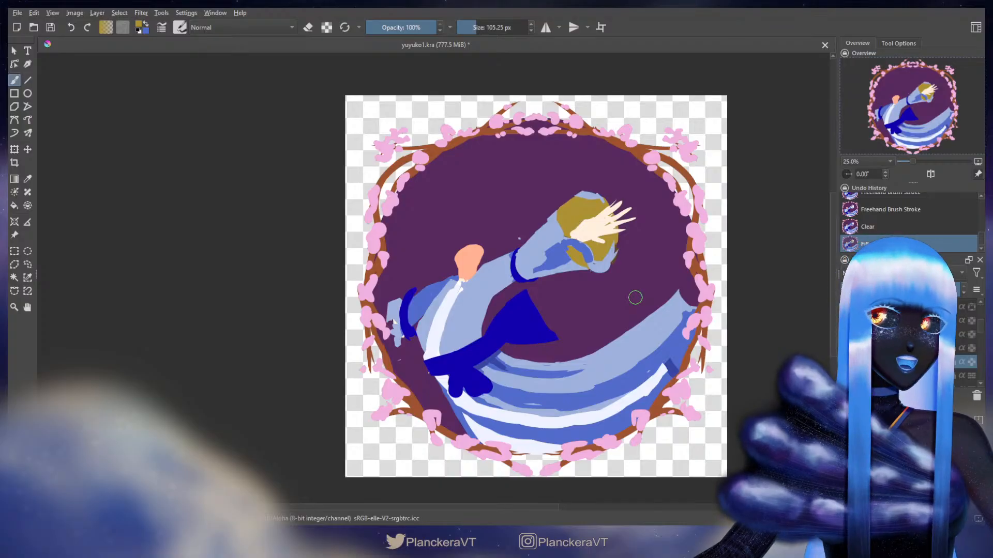
# Erase the light blue rim above the olive lining and along the sleeve's lower outer edge with the eraser at 205.64 px
pyautogui.press('e')
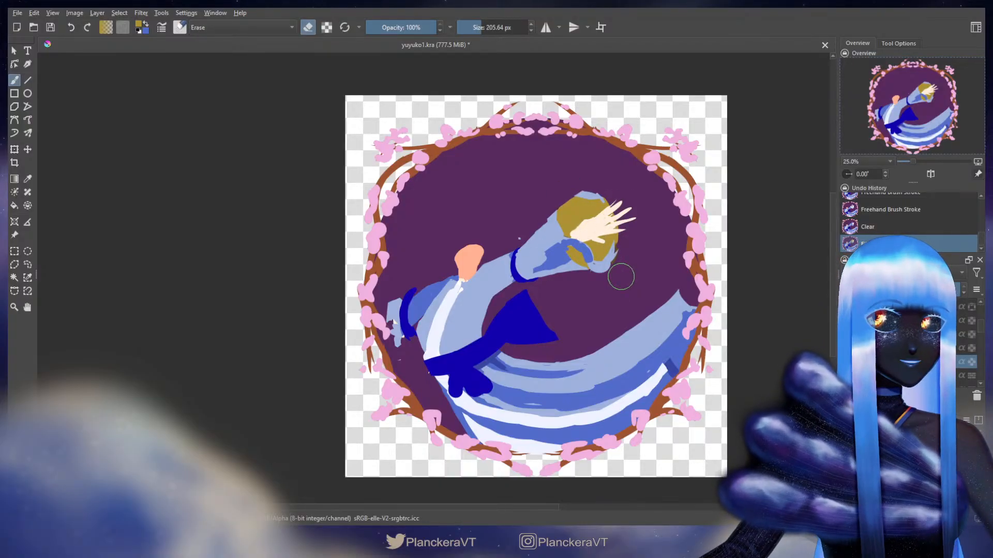
pyautogui.moveTo(579, 187)
pyautogui.mouseDown()
pyautogui.moveTo(611, 199)
pyautogui.moveTo(594, 185)
pyautogui.mouseUp()
pyautogui.click(906, 335)
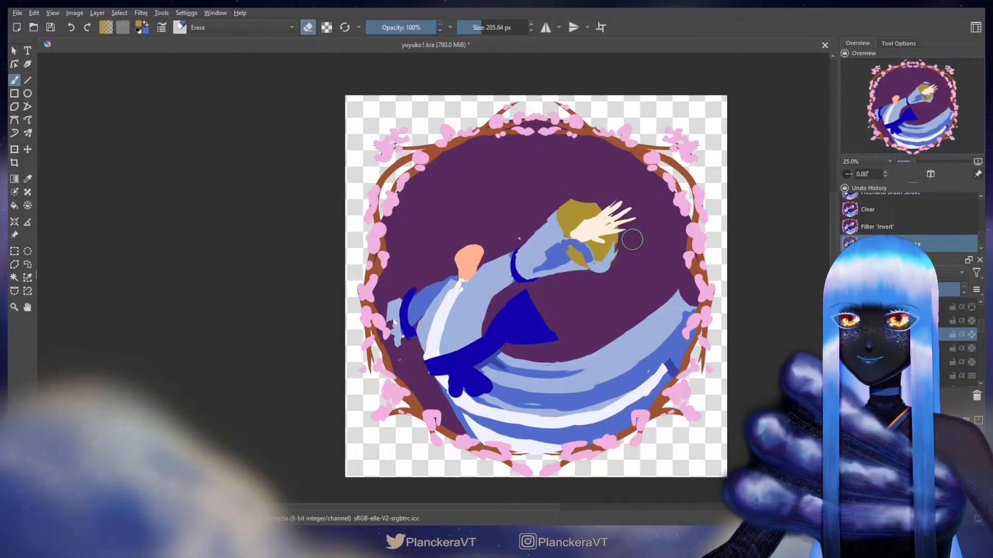
pyautogui.moveTo(620, 243); pyautogui.dragTo(606, 271)
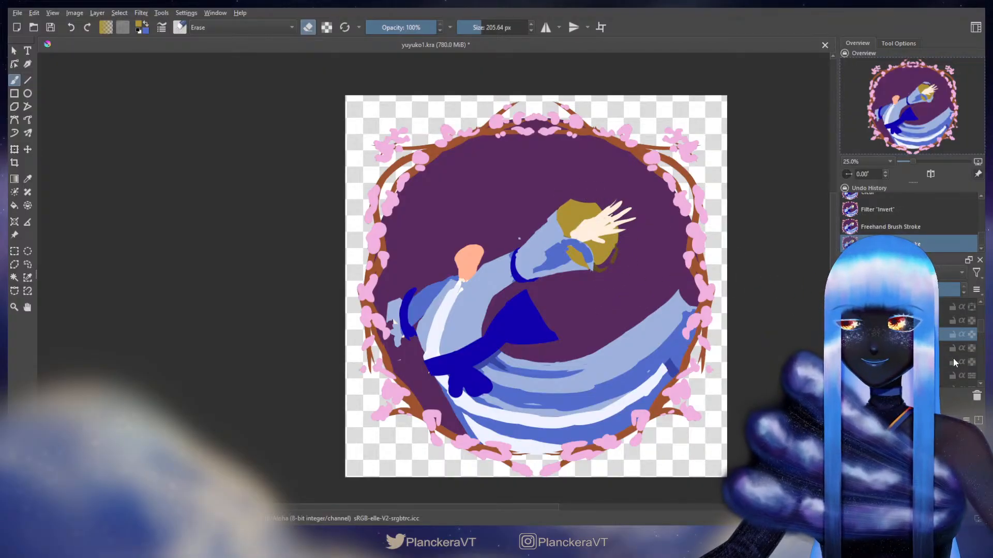
# Fill in the olive lining around the hand on its layer and trim its outer edge with the eraser at 195.67 px
pyautogui.click(910, 362)
pyautogui.press('e')
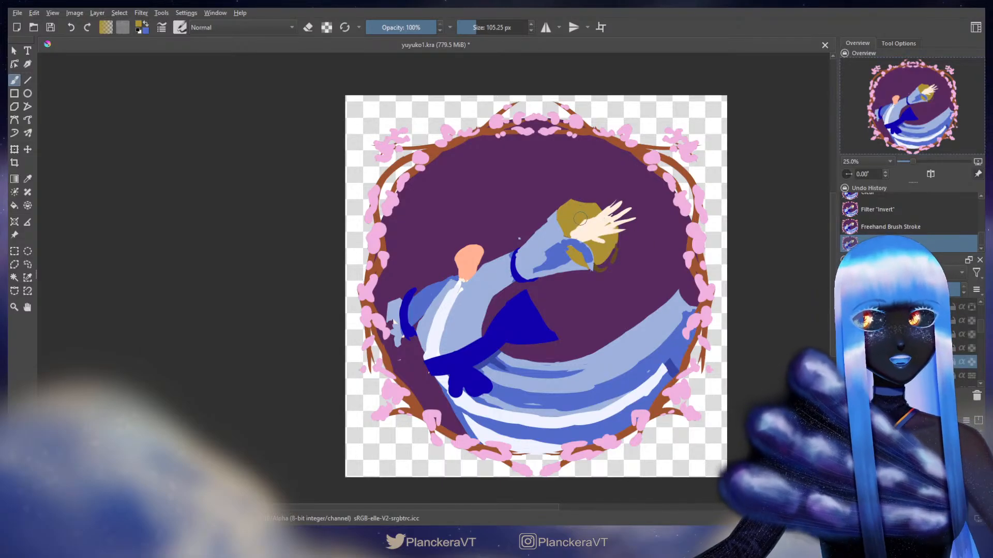
pyautogui.moveTo(598, 218); pyautogui.dragTo(608, 242)
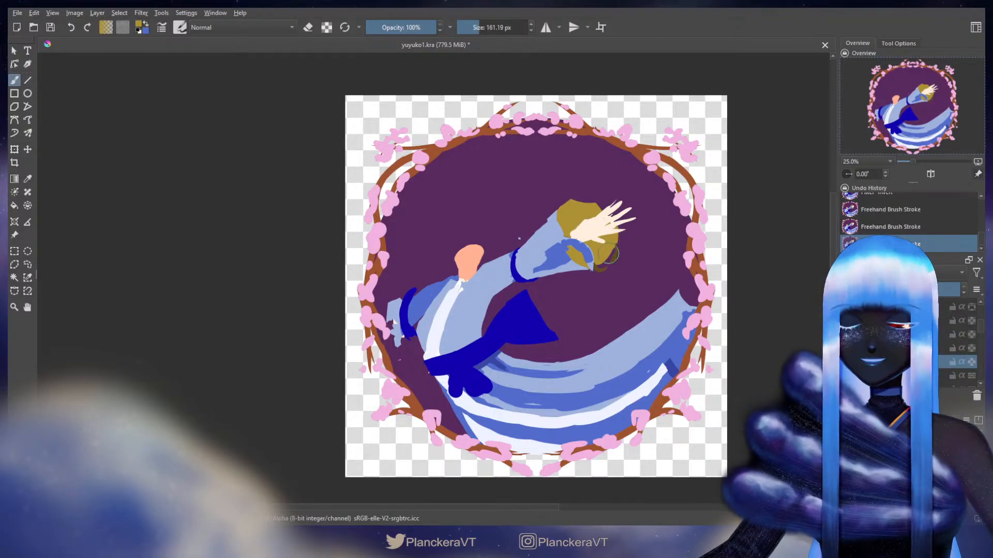
pyautogui.press('e')
pyautogui.moveTo(550, 205); pyautogui.dragTo(600, 206)
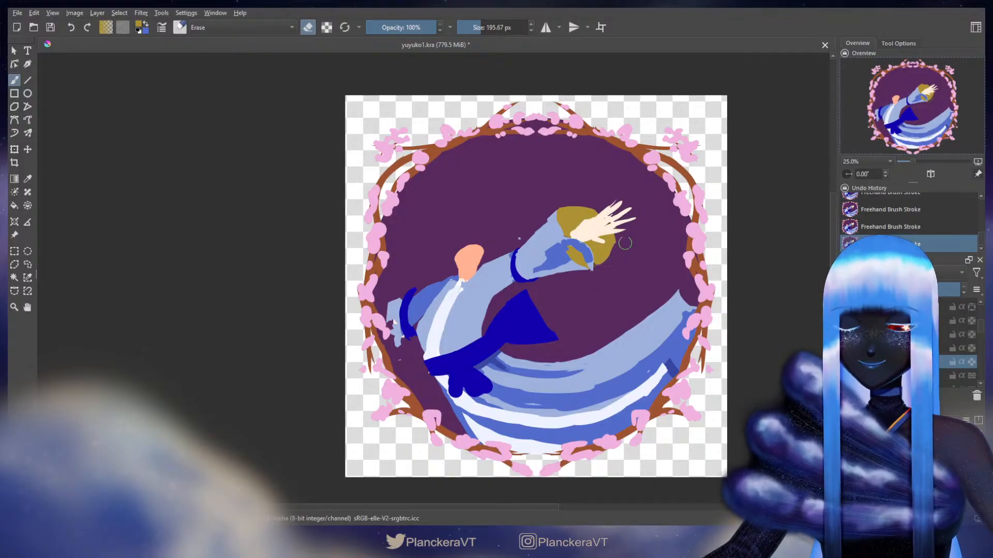
# Shape the olive lining into an angular sleeve opening with the brush at 161.19 px and straighten its edges with the eraser at 195.67 px
pyautogui.press('e')
pyautogui.press('[')
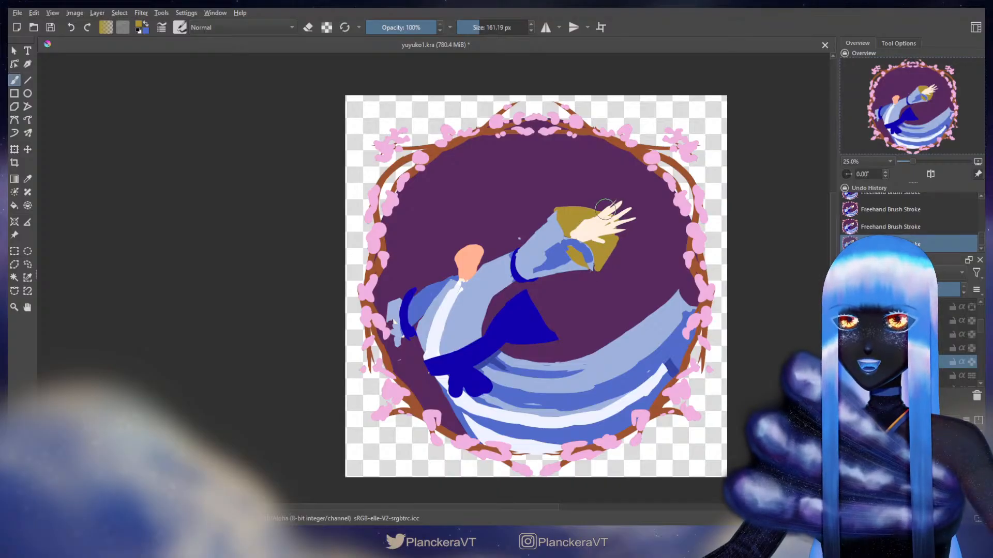
pyautogui.press('e')
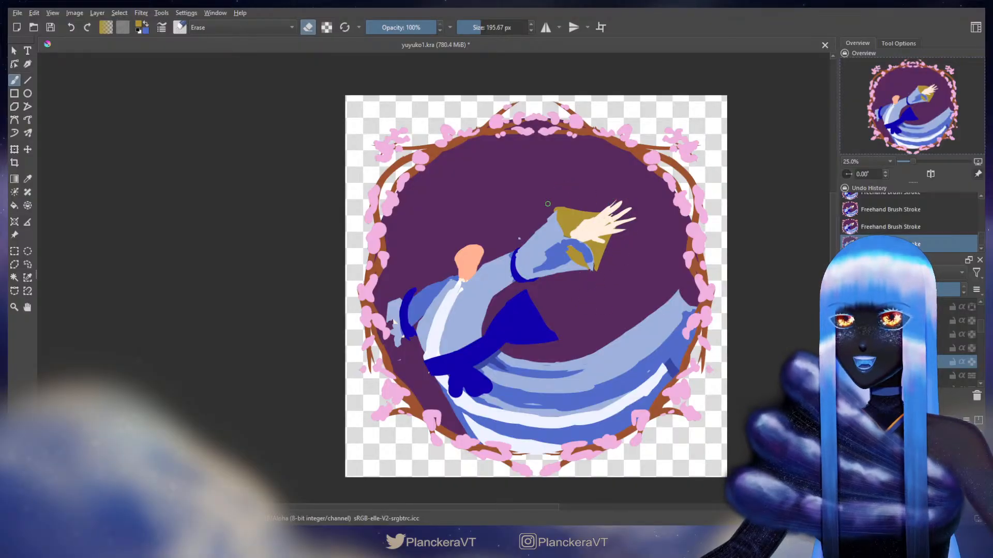
pyautogui.moveTo(548, 204)
pyautogui.mouseDown()
pyautogui.moveTo(608, 213)
pyautogui.moveTo(587, 210)
pyautogui.mouseUp()
pyautogui.hotkey('ctrl', 'z')
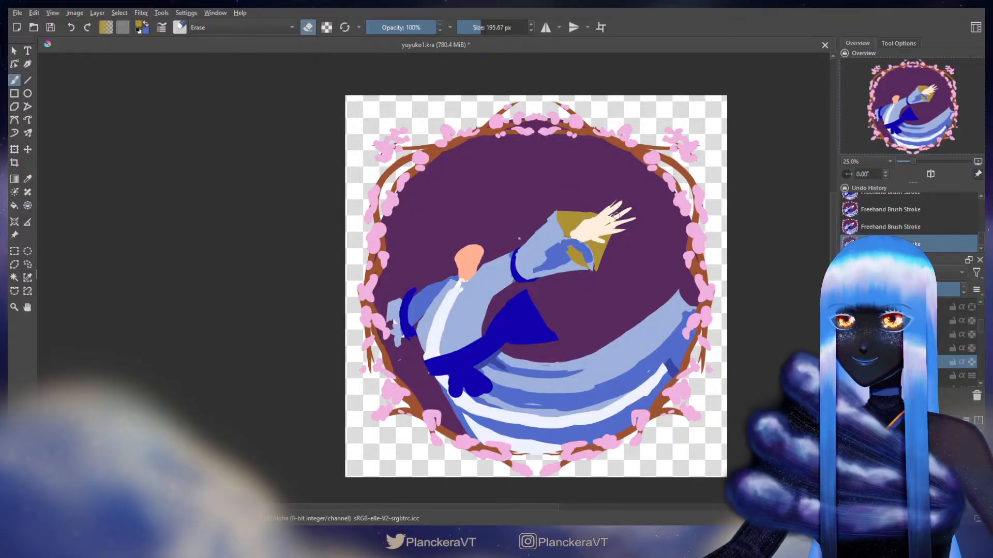
# Erase the light blue sleeve around the olive lining at 195.67 px on the sleeve layer and repaint its rim at 161.19 px
pyautogui.press('e')
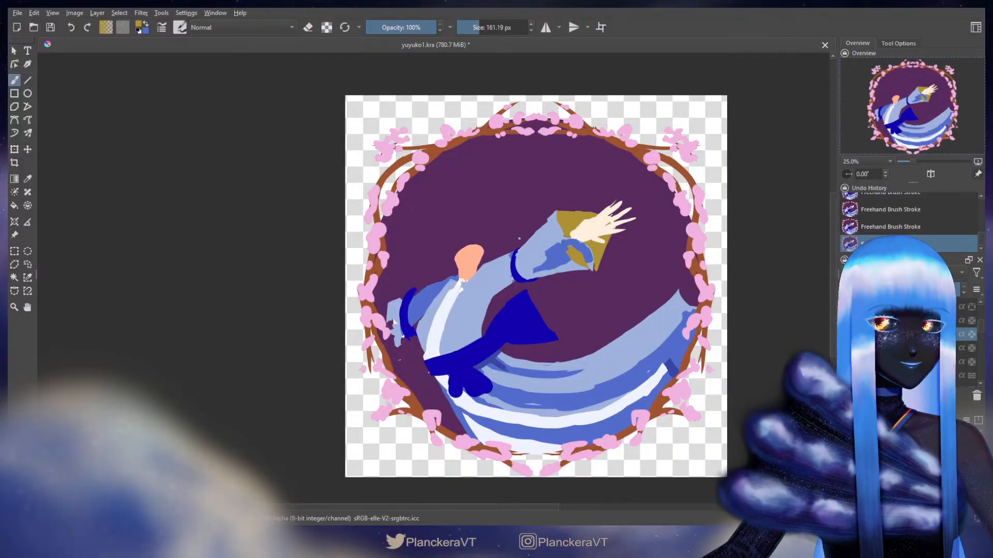
pyautogui.press('e')
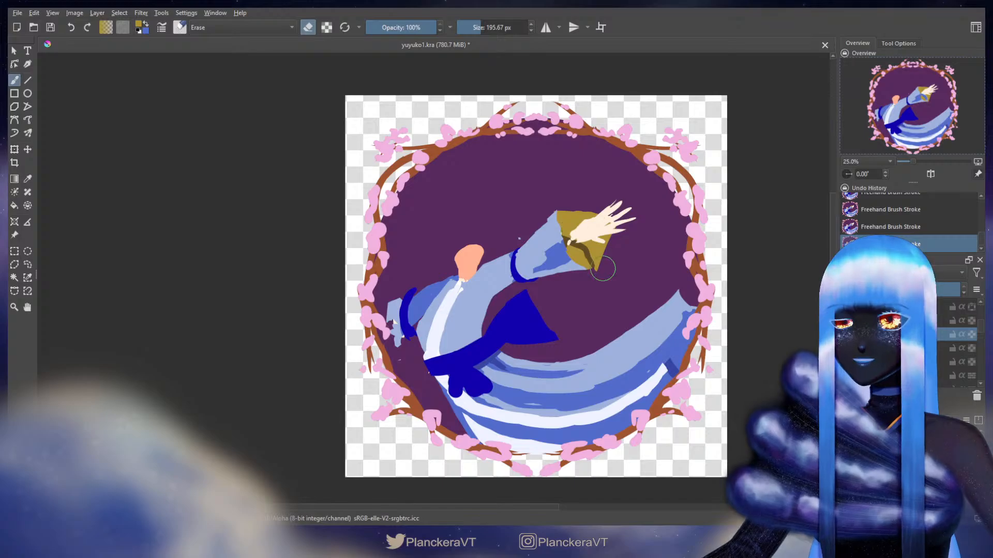
pyautogui.press('e')
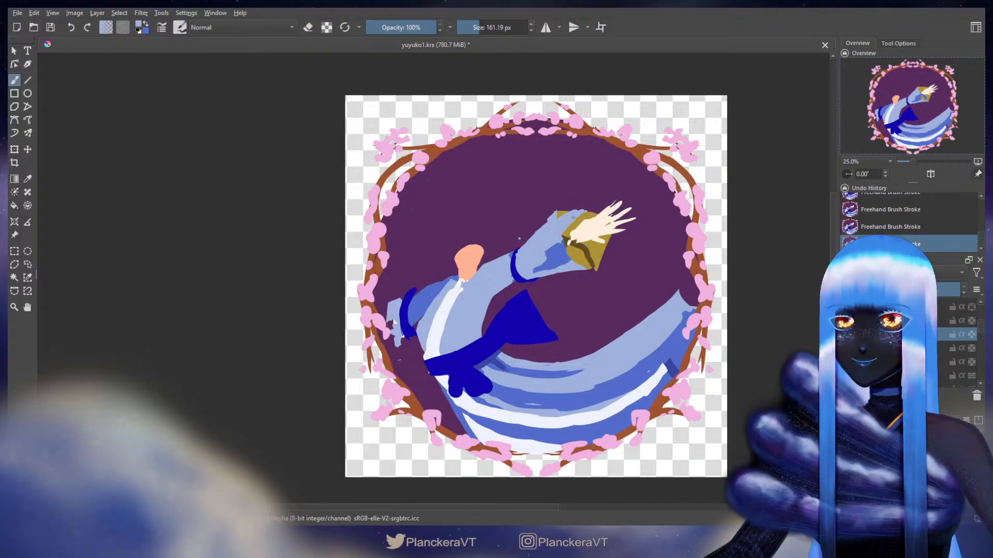
pyautogui.press('e')
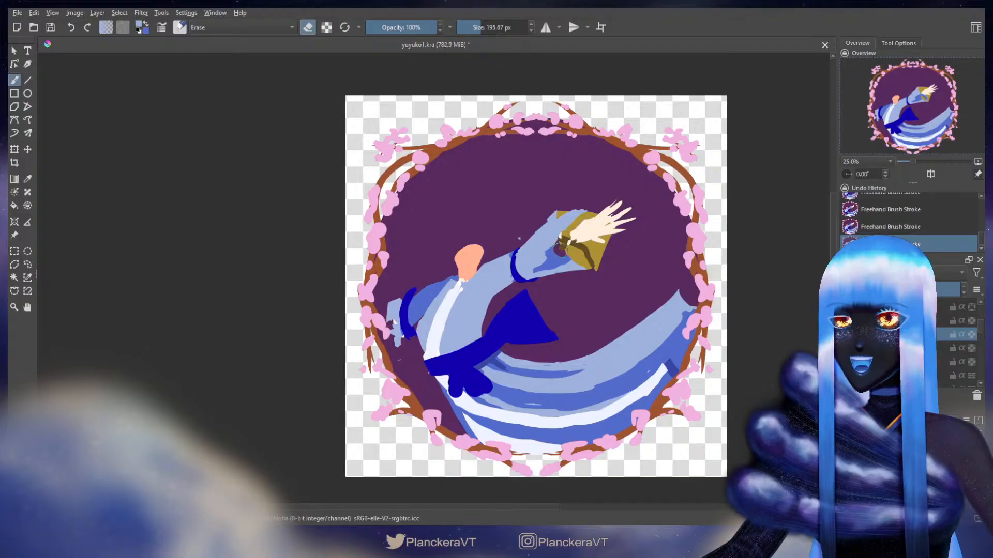
pyautogui.moveTo(561, 250)
pyautogui.mouseDown()
pyautogui.moveTo(571, 257)
pyautogui.moveTo(566, 250)
pyautogui.moveTo(606, 242)
pyautogui.moveTo(574, 275)
pyautogui.mouseUp()
pyautogui.press('e')
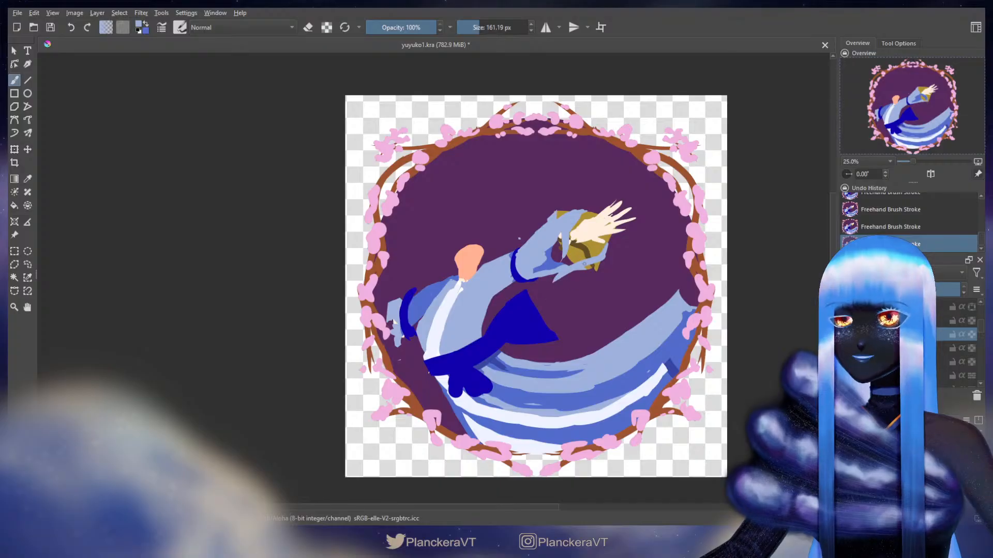
pyautogui.moveTo(567, 238)
pyautogui.mouseDown()
pyautogui.moveTo(552, 275)
pyautogui.moveTo(583, 265)
pyautogui.moveTo(559, 239)
pyautogui.moveTo(541, 278)
pyautogui.moveTo(552, 250)
pyautogui.mouseUp()
pyautogui.press('e')
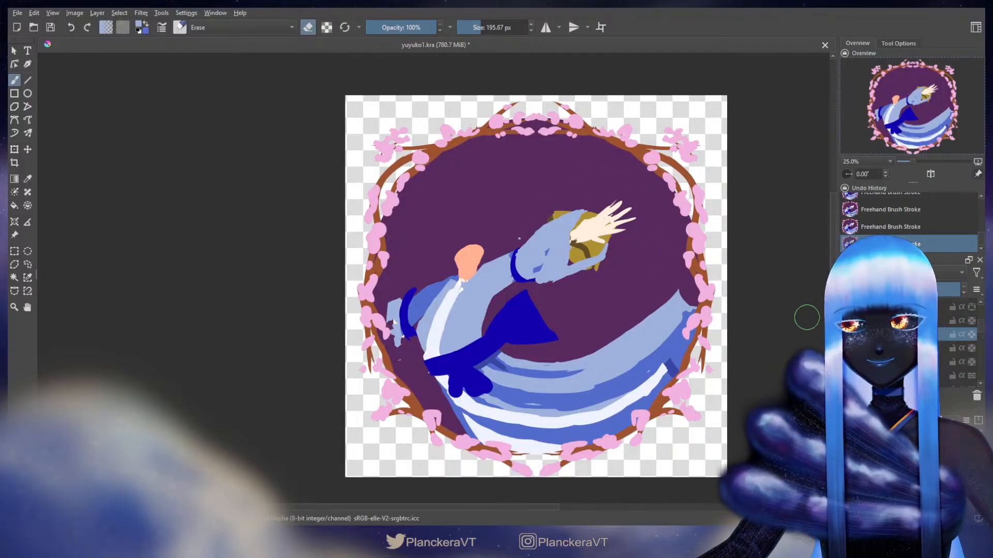
# Erase the olive spilling past the sleeve on the lining layer at 195.67 px and fill the gaps in the opening with the picked olive
pyautogui.click(895, 362)
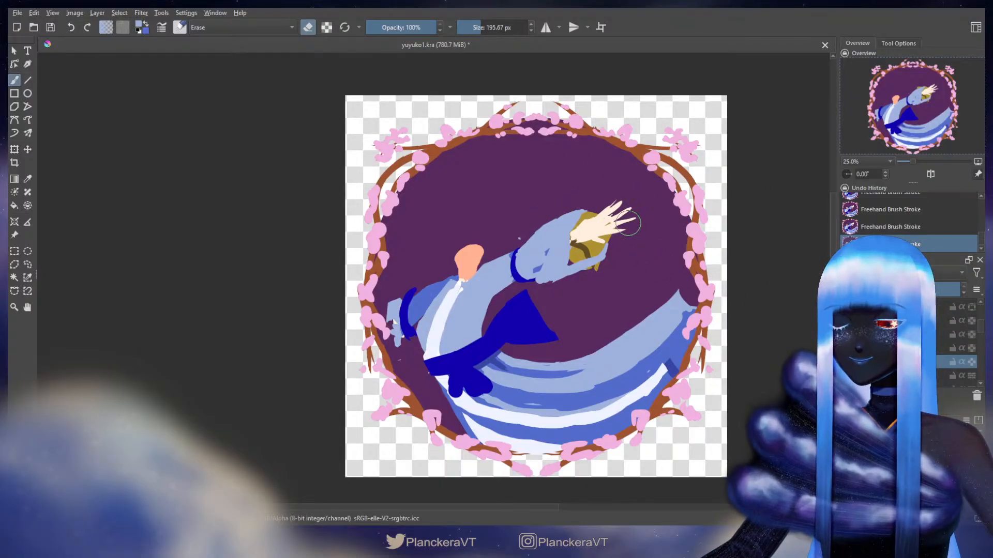
pyautogui.press('e')
pyautogui.keyDown('ctrl'); pyautogui.click(594, 247); pyautogui.keyUp('ctrl')
pyautogui.keyDown('ctrl'); pyautogui.click(595, 246); pyautogui.keyUp('ctrl')
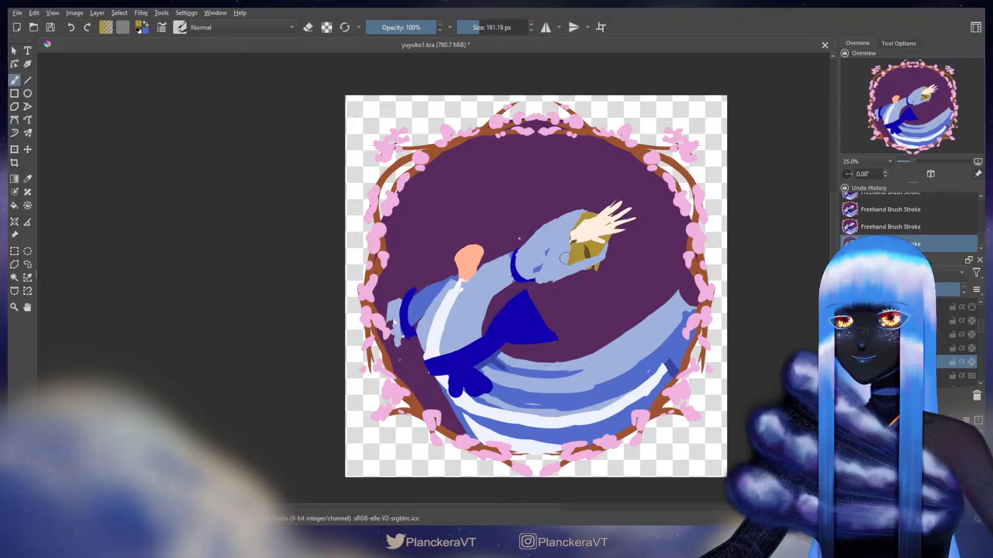
pyautogui.press('e')
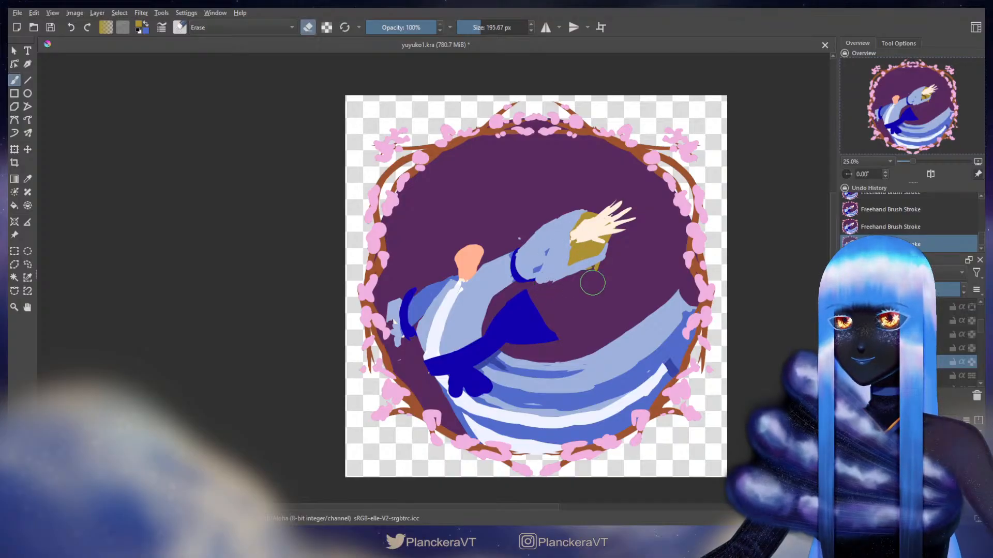
pyautogui.press('e')
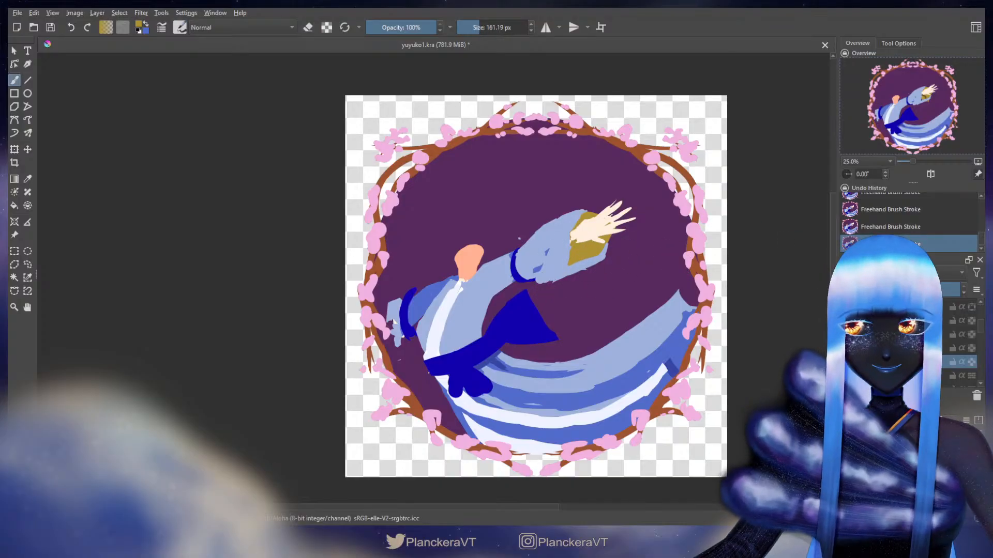
# Cover the darker patches on the sleeve with its light blue and straighten its upper edge with the eraser at 152.58 px
pyautogui.keyDown('ctrl'); pyautogui.click(556, 256); pyautogui.keyUp('ctrl')
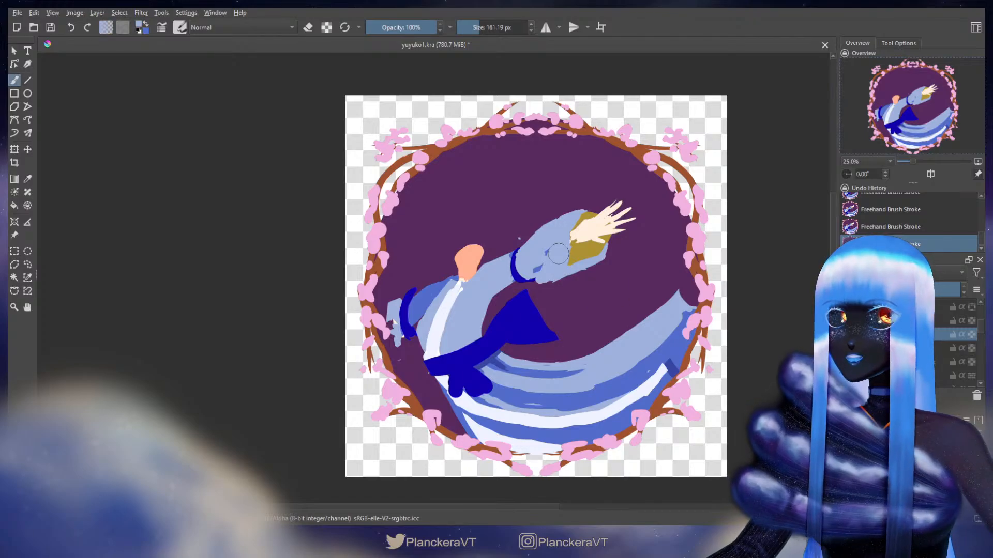
pyautogui.click(555, 253)
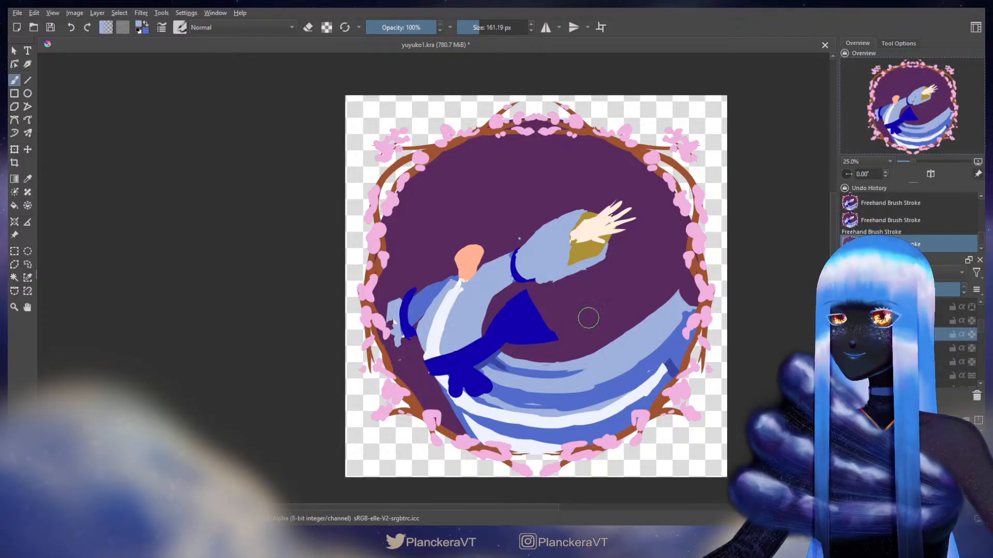
pyautogui.press('e')
pyautogui.moveTo(513, 239); pyautogui.dragTo(579, 206)
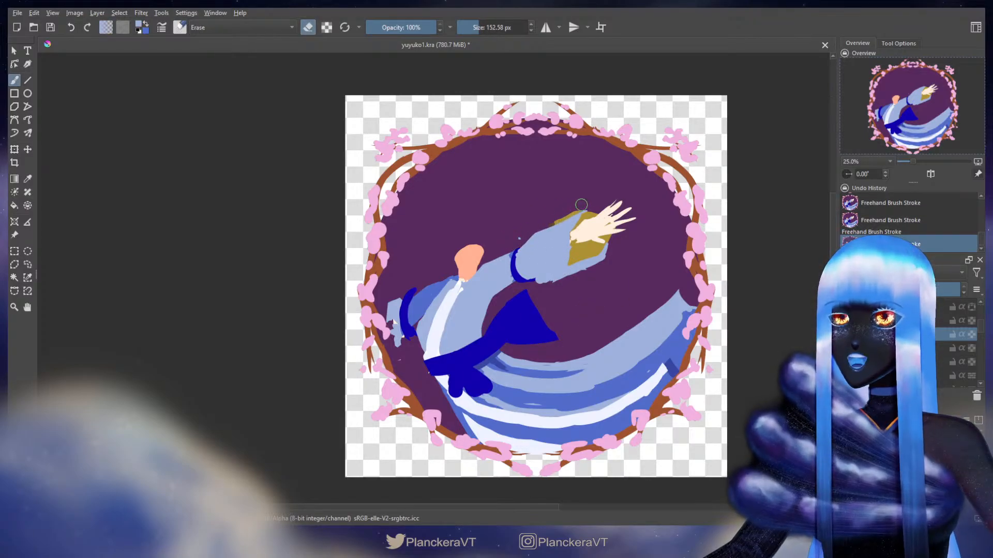
pyautogui.click(548, 228)
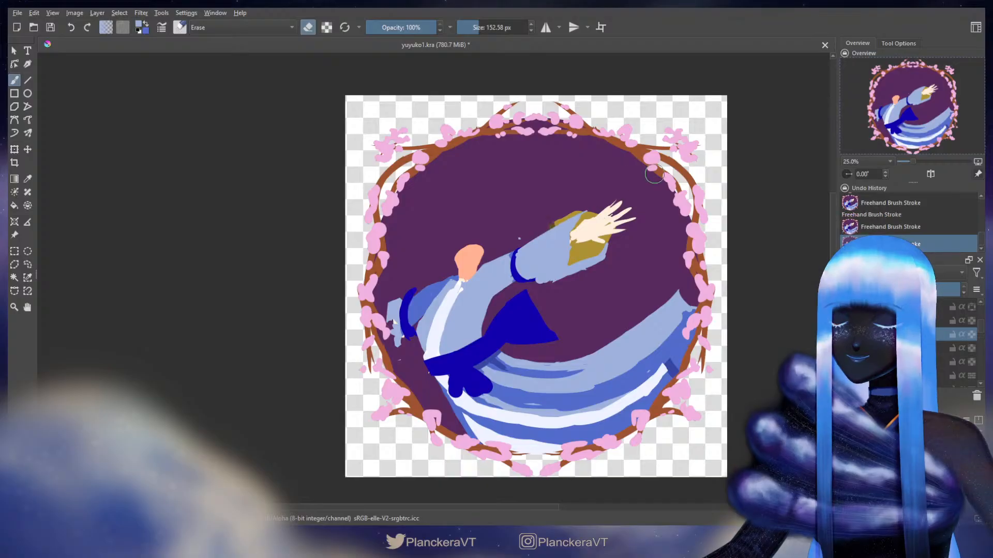
# Touch up the sleeve's rim beside the hand with the eraser at 141.33 px and thicken its lower edge with light blue
pyautogui.press('e')
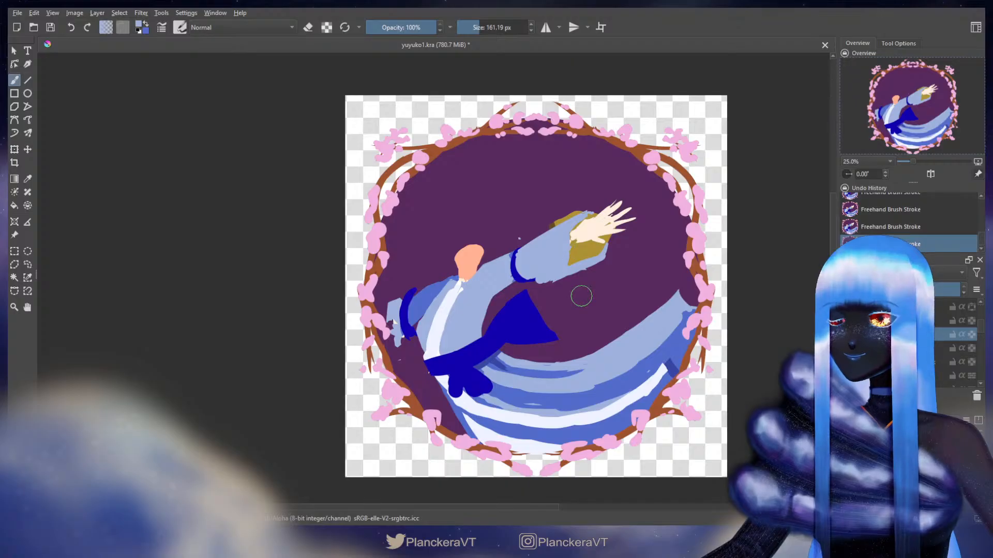
pyautogui.press('e')
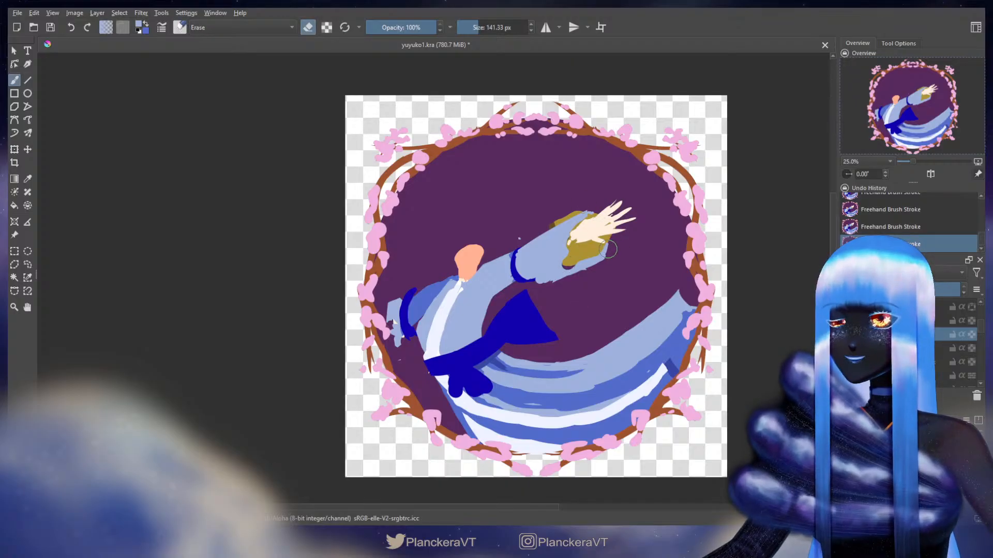
pyautogui.keyDown('ctrl'); pyautogui.click(592, 217); pyautogui.keyUp('ctrl')
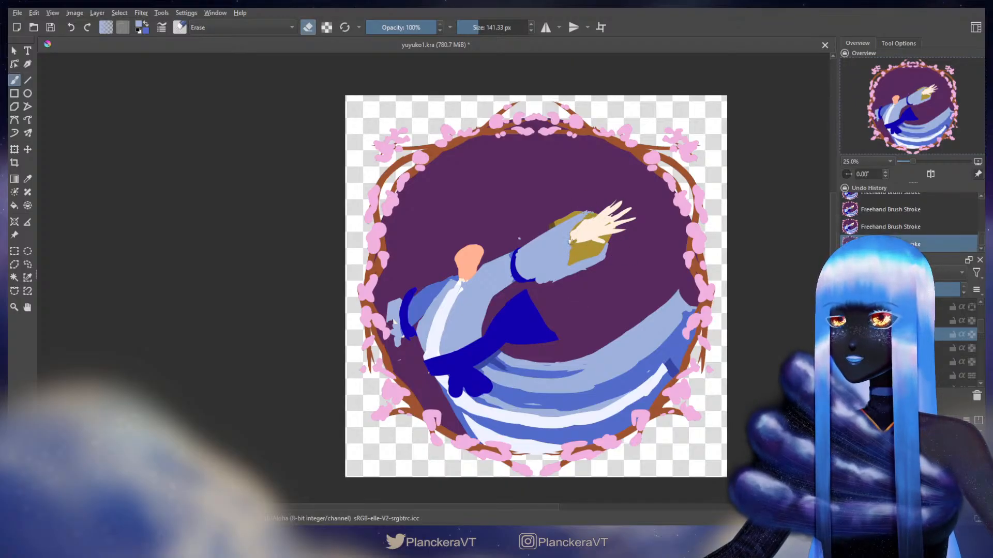
pyautogui.press('e')
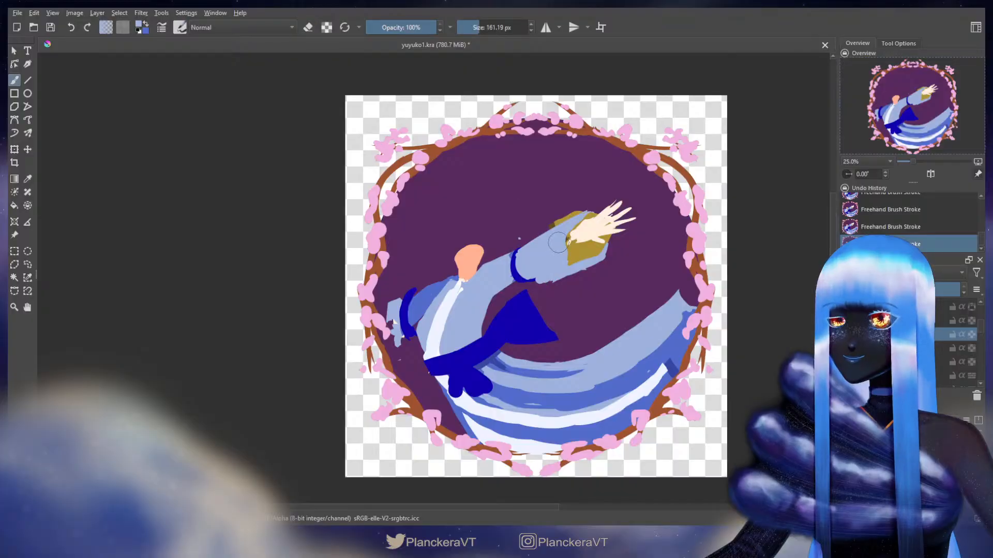
pyautogui.hotkey('ctrl', 'z')
pyautogui.moveTo(563, 245); pyautogui.dragTo(564, 254)
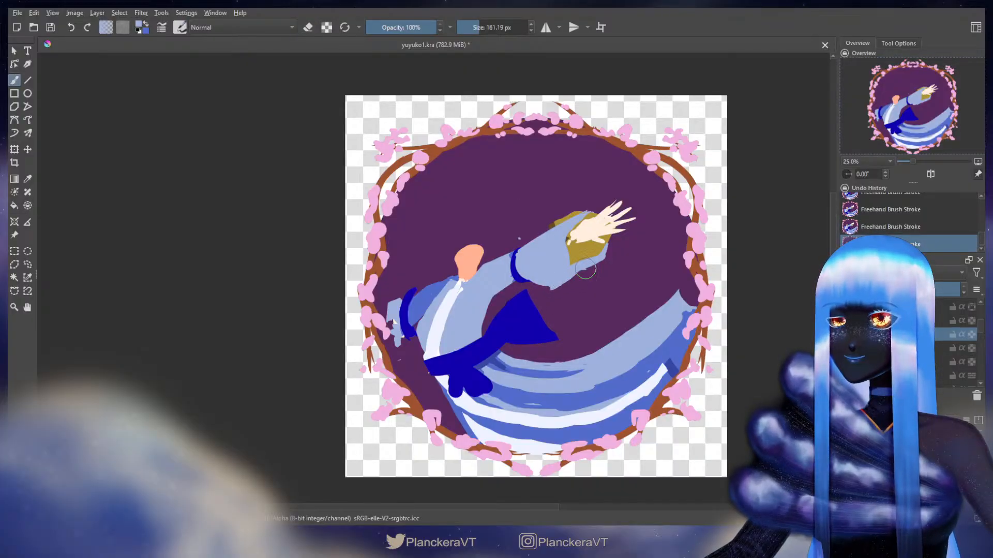
# Carve the sleeve opening wider below the hand with the eraser at 141.33 px and redraw its lower rim in light blue at 161.19 px
pyautogui.press('e')
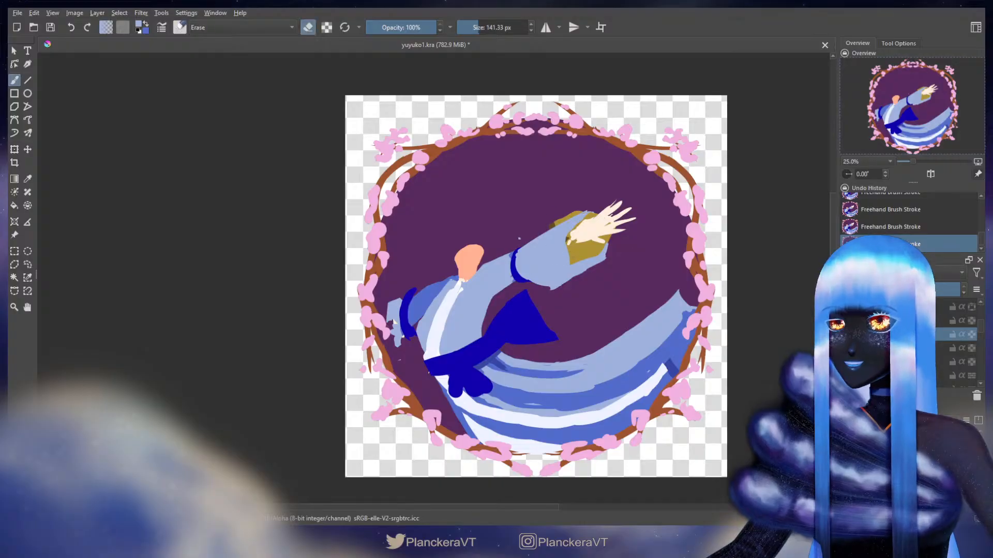
pyautogui.moveTo(590, 254); pyautogui.dragTo(601, 241)
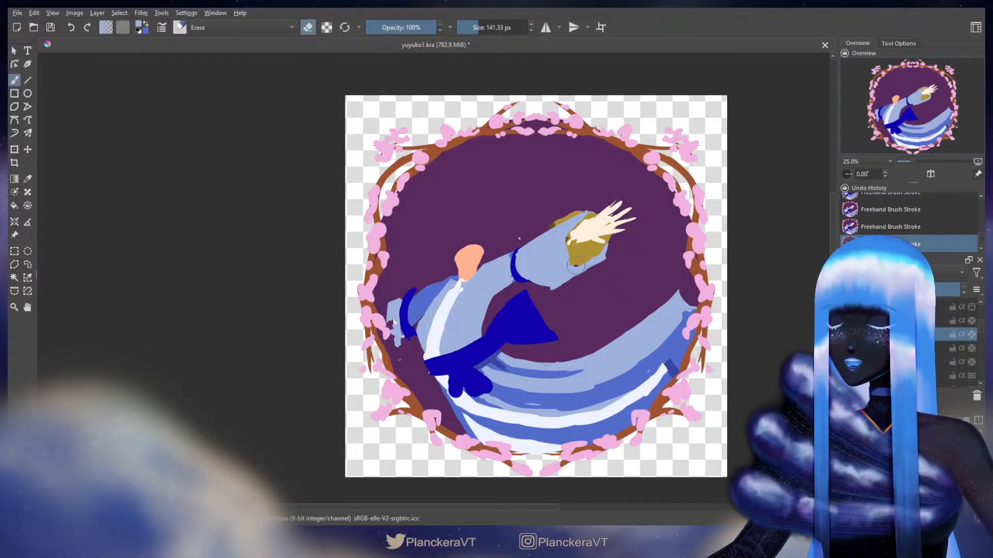
pyautogui.press('e')
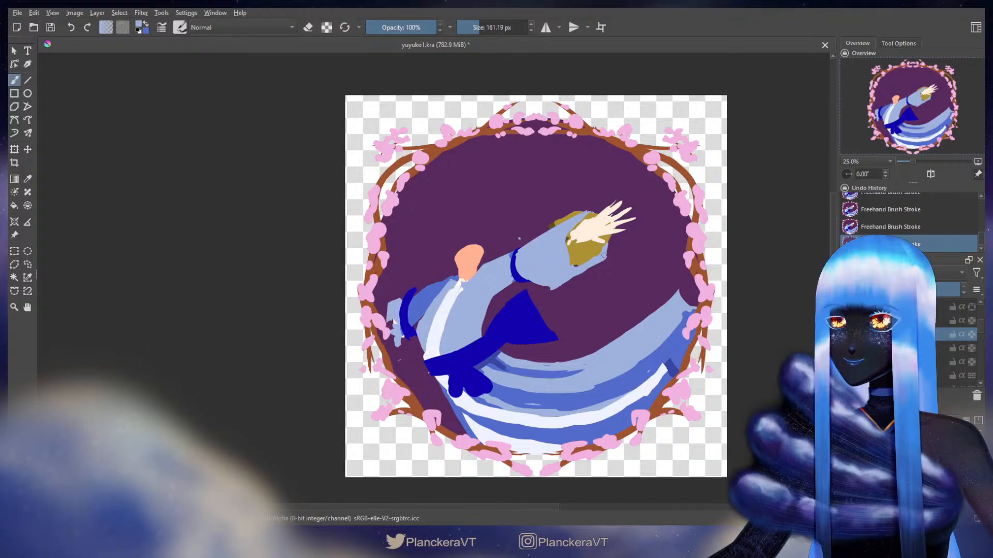
pyautogui.moveTo(603, 255)
pyautogui.mouseDown()
pyautogui.moveTo(562, 280)
pyautogui.moveTo(623, 240)
pyautogui.moveTo(595, 239)
pyautogui.moveTo(582, 264)
pyautogui.mouseUp()
pyautogui.press('e')
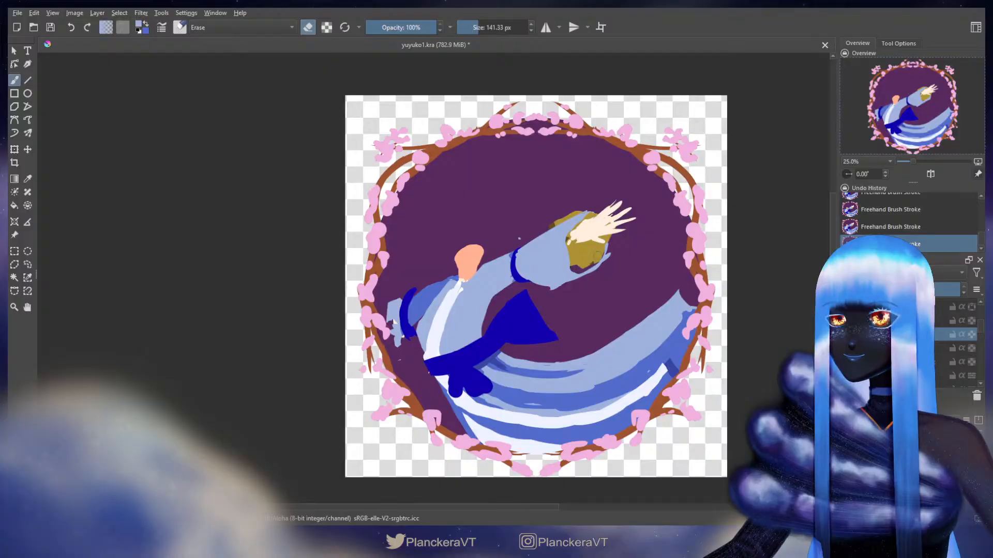
pyautogui.press('e')
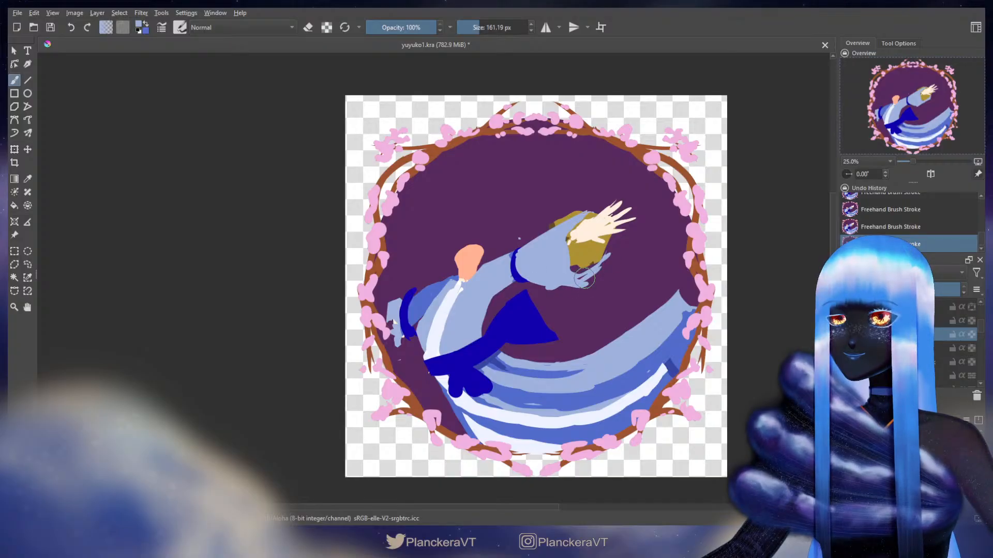
pyautogui.press('e')
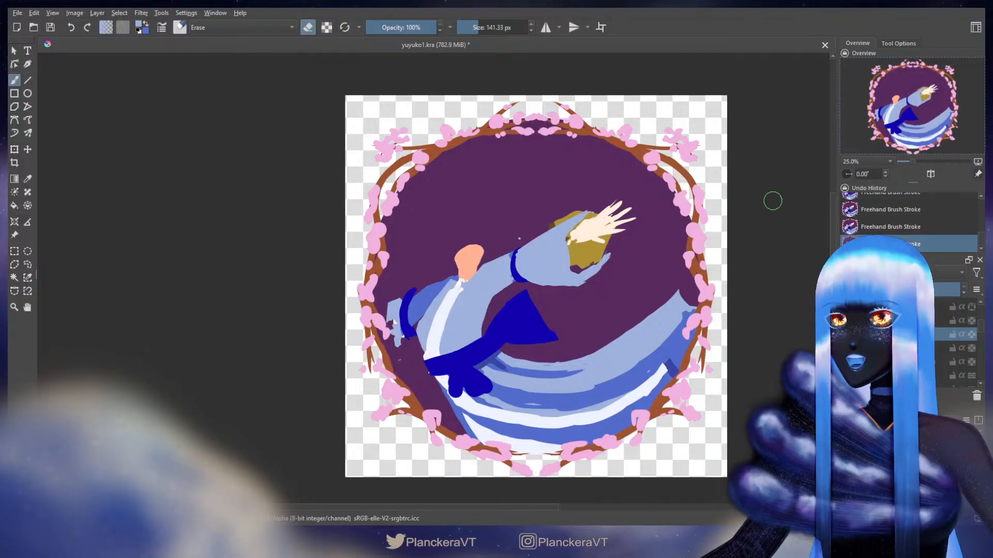
# Erase the olive above the sleeve on the lining layer and fill the remaining gaps of the opening with the picked olive
pyautogui.press('e')
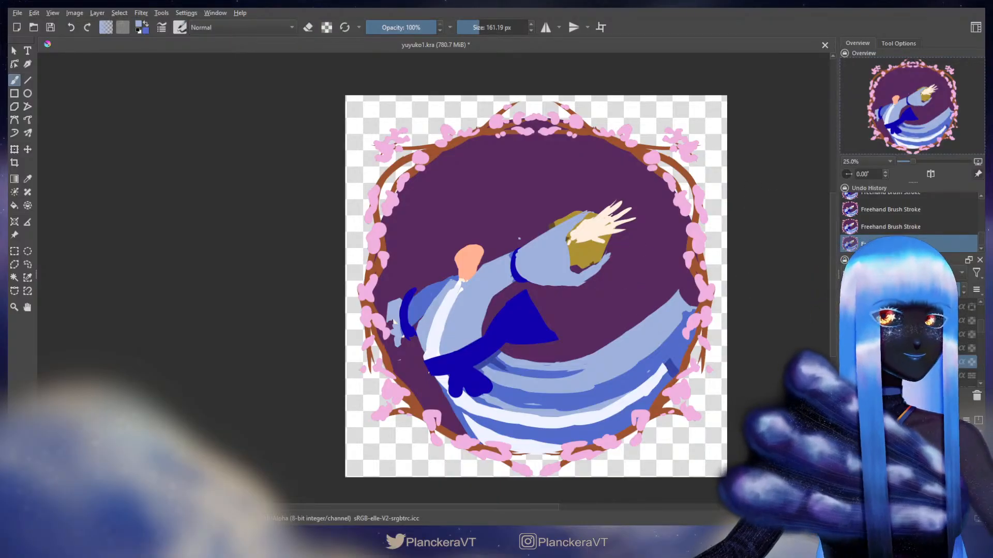
pyautogui.press('e')
pyautogui.moveTo(548, 218); pyautogui.dragTo(591, 204)
pyautogui.press('e')
pyautogui.keyDown('ctrl'); pyautogui.click(579, 269); pyautogui.keyUp('ctrl')
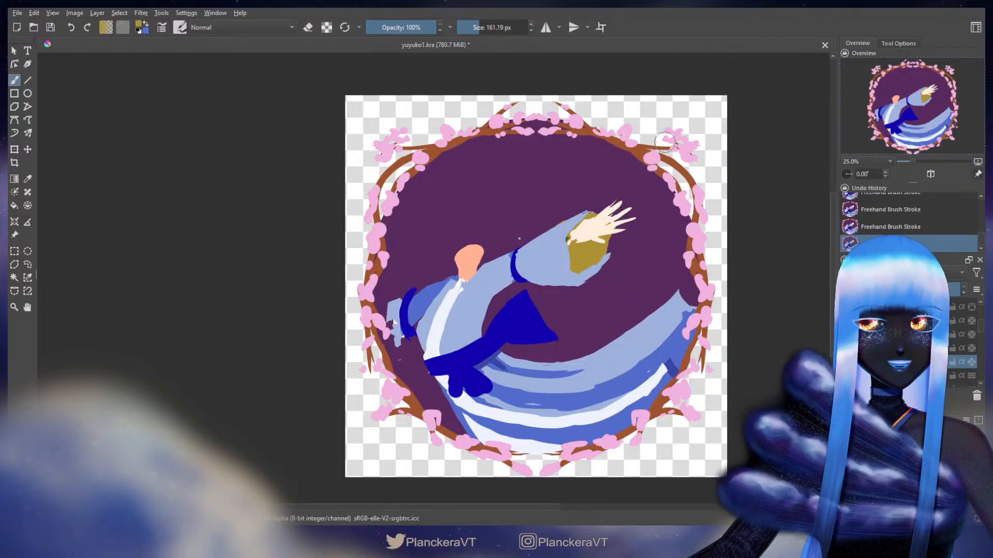
pyautogui.press('e')
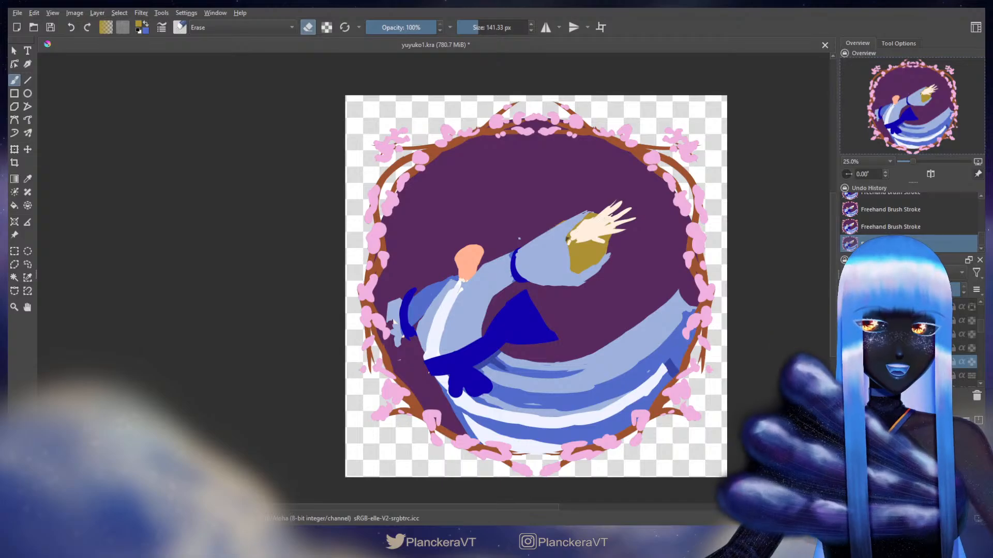
# Invert the lining layer's colours back to blue and erase its excess along the sleeve's upper edge at 141.33 px
pyautogui.click(847, 362)
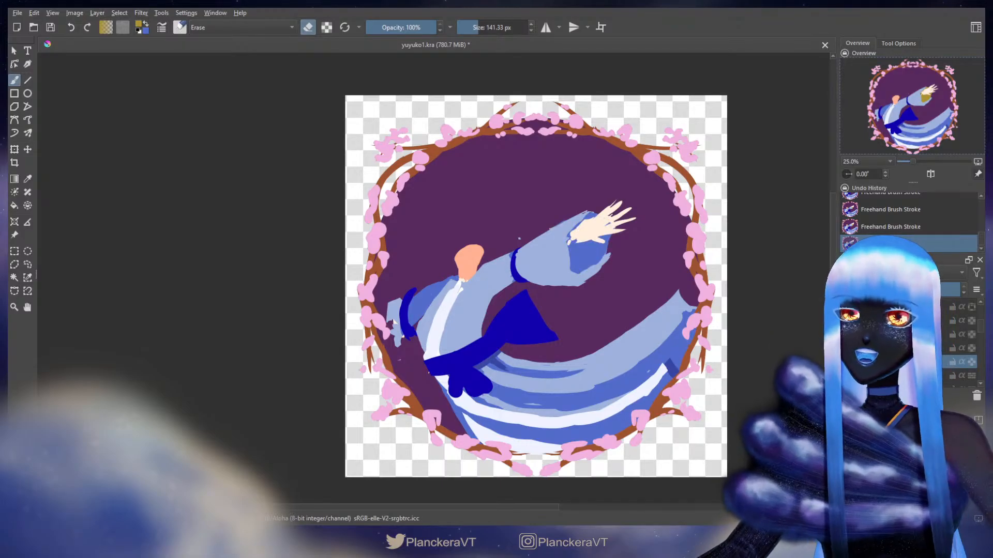
pyautogui.moveTo(539, 229); pyautogui.dragTo(607, 192)
pyautogui.press('e')
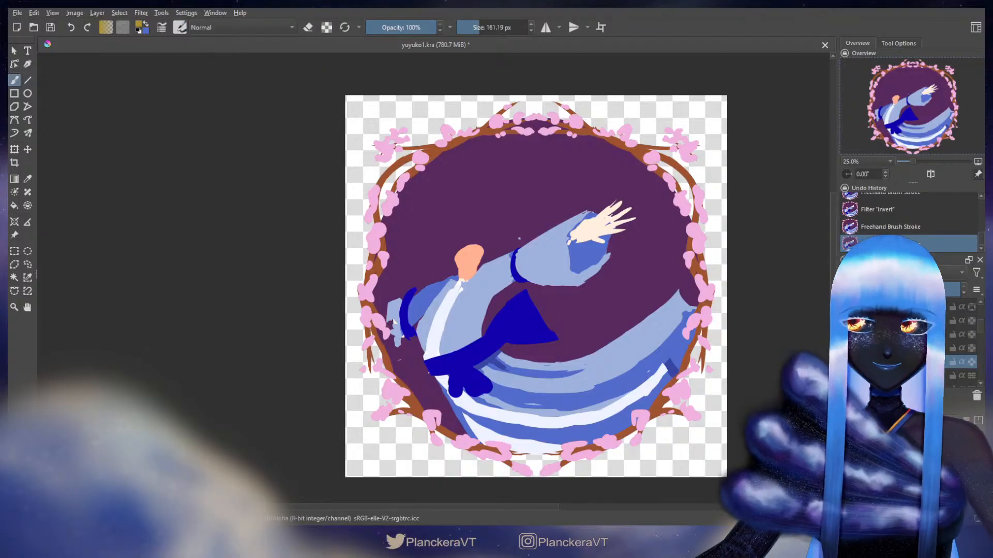
# Lock the sleeve layer's alpha and paint medium blue shading on the sleeve at 161.19 px, undoing unwanted strokes
pyautogui.click(916, 334)
pyautogui.click(970, 335)
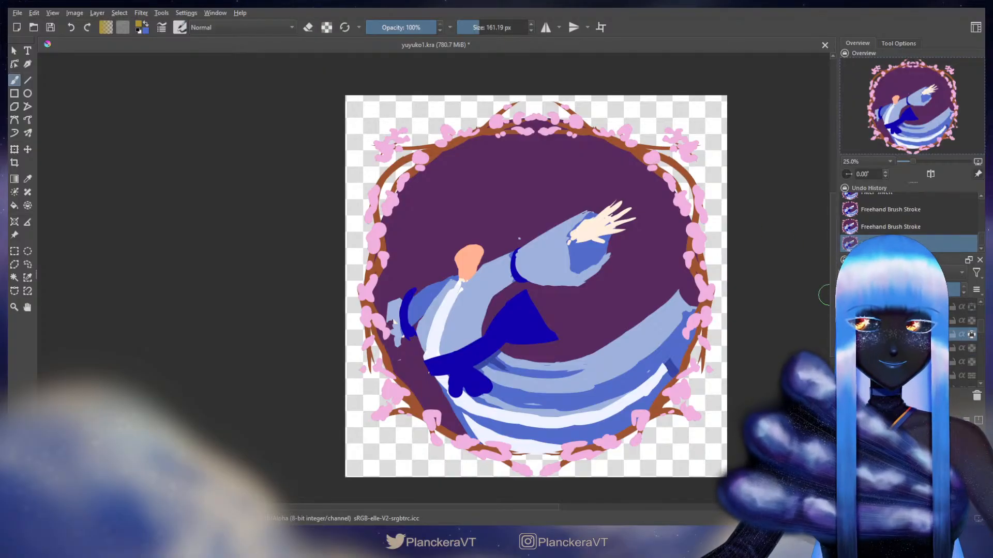
pyautogui.keyDown('ctrl'); pyautogui.click(550, 257); pyautogui.keyUp('ctrl')
pyautogui.moveTo(562, 257)
pyautogui.mouseDown()
pyautogui.moveTo(517, 270)
pyautogui.moveTo(566, 252)
pyautogui.moveTo(556, 255)
pyautogui.moveTo(554, 272)
pyautogui.moveTo(524, 275)
pyautogui.moveTo(586, 277)
pyautogui.mouseUp()
pyautogui.hotkey('ctrl', 'z')
pyautogui.hotkey('ctrl', 'z')
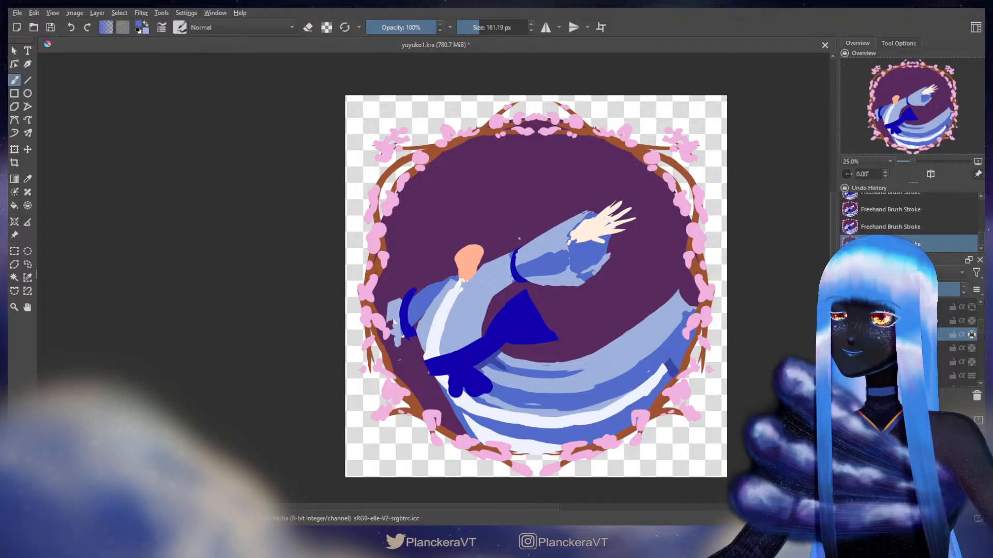
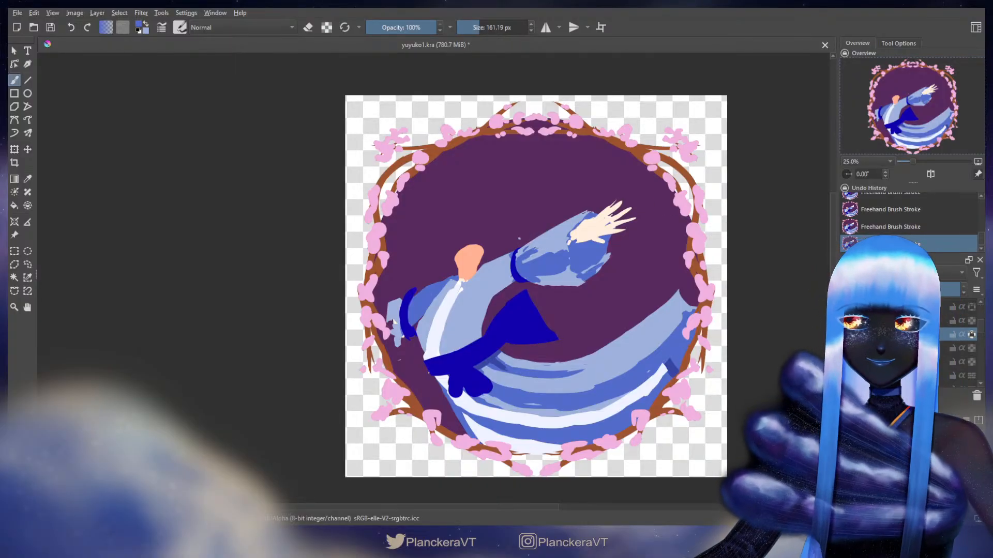
# Pick the white of the collar and paint a white cuff band around the sleeve opening on the layer above at 161.19 px
pyautogui.keyDown('ctrl'); pyautogui.click(433, 323); pyautogui.keyUp('ctrl')
pyautogui.keyDown('ctrl'); pyautogui.click(435, 324); pyautogui.keyUp('ctrl')
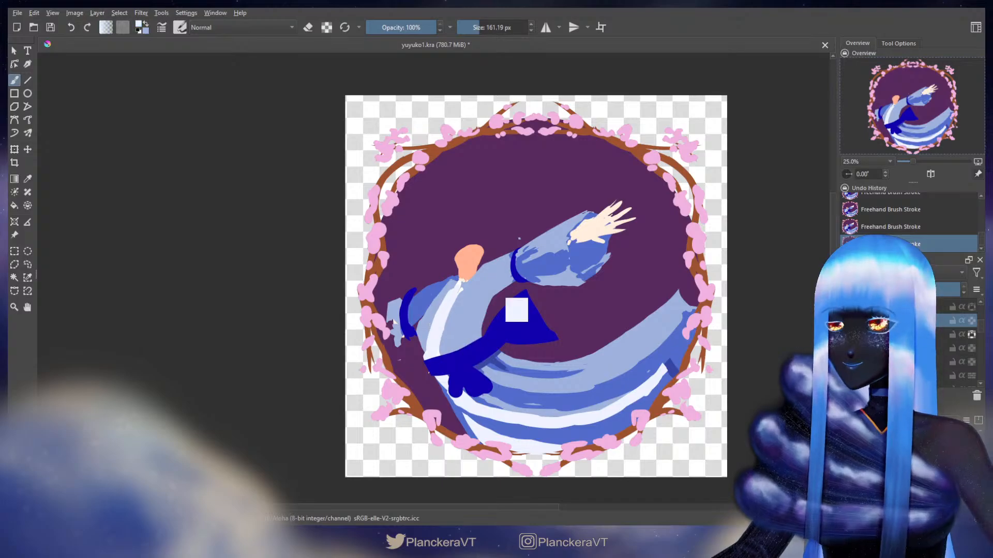
pyautogui.moveTo(588, 215)
pyautogui.mouseDown()
pyautogui.moveTo(558, 243)
pyautogui.moveTo(573, 220)
pyautogui.moveTo(562, 225)
pyautogui.moveTo(560, 257)
pyautogui.mouseUp()
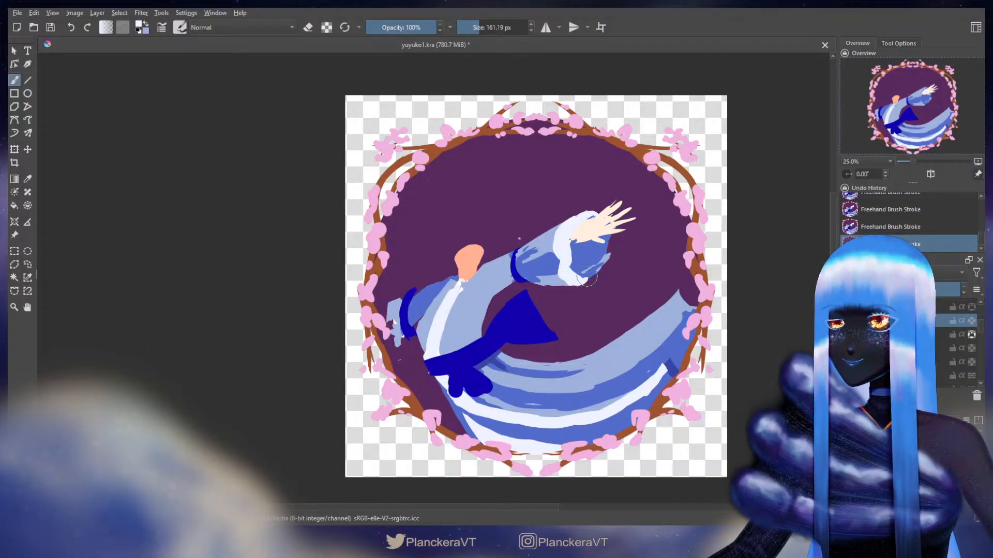
# Complete the white cuff along the sleeve opening's right edge and rotate and reposition the forearm group slightly counter-clockwise
pyautogui.moveTo(587, 279); pyautogui.dragTo(605, 257)
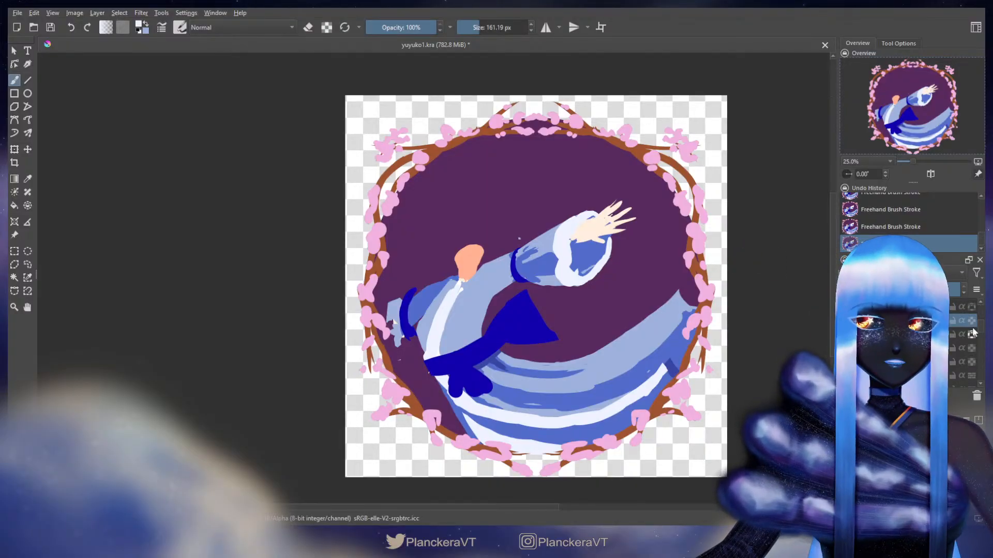
pyautogui.scroll(2, 974, 333)
pyautogui.hotkey('ctrl', 't')
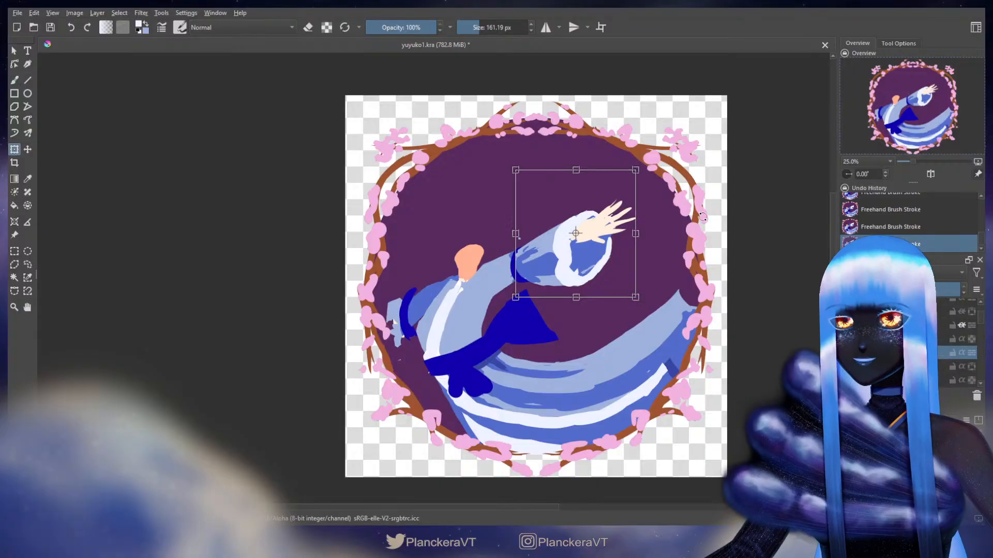
pyautogui.moveTo(703, 224); pyautogui.dragTo(702, 211)
pyautogui.moveTo(621, 219); pyautogui.dragTo(618, 220)
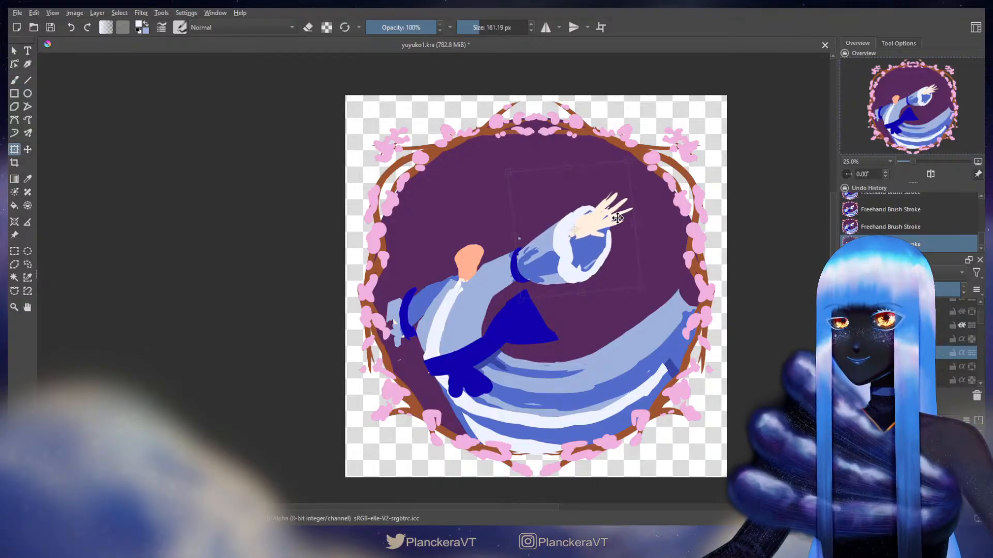
pyautogui.press('b')
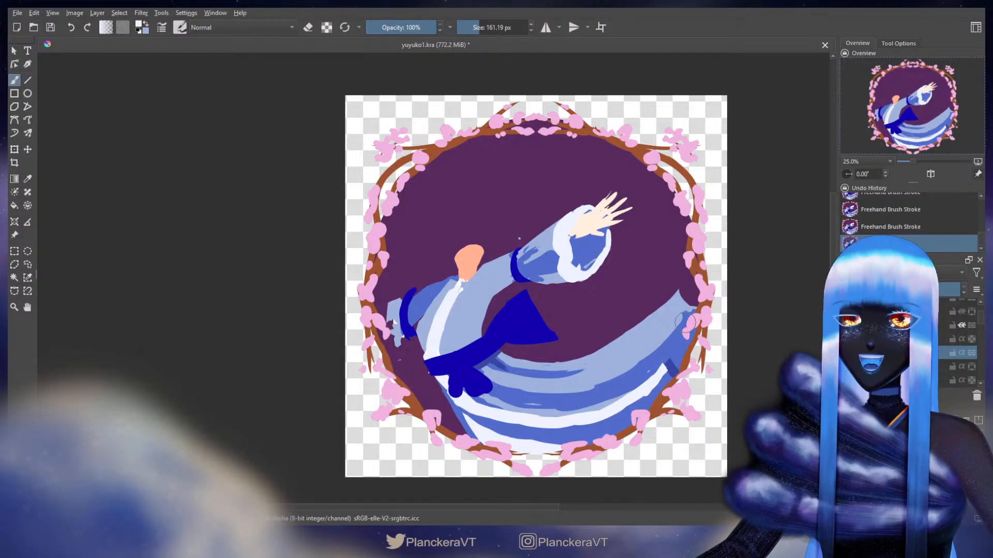
pyautogui.hotkey('ctrl', 't')
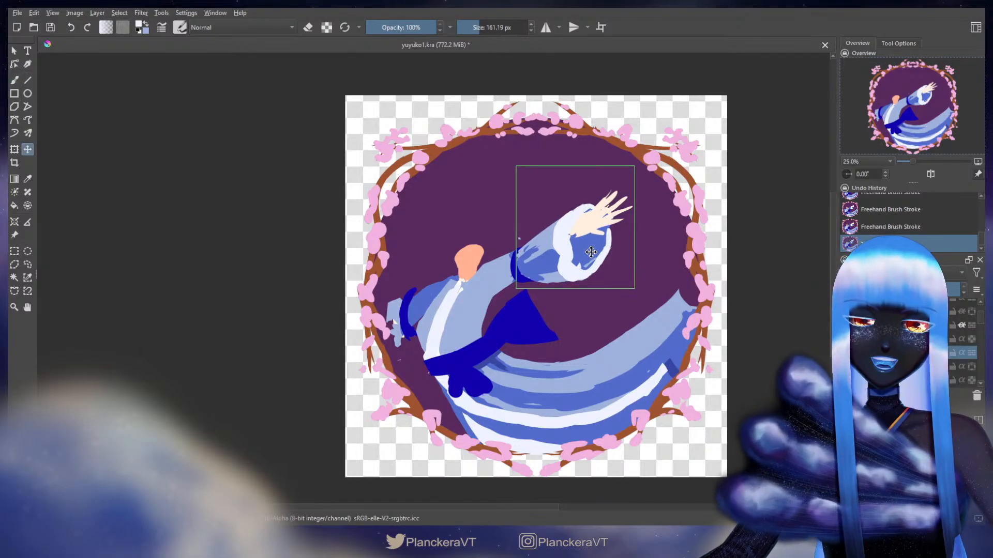
pyautogui.press('Return')
pyautogui.press('b')
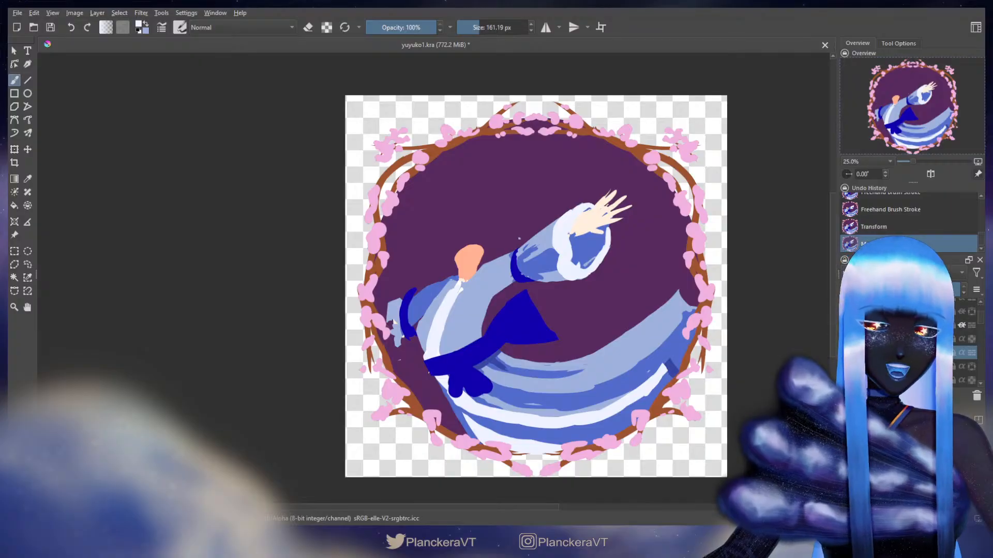
# Reshape the white cuff with a transform, pushing its left part further back over the sleeve
pyautogui.hotkey('ctrl', 't')
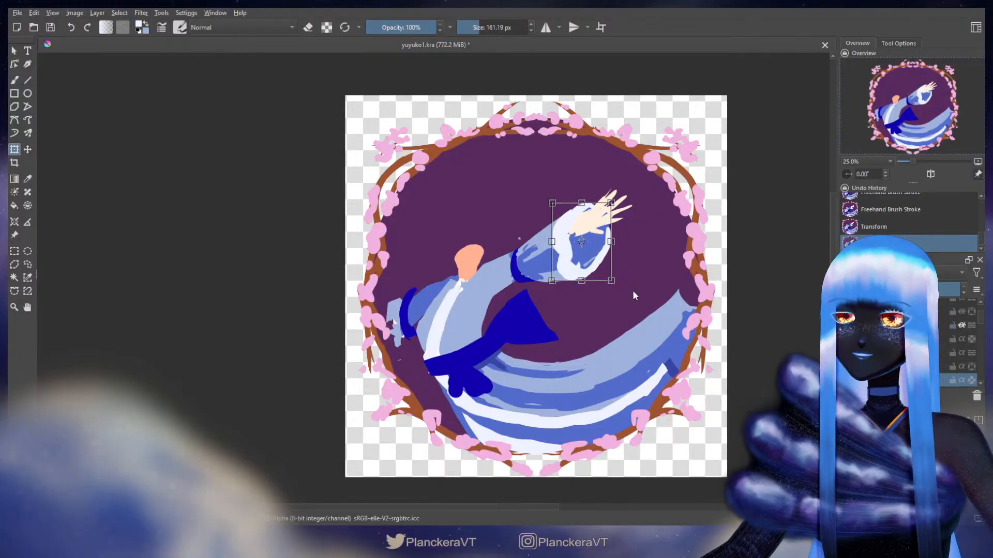
pyautogui.moveTo(585, 249)
pyautogui.mouseDown()
pyautogui.moveTo(529, 236)
pyautogui.moveTo(574, 245)
pyautogui.moveTo(552, 250)
pyautogui.moveTo(523, 228)
pyautogui.mouseUp()
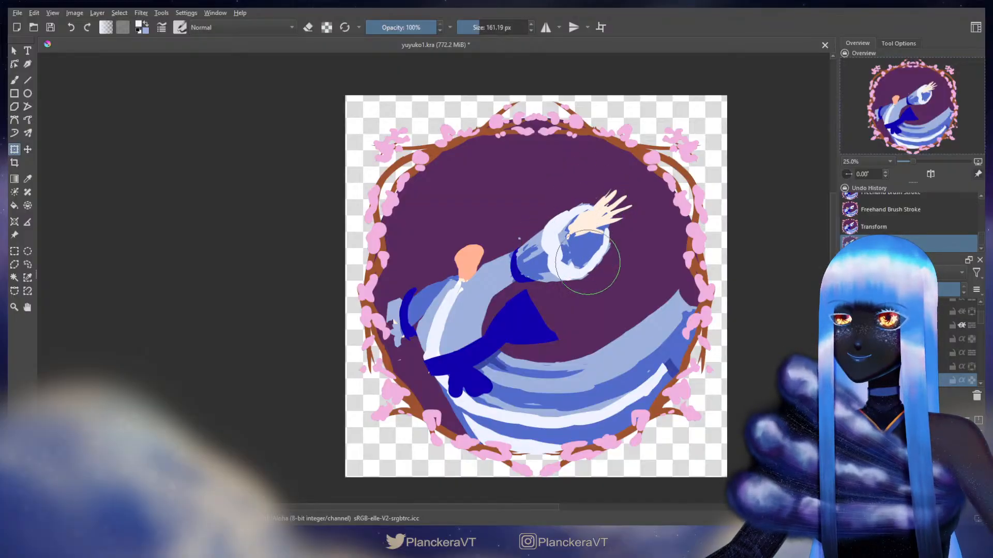
pyautogui.moveTo(587, 283); pyautogui.dragTo(547, 250)
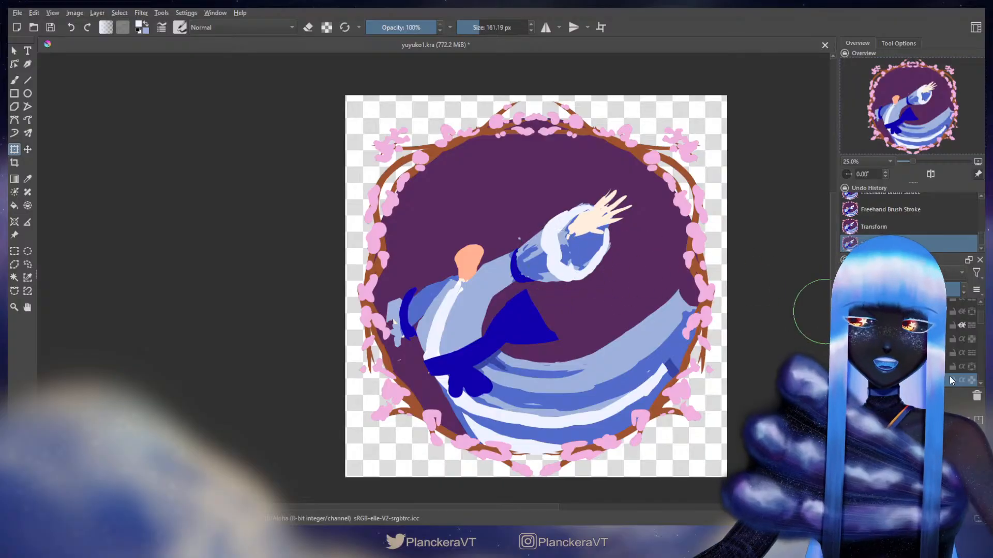
pyautogui.press('b')
# Erase the sleeve colour showing inside the reshaped cuff on the sleeve layer at 141.33 px
pyautogui.moveTo(978, 317); pyautogui.dragTo(980, 322)
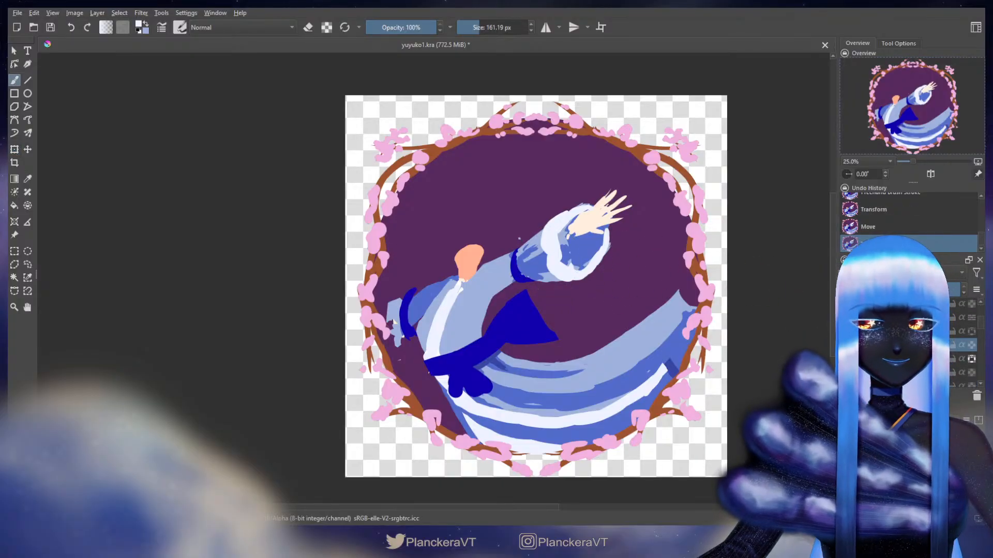
pyautogui.click(910, 359)
pyautogui.press('e')
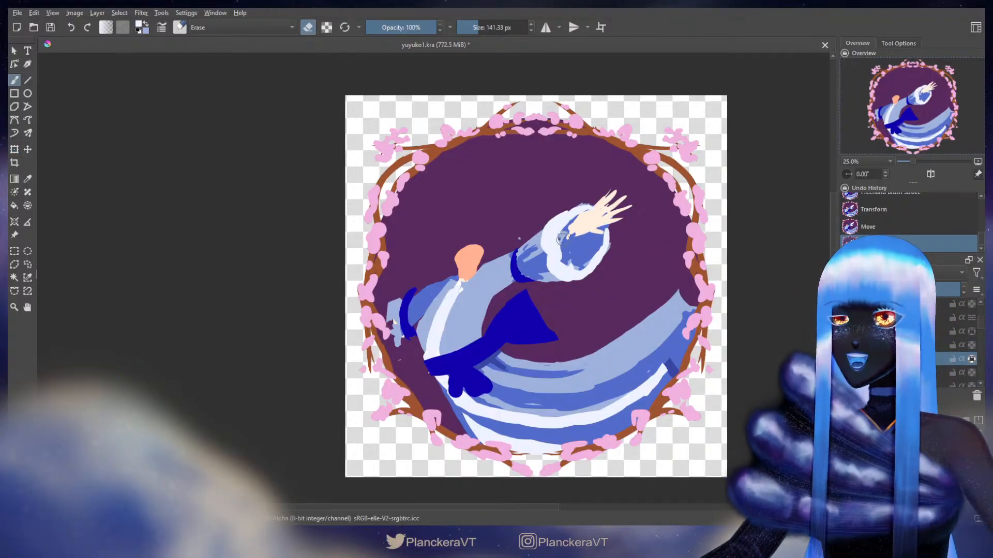
pyautogui.moveTo(569, 253); pyautogui.dragTo(613, 282)
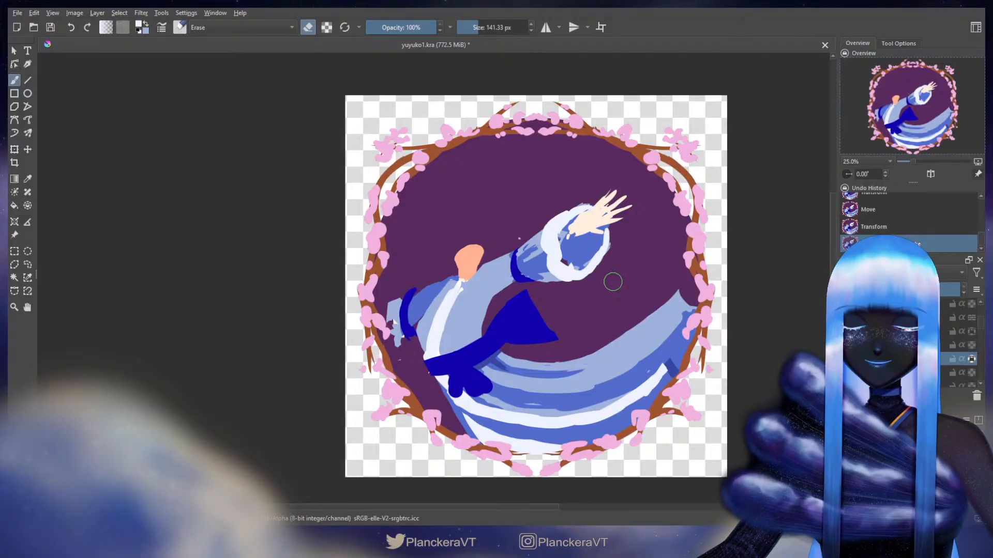
pyautogui.press('e')
# Fill the gap inside the cuff with the picked medium blue on the lining layer and erase the remaining sleeve colour there
pyautogui.scroll(-1, 977, 324)
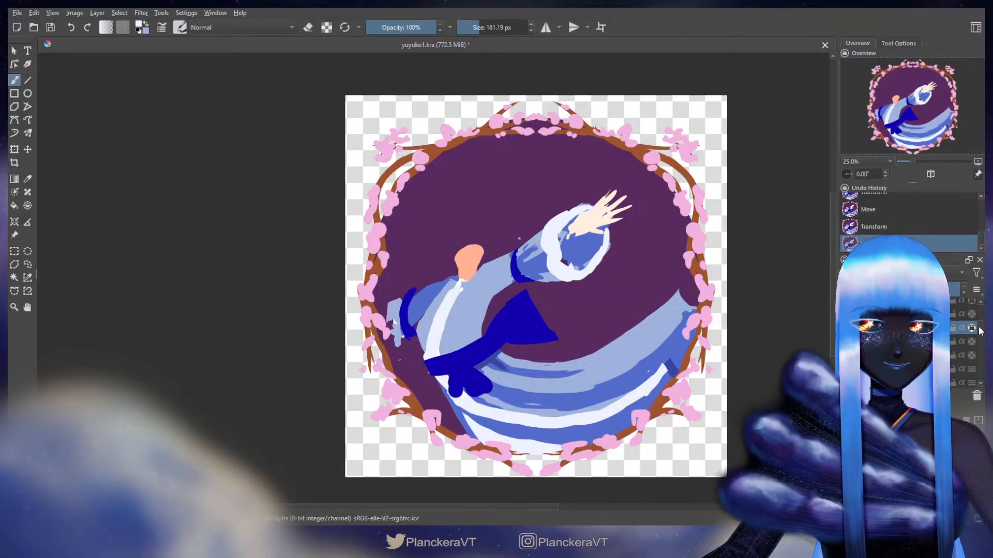
pyautogui.keyDown('ctrl'); pyautogui.click(566, 250); pyautogui.keyUp('ctrl')
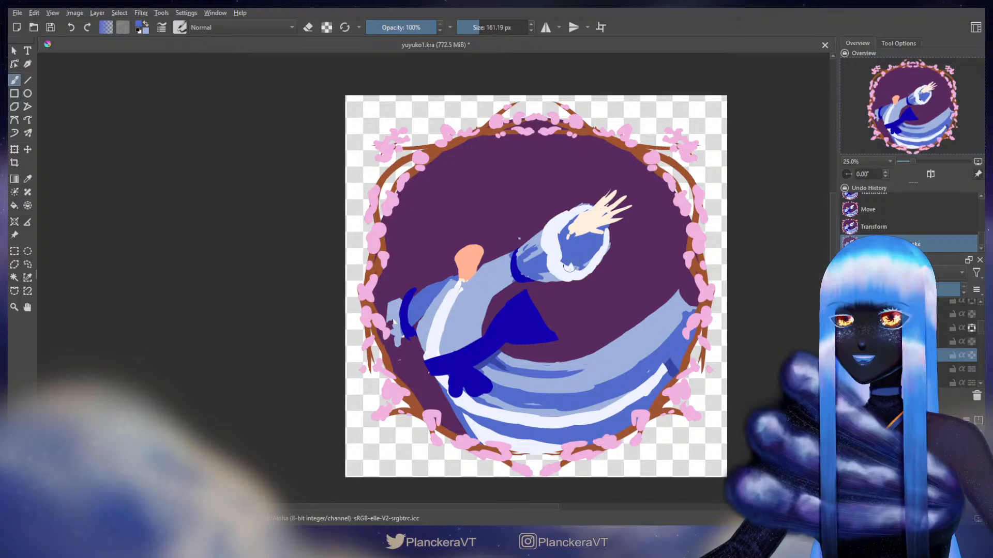
pyautogui.moveTo(569, 267); pyautogui.dragTo(578, 260)
pyautogui.click(954, 328)
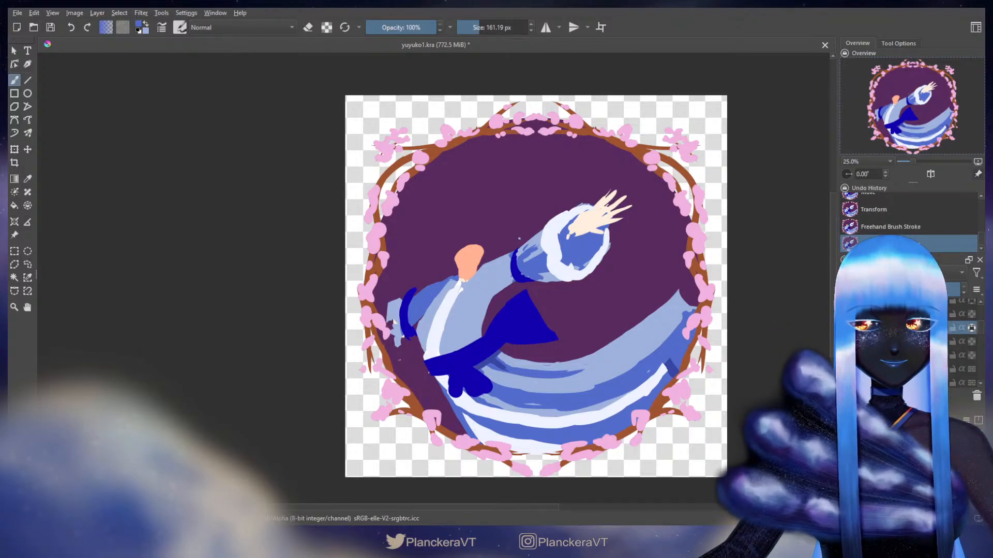
pyautogui.press('e')
pyautogui.moveTo(591, 257); pyautogui.dragTo(571, 269)
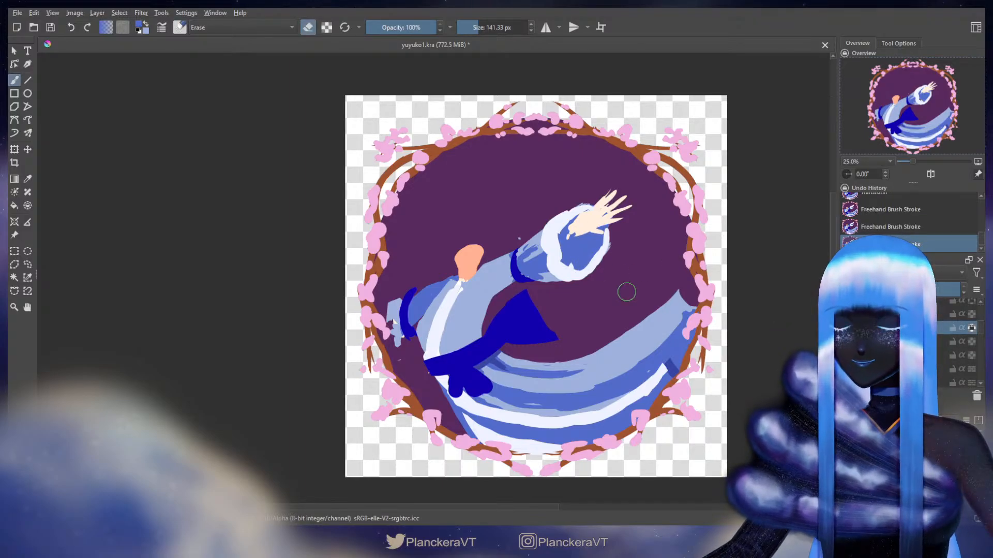
# Narrow the raised hand horizontally from its fingertip side with a transform on the hand layer
pyautogui.scroll(2, 981, 341)
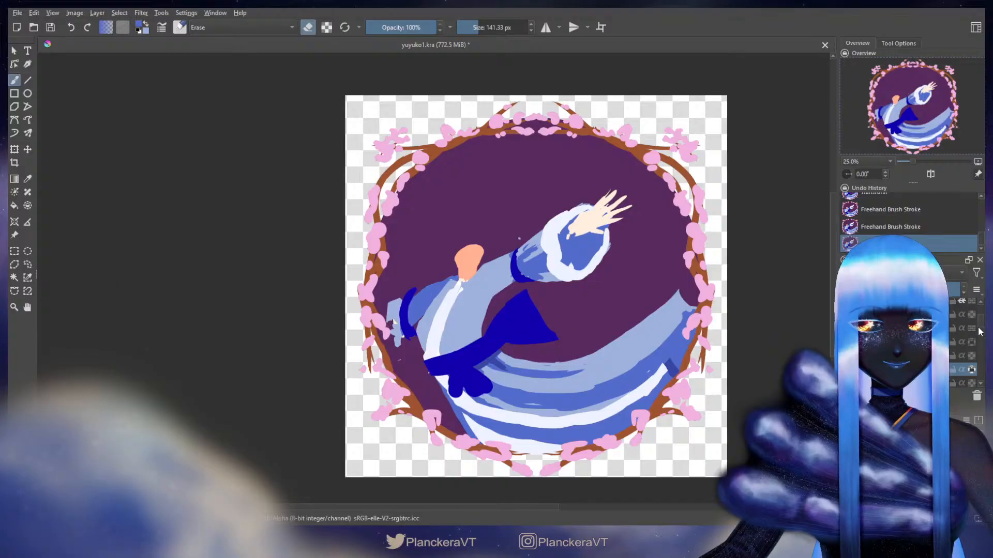
pyautogui.moveTo(984, 328); pyautogui.dragTo(983, 334)
pyautogui.click(966, 343)
pyautogui.press('e')
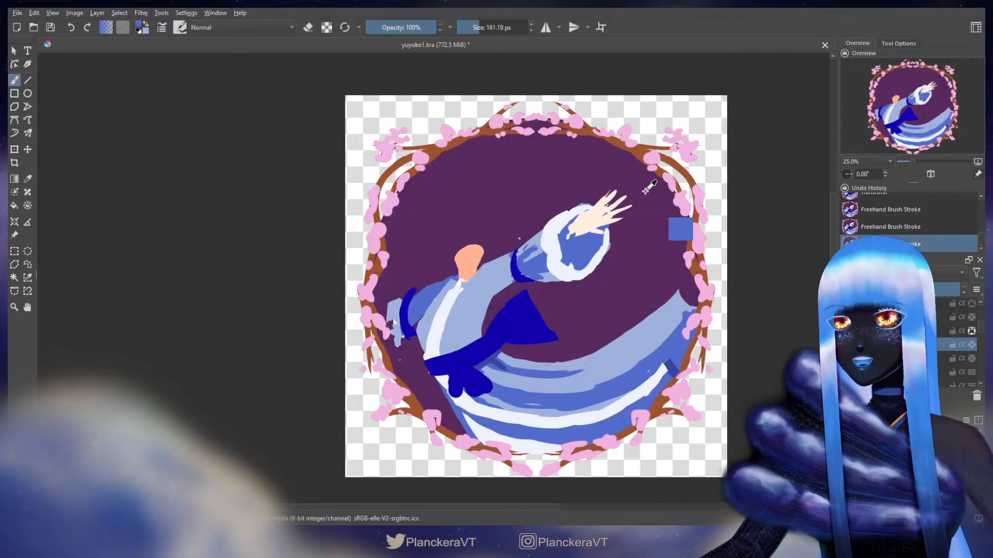
pyautogui.hotkey('ctrl', 't')
pyautogui.moveTo(634, 209); pyautogui.dragTo(621, 217)
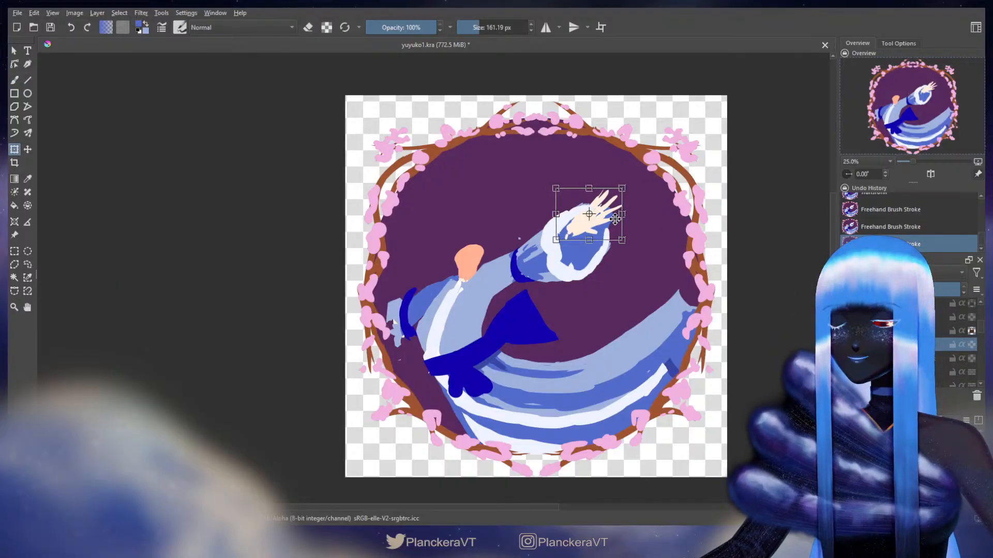
pyautogui.press('Return')
pyautogui.press('b')
# Extend the wrist into the sleeve with the hand's skin colour at 161.19 px and erase excess white cuff near the fingers at 141.33 px
pyautogui.press('d')
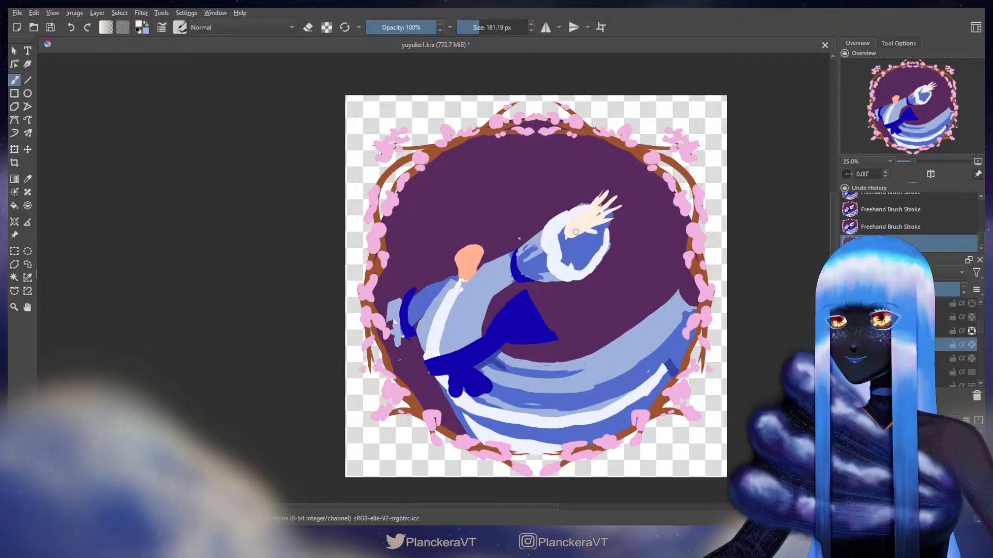
pyautogui.hotkey('ctrl', 'z')
pyautogui.moveTo(577, 219); pyautogui.dragTo(568, 238)
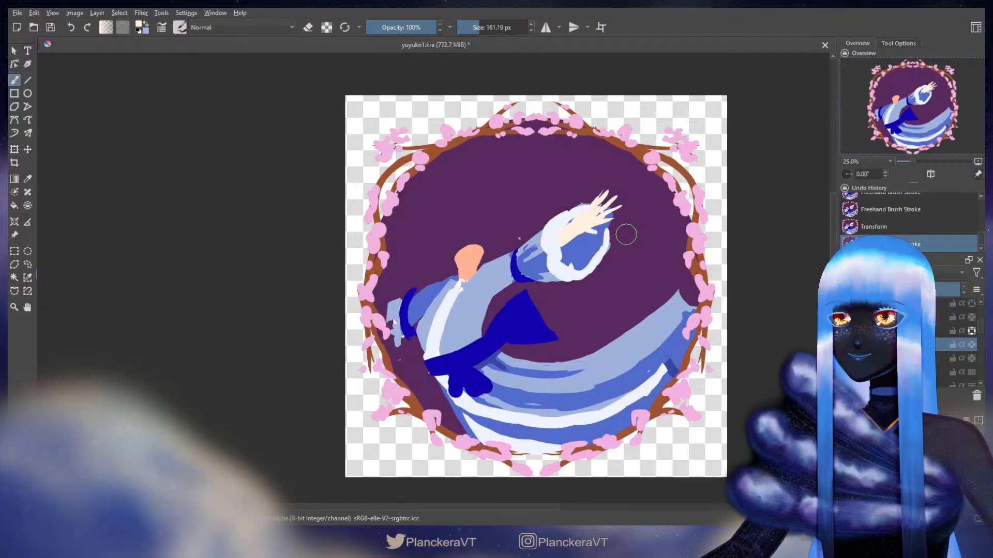
pyautogui.press('e')
pyautogui.press('[')
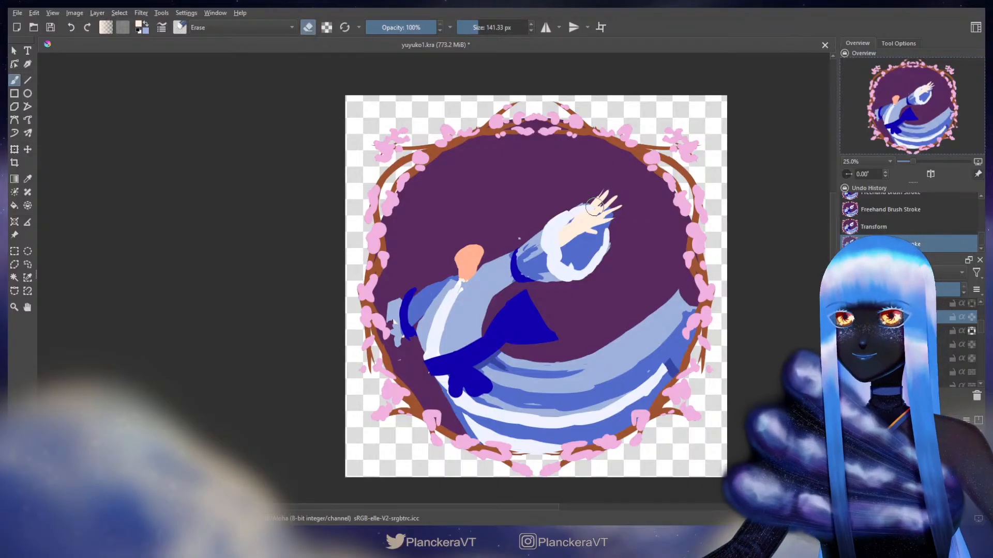
pyautogui.moveTo(593, 206)
pyautogui.mouseDown()
pyautogui.moveTo(571, 243)
pyautogui.moveTo(597, 224)
pyautogui.mouseUp()
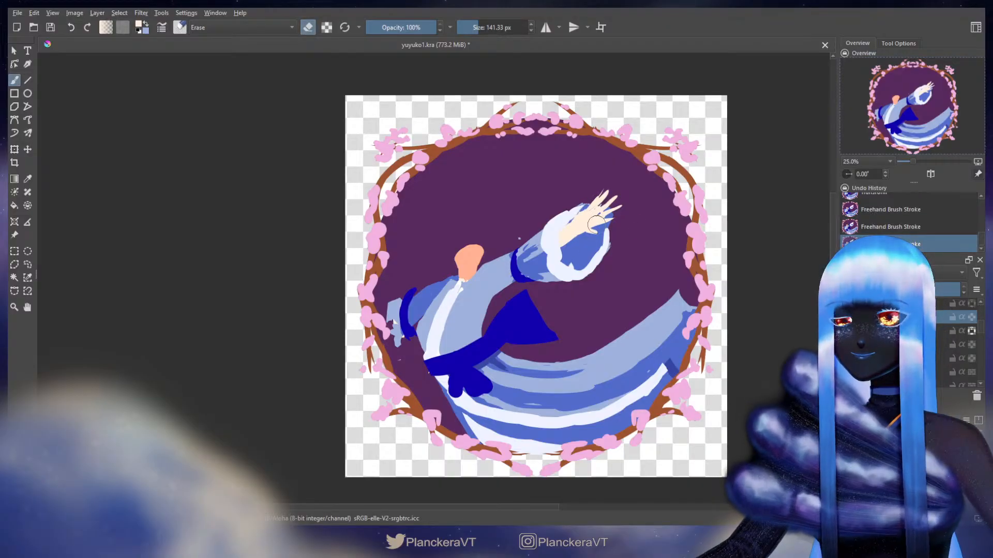
pyautogui.press('e')
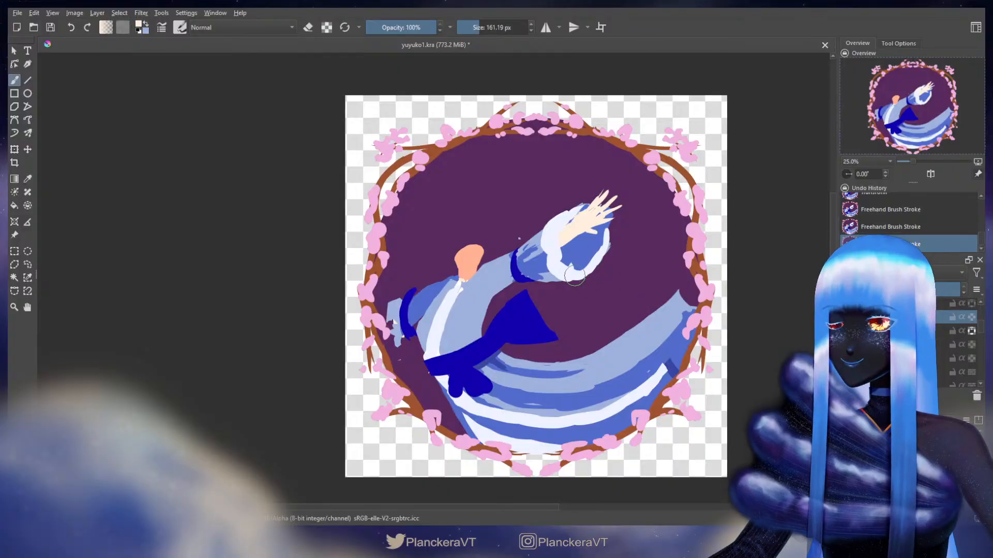
# Select the torso layer further down the stack and ready the eraser at 133.13 px beside the neck
pyautogui.moveTo(575, 275); pyautogui.dragTo(626, 292)
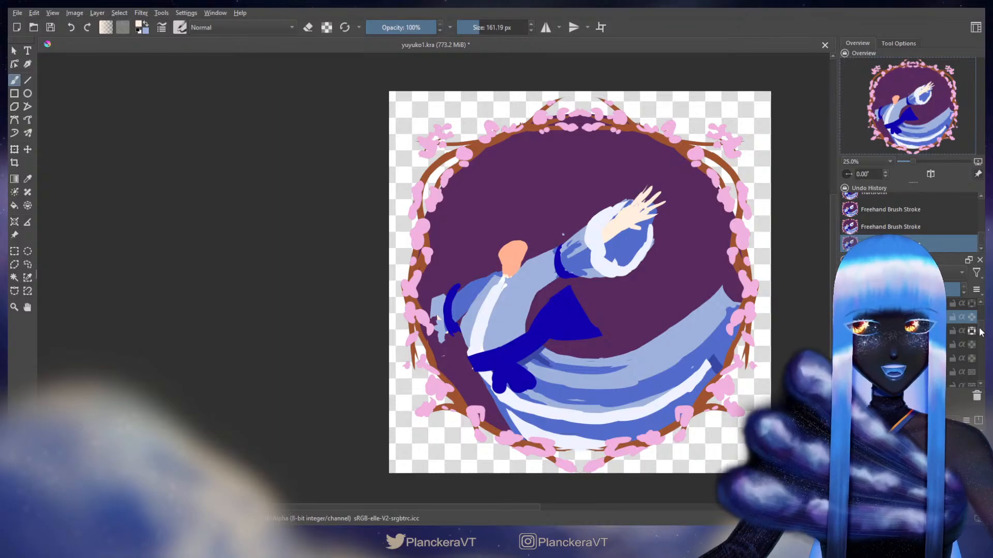
pyautogui.moveTo(979, 327); pyautogui.dragTo(980, 329)
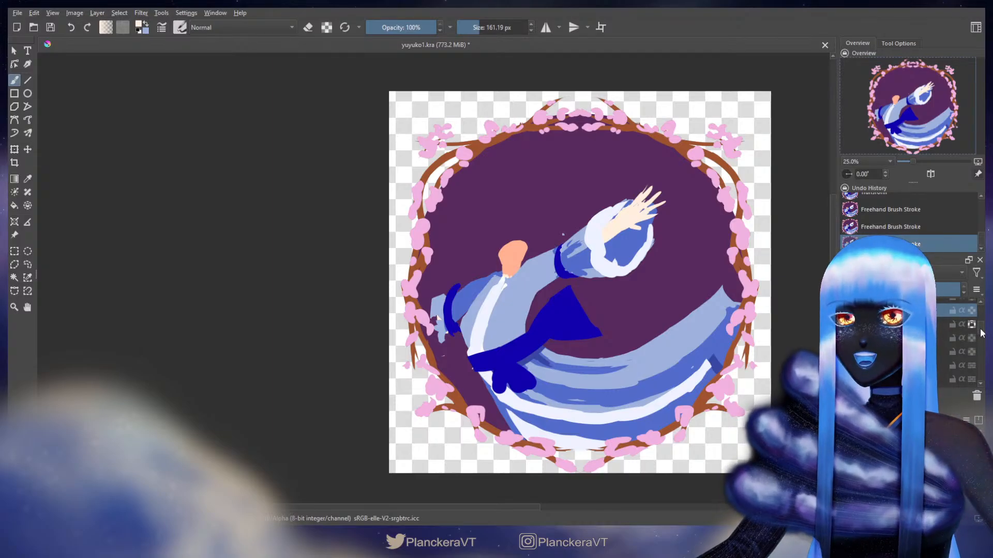
pyautogui.moveTo(980, 328); pyautogui.dragTo(981, 379)
pyautogui.click(963, 381)
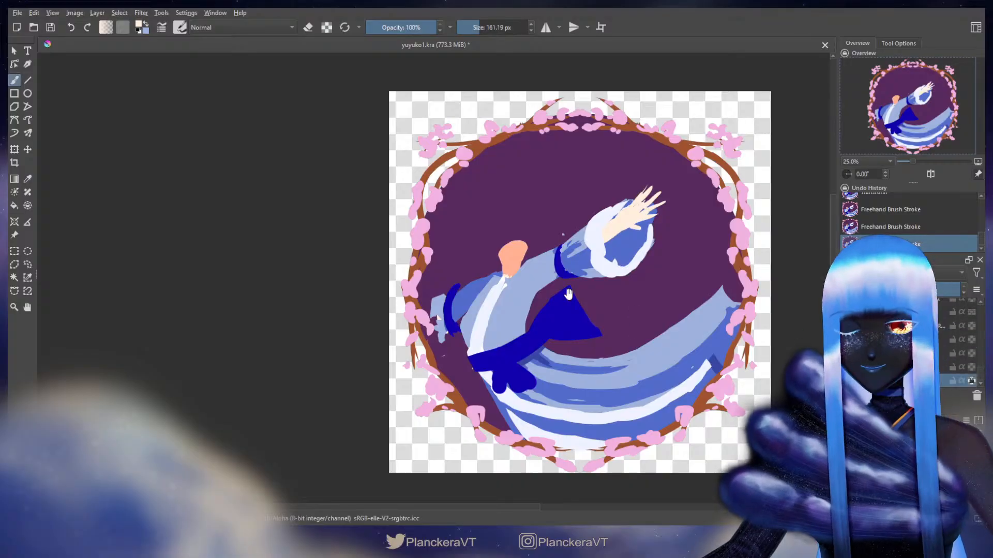
pyautogui.moveTo(568, 294); pyautogui.dragTo(636, 297)
pyautogui.press('e')
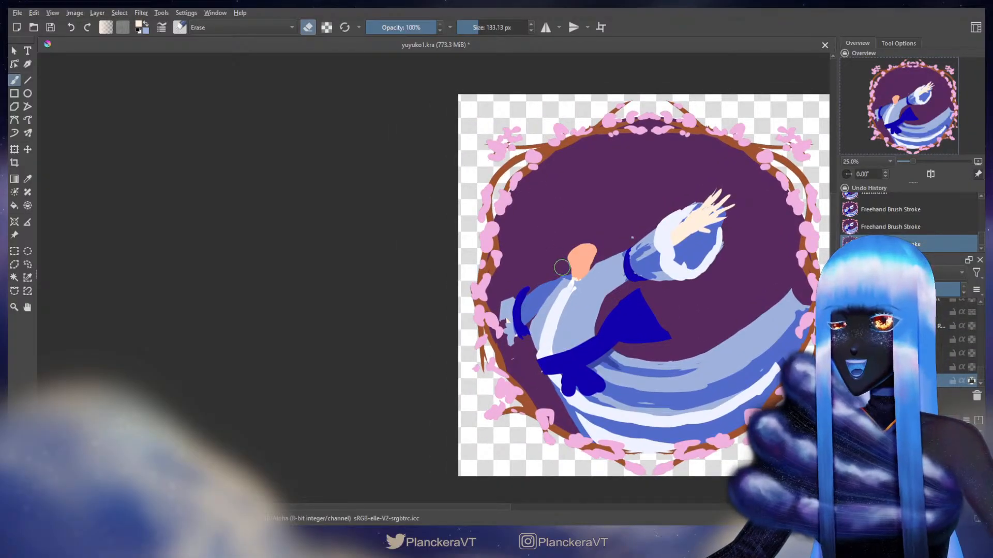
# Undo the last eraser stroke and erase stray paint around the far shoulder beside the neck with a 122.36 px eraser
pyautogui.press('[')
pyautogui.hotkey('ctrl', 'z')
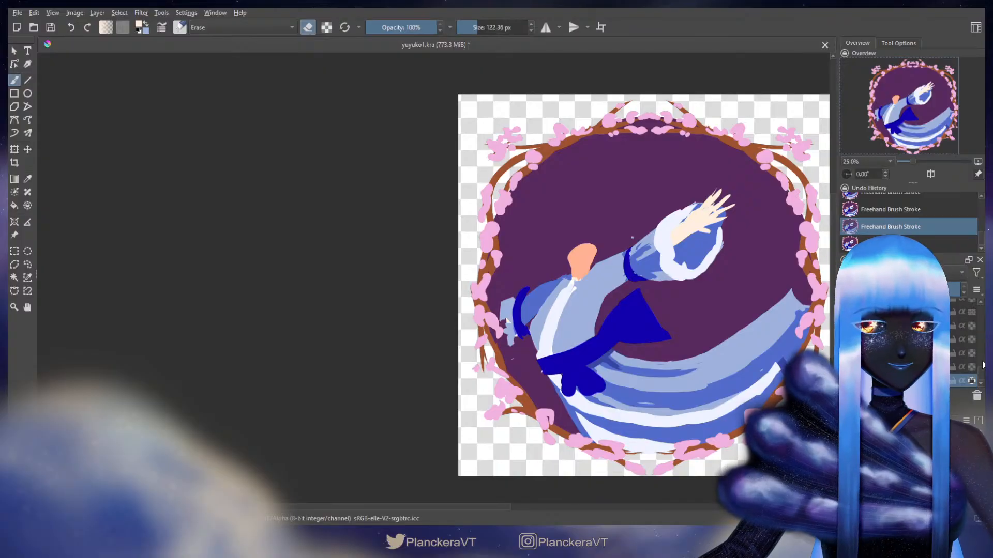
pyautogui.click(961, 347)
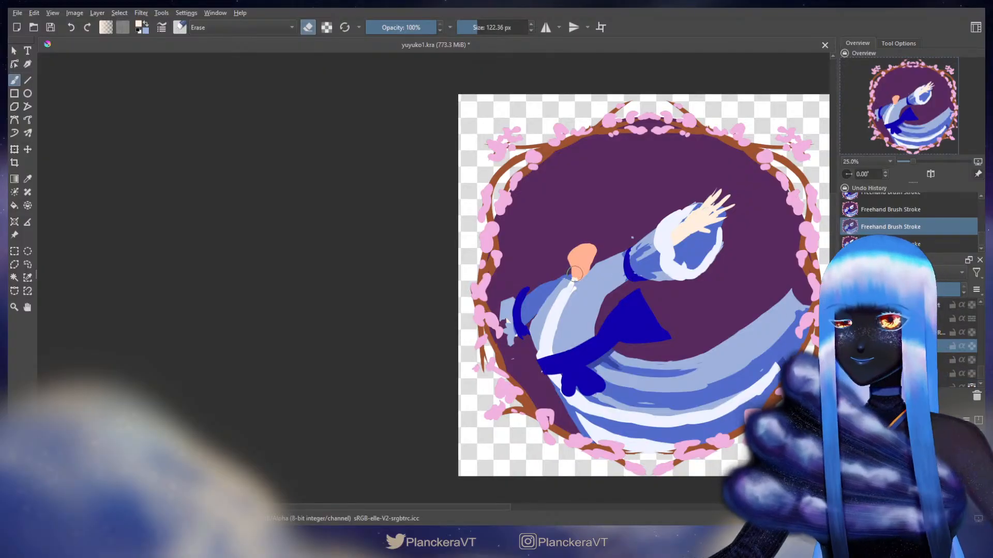
pyautogui.click(574, 273)
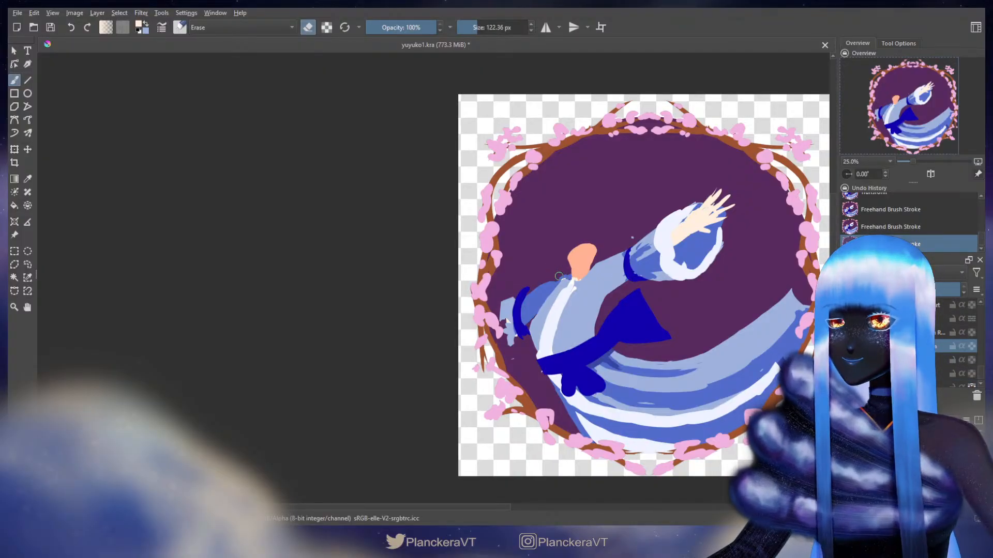
pyautogui.click(559, 276)
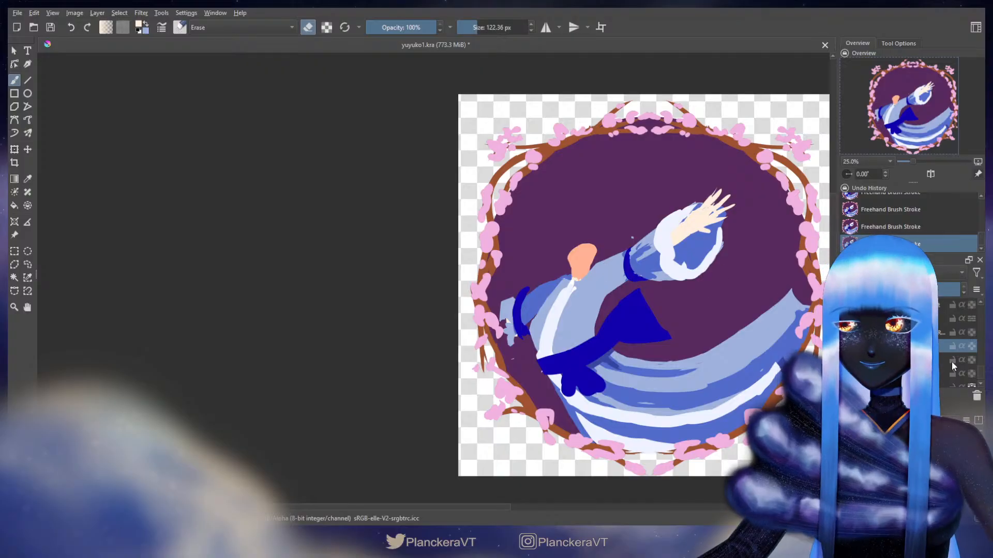
# Clear the lower sleeve layer, then erase along the upper edge of the far shoulder on the shoulder's layer
pyautogui.click(946, 373)
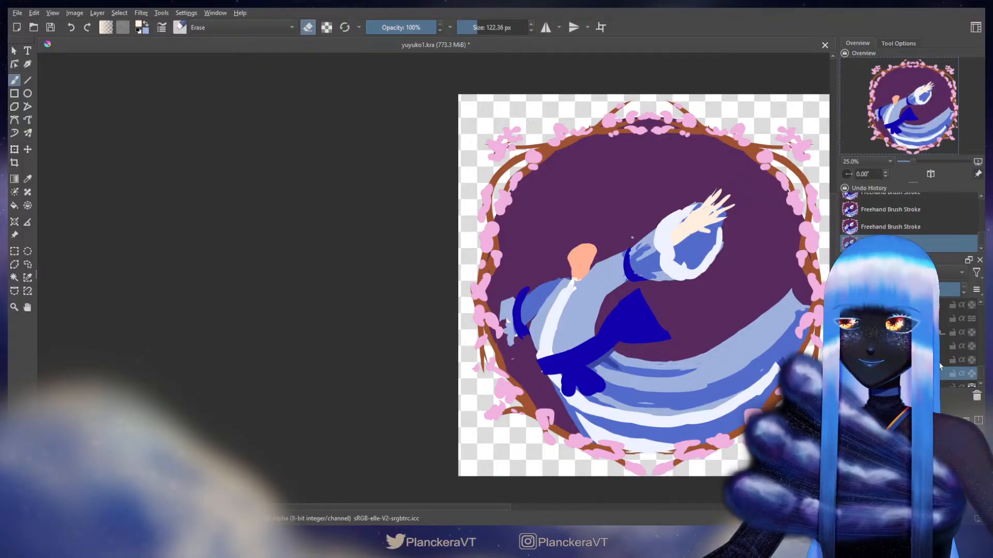
pyautogui.click(945, 346)
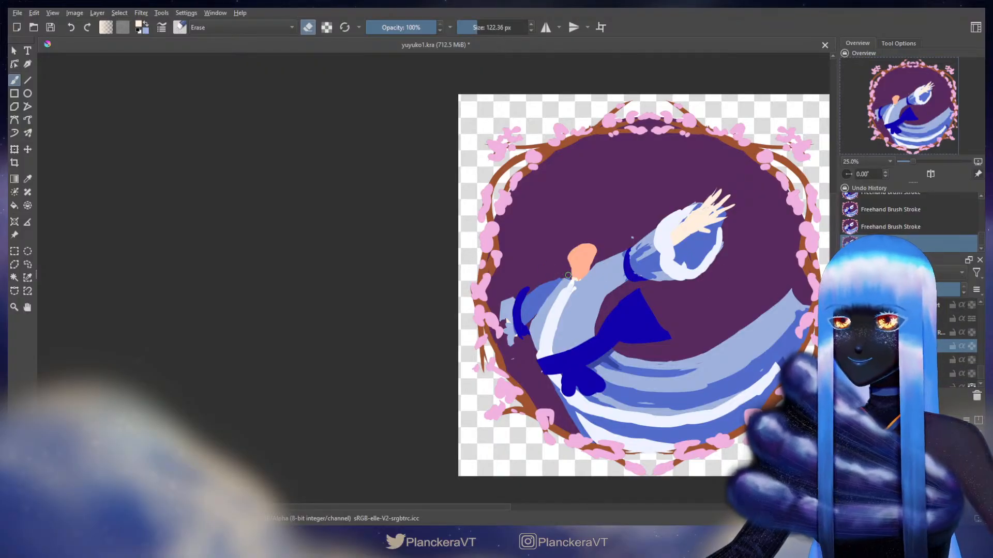
pyautogui.moveTo(568, 276); pyautogui.dragTo(541, 285)
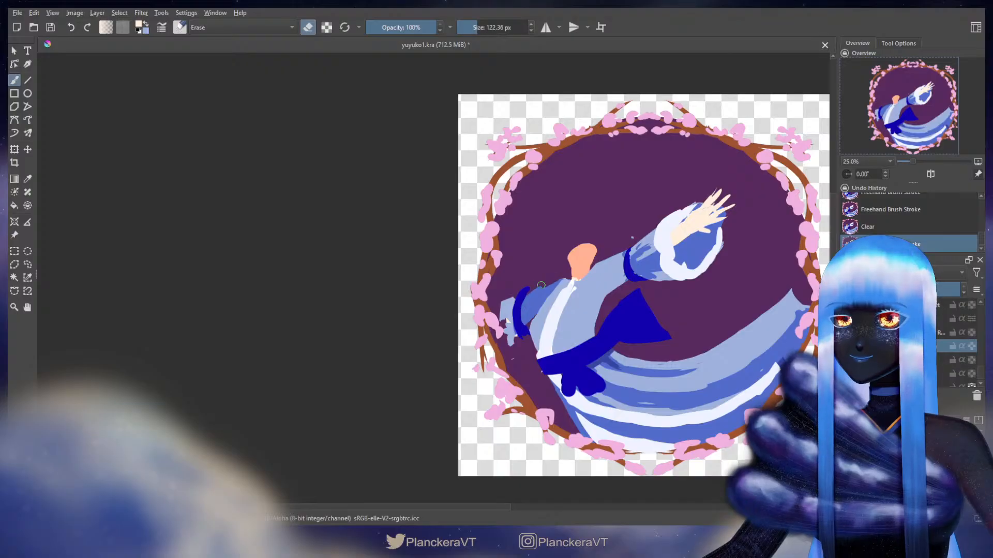
# Sample the far sleeve's medium blue and paint over the gap beside the white collar with a 161.19 px brush
pyautogui.press('e')
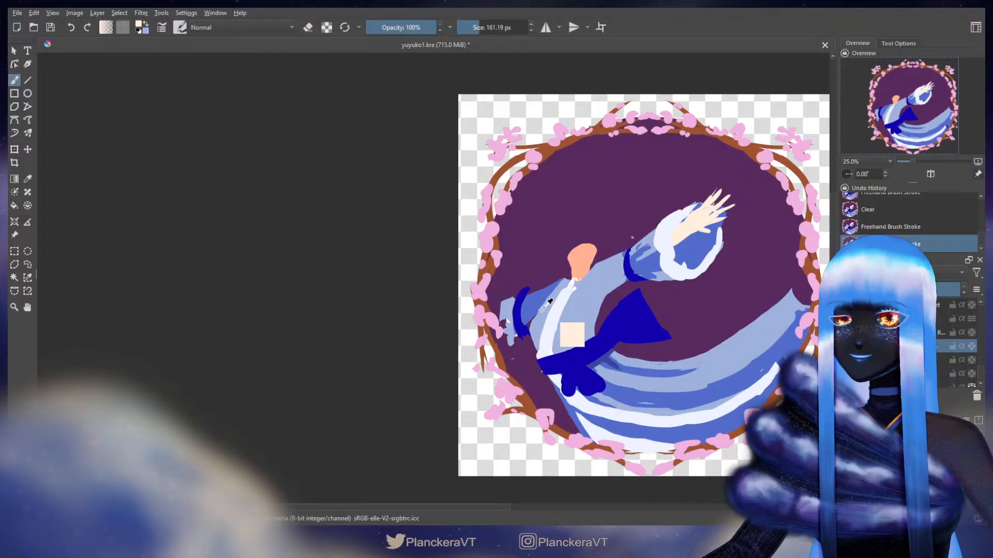
pyautogui.keyDown('ctrl'); pyautogui.click(550, 301); pyautogui.keyUp('ctrl')
pyautogui.moveTo(569, 311); pyautogui.dragTo(592, 334)
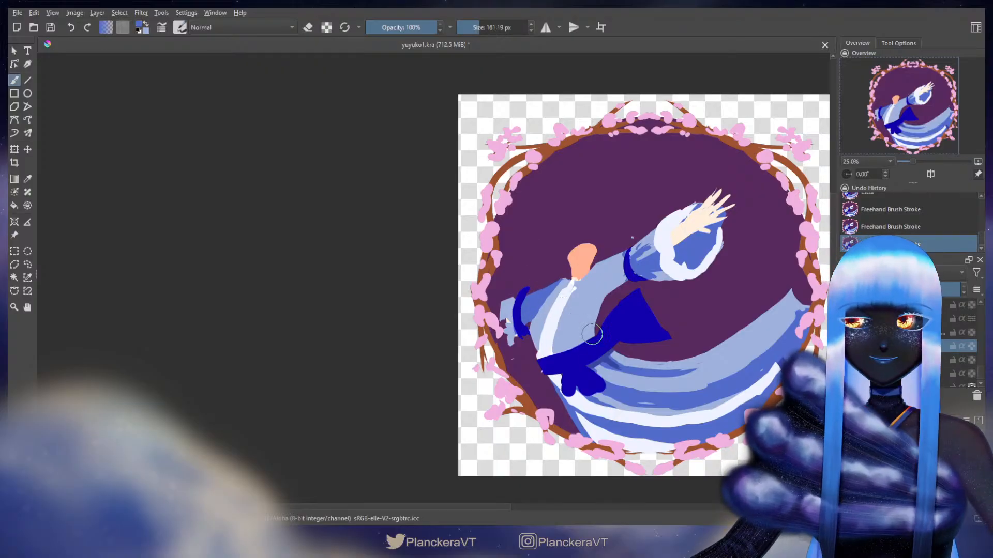
# Replace the dark blue band on the far sleeve with a newly painted oval ring and trim its edge with the eraser
pyautogui.keyDown('ctrl'); pyautogui.click(517, 308); pyautogui.keyUp('ctrl')
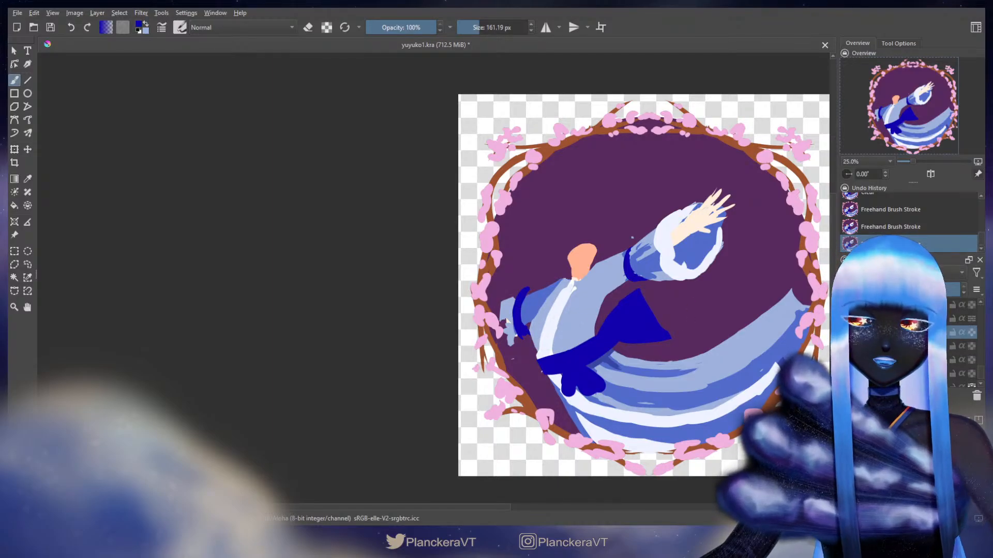
pyautogui.moveTo(520, 289); pyautogui.dragTo(522, 336)
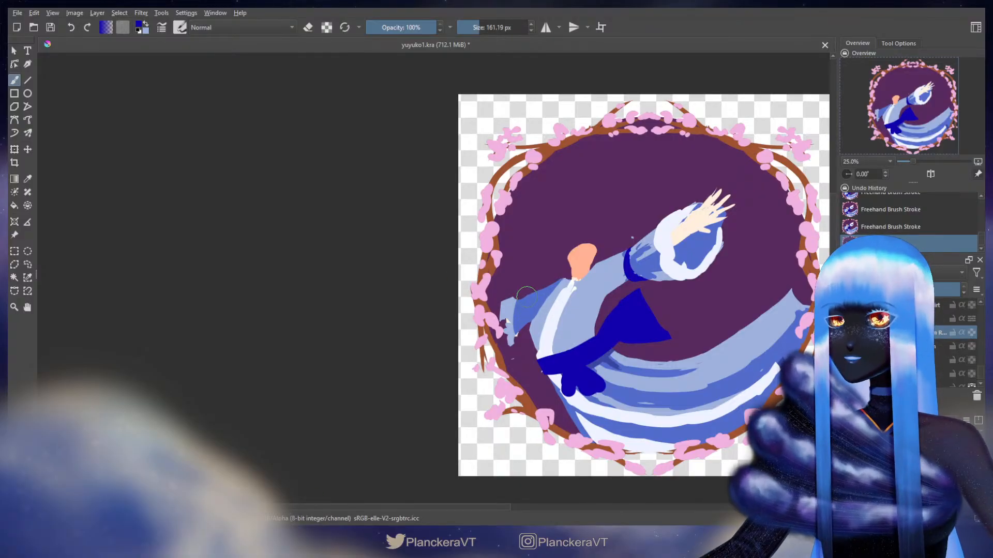
pyautogui.moveTo(526, 297); pyautogui.dragTo(530, 329)
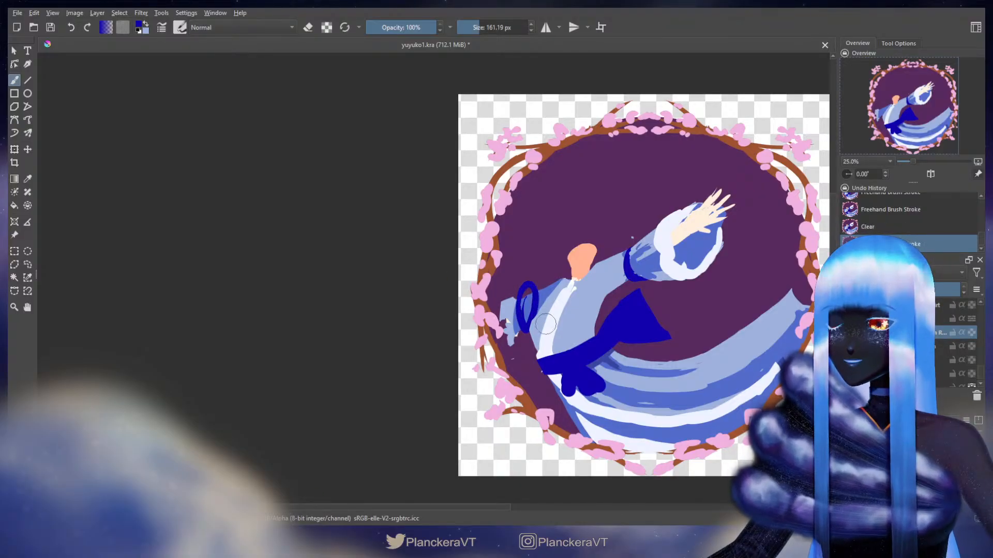
pyautogui.press('e')
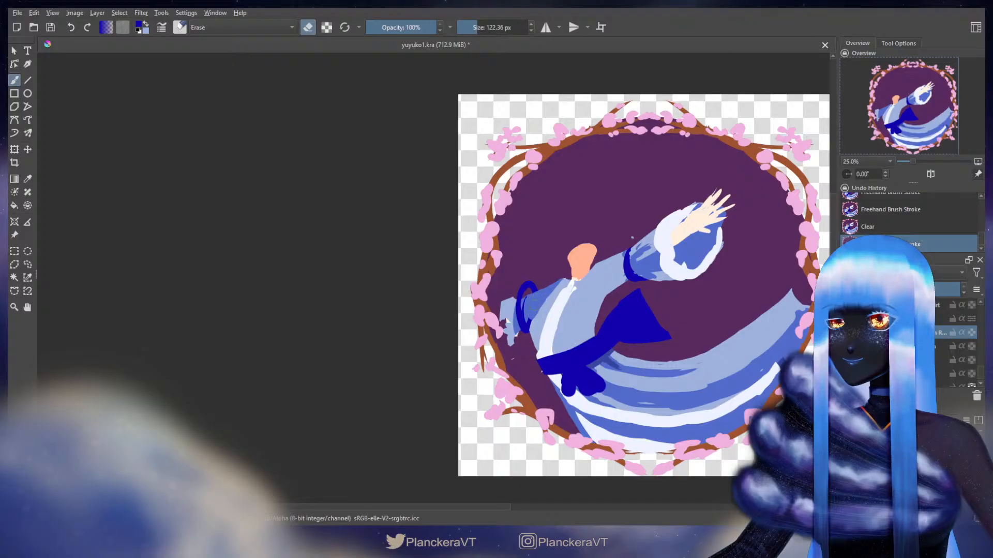
pyautogui.press('e')
# Scale the dark blue ring down with the Transform tool so it fits the width of the far sleeve
pyautogui.hotkey('ctrl', 't')
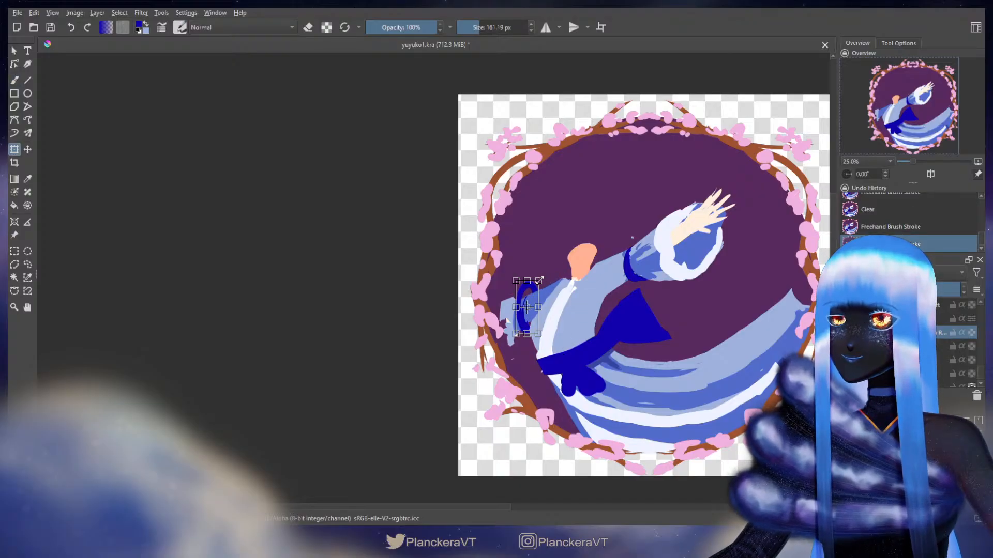
pyautogui.moveTo(539, 281); pyautogui.dragTo(527, 302)
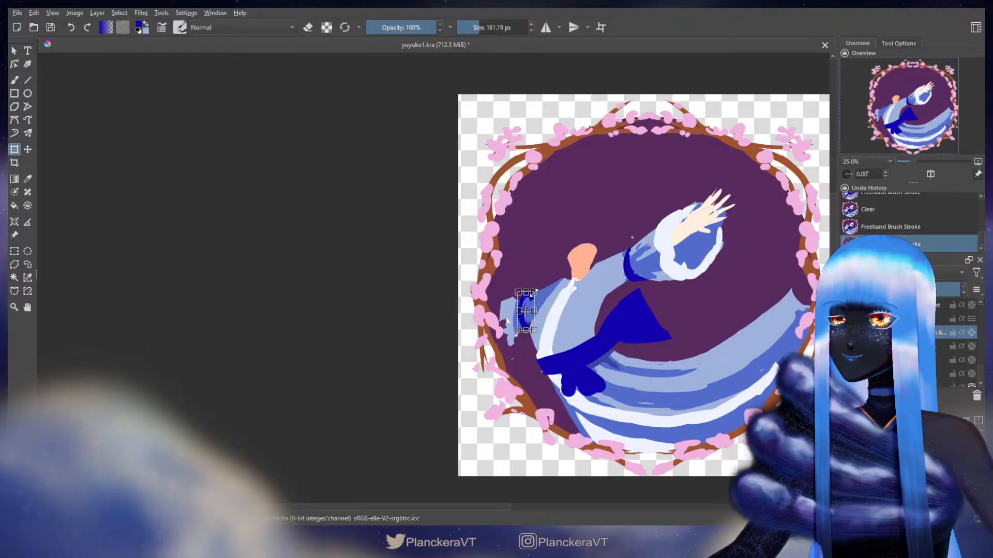
pyautogui.press('Return')
pyautogui.click(532, 297)
pyautogui.hotkey('ctrl', 'z')
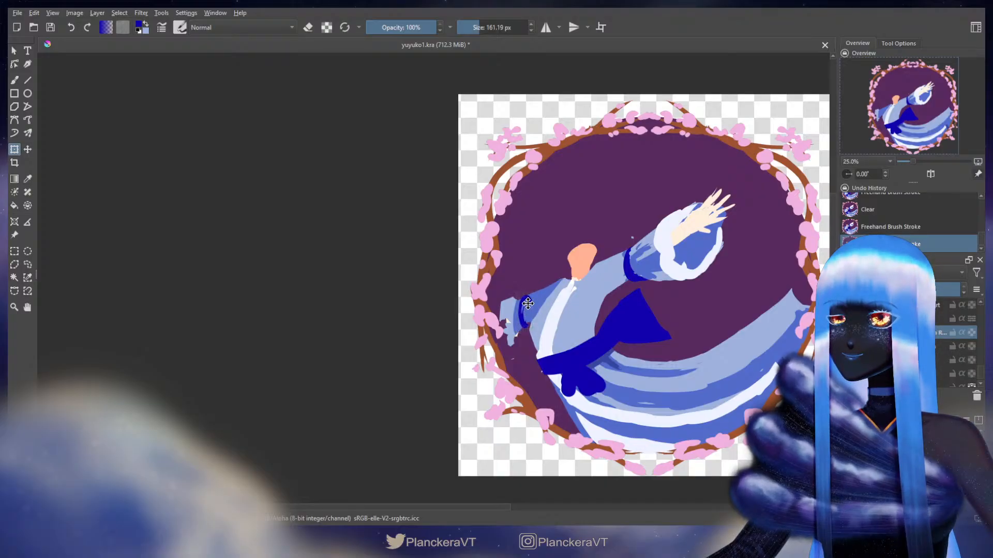
pyautogui.click(528, 303)
# Erase the ring's excess outer side, then touch up the remaining dark blue band on the far sleeve with a 143.99 px brush
pyautogui.press('b')
pyautogui.press('e')
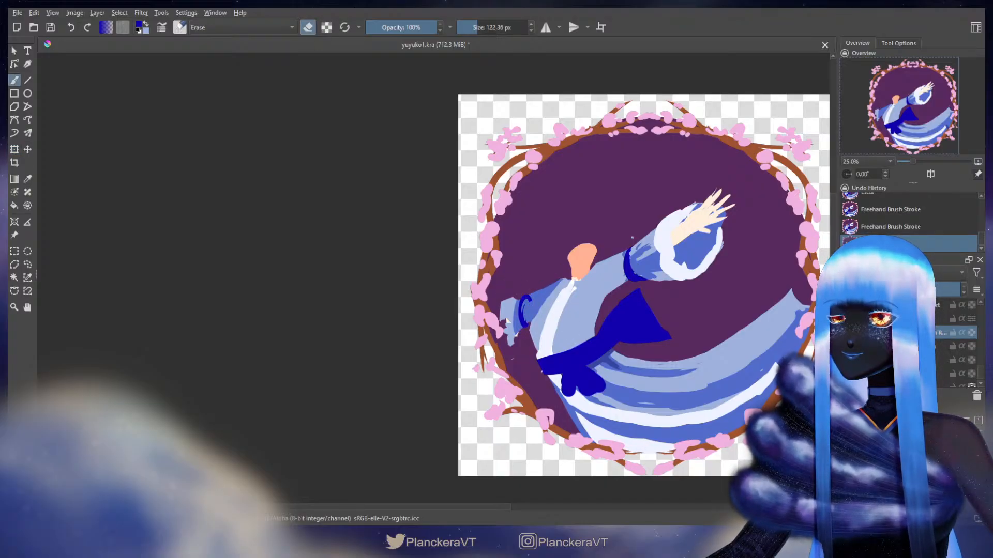
pyautogui.moveTo(533, 297); pyautogui.dragTo(538, 292)
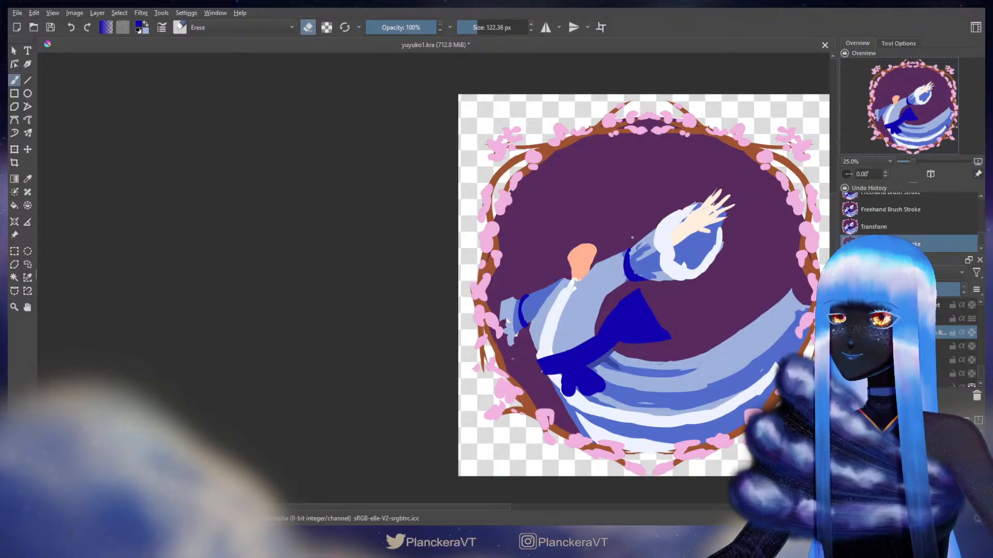
pyautogui.moveTo(594, 354); pyautogui.dragTo(591, 357)
pyautogui.press('e')
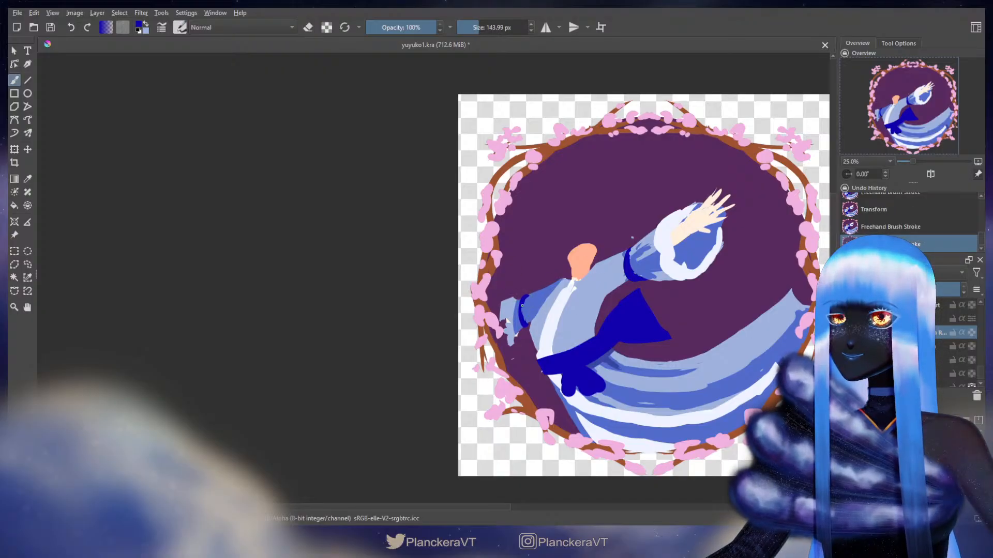
pyautogui.moveTo(521, 314); pyautogui.dragTo(525, 325)
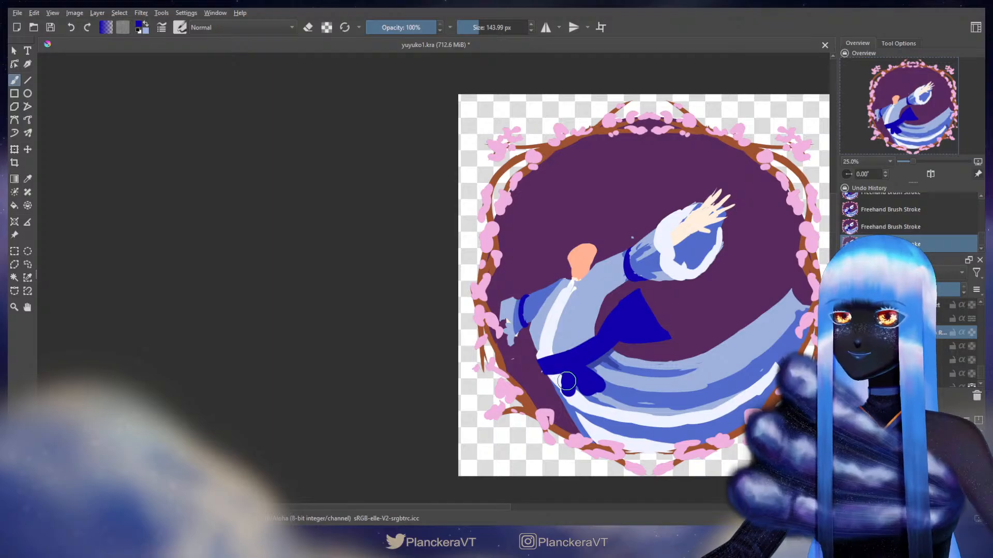
# Thin the dark blue band on the raised arm by erasing part of it on its own layer
pyautogui.moveTo(979, 370); pyautogui.dragTo(977, 359)
pyautogui.click(902, 317)
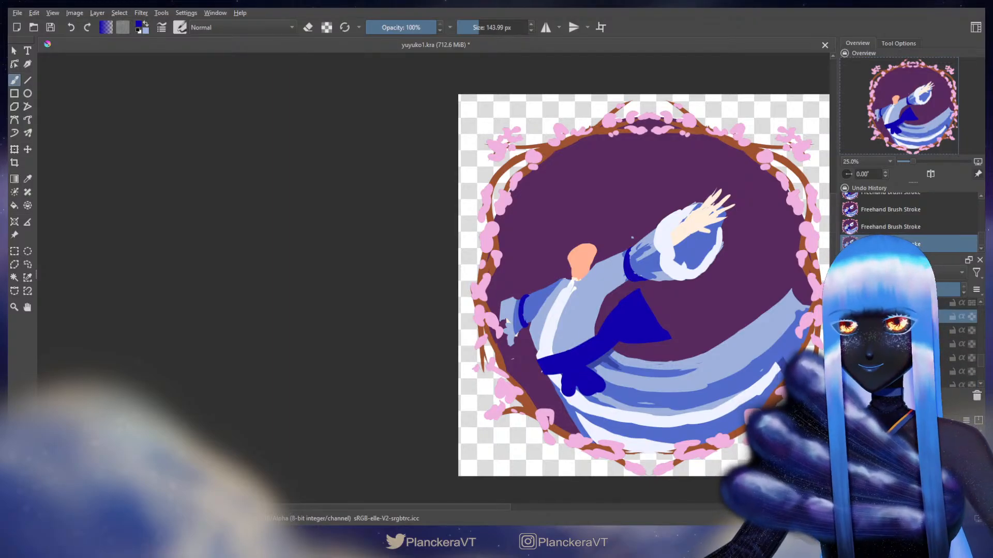
pyautogui.press('e')
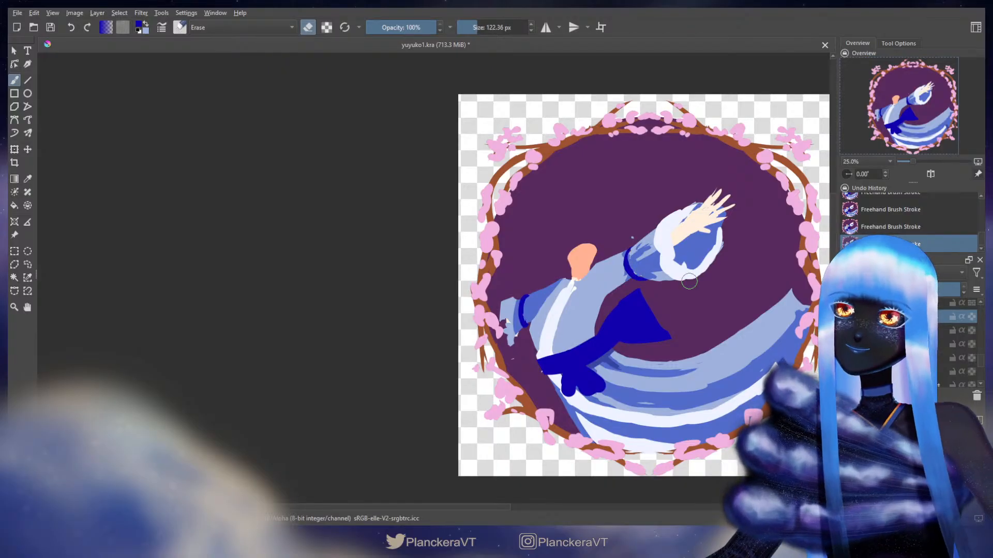
pyautogui.press('e')
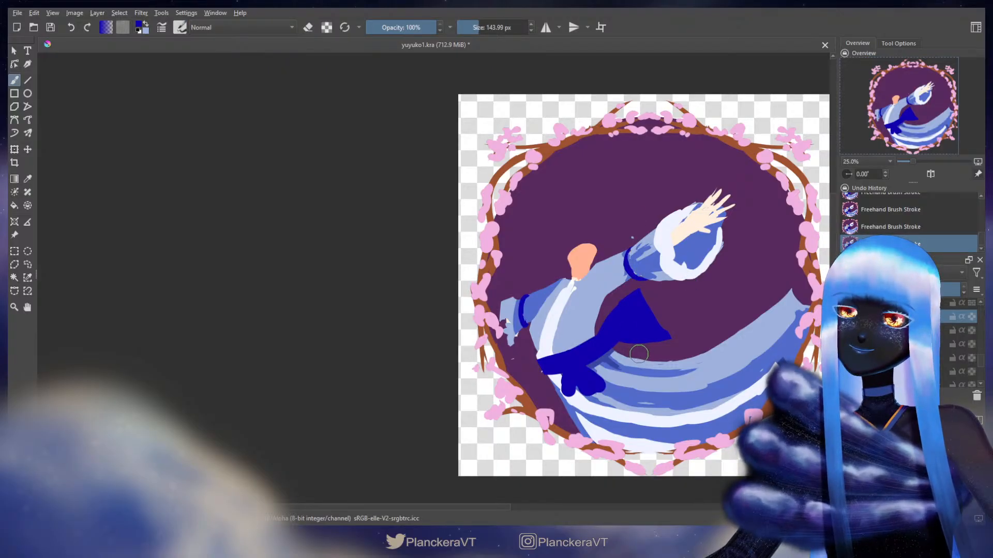
# Move the raised arm's dark blue band slightly toward the shoulder with the Move tool
pyautogui.press('t')
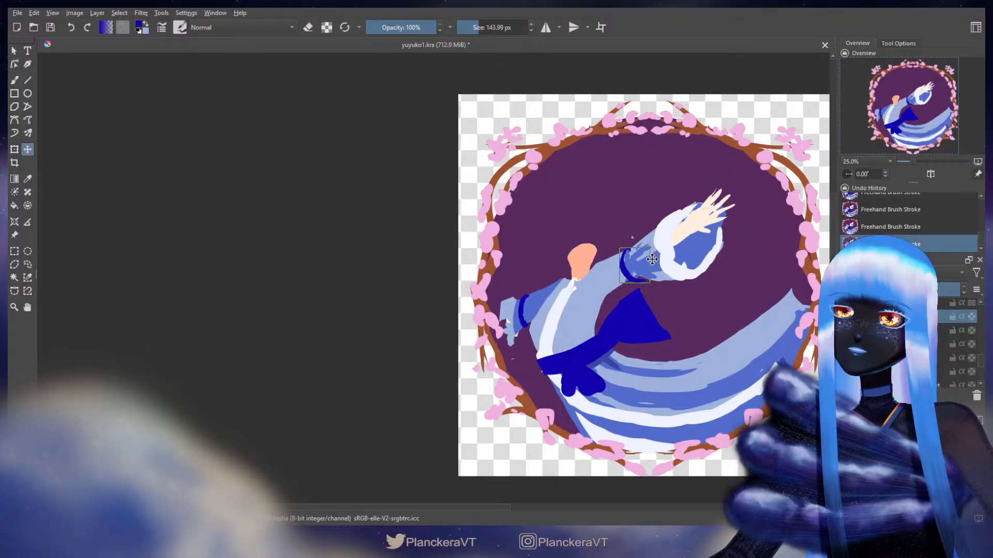
pyautogui.moveTo(652, 259); pyautogui.dragTo(651, 260)
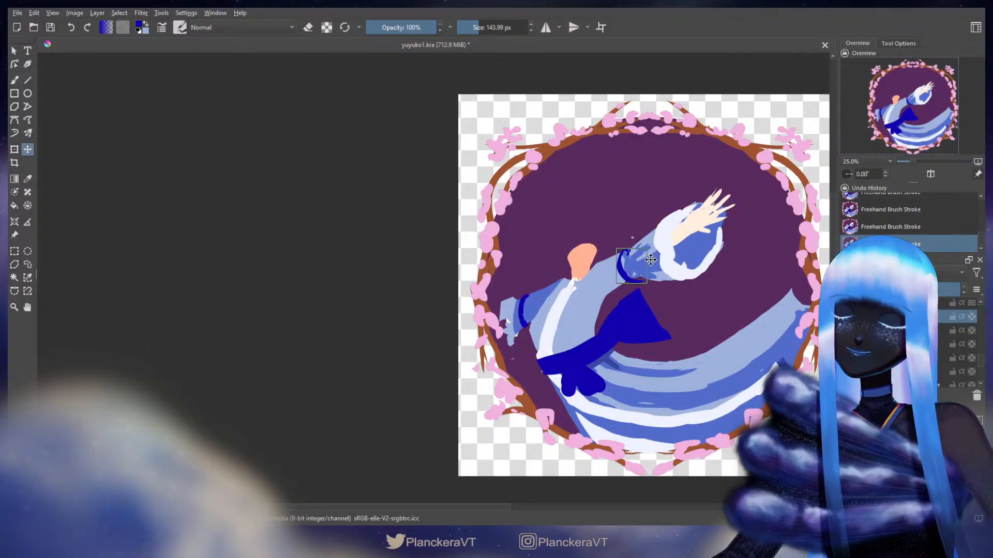
pyautogui.press('b')
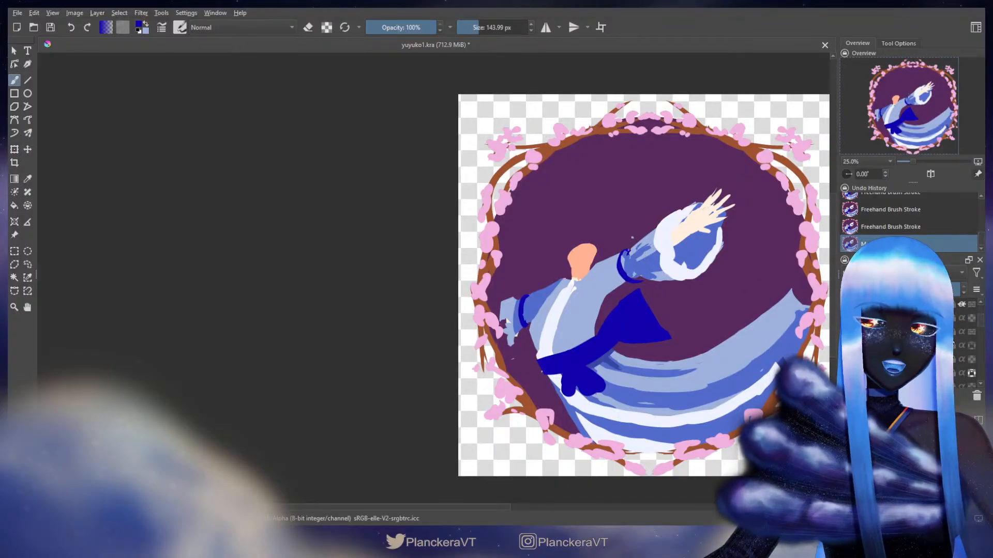
# Enlarge the raised forearm, cuff and hand together and shift them back over the dark blue band
pyautogui.hotkey('ctrl', 't')
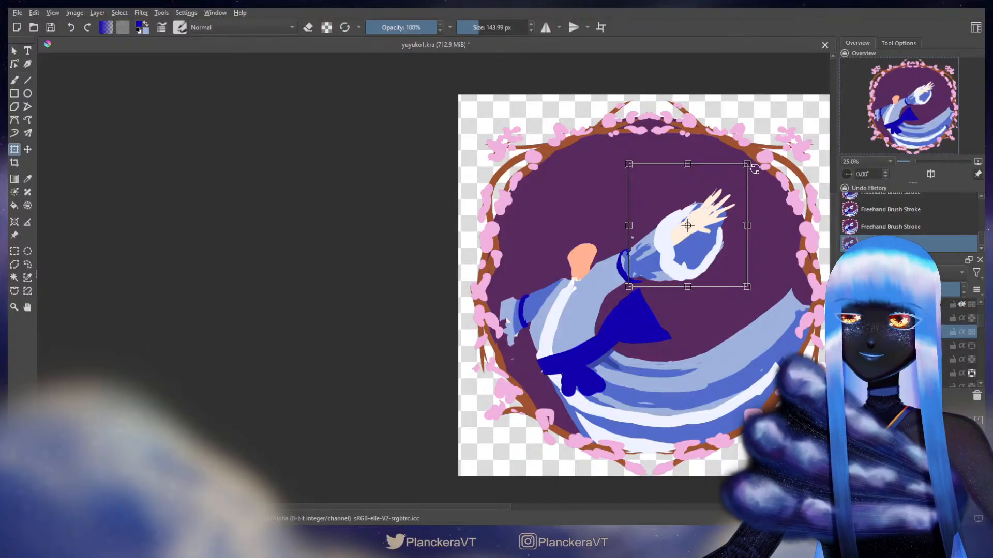
pyautogui.moveTo(748, 164); pyautogui.dragTo(763, 147)
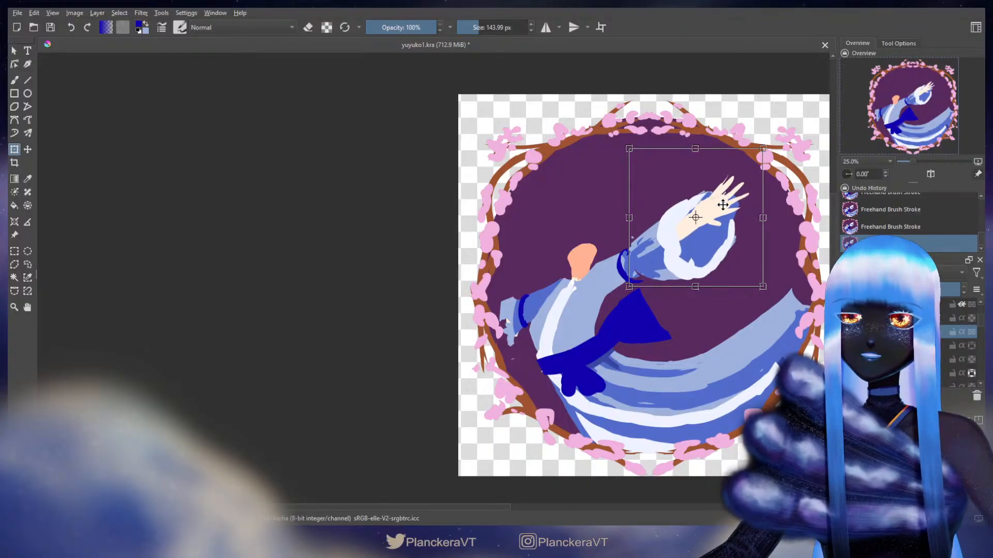
pyautogui.moveTo(664, 252); pyautogui.dragTo(657, 255)
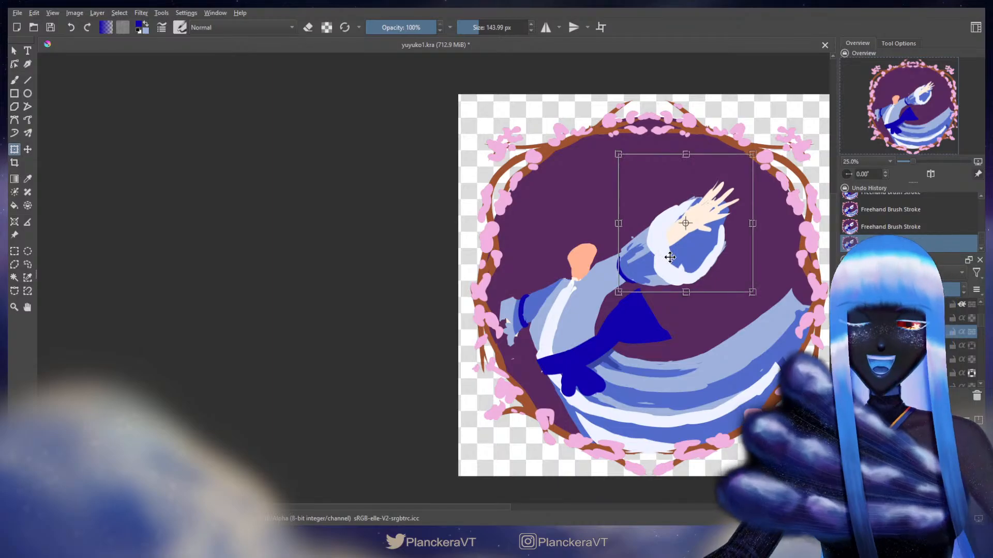
pyautogui.press('b')
# Distort the raised forearm, cuff and hand by pulling the outer corners apart so the arm widens toward the hand
pyautogui.hotkey('ctrl', 't')
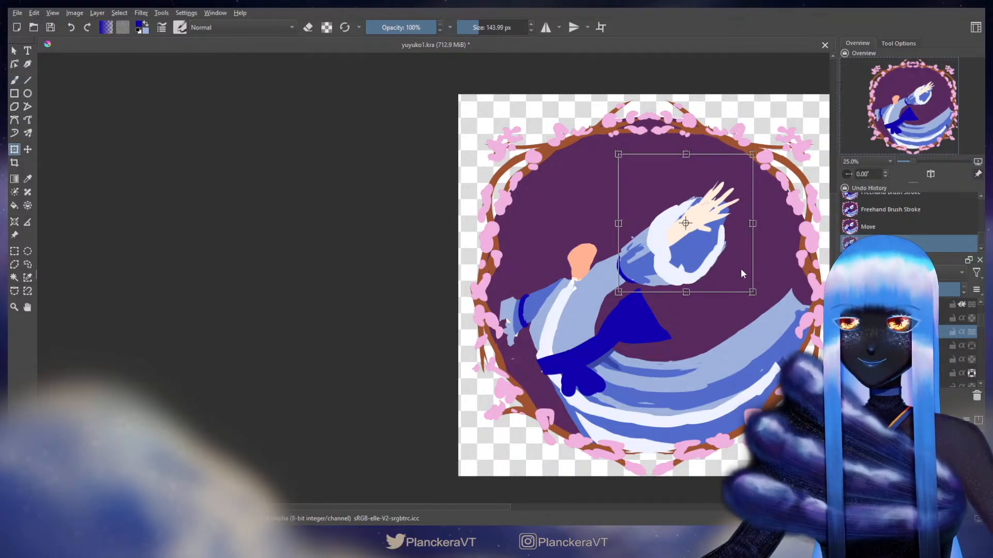
pyautogui.moveTo(752, 154); pyautogui.dragTo(753, 146)
pyautogui.moveTo(751, 294); pyautogui.dragTo(750, 307)
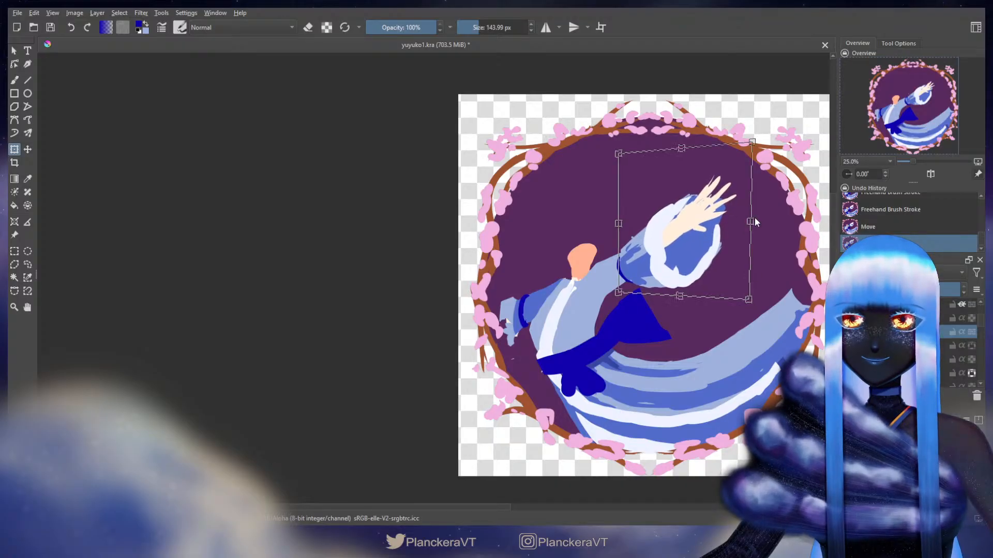
pyautogui.moveTo(753, 143); pyautogui.dragTo(754, 150)
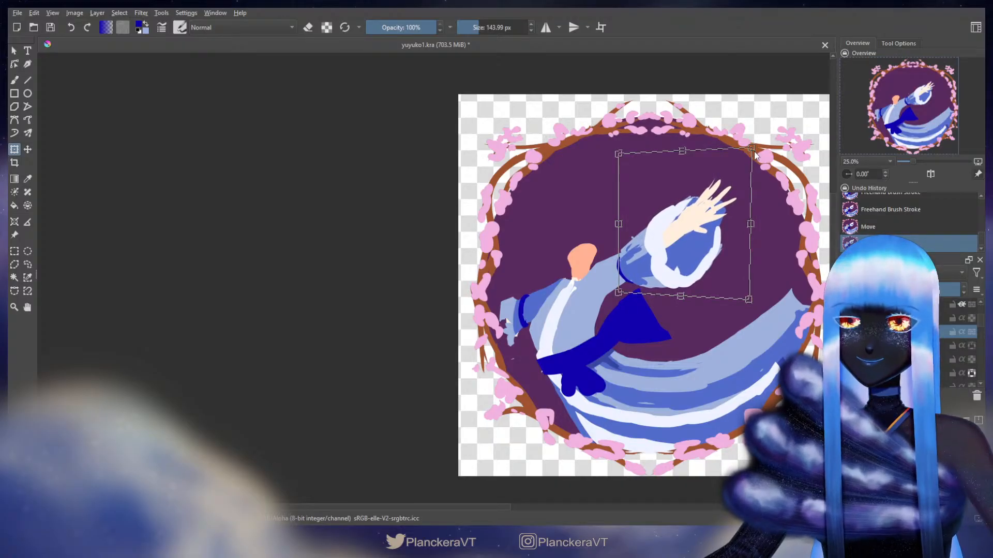
pyautogui.press('b')
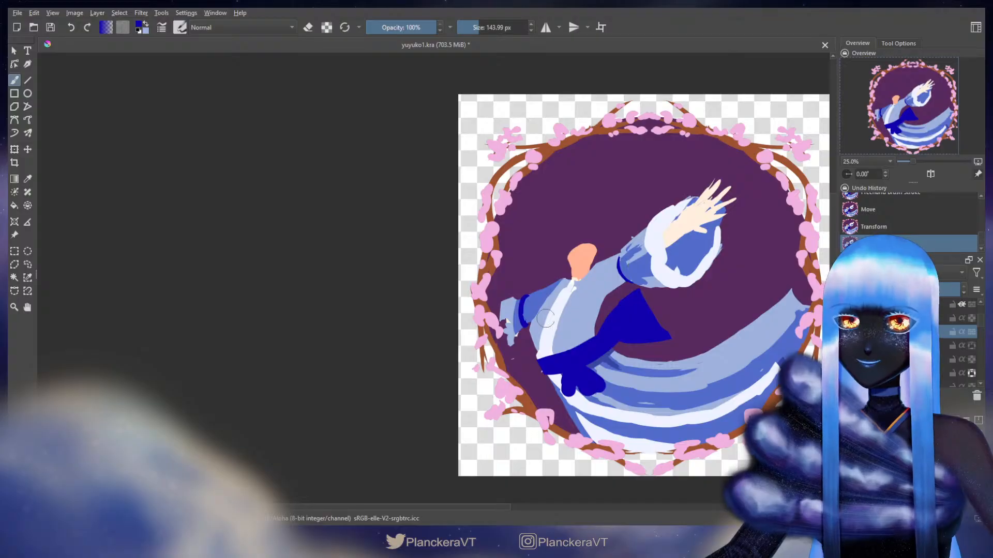
# Erase the ragged light blue part hanging from the end of the lowered arm's sleeve on its own layer
pyautogui.moveTo(980, 326); pyautogui.dragTo(978, 379)
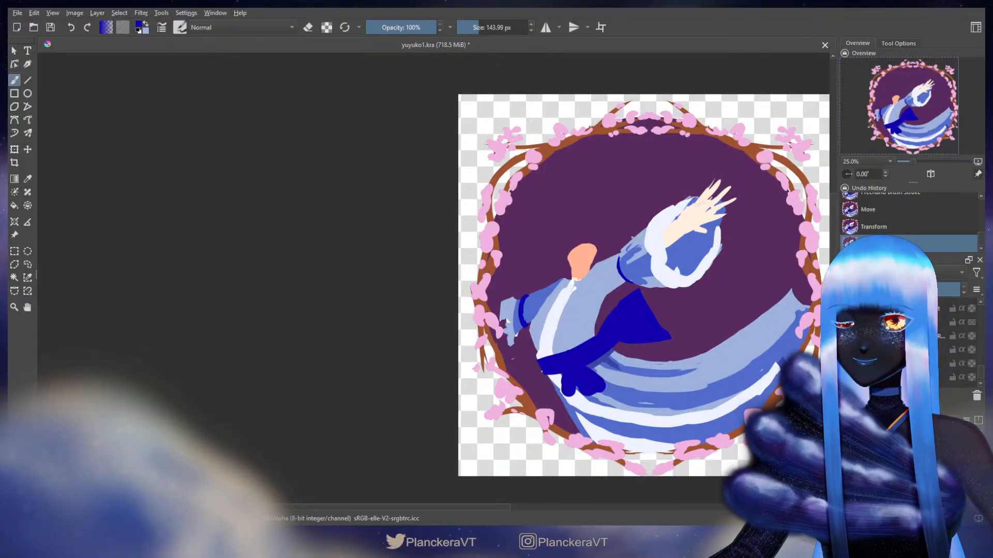
pyautogui.click(902, 349)
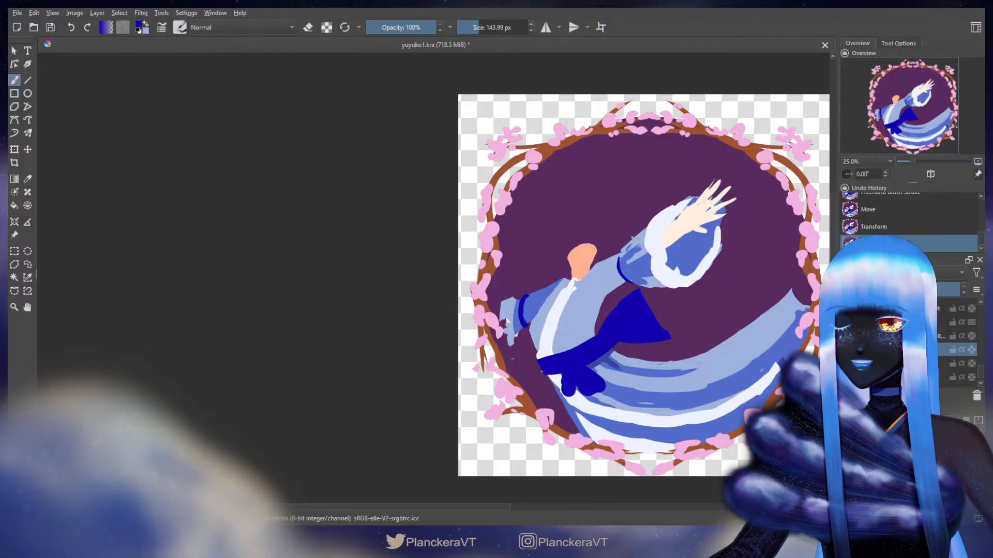
pyautogui.press('e')
pyautogui.moveTo(519, 289)
pyautogui.mouseDown()
pyautogui.moveTo(504, 304)
pyautogui.moveTo(508, 339)
pyautogui.moveTo(524, 336)
pyautogui.moveTo(486, 345)
pyautogui.mouseUp()
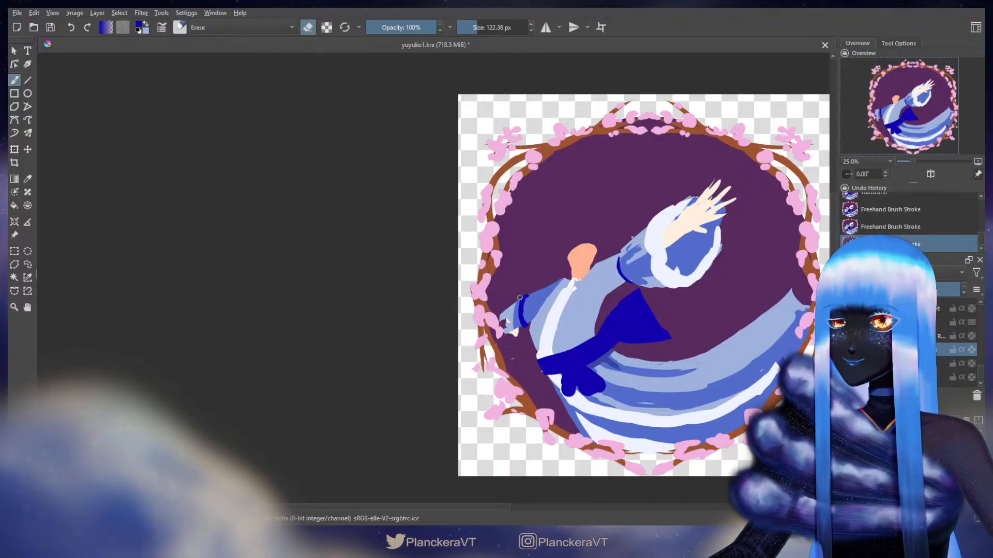
pyautogui.moveTo(509, 306); pyautogui.dragTo(506, 310)
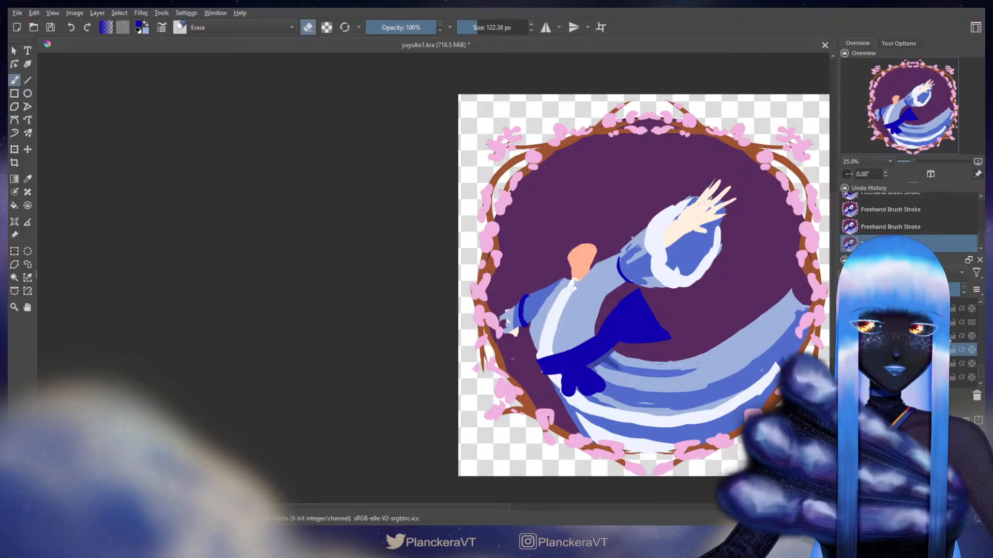
# Nudge the lowered arm's dark blue band slightly with the Move tool
pyautogui.click(905, 336)
pyautogui.press('e')
pyautogui.press('t')
pyautogui.moveTo(546, 294); pyautogui.dragTo(547, 294)
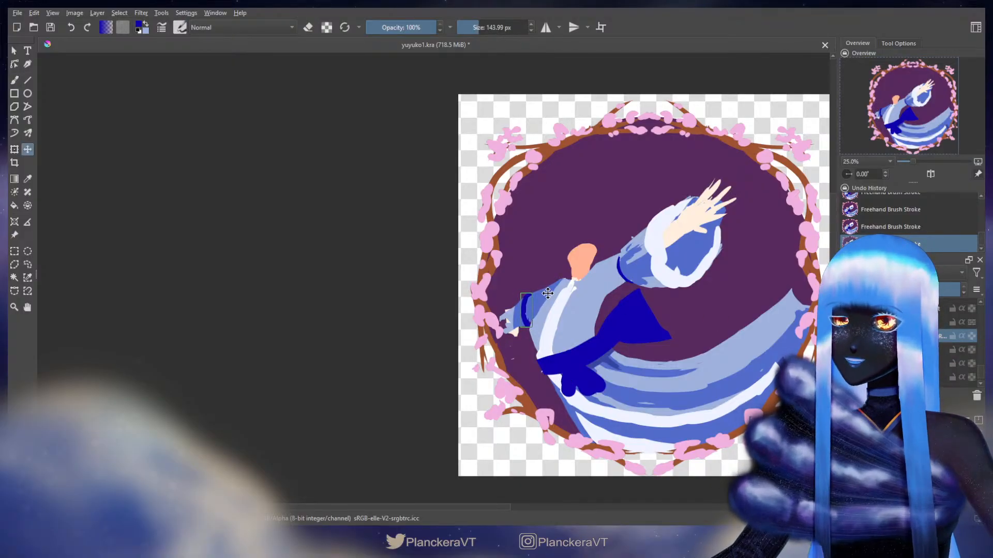
pyautogui.press('b')
pyautogui.click(902, 350)
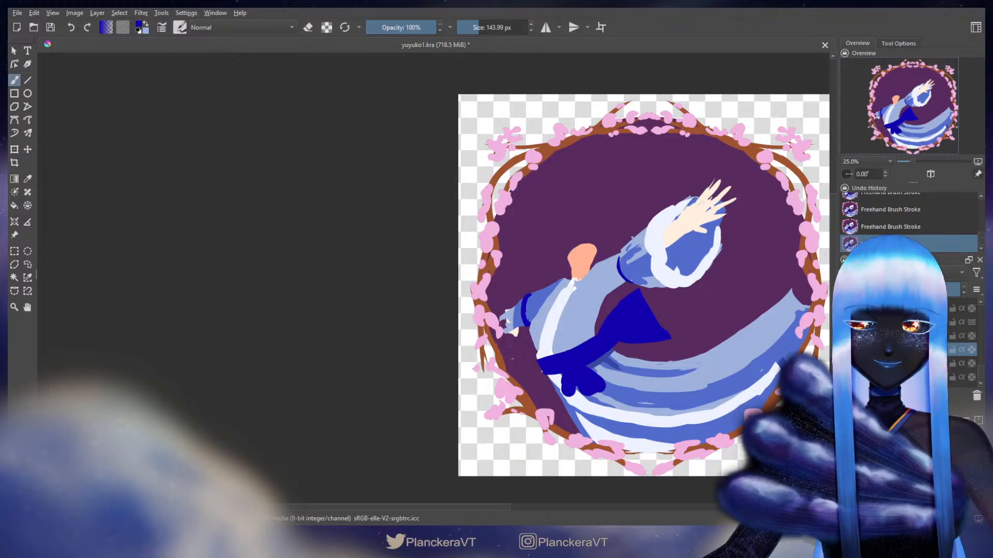
# Reposition and tilt the dark blue band across the lowered arm's sleeve with the Transform tool
pyautogui.click(905, 336)
pyautogui.hotkey('ctrl', 't')
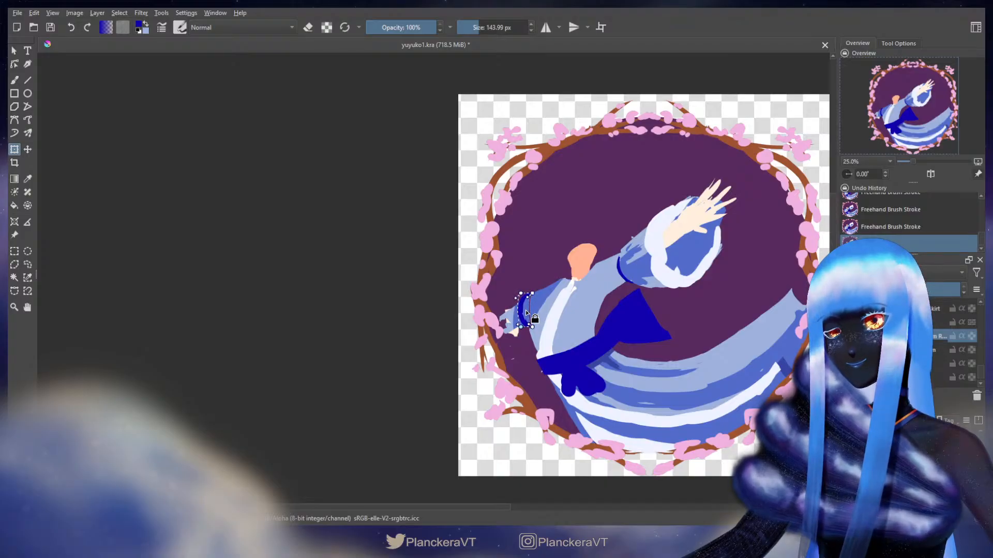
pyautogui.moveTo(526, 310); pyautogui.dragTo(532, 311)
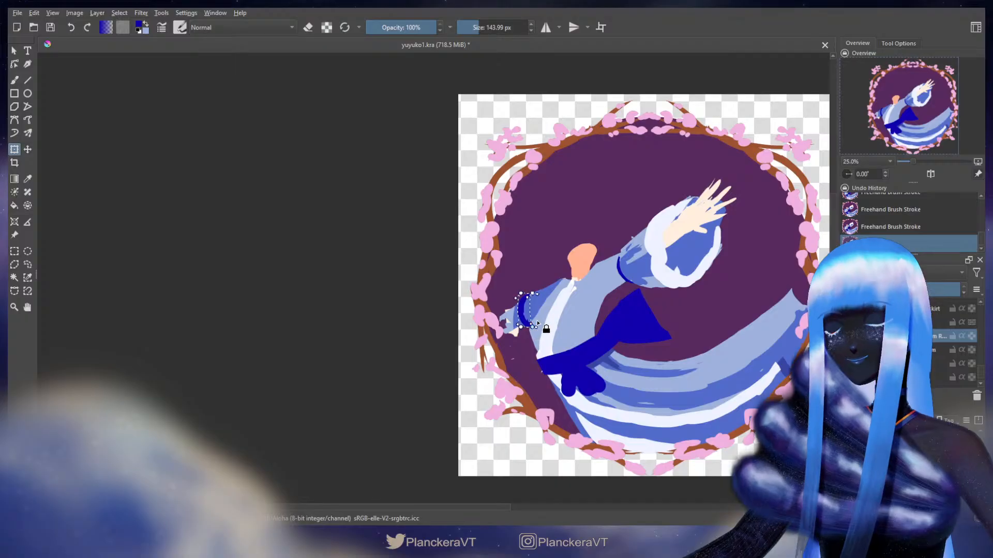
pyautogui.press('b')
pyautogui.hotkey('ctrl', 't')
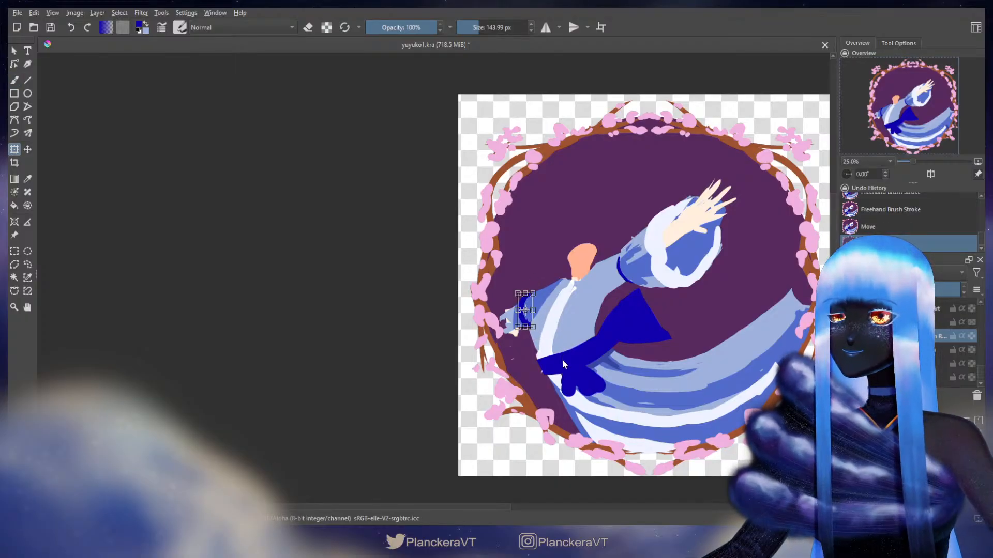
pyautogui.press('Return')
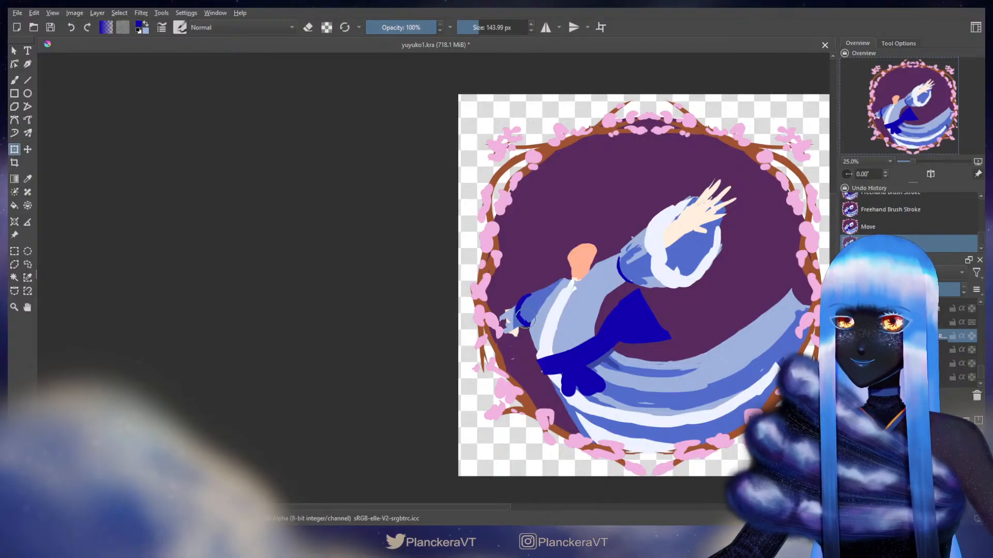
pyautogui.press('b')
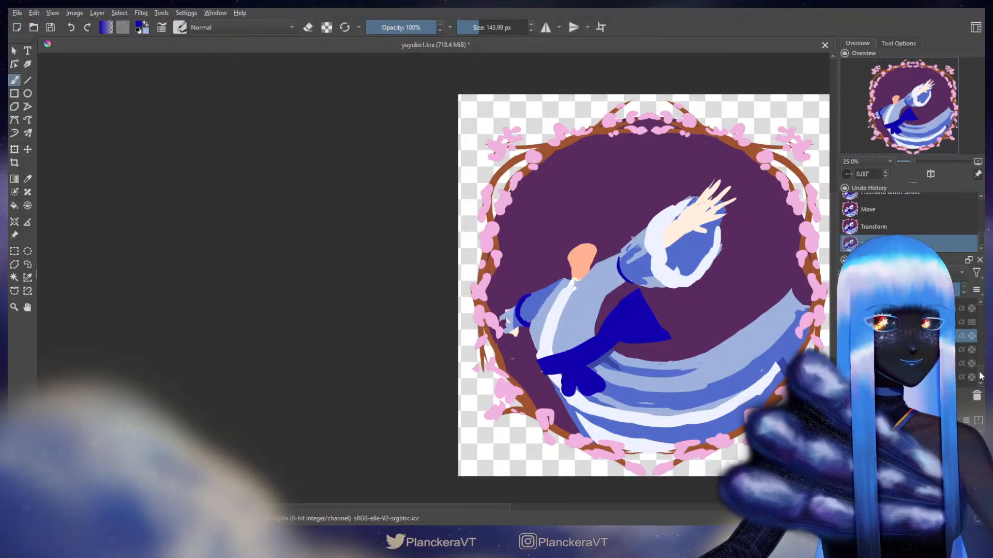
pyautogui.scroll(-2, 981, 376)
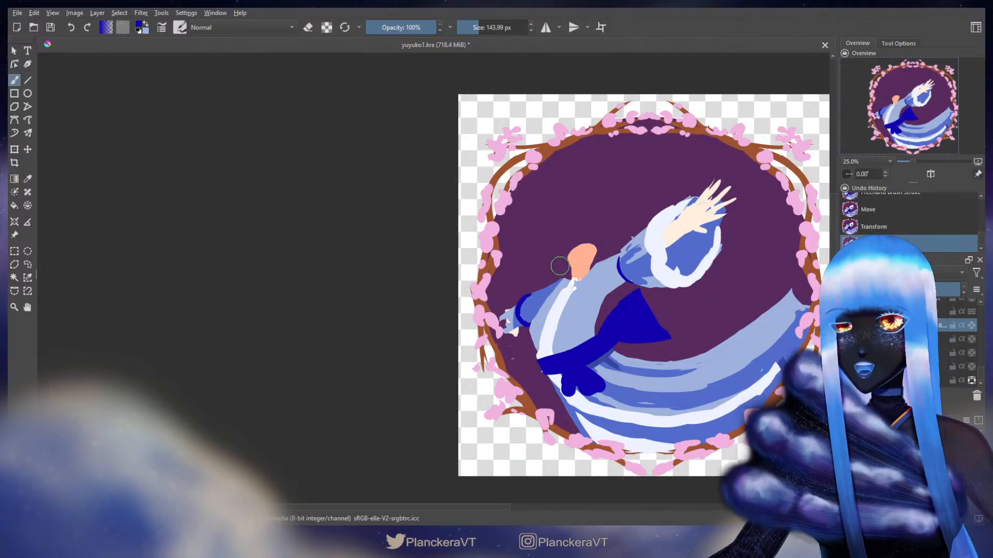
pyautogui.hotkey('ctrl', 't')
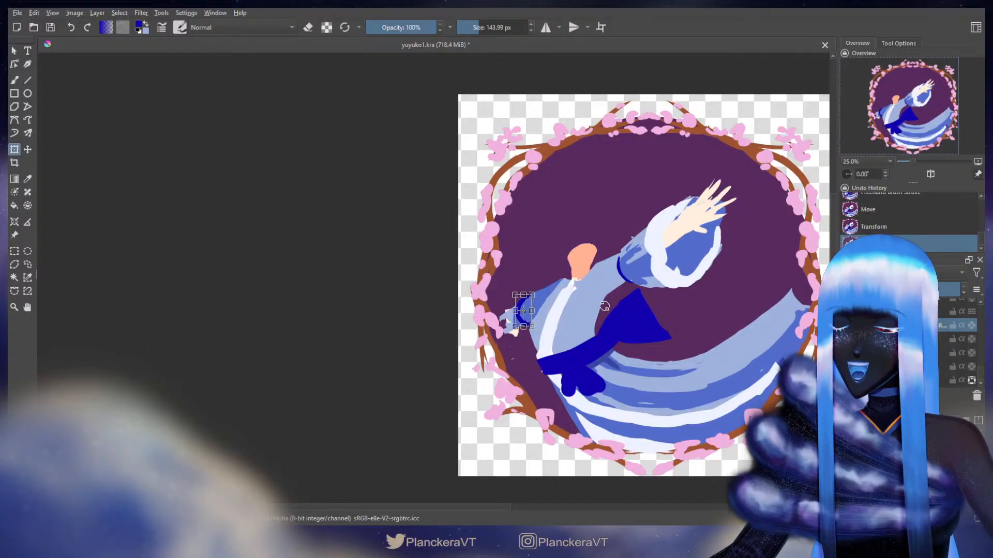
pyautogui.press('Return')
# Erase the leftover white cuff patches at the end of the lowered arm's sleeve
pyautogui.press('b')
pyautogui.press('e')
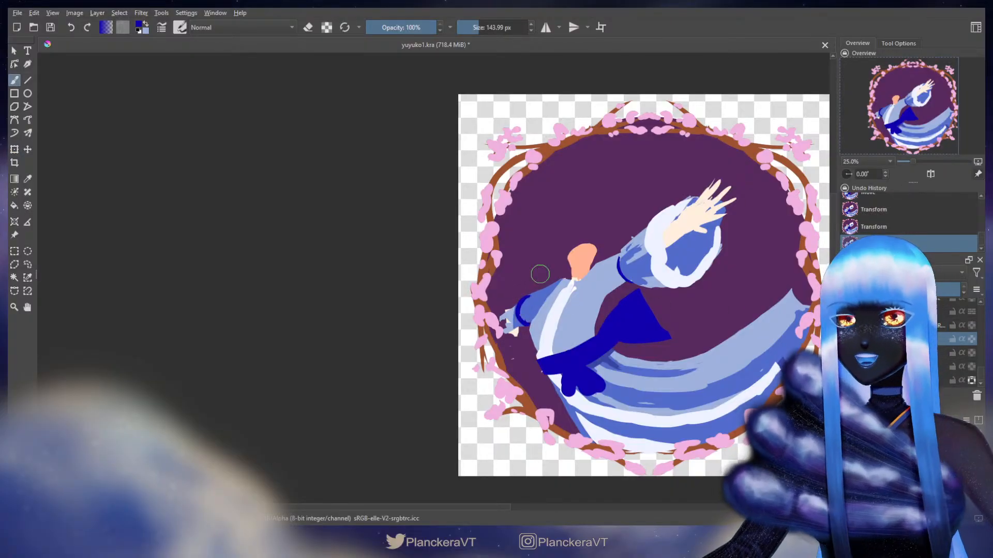
pyautogui.moveTo(522, 296)
pyautogui.mouseDown()
pyautogui.moveTo(546, 285)
pyautogui.moveTo(517, 294)
pyautogui.moveTo(516, 332)
pyautogui.moveTo(597, 341)
pyautogui.mouseUp()
pyautogui.click(894, 353)
pyautogui.moveTo(503, 337)
pyautogui.mouseDown()
pyautogui.moveTo(508, 361)
pyautogui.moveTo(507, 327)
pyautogui.mouseUp()
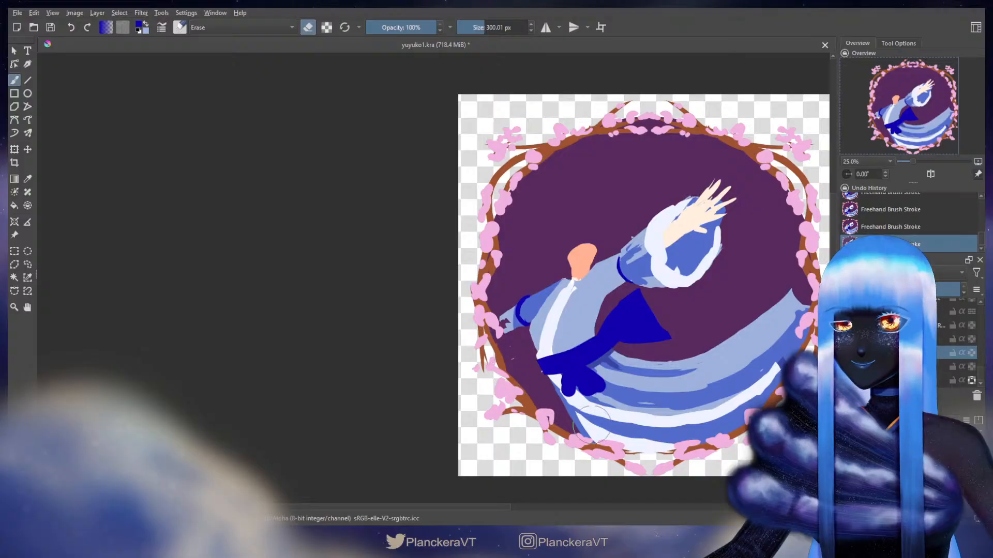
# Find the lowered sleeve's layer and paint the ragged end of the sleeve solid in its medium blue
pyautogui.moveTo(982, 376); pyautogui.dragTo(984, 366)
pyautogui.click(921, 334)
pyautogui.moveTo(497, 353); pyautogui.dragTo(506, 349)
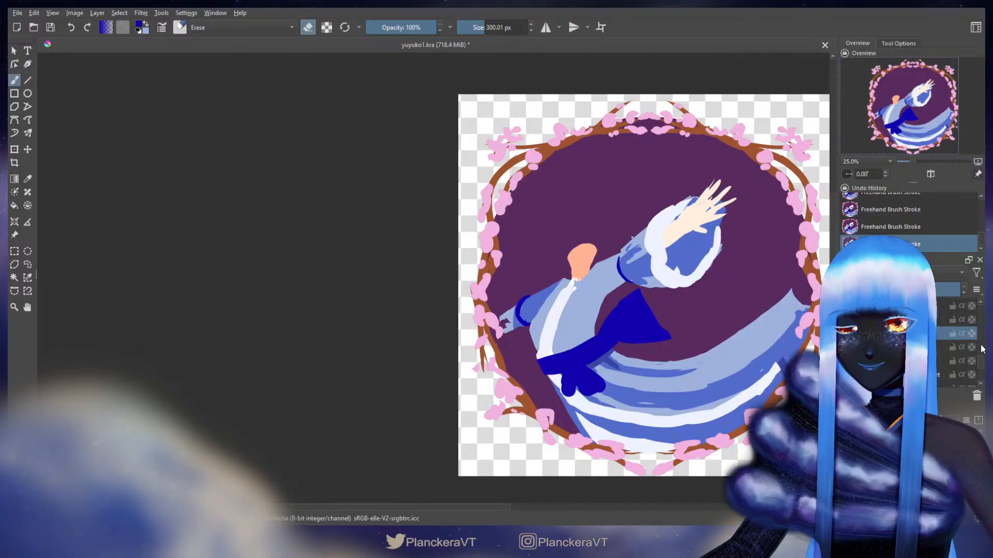
pyautogui.click(962, 360)
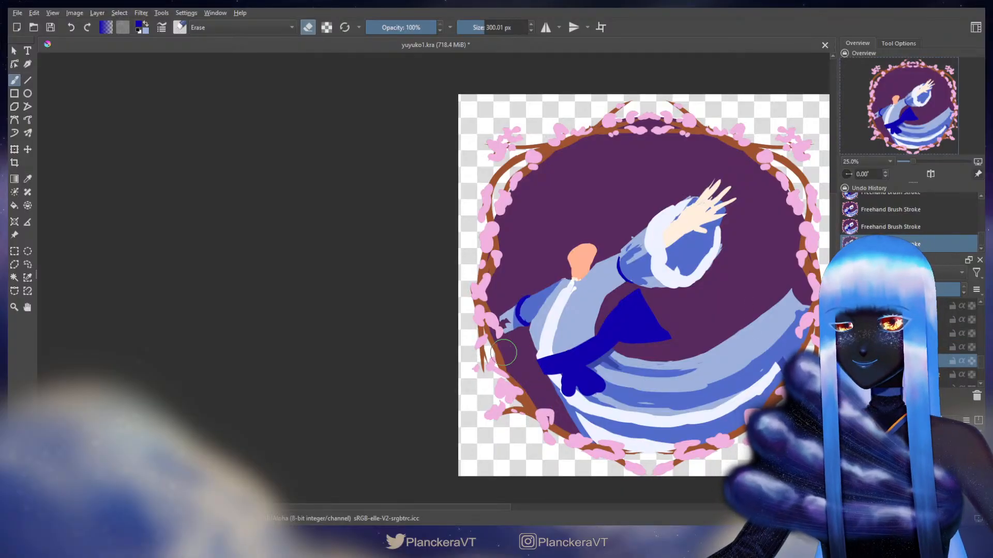
pyautogui.click(926, 374)
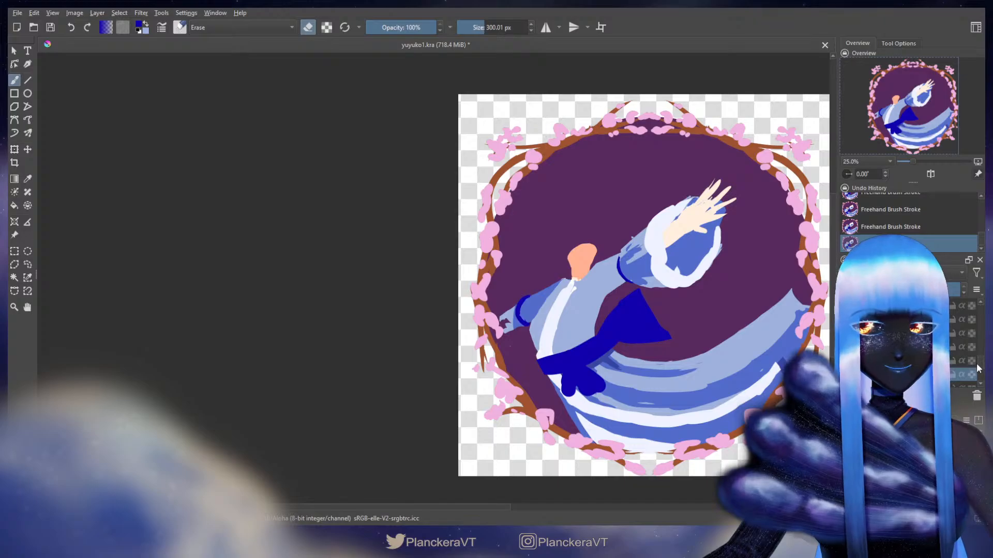
pyautogui.moveTo(980, 363); pyautogui.dragTo(981, 364)
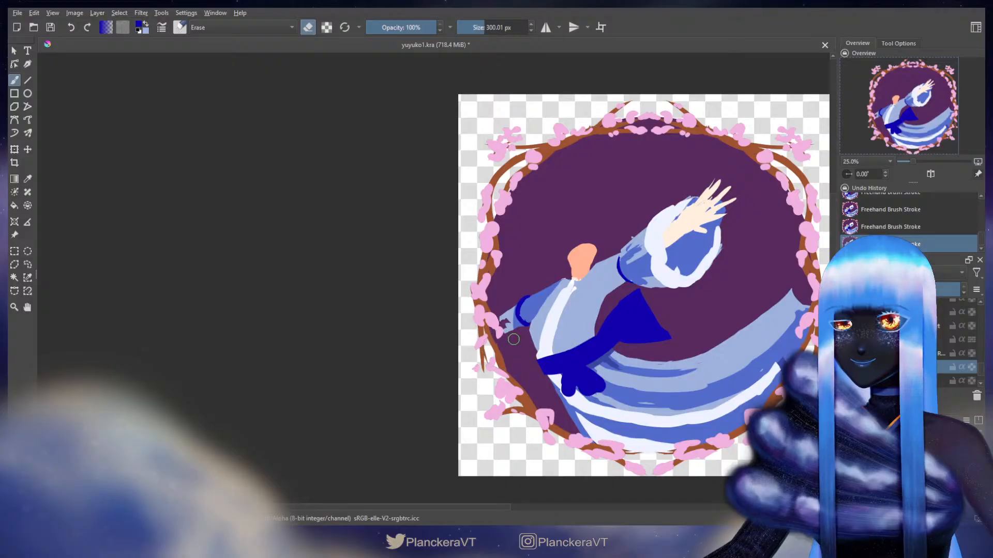
pyautogui.press('e')
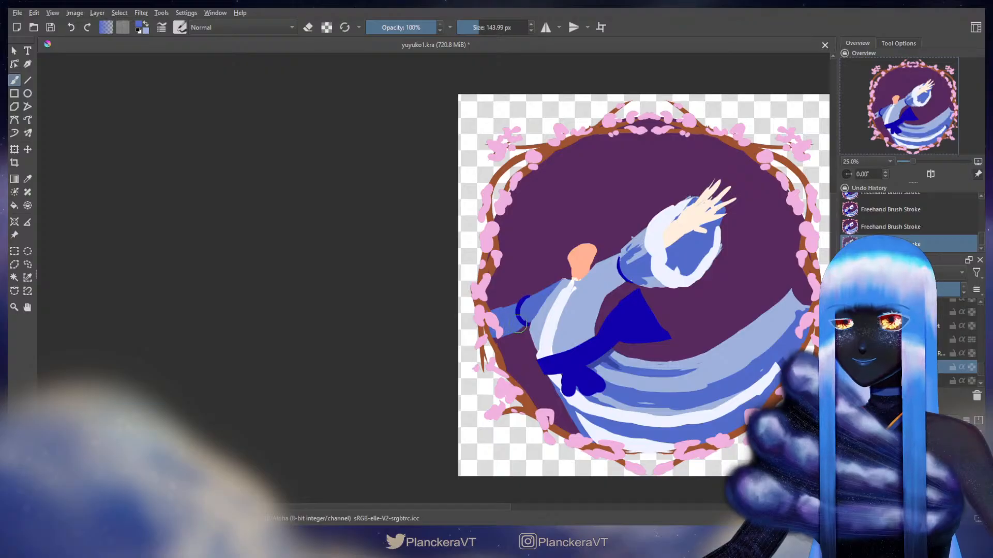
# Straighten the lowered sleeve's end and underside by alternately erasing and repainting its edges
pyautogui.press('e')
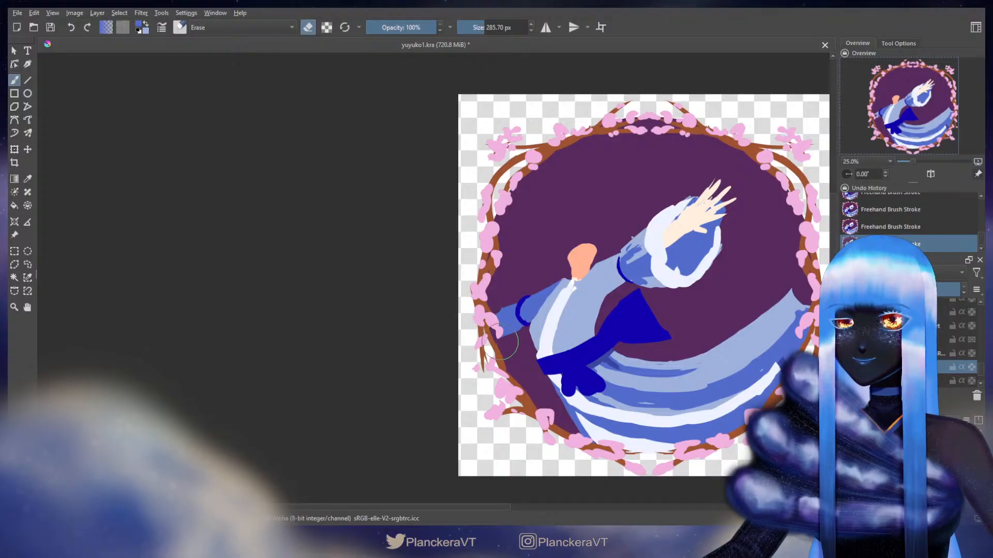
pyautogui.press('e')
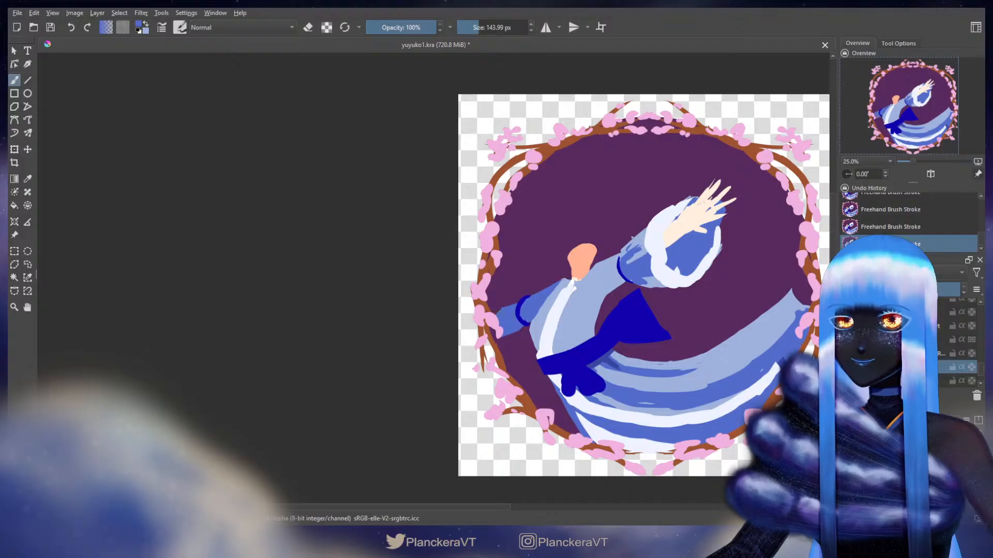
pyautogui.press('e')
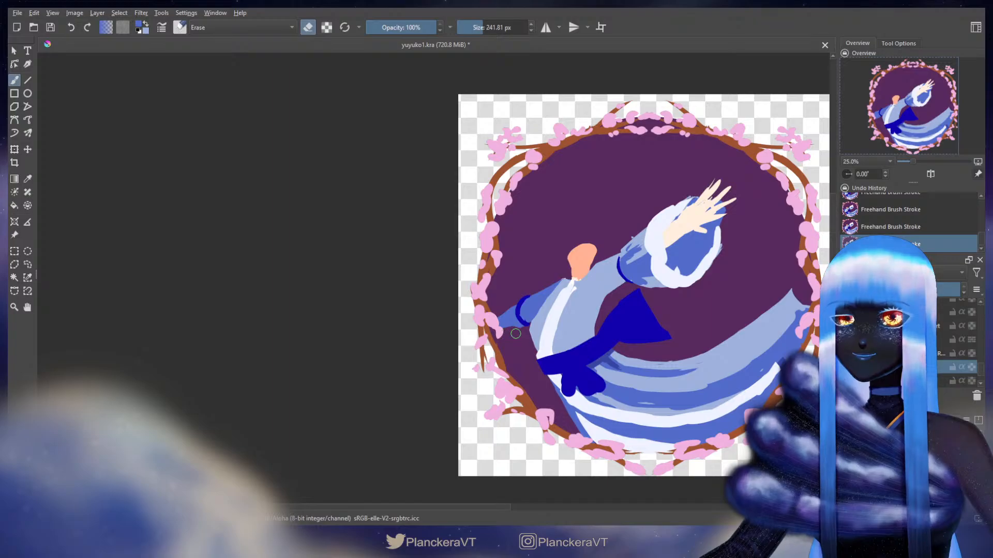
pyautogui.press('[')
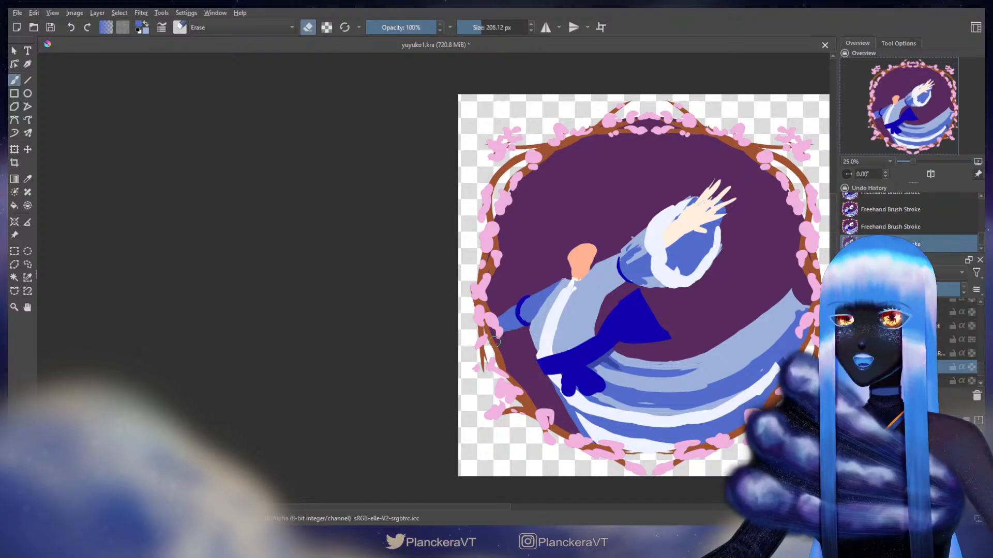
pyautogui.press('e')
pyautogui.press('[')
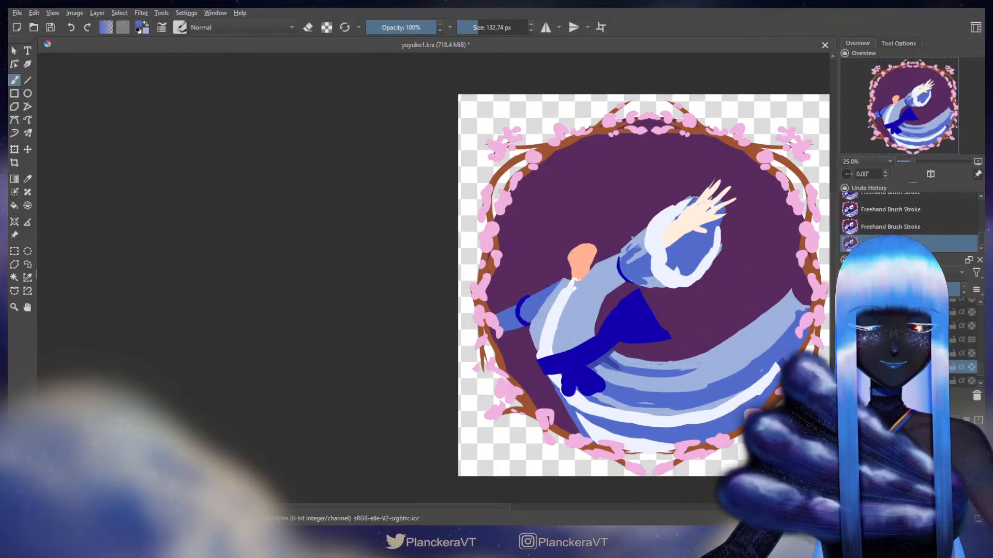
# Group the cherry blossom frame layers together, rename the group and hide it
pyautogui.scroll(-1, 962, 352)
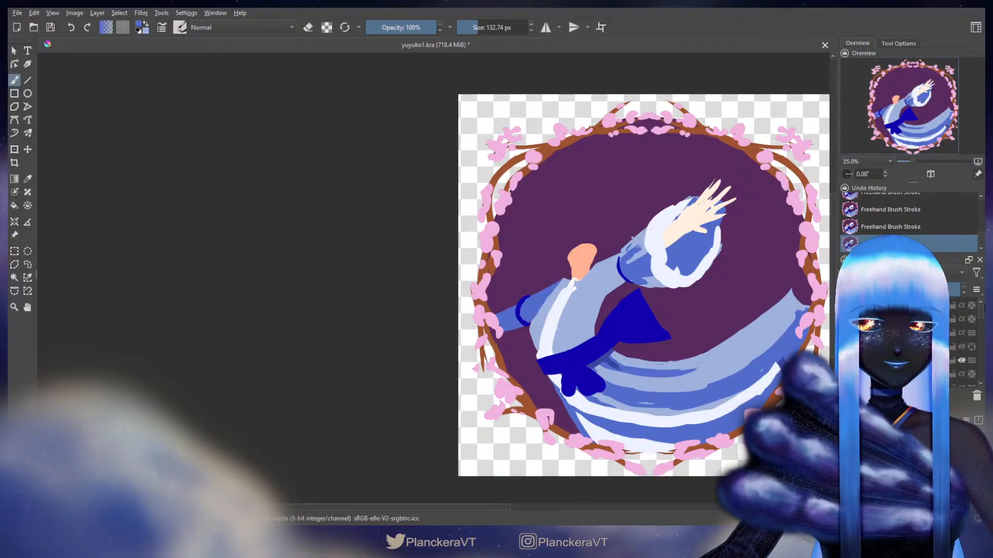
pyautogui.press('Insert')
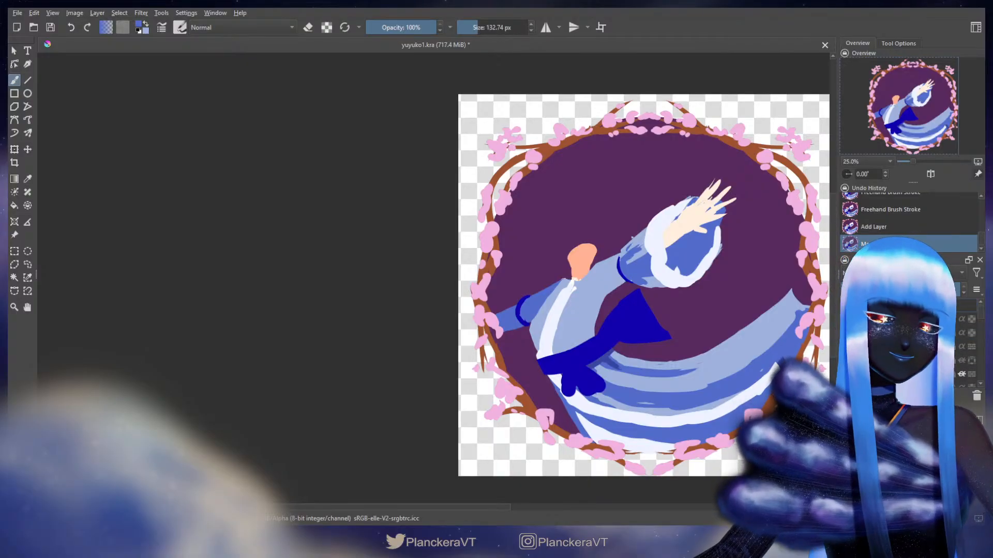
pyautogui.hotkey('ctrl', 'g')
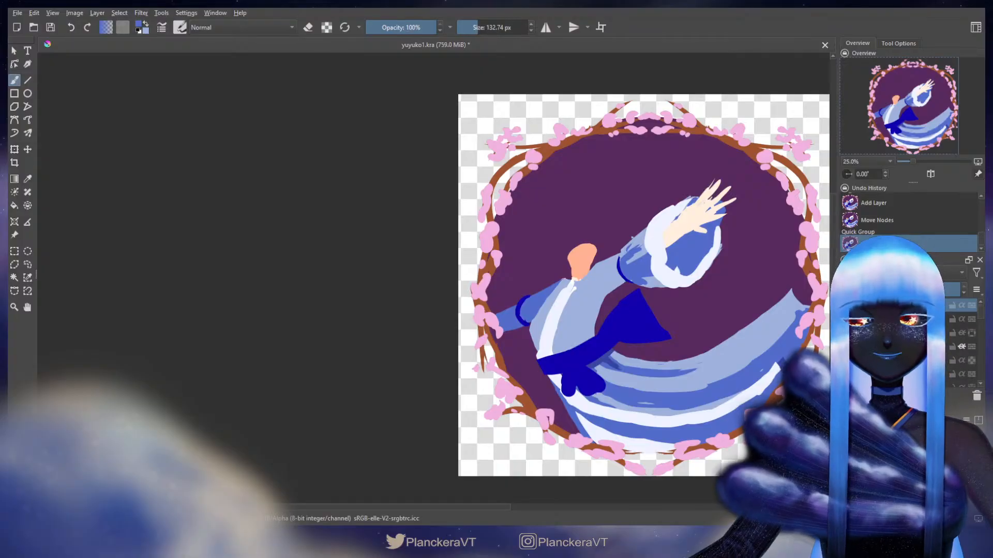
pyautogui.click(846, 305)
# Rename the lowered arm's layer and paint a small hand at the sleeve's end in the neck's peach skin colour
pyautogui.moveTo(983, 317); pyautogui.dragTo(982, 350)
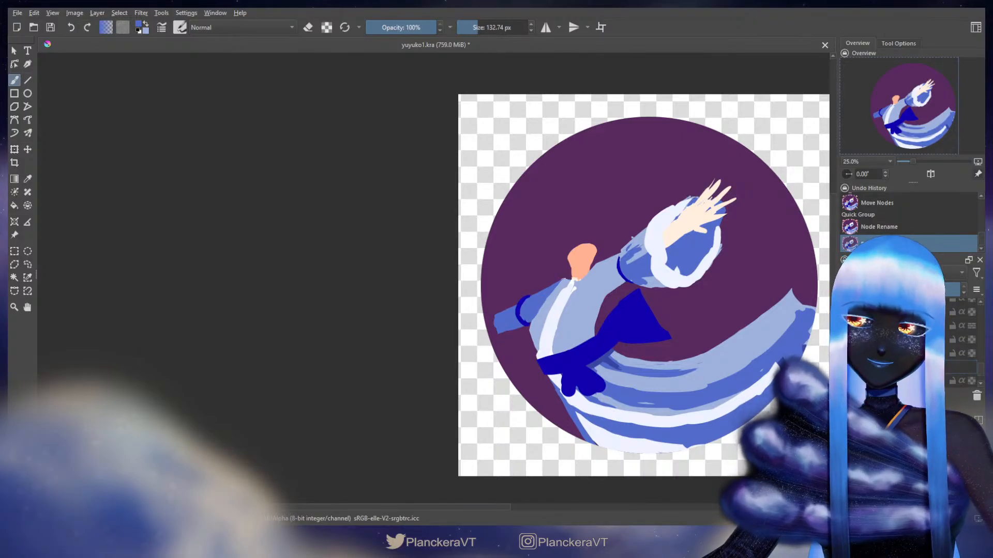
pyautogui.press('Return')
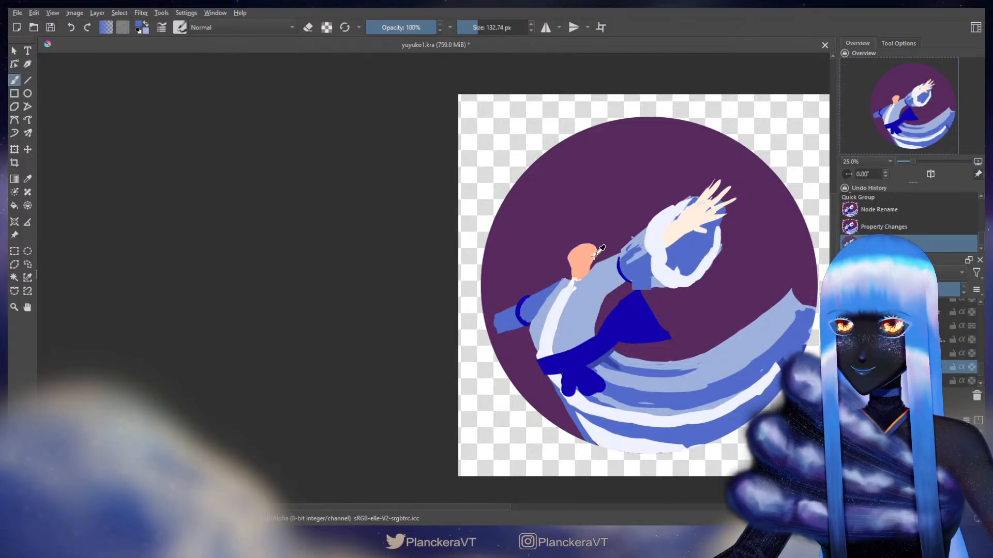
pyautogui.keyDown('ctrl'); pyautogui.click(581, 270); pyautogui.keyUp('ctrl')
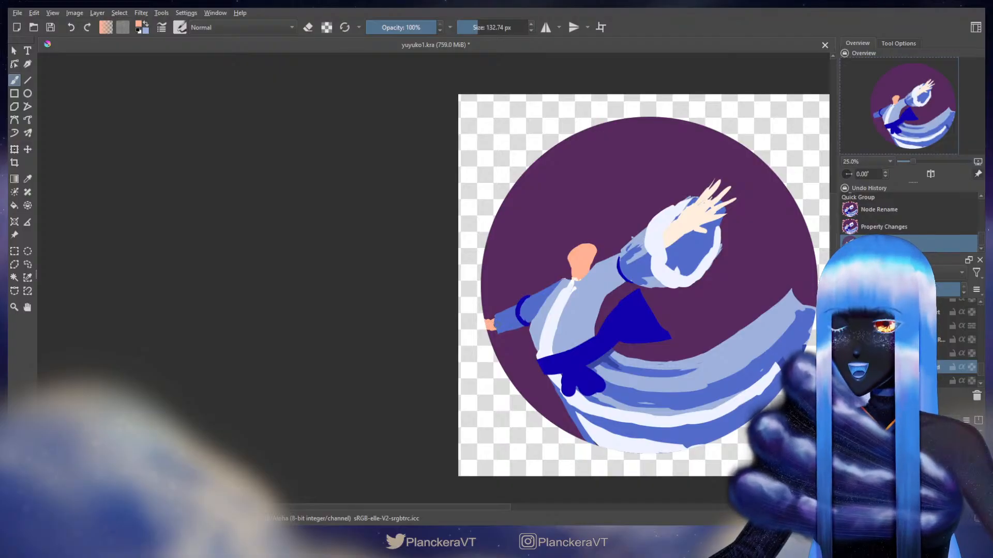
pyautogui.moveTo(492, 324); pyautogui.dragTo(493, 327)
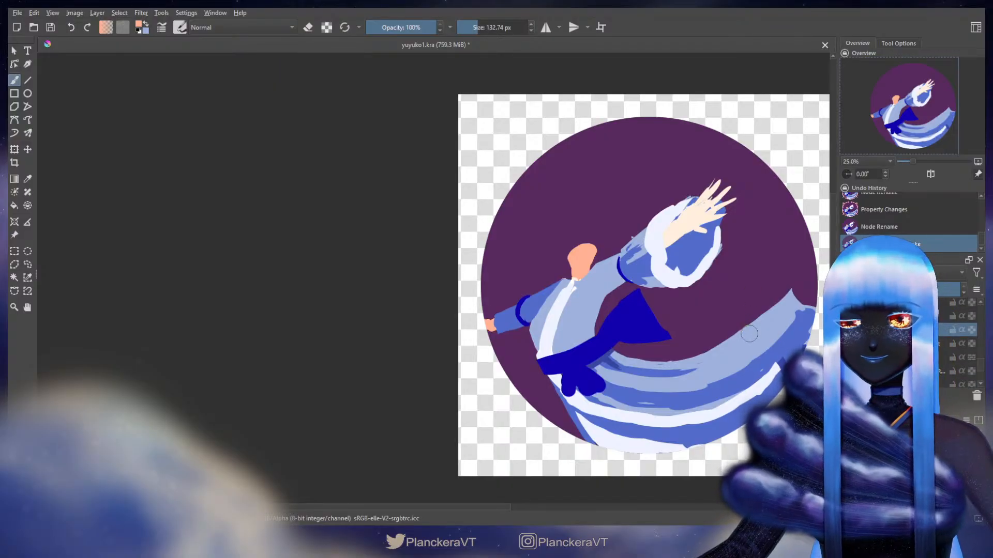
# Add a new layer, pick the sash's dark blue and turn off the skirt's clipping to the purple circle
pyautogui.moveTo(754, 367); pyautogui.dragTo(644, 334)
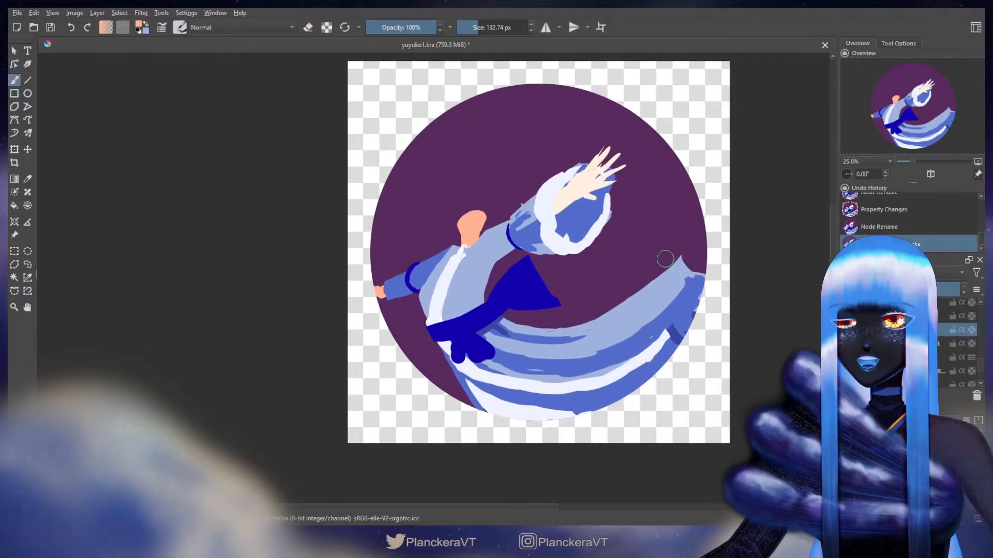
pyautogui.press('Insert')
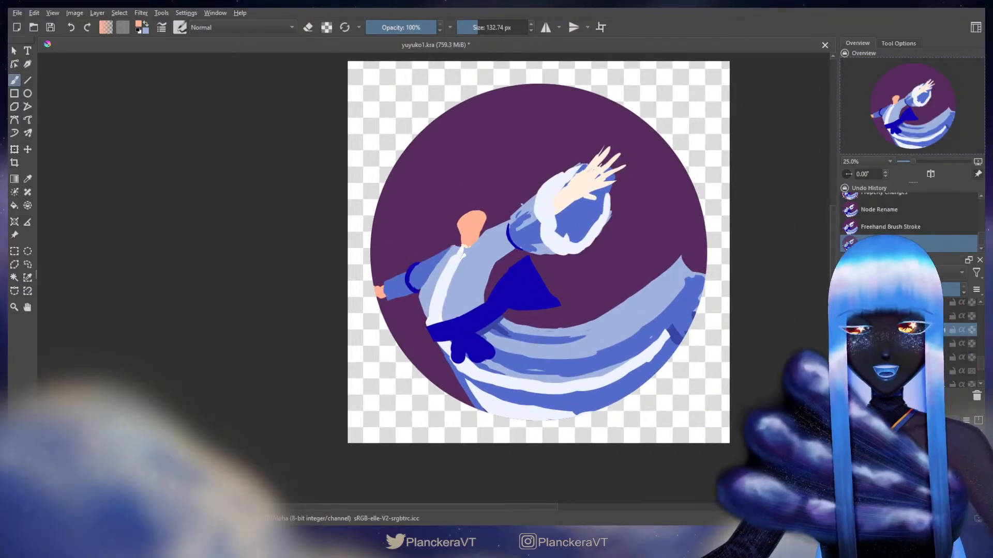
pyautogui.keyDown('ctrl'); pyautogui.click(512, 292); pyautogui.keyUp('ctrl')
pyautogui.moveTo(631, 289); pyautogui.dragTo(671, 272)
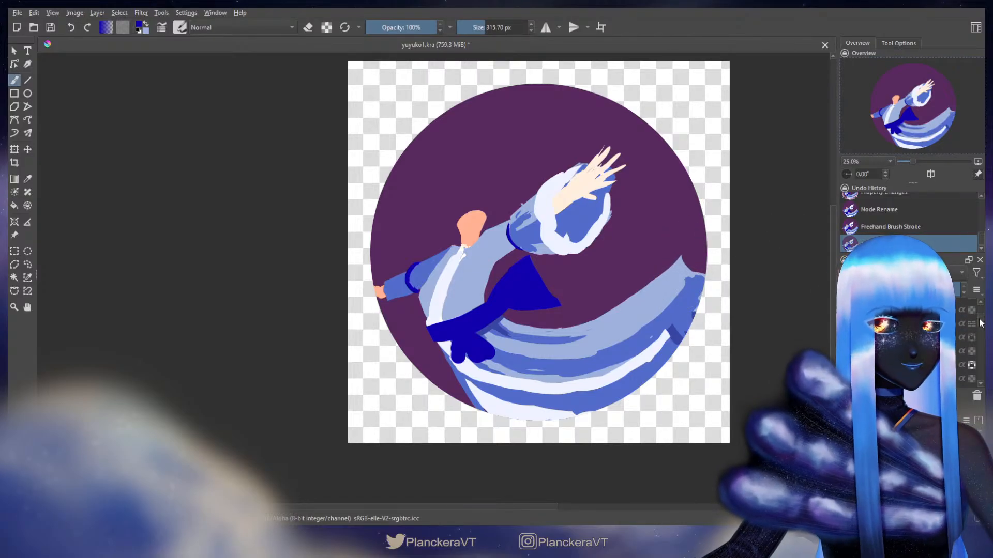
pyautogui.click(963, 324)
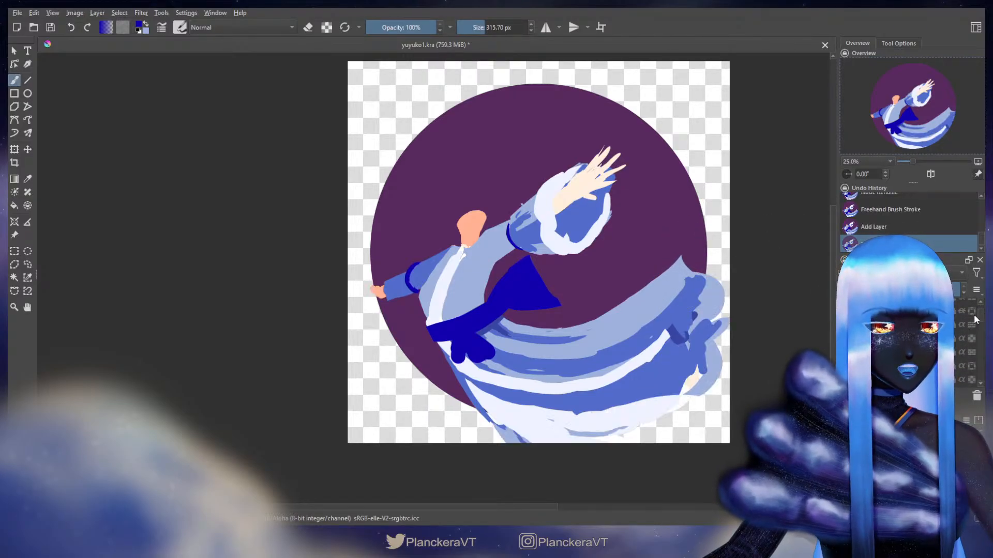
pyautogui.moveTo(980, 342); pyautogui.dragTo(980, 362)
# Draw a dark blue guide curve down the skirt's trailing end, redoing the first stroke
pyautogui.moveTo(685, 253); pyautogui.dragTo(644, 442)
pyautogui.hotkey('ctrl', 'z')
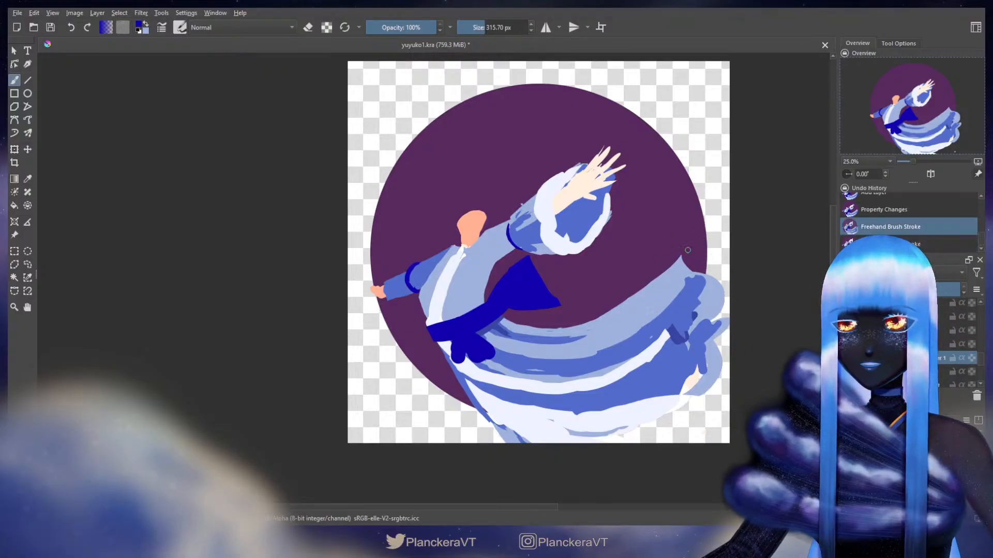
pyautogui.moveTo(688, 251); pyautogui.dragTo(679, 442)
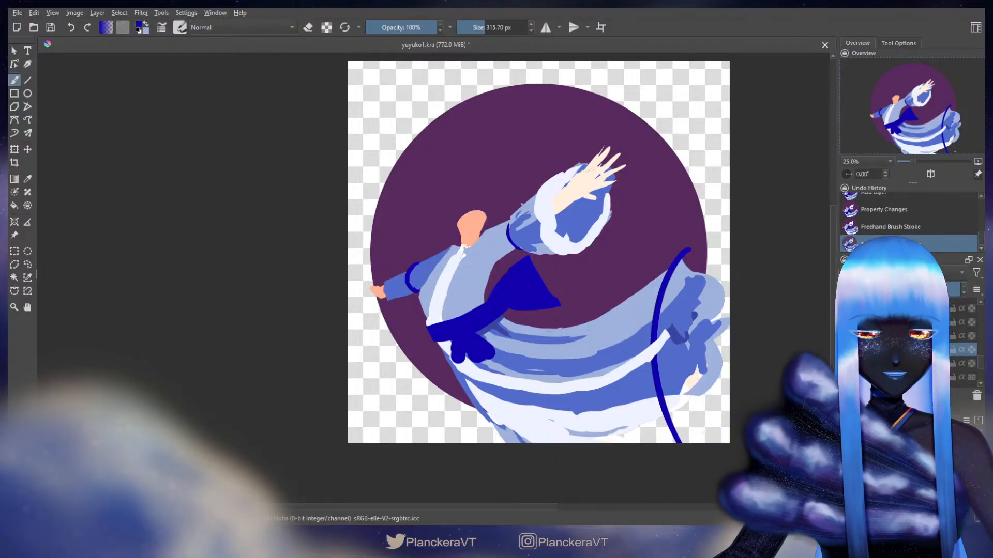
# Erase the parts of the skirt layers and the foot that extend past the dark blue guide curve
pyautogui.press('e')
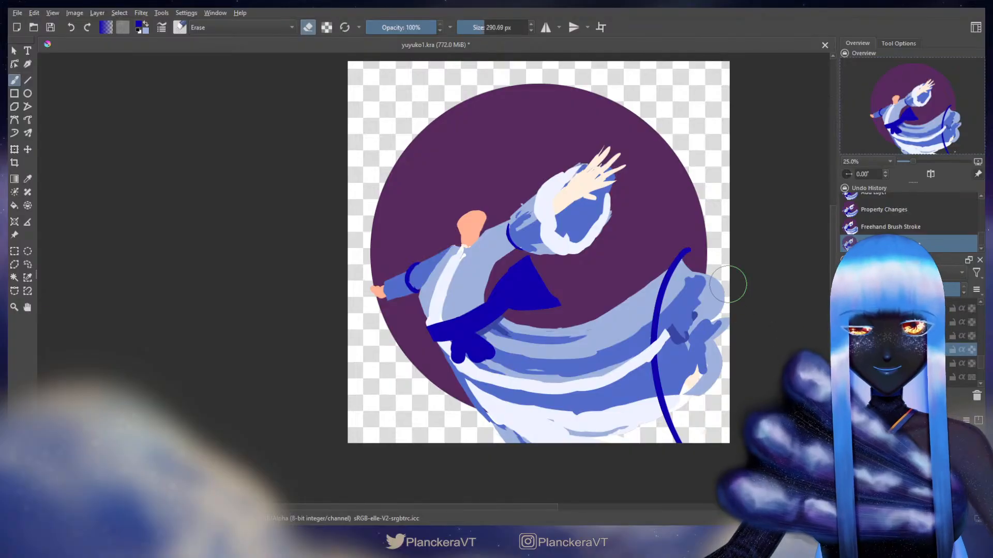
pyautogui.moveTo(728, 284)
pyautogui.mouseDown()
pyautogui.moveTo(691, 281)
pyautogui.moveTo(678, 315)
pyautogui.moveTo(670, 357)
pyautogui.moveTo(716, 323)
pyautogui.moveTo(718, 351)
pyautogui.moveTo(701, 383)
pyautogui.mouseUp()
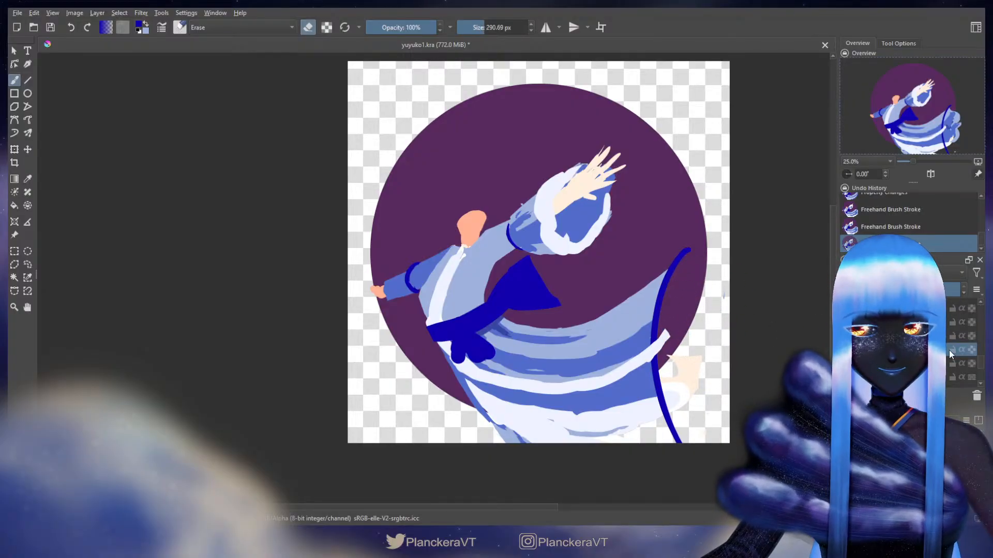
pyautogui.click(902, 308)
pyautogui.moveTo(687, 316)
pyautogui.mouseDown()
pyautogui.moveTo(667, 325)
pyautogui.moveTo(668, 341)
pyautogui.mouseUp()
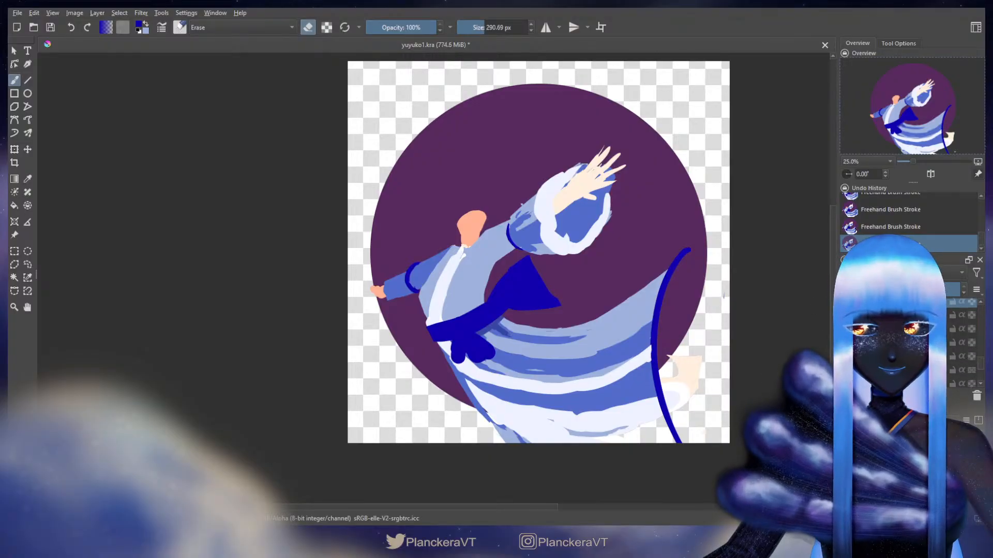
pyautogui.moveTo(689, 384)
pyautogui.mouseDown()
pyautogui.moveTo(673, 388)
pyautogui.moveTo(685, 409)
pyautogui.mouseUp()
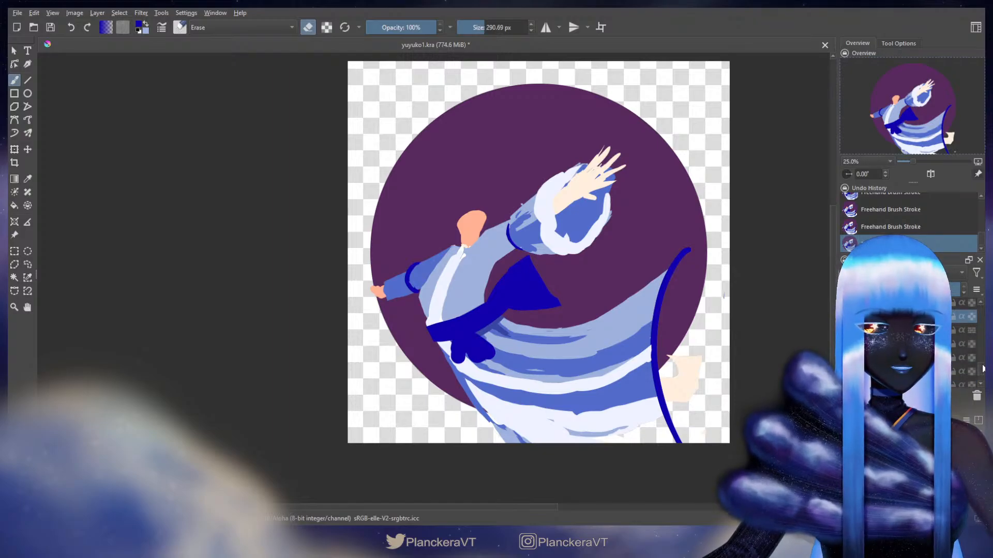
pyautogui.moveTo(672, 362)
pyautogui.mouseDown()
pyautogui.moveTo(683, 395)
pyautogui.moveTo(712, 399)
pyautogui.mouseUp()
pyautogui.press('e')
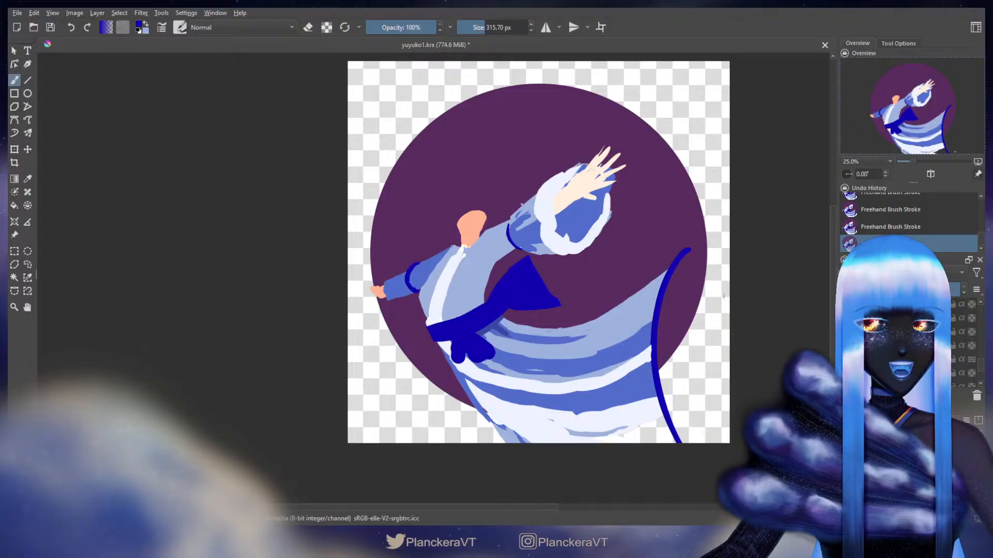
# Lower the opacity of the guide curve's layer
pyautogui.click(961, 333)
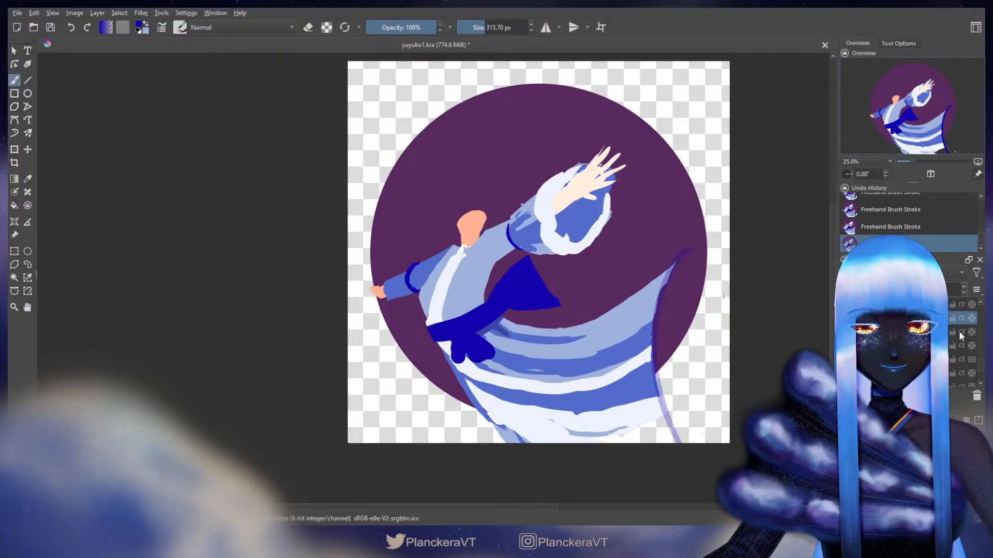
pyautogui.click(961, 332)
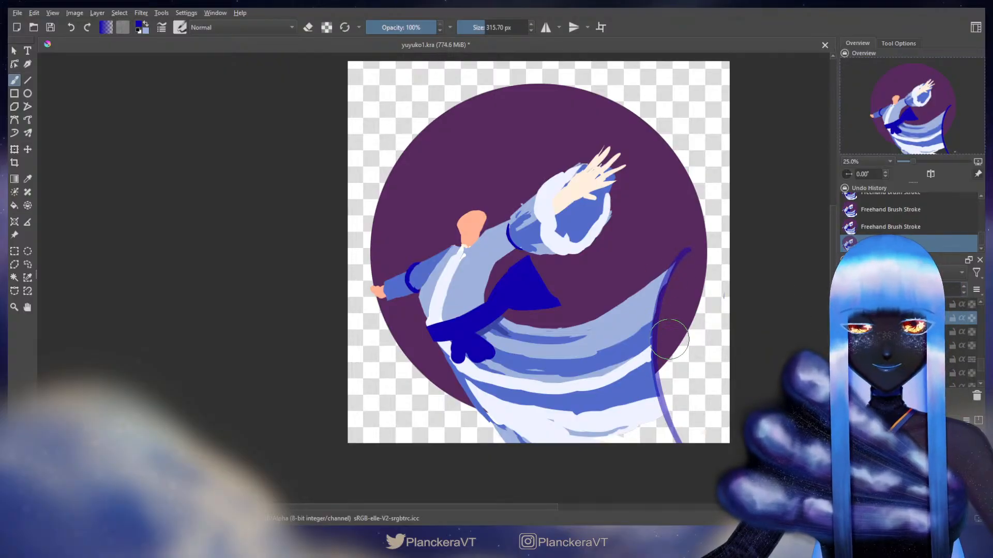
pyautogui.moveTo(909, 289); pyautogui.dragTo(894, 290)
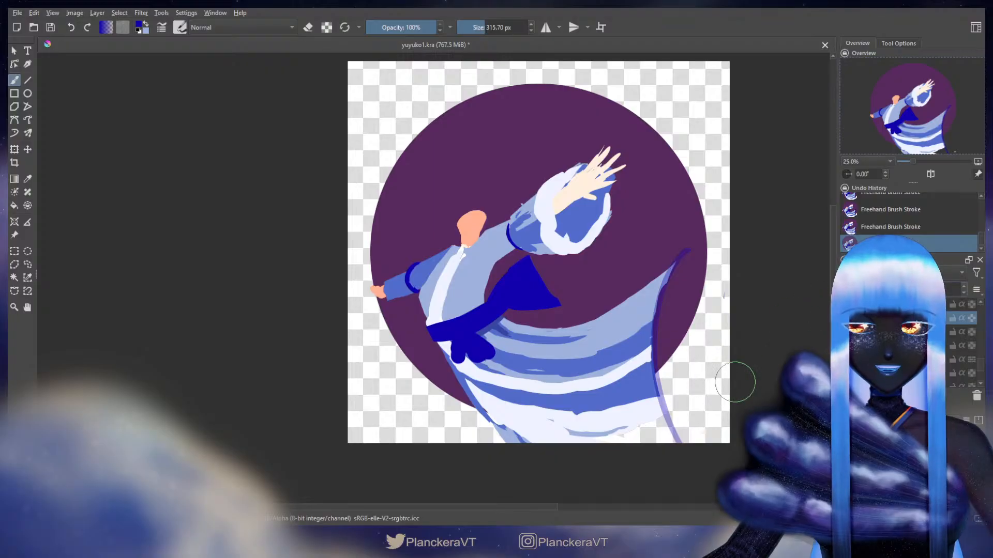
# Repaint the skirt's trailing edge in its light and medium blue along the guide curve, trimming the upper tip with the eraser
pyautogui.click(923, 332)
pyautogui.keyDown('ctrl'); pyautogui.click(653, 300); pyautogui.keyUp('ctrl')
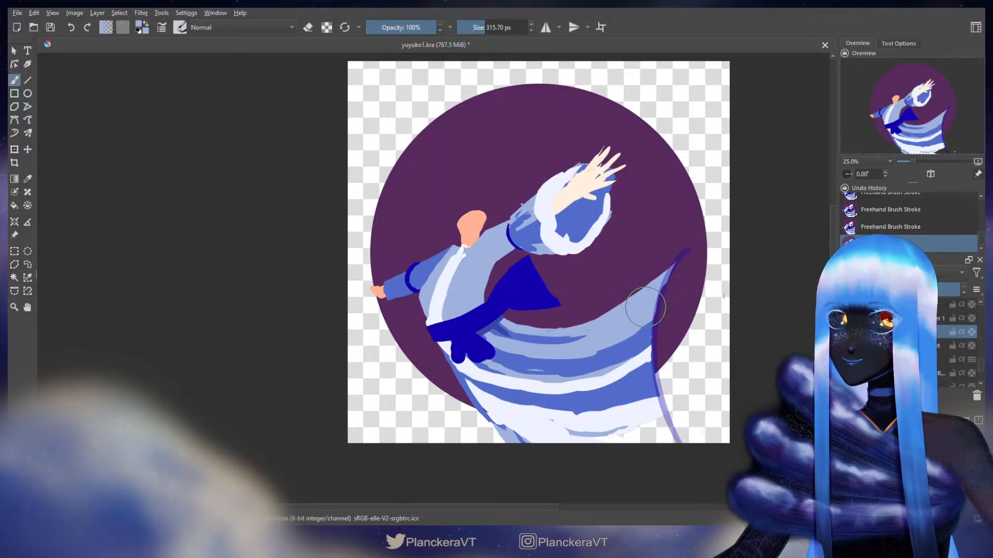
pyautogui.press('[')
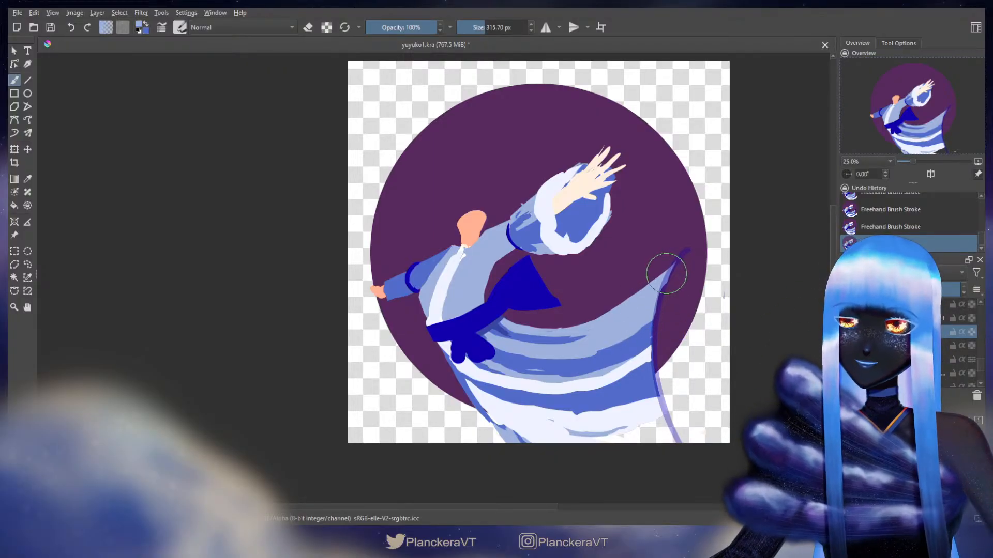
pyautogui.moveTo(661, 298)
pyautogui.mouseDown()
pyautogui.moveTo(655, 318)
pyautogui.moveTo(661, 343)
pyautogui.moveTo(653, 331)
pyautogui.moveTo(650, 353)
pyautogui.moveTo(656, 309)
pyautogui.mouseUp()
pyautogui.press('x')
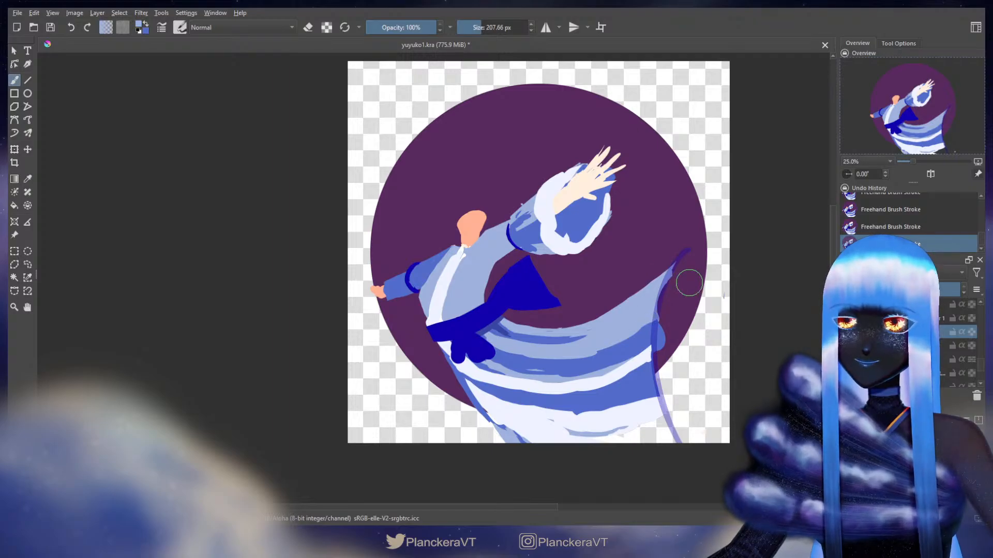
pyautogui.press('e')
pyautogui.moveTo(683, 256); pyautogui.dragTo(664, 302)
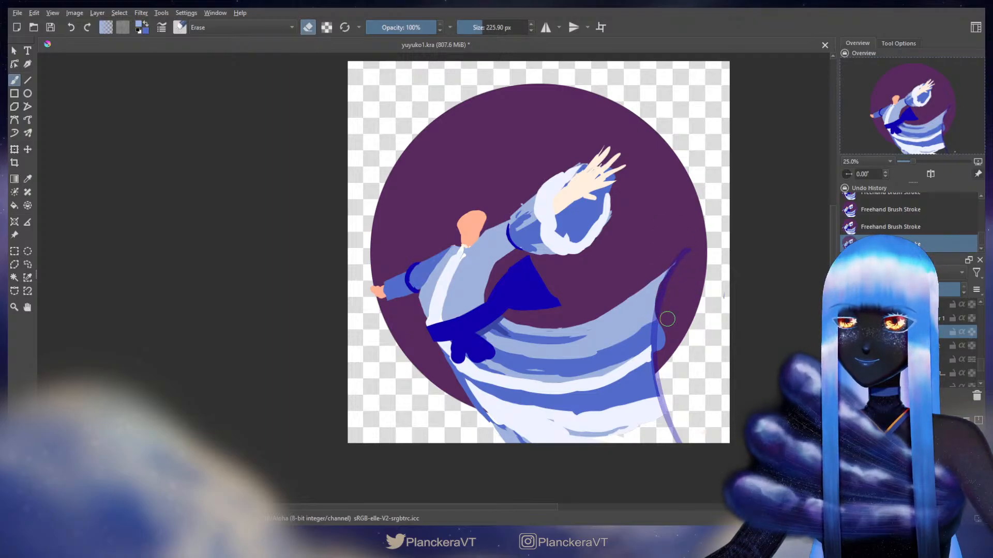
pyautogui.press('e')
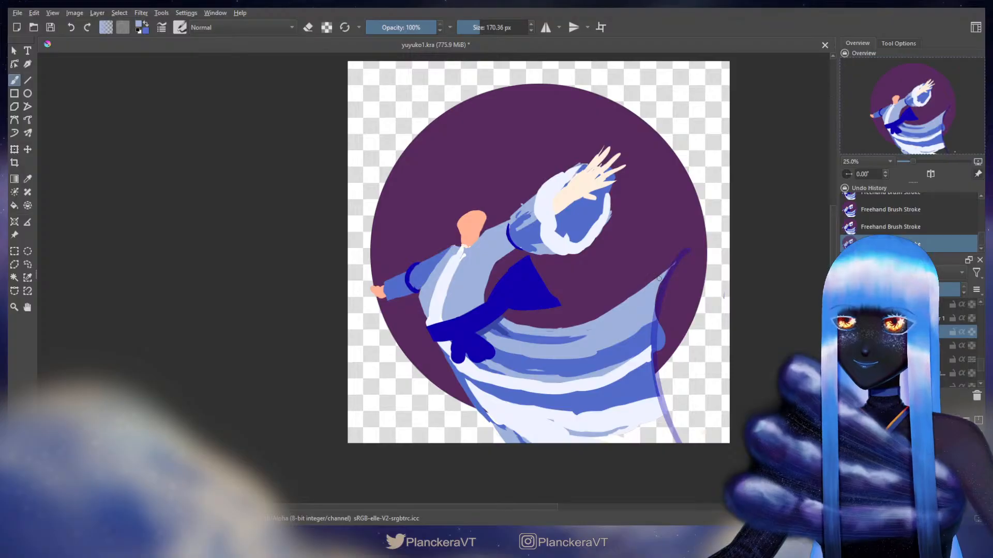
pyautogui.hotkey('ctrl', 'z')
pyautogui.press('e')
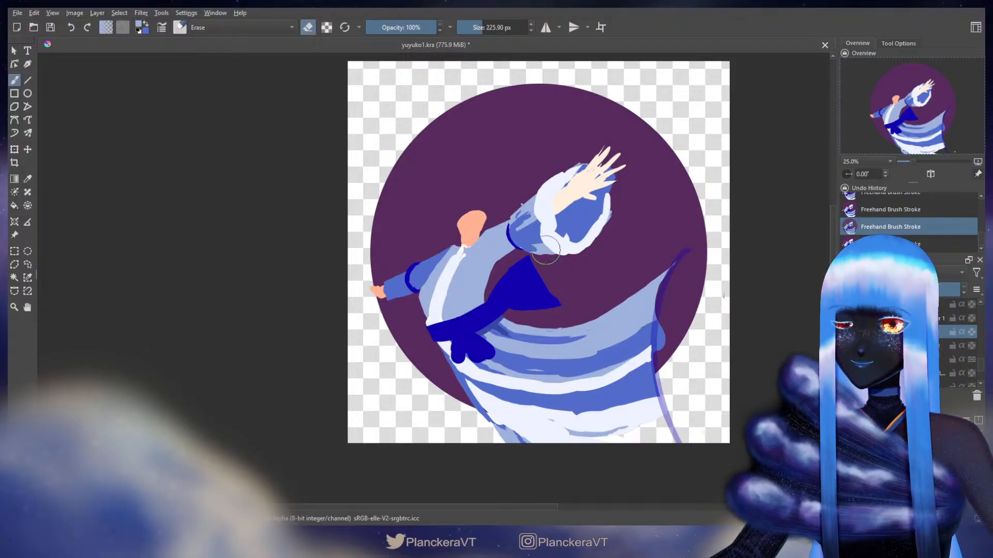
# Erase excess paint along the skirt's upper edge beneath the dark blue sash, redoing the first stroke
pyautogui.moveTo(518, 294); pyautogui.dragTo(499, 302)
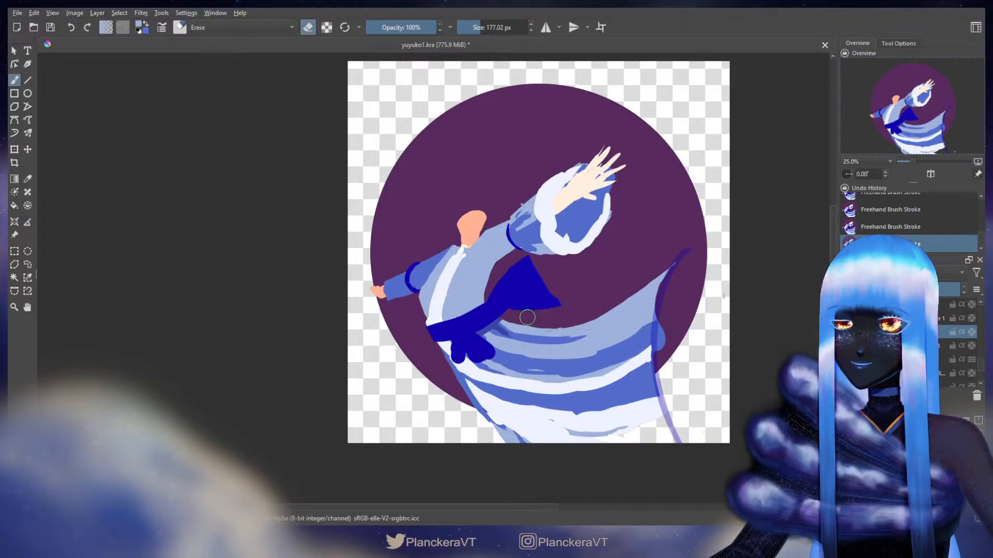
pyautogui.hotkey('ctrl', 'z')
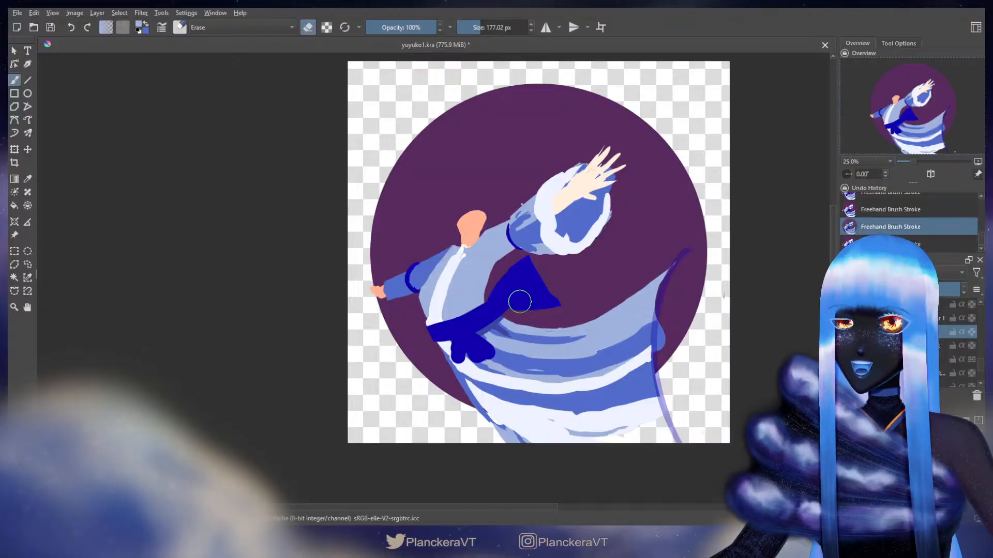
pyautogui.moveTo(510, 305); pyautogui.dragTo(502, 307)
pyautogui.moveTo(502, 307); pyautogui.dragTo(539, 319)
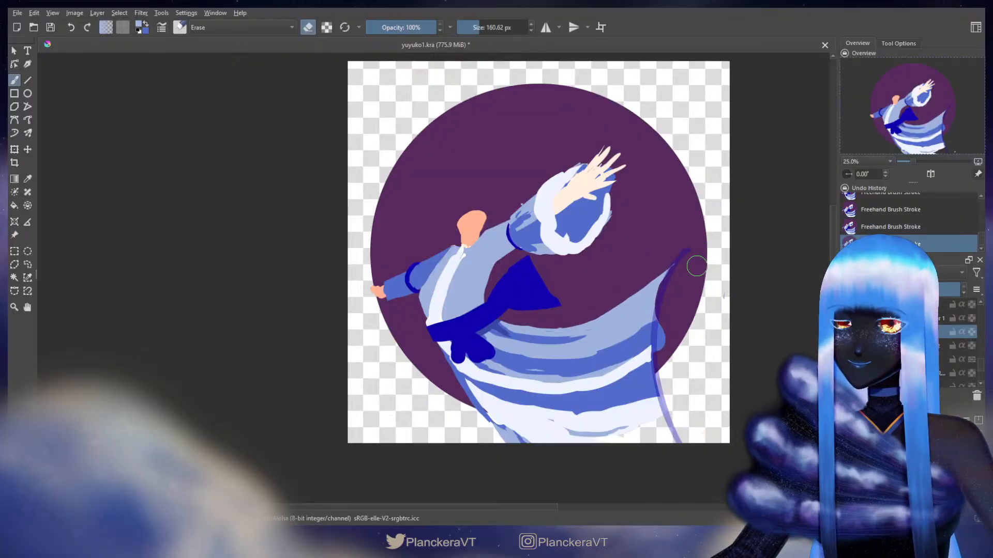
pyautogui.press('e')
# Select the dark blue sash's layer and warp the waistband and flared tail slightly with the Transform tool
pyautogui.moveTo(593, 348); pyautogui.dragTo(661, 386)
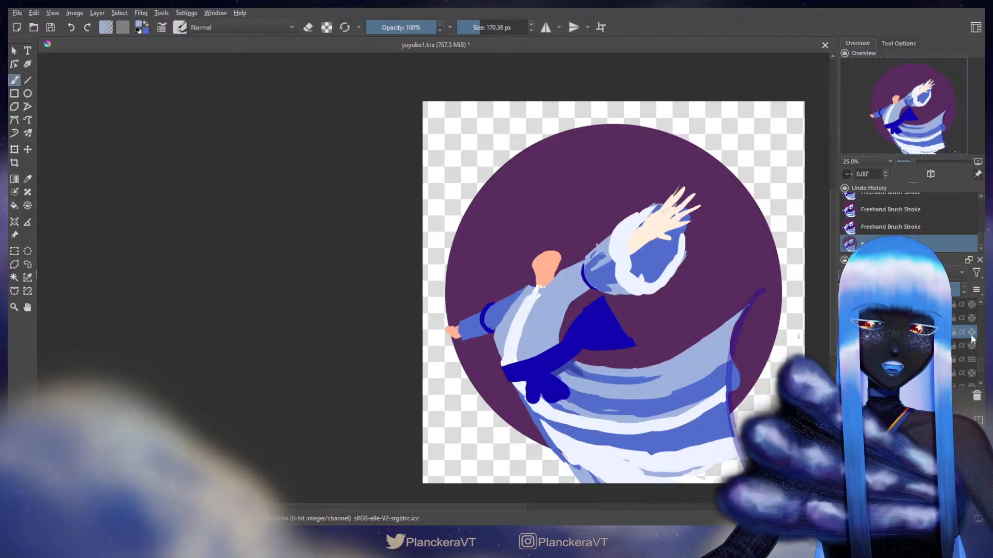
pyautogui.scroll(2, 976, 362)
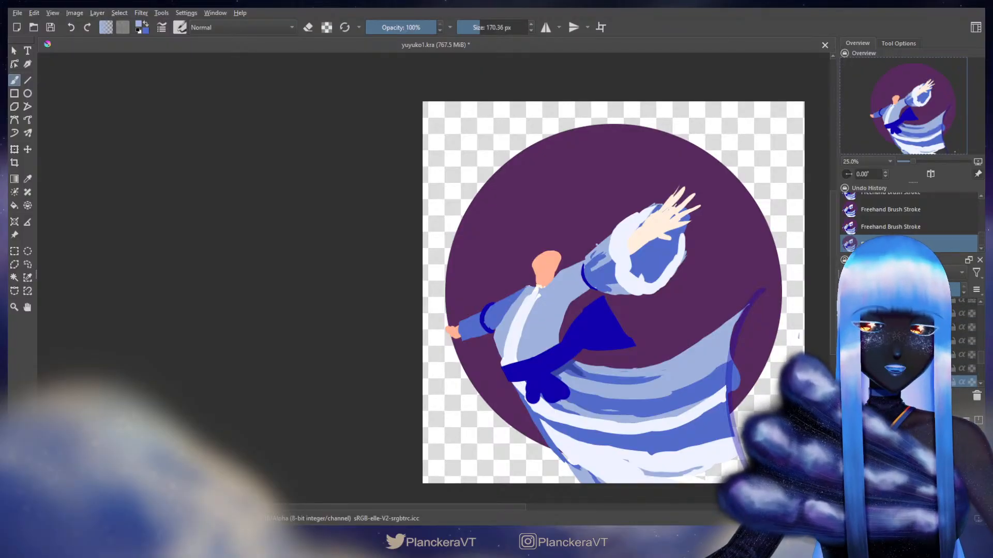
pyautogui.click(904, 327)
pyautogui.hotkey('ctrl', 't')
pyautogui.click(598, 396)
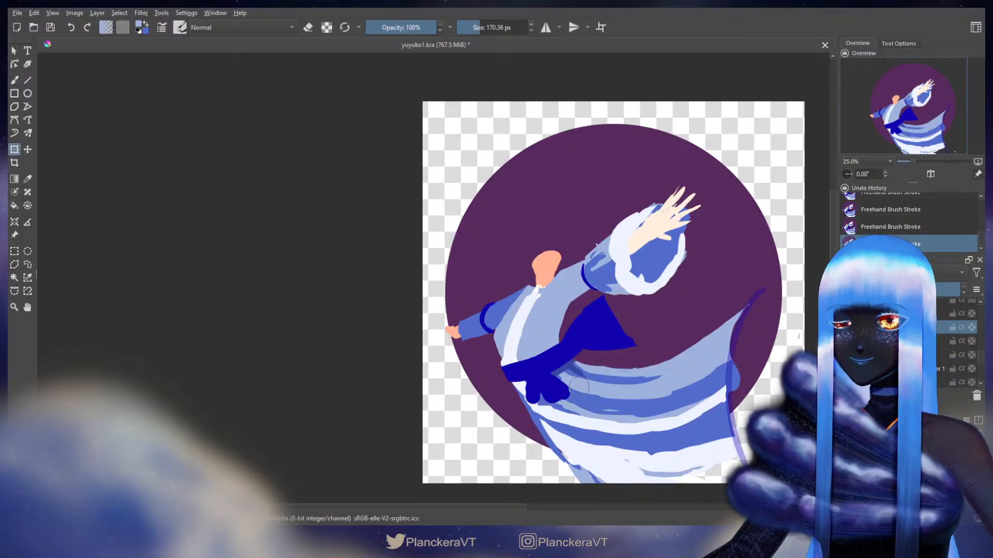
pyautogui.moveTo(525, 341)
pyautogui.mouseDown()
pyautogui.moveTo(535, 374)
pyautogui.moveTo(486, 375)
pyautogui.mouseUp()
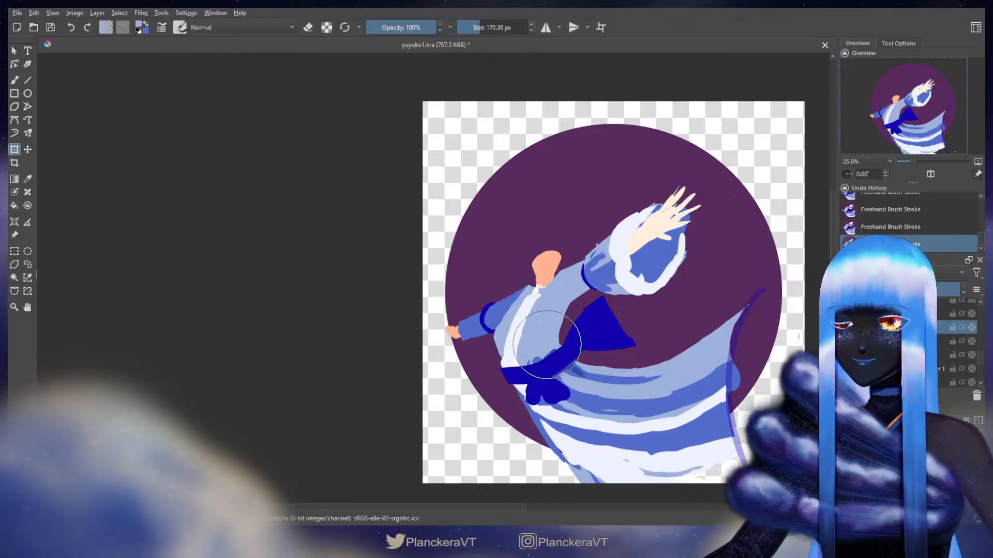
pyautogui.moveTo(584, 339)
pyautogui.mouseDown()
pyautogui.moveTo(628, 320)
pyautogui.moveTo(535, 346)
pyautogui.moveTo(546, 352)
pyautogui.moveTo(535, 361)
pyautogui.mouseUp()
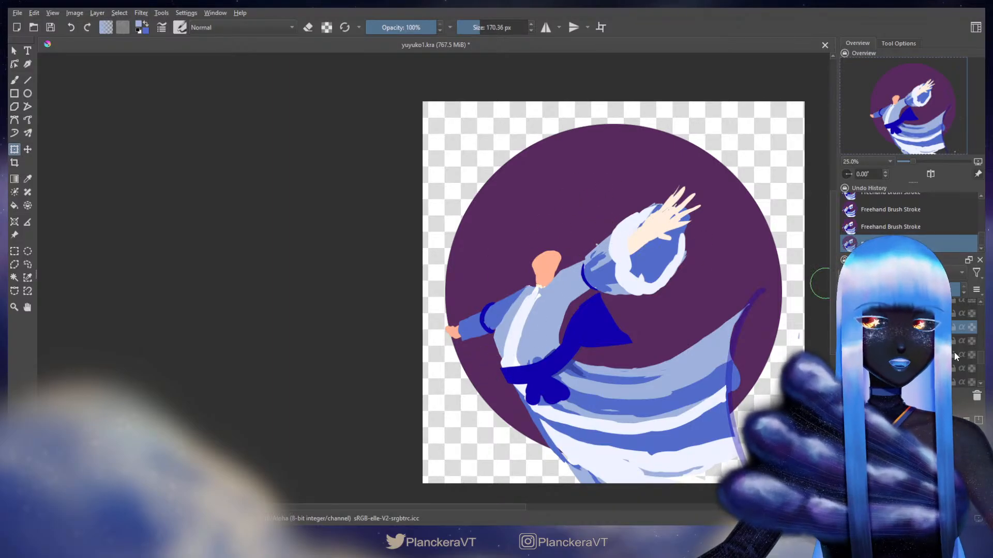
# Show the head with its pink hair and hat, and move it to sit on the figure's neck
pyautogui.moveTo(983, 361); pyautogui.dragTo(981, 335)
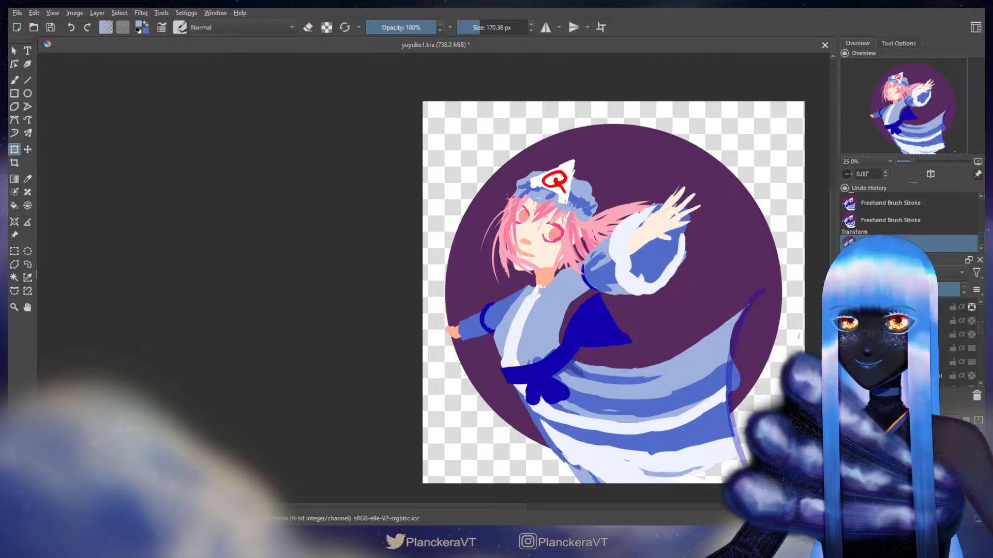
pyautogui.press('t')
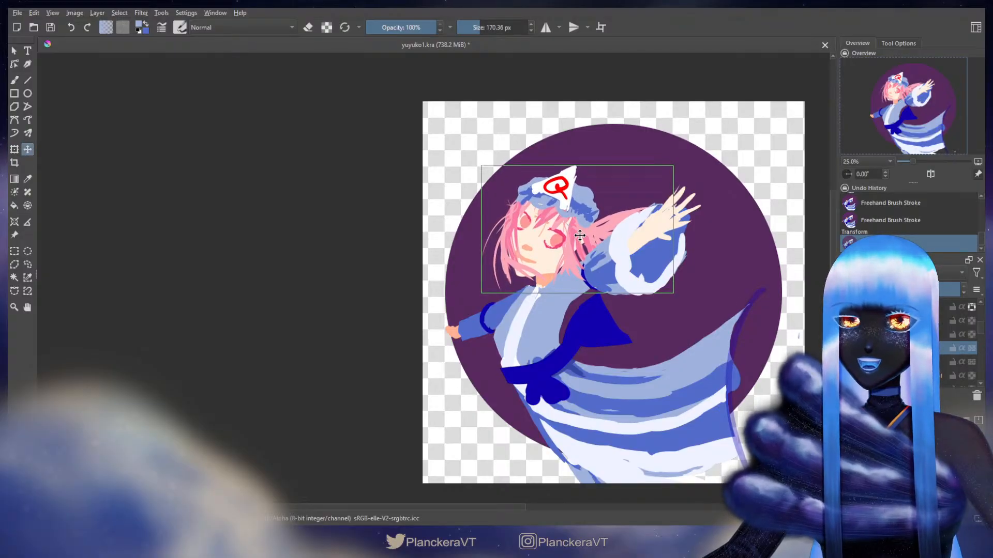
pyautogui.press('b')
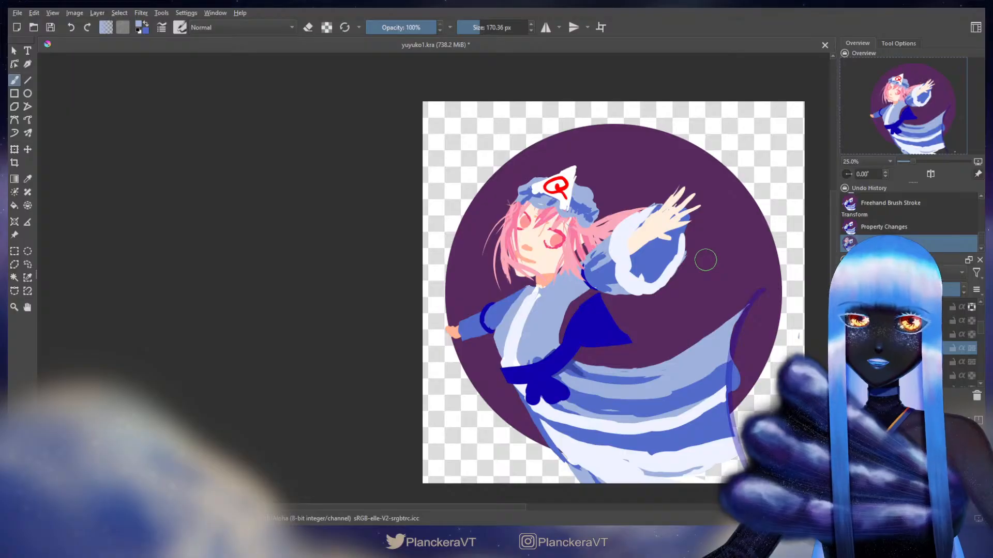
pyautogui.press('t')
pyautogui.moveTo(574, 236); pyautogui.dragTo(559, 239)
pyautogui.press('b')
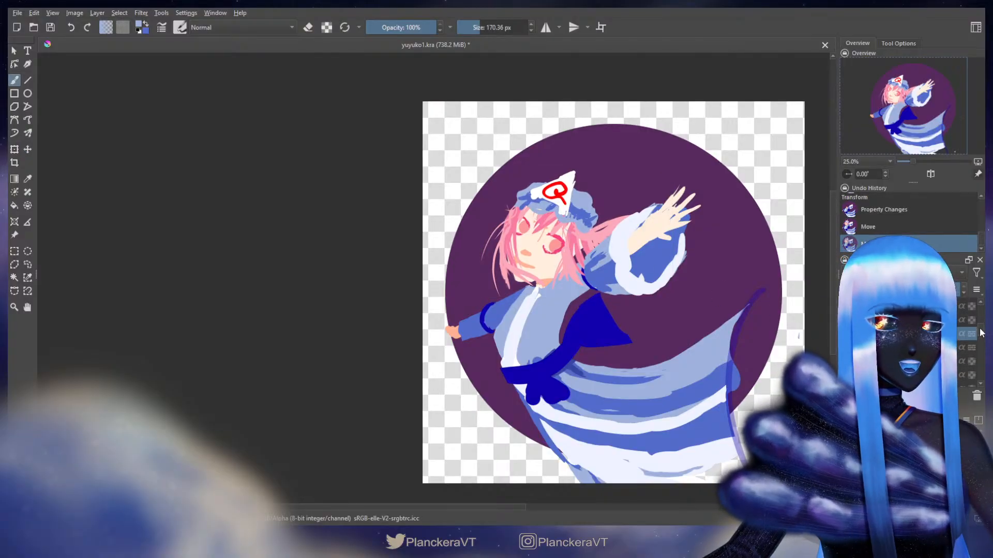
# Transform the eyes' layer to adjust the eyes on the face and apply the change
pyautogui.hotkey('ctrl', 't')
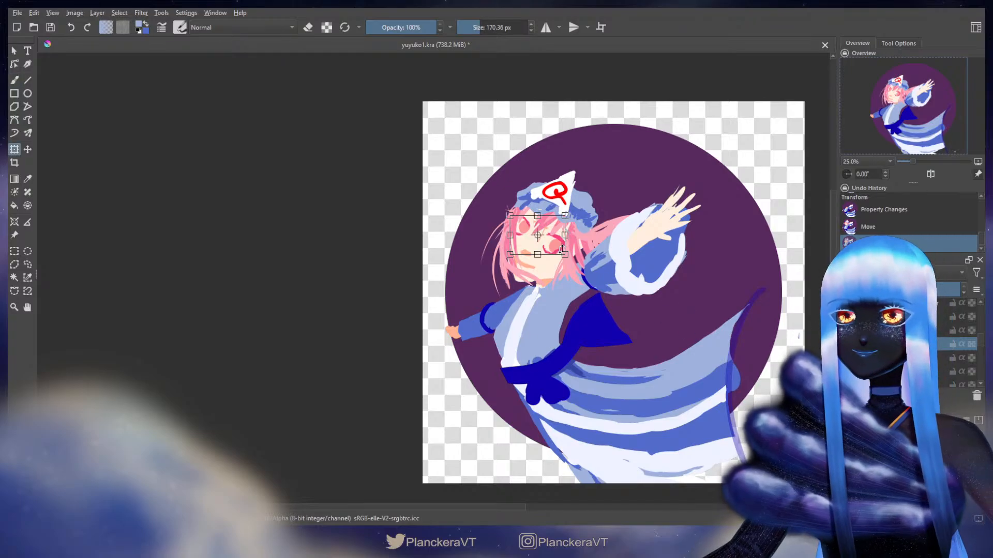
pyautogui.press('Return')
pyautogui.press('b')
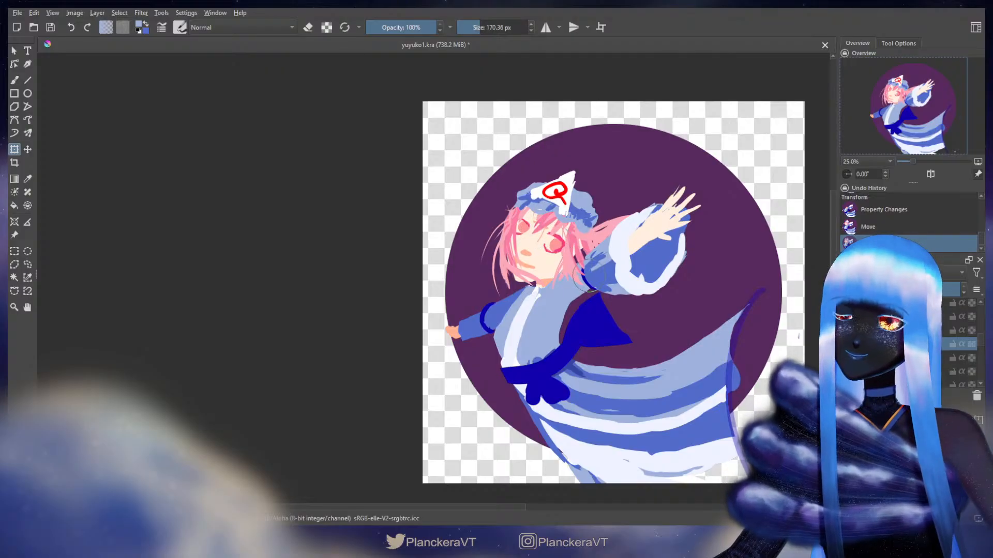
pyautogui.press('b')
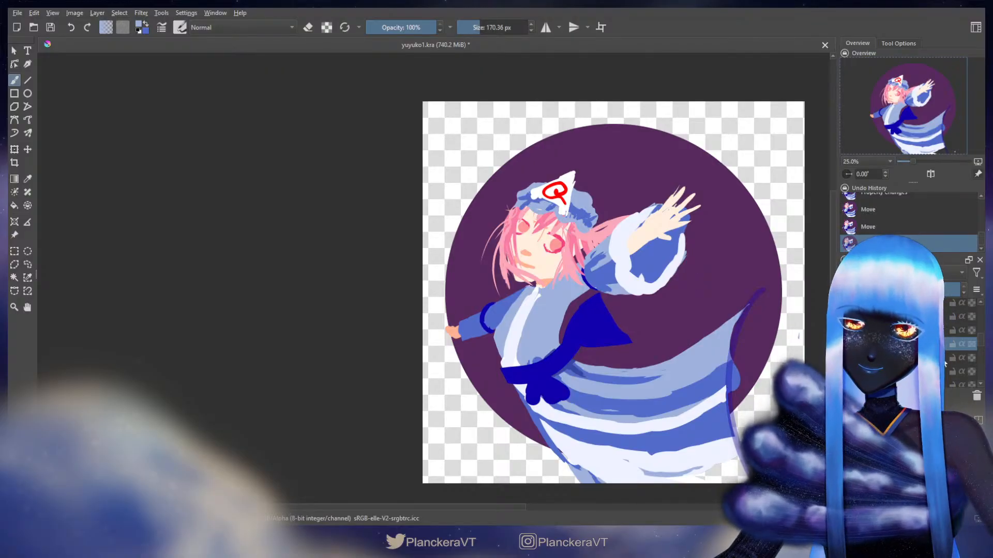
# Select the nose and mouth layer, transform it slightly and move it into place on the face
pyautogui.moveTo(982, 346); pyautogui.dragTo(981, 351)
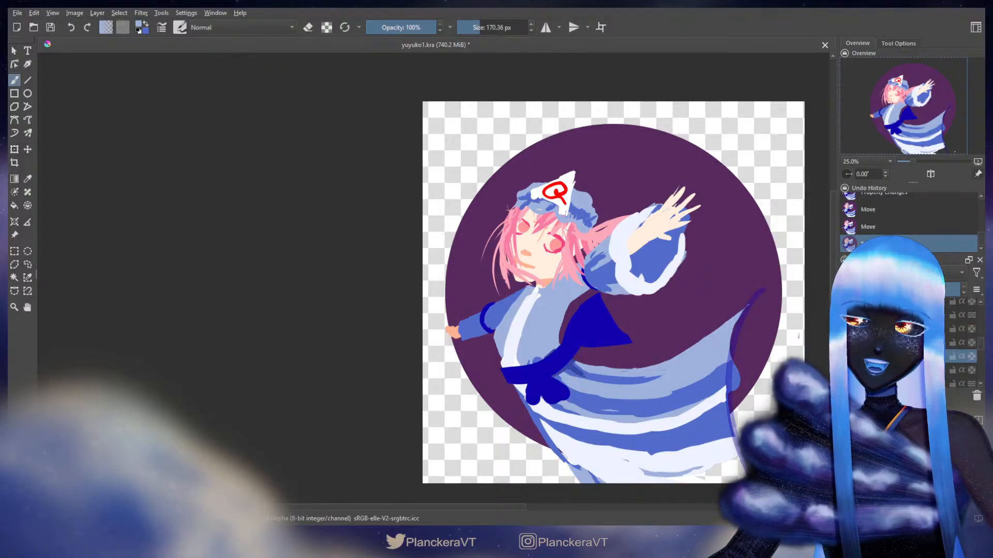
pyautogui.hotkey('ctrl', 't')
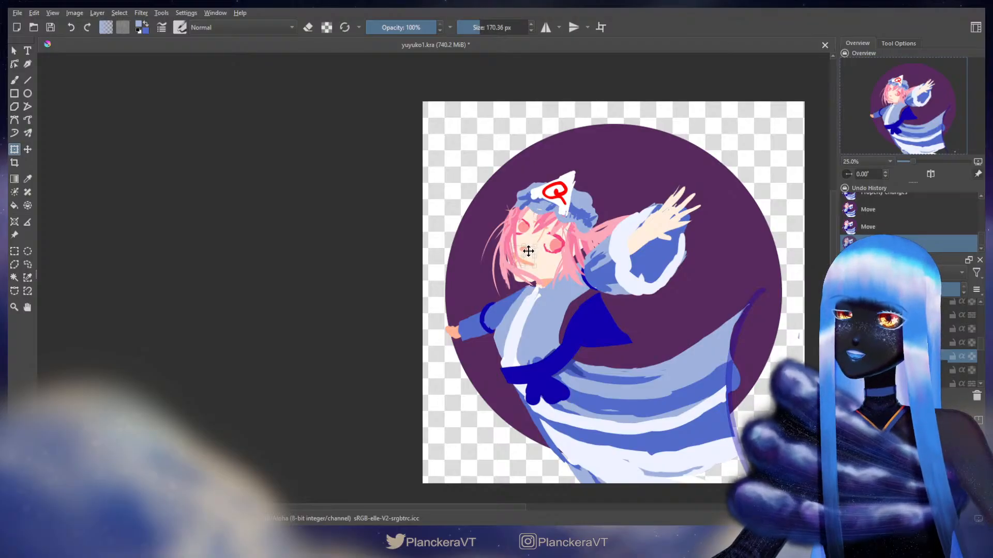
pyautogui.press('b')
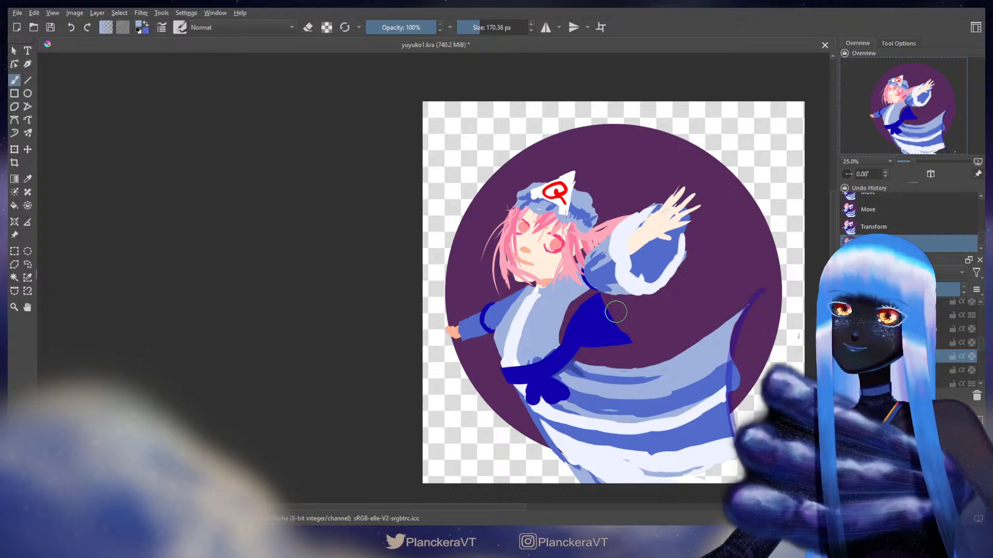
pyautogui.press('t')
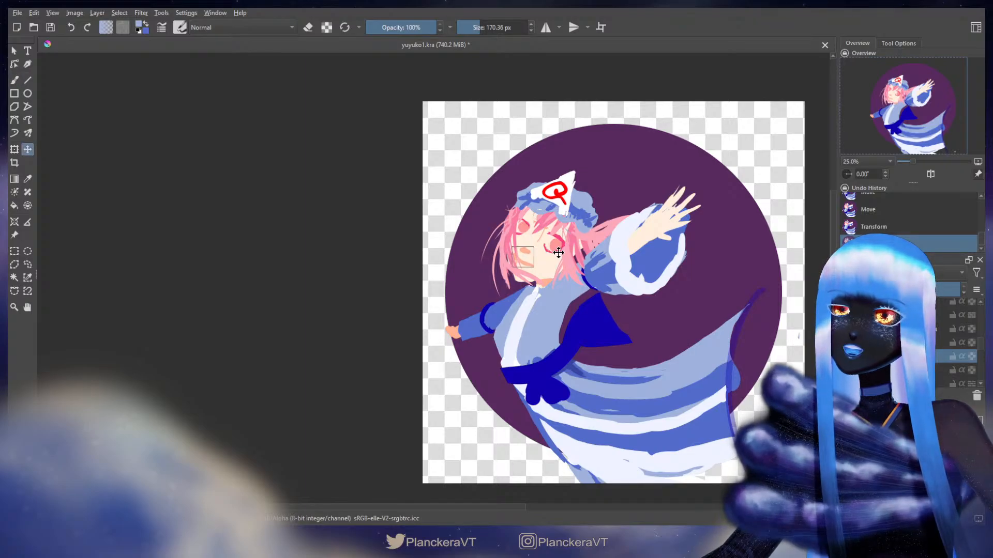
pyautogui.press('b')
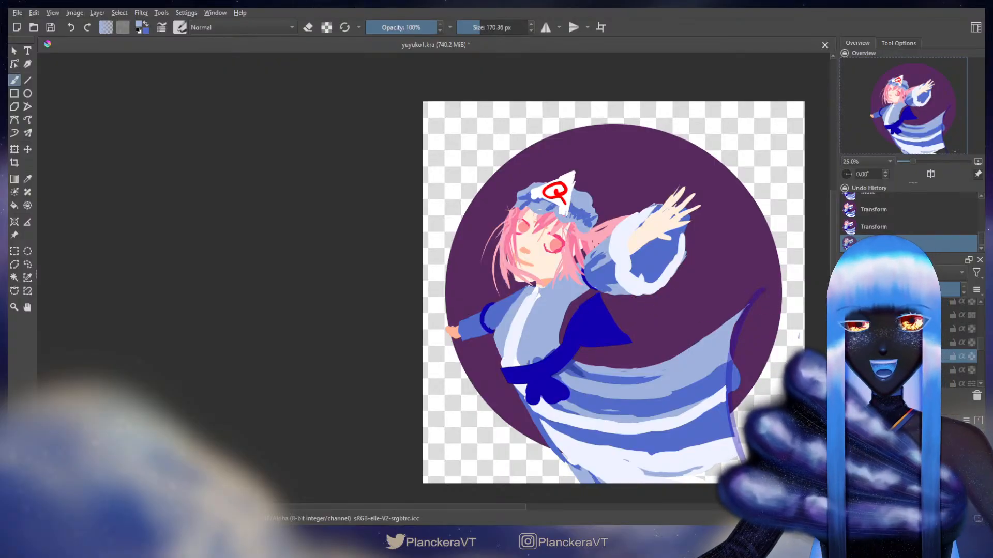
# Select the hat's layer and warp the blue cap and its white triangular emblem to fit the head with the Transform tool
pyautogui.moveTo(980, 345); pyautogui.dragTo(978, 333)
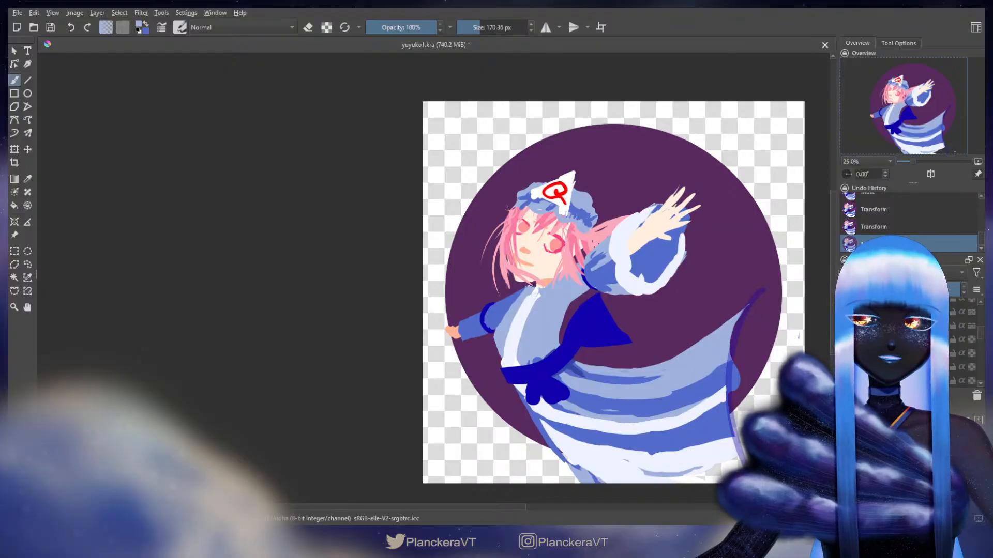
pyautogui.click(913, 368)
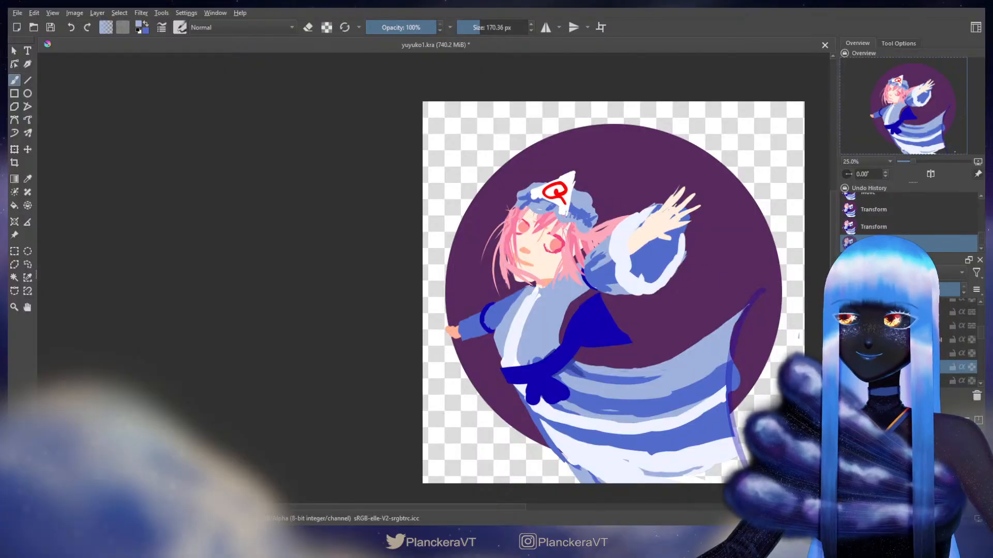
pyautogui.click(912, 326)
pyautogui.hotkey('ctrl', 't')
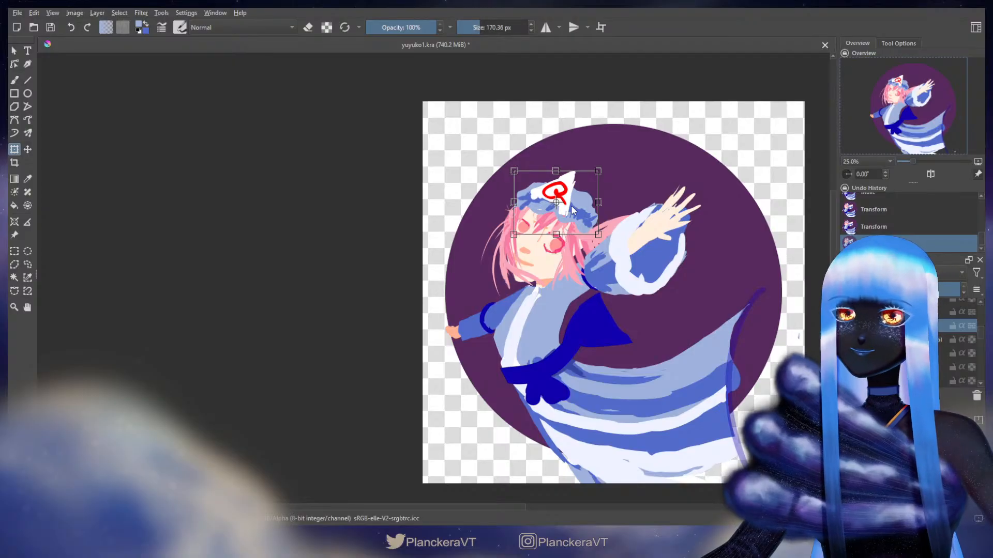
pyautogui.click(571, 208)
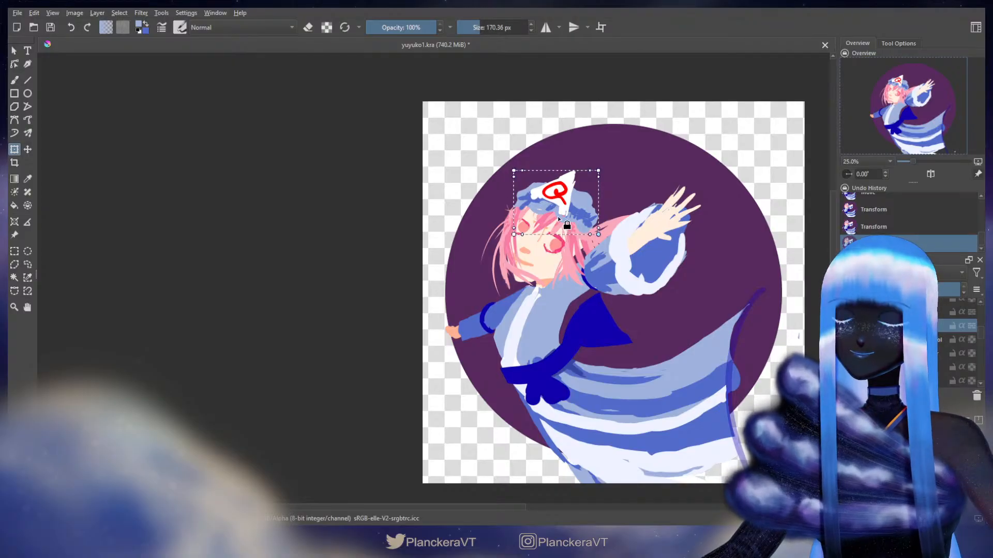
pyautogui.click(595, 275)
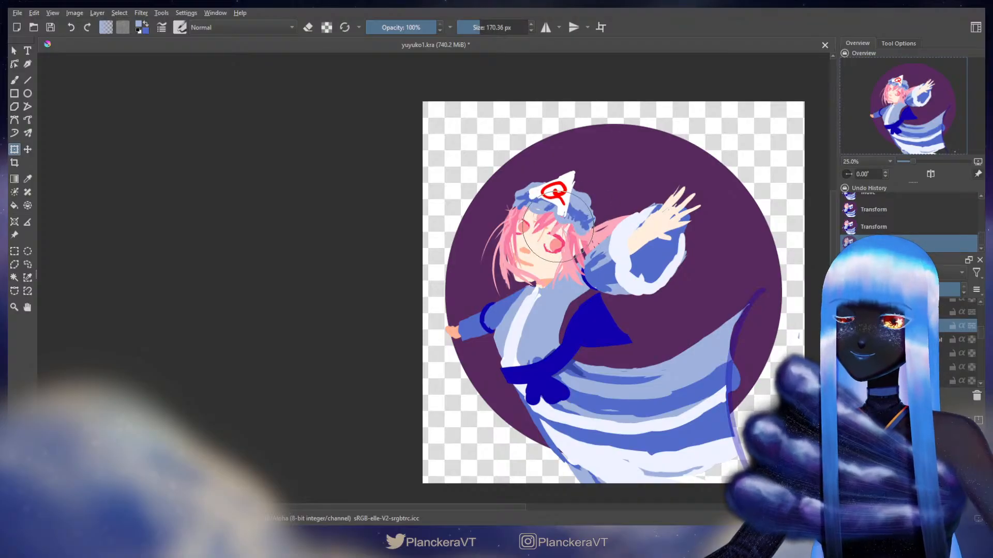
pyautogui.moveTo(558, 207); pyautogui.dragTo(549, 213)
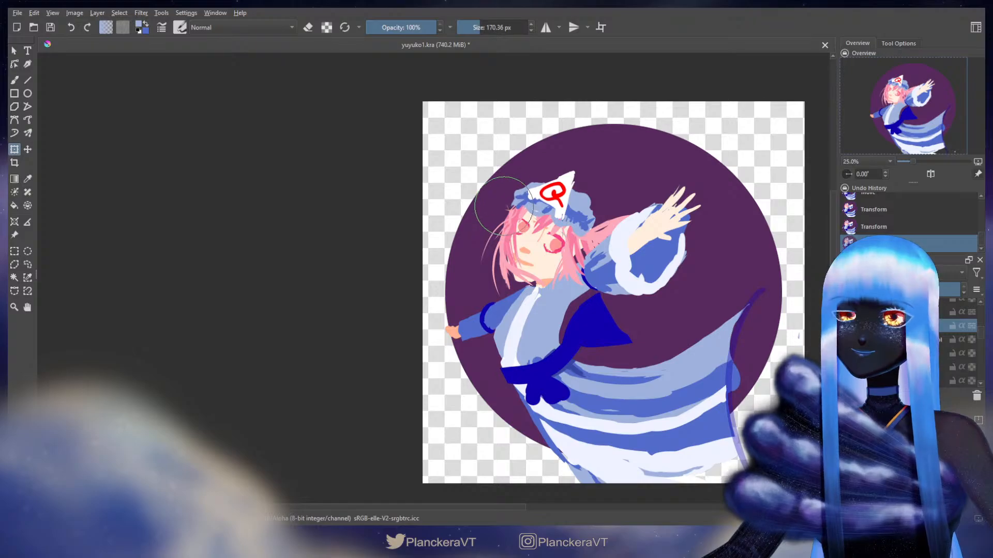
pyautogui.moveTo(514, 201)
pyautogui.mouseDown()
pyautogui.moveTo(543, 207)
pyautogui.moveTo(579, 235)
pyautogui.mouseUp()
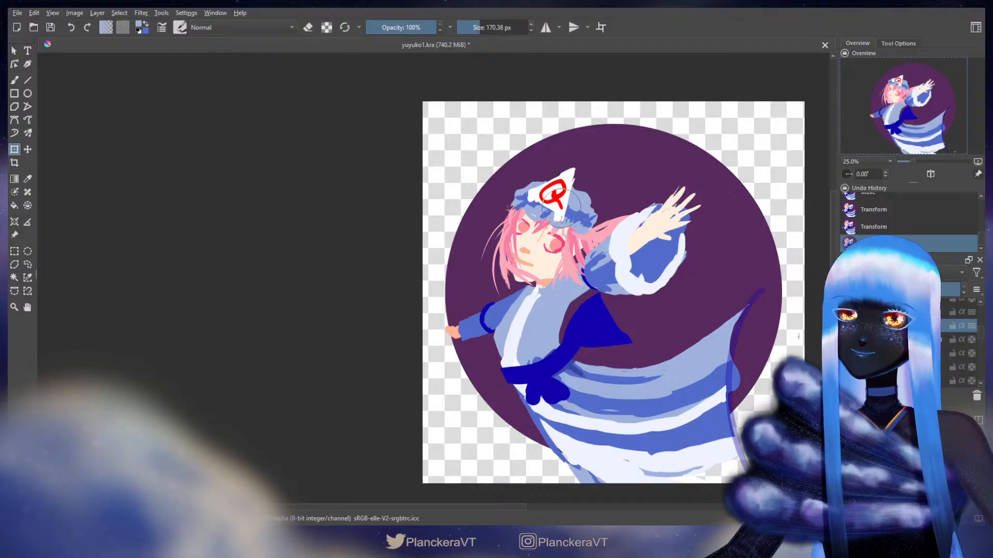
pyautogui.press('b')
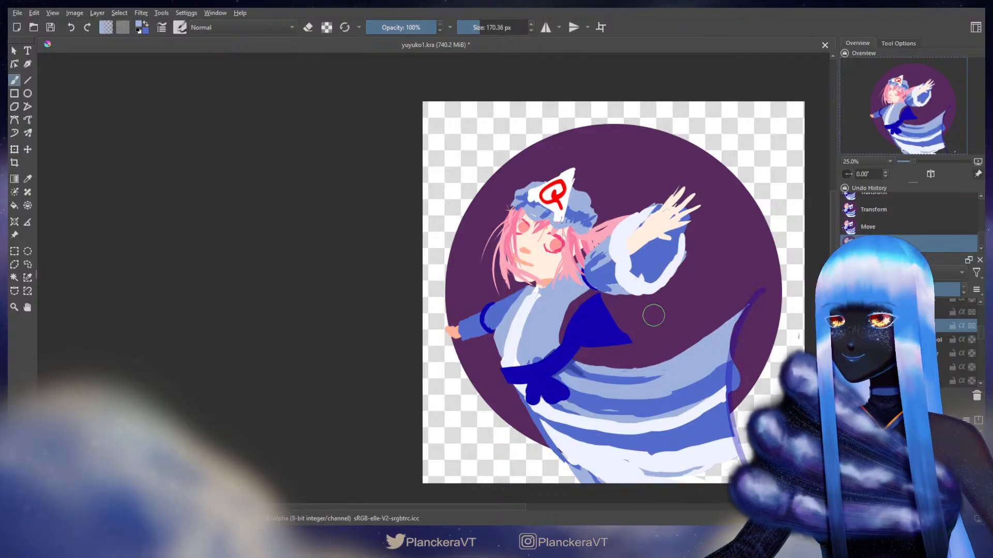
# Hide the head with its pink hair and hat, and select a clothing layer further down the stack
pyautogui.moveTo(983, 337); pyautogui.dragTo(982, 333)
pyautogui.click(846, 348)
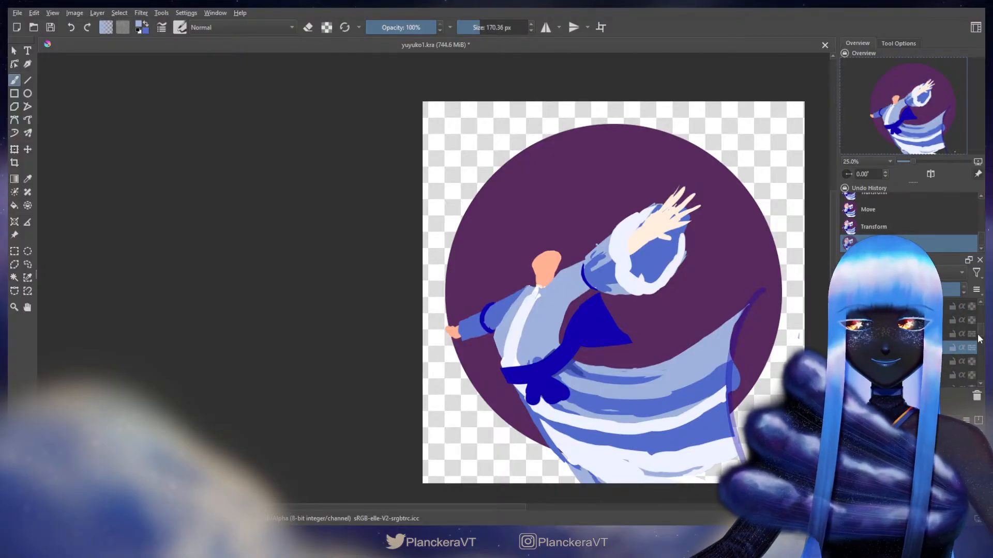
pyautogui.moveTo(981, 335); pyautogui.dragTo(980, 351)
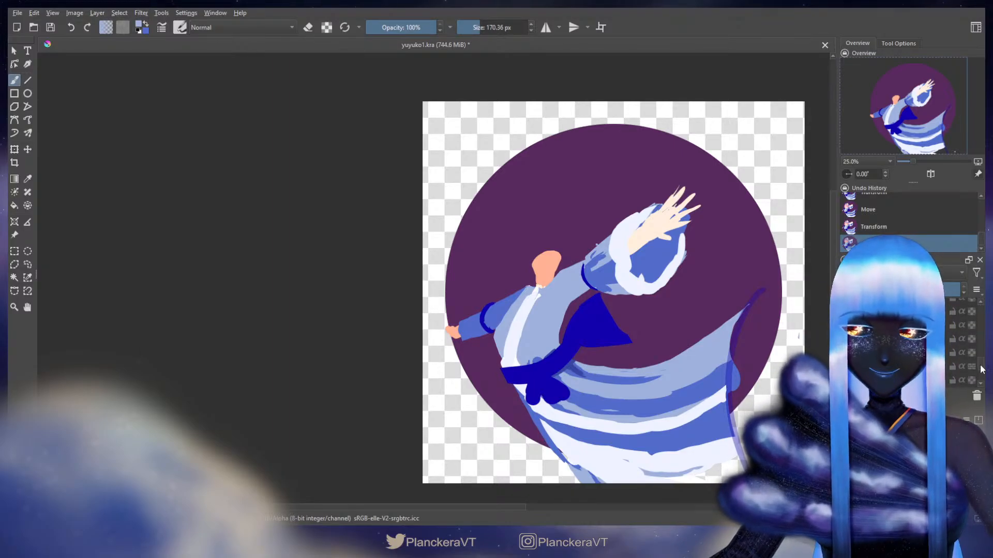
pyautogui.moveTo(980, 352)
pyautogui.mouseDown()
pyautogui.moveTo(983, 375)
pyautogui.moveTo(982, 367)
pyautogui.mouseUp()
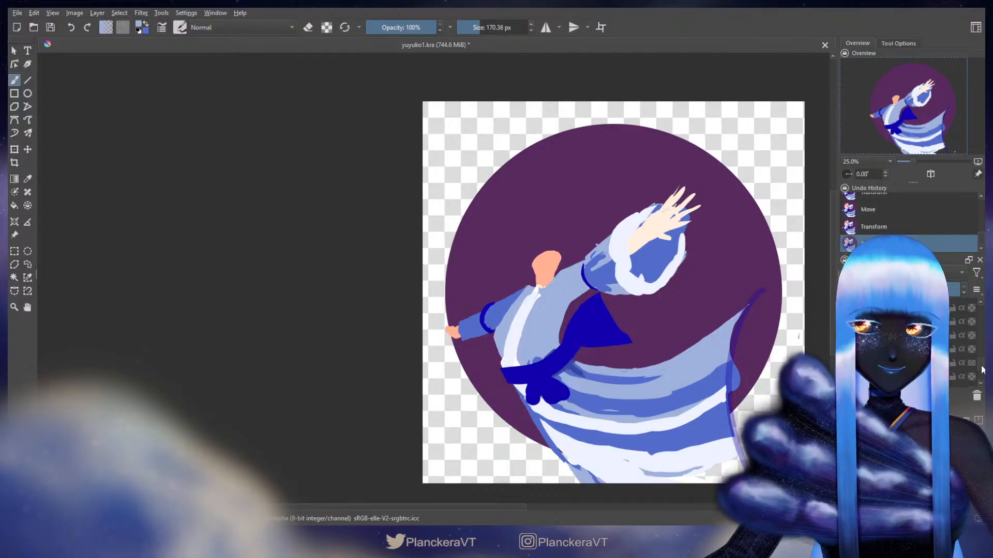
pyautogui.click(957, 336)
# Erase stray paint around the dark blue sash's flared tail, undoing the first stroke and continuing on another layer
pyautogui.moveTo(646, 345); pyautogui.dragTo(562, 286)
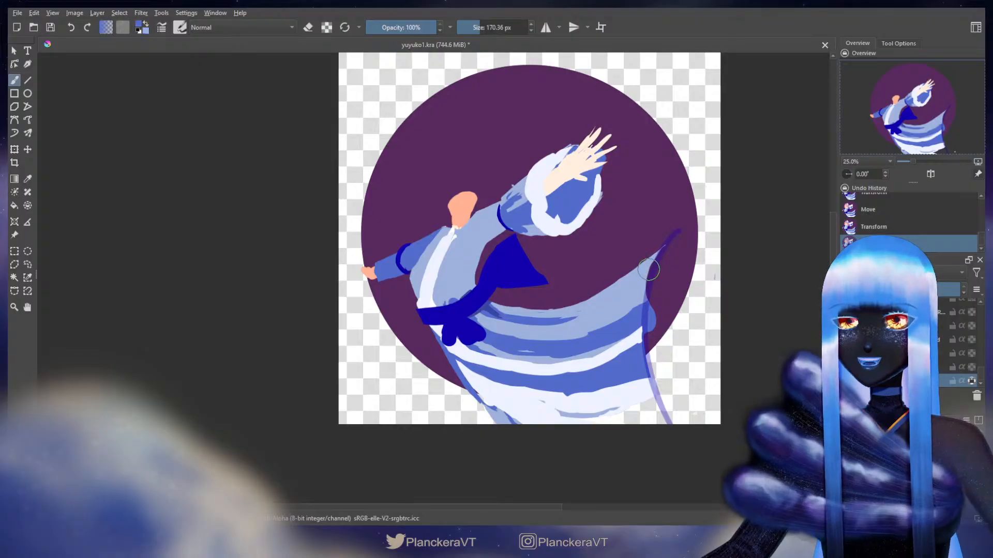
pyautogui.press('e')
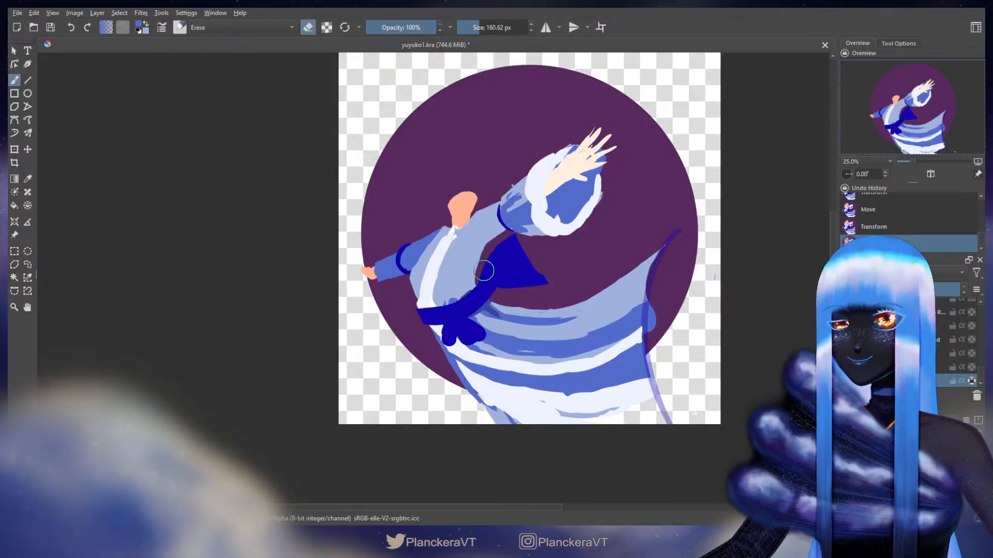
pyautogui.moveTo(478, 283); pyautogui.dragTo(485, 282)
pyautogui.hotkey('ctrl', 'z')
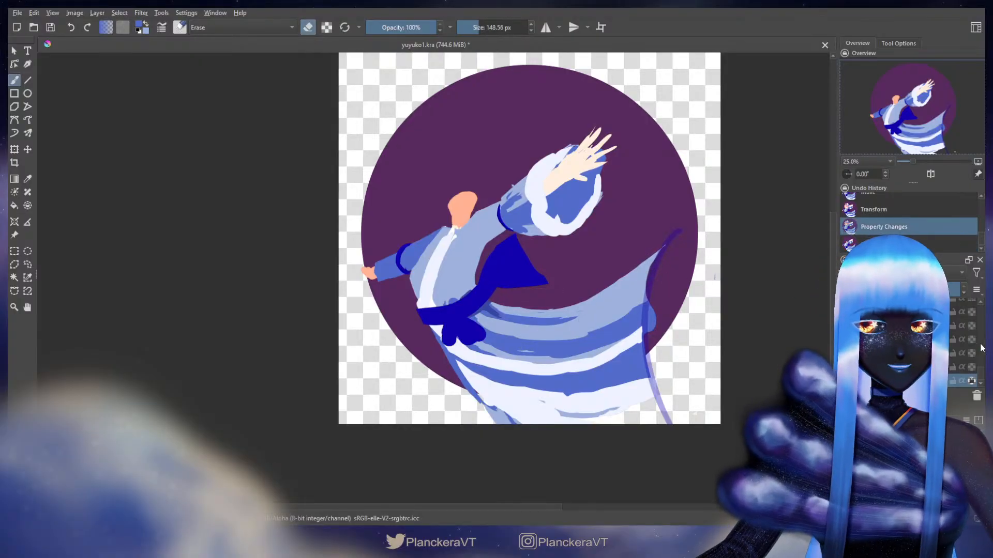
pyautogui.moveTo(981, 373); pyautogui.dragTo(983, 365)
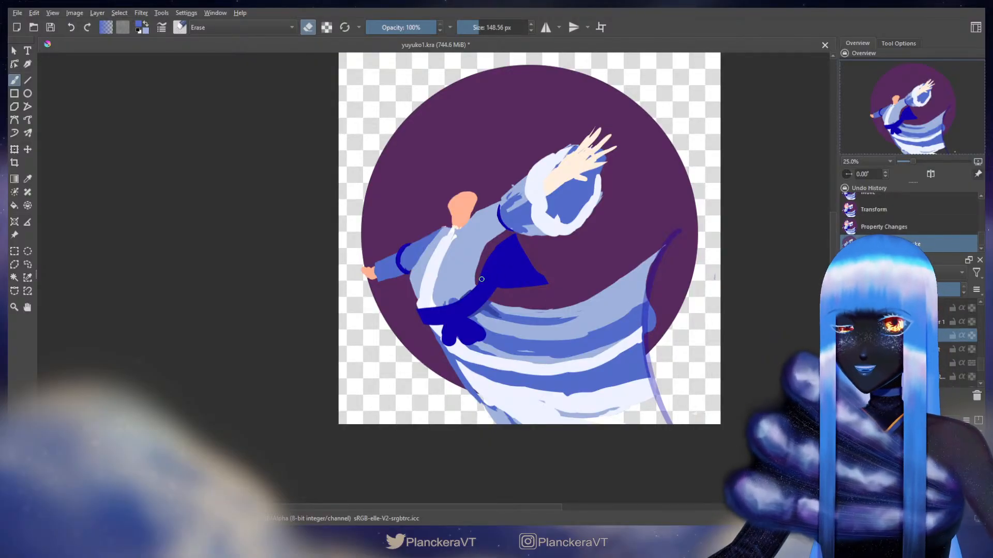
pyautogui.moveTo(491, 295); pyautogui.dragTo(556, 290)
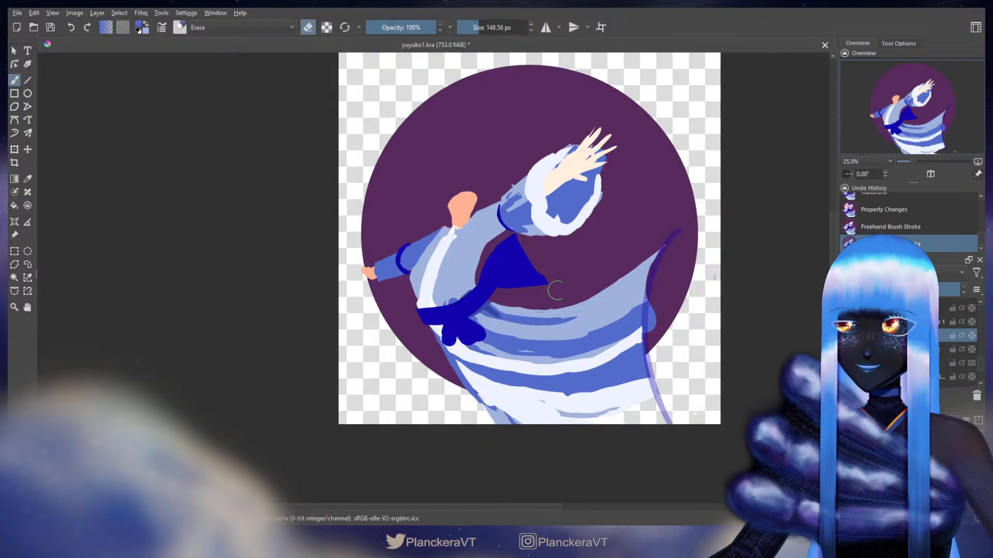
# Lasso the flared tail of the dark blue sash, move it slightly down from the sleeve, and clear the selection
pyautogui.moveTo(982, 364); pyautogui.dragTo(979, 357)
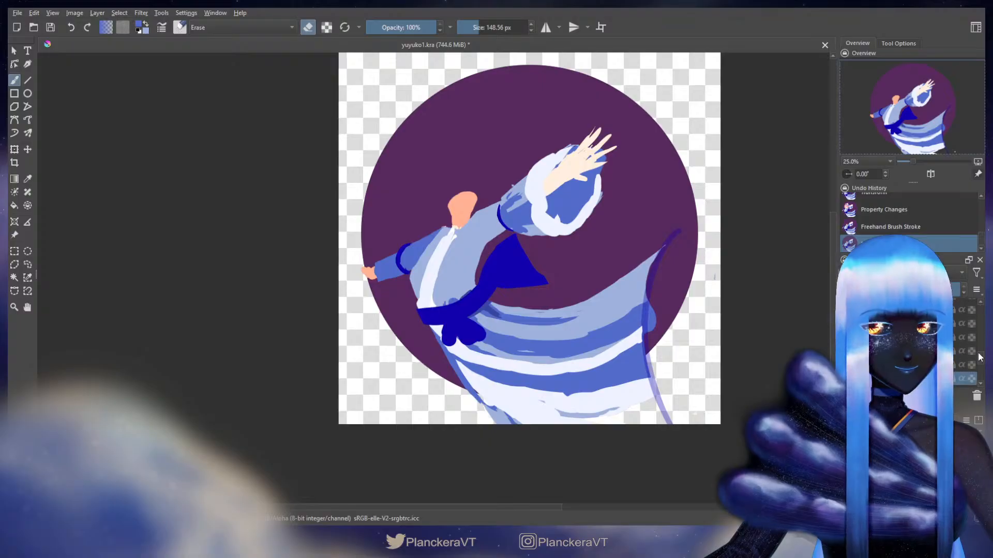
pyautogui.press('e')
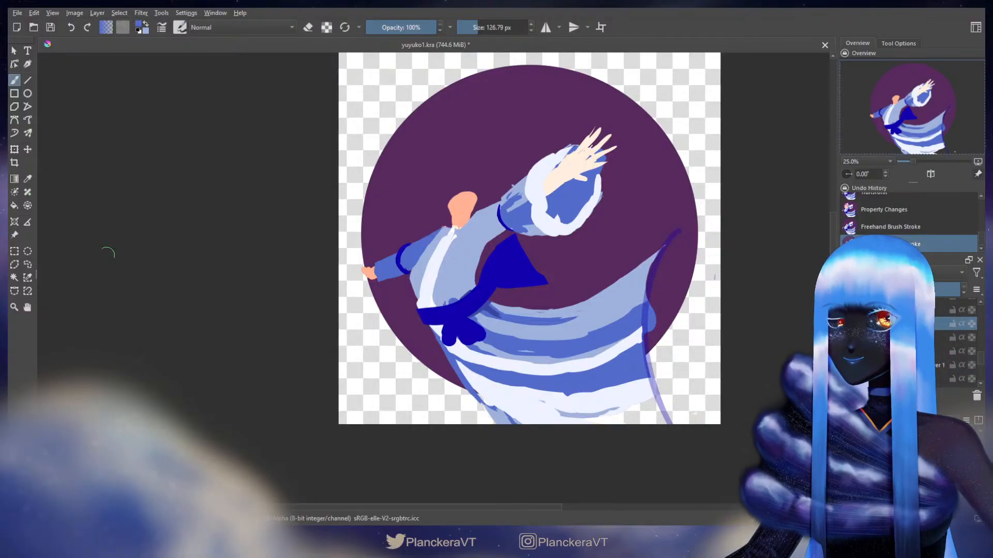
pyautogui.click(28, 265)
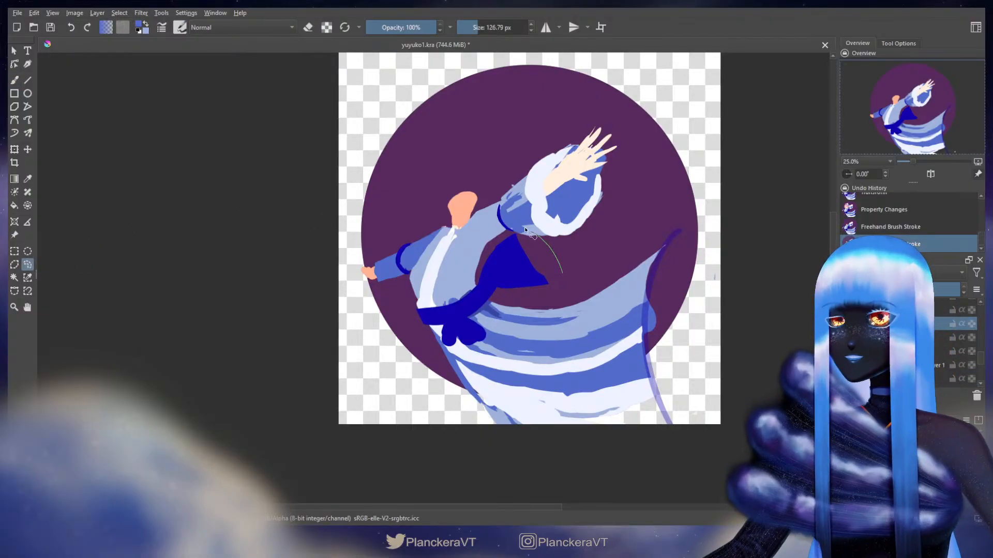
pyautogui.moveTo(573, 285)
pyautogui.mouseDown()
pyautogui.moveTo(548, 263)
pyautogui.moveTo(512, 272)
pyautogui.mouseUp()
pyautogui.press('t')
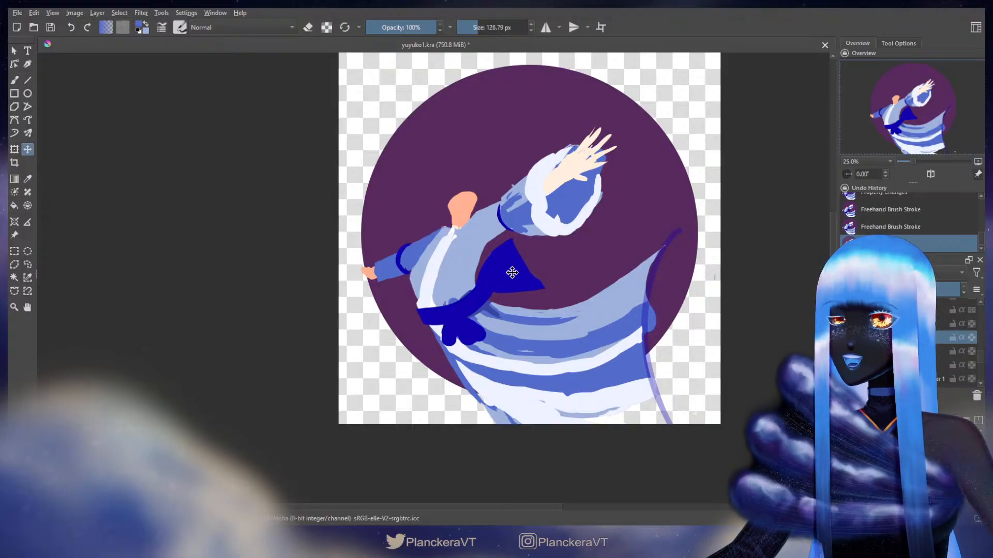
pyautogui.press('b')
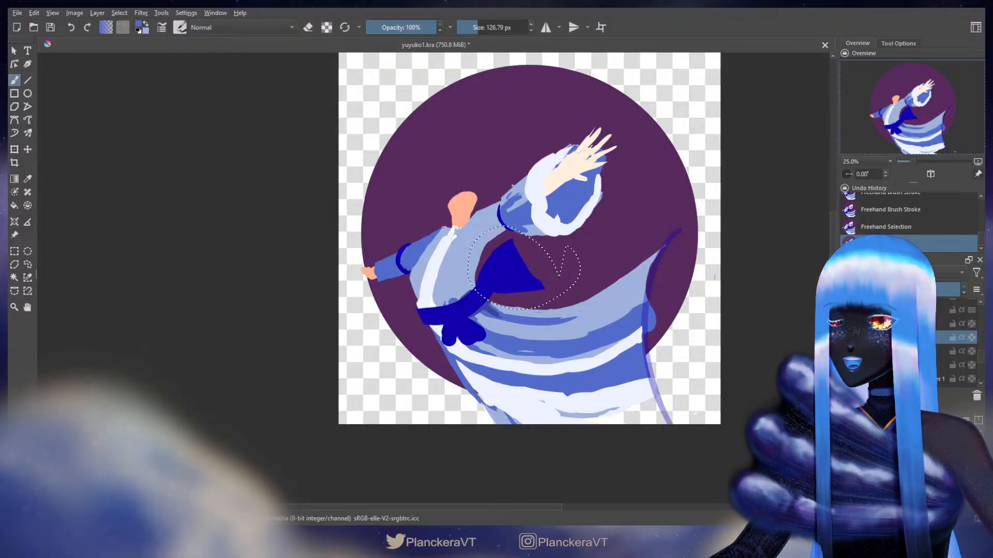
pyautogui.press('e')
pyautogui.press('e')
pyautogui.hotkey('ctrl', 'shift', 'a')
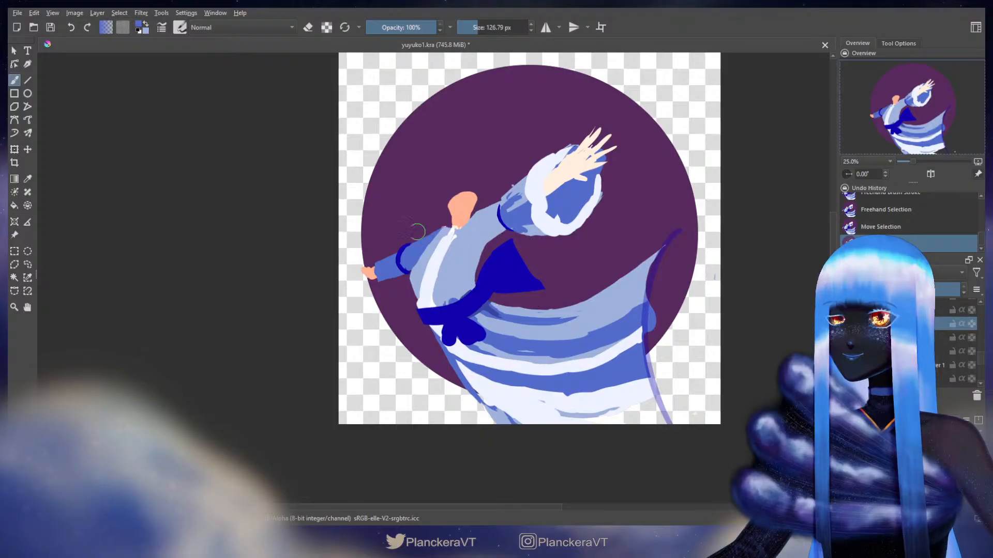
# Lasso the sash's flared tail closely, cut it onto a new layer, and reposition that layer in the stack
pyautogui.click(28, 265)
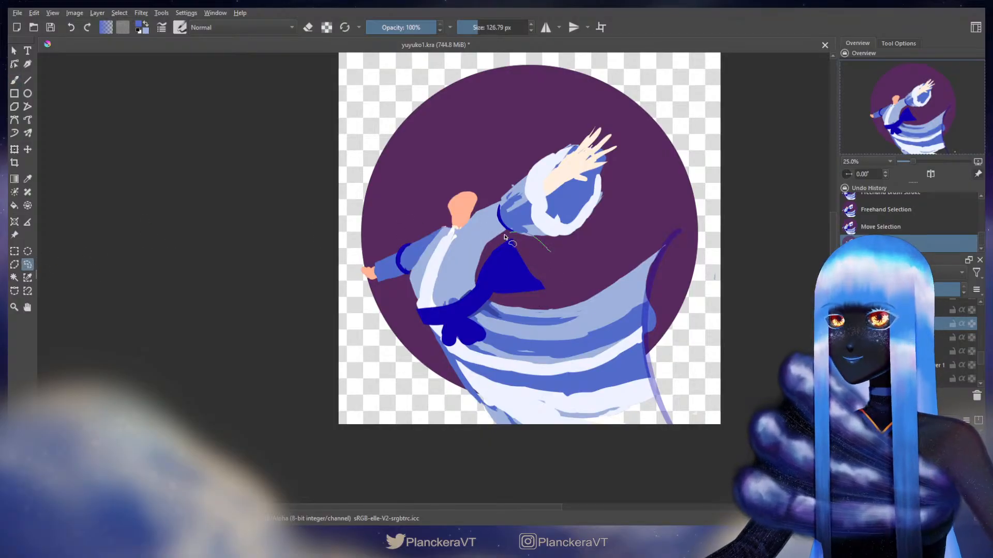
pyautogui.moveTo(551, 252)
pyautogui.mouseDown()
pyautogui.moveTo(481, 264)
pyautogui.moveTo(479, 287)
pyautogui.moveTo(488, 302)
pyautogui.moveTo(515, 302)
pyautogui.moveTo(553, 256)
pyautogui.mouseUp()
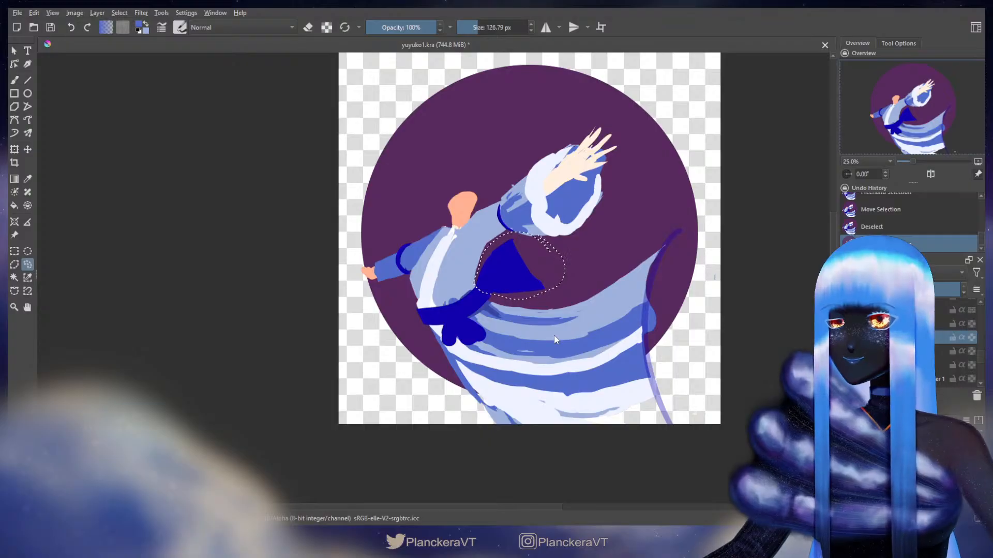
pyautogui.hotkey('ctrl', 'x')
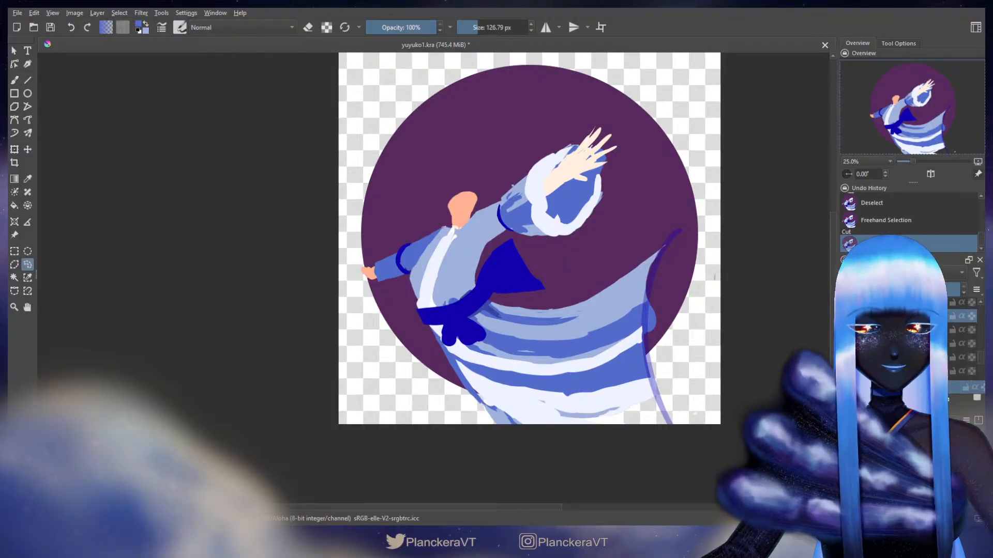
pyautogui.moveTo(943, 391); pyautogui.dragTo(956, 373)
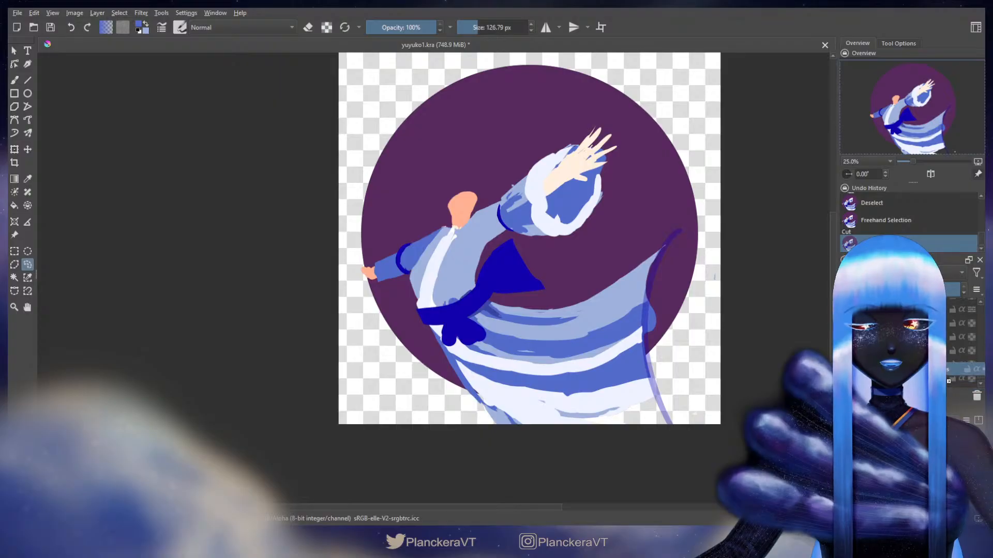
pyautogui.doubleClick(923, 381)
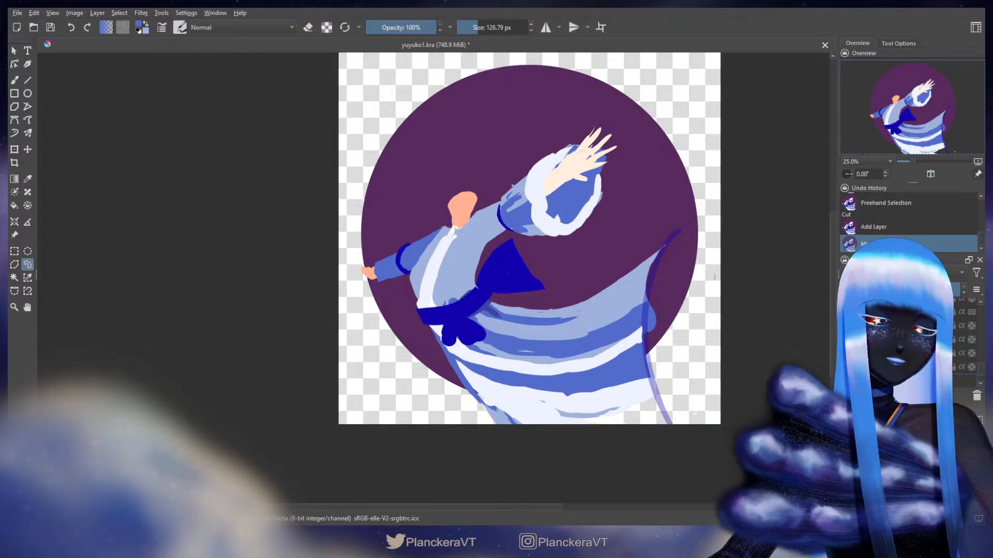
pyautogui.hotkey('ctrl', 'pagedown')
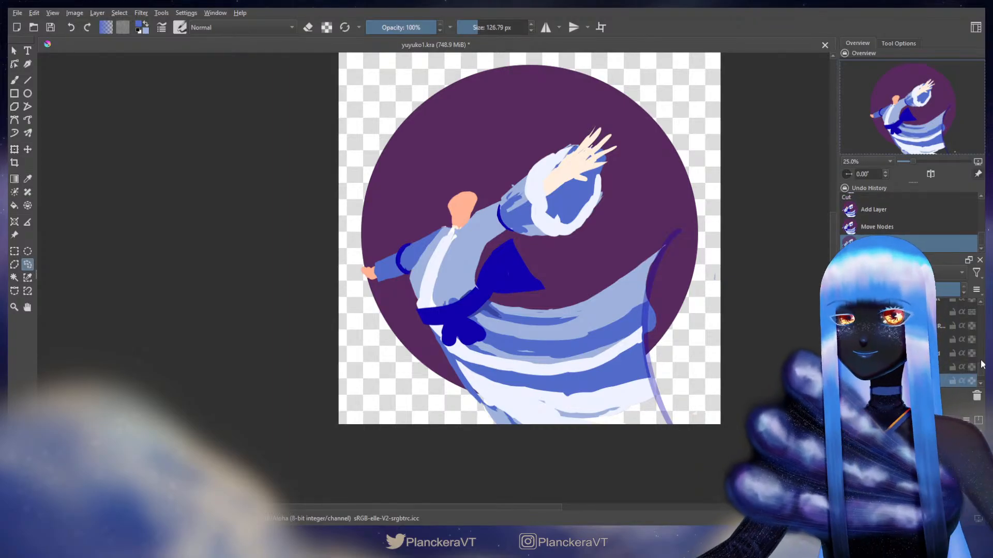
pyautogui.moveTo(981, 367); pyautogui.dragTo(982, 352)
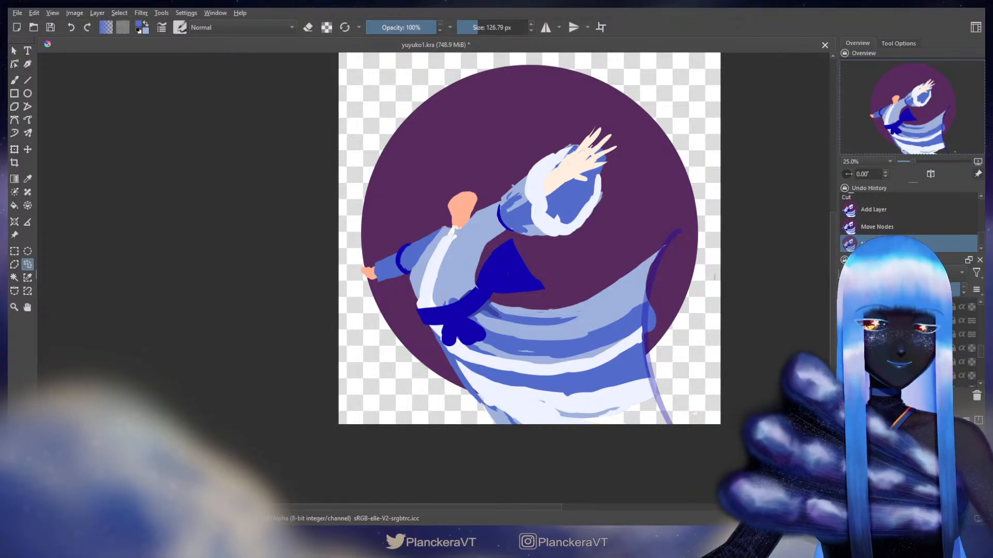
pyautogui.click(921, 362)
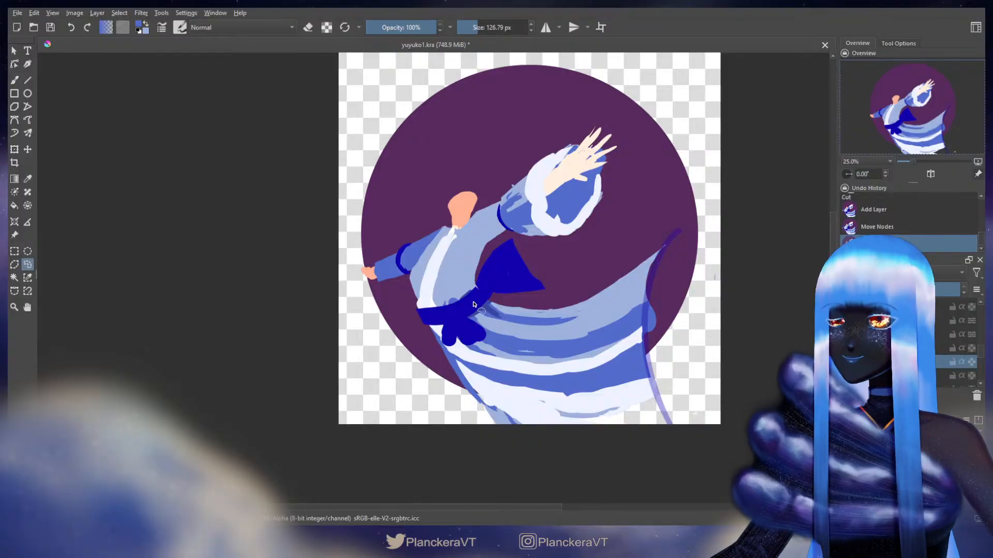
# Transform the cut-out flared tail of the dark blue sash, bringing it closer to the knot at the waist
pyautogui.press('b')
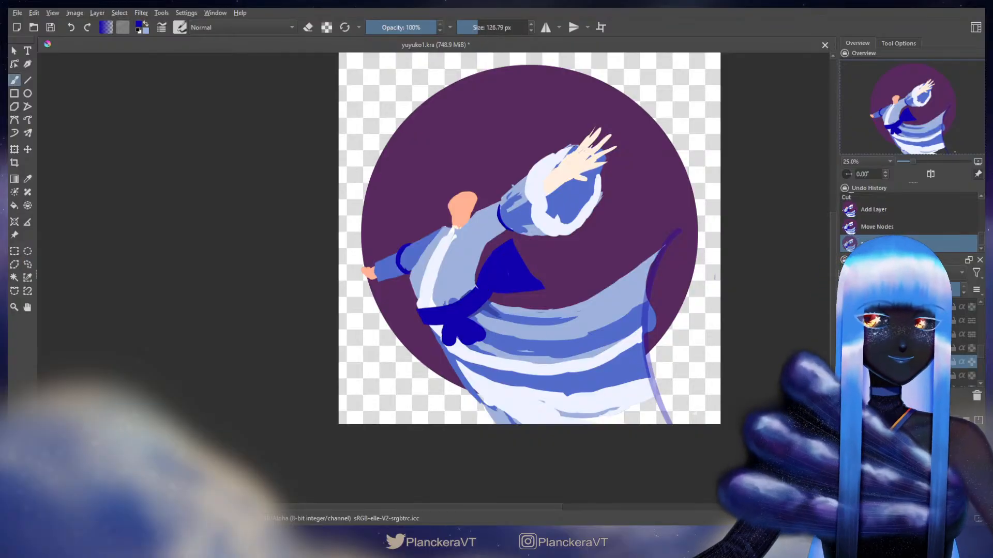
pyautogui.moveTo(978, 364); pyautogui.dragTo(979, 379)
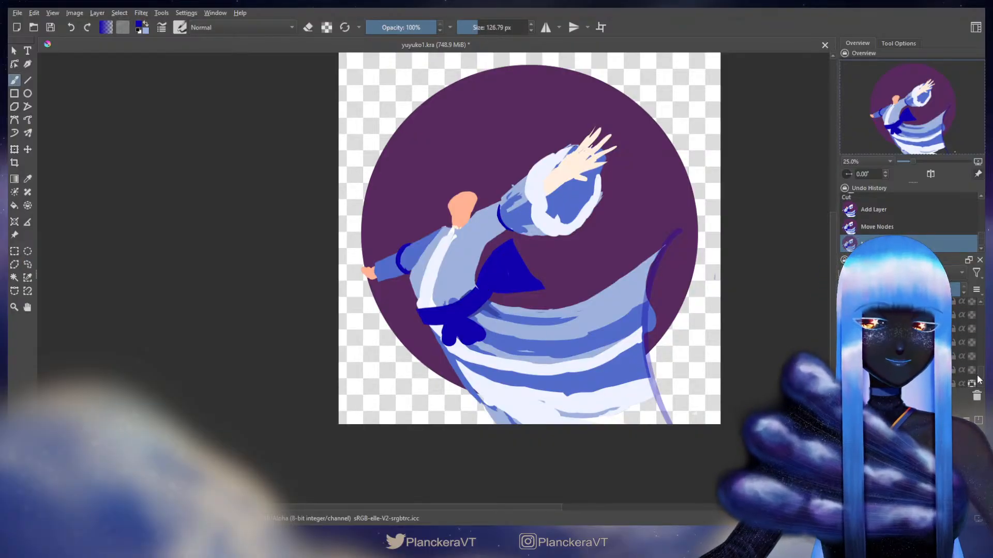
pyautogui.hotkey('ctrl', 't')
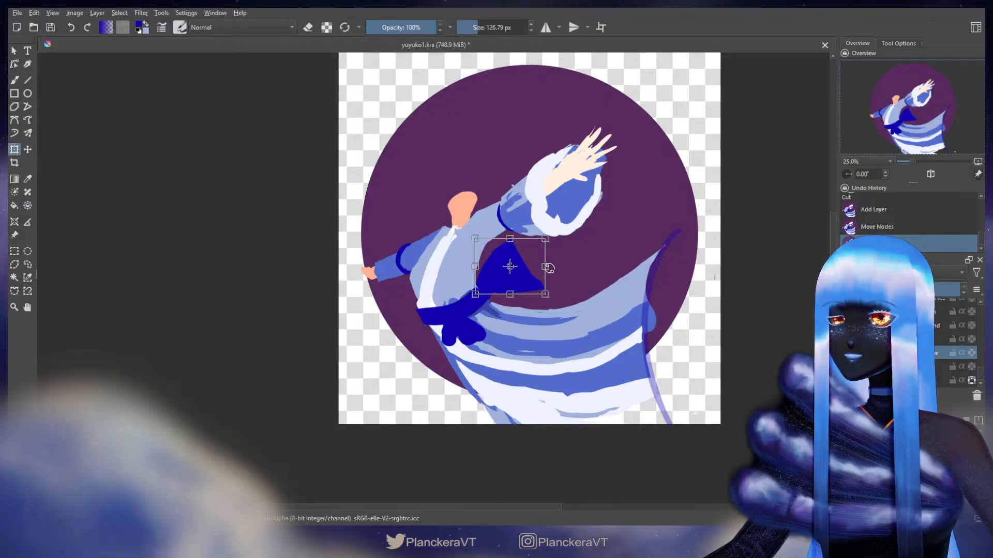
pyautogui.moveTo(512, 267); pyautogui.dragTo(511, 280)
pyautogui.press('b')
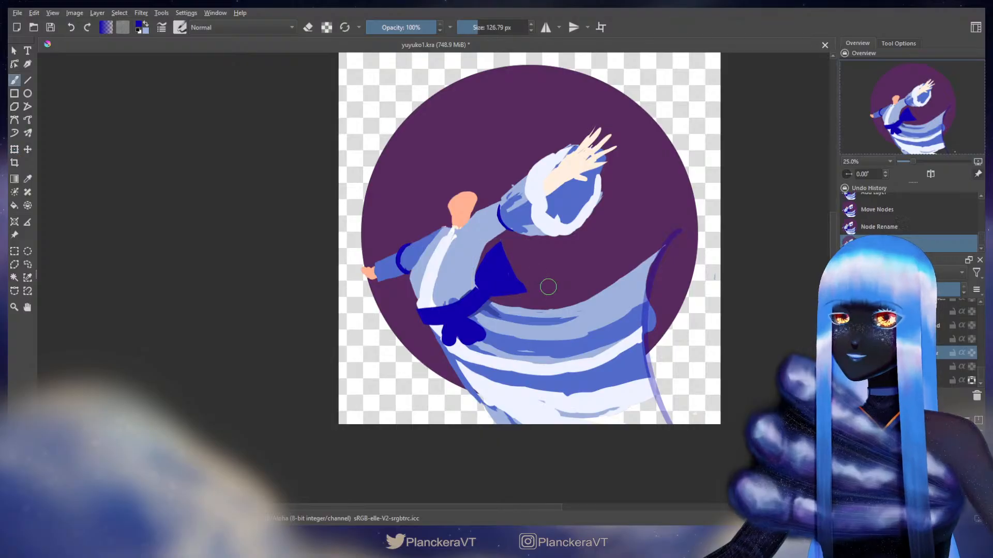
# On the sash layer, erase excess paint along the waistband's upper edge and repaint the band in dark blue
pyautogui.moveTo(982, 373); pyautogui.dragTo(981, 362)
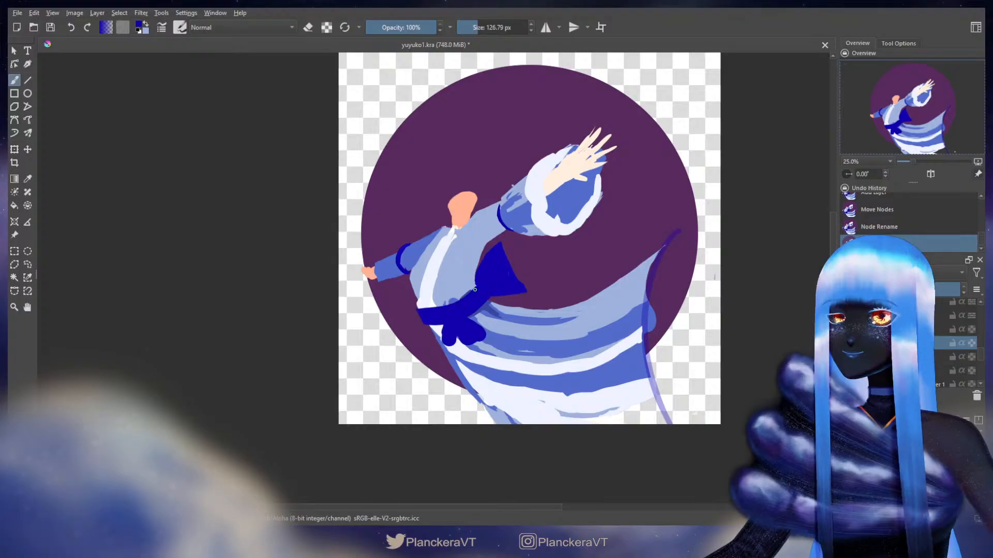
pyautogui.press('e')
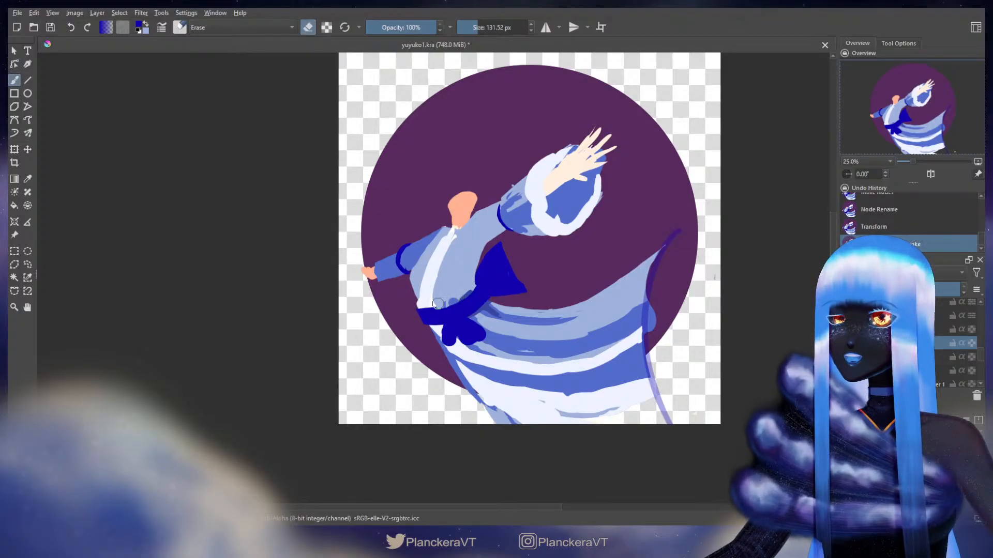
pyautogui.moveTo(428, 297); pyautogui.dragTo(471, 285)
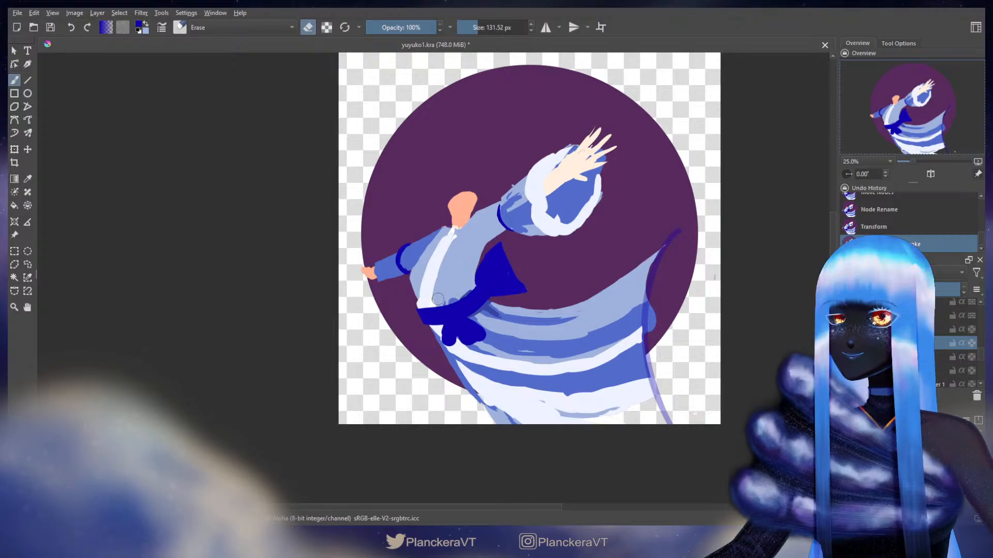
pyautogui.press('e')
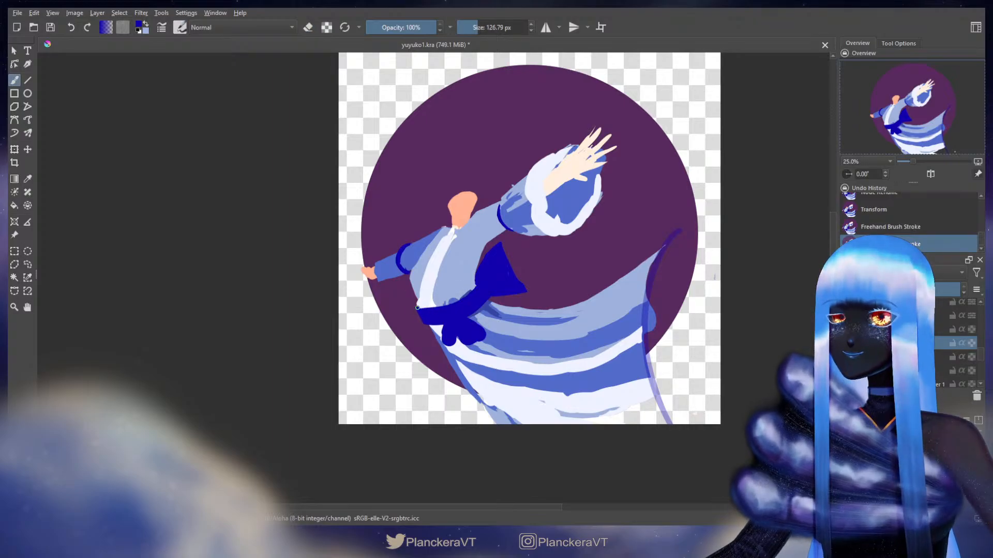
pyautogui.moveTo(422, 309); pyautogui.dragTo(449, 310)
pyautogui.press('e')
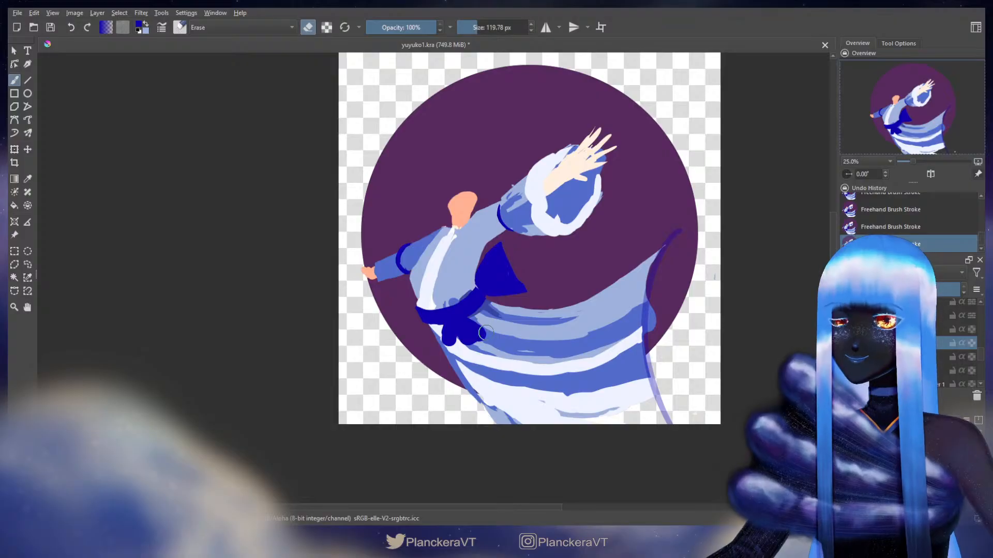
pyautogui.press('e')
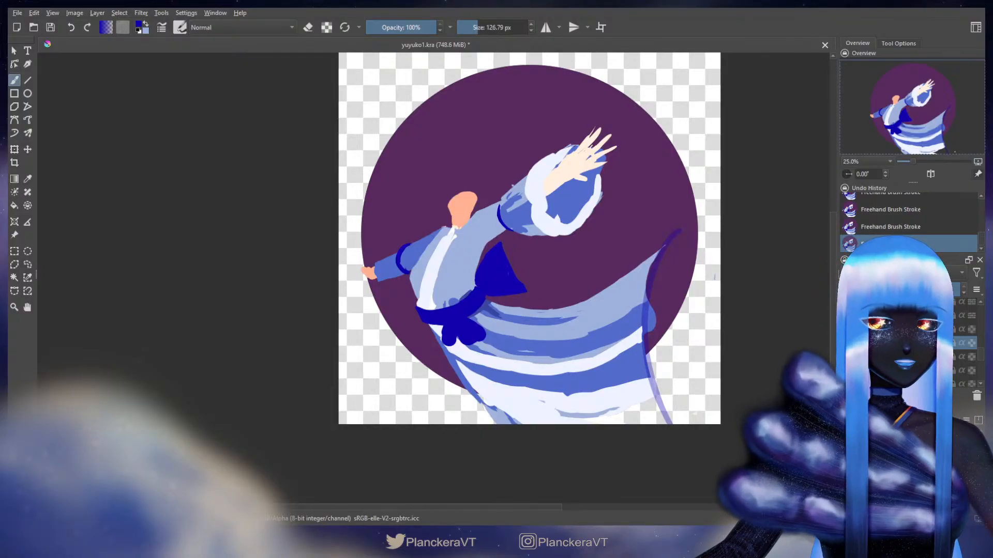
# On the robe layer, sample the bodice's light blue and clean up the bodice edge beside the sash tail
pyautogui.click(975, 354)
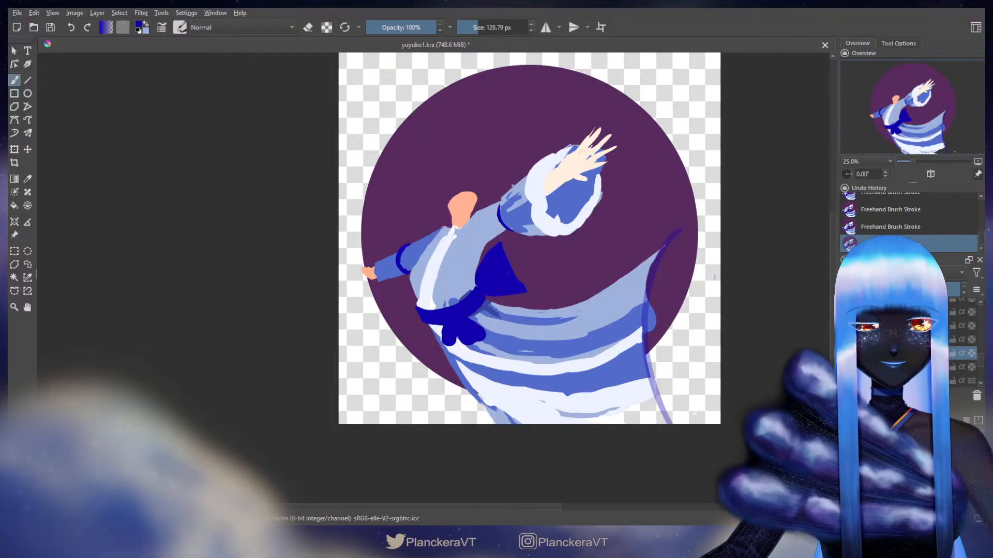
pyautogui.keyDown('ctrl'); pyautogui.click(443, 285); pyautogui.keyUp('ctrl')
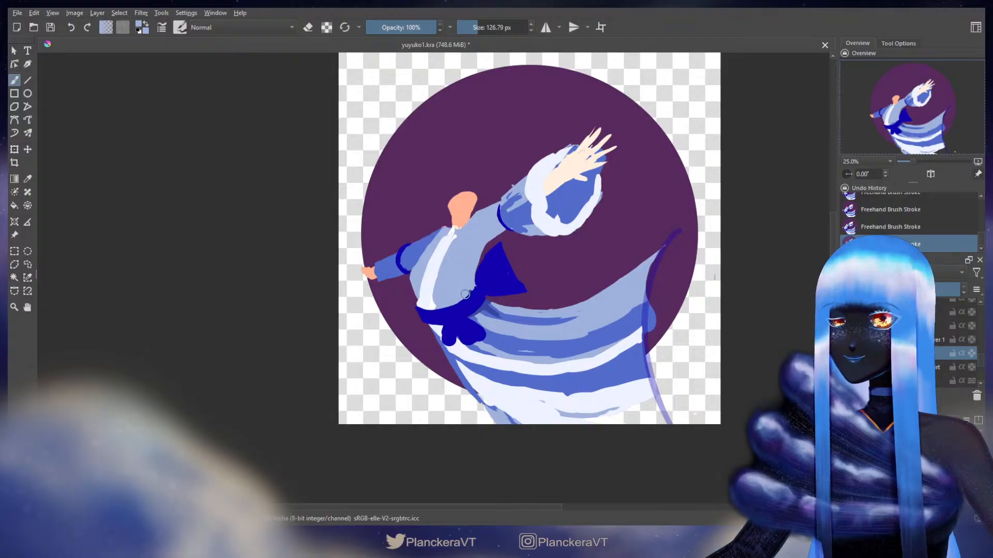
pyautogui.press('e')
pyautogui.moveTo(490, 263); pyautogui.dragTo(489, 262)
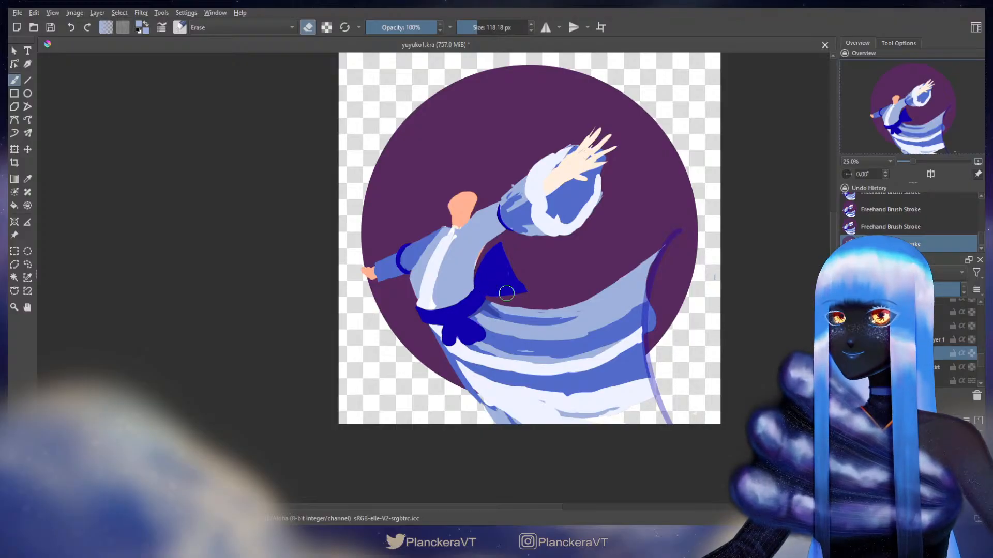
pyautogui.moveTo(667, 287); pyautogui.dragTo(641, 280)
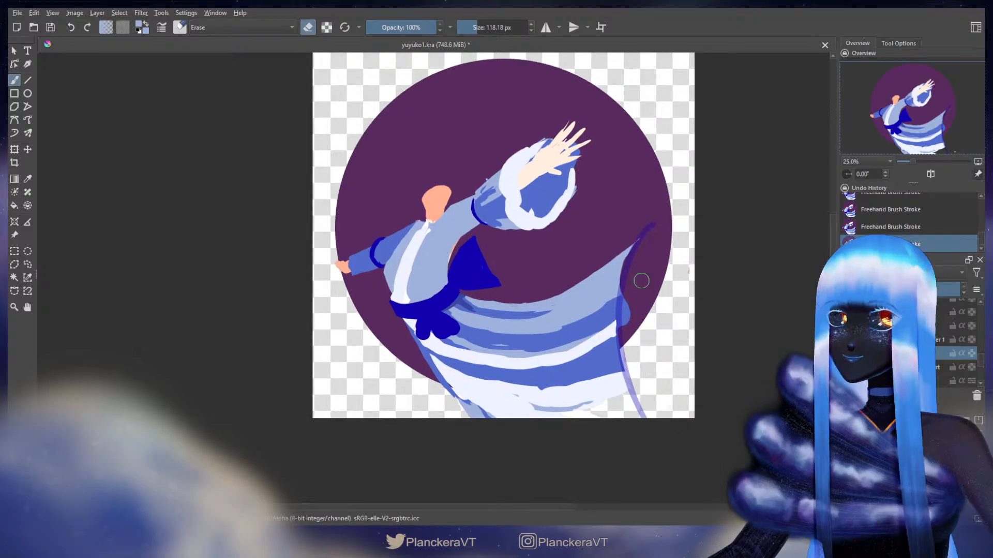
pyautogui.press('e')
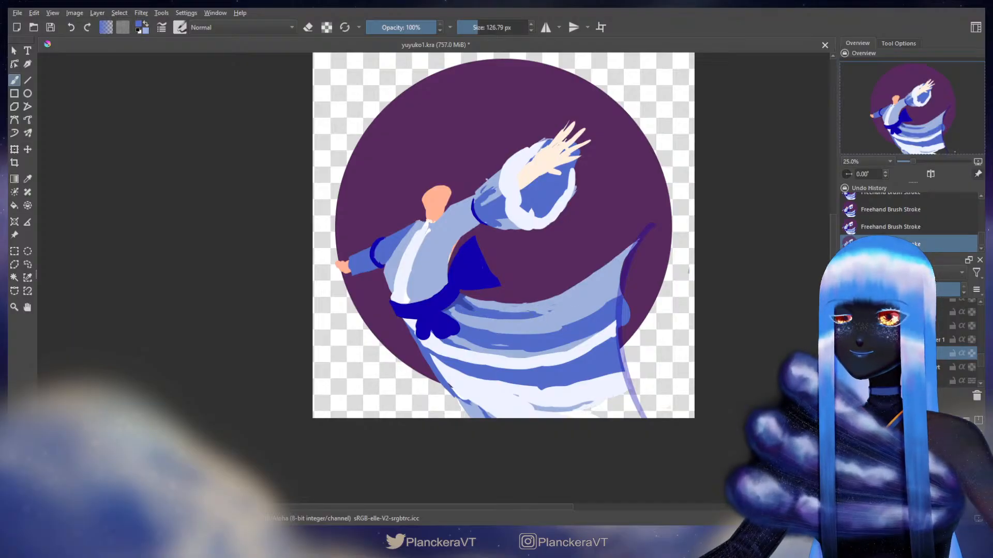
# Sample medium blue from the skirt, paint a fold below the sash, and fill the skirt's middle band down to the white stripe
pyautogui.keyDown('ctrl'); pyautogui.click(511, 312); pyautogui.keyUp('ctrl')
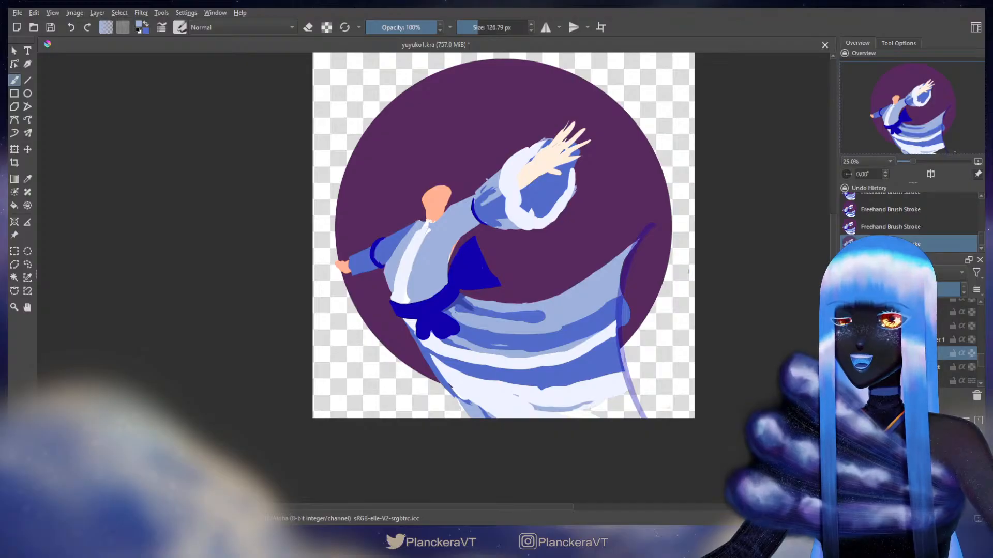
pyautogui.moveTo(450, 316)
pyautogui.mouseDown()
pyautogui.moveTo(529, 332)
pyautogui.moveTo(592, 316)
pyautogui.mouseUp()
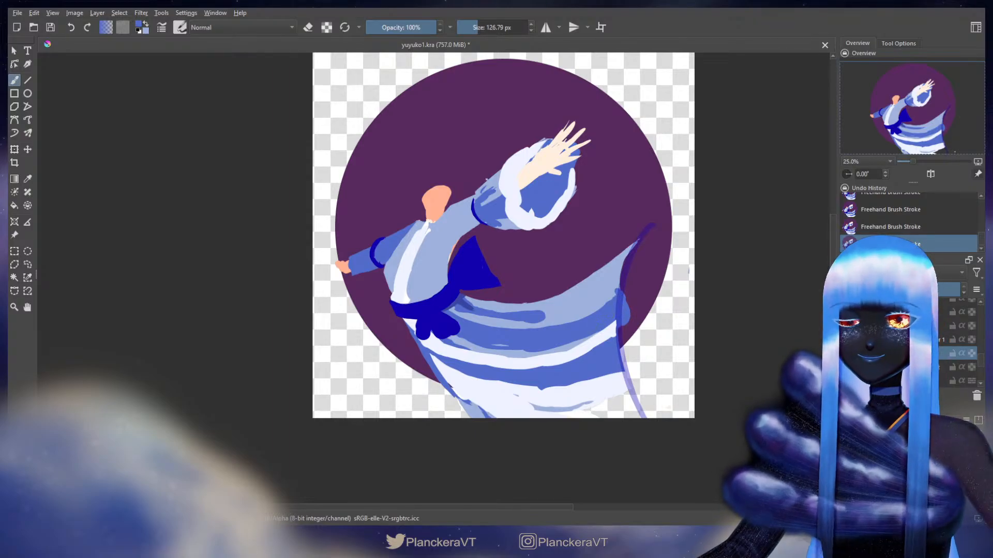
pyautogui.moveTo(603, 328)
pyautogui.mouseDown()
pyautogui.moveTo(538, 352)
pyautogui.moveTo(466, 349)
pyautogui.moveTo(445, 331)
pyautogui.moveTo(480, 345)
pyautogui.mouseUp()
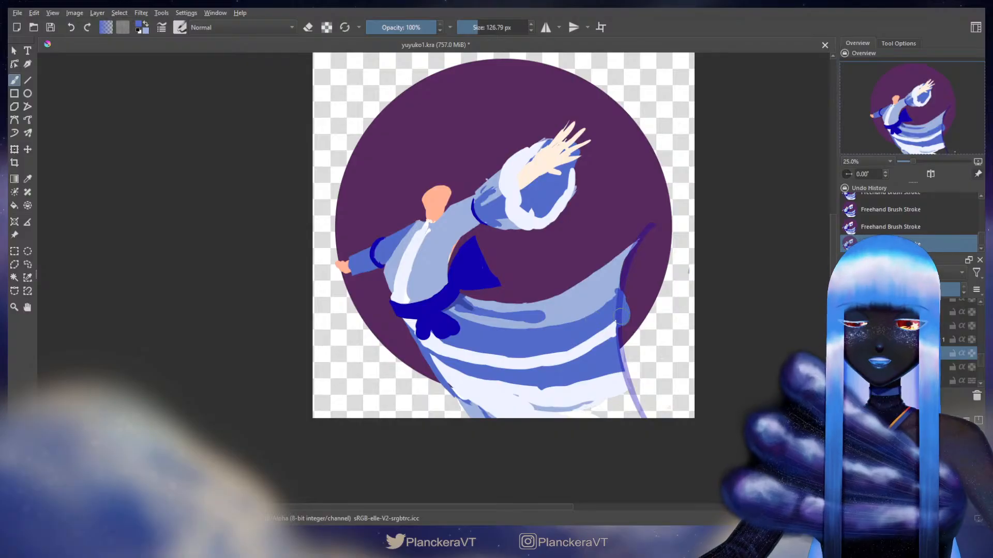
# Trim the middle band's outer end, extend it upward, and paint a light blue strip along its lower edge
pyautogui.press('e')
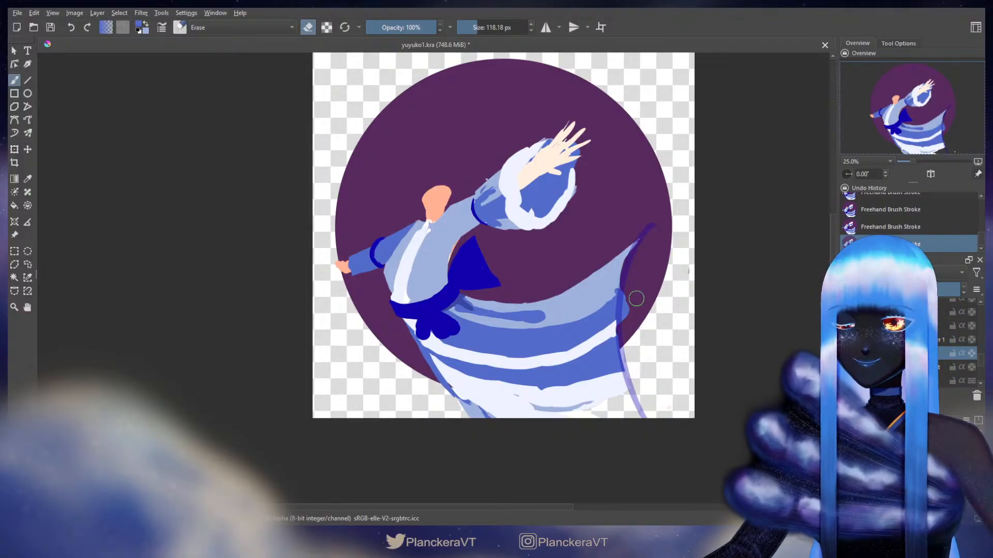
pyautogui.press('e')
pyautogui.moveTo(618, 284); pyautogui.dragTo(623, 297)
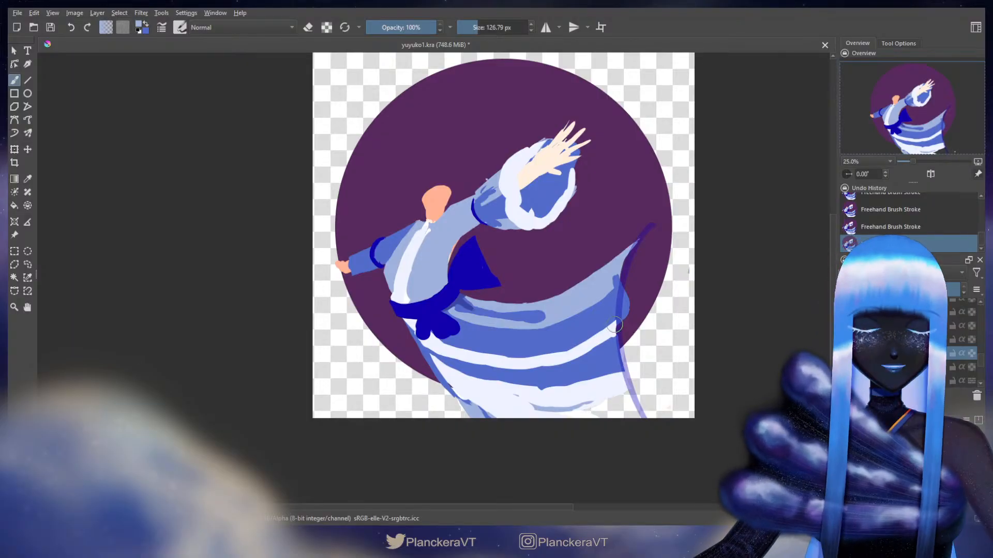
pyautogui.moveTo(614, 326)
pyautogui.mouseDown()
pyautogui.moveTo(634, 325)
pyautogui.moveTo(528, 355)
pyautogui.moveTo(476, 353)
pyautogui.moveTo(429, 329)
pyautogui.mouseUp()
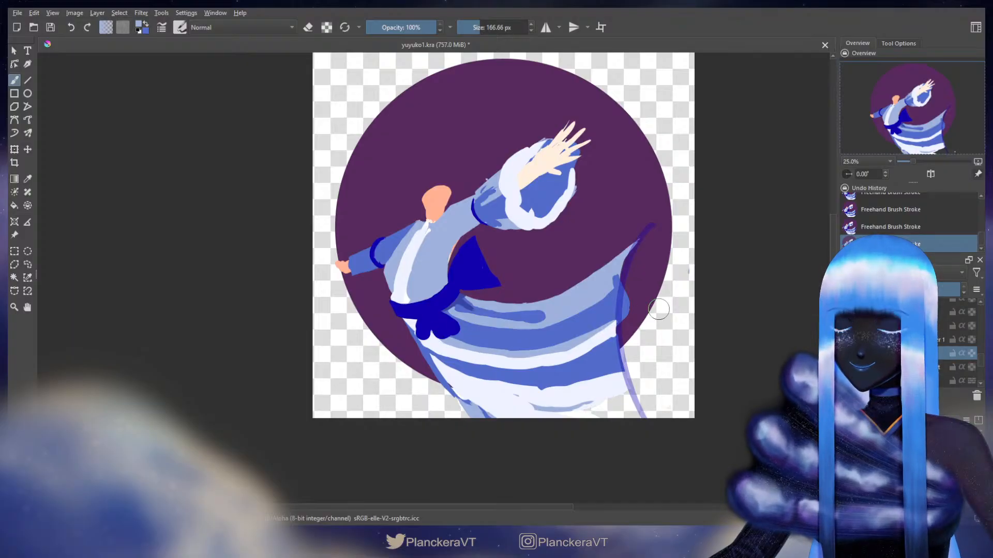
# Hide the white underskirt layer and erase the stray light blue strokes below the skirt
pyautogui.moveTo(676, 344); pyautogui.dragTo(679, 311)
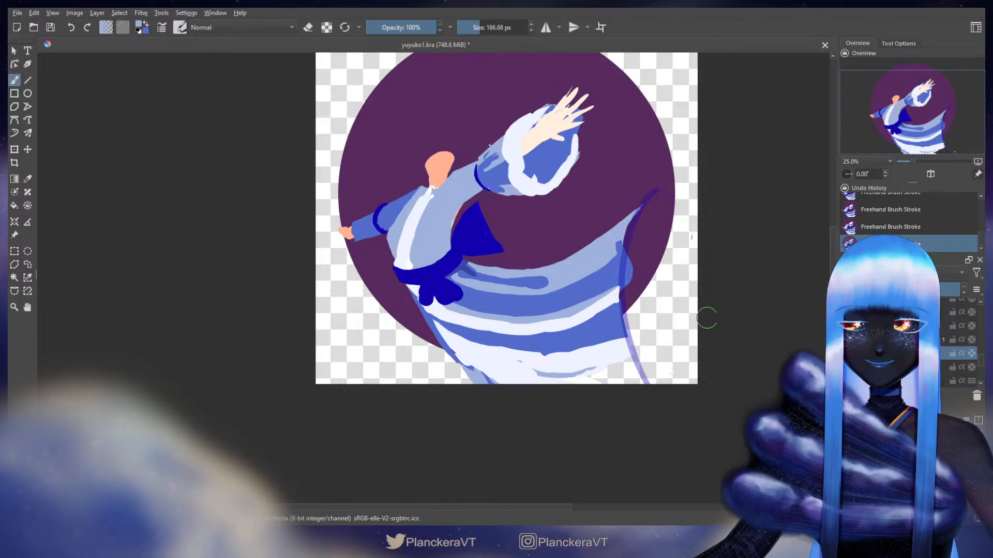
pyautogui.click(846, 367)
pyautogui.press('e')
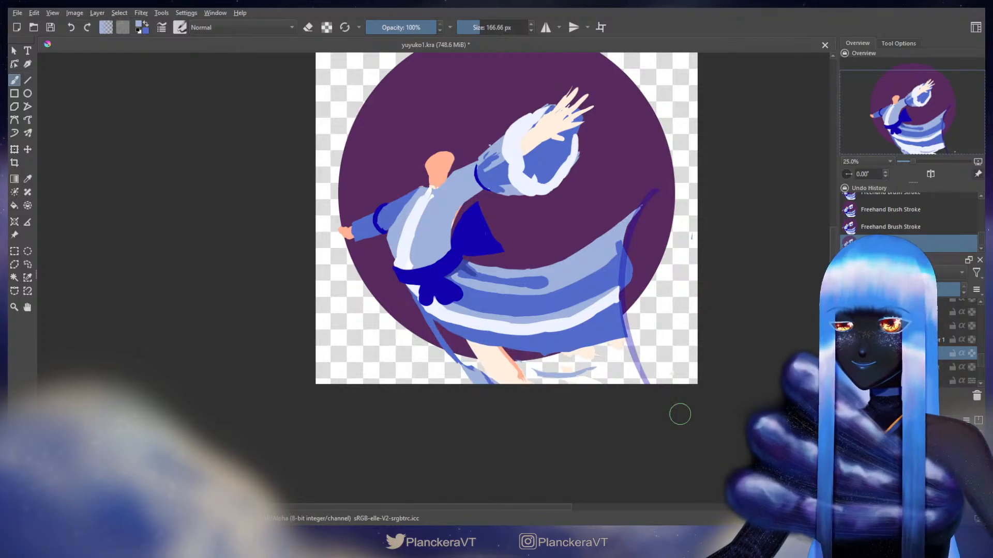
pyautogui.moveTo(594, 371); pyautogui.dragTo(569, 372)
pyautogui.press('e')
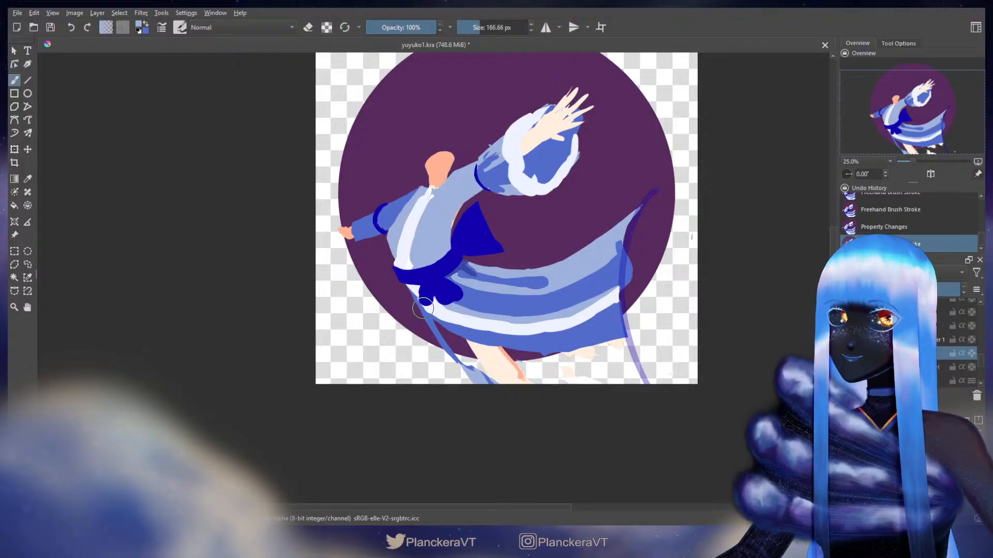
# Paint the narrow front flap and the skirt's lowest band in a sampled darker blue, then erase the excess along the hem
pyautogui.keyDown('ctrl'); pyautogui.click(463, 264); pyautogui.keyUp('ctrl')
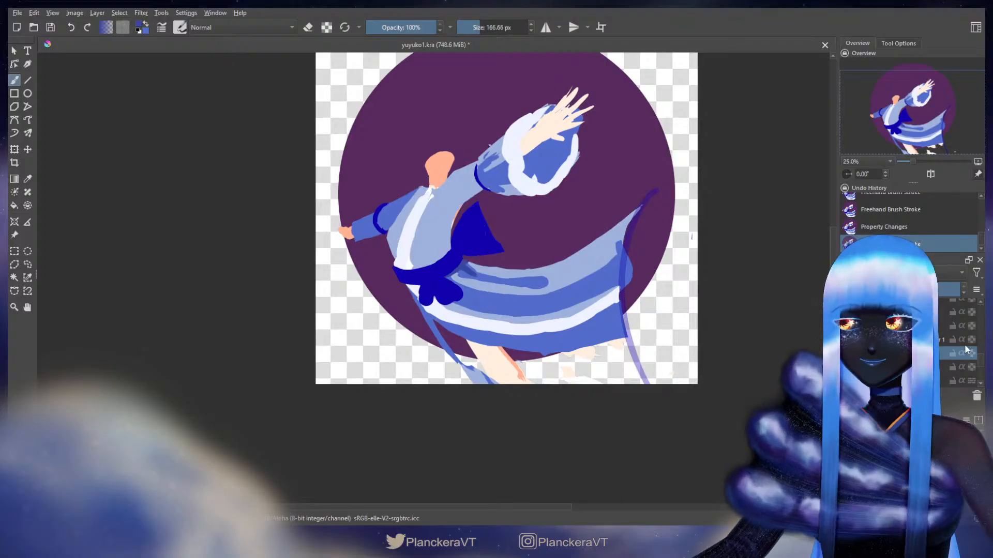
pyautogui.click(972, 353)
pyautogui.moveTo(414, 319)
pyautogui.keyDown('shift'); pyautogui.mouseDown()
pyautogui.moveTo(429, 319)
pyautogui.moveTo(482, 389)
pyautogui.mouseUp(); pyautogui.keyUp('shift')
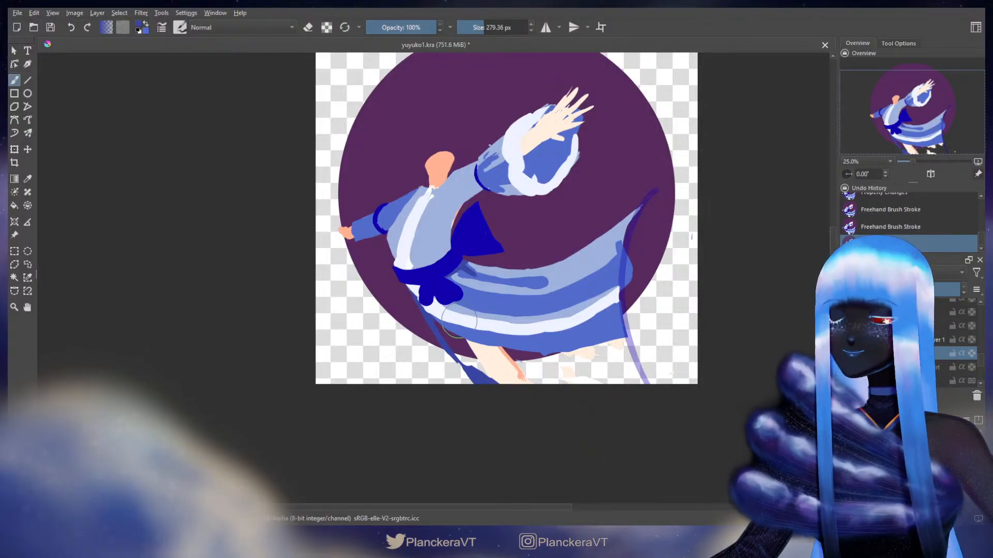
pyautogui.keyDown('shift'); pyautogui.moveTo(442, 315); pyautogui.dragTo(429, 315); pyautogui.keyUp('shift')
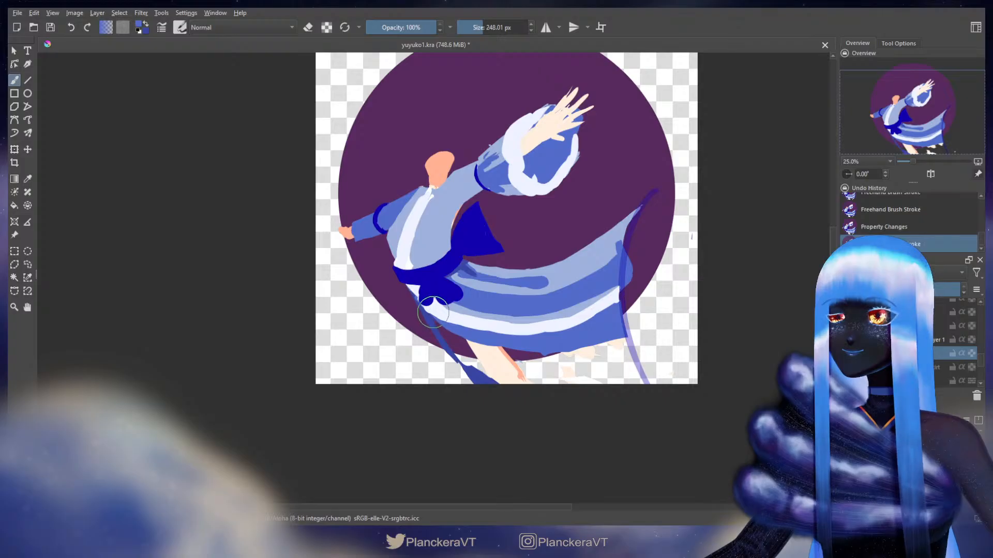
pyautogui.moveTo(428, 307)
pyautogui.mouseDown()
pyautogui.moveTo(419, 303)
pyautogui.moveTo(465, 342)
pyautogui.moveTo(509, 354)
pyautogui.moveTo(577, 355)
pyautogui.moveTo(646, 333)
pyautogui.moveTo(636, 340)
pyautogui.moveTo(629, 325)
pyautogui.moveTo(613, 355)
pyautogui.mouseUp()
pyautogui.press('e')
pyautogui.moveTo(635, 313); pyautogui.dragTo(605, 354)
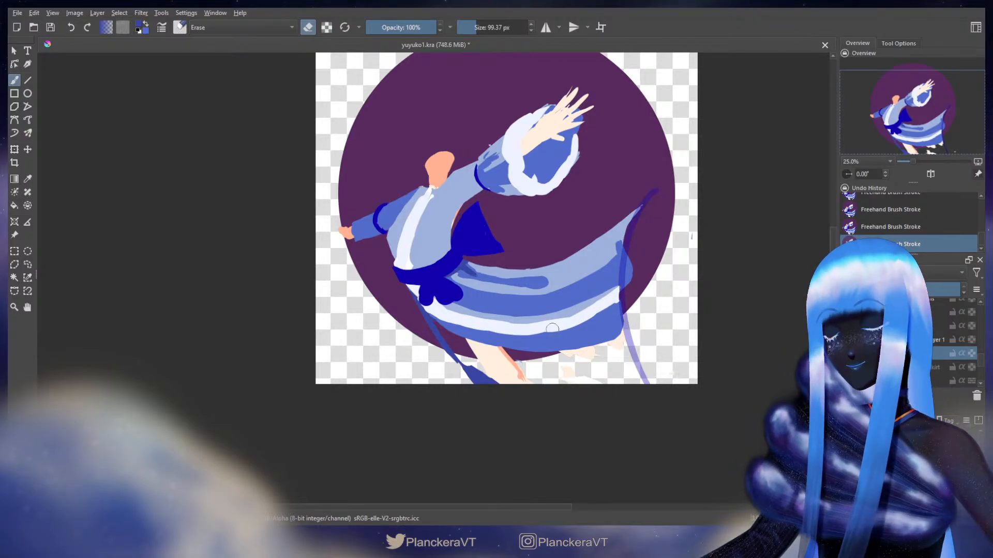
pyautogui.press('e')
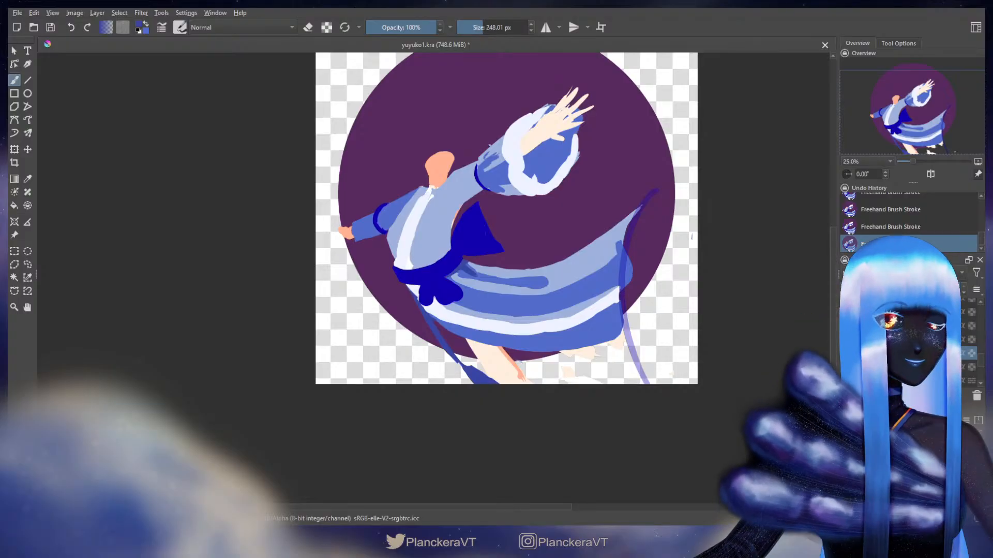
# On the white stripe's layer, erase the stripe's far end, sample its white, and trim the stripe near the knot
pyautogui.click(900, 312)
pyautogui.press('e')
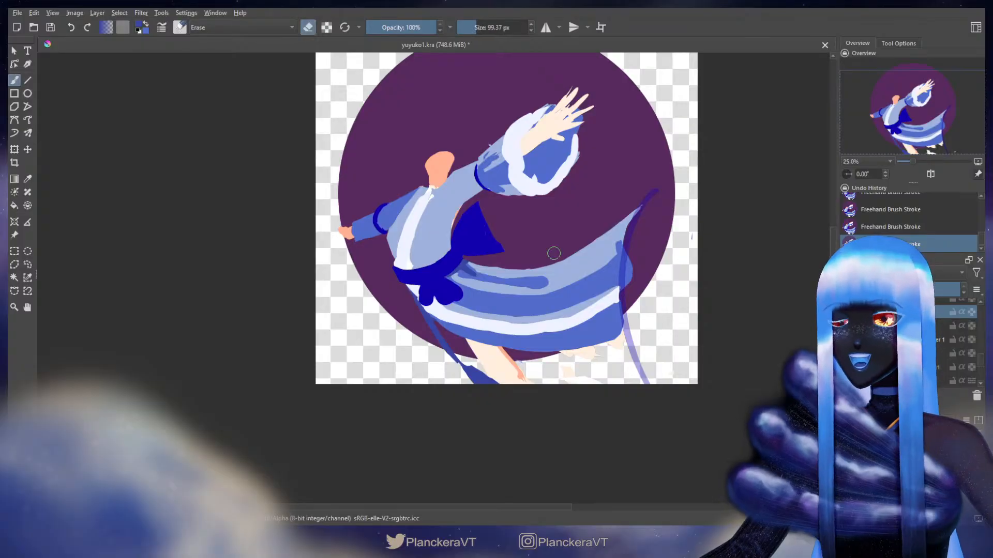
pyautogui.press('e')
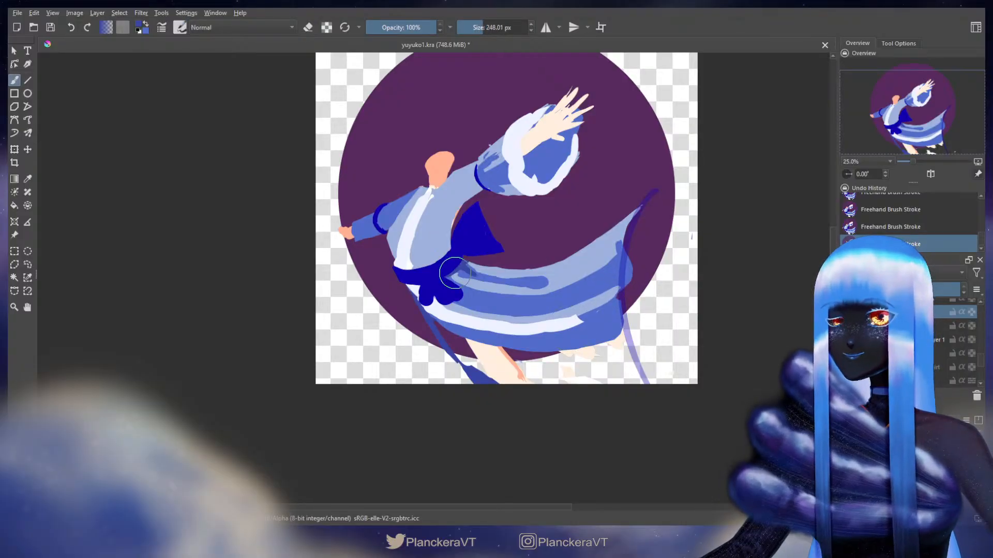
pyautogui.keyDown('ctrl'); pyautogui.click(440, 309); pyautogui.keyUp('ctrl')
pyautogui.moveTo(428, 300); pyautogui.dragTo(468, 319)
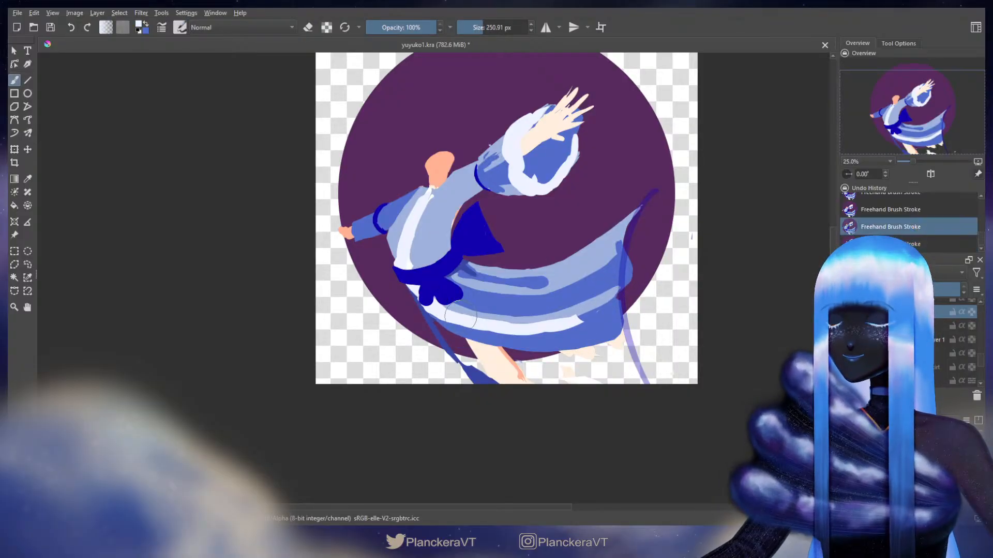
pyautogui.press('e')
pyautogui.moveTo(401, 294)
pyautogui.mouseDown()
pyautogui.moveTo(468, 326)
pyautogui.moveTo(564, 333)
pyautogui.mouseUp()
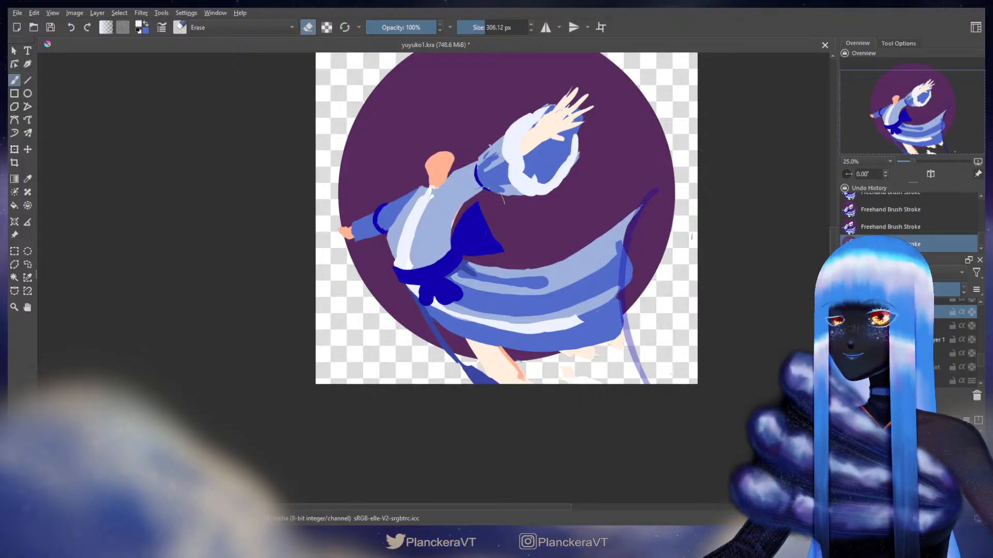
# Repaint the white skirt stripe so its outer end curves upward, and erase the excess white below the curve
pyautogui.press('e')
pyautogui.press('[')
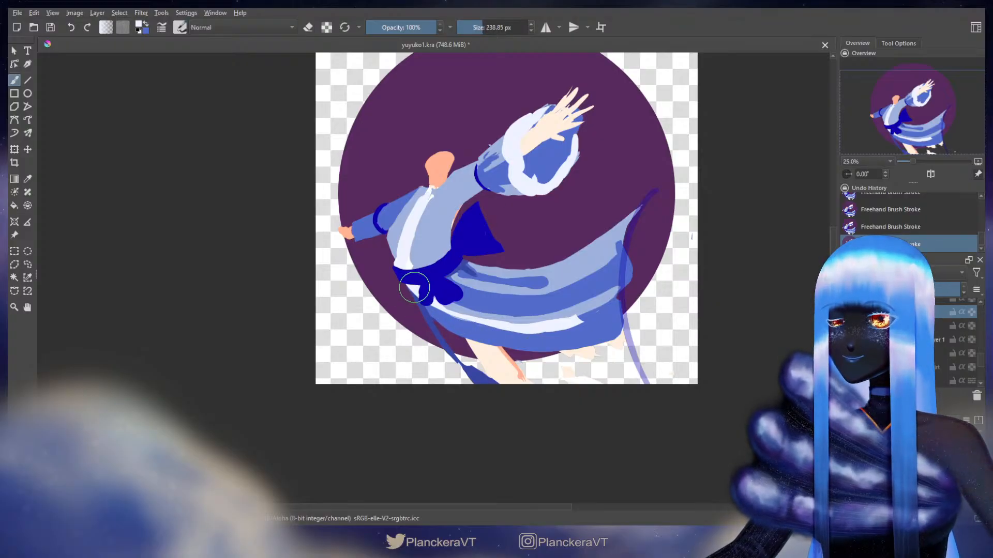
pyautogui.moveTo(426, 299)
pyautogui.mouseDown()
pyautogui.moveTo(469, 319)
pyautogui.moveTo(510, 321)
pyautogui.moveTo(587, 280)
pyautogui.moveTo(570, 301)
pyautogui.moveTo(555, 308)
pyautogui.moveTo(593, 262)
pyautogui.moveTo(589, 309)
pyautogui.mouseUp()
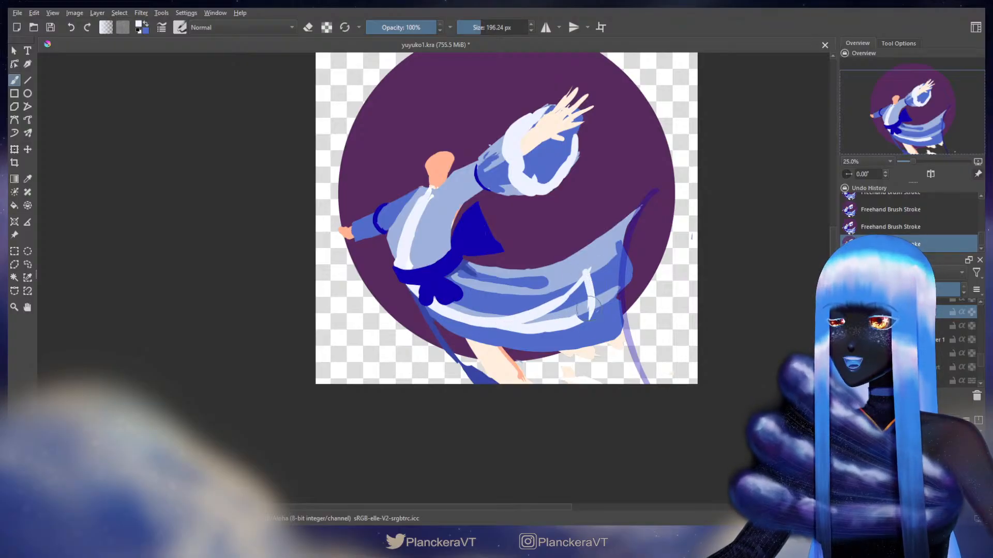
pyautogui.press('e')
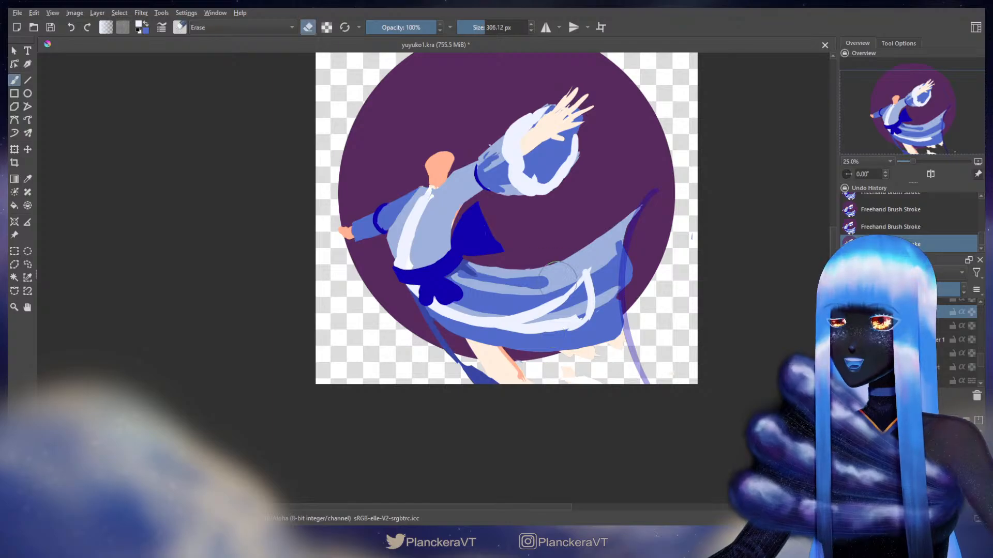
pyautogui.moveTo(585, 305)
pyautogui.mouseDown()
pyautogui.moveTo(588, 276)
pyautogui.moveTo(574, 321)
pyautogui.moveTo(532, 326)
pyautogui.moveTo(522, 342)
pyautogui.mouseUp()
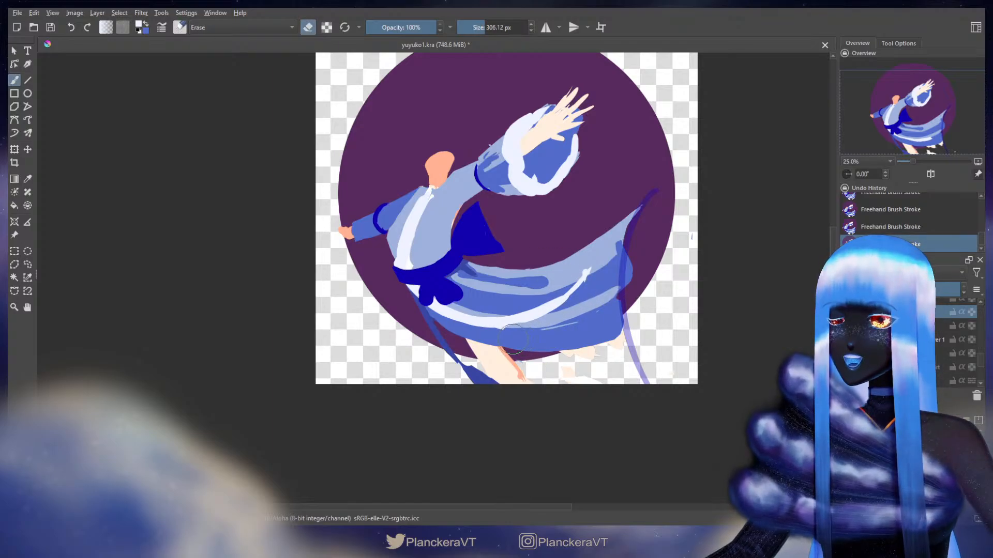
pyautogui.press('e')
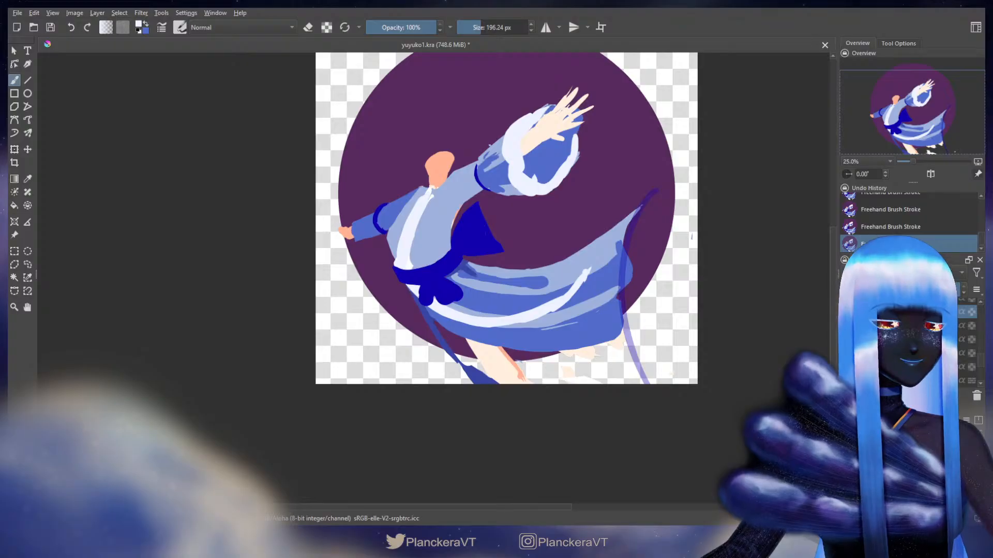
# On the lowest skirt band's layer, fill the area below the white stripe with the band's blue and trim the outer end
pyautogui.click(905, 353)
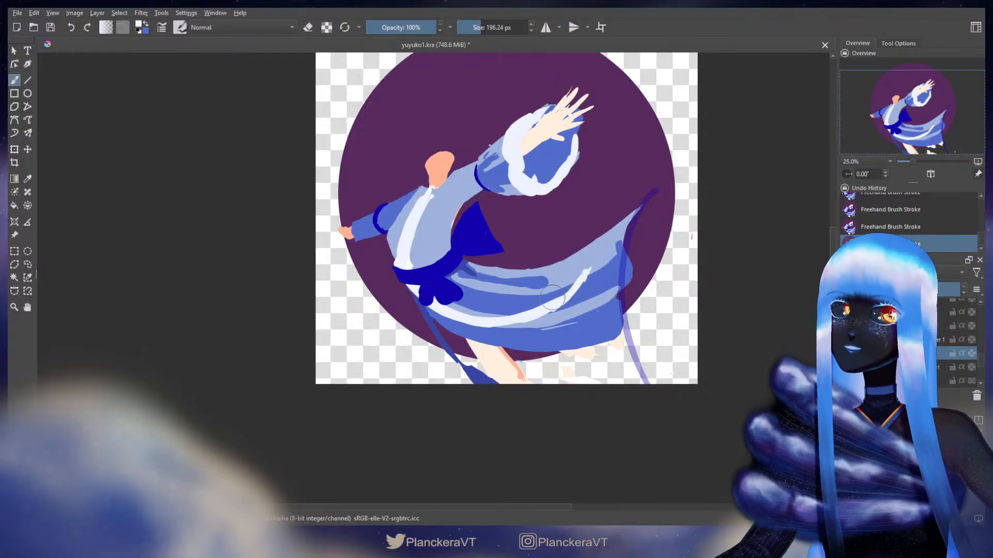
pyautogui.press('x')
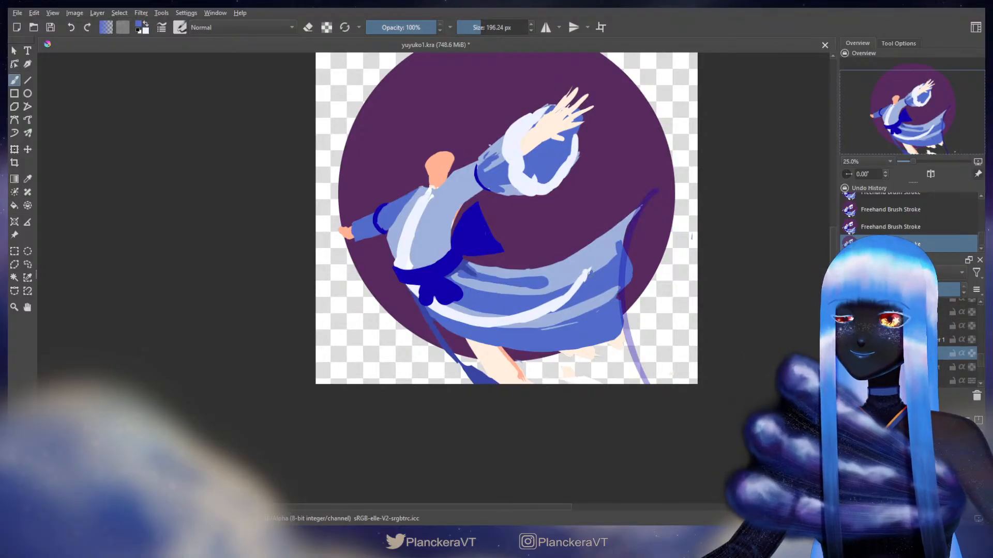
pyautogui.moveTo(592, 294)
pyautogui.mouseDown()
pyautogui.moveTo(589, 317)
pyautogui.moveTo(523, 329)
pyautogui.mouseUp()
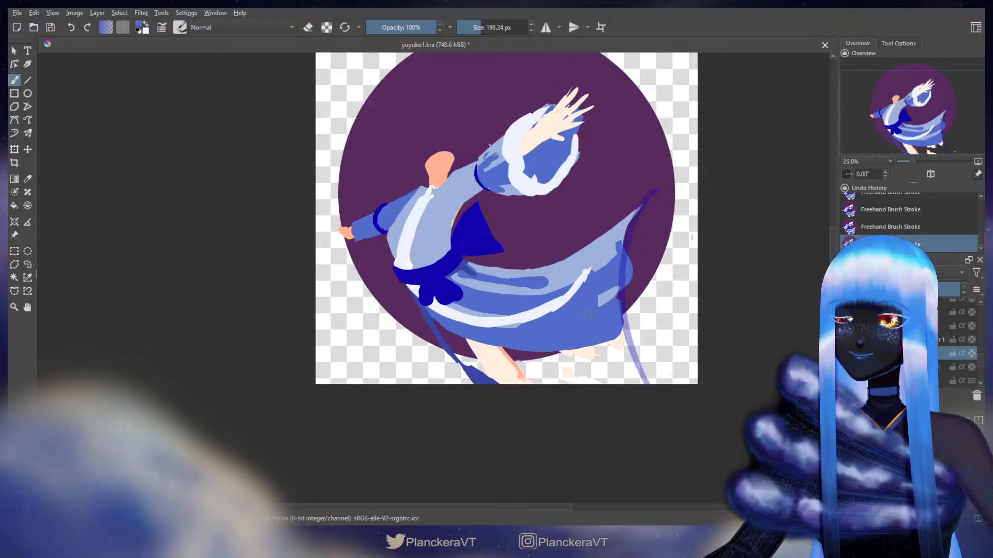
pyautogui.press('e')
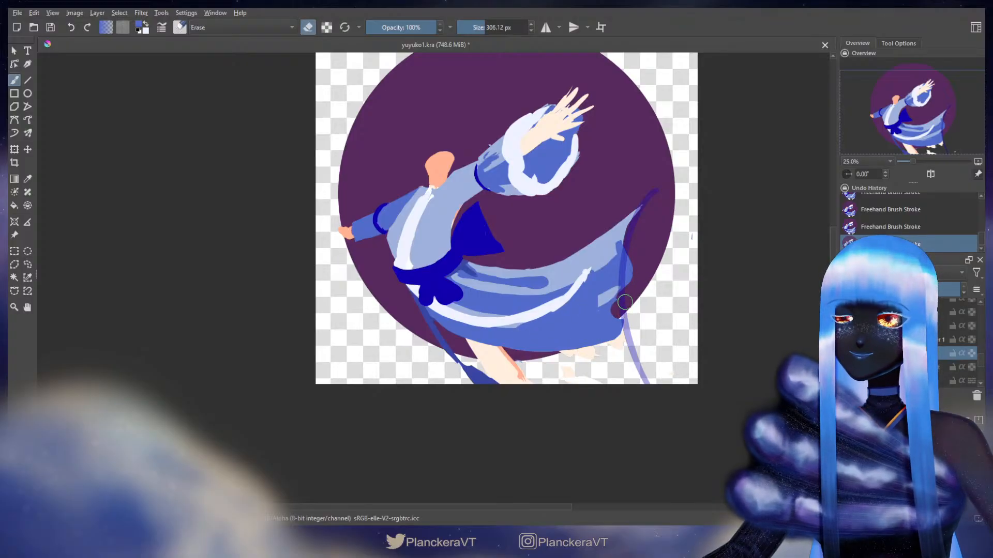
pyautogui.moveTo(607, 314)
pyautogui.mouseDown()
pyautogui.moveTo(604, 342)
pyautogui.moveTo(615, 336)
pyautogui.moveTo(558, 377)
pyautogui.moveTo(577, 374)
pyautogui.moveTo(611, 344)
pyautogui.moveTo(605, 339)
pyautogui.moveTo(585, 361)
pyautogui.moveTo(620, 374)
pyautogui.mouseUp()
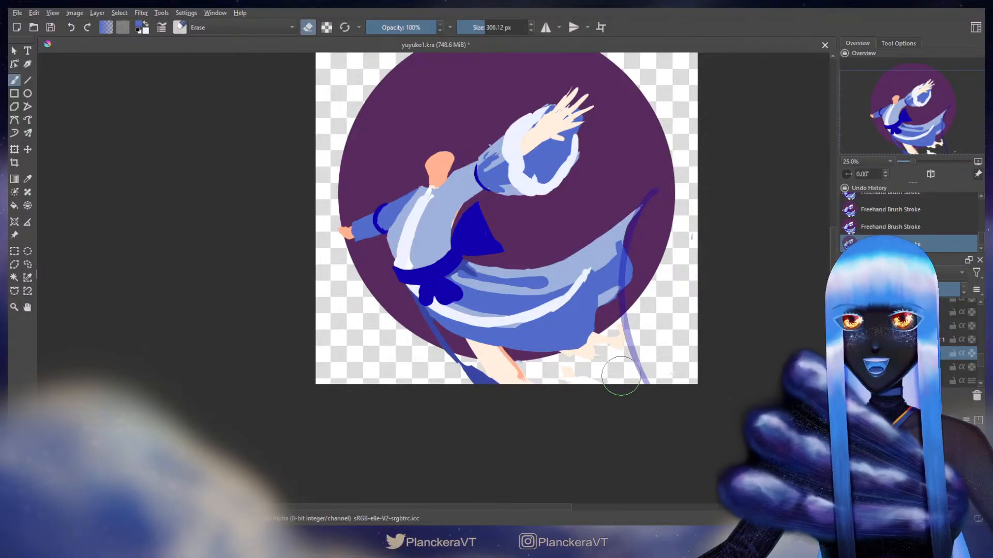
pyautogui.press('e')
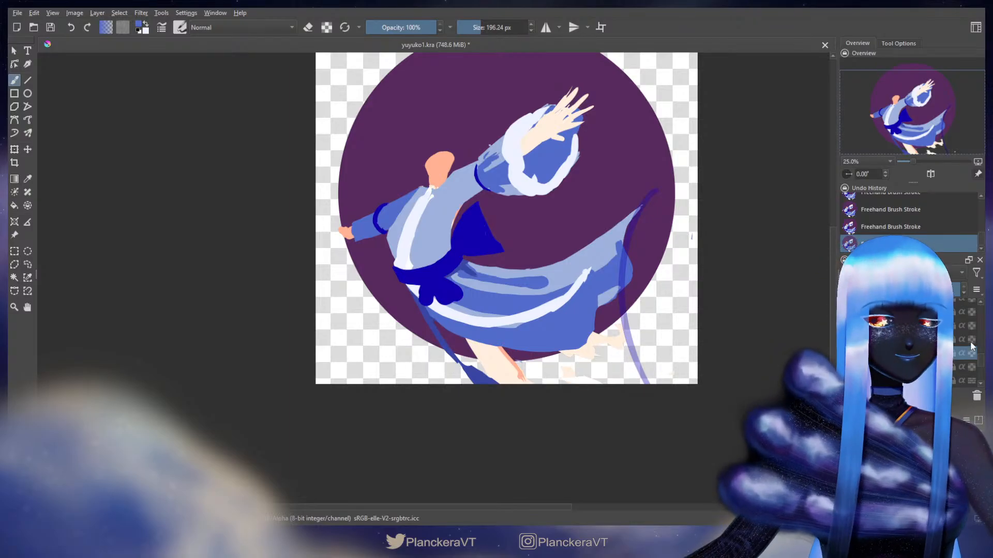
# Add and rename a layer, then paint the darker blue skirt lining behind the outer end and around the legs
pyautogui.scroll(-5, 983, 362)
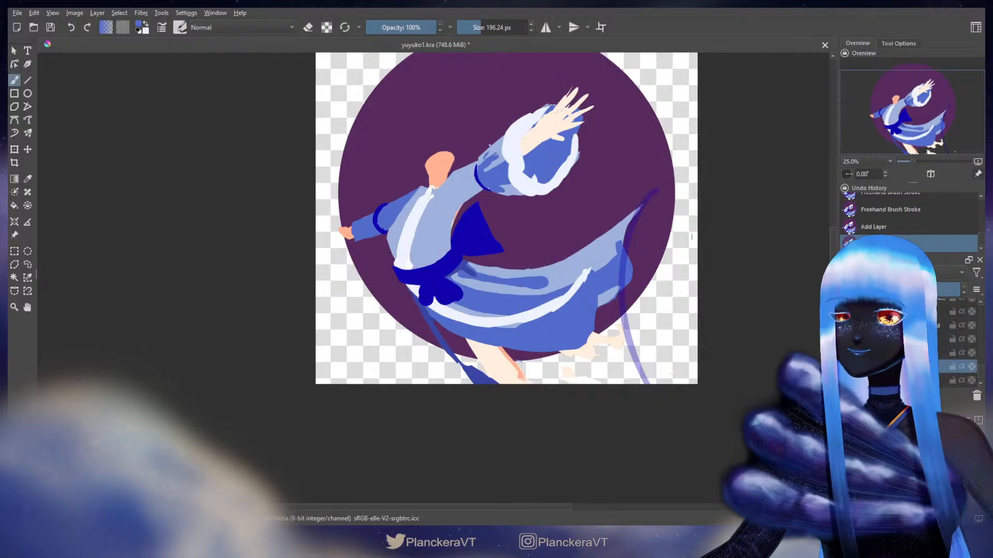
pyautogui.press(']')
pyautogui.press(']')
pyautogui.press(']')
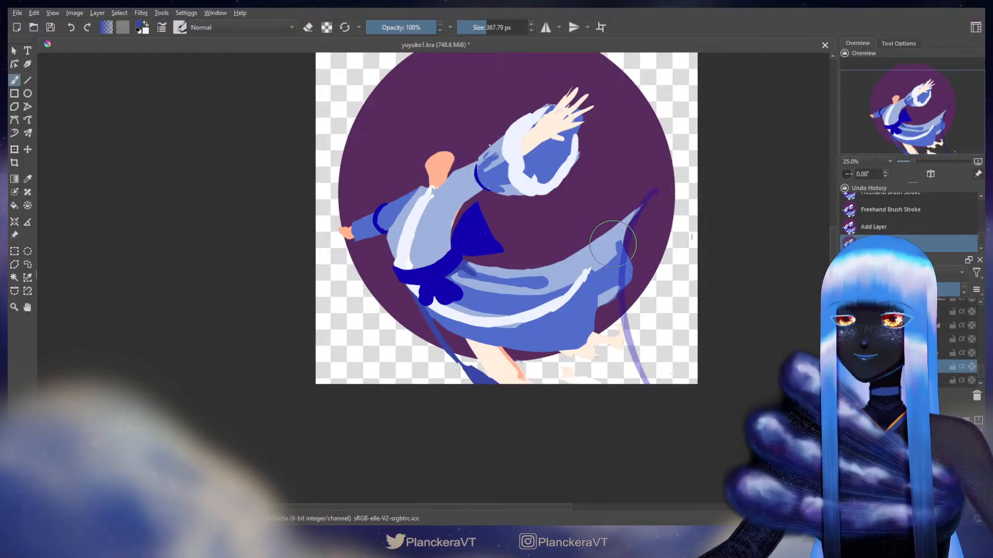
pyautogui.moveTo(639, 212)
pyautogui.mouseDown()
pyautogui.moveTo(645, 305)
pyautogui.moveTo(628, 331)
pyautogui.mouseUp()
pyautogui.hotkey('ctrl', 'z')
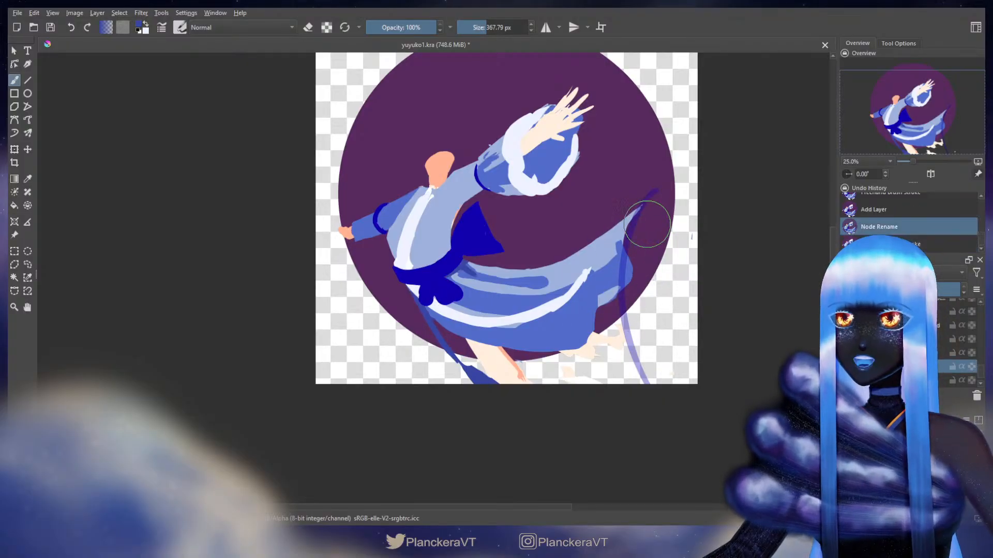
pyautogui.moveTo(647, 224)
pyautogui.mouseDown()
pyautogui.moveTo(643, 317)
pyautogui.moveTo(562, 381)
pyautogui.moveTo(533, 376)
pyautogui.mouseUp()
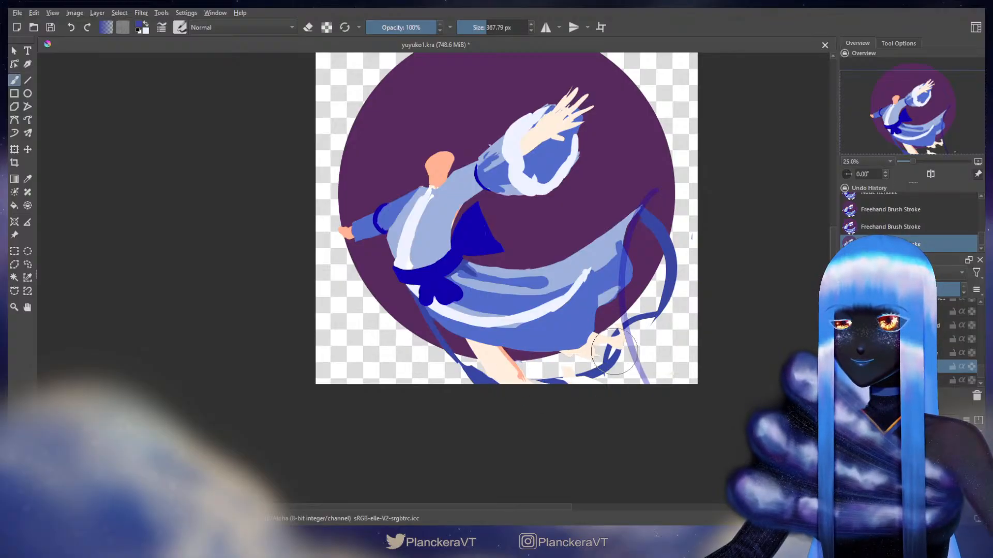
pyautogui.moveTo(645, 284); pyautogui.dragTo(635, 229)
pyautogui.moveTo(656, 261); pyautogui.dragTo(624, 290)
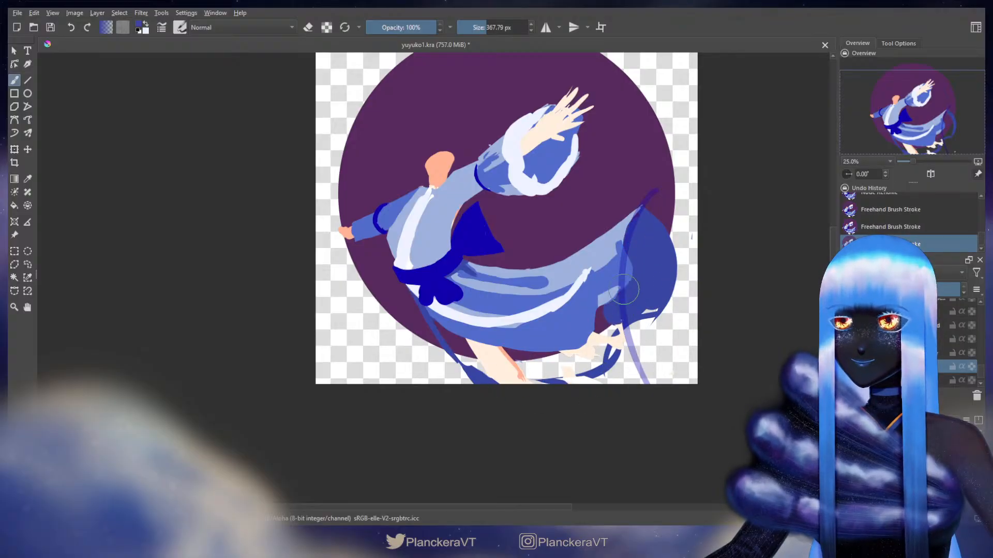
pyautogui.moveTo(604, 327)
pyautogui.mouseDown()
pyautogui.moveTo(581, 357)
pyautogui.moveTo(593, 348)
pyautogui.moveTo(595, 357)
pyautogui.moveTo(526, 359)
pyautogui.moveTo(543, 369)
pyautogui.moveTo(451, 331)
pyautogui.moveTo(486, 360)
pyautogui.mouseUp()
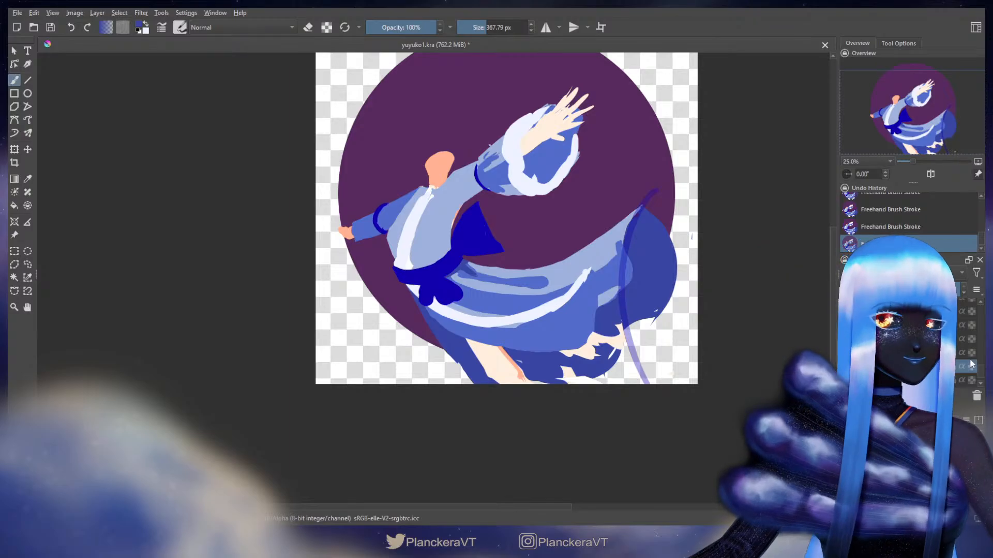
# Hide the purple sketch line and touch up the skirt's blue areas at the outer end and beside the sash knot
pyautogui.moveTo(980, 373); pyautogui.dragTo(969, 352)
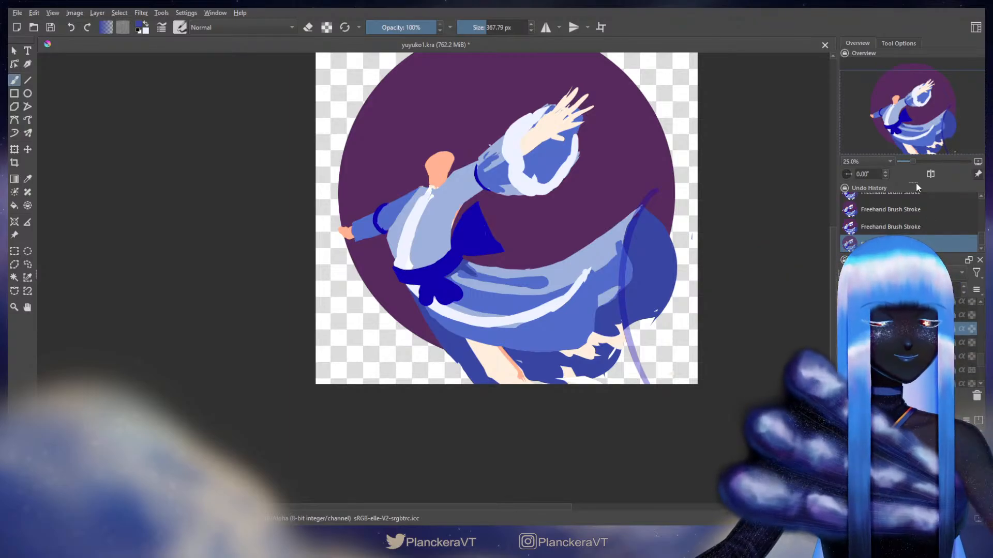
pyautogui.hotkey('ctrl', 'z')
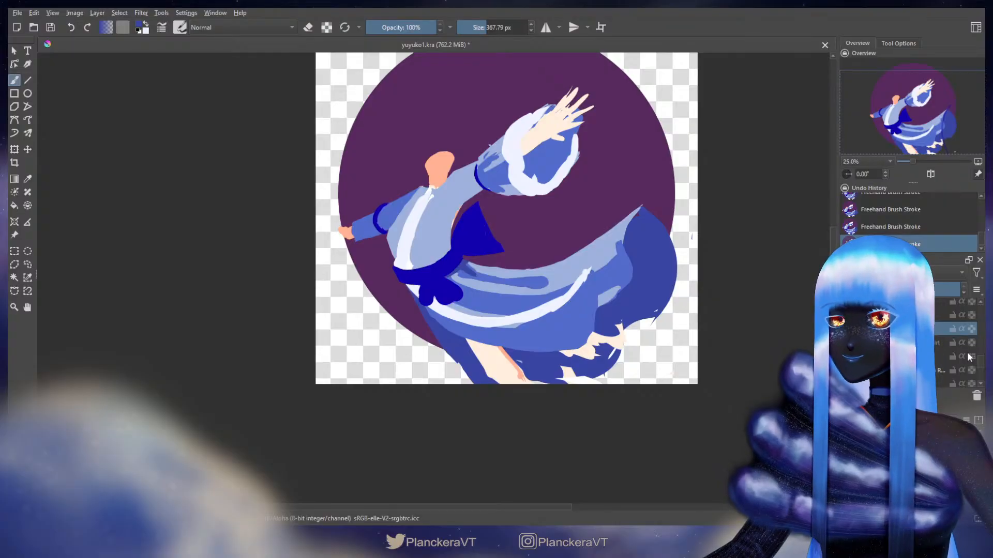
pyautogui.moveTo(981, 358); pyautogui.dragTo(980, 358)
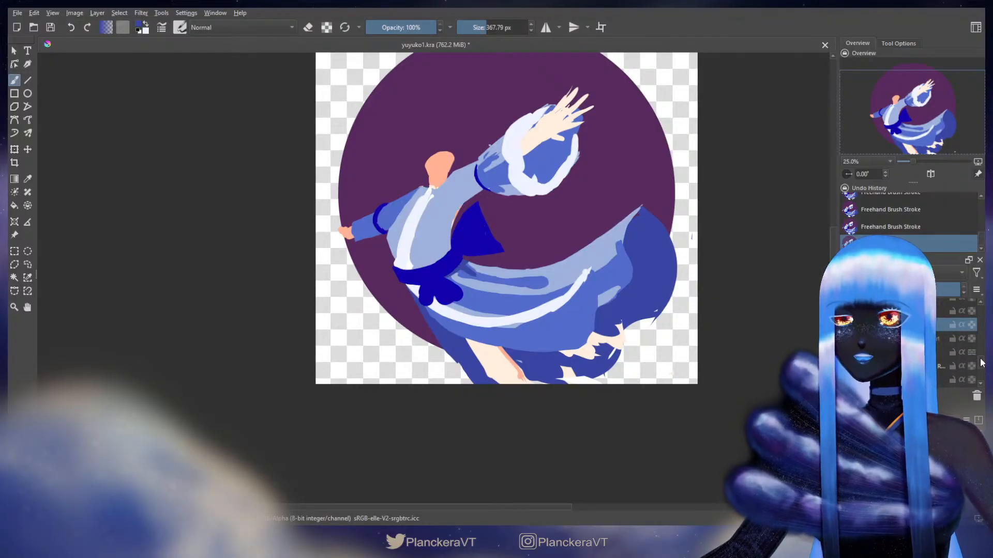
pyautogui.moveTo(982, 365)
pyautogui.mouseDown()
pyautogui.moveTo(982, 373)
pyautogui.moveTo(980, 361)
pyautogui.mouseUp()
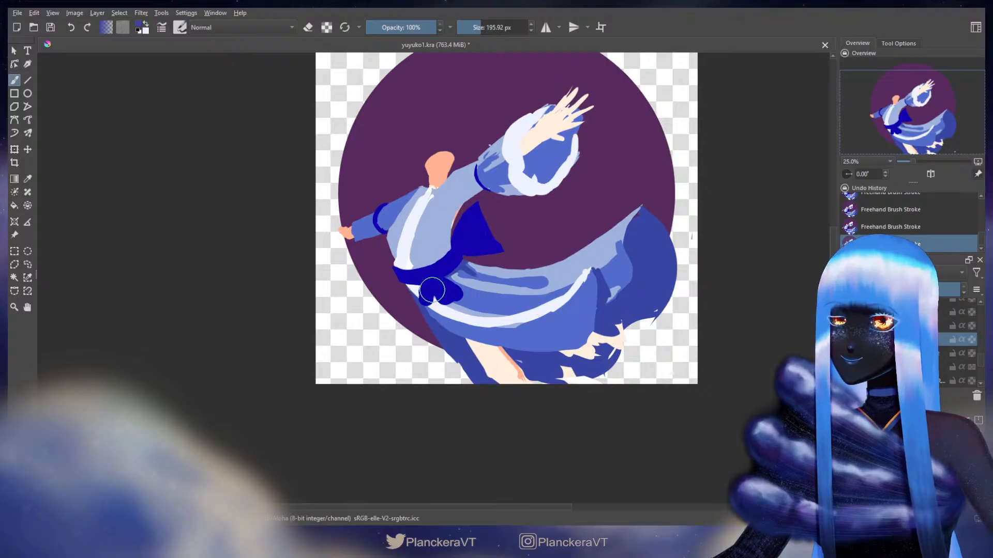
pyautogui.moveTo(455, 310); pyautogui.dragTo(462, 313)
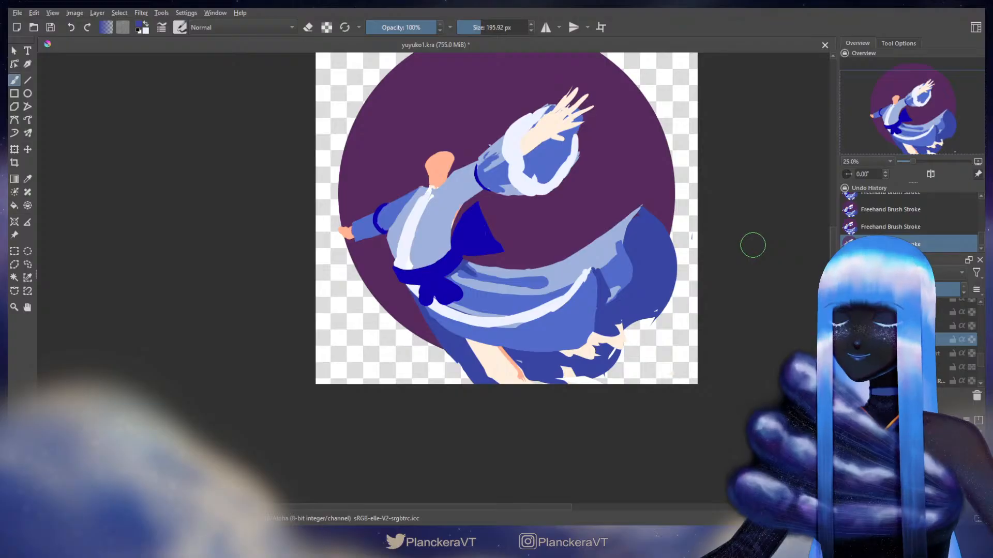
# Show the white underskirt layer again, sample its white, and touch up the underskirt below the blue hem
pyautogui.click(846, 354)
pyautogui.click(952, 353)
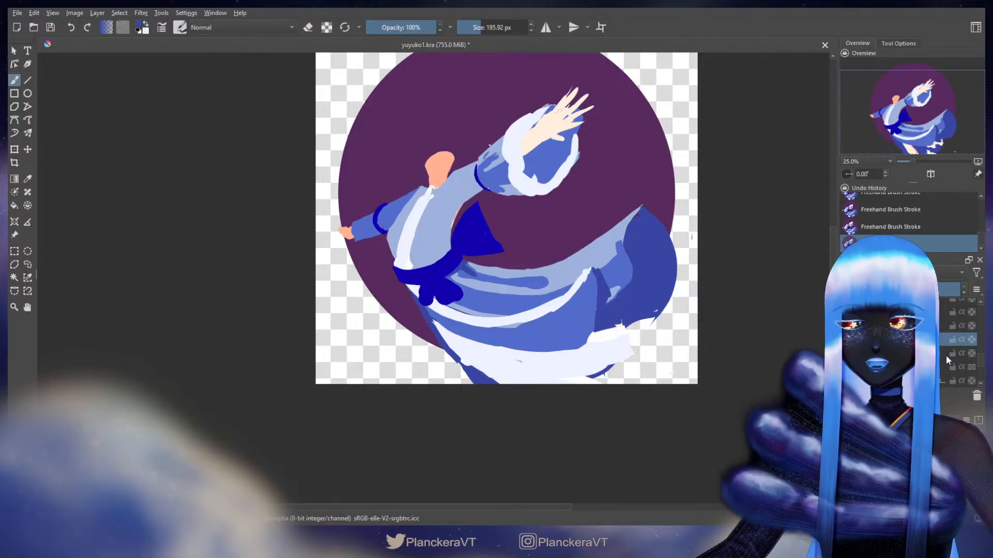
pyautogui.keyDown('ctrl'); pyautogui.click(534, 371); pyautogui.keyUp('ctrl')
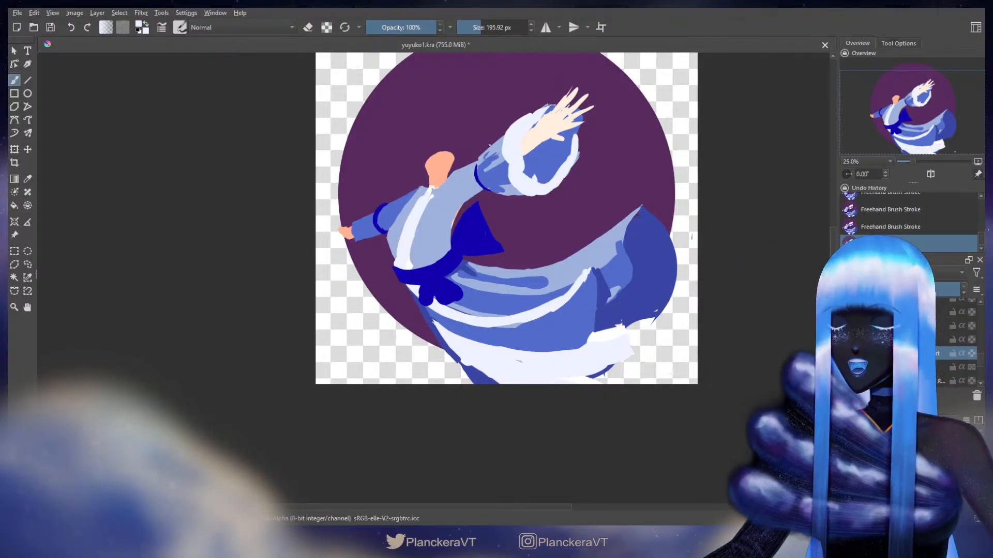
pyautogui.moveTo(514, 364); pyautogui.dragTo(523, 363)
pyautogui.click(910, 340)
pyautogui.press('e')
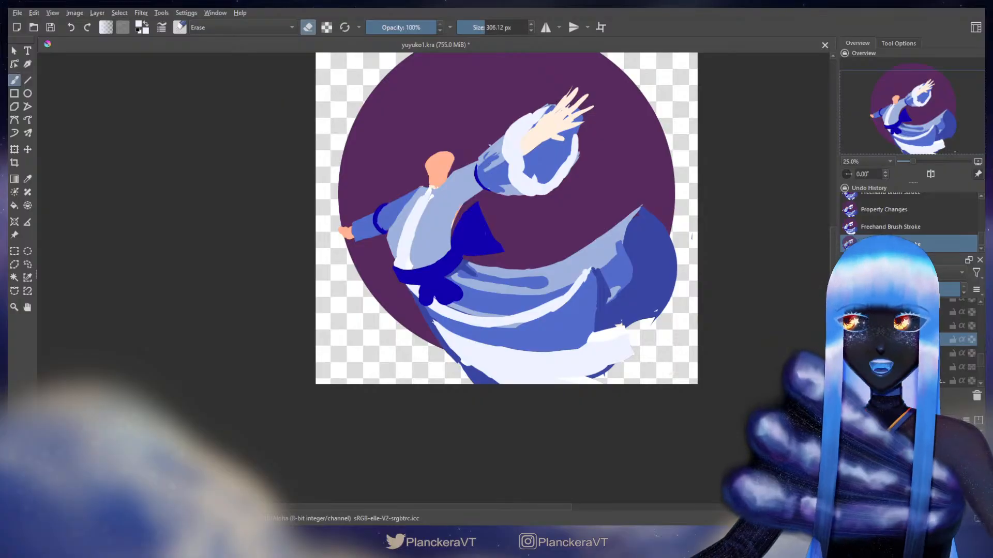
pyautogui.moveTo(982, 358)
pyautogui.mouseDown()
pyautogui.moveTo(981, 350)
pyautogui.moveTo(983, 360)
pyautogui.mouseUp()
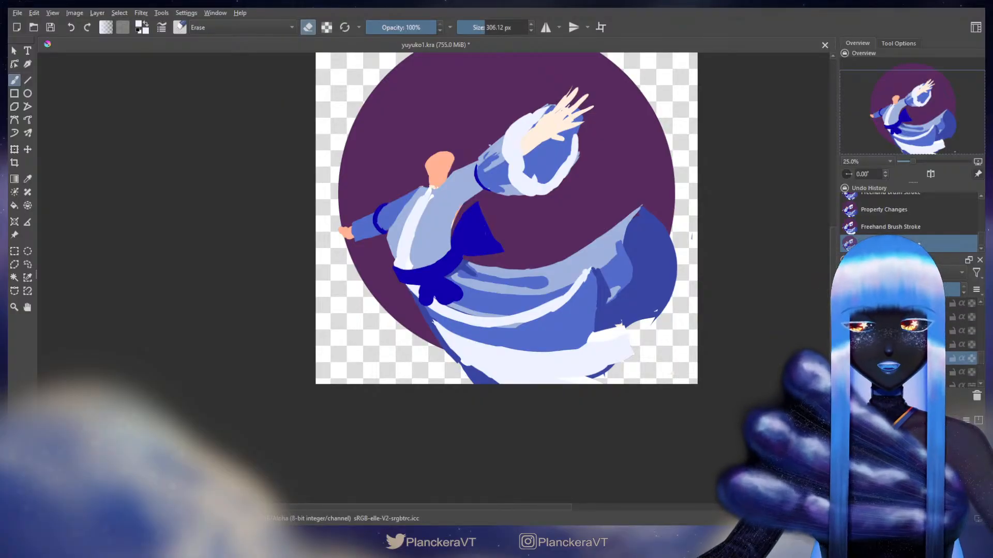
pyautogui.press('e')
pyautogui.moveTo(481, 151); pyautogui.dragTo(393, 188)
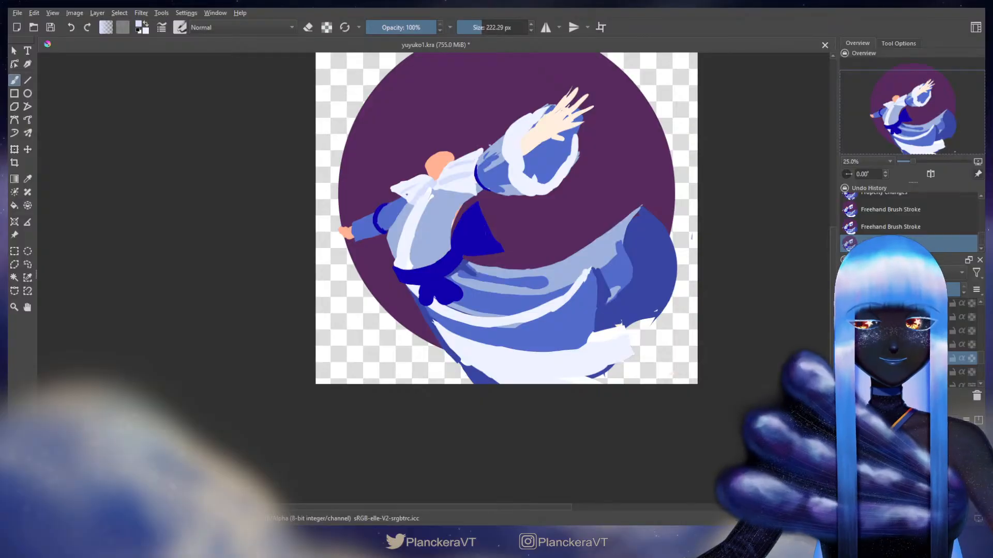
pyautogui.hotkey('ctrl', 'z')
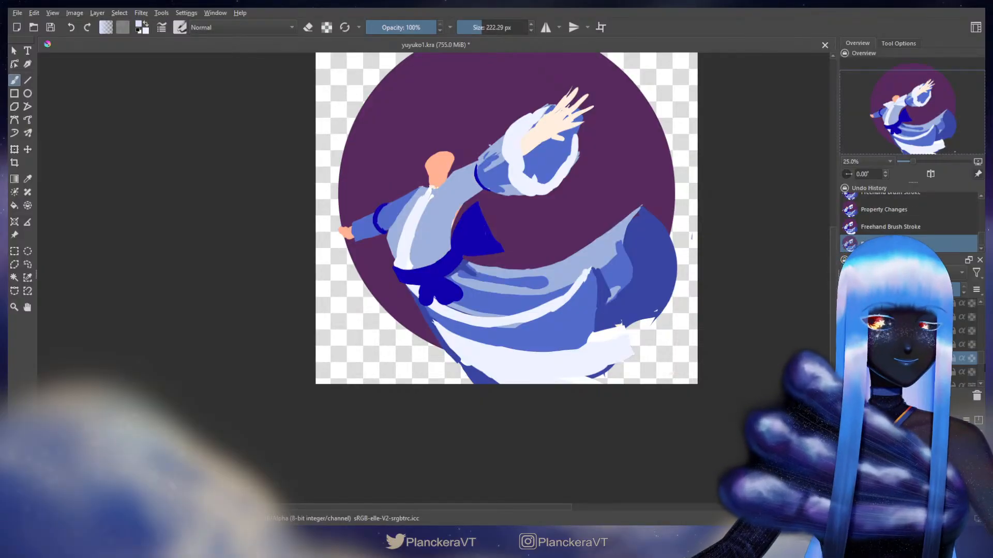
# On the white underskirt's layer, paint a pale bluish shadow along its upper edge beneath the blue hem
pyautogui.scroll(-1, 962, 341)
pyautogui.click(931, 339)
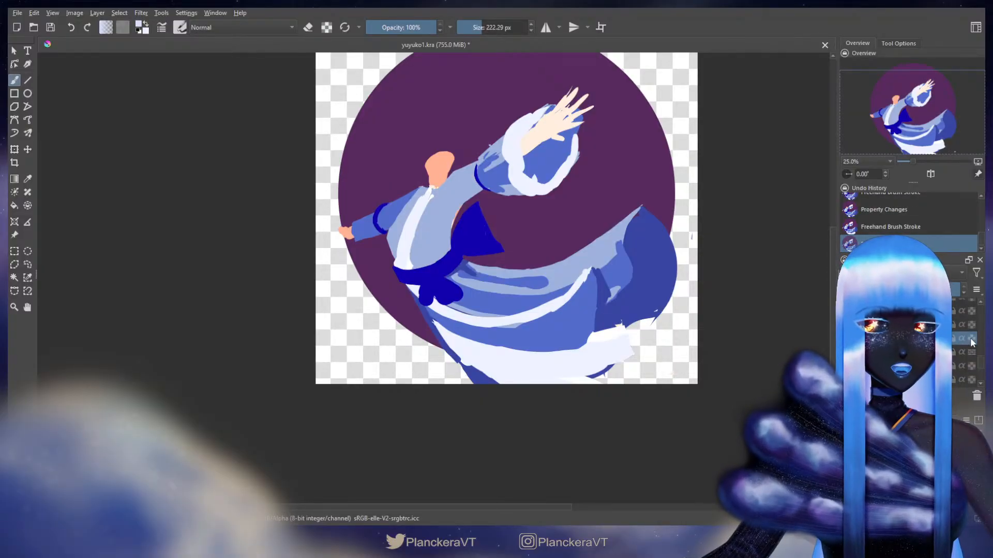
pyautogui.press('e')
pyautogui.moveTo(437, 333); pyautogui.dragTo(380, 334)
pyautogui.moveTo(429, 312); pyautogui.dragTo(430, 320)
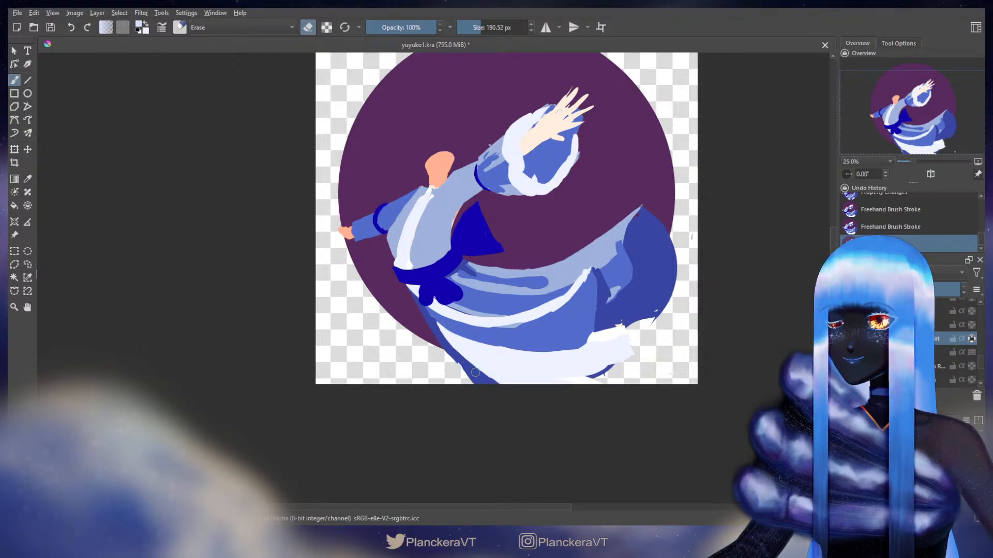
pyautogui.press('e')
pyautogui.moveTo(449, 320)
pyautogui.mouseDown()
pyautogui.moveTo(517, 356)
pyautogui.moveTo(468, 340)
pyautogui.moveTo(545, 353)
pyautogui.moveTo(590, 339)
pyautogui.mouseUp()
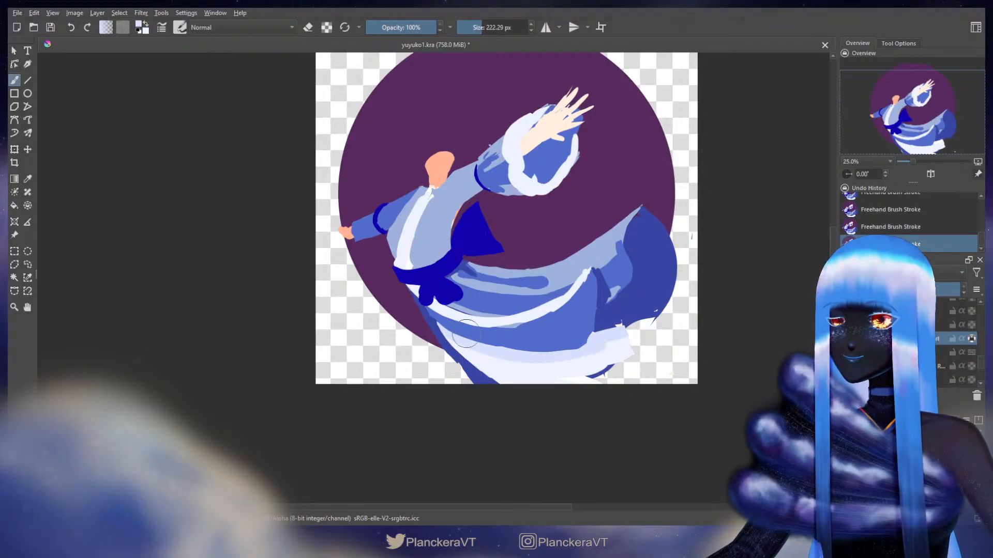
# Trim the underskirt's outer end, unlock the layer's transparency, and extend the white down to the canvas edge
pyautogui.press('e')
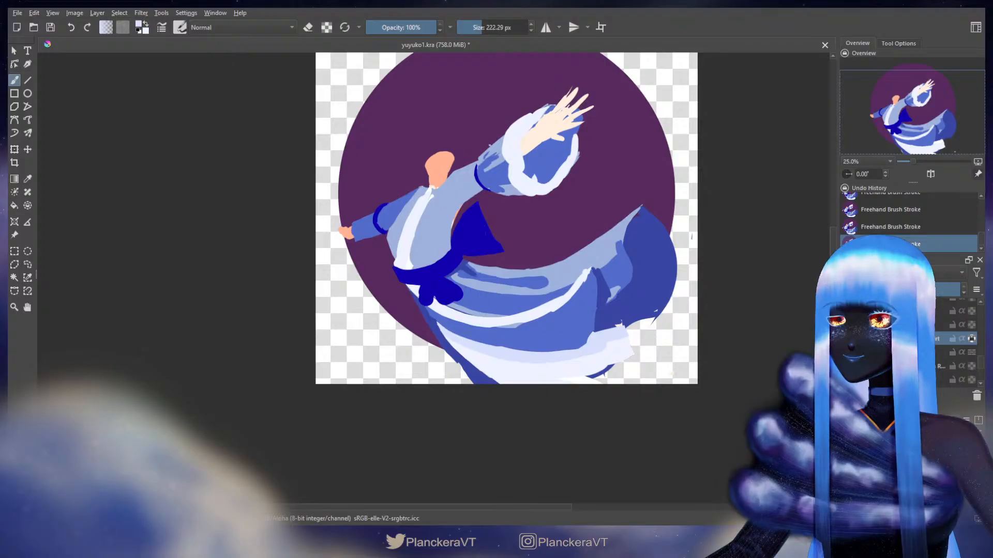
pyautogui.moveTo(650, 335)
pyautogui.mouseDown()
pyautogui.moveTo(624, 318)
pyautogui.moveTo(636, 338)
pyautogui.mouseUp()
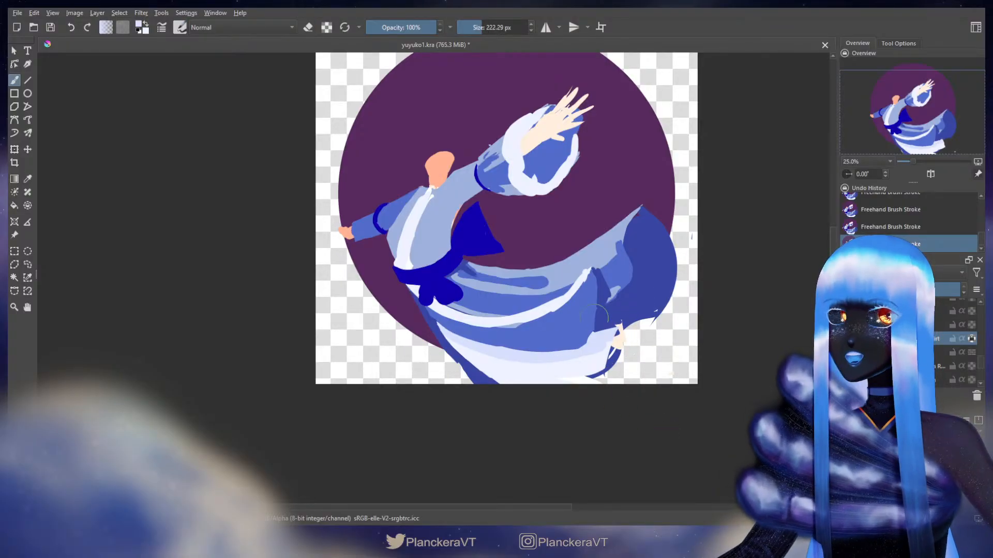
pyautogui.press('e')
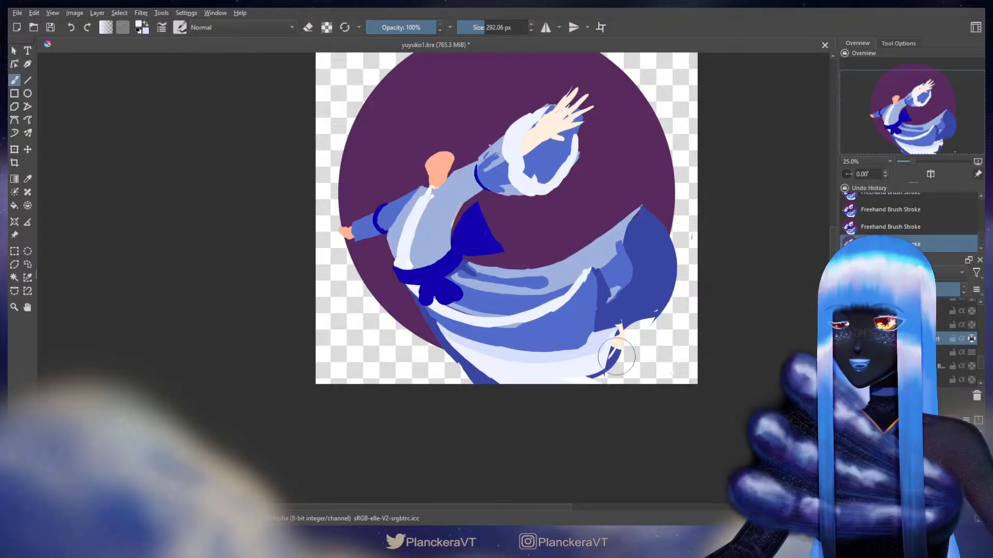
pyautogui.click(972, 338)
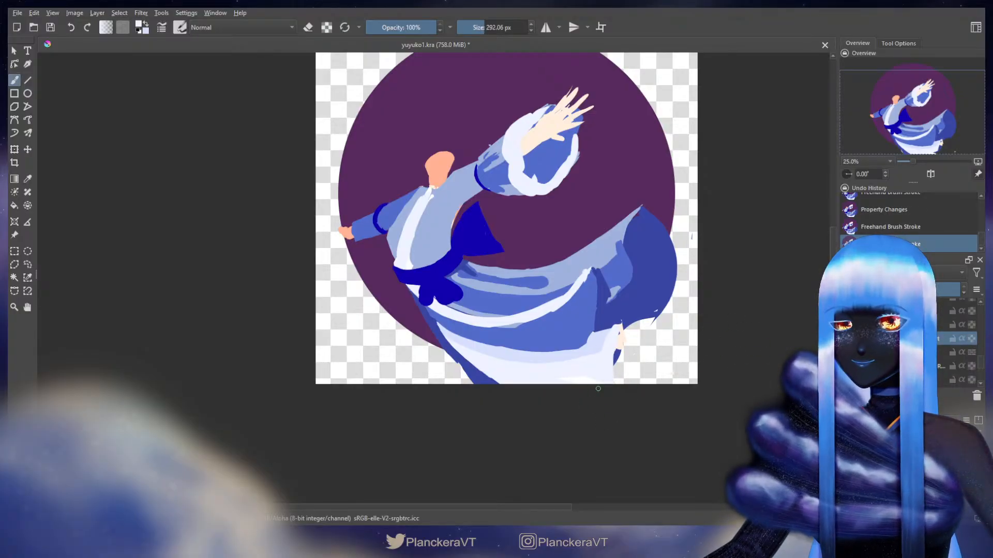
# Fill out the white underskirt's outer end and turn on alpha inheritance for the figure's group so it clips to the purple circle
pyautogui.moveTo(598, 378); pyautogui.dragTo(613, 362)
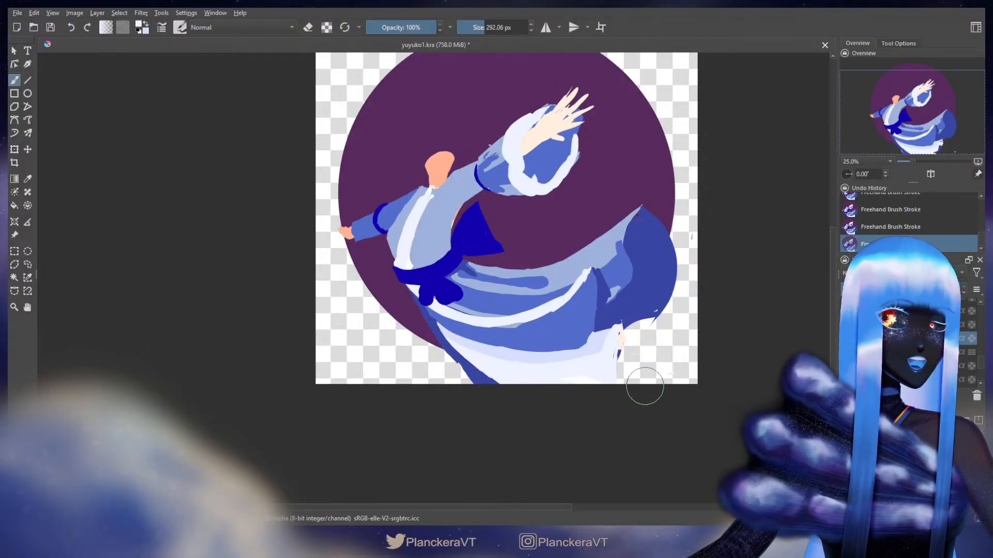
pyautogui.scroll(1, 972, 357)
pyautogui.moveTo(983, 361); pyautogui.dragTo(973, 320)
pyautogui.click(961, 321)
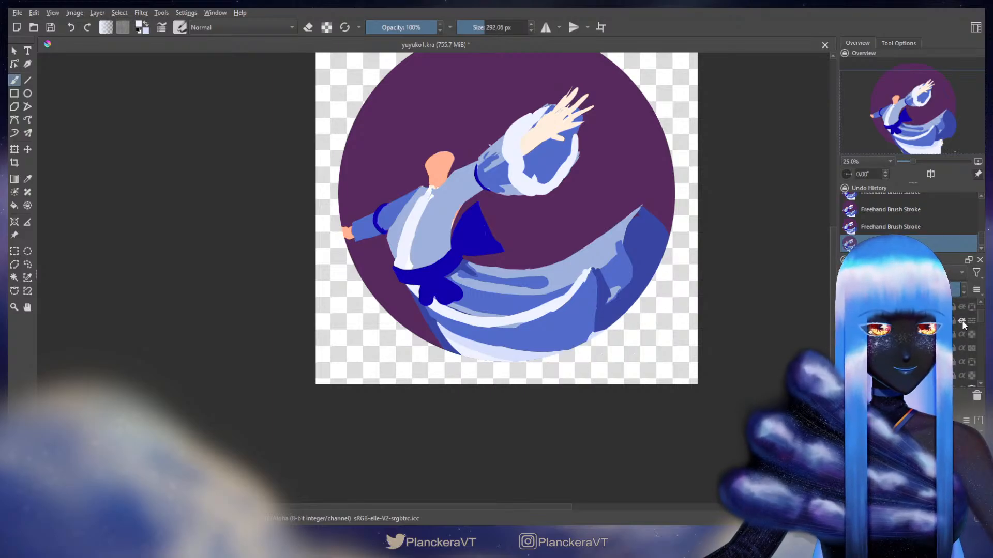
pyautogui.moveTo(646, 300); pyautogui.dragTo(685, 322)
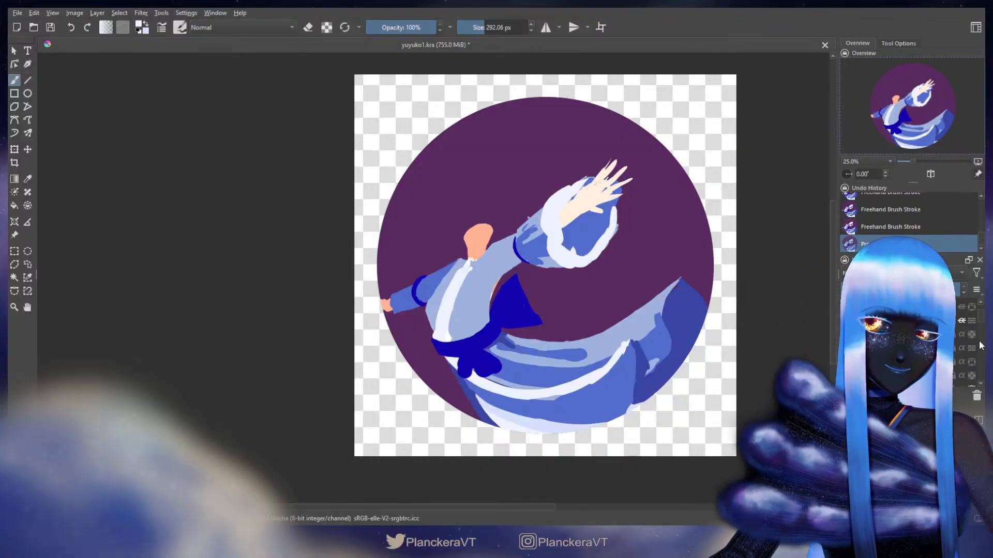
# On the light blue robe's layer, erase along the bodice between the neck and the underside of the raised arm
pyautogui.moveTo(980, 314); pyautogui.dragTo(983, 364)
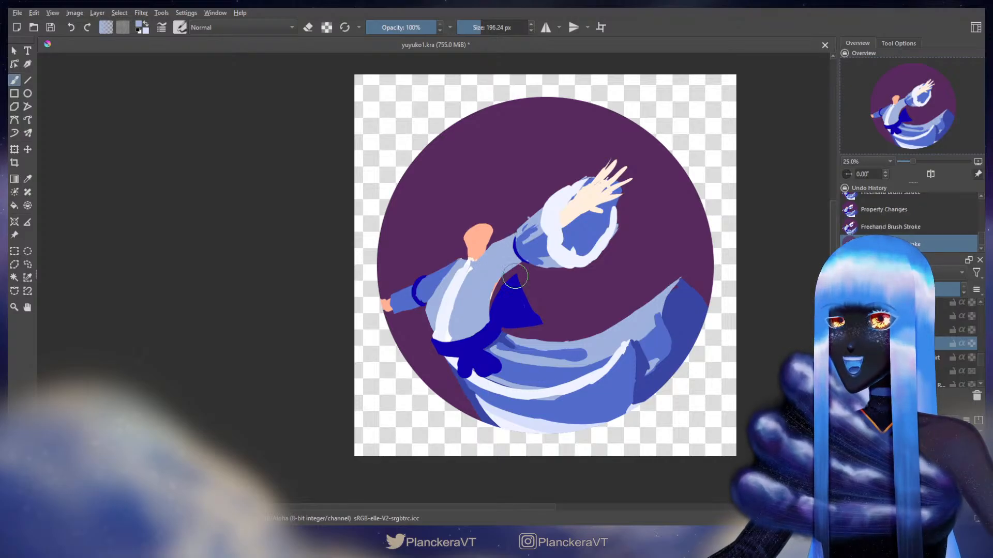
pyautogui.press('e')
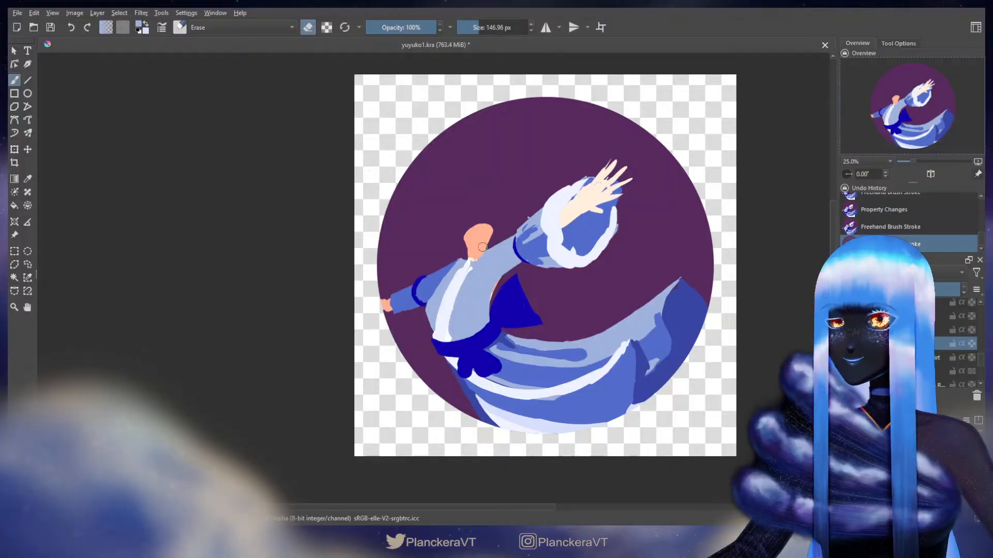
pyautogui.moveTo(483, 247); pyautogui.dragTo(515, 270)
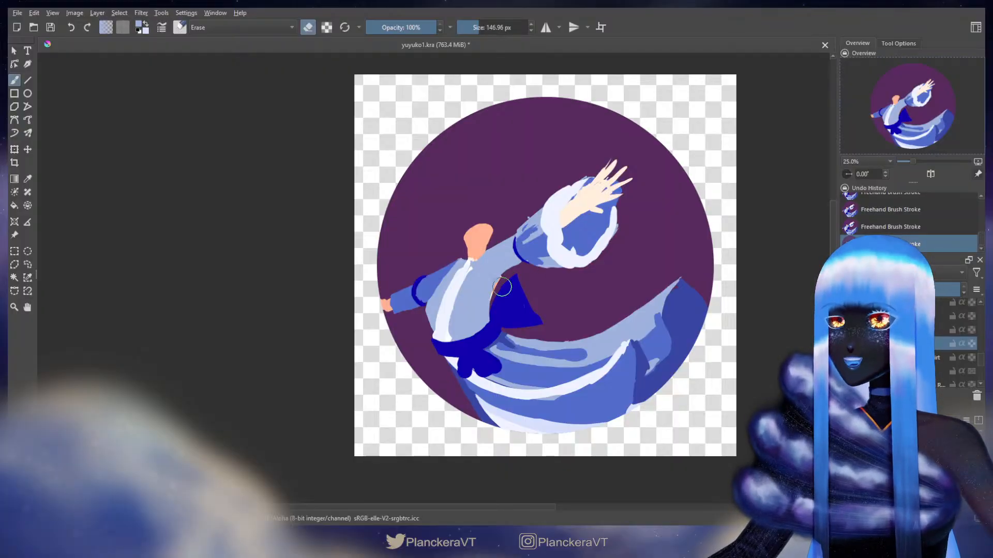
pyautogui.press('e')
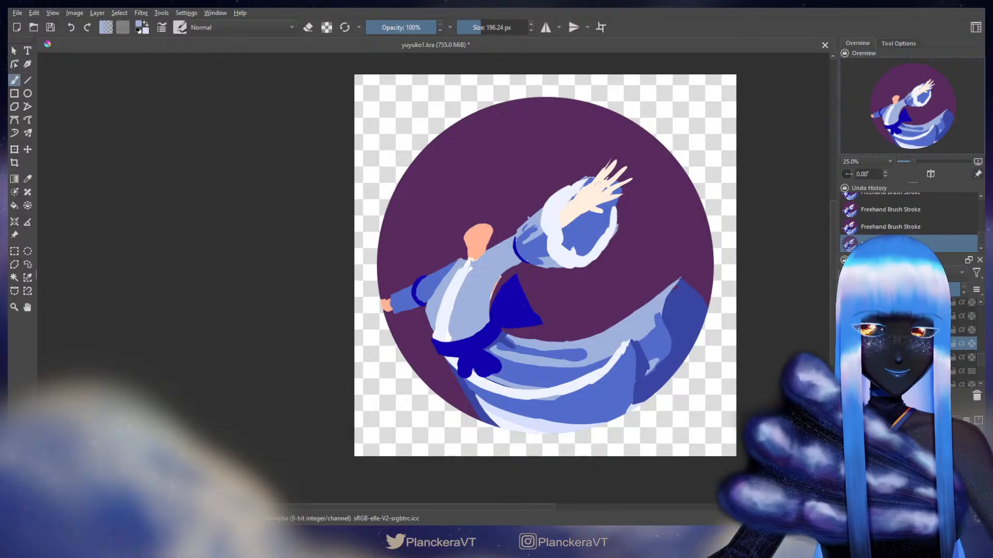
# Select the raised arm's sleeve and hand group and move it slightly inward and down towards the shoulder
pyautogui.click(913, 303)
pyautogui.moveTo(980, 358); pyautogui.dragTo(981, 320)
pyautogui.click(936, 359)
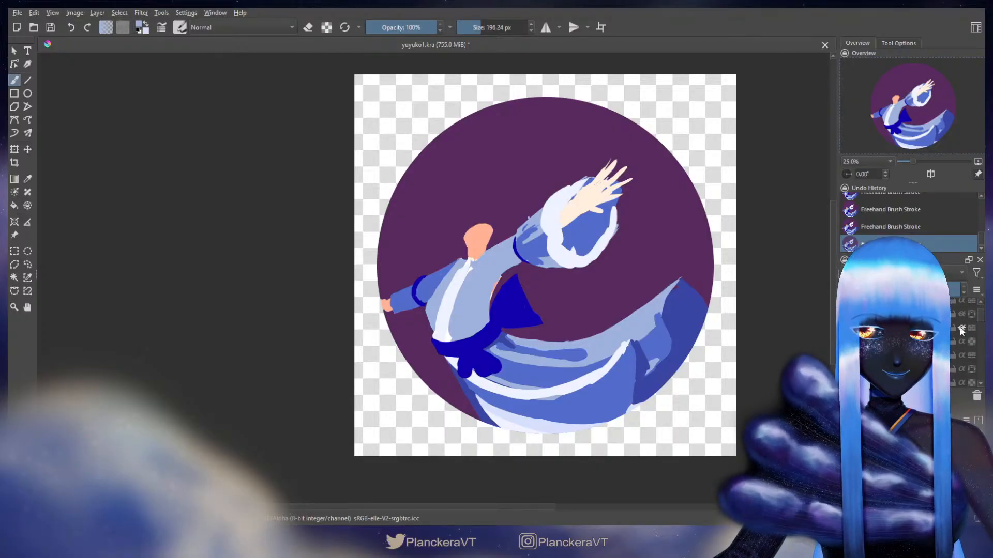
pyautogui.click(930, 355)
pyautogui.press('t')
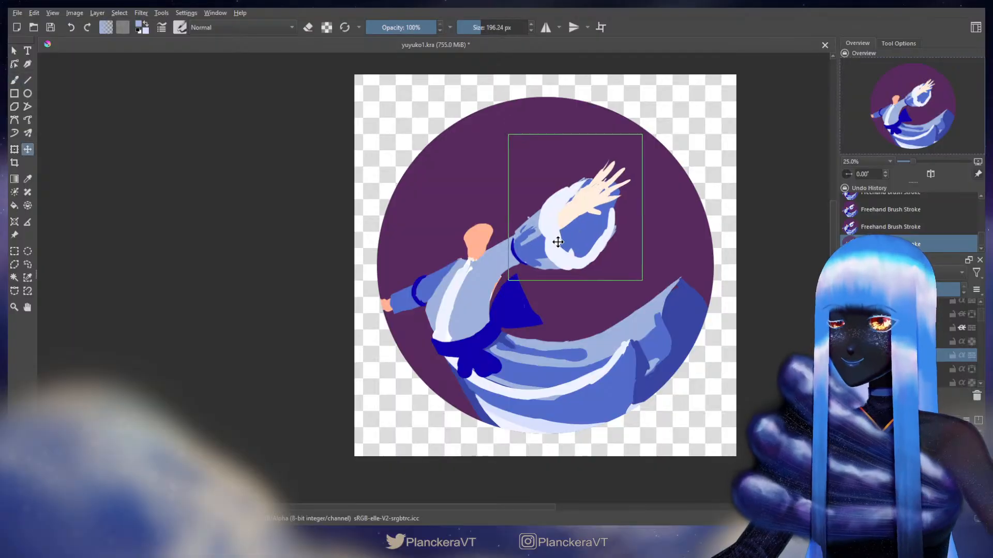
pyautogui.moveTo(558, 238); pyautogui.dragTo(550, 244)
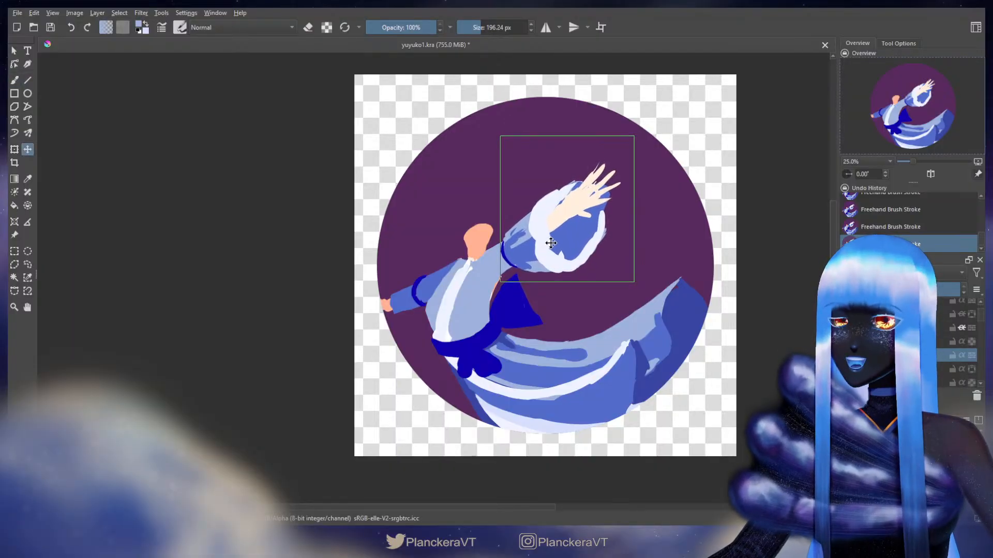
pyautogui.press('b')
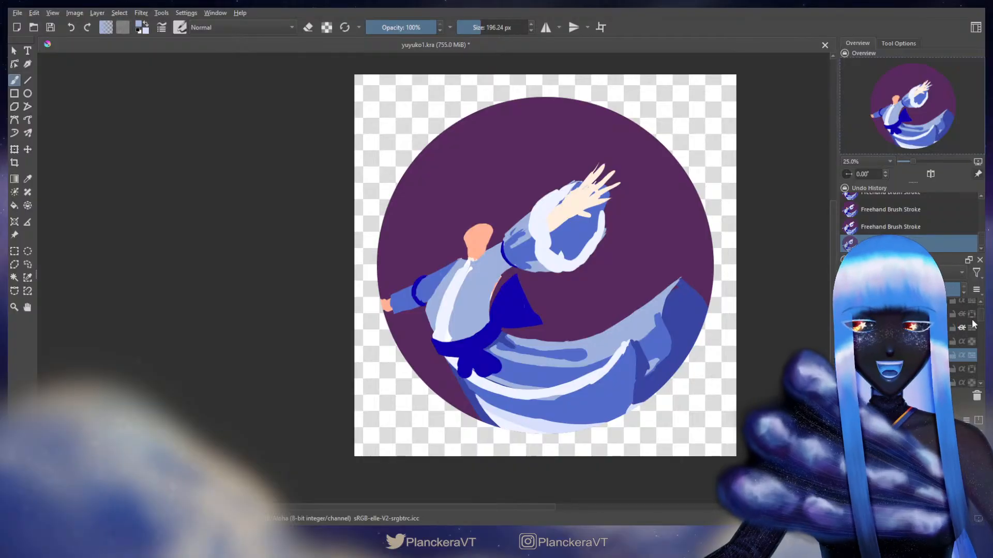
# Find the layer with the stray reddish fringe and erase it along the bodice's edge beside the sash bow
pyautogui.moveTo(979, 316); pyautogui.dragTo(980, 370)
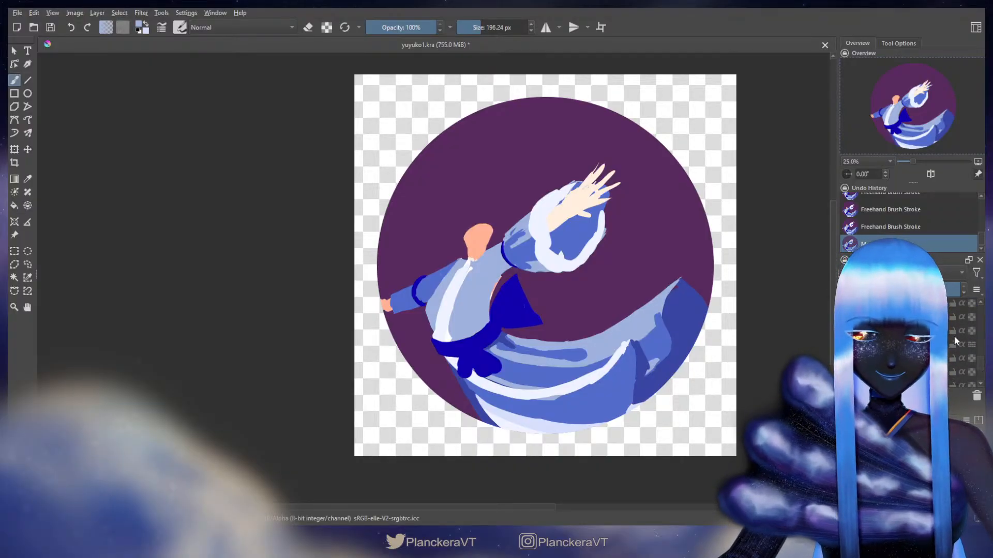
pyautogui.moveTo(981, 370); pyautogui.dragTo(981, 373)
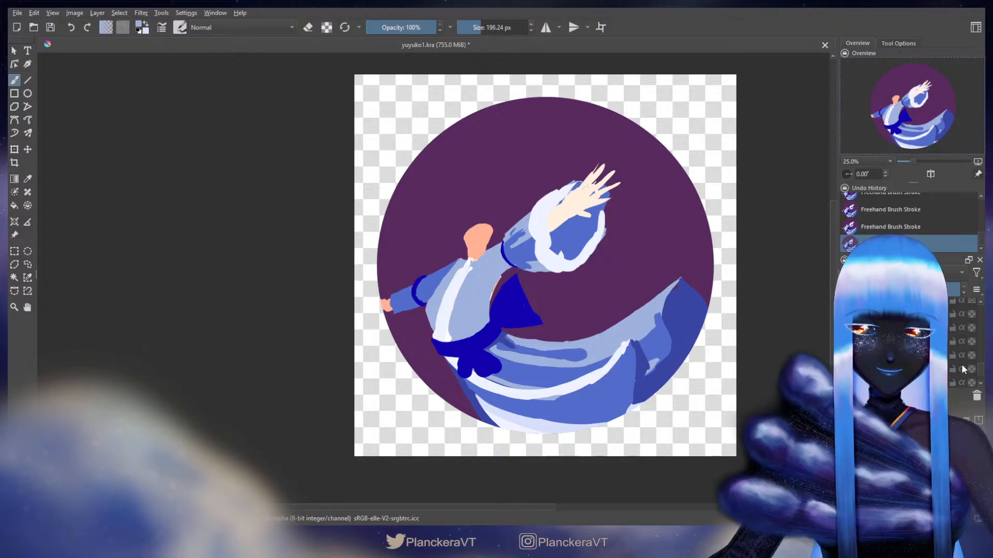
pyautogui.press('e')
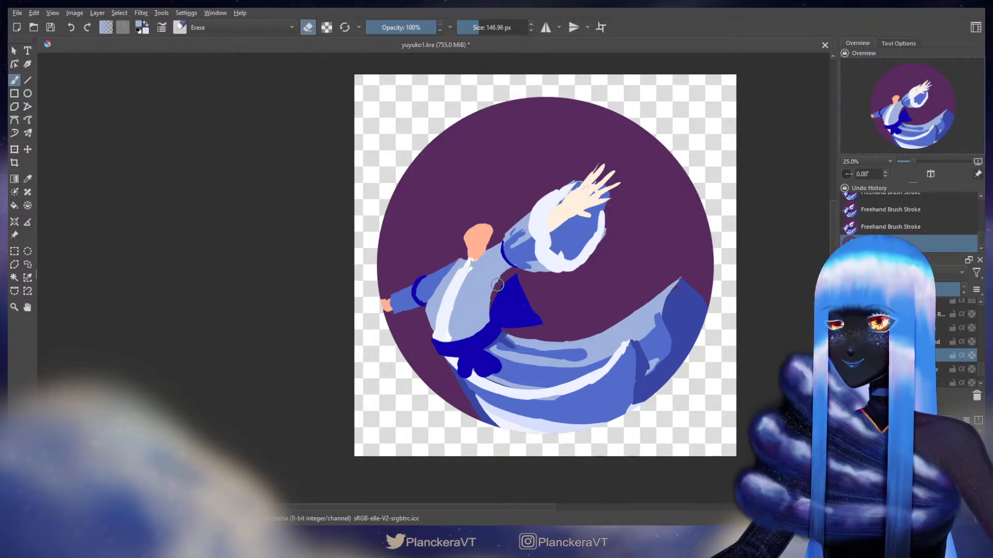
pyautogui.press('e')
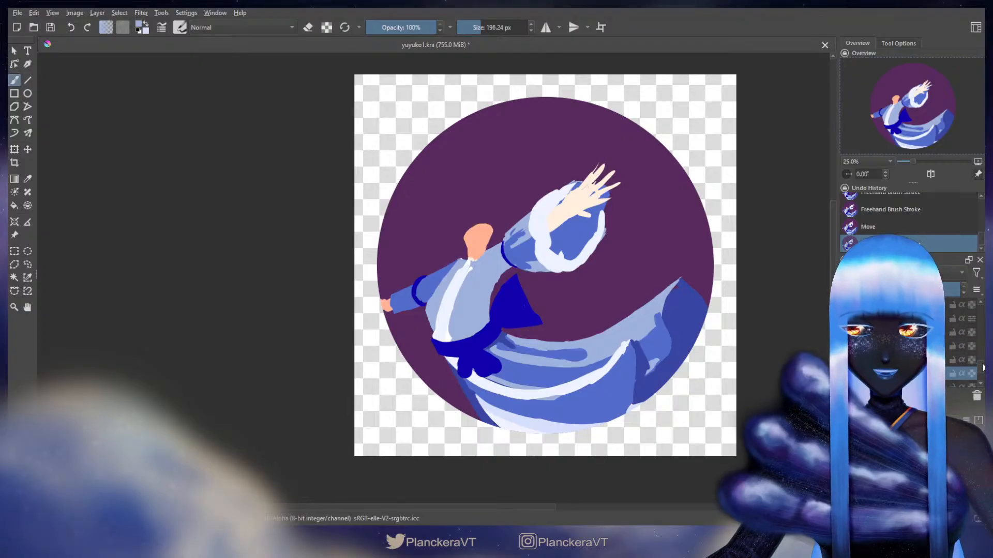
# On the robe's layer, touch up the light blue near the lowered arm's shoulder and trim the bodice's edge beside the sash bow
pyautogui.scroll(1, 945, 358)
pyautogui.click(945, 343)
pyautogui.press('[')
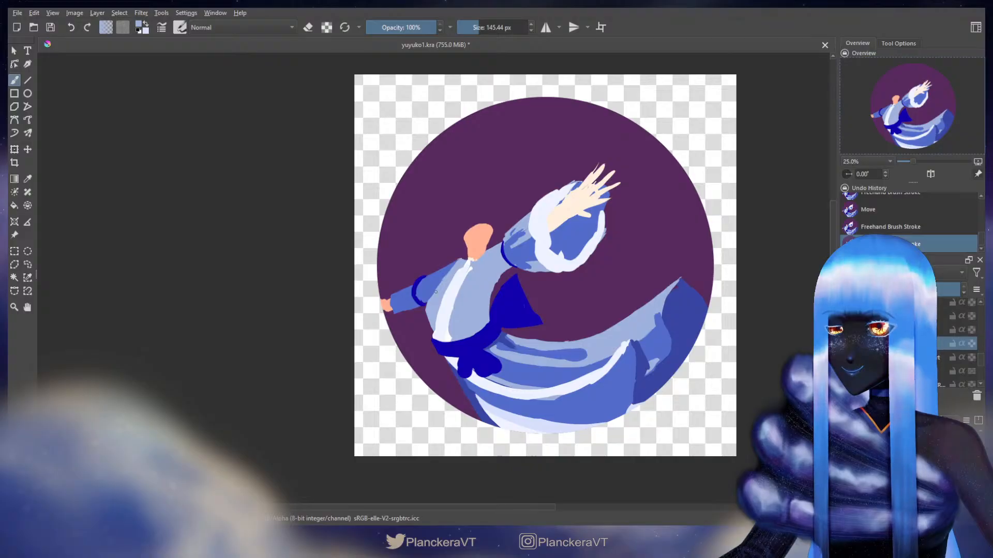
pyautogui.moveTo(440, 285); pyautogui.dragTo(433, 292)
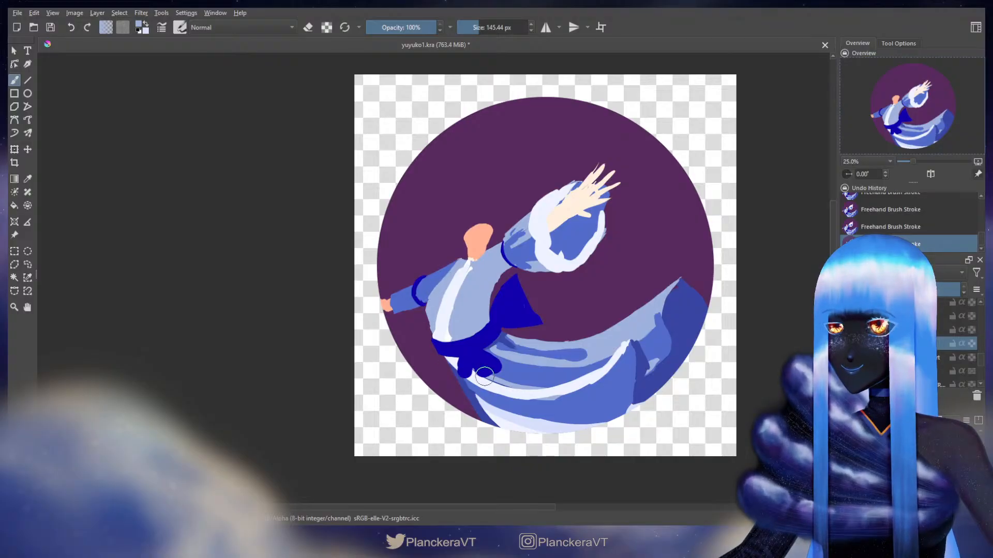
pyautogui.press('e')
pyautogui.press(']')
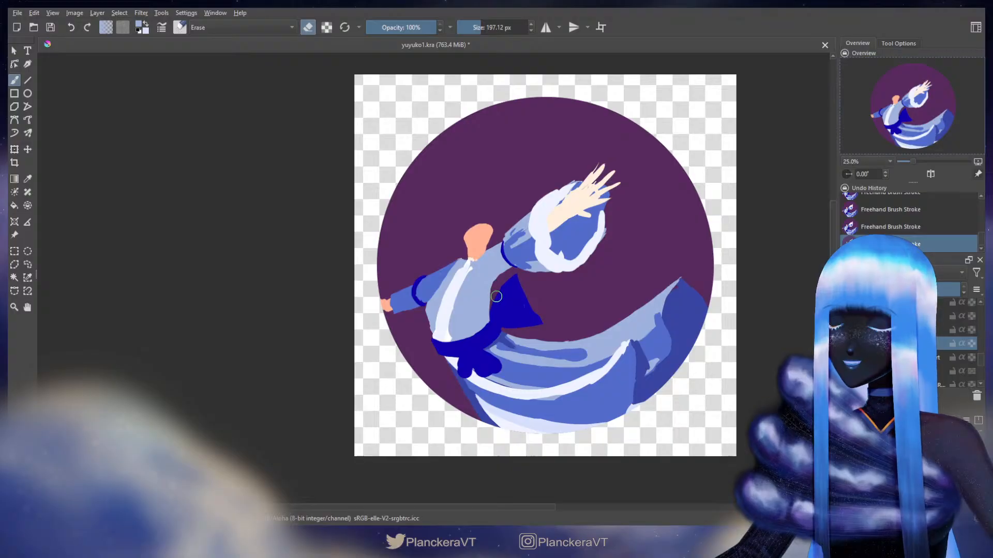
pyautogui.press('e')
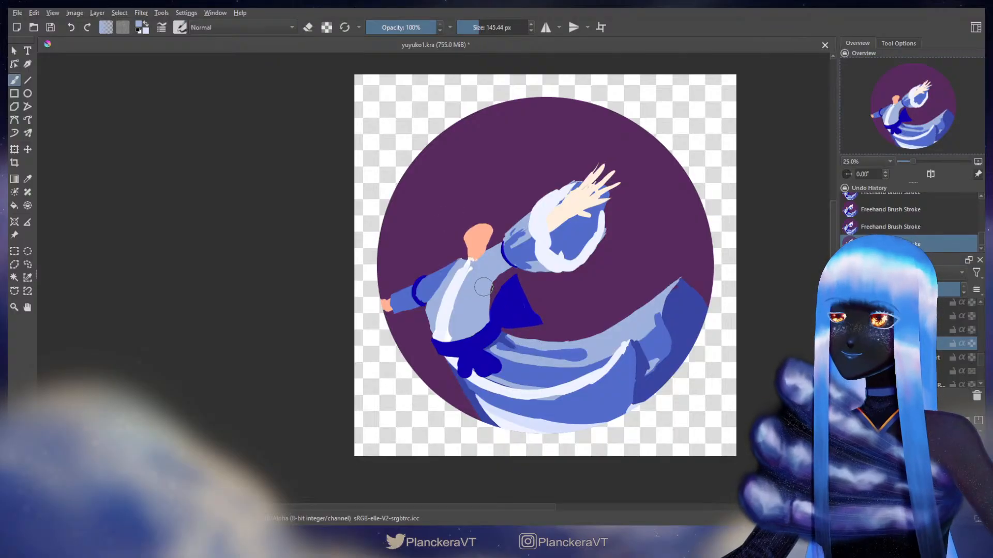
# Paint a curved mid-blue fold shadow on the bodice above the sash and clean up its edges
pyautogui.moveTo(477, 283); pyautogui.dragTo(481, 280)
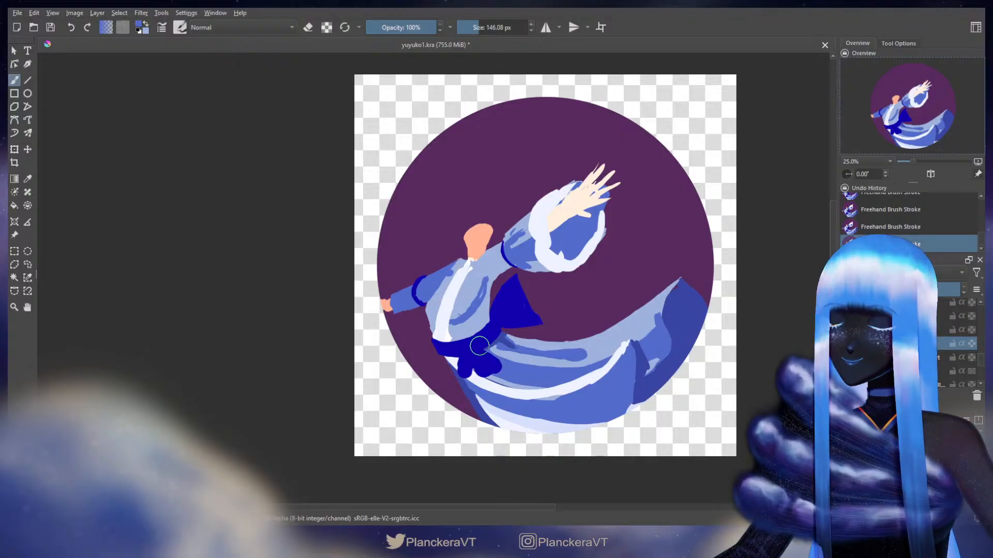
pyautogui.press('e')
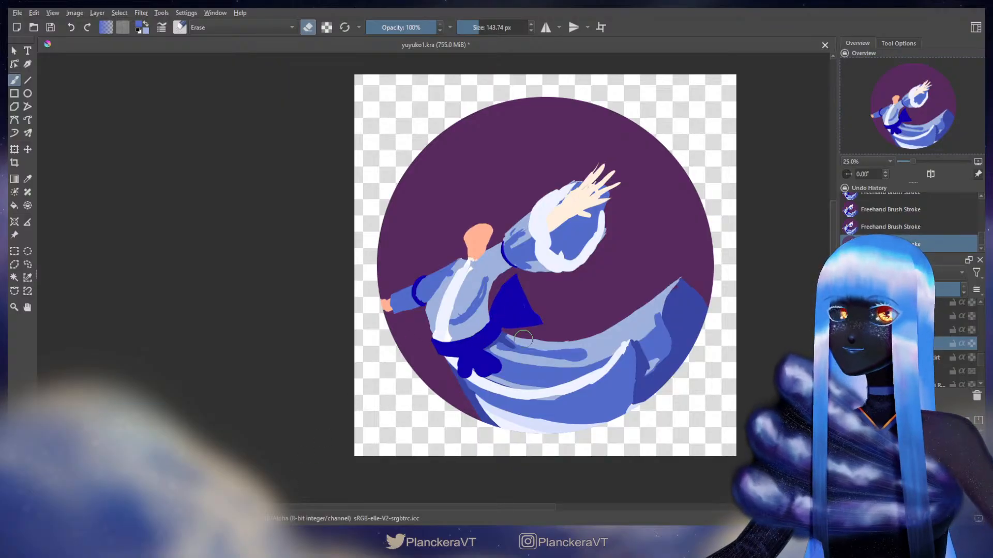
pyautogui.press('e')
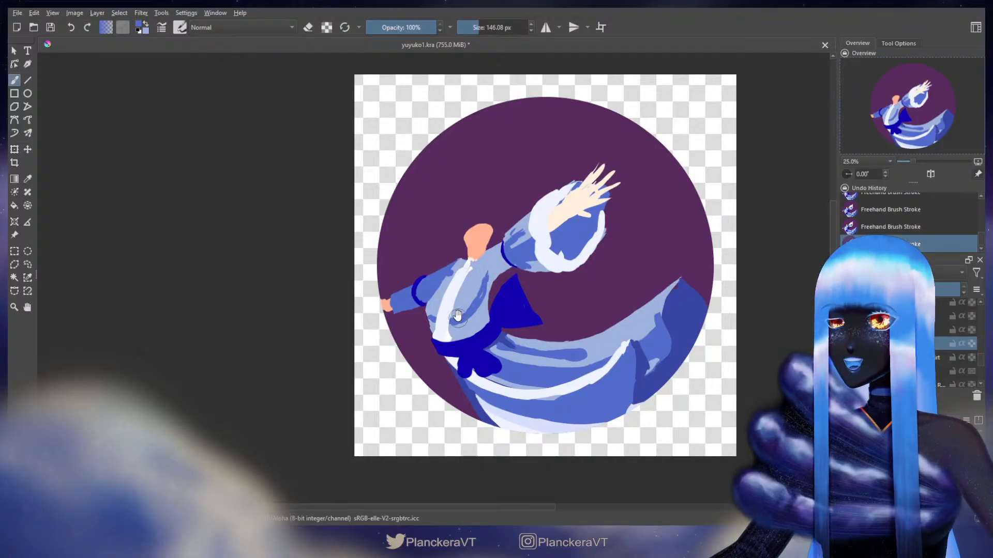
# On the white trim's layer, erase the old collar band and repaint it as a thinner white stripe running down to the sash
pyautogui.moveTo(514, 317); pyautogui.dragTo(590, 326)
pyautogui.press('e')
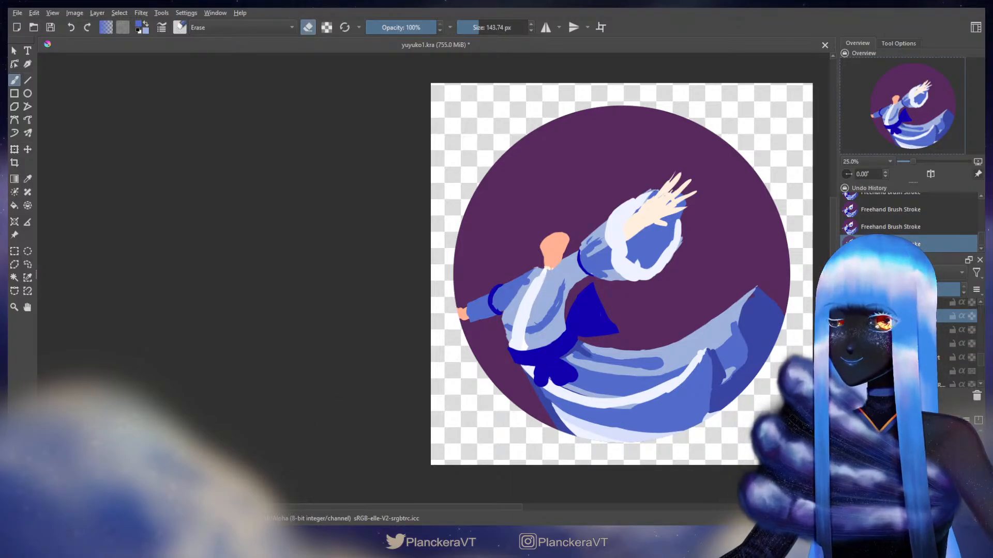
pyautogui.press('[')
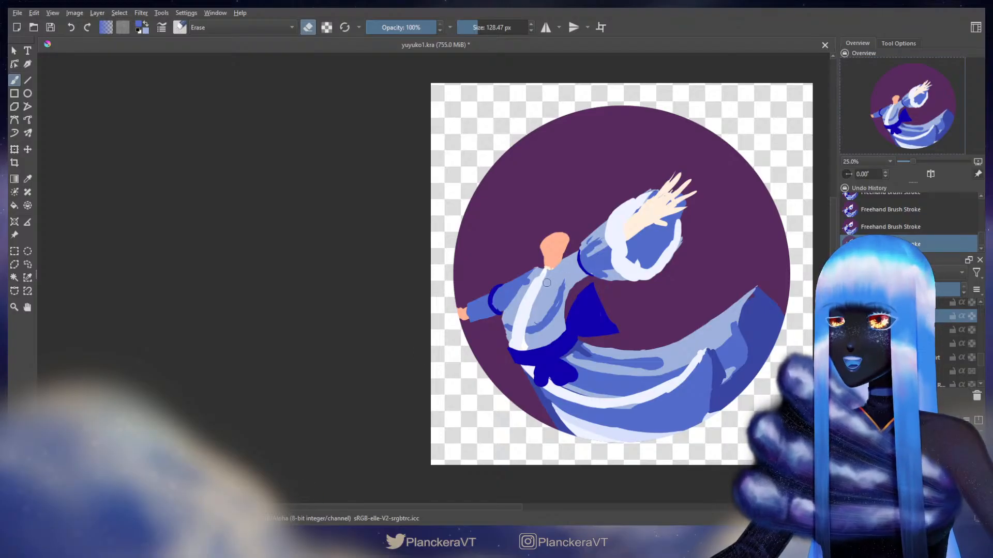
pyautogui.moveTo(547, 282)
pyautogui.mouseDown()
pyautogui.moveTo(514, 352)
pyautogui.moveTo(526, 339)
pyautogui.moveTo(514, 349)
pyautogui.moveTo(519, 322)
pyautogui.mouseUp()
pyautogui.press('e')
pyautogui.keyDown('ctrl'); pyautogui.click(530, 318); pyautogui.keyUp('ctrl')
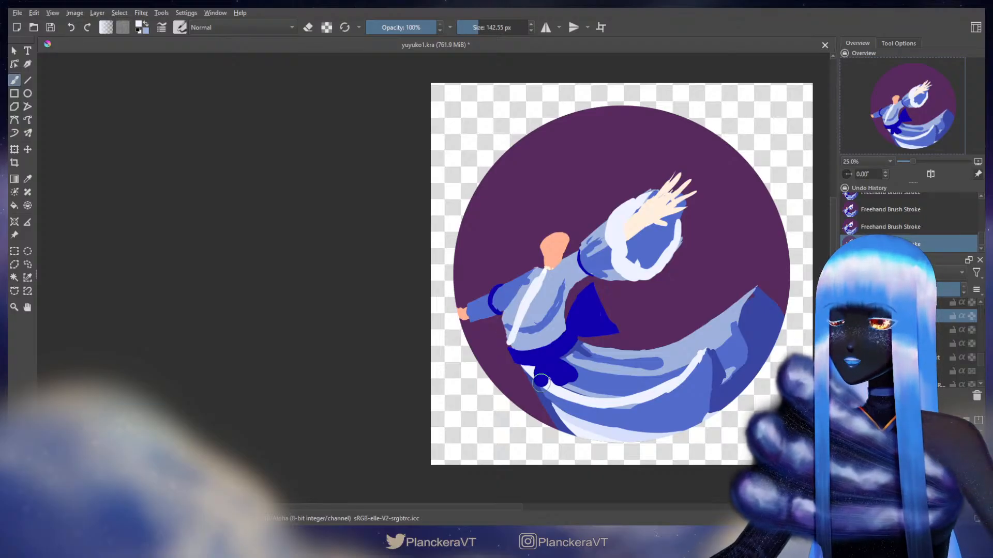
pyautogui.press('e')
pyautogui.moveTo(524, 339); pyautogui.dragTo(517, 339)
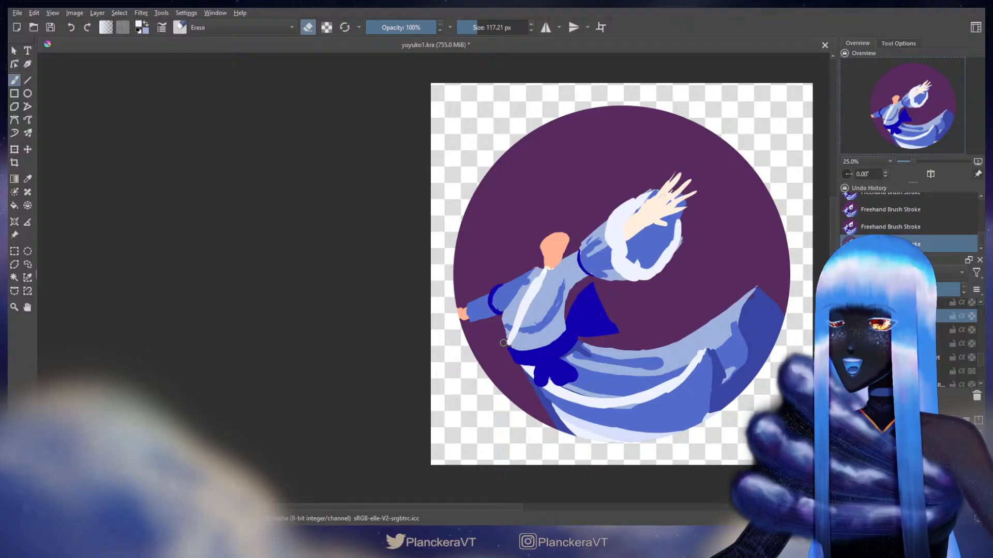
pyautogui.press('e')
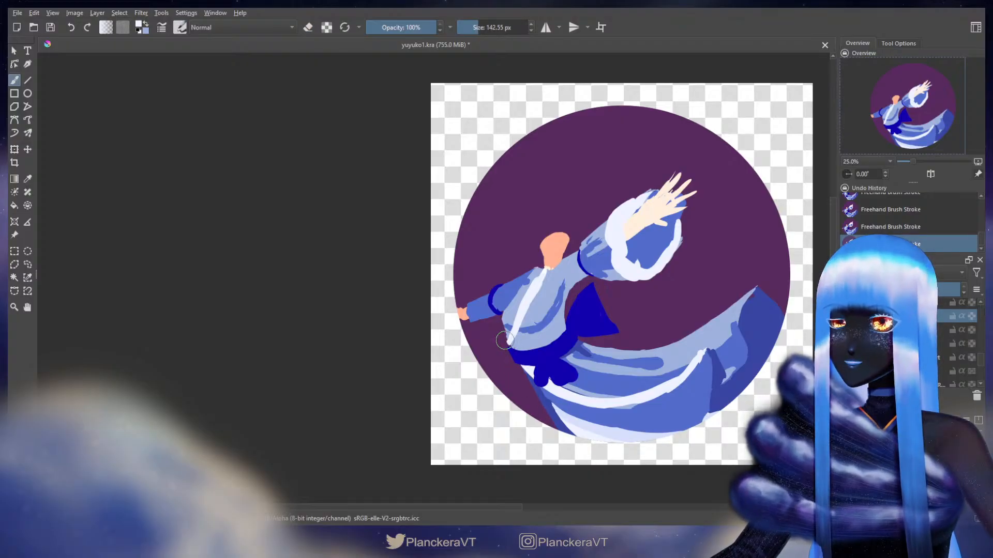
# Hide the white trim layer, sample the bodice's mid blue, and paint a thin fold line down the bodice on the robe's layer
pyautogui.press('ctrl')
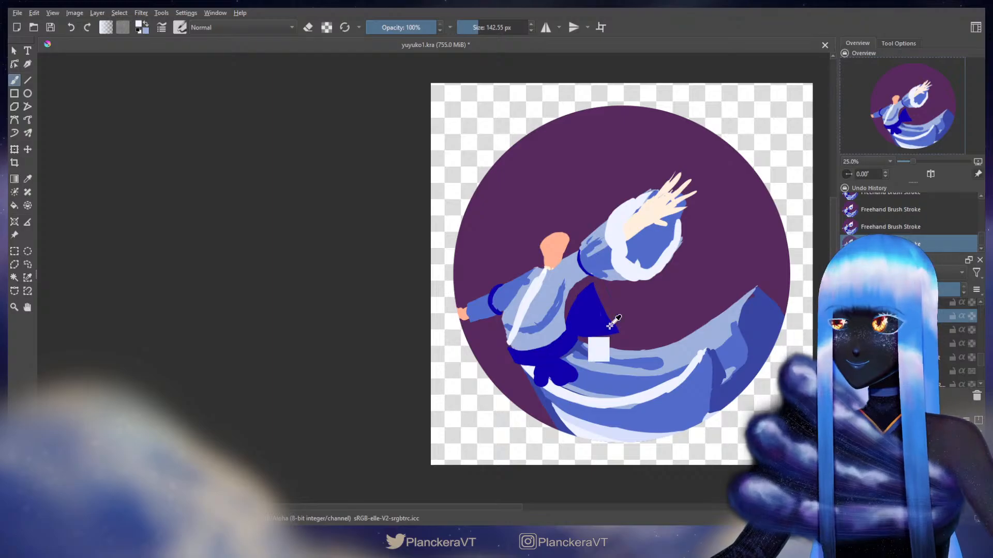
pyautogui.click(899, 343)
pyautogui.press('ctrl')
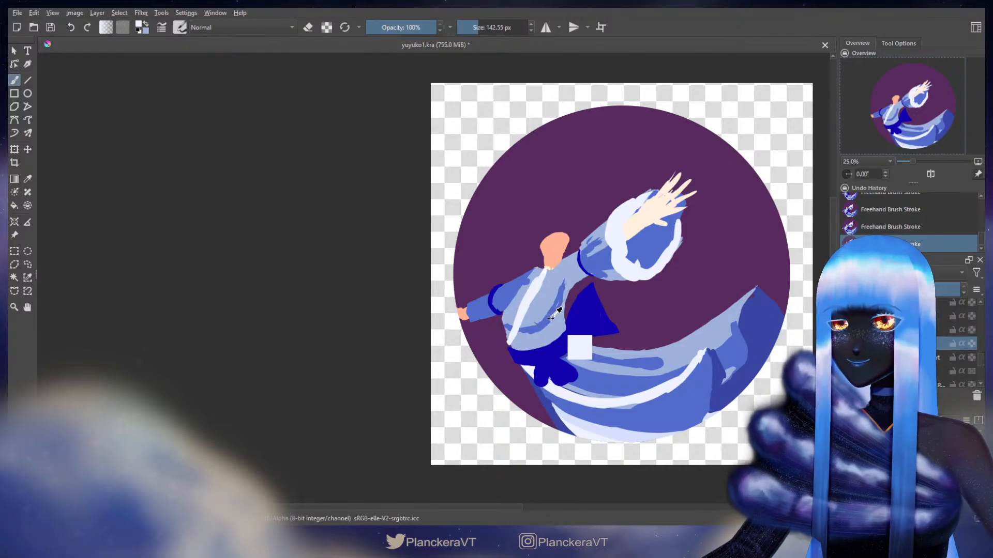
pyautogui.keyDown('ctrl'); pyautogui.click(551, 317); pyautogui.keyUp('ctrl')
pyautogui.press('Delete')
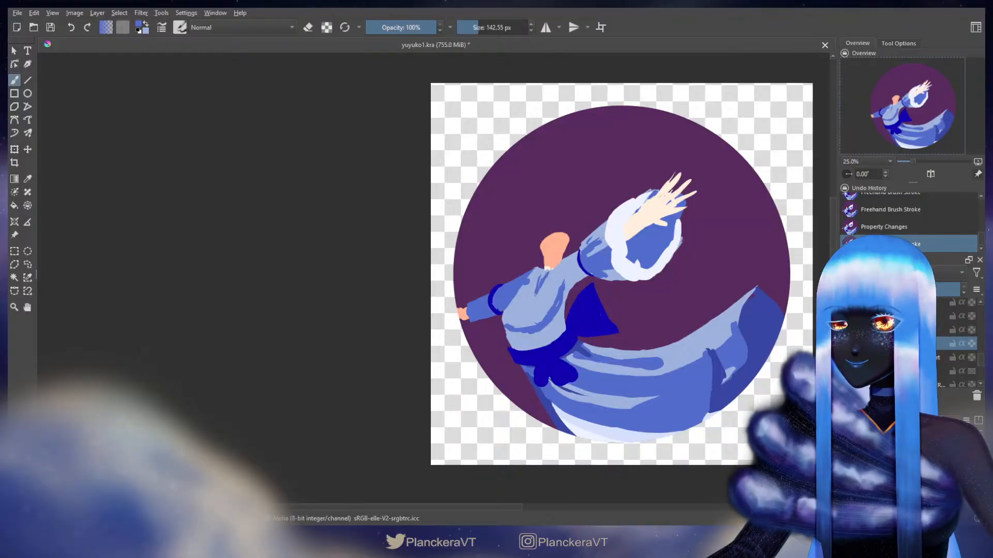
pyautogui.moveTo(535, 295); pyautogui.dragTo(522, 327)
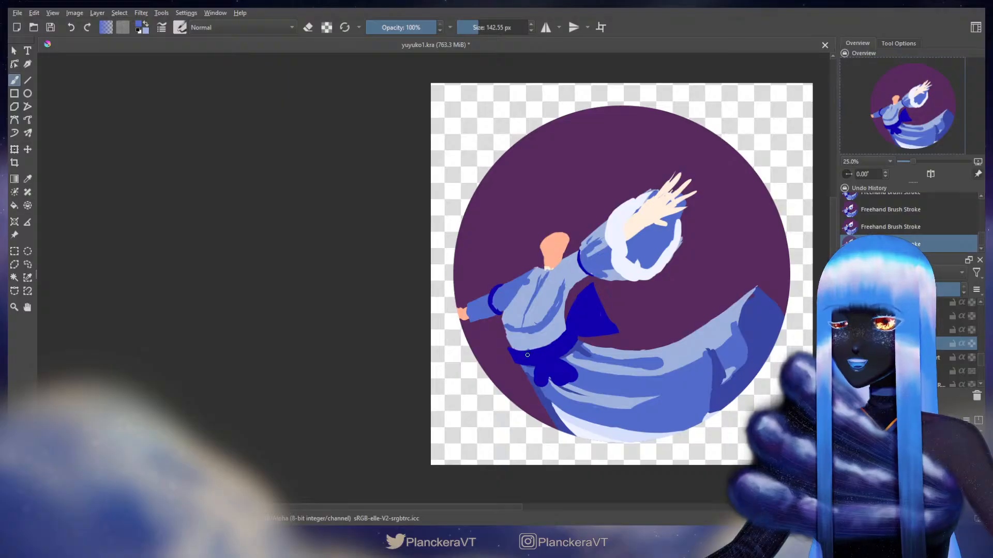
# Trim the bodice's lower edges above the sash and beside the bow with a slightly resized eraser on the robe's layer
pyautogui.press('e')
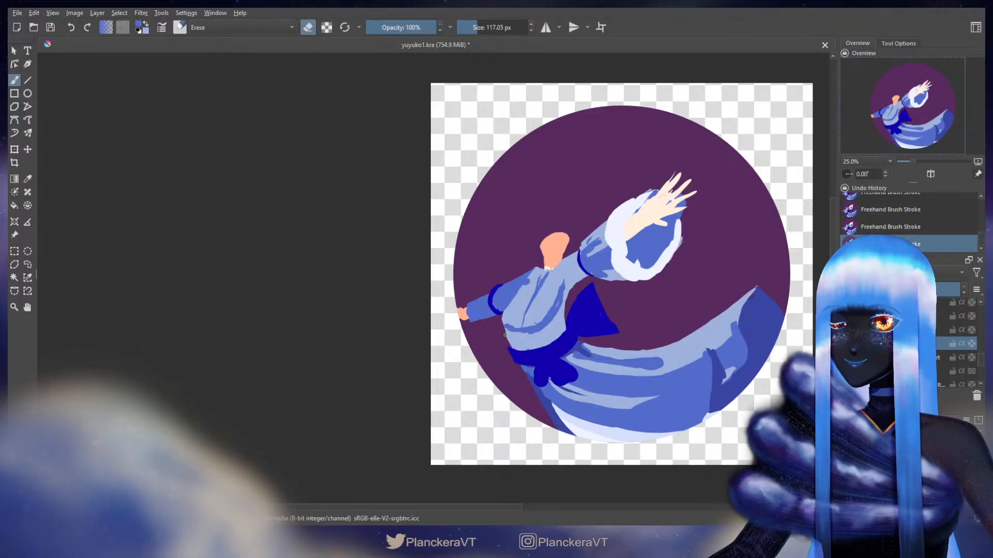
pyautogui.moveTo(509, 344); pyautogui.dragTo(511, 346)
pyautogui.moveTo(569, 318)
pyautogui.mouseDown()
pyautogui.moveTo(566, 307)
pyautogui.moveTo(564, 332)
pyautogui.mouseUp()
pyautogui.hotkey('ctrl', 'z')
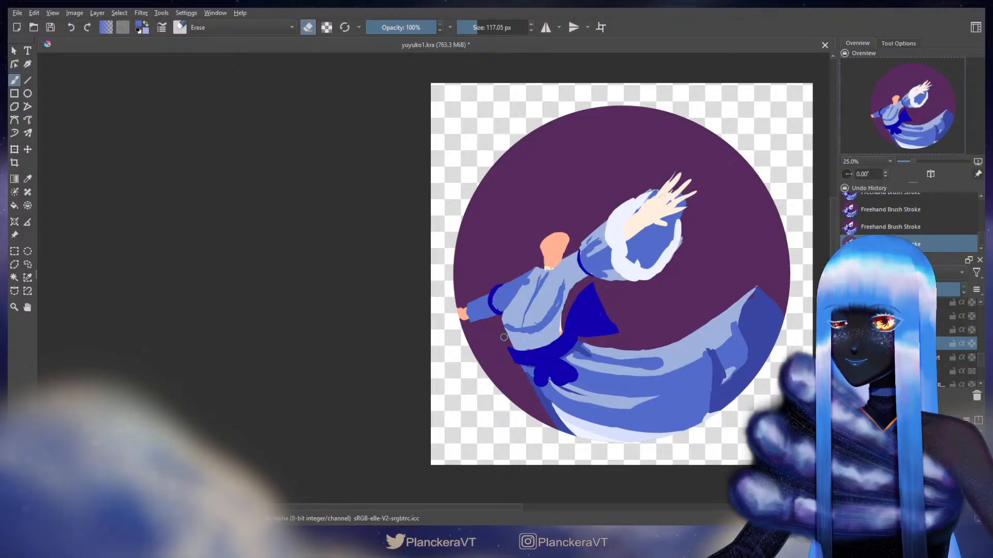
pyautogui.press('[')
pyautogui.press('[')
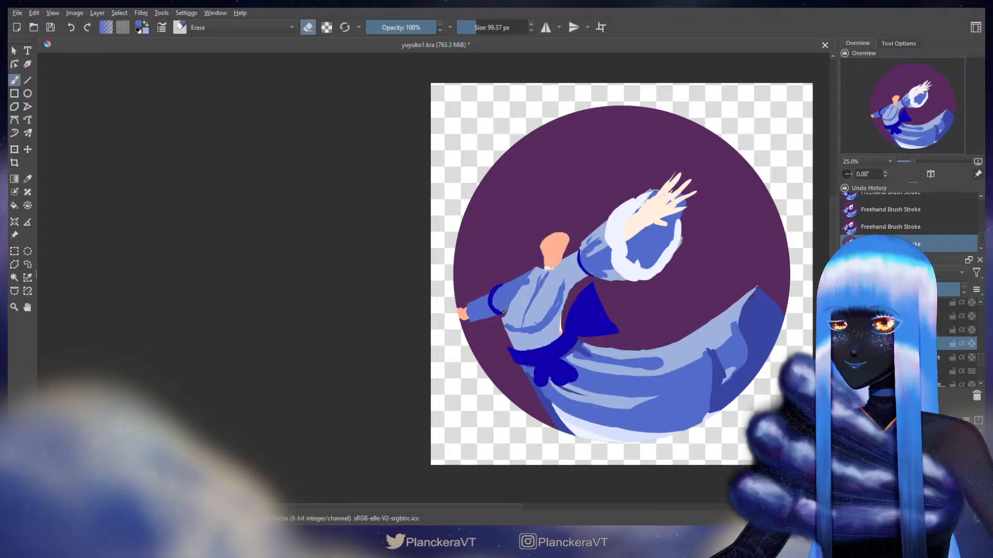
pyautogui.press(']')
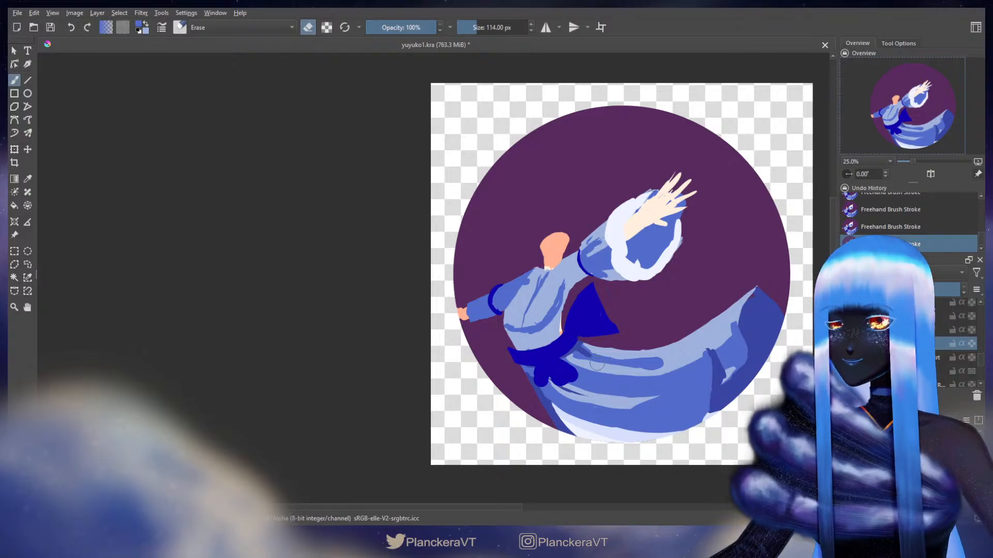
pyautogui.press('e')
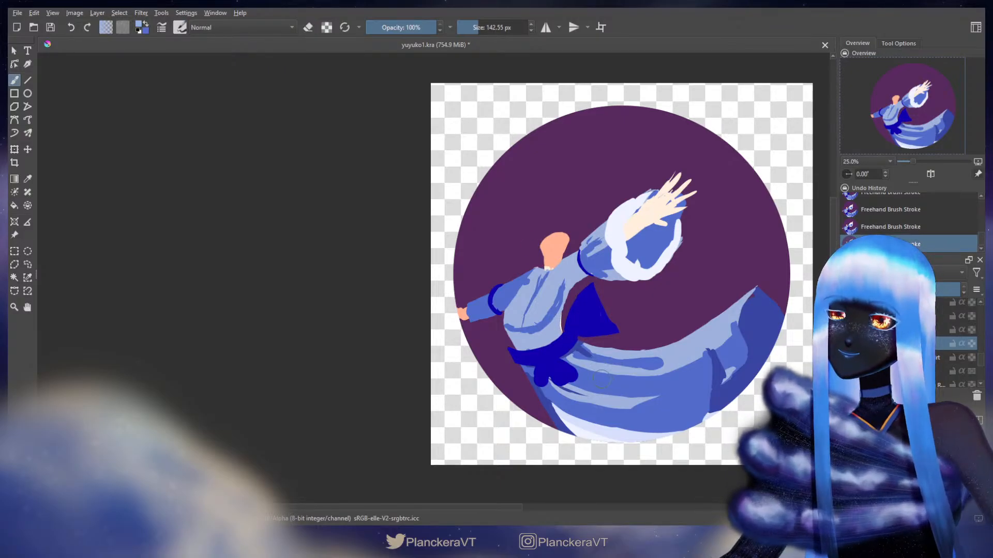
pyautogui.press('e')
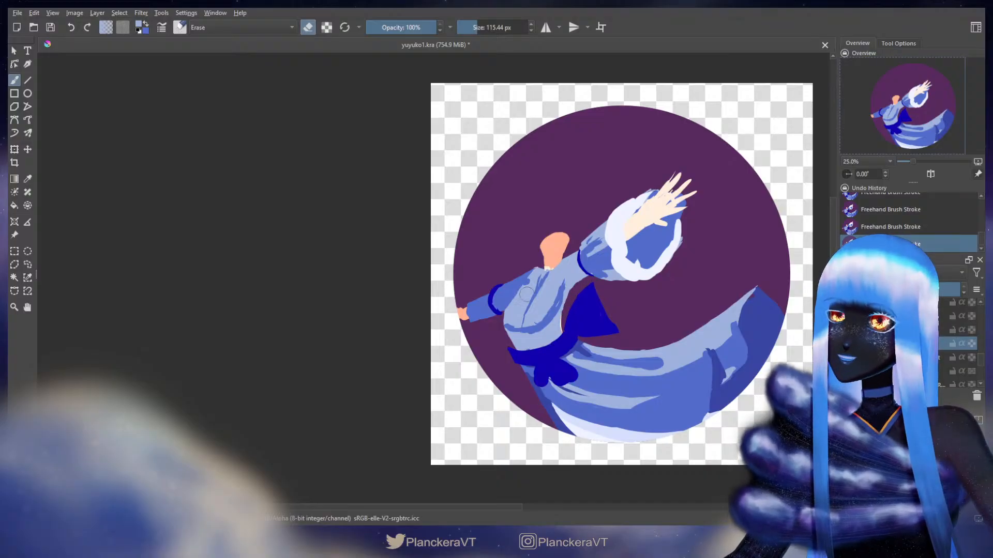
pyautogui.press('e')
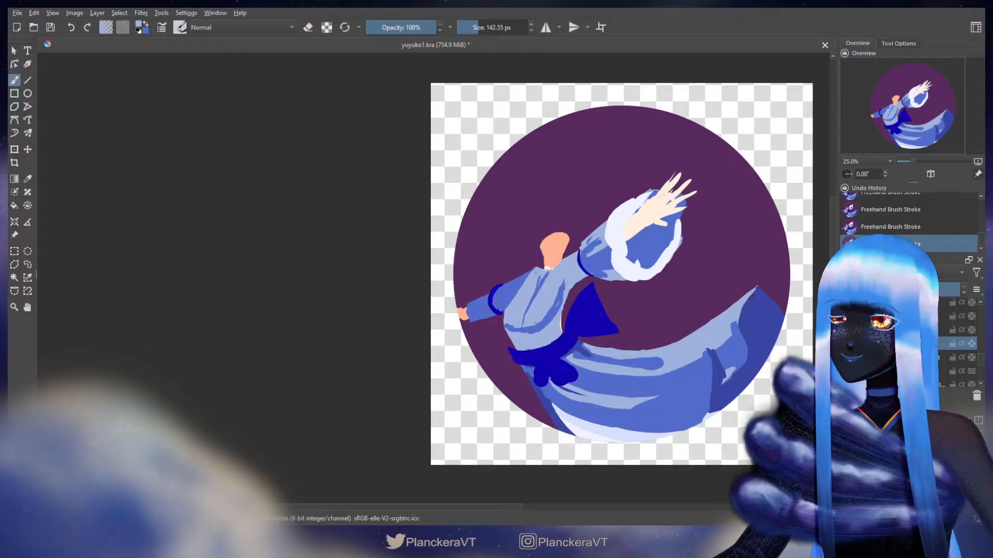
pyautogui.press('e')
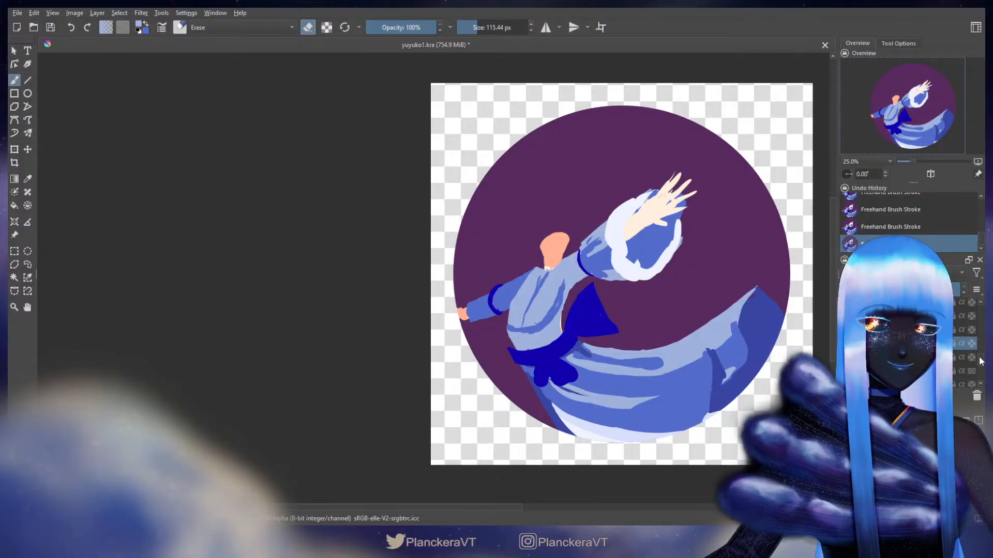
# Hide the sash's layer and erase the stray robe colour along both sides of the exposed waist
pyautogui.scroll(2, 971, 348)
pyautogui.click(846, 342)
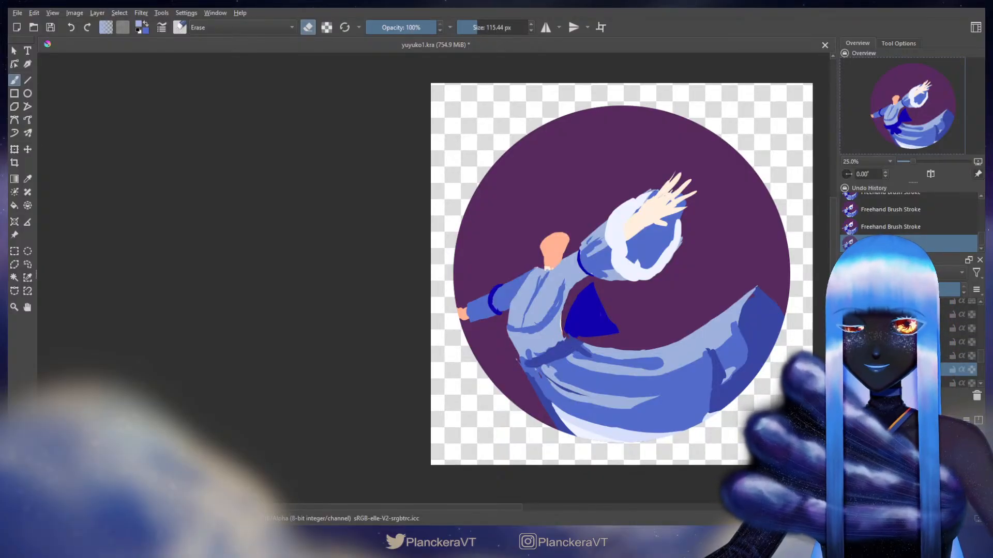
pyautogui.moveTo(502, 339); pyautogui.dragTo(523, 372)
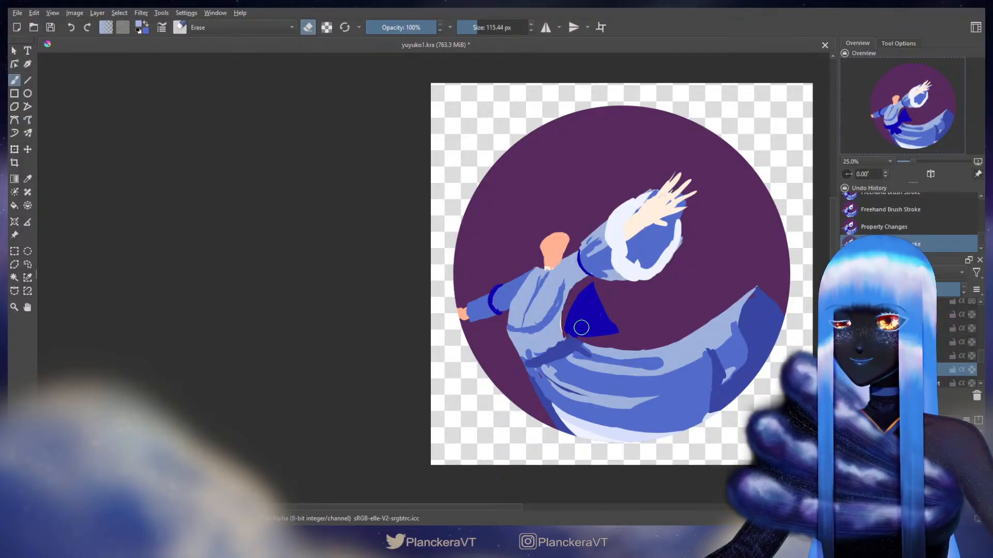
pyautogui.moveTo(581, 327)
pyautogui.mouseDown()
pyautogui.moveTo(567, 334)
pyautogui.moveTo(579, 341)
pyautogui.mouseUp()
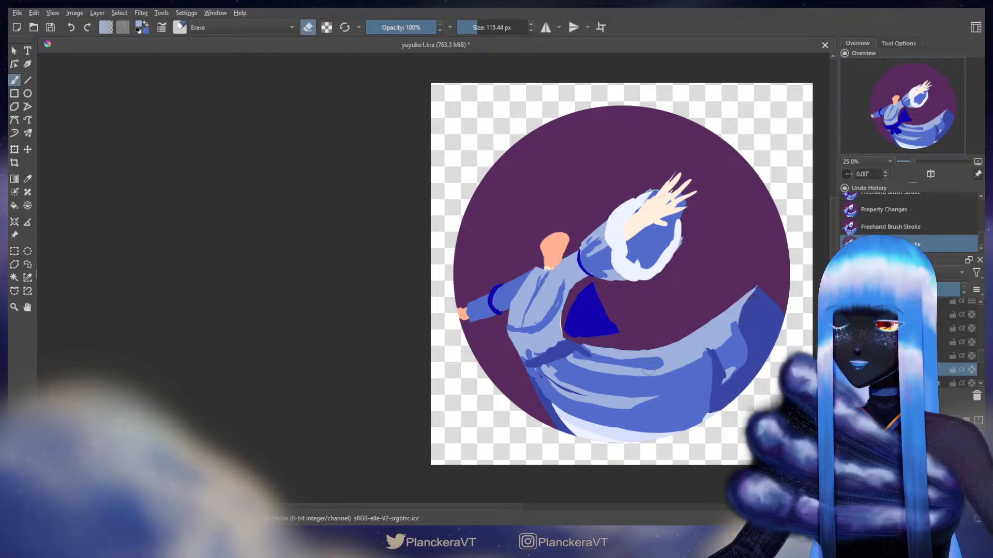
# Paint mid-blue shadow at the exposed waist and add thin, crossing light-blue fold lines fanning into the upper skirt
pyautogui.press('e')
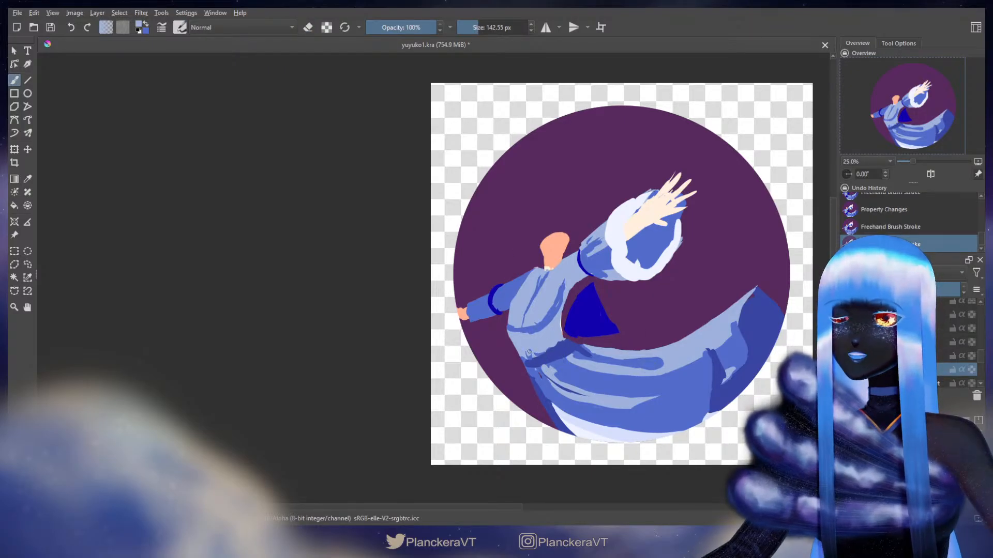
pyautogui.click(528, 353)
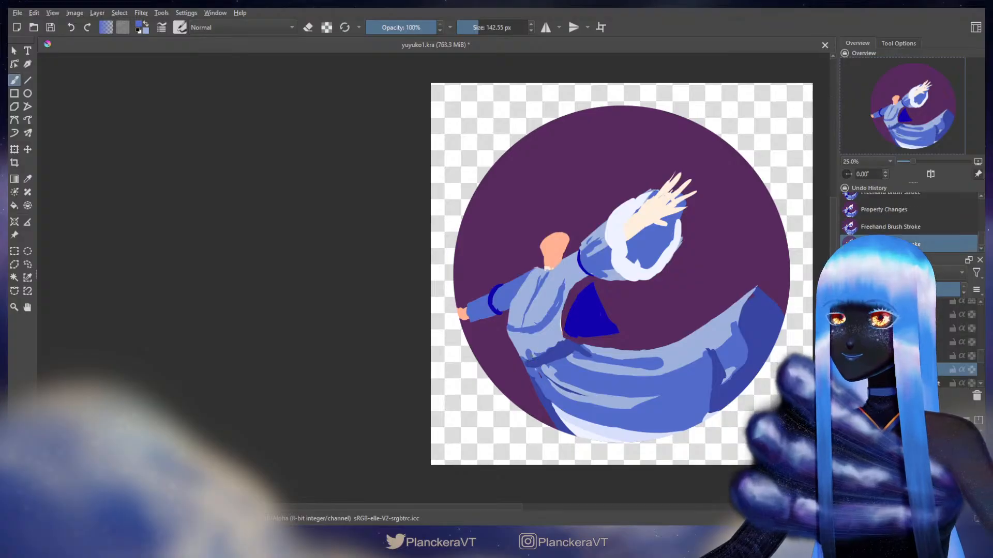
pyautogui.moveTo(532, 359); pyautogui.dragTo(533, 359)
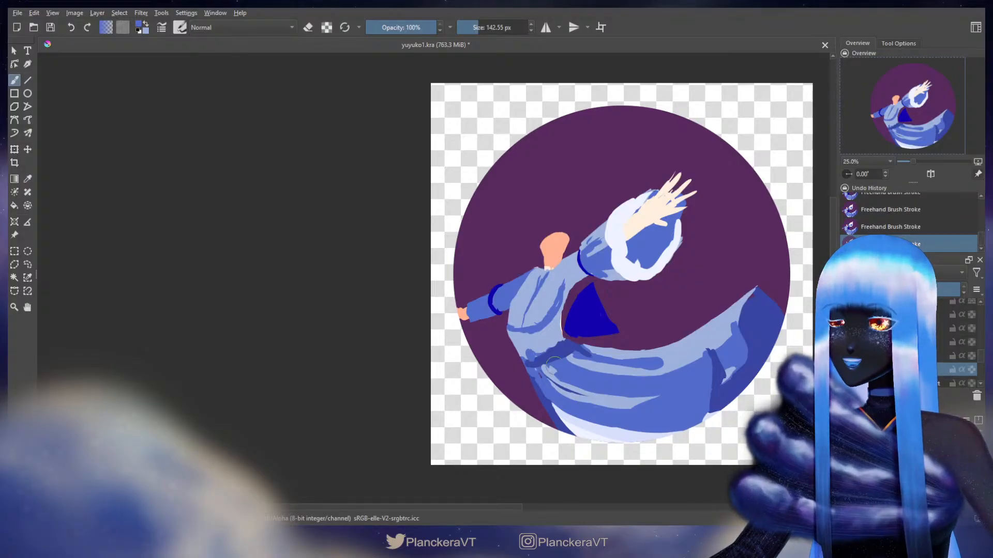
pyautogui.press('x')
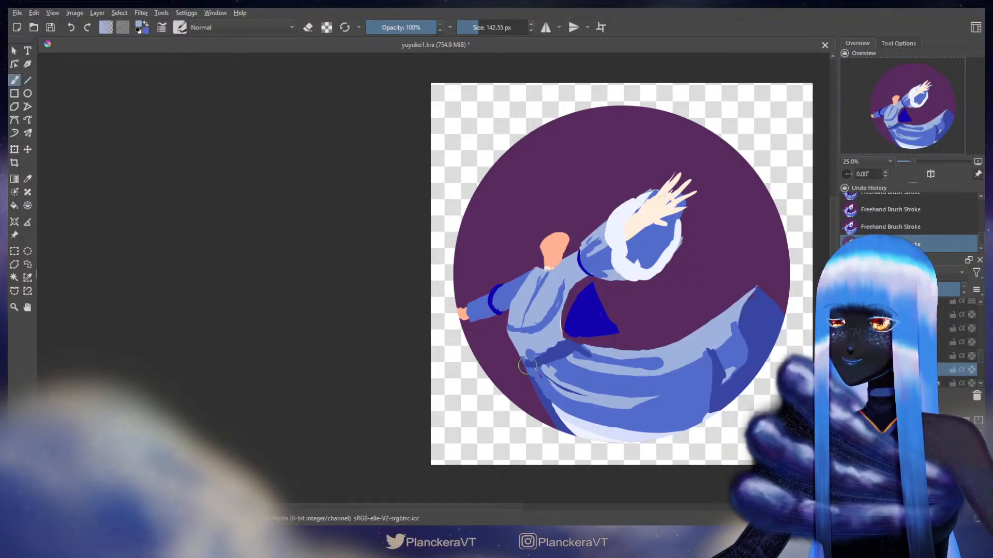
pyautogui.click(557, 352)
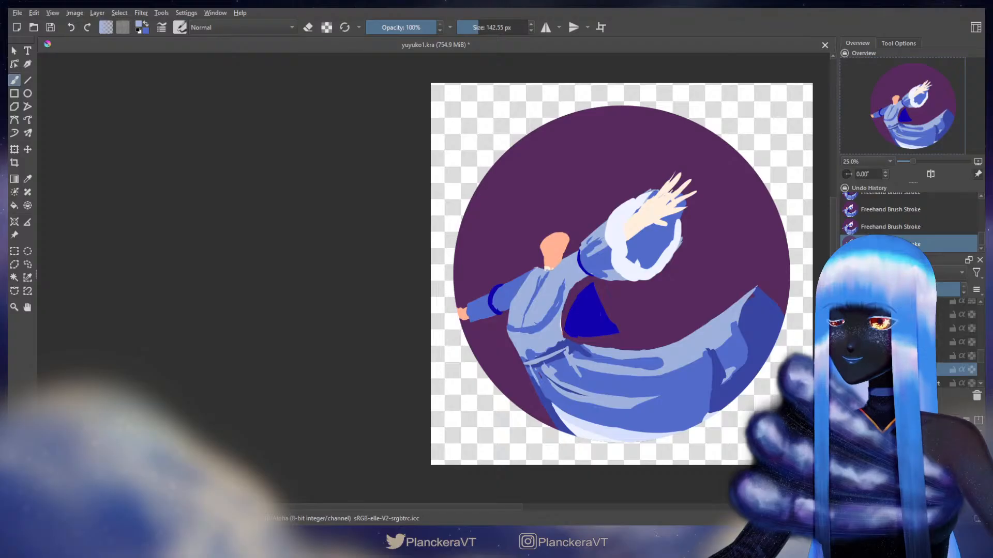
pyautogui.moveTo(545, 395)
pyautogui.mouseDown()
pyautogui.moveTo(568, 375)
pyautogui.moveTo(574, 346)
pyautogui.moveTo(578, 361)
pyautogui.moveTo(562, 369)
pyautogui.mouseUp()
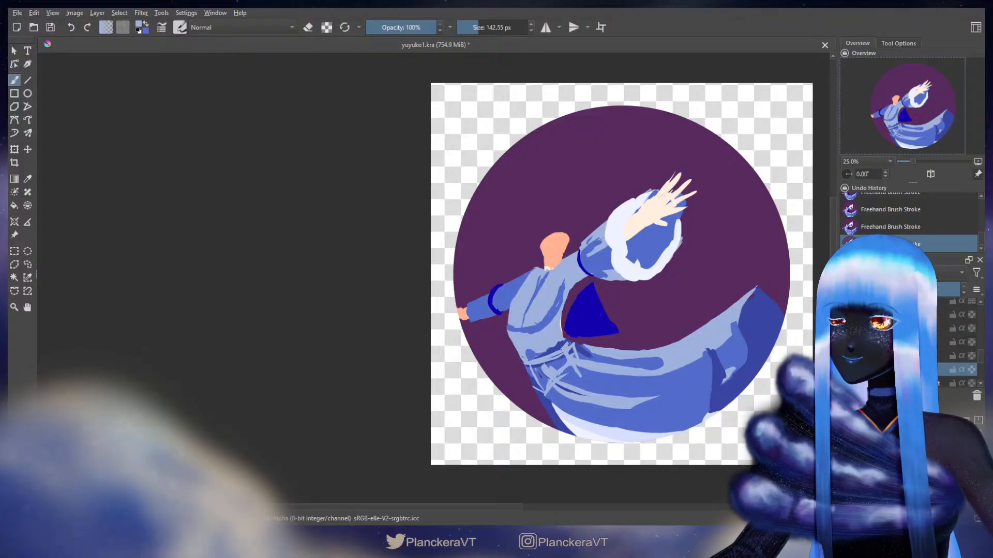
# Paint mid-blue fold shadows on the bodice at the lowered arm's shoulder and just below the neck beside the raised arm
pyautogui.press('e')
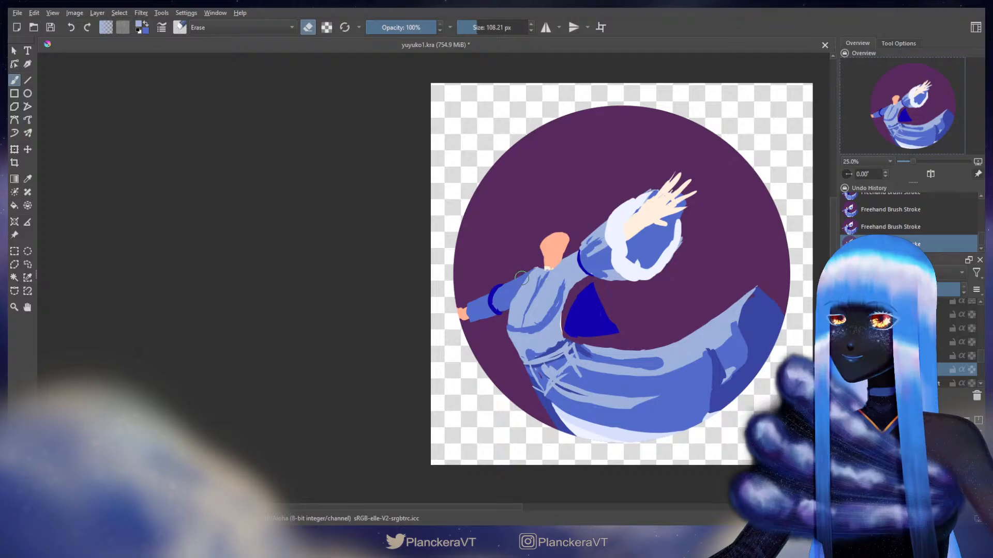
pyautogui.press('e')
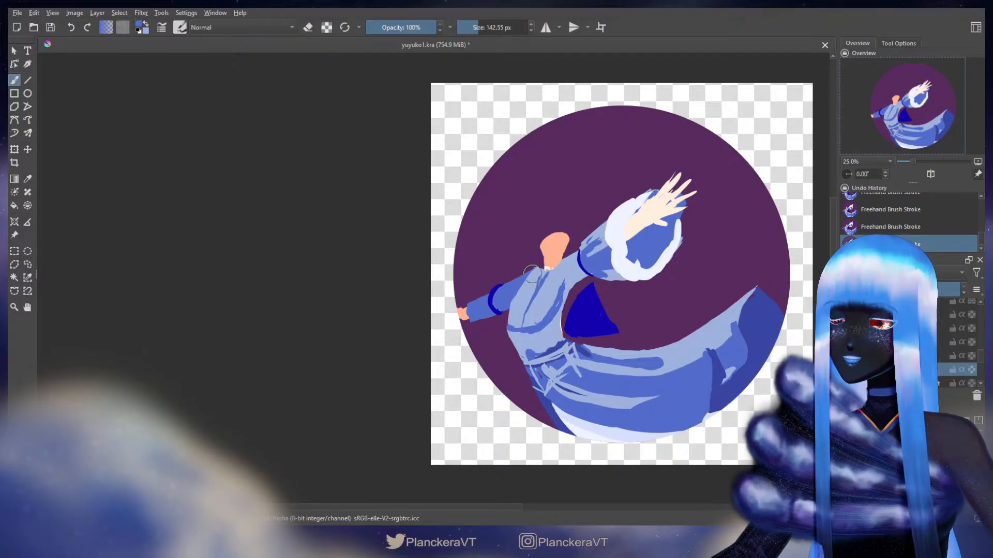
pyautogui.hotkey('ctrl', 'z')
pyautogui.press('x')
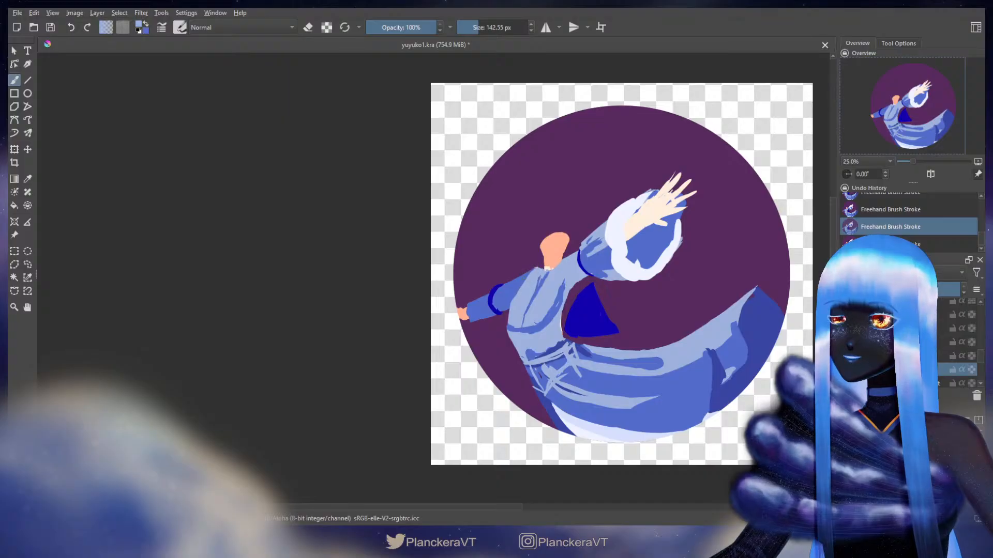
pyautogui.click(533, 276)
pyautogui.press('x')
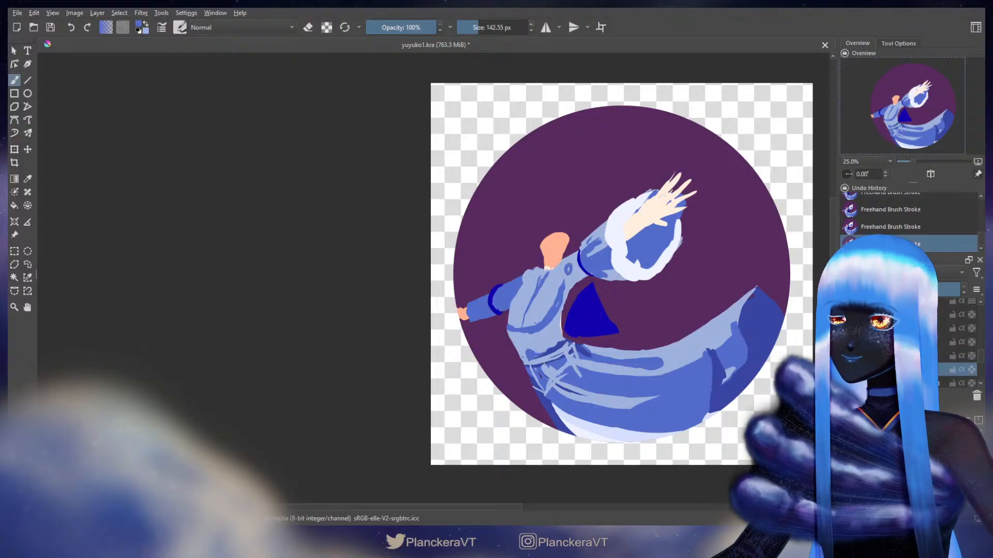
pyautogui.hotkey('ctrl', 'z')
pyautogui.click(565, 268)
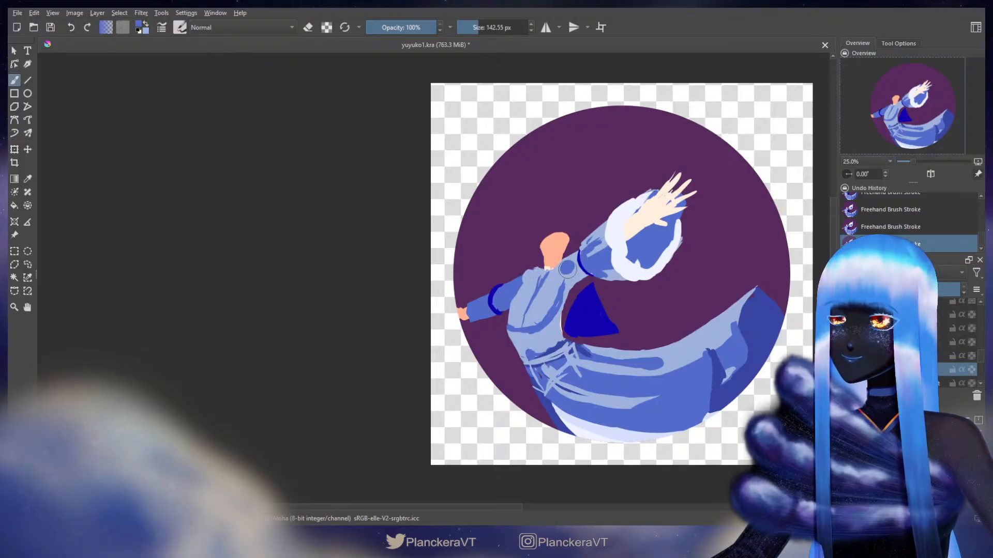
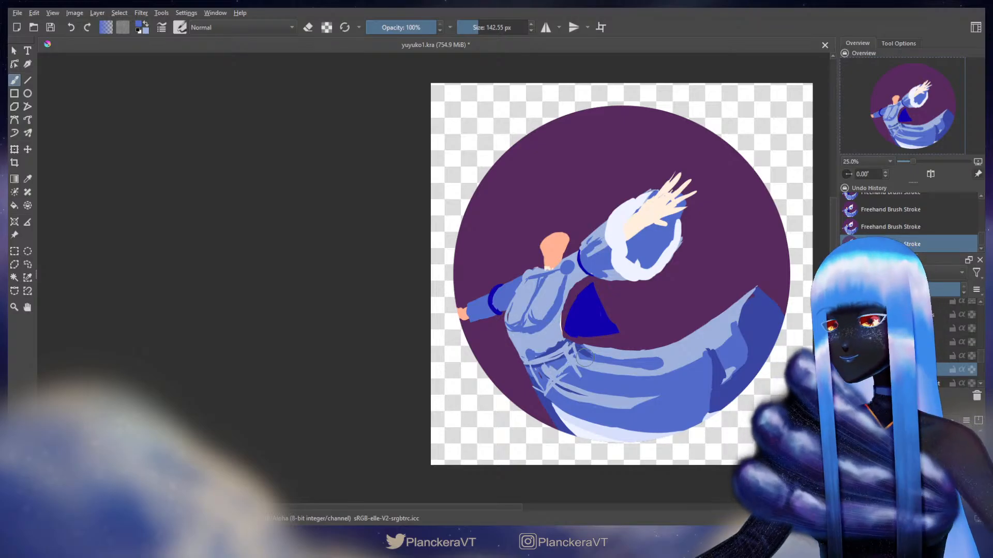
# Clean up the bodice's edge below the lowered arm and touch up its light-blue folds with a 161.52 px brush
pyautogui.press('e')
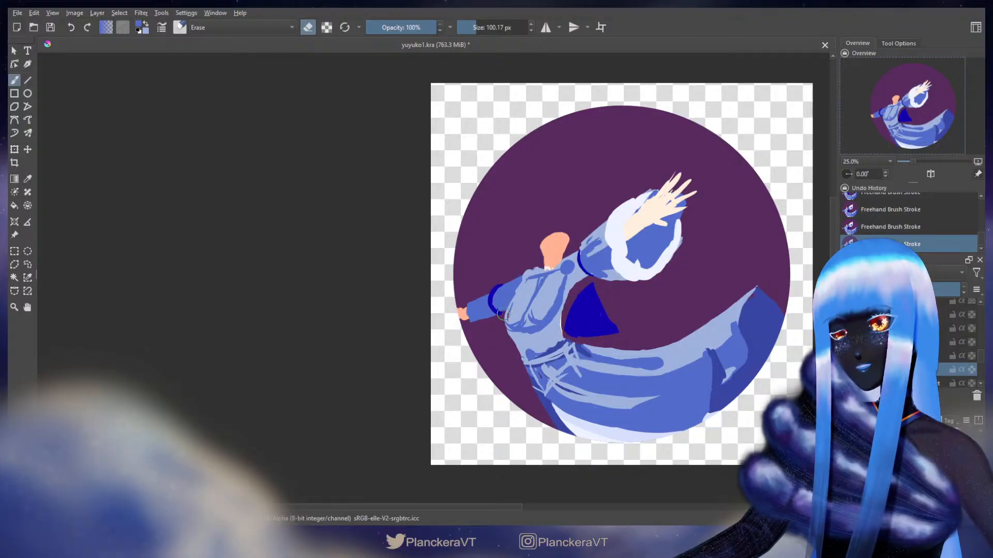
pyautogui.press('e')
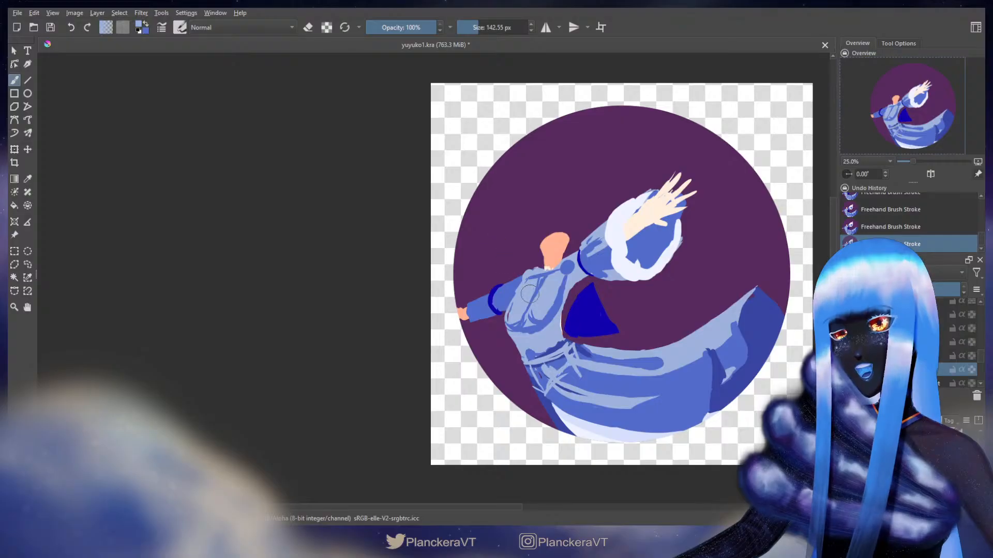
pyautogui.press(']')
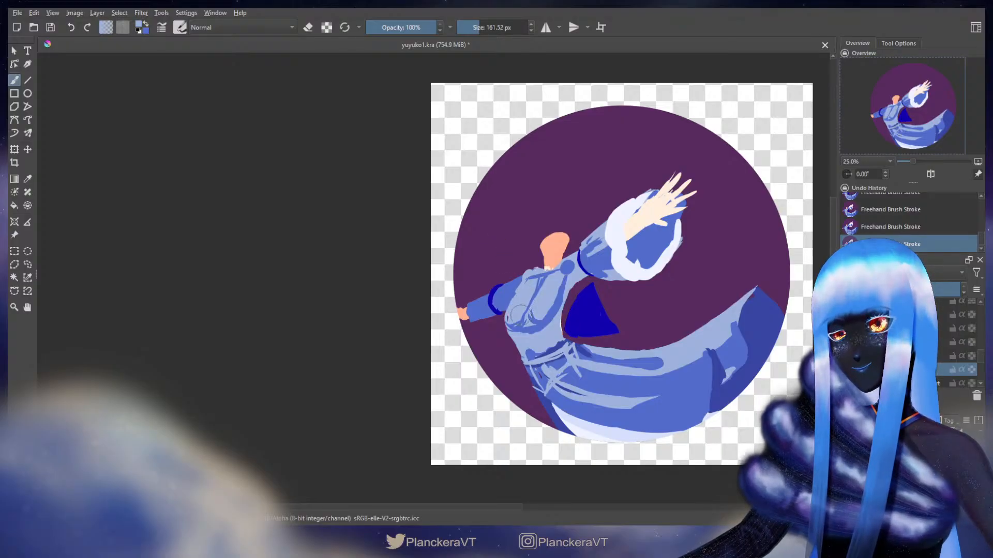
pyautogui.press('e')
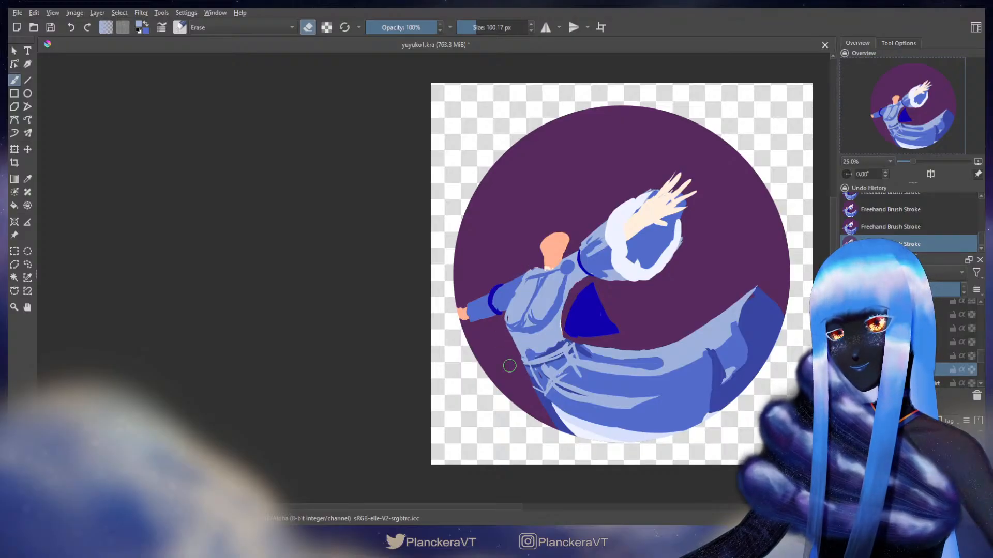
pyautogui.press('e')
# Outline the skirt with a freehand selection and transform it, nudging it slightly up and toward the lowered arm
pyautogui.click(27, 264)
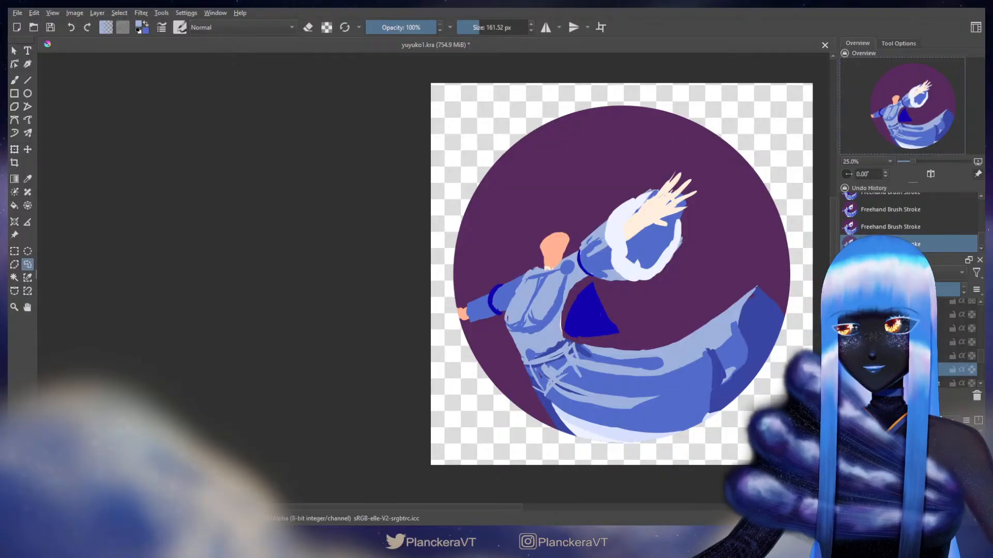
pyautogui.scroll(-3, 962, 356)
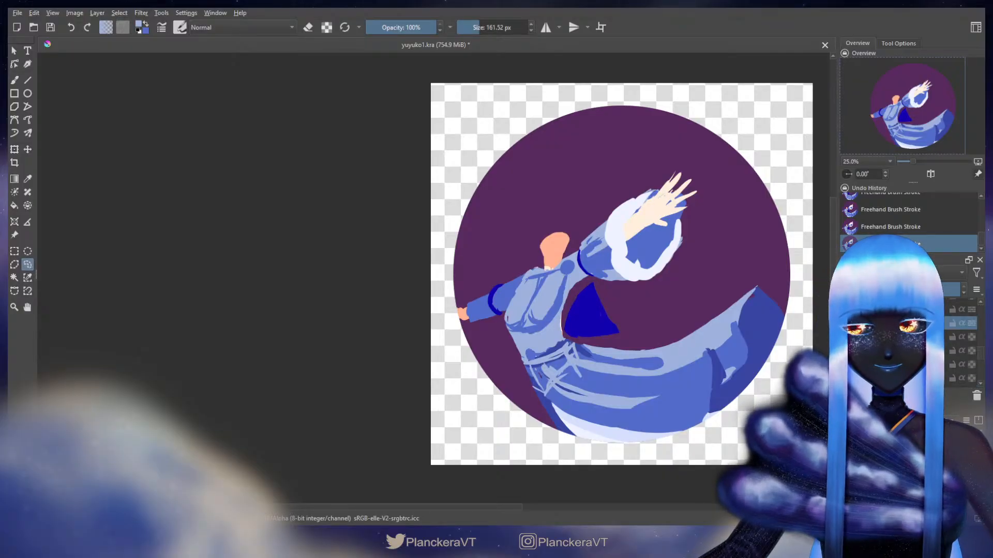
pyautogui.moveTo(741, 278)
pyautogui.mouseDown()
pyautogui.moveTo(684, 321)
pyautogui.moveTo(586, 349)
pyautogui.mouseUp()
pyautogui.hotkey('ctrl', 'z')
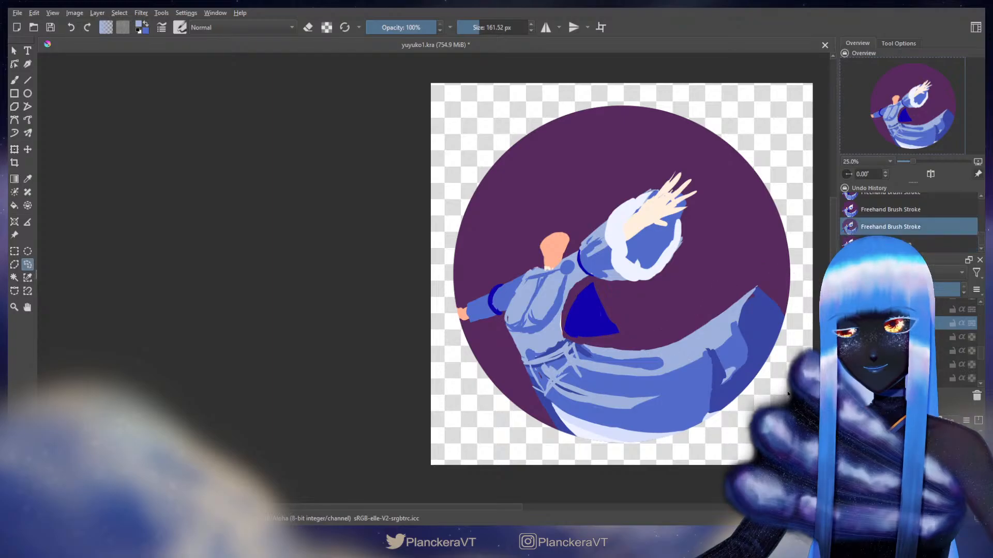
pyautogui.moveTo(789, 393)
pyautogui.mouseDown()
pyautogui.moveTo(793, 293)
pyautogui.moveTo(730, 280)
pyautogui.moveTo(647, 339)
pyautogui.mouseUp()
pyautogui.moveTo(598, 345)
pyautogui.mouseDown()
pyautogui.moveTo(539, 342)
pyautogui.moveTo(509, 411)
pyautogui.moveTo(618, 469)
pyautogui.moveTo(742, 411)
pyautogui.mouseUp()
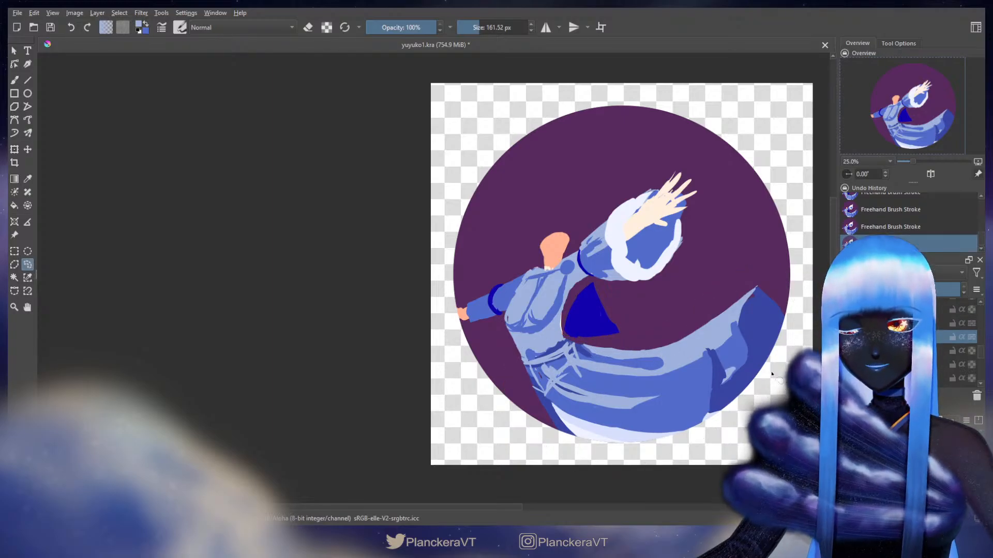
pyautogui.hotkey('ctrl', 't')
pyautogui.moveTo(556, 370); pyautogui.dragTo(554, 366)
pyautogui.press('Return')
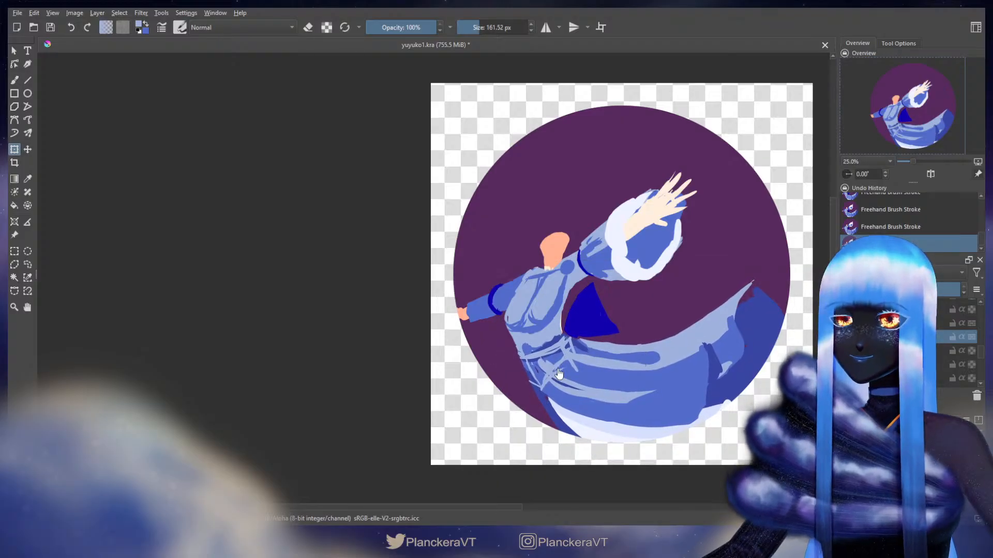
# Return to the robe's layer, touch up the bodice below the lowered arm, and erase stray colour along its outer edges
pyautogui.press('b')
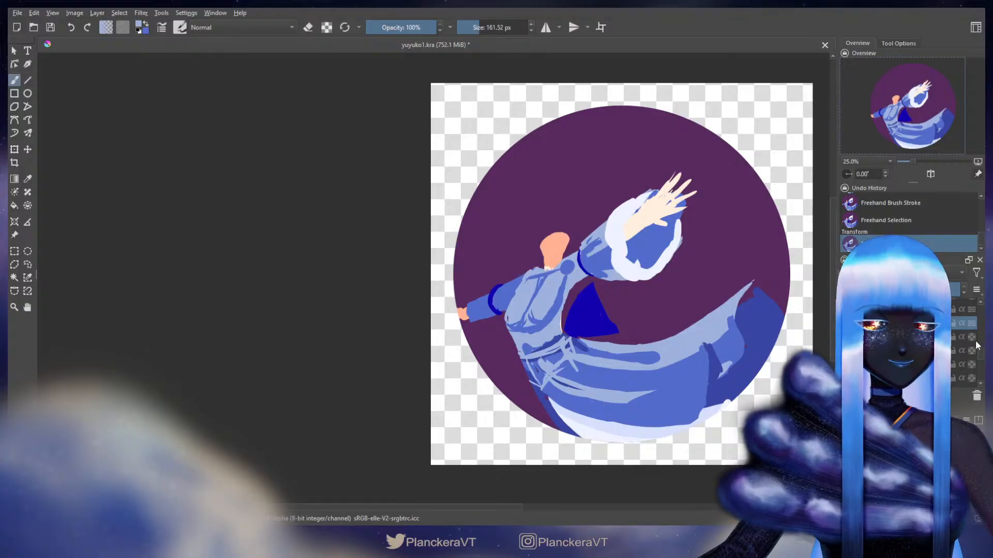
pyautogui.moveTo(981, 353); pyautogui.dragTo(981, 359)
pyautogui.click(931, 355)
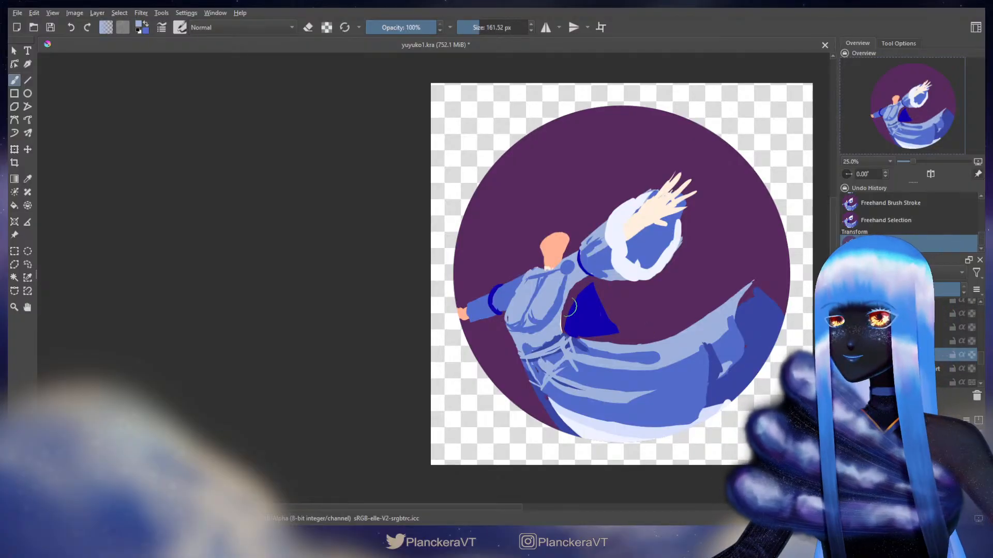
pyautogui.moveTo(512, 312); pyautogui.dragTo(509, 317)
pyautogui.press('e')
pyautogui.moveTo(517, 264)
pyautogui.mouseDown()
pyautogui.moveTo(503, 326)
pyautogui.moveTo(504, 317)
pyautogui.moveTo(509, 339)
pyautogui.mouseUp()
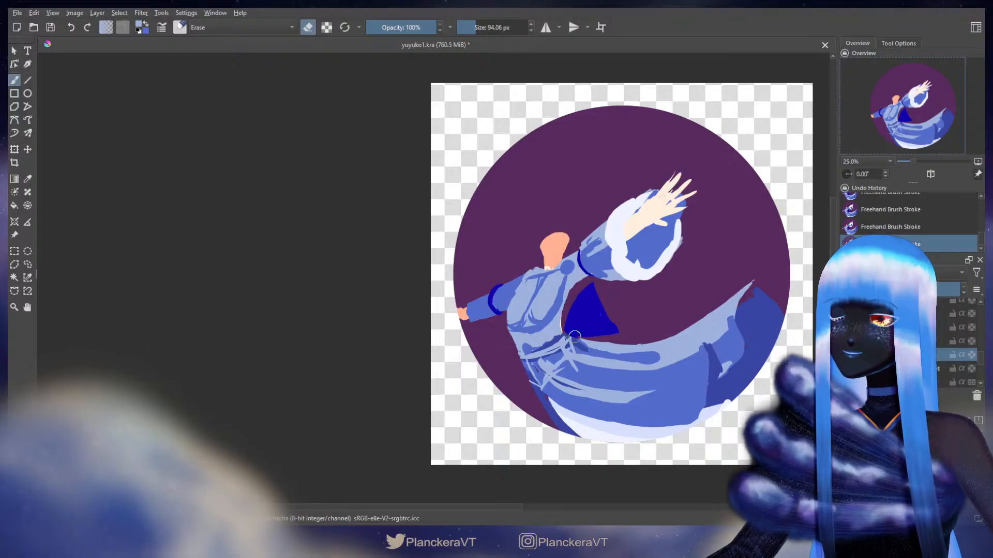
# Refine the mid-blue fold strokes across the middle of the bodice, alternating between painting and erasing stray colour
pyautogui.press('e')
pyautogui.moveTo(552, 316); pyautogui.dragTo(549, 316)
pyautogui.moveTo(559, 314)
pyautogui.mouseDown()
pyautogui.moveTo(548, 328)
pyautogui.moveTo(518, 330)
pyautogui.moveTo(544, 320)
pyautogui.mouseUp()
pyautogui.press('x')
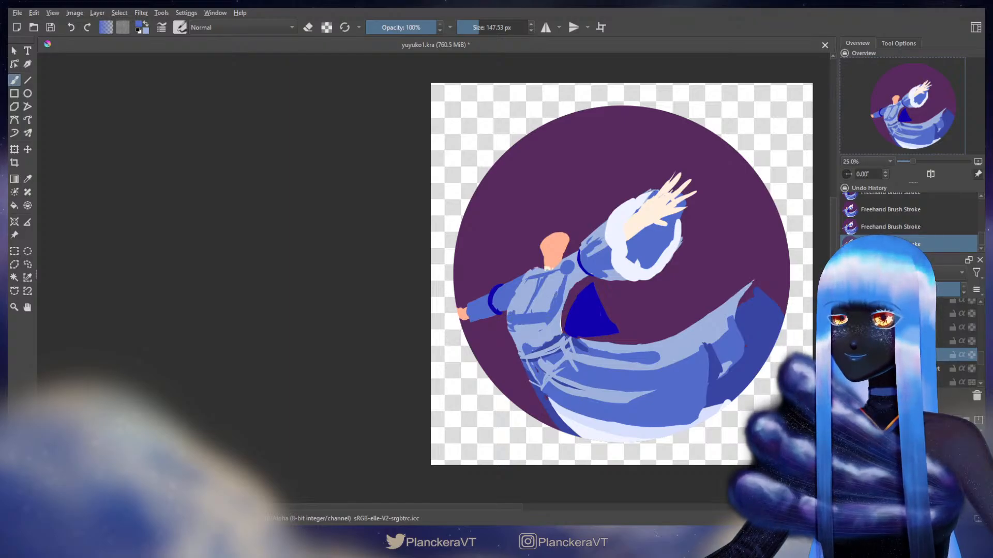
pyautogui.press('e')
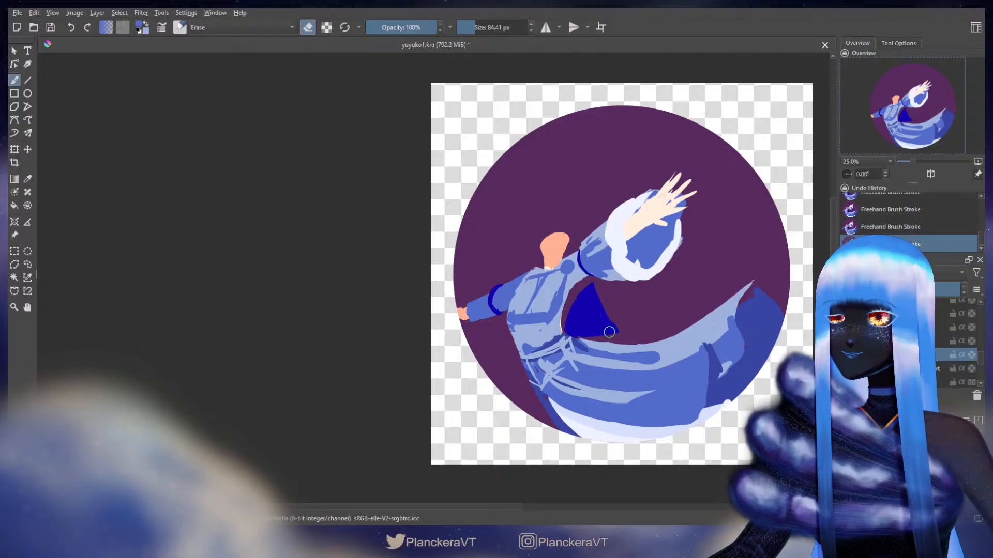
pyautogui.press('e')
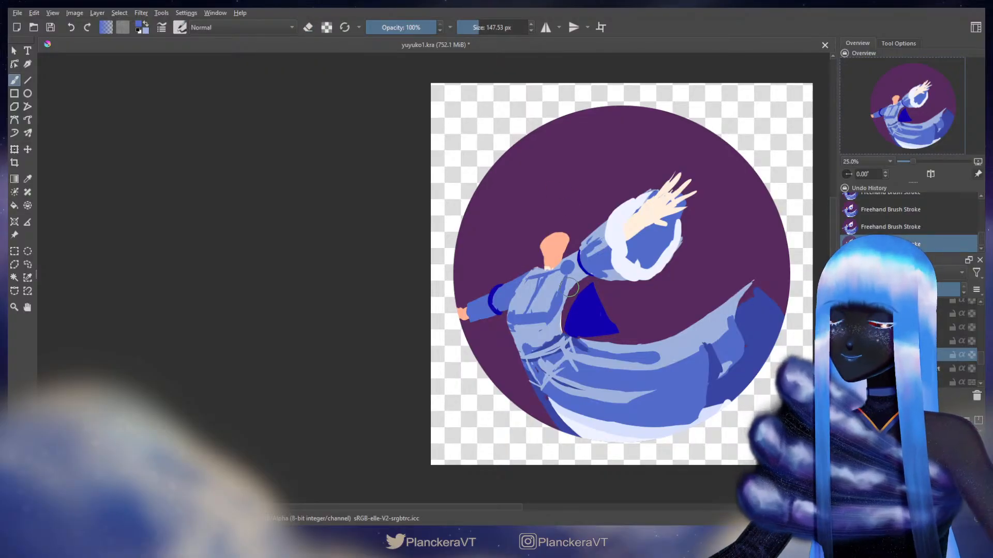
# Compare the bodice before and after the latest strokes by undoing and redoing them
pyautogui.hotkey('ctrl', 'z')
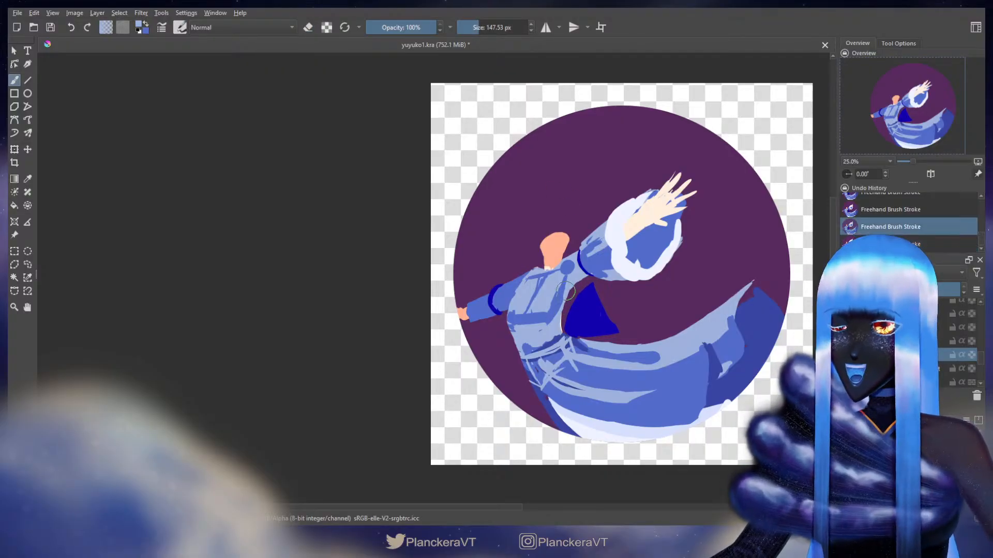
pyautogui.hotkey('ctrl', 'shift', 'z')
pyautogui.hotkey('ctrl', 'z')
pyautogui.hotkey('ctrl', 'z')
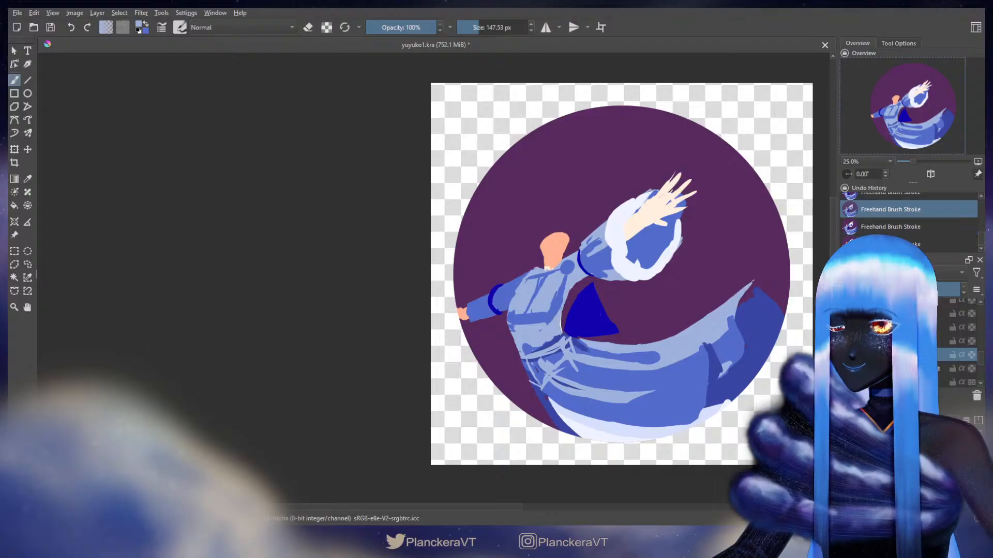
pyautogui.hotkey('ctrl', 'shift', 'z')
pyautogui.hotkey('ctrl', 'shift', 'z')
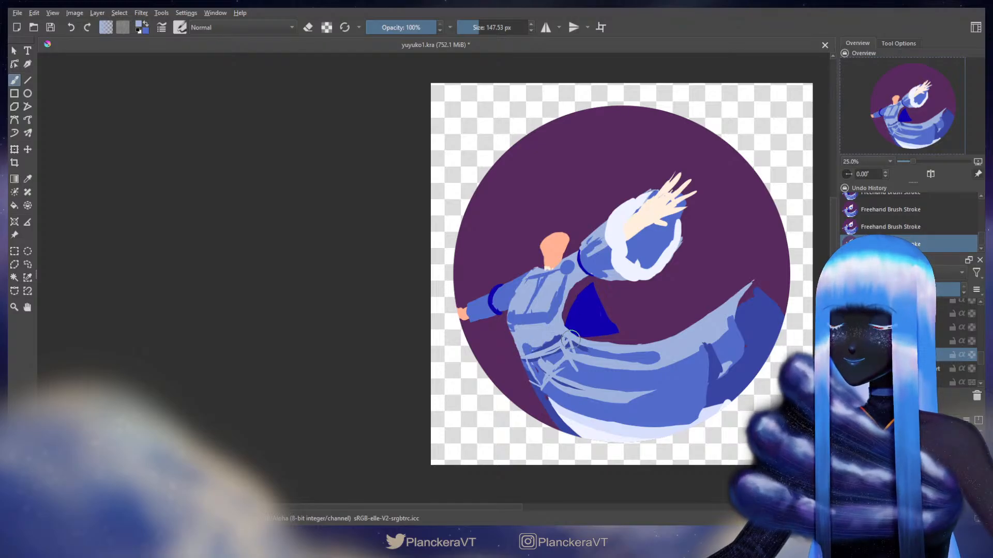
# Erase the stray sliver along the waist beside the dark-blue triangle, reducing the eraser to 79.43 px
pyautogui.press('e')
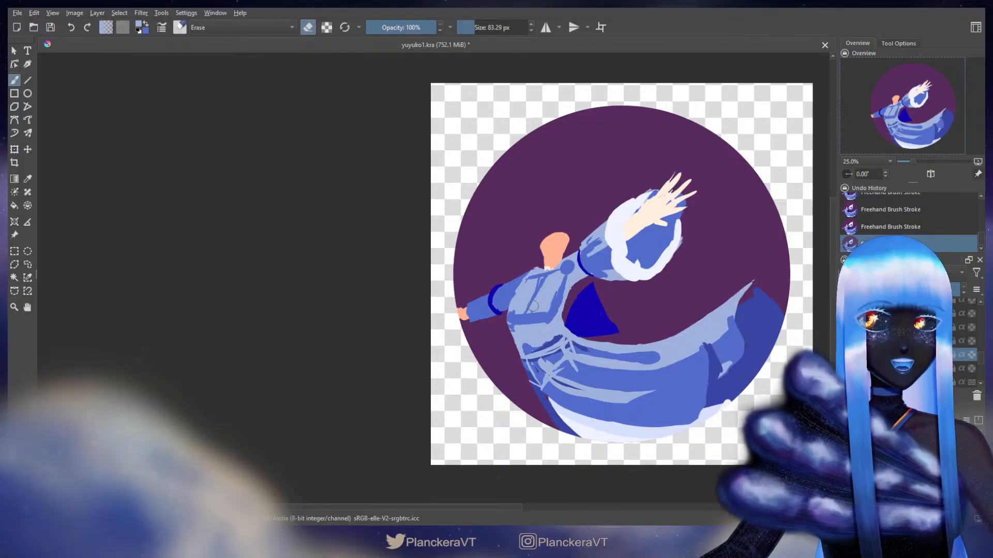
pyautogui.press('[')
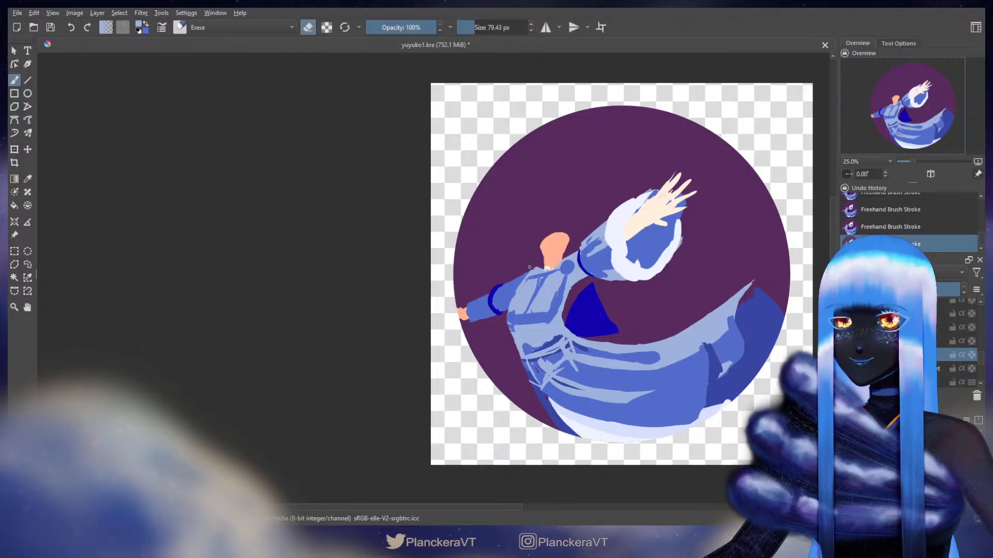
pyautogui.press('e')
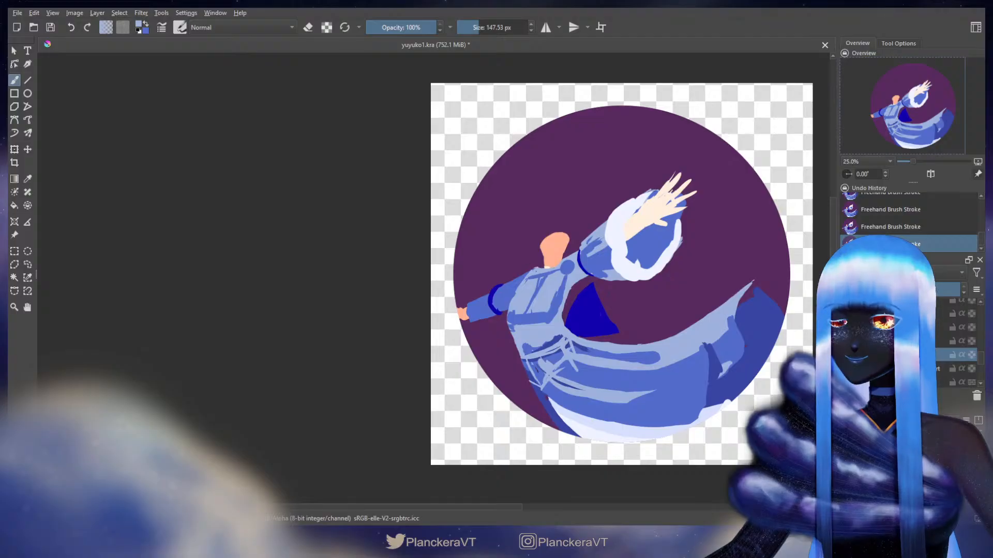
# Show the white collar over the shoulders, select its layer, and move the collar slightly down
pyautogui.moveTo(509, 271); pyautogui.dragTo(587, 247)
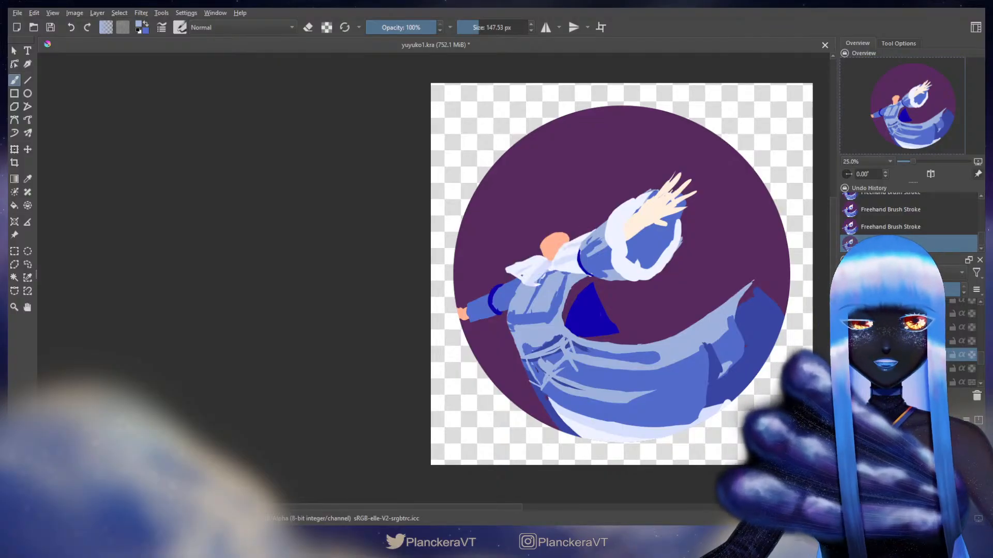
pyautogui.press('pageup')
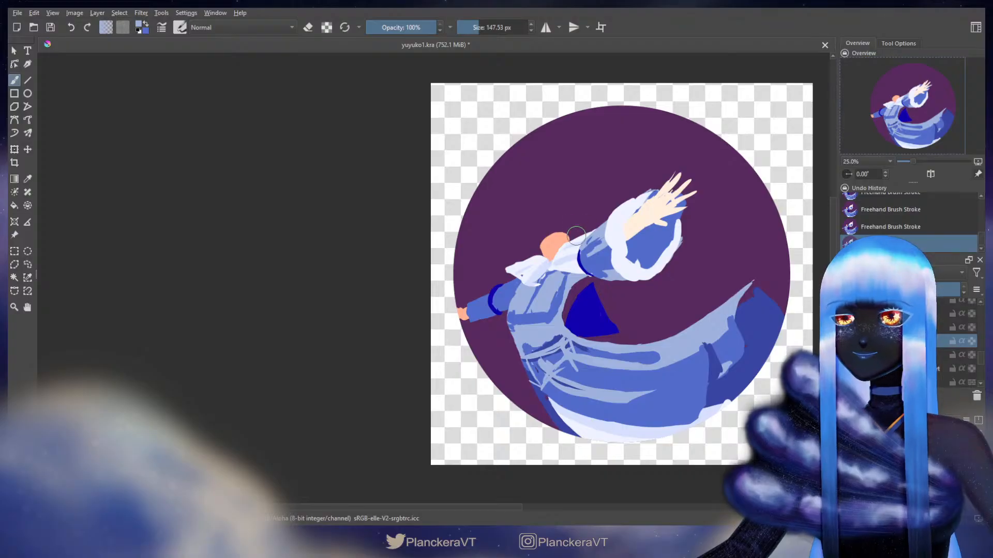
pyautogui.press('t')
pyautogui.moveTo(576, 236)
pyautogui.mouseDown()
pyautogui.moveTo(577, 272)
pyautogui.moveTo(578, 252)
pyautogui.mouseUp()
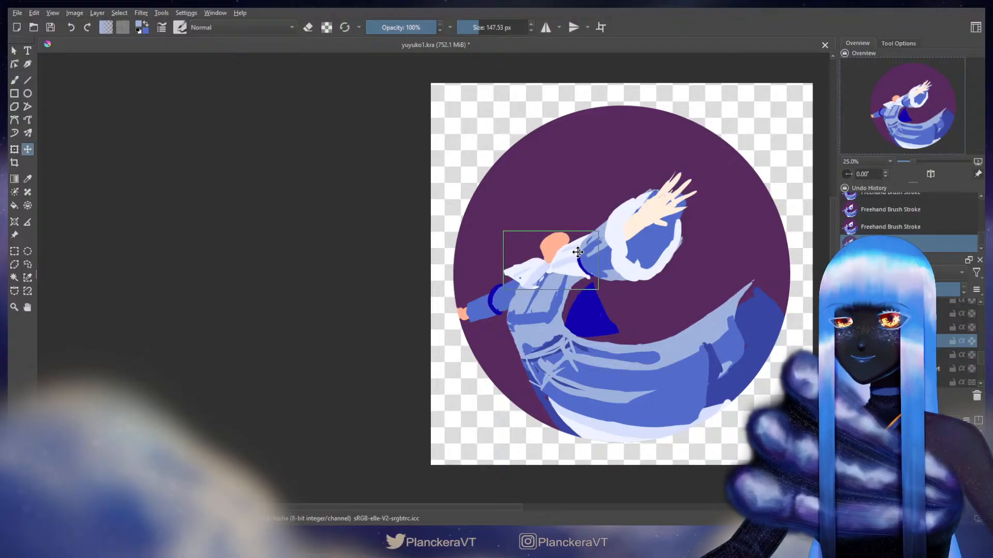
pyautogui.press('b')
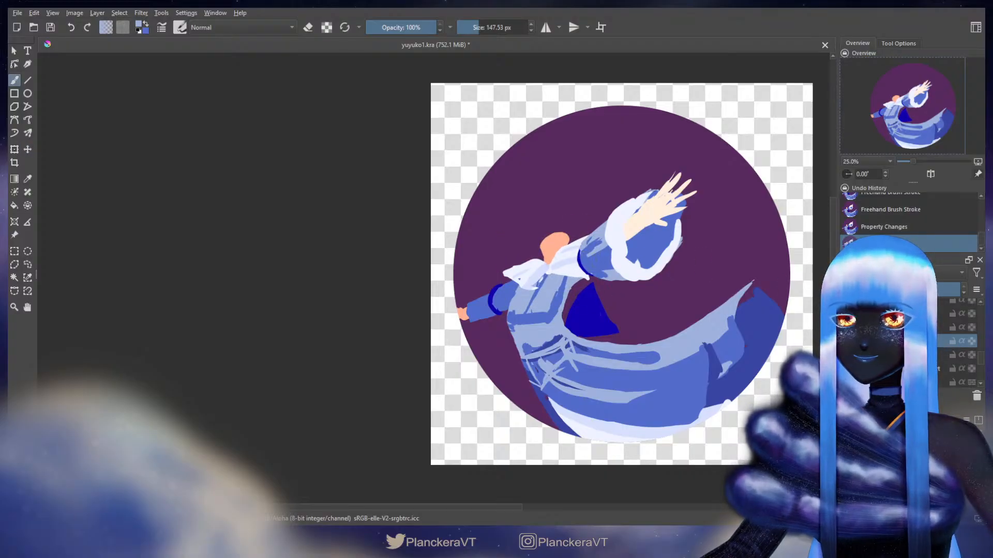
# Hide the raised sleeve and hand, and reorder the collar's layer above the dark-blue band of the raised arm
pyautogui.moveTo(981, 360); pyautogui.dragTo(980, 317)
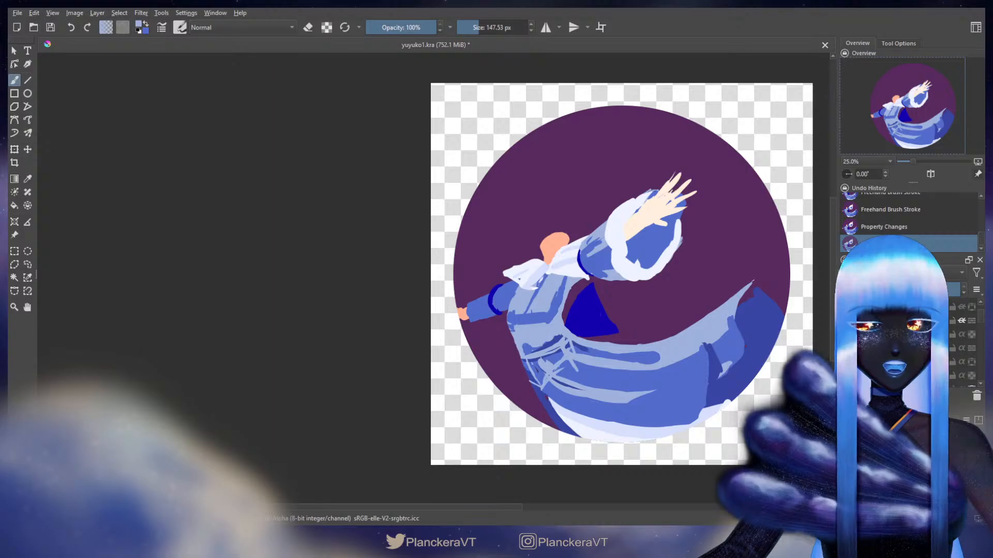
pyautogui.press('Delete')
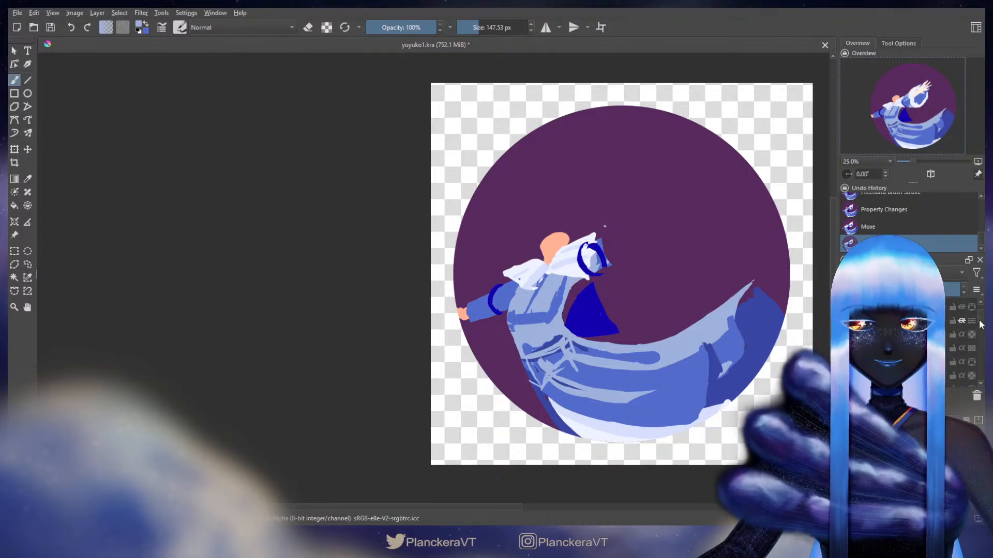
pyautogui.moveTo(981, 325); pyautogui.dragTo(981, 365)
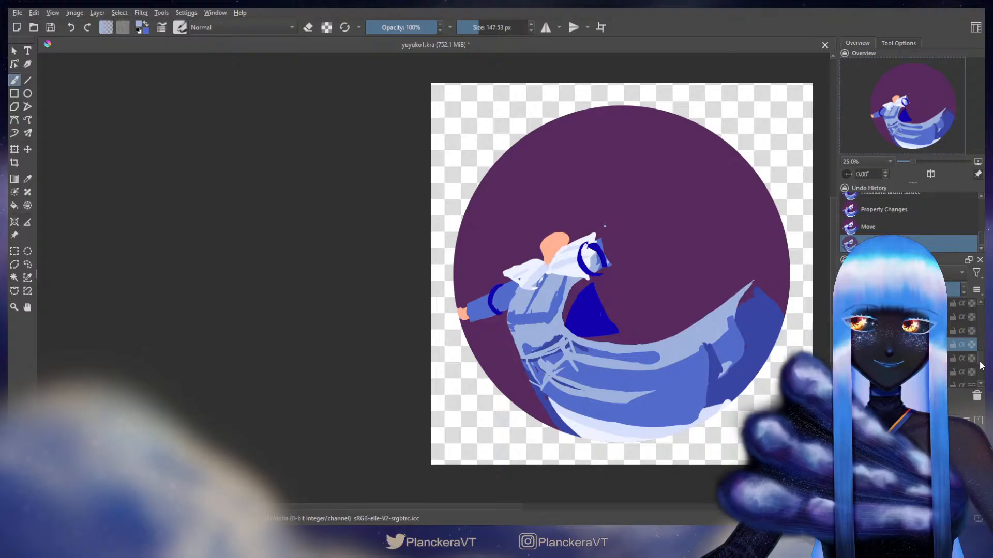
pyautogui.moveTo(930, 346)
pyautogui.mouseDown()
pyautogui.moveTo(948, 301)
pyautogui.moveTo(942, 337)
pyautogui.mouseUp()
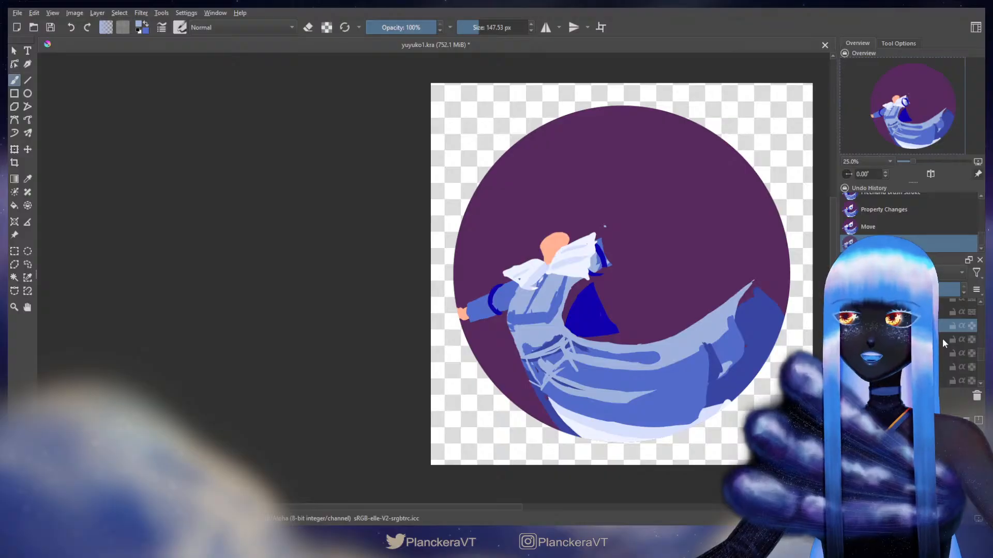
pyautogui.click(847, 325)
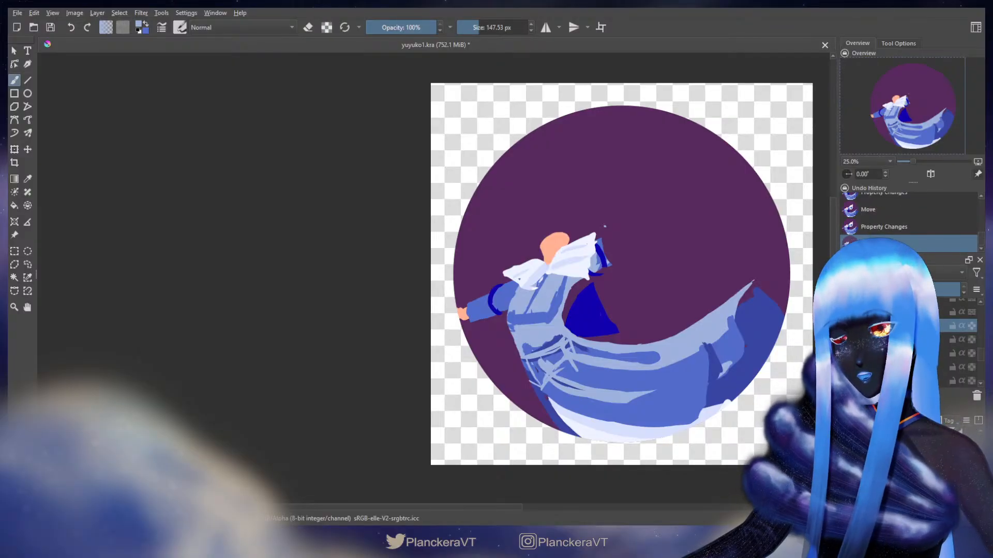
# Sample the collar's white as the painting colour and clear the old collar from its layer
pyautogui.keyDown('ctrl'); pyautogui.click(578, 269); pyautogui.keyUp('ctrl')
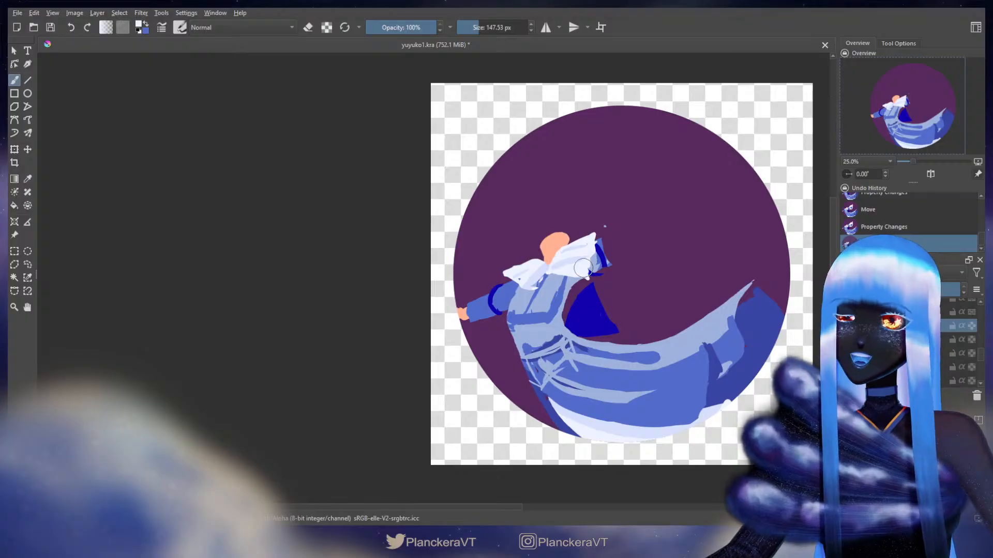
pyautogui.keyDown('ctrl'); pyautogui.click(592, 272); pyautogui.keyUp('ctrl')
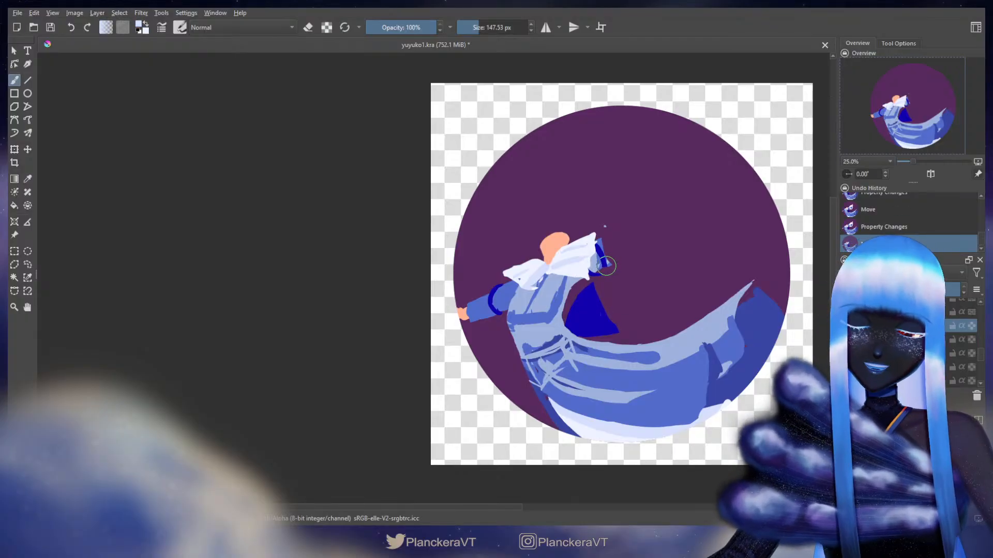
pyautogui.press('Delete')
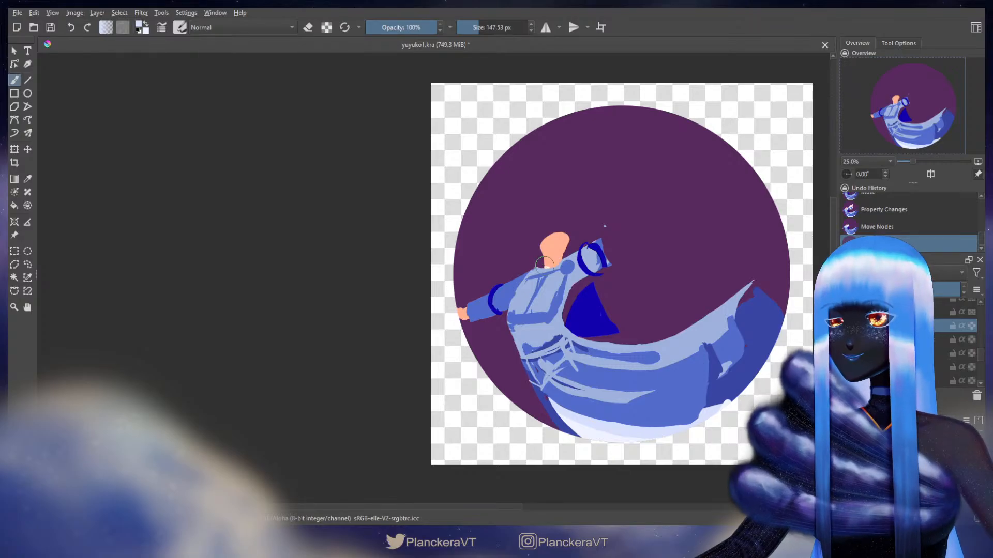
# Paint thin white collar lines across both shoulders below the neck, undoing stray strokes around the raised arm
pyautogui.moveTo(549, 266)
pyautogui.mouseDown()
pyautogui.moveTo(516, 279)
pyautogui.moveTo(541, 263)
pyautogui.moveTo(526, 277)
pyautogui.moveTo(549, 268)
pyautogui.mouseUp()
pyautogui.hotkey('ctrl', 'z')
pyautogui.hotkey('ctrl', 'z')
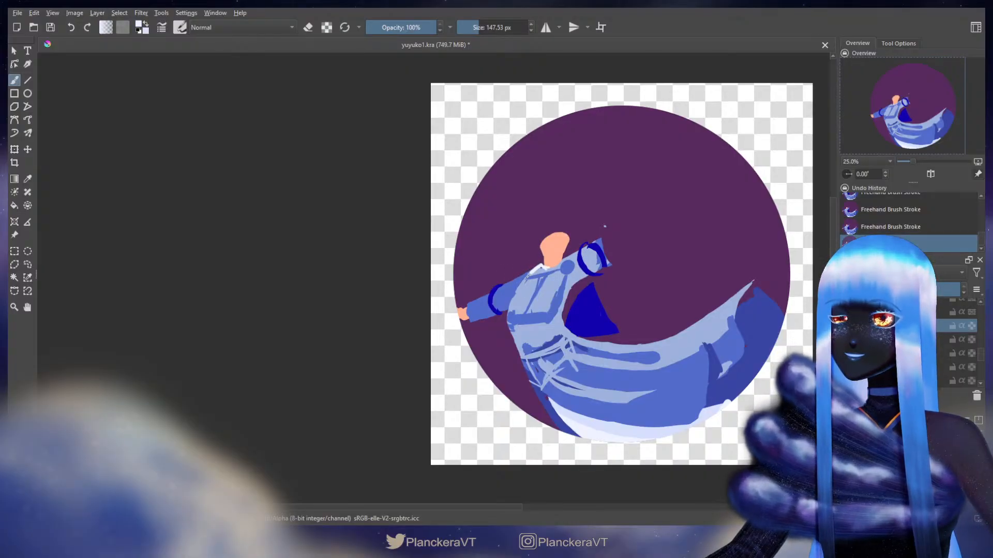
pyautogui.moveTo(537, 268)
pyautogui.mouseDown()
pyautogui.moveTo(529, 280)
pyautogui.moveTo(579, 251)
pyautogui.mouseUp()
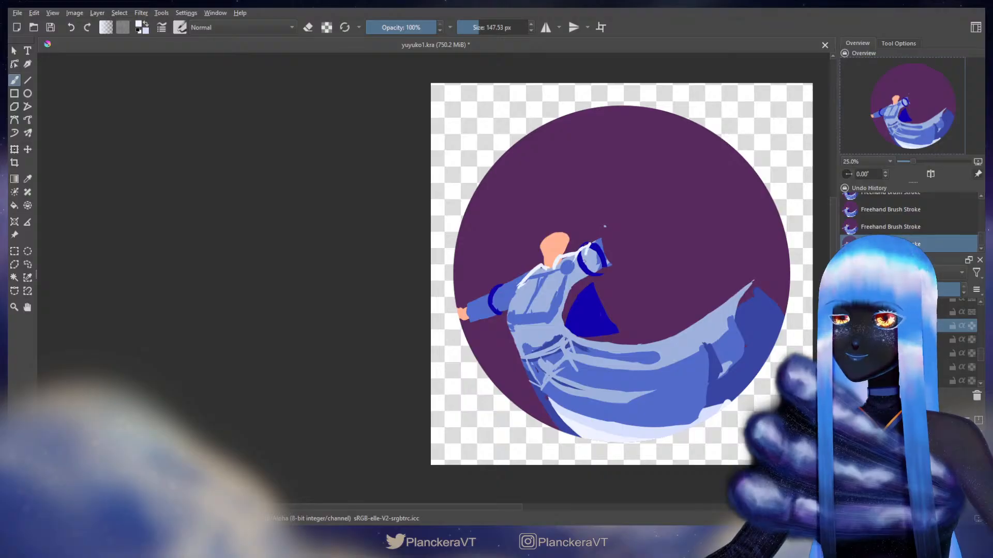
pyautogui.moveTo(587, 252); pyautogui.dragTo(587, 269)
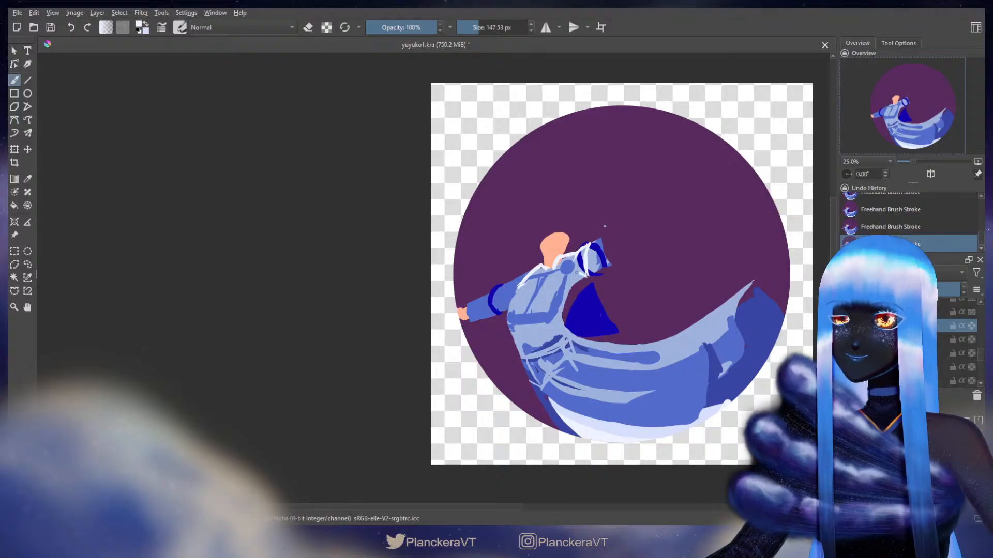
pyautogui.hotkey('ctrl', 'z')
pyautogui.hotkey('ctrl', 'z')
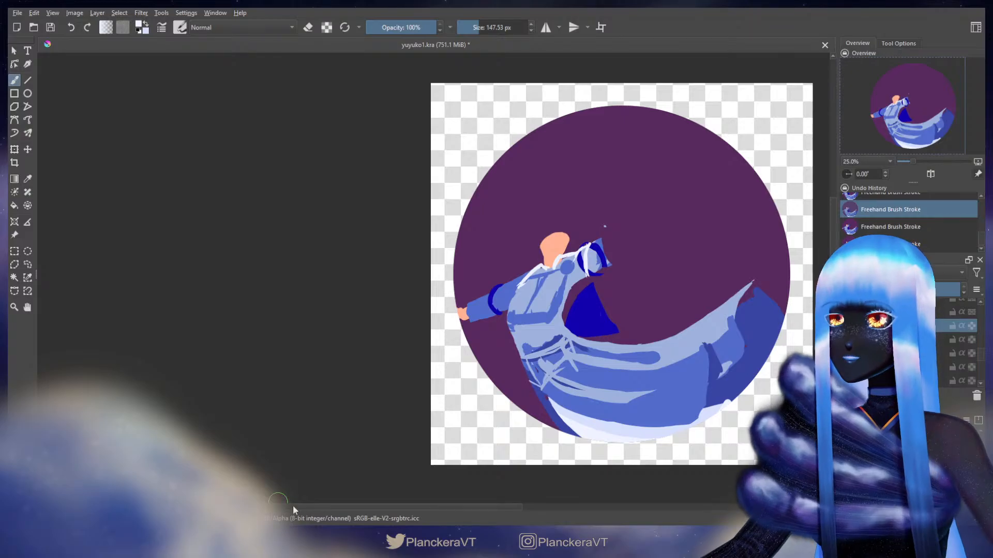
# Erase white spilling onto the raised arm's band, fill in that side's collar flap, and trim it with a 128.47 px eraser
pyautogui.press('e')
pyautogui.moveTo(583, 247); pyautogui.dragTo(585, 258)
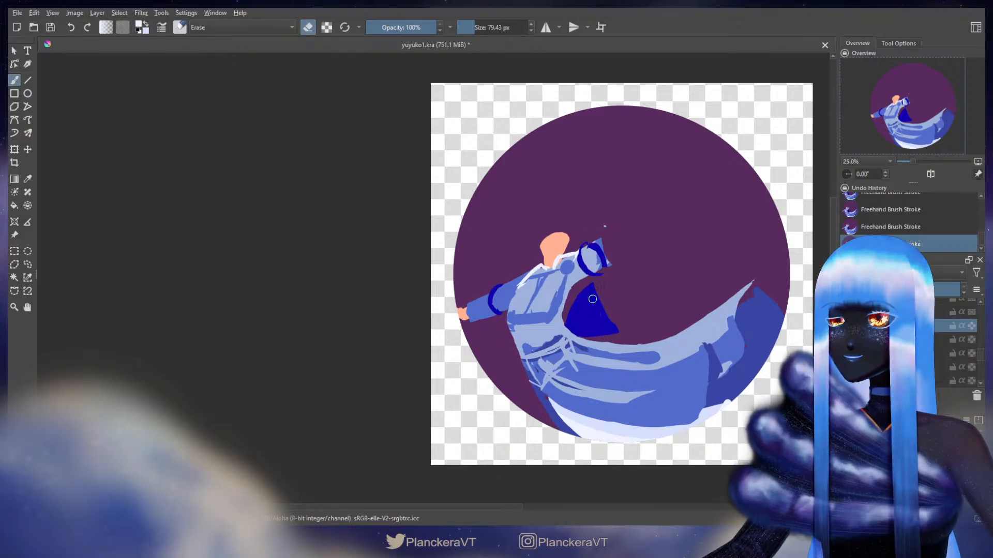
pyautogui.press('e')
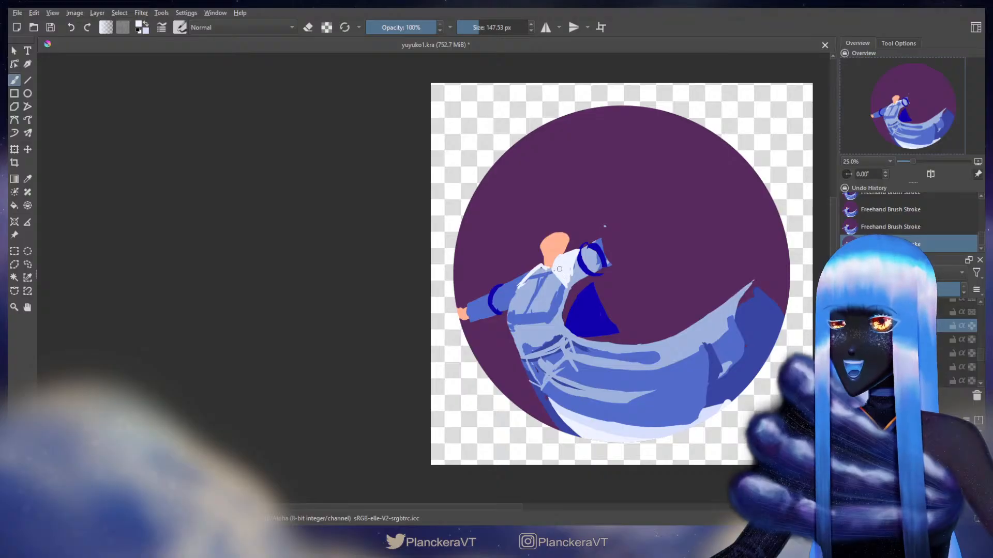
pyautogui.press('e')
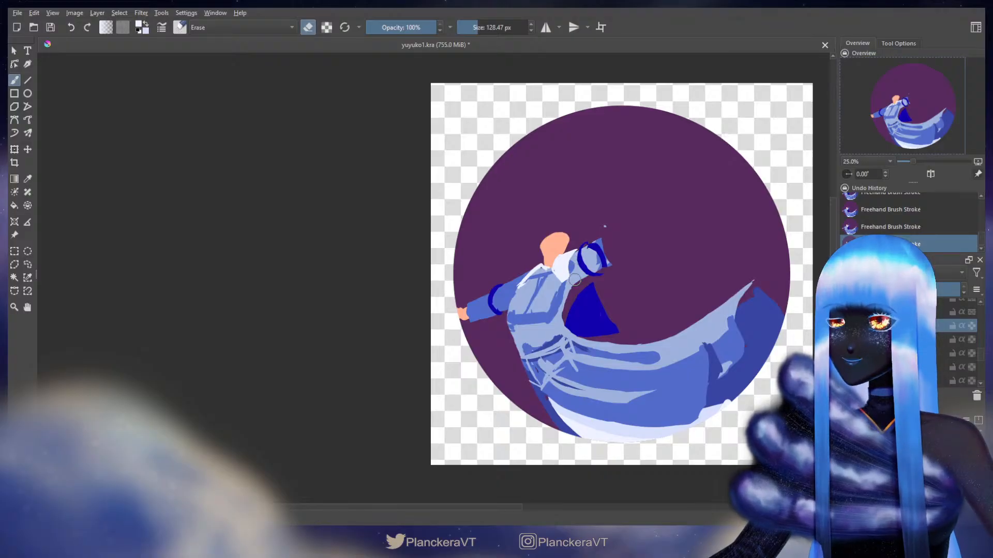
pyautogui.press('e')
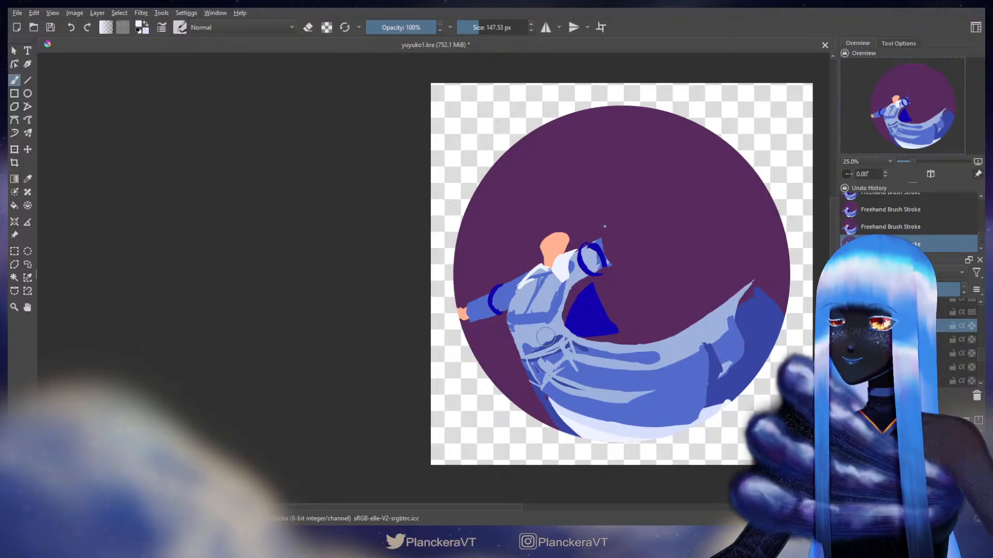
# Shape the white collar flap on the lowered arm's side, alternating between painting and trimming its edges with a 128.47 px eraser
pyautogui.press('e')
pyautogui.press('e')
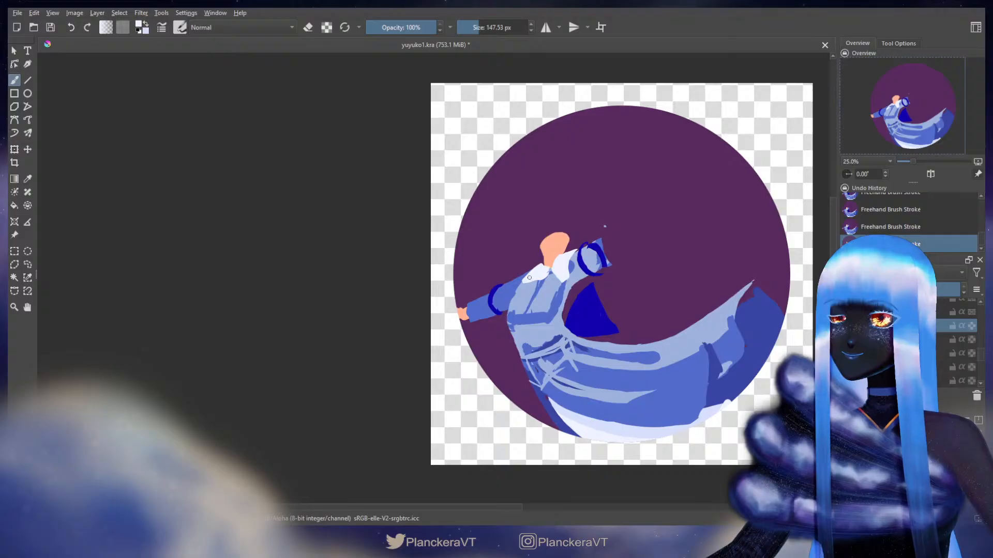
pyautogui.press('e')
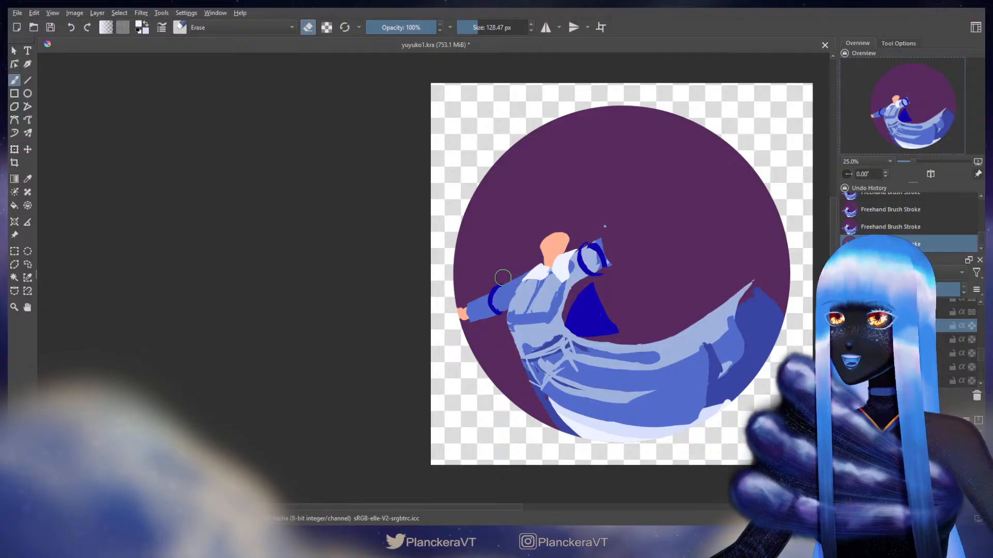
pyautogui.press('e')
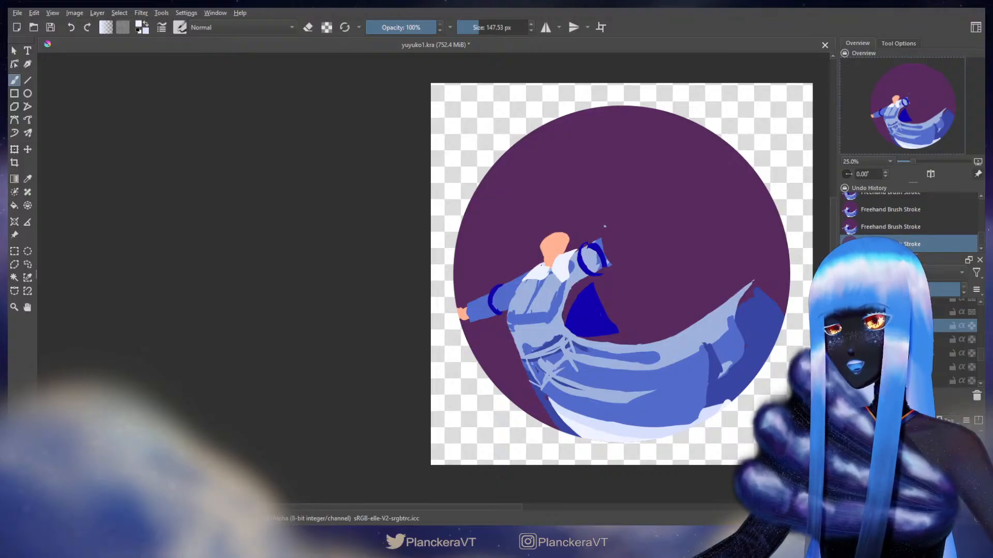
pyautogui.press('e')
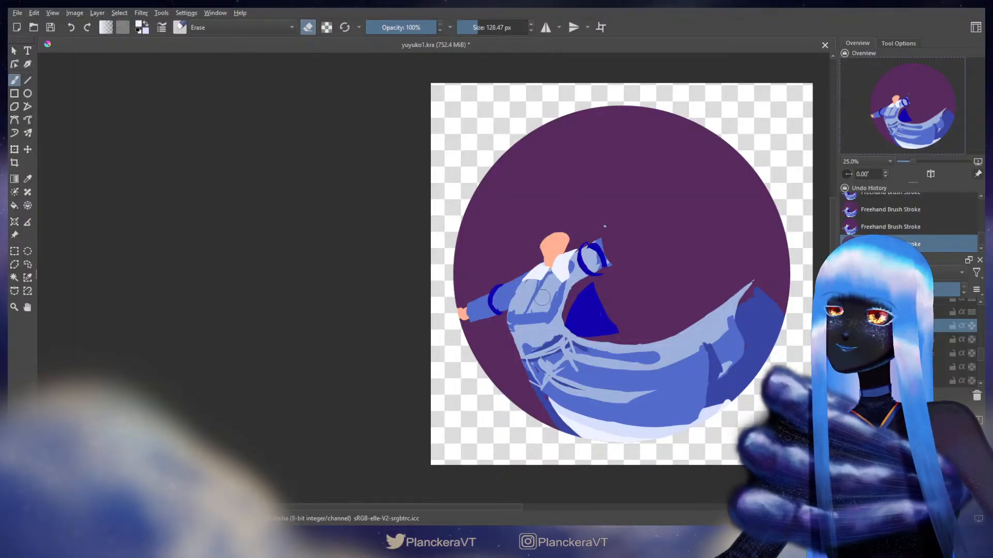
pyautogui.press('e')
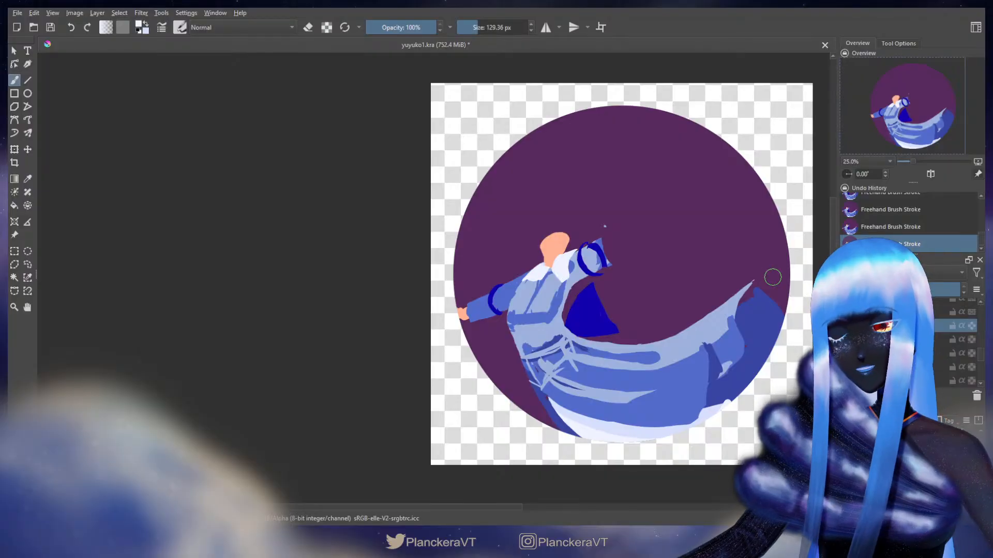
# Lock the transparency of the selected layer, touch up the white collar with brush strokes, and undo the dark blue strokes tried across the waist
pyautogui.click(971, 327)
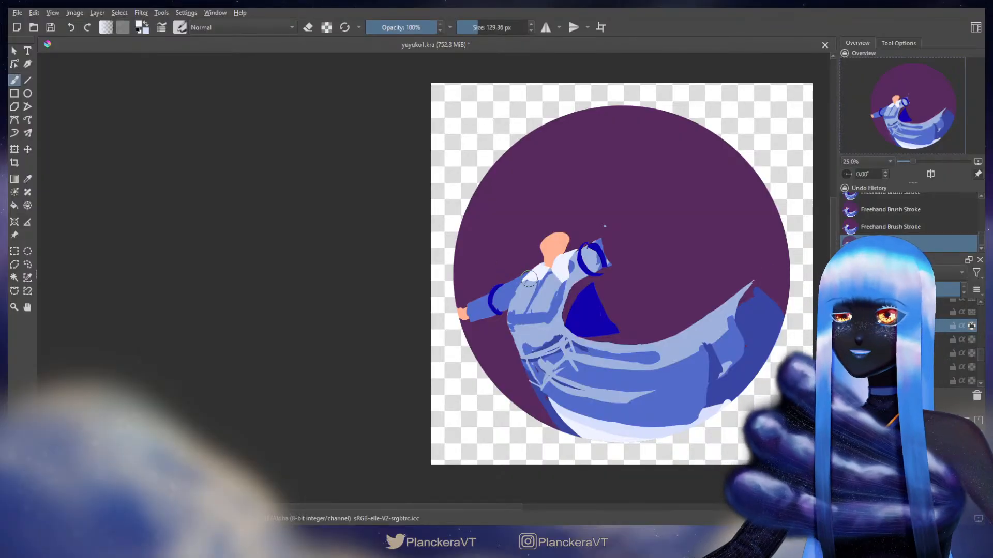
pyautogui.moveTo(545, 262); pyautogui.dragTo(538, 277)
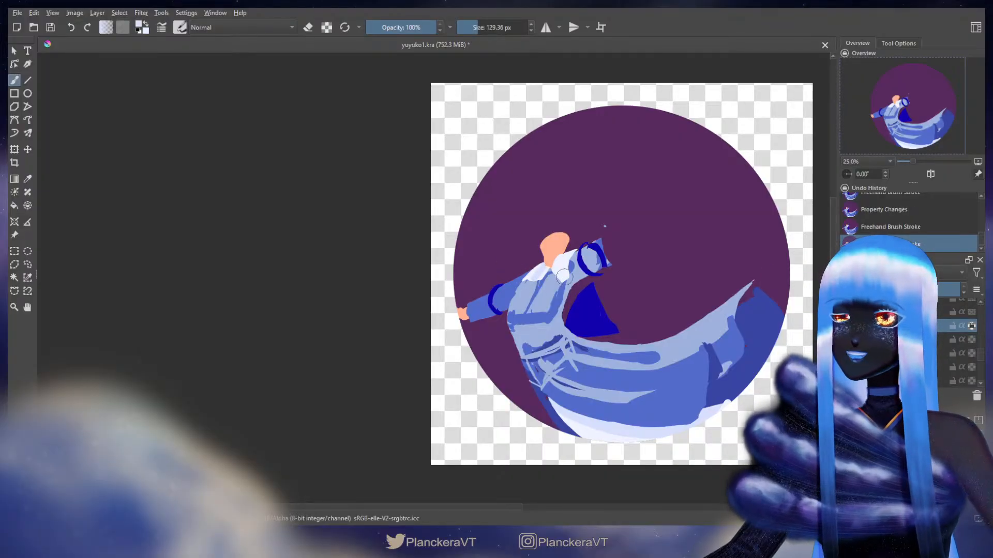
pyautogui.click(562, 274)
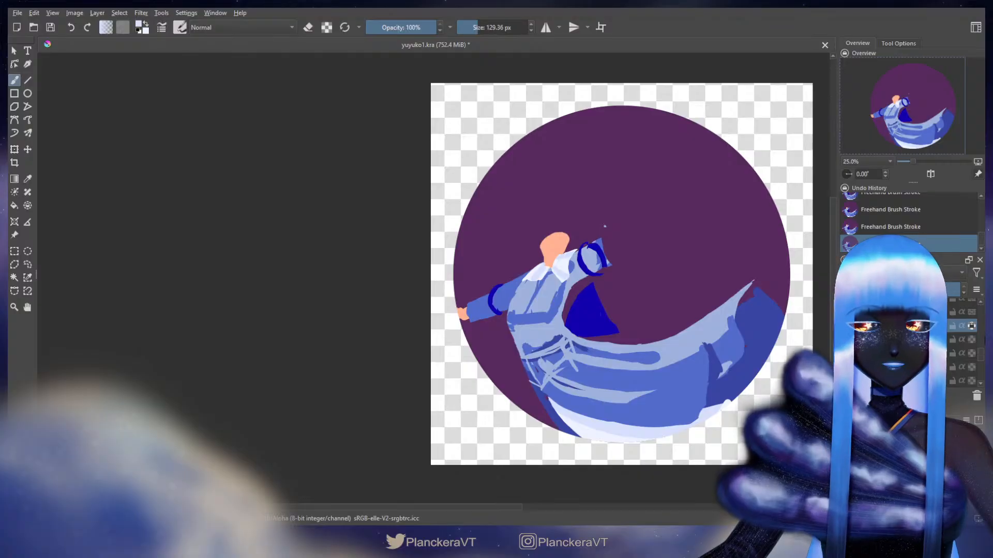
pyautogui.moveTo(512, 351); pyautogui.dragTo(569, 365)
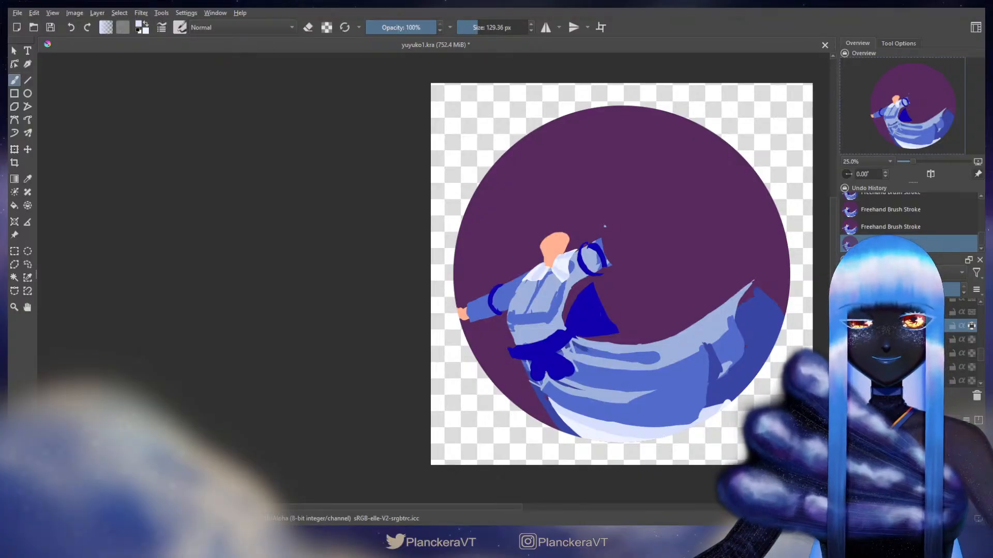
pyautogui.hotkey('ctrl', 'z')
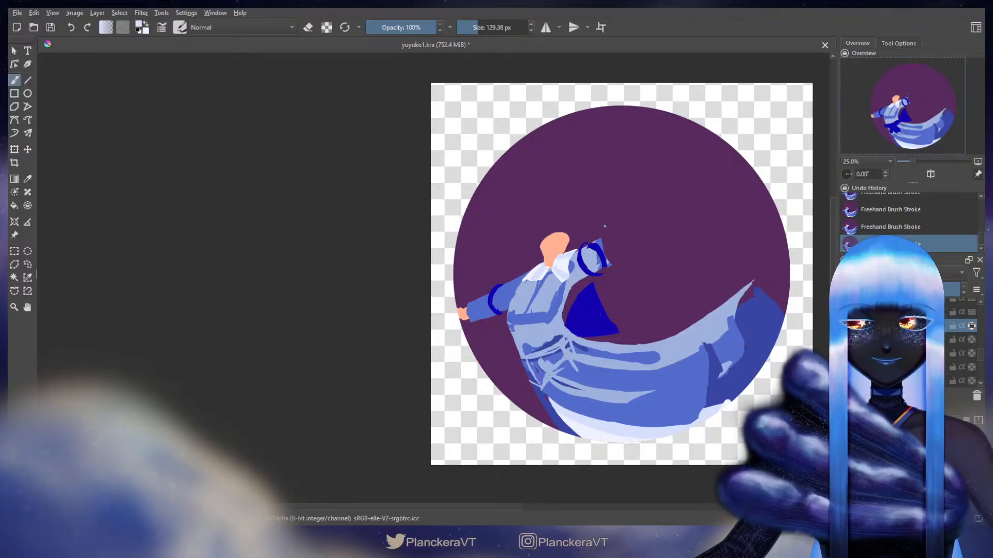
# Erase the outer loop of the dark blue band on the raised arm, leaving only its curve nearest the shoulder
pyautogui.press('e')
pyautogui.moveTo(599, 244)
pyautogui.mouseDown()
pyautogui.moveTo(611, 272)
pyautogui.moveTo(584, 243)
pyautogui.mouseUp()
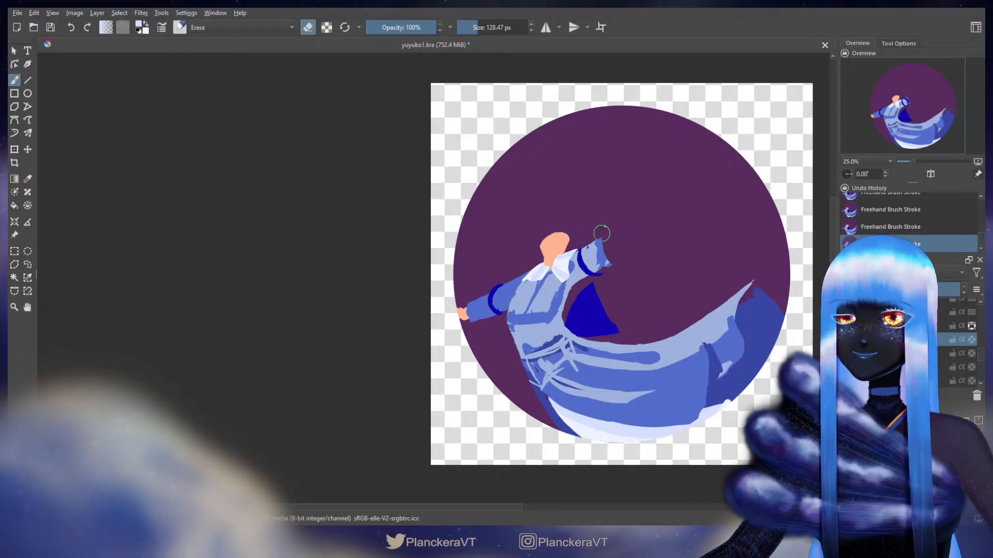
pyautogui.moveTo(614, 280); pyautogui.dragTo(603, 276)
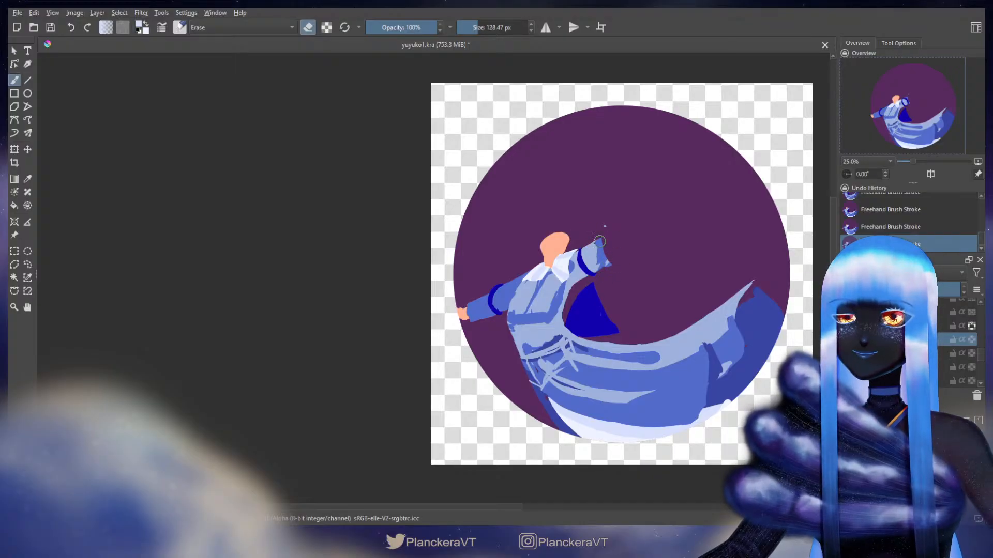
pyautogui.press('e')
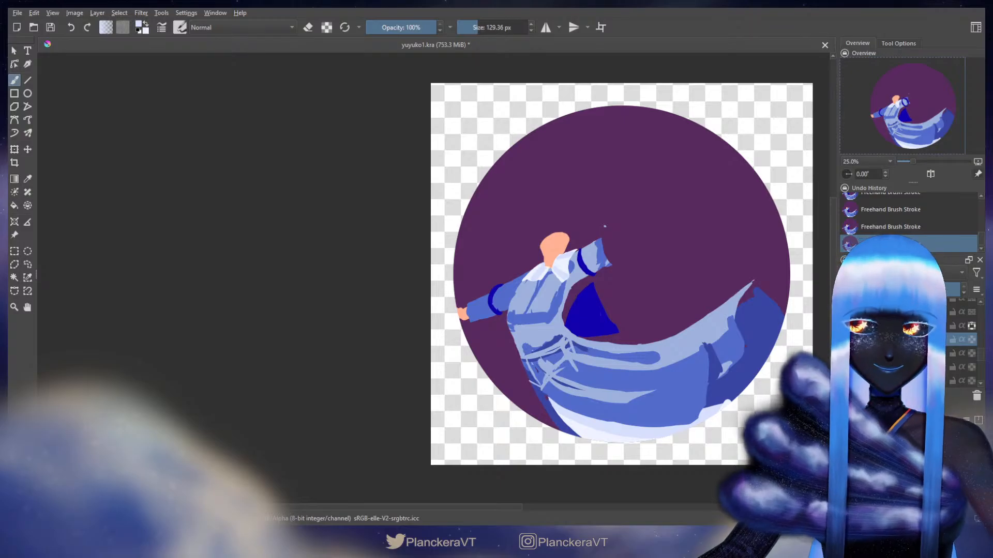
# Erase the raised sleeve's stub beyond the dark blue band on the dress layer, and show the hidden raised hand and fur-trimmed sleeve
pyautogui.scroll(2, 977, 364)
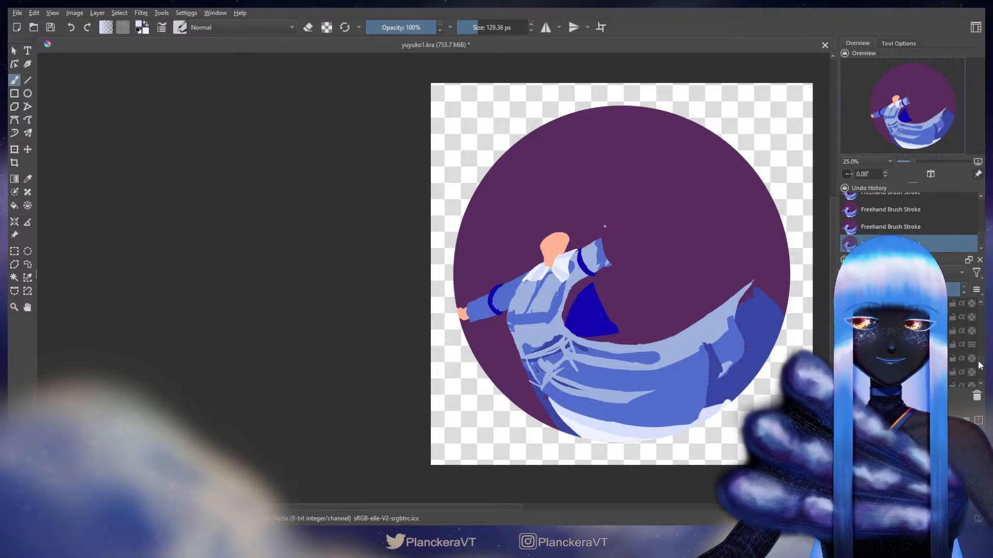
pyautogui.moveTo(979, 365); pyautogui.dragTo(979, 362)
pyautogui.click(915, 340)
pyautogui.press('e')
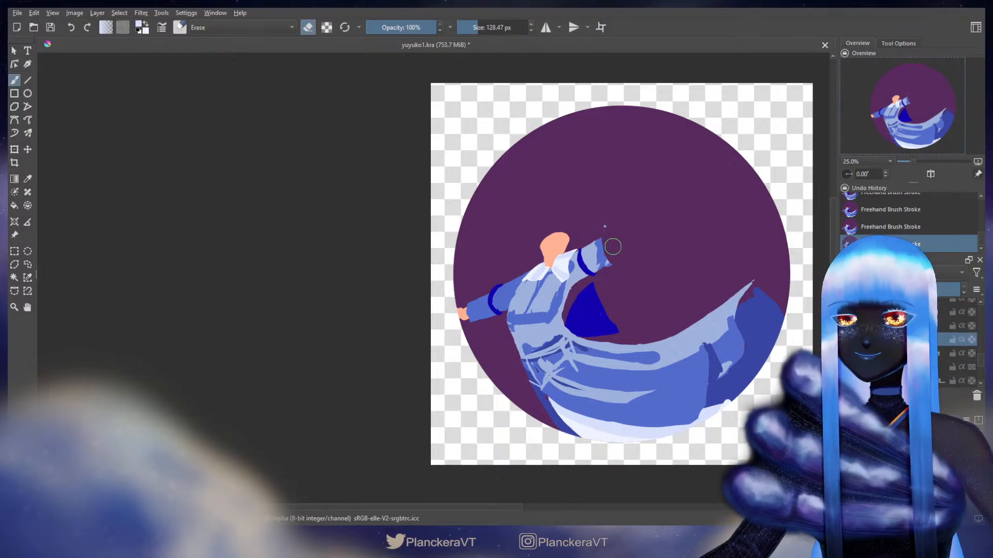
pyautogui.moveTo(592, 256)
pyautogui.mouseDown()
pyautogui.moveTo(605, 248)
pyautogui.moveTo(590, 257)
pyautogui.mouseUp()
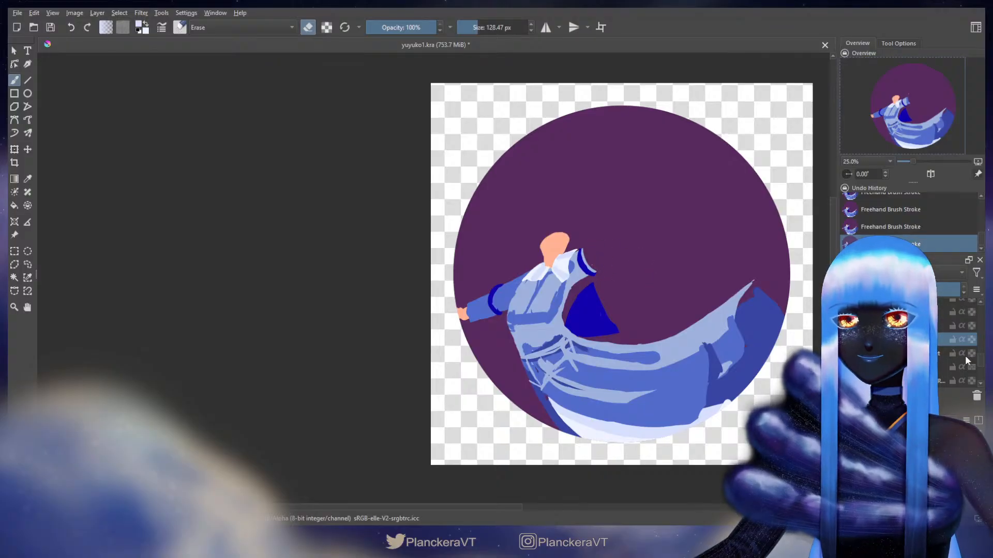
pyautogui.moveTo(981, 355); pyautogui.dragTo(980, 312)
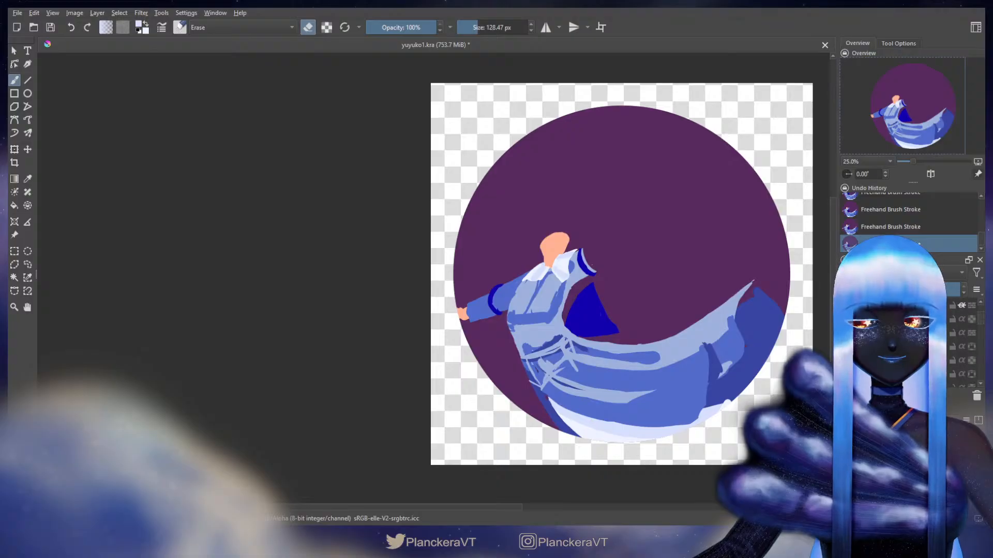
pyautogui.click(847, 307)
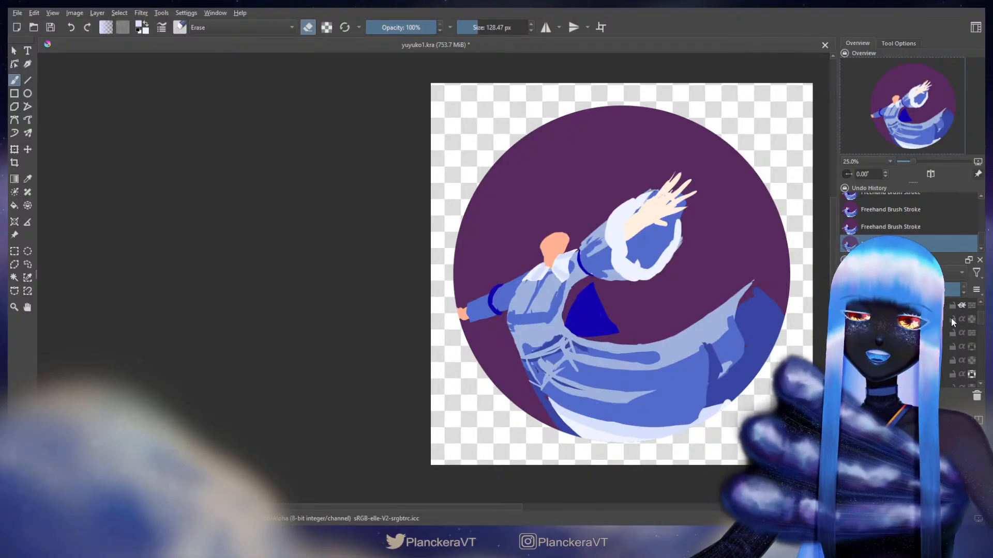
# Trim the sides of the dress's torso and the back of the waist with the eraser, comparing the strokes through undo and redo
pyautogui.moveTo(980, 317); pyautogui.dragTo(977, 365)
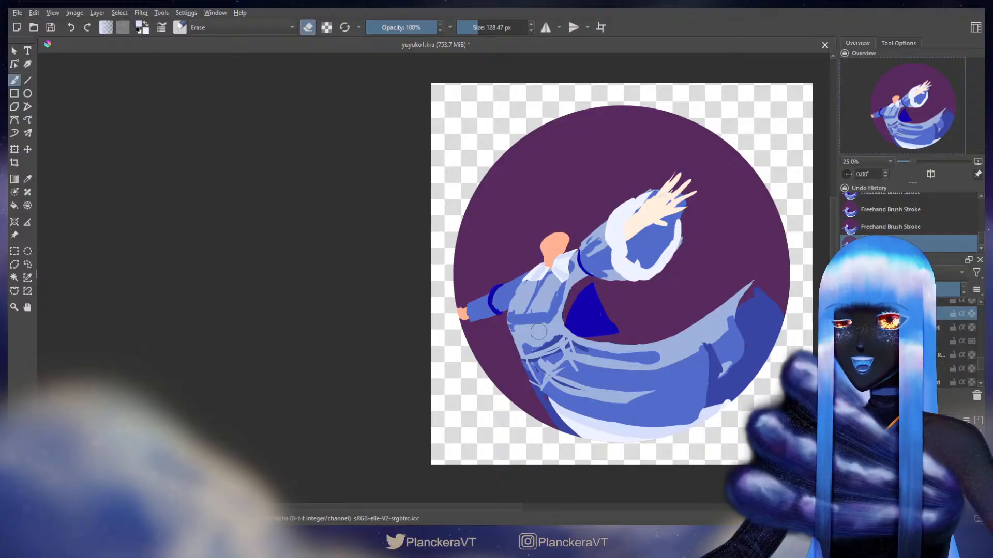
pyautogui.moveTo(569, 303)
pyautogui.mouseDown()
pyautogui.moveTo(568, 313)
pyautogui.moveTo(572, 303)
pyautogui.mouseUp()
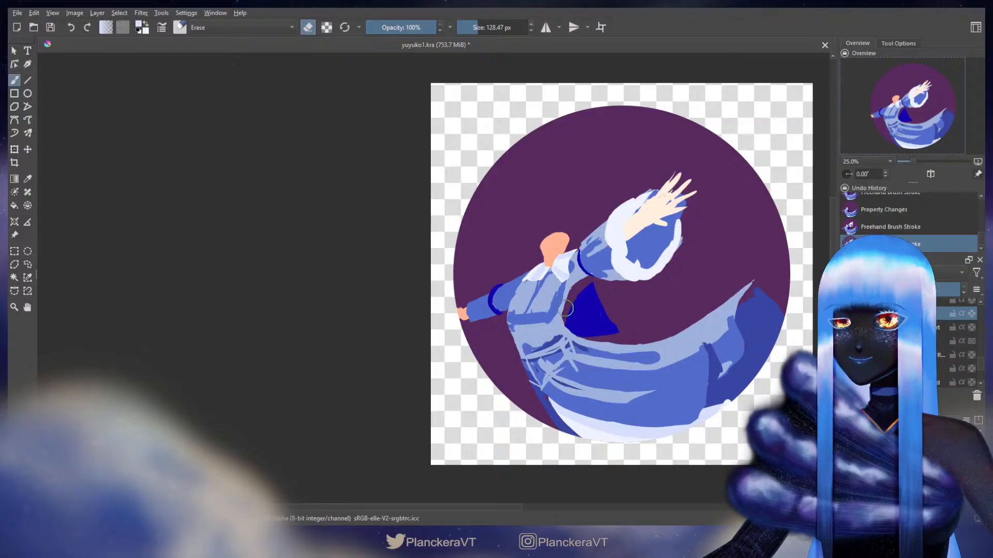
pyautogui.moveTo(526, 278); pyautogui.dragTo(522, 275)
pyautogui.hotkey('ctrl', 'z')
pyautogui.hotkey('ctrl', 'shift', 'z')
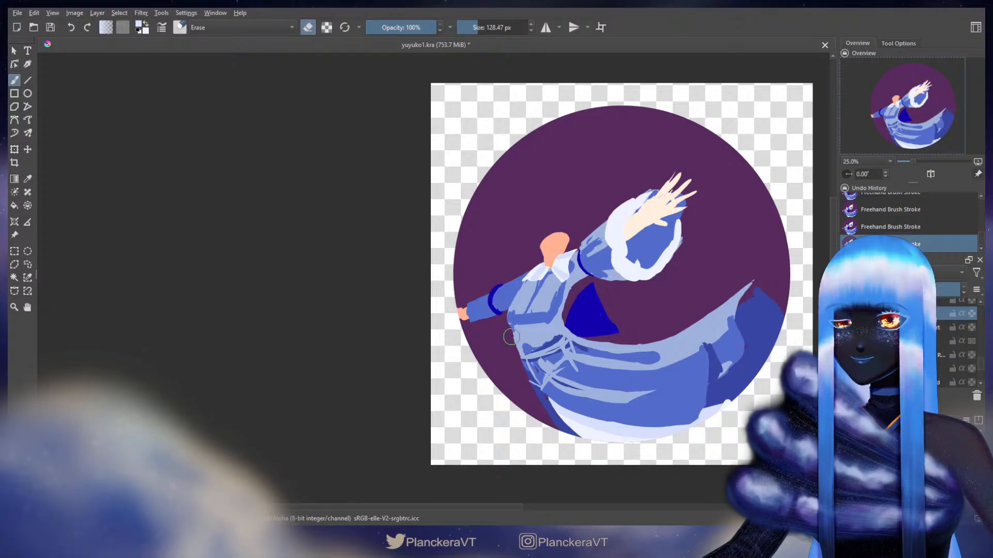
pyautogui.hotkey('ctrl', 'z')
pyautogui.hotkey('ctrl', 'shift', 'z')
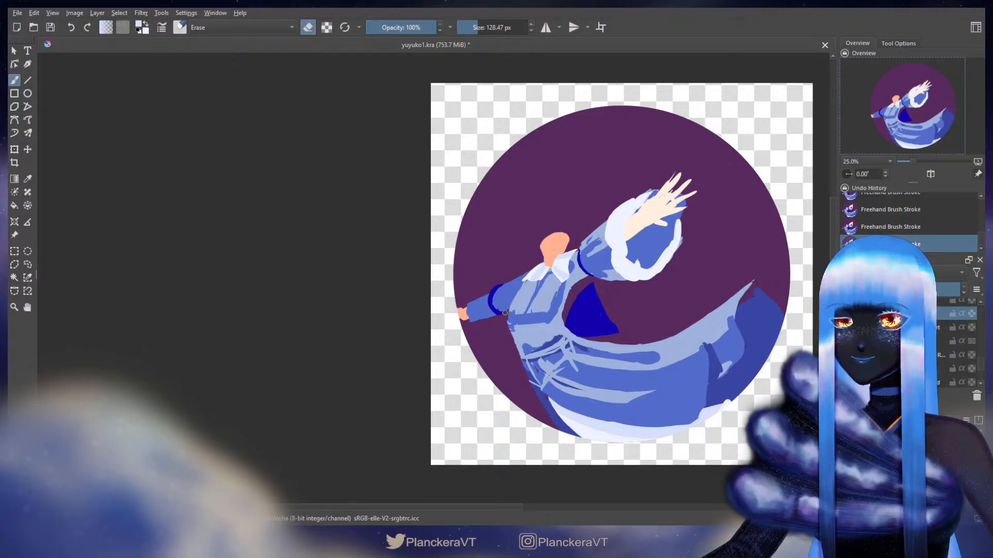
pyautogui.moveTo(504, 315); pyautogui.dragTo(507, 331)
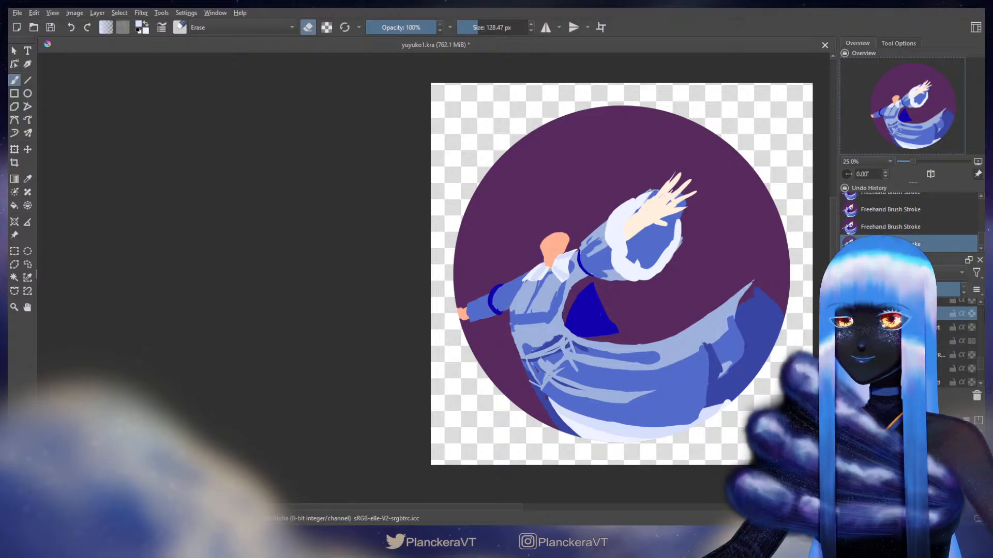
pyautogui.hotkey('ctrl', 'z')
pyautogui.hotkey('ctrl', 'z')
pyautogui.hotkey('ctrl', 'shift', 'z')
pyautogui.hotkey('ctrl', 'shift', 'z')
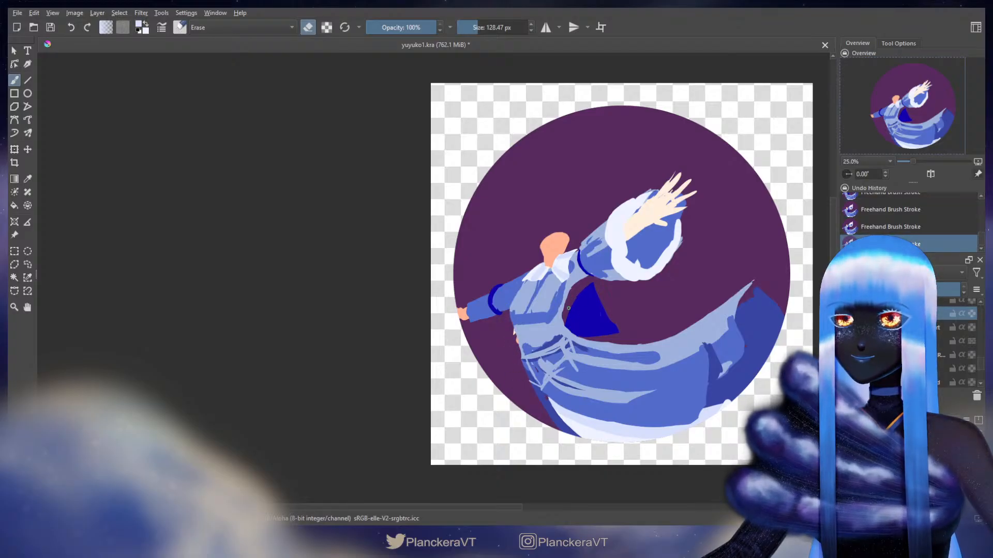
# Lock the dress layer's transparency and smooth over the chest using light and medium blues sampled from the dress and a 236.44 px brush
pyautogui.press('e')
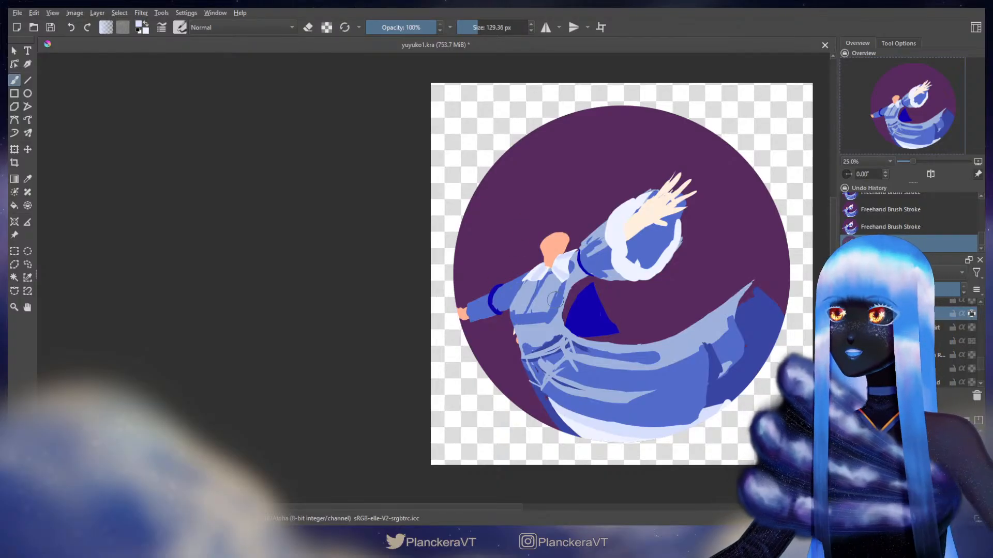
pyautogui.keyDown('ctrl'); pyautogui.click(549, 329); pyautogui.keyUp('ctrl')
pyautogui.keyDown('ctrl'); pyautogui.click(549, 330); pyautogui.keyUp('ctrl')
pyautogui.press('x')
pyautogui.keyDown('ctrl'); pyautogui.click(549, 293); pyautogui.keyUp('ctrl')
pyautogui.keyDown('shift'); pyautogui.moveTo(549, 292); pyautogui.dragTo(600, 290); pyautogui.keyUp('shift')
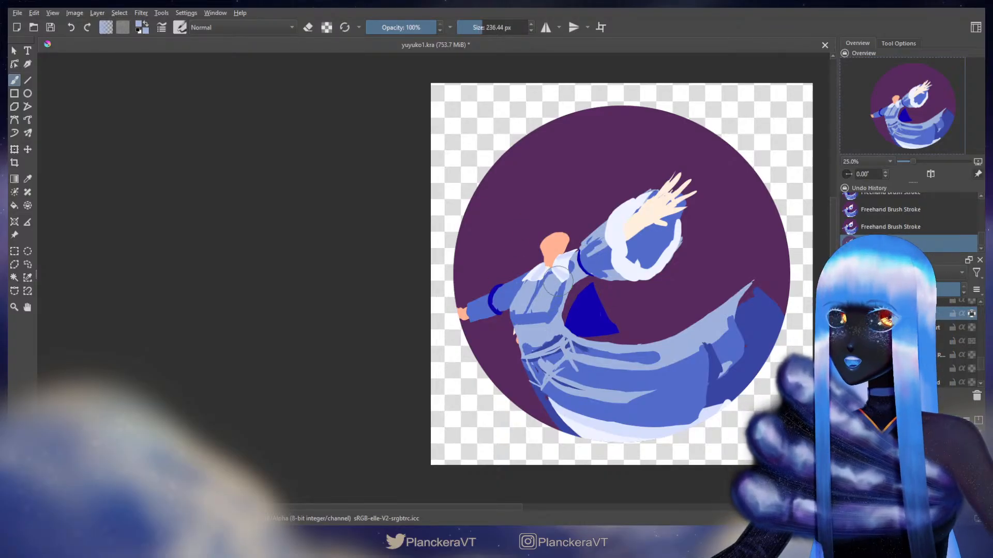
pyautogui.keyDown('ctrl'); pyautogui.click(543, 320); pyautogui.keyUp('ctrl')
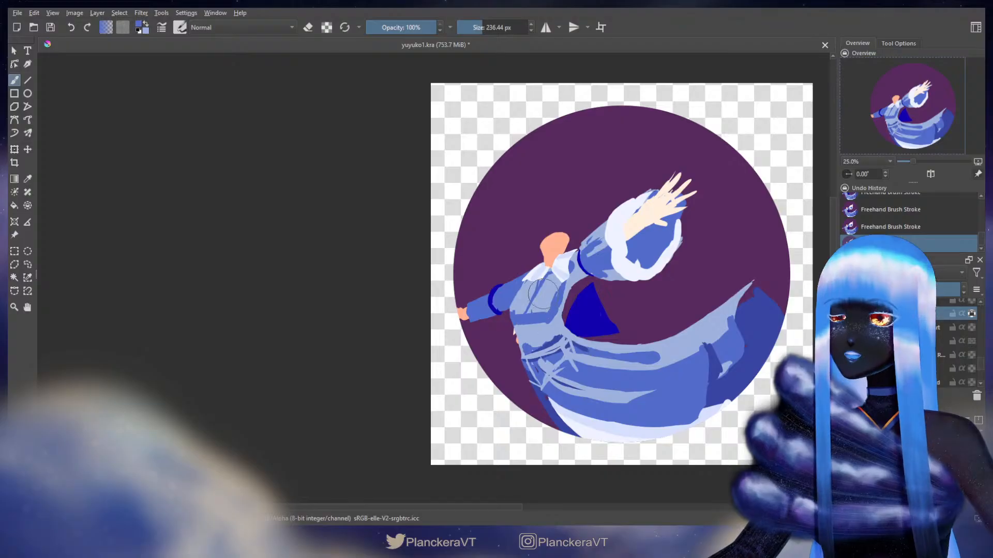
pyautogui.press('x')
pyautogui.moveTo(541, 275)
pyautogui.mouseDown()
pyautogui.moveTo(525, 308)
pyautogui.moveTo(548, 299)
pyautogui.moveTo(519, 307)
pyautogui.moveTo(550, 309)
pyautogui.moveTo(524, 330)
pyautogui.moveTo(526, 341)
pyautogui.moveTo(553, 331)
pyautogui.moveTo(578, 277)
pyautogui.mouseUp()
pyautogui.press('x')
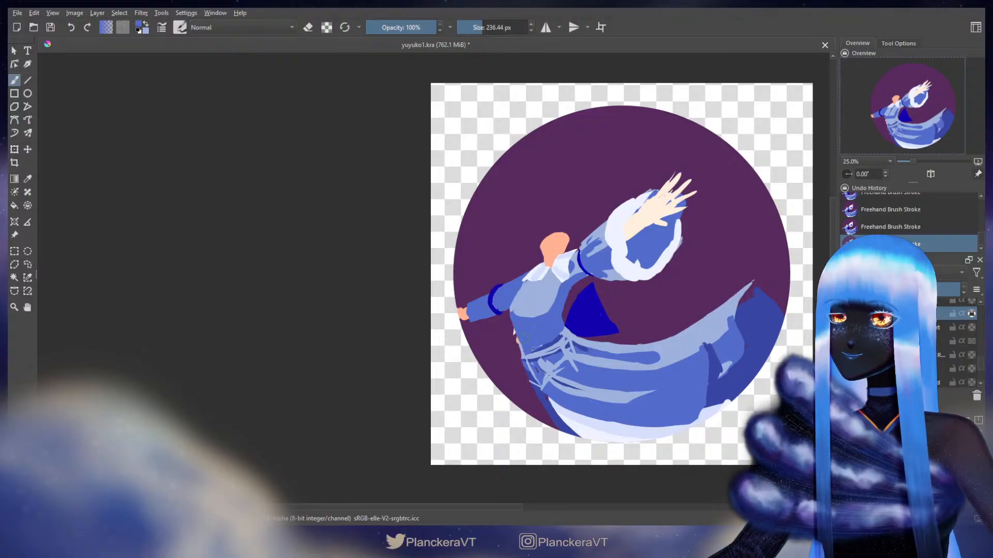
# Erase along the back of the waist to slim it, and repaint the dress's edge there in medium blue with a 161.04 px brush
pyautogui.press('e')
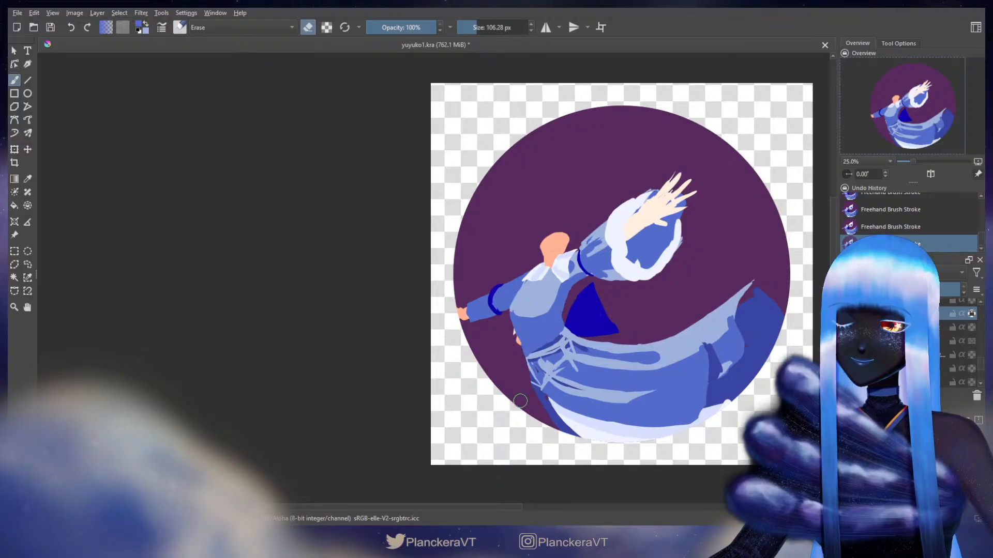
pyautogui.press('e')
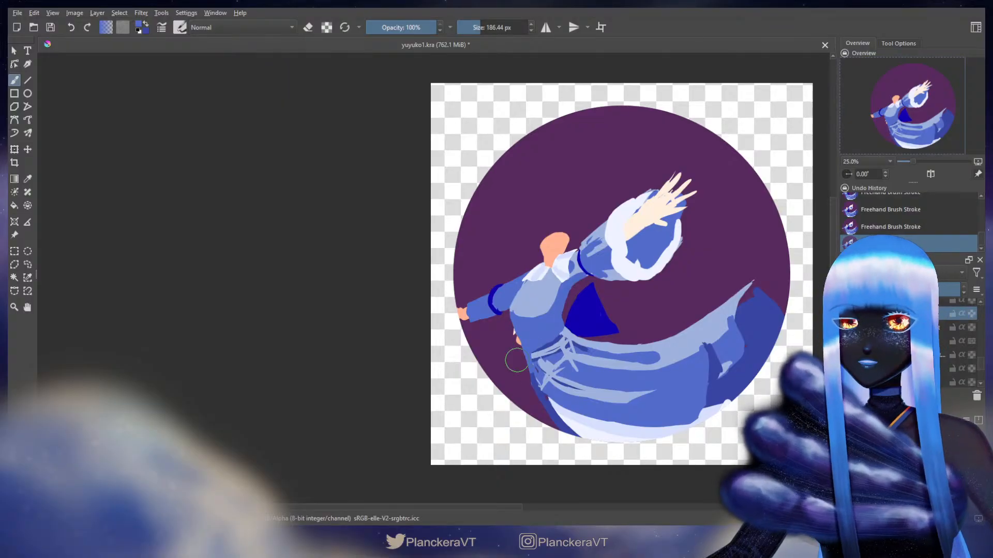
pyautogui.press('[')
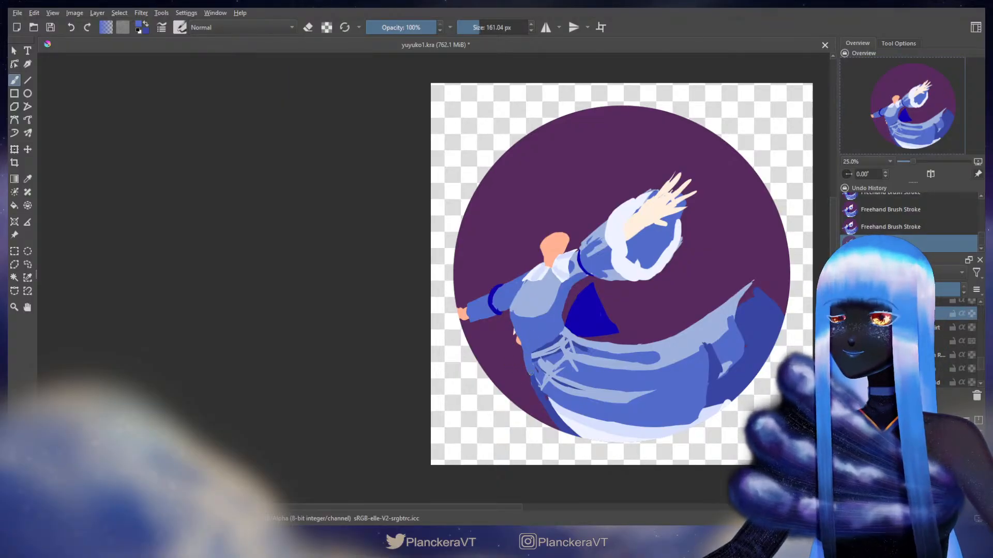
pyautogui.click(532, 375)
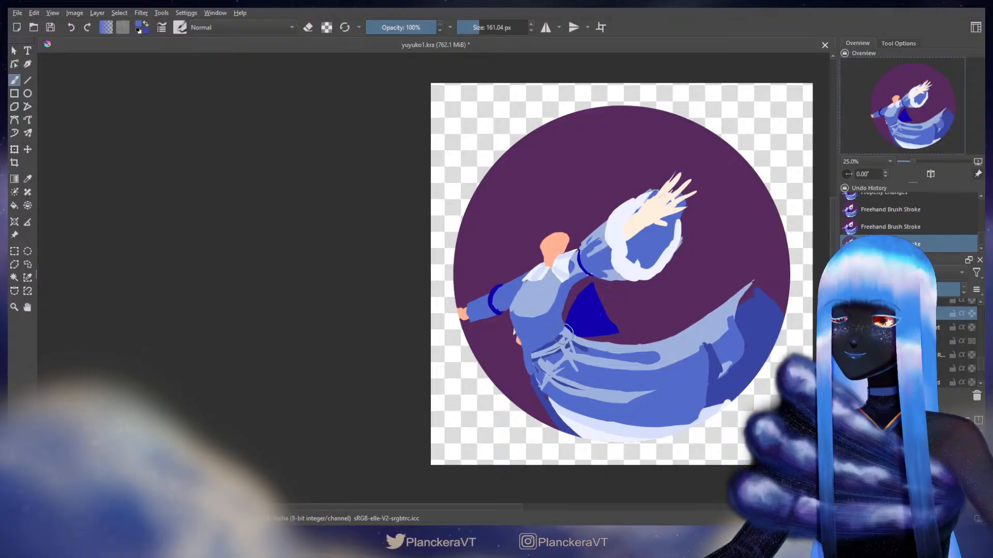
# Refine the torso's contour under the raised arm and at the back of the waist by alternating between the eraser and the blue brush
pyautogui.press('e')
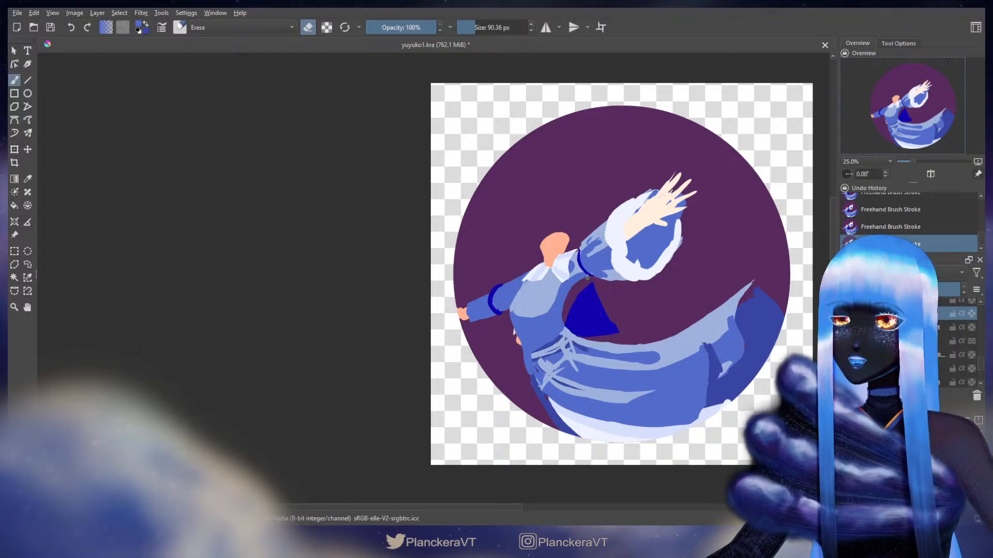
pyautogui.press('e')
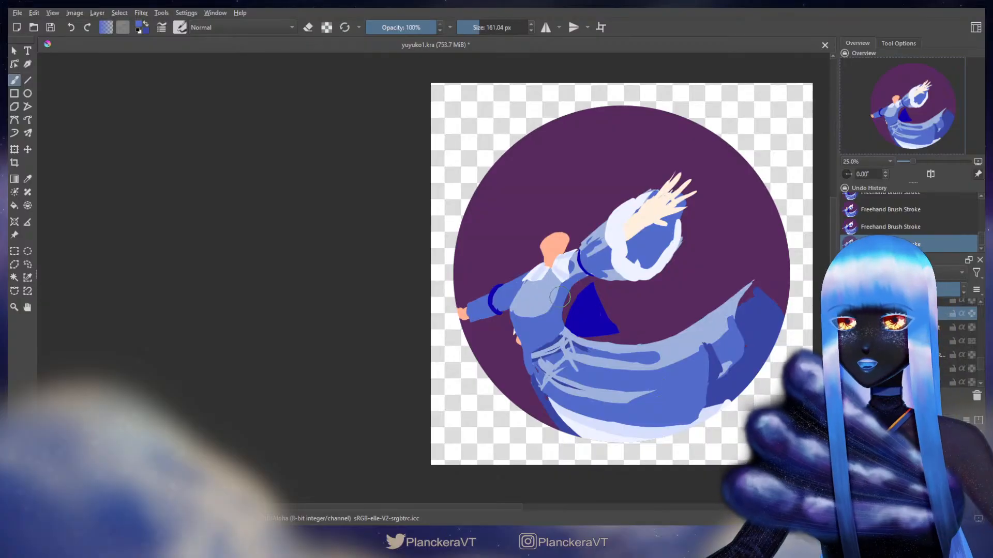
pyautogui.press('e')
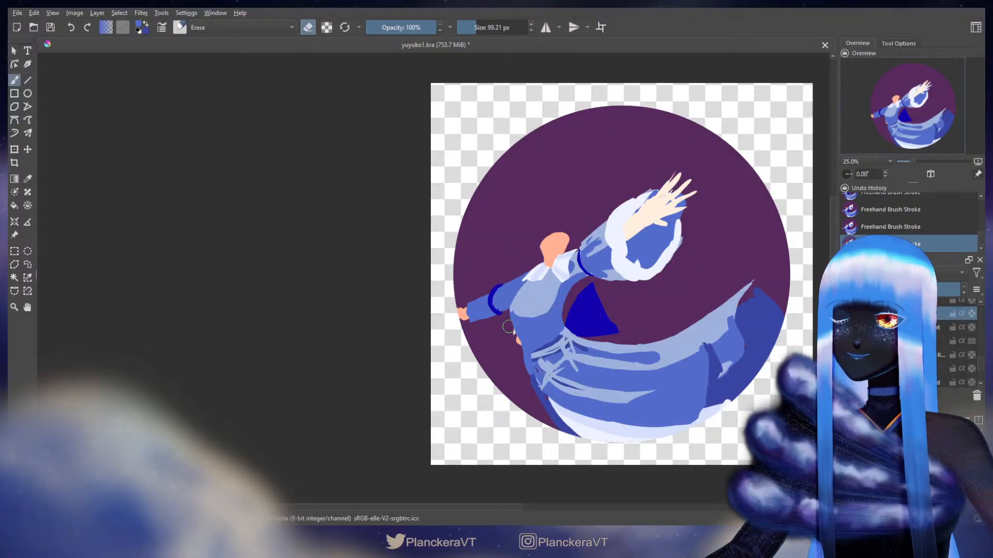
pyautogui.press('e')
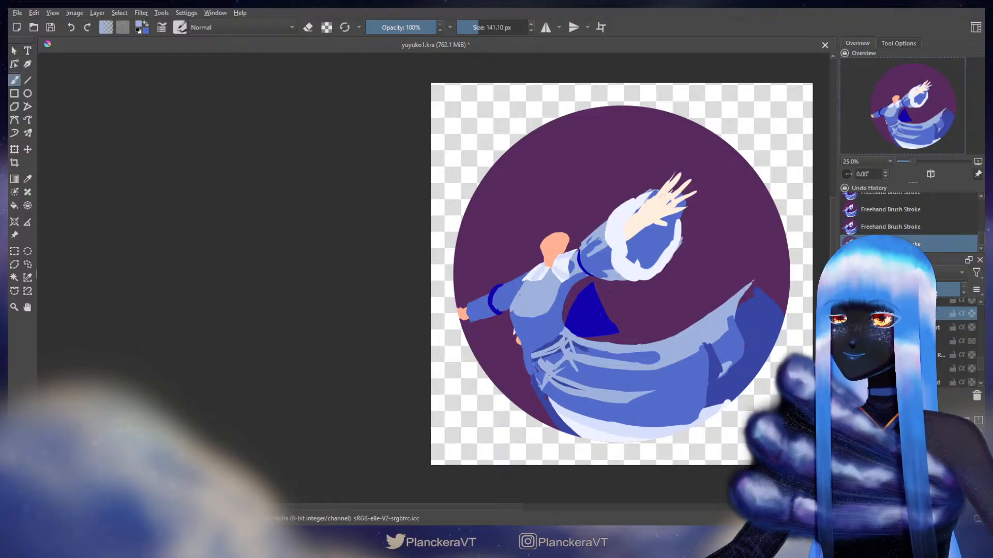
pyautogui.press('e')
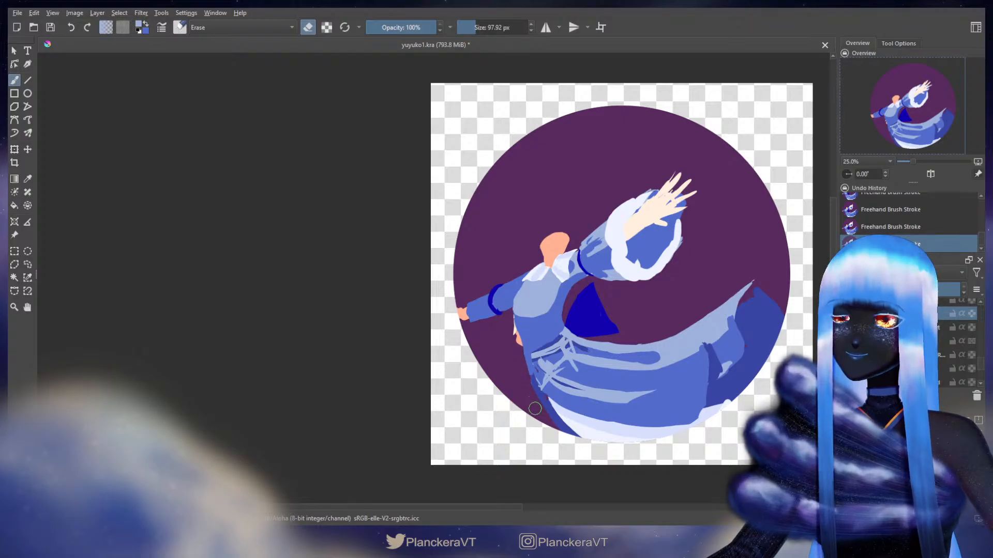
# Sample blues from the dress's back edge below the waist, and clean up that edge with a 141.10 px brush and the eraser
pyautogui.press('e')
pyautogui.keyDown('ctrl'); pyautogui.click(534, 379); pyautogui.keyUp('ctrl')
pyautogui.keyDown('ctrl'); pyautogui.click(541, 394); pyautogui.keyUp('ctrl')
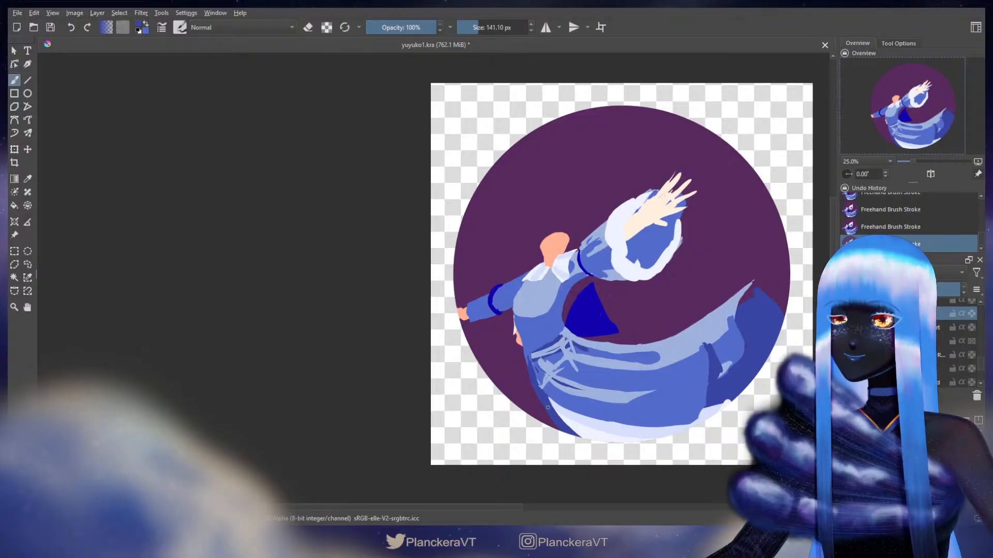
pyautogui.press('e')
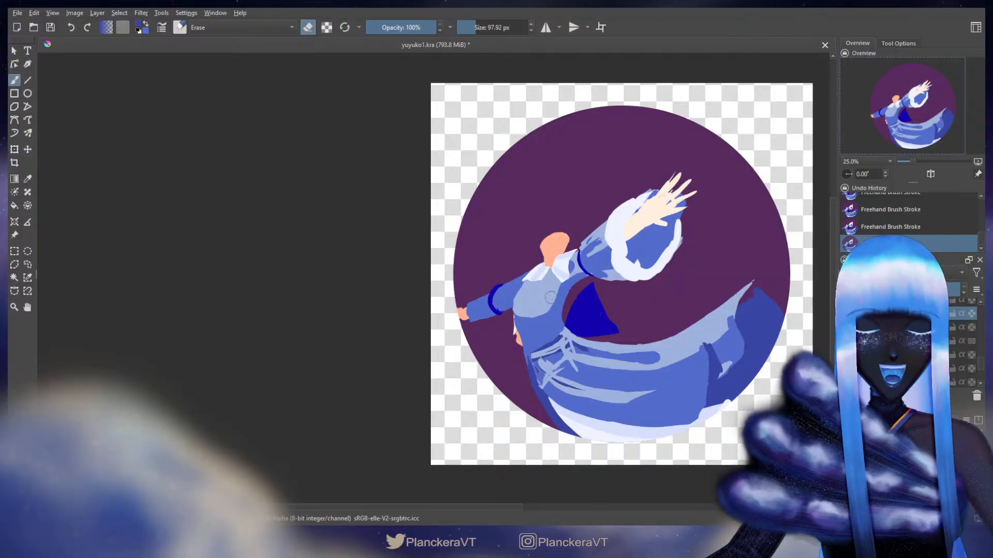
pyautogui.press('e')
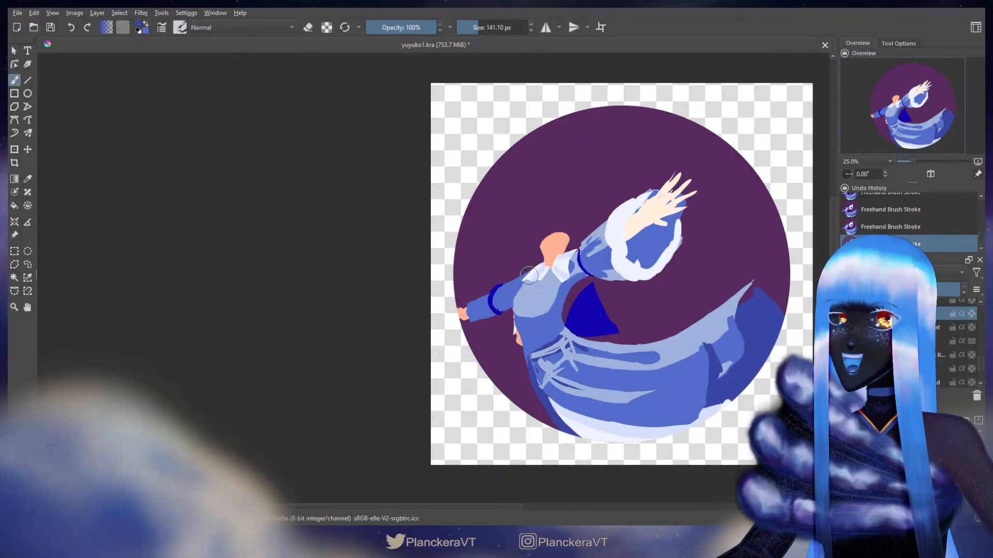
# Touch up the dress below the collar with blue, and erase the pale and skin-coloured leftovers beside the waist with a 131.04 px eraser
pyautogui.moveTo(529, 275); pyautogui.dragTo(527, 282)
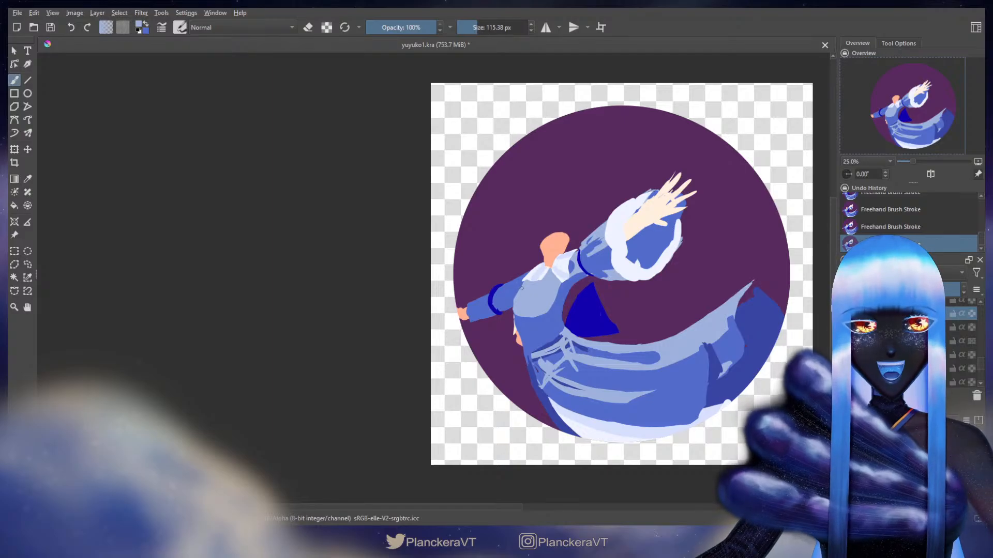
pyautogui.press('e')
pyautogui.moveTo(507, 320); pyautogui.dragTo(512, 323)
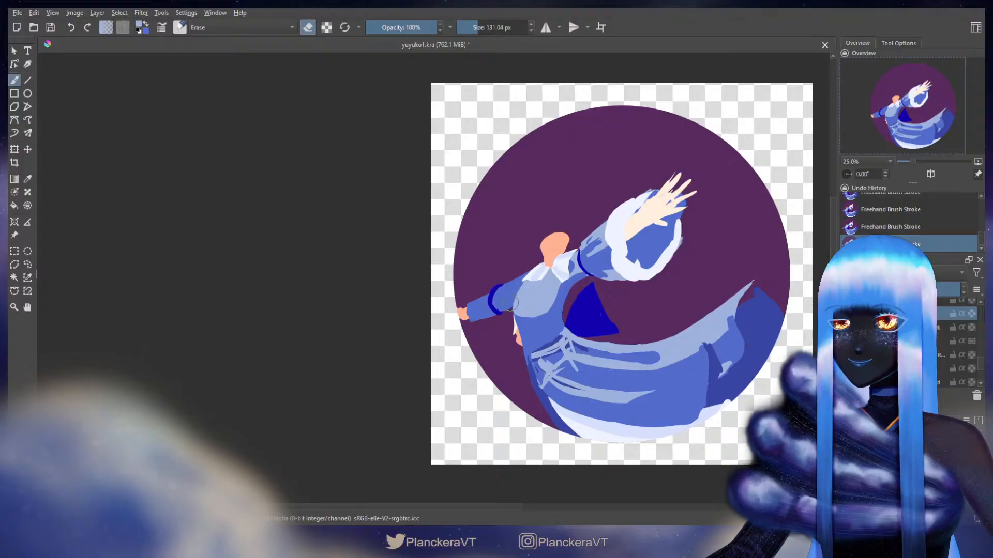
pyautogui.moveTo(513, 321)
pyautogui.mouseDown()
pyautogui.moveTo(518, 350)
pyautogui.moveTo(515, 327)
pyautogui.mouseUp()
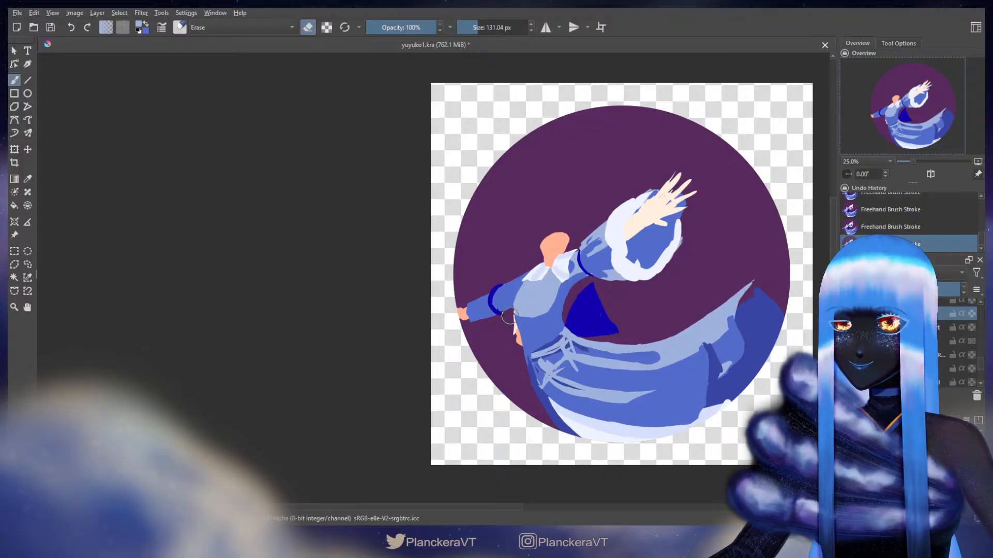
pyautogui.moveTo(516, 326); pyautogui.dragTo(520, 346)
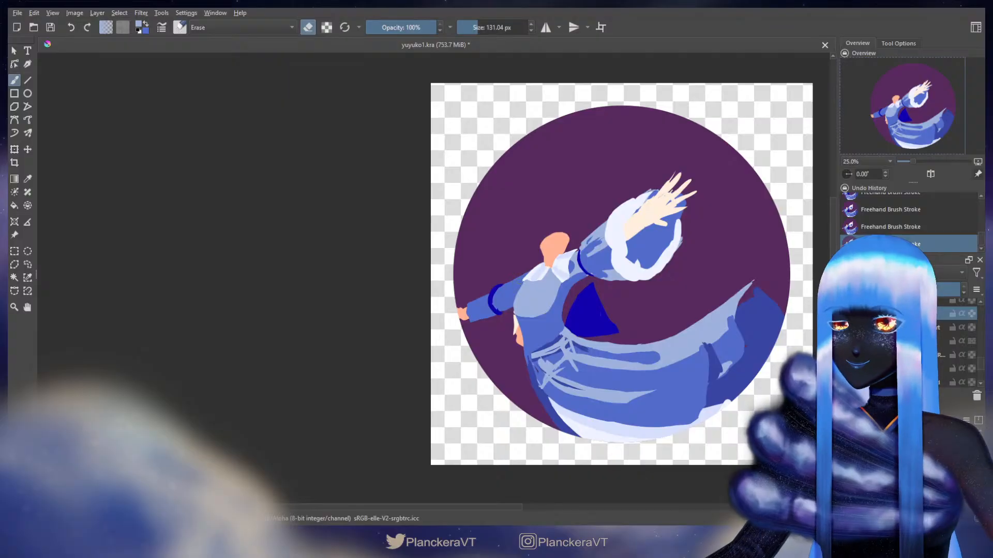
pyautogui.hotkey('ctrl', 'z')
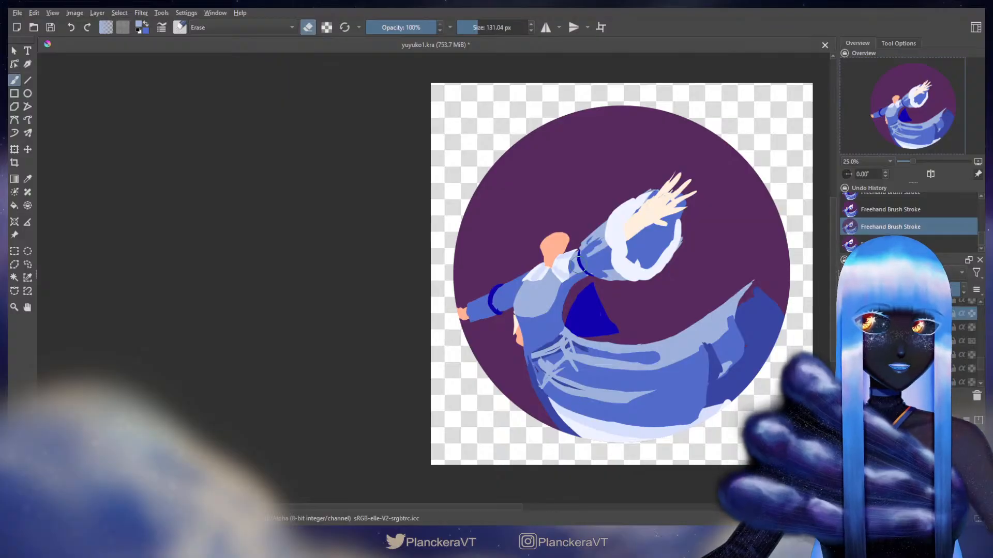
pyautogui.moveTo(510, 317); pyautogui.dragTo(508, 314)
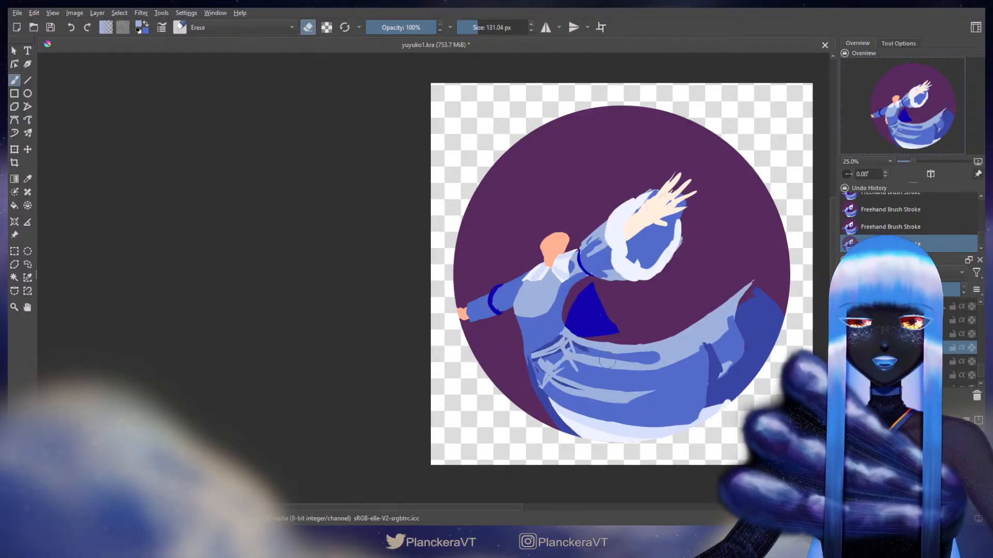
# Select another dress layer and touch up the torso's edge below the lowered arm, alternating a 100.75 px brush with a 121.72 px eraser
pyautogui.press('e')
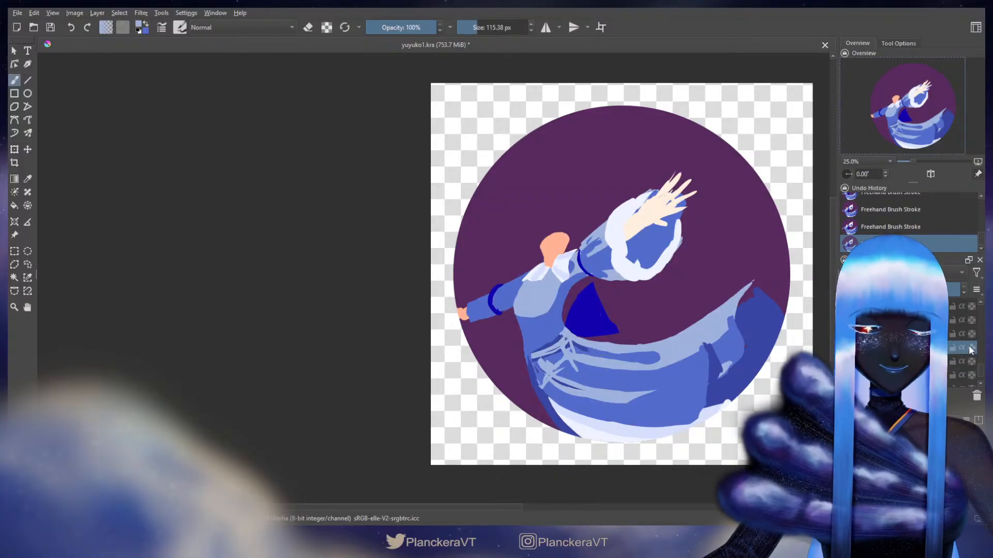
pyautogui.moveTo(983, 377); pyautogui.dragTo(983, 365)
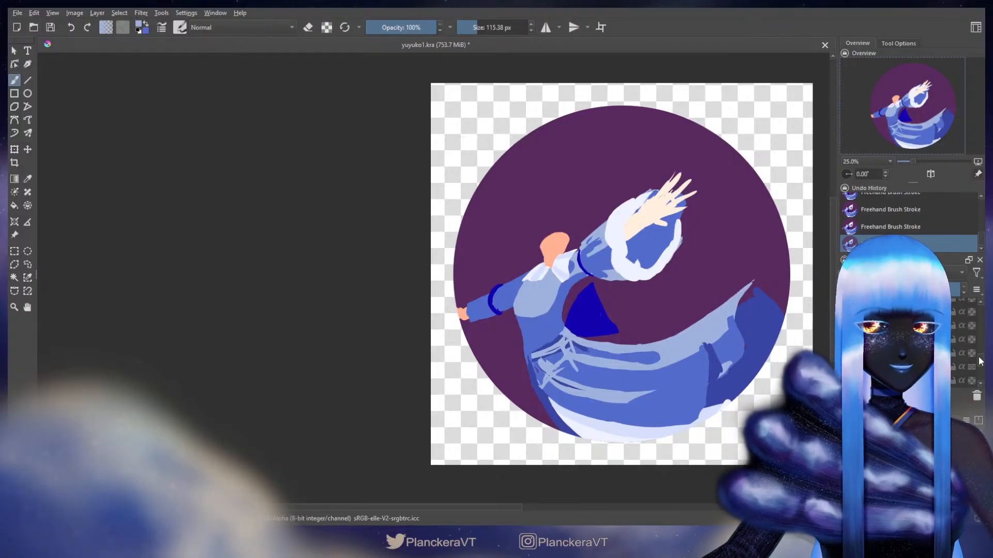
pyautogui.click(924, 340)
pyautogui.press('e')
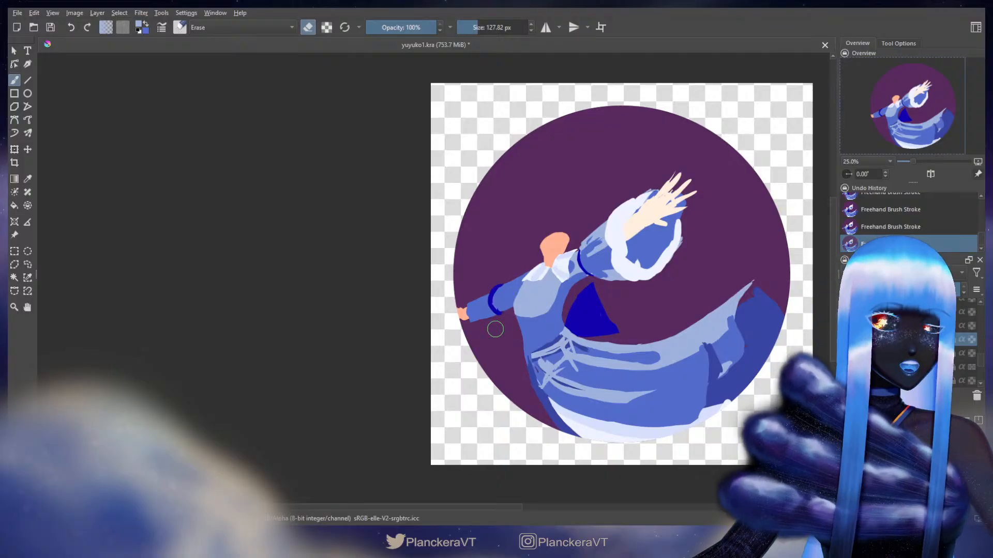
pyautogui.press('e')
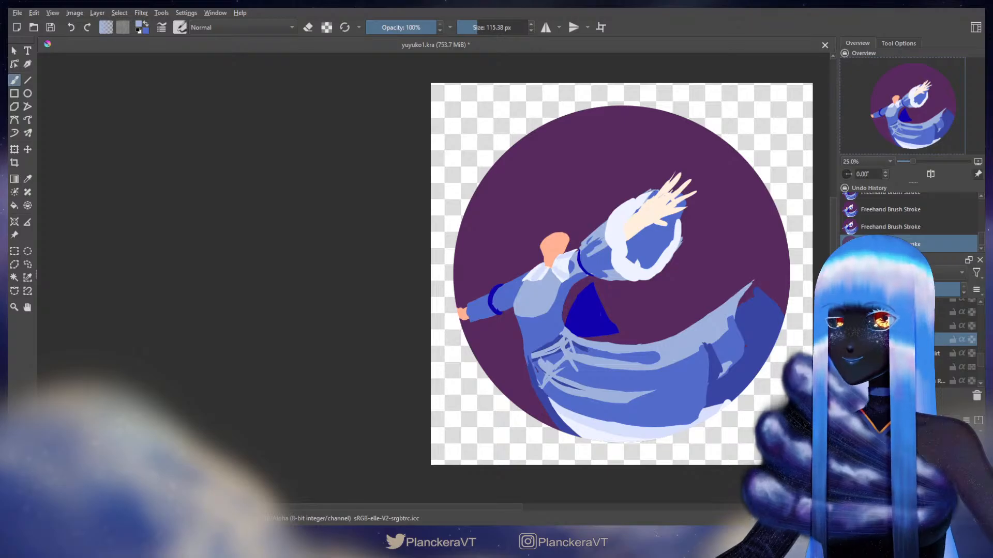
pyautogui.press('[')
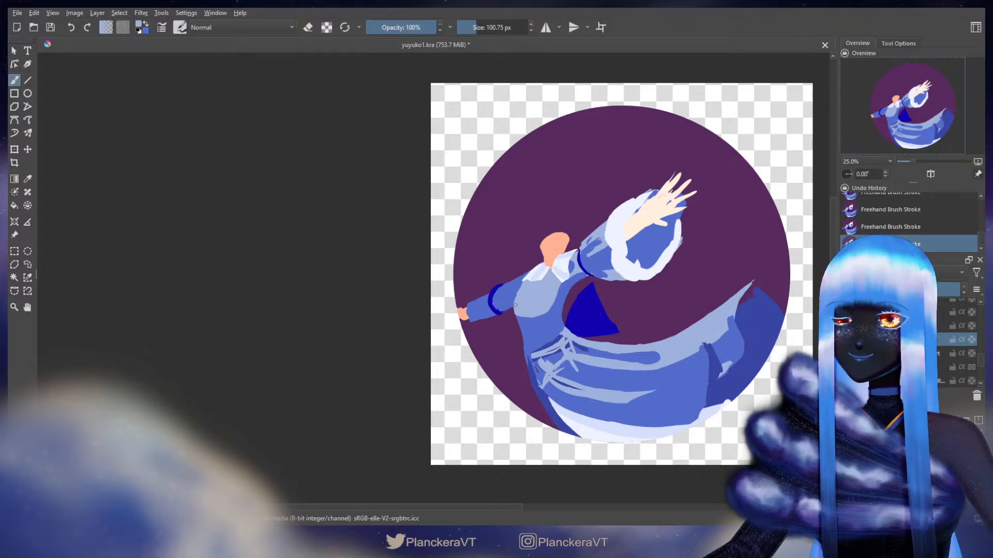
pyautogui.press('e')
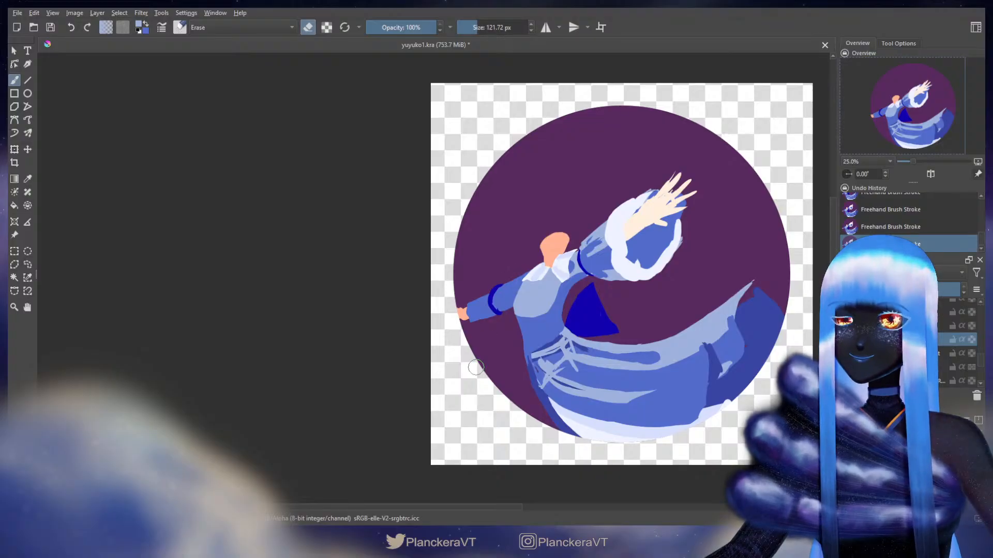
pyautogui.press('e')
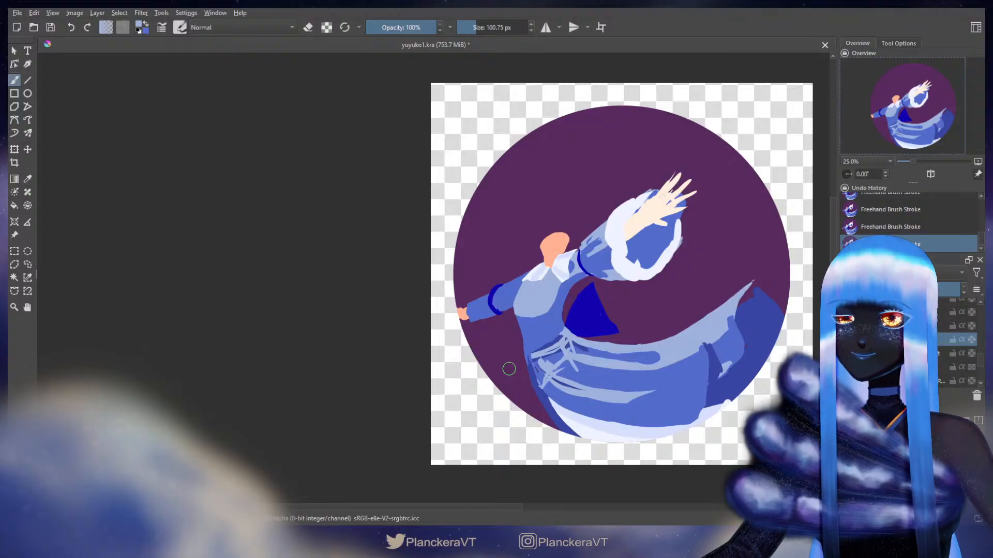
pyautogui.hotkey('ctrl', 't')
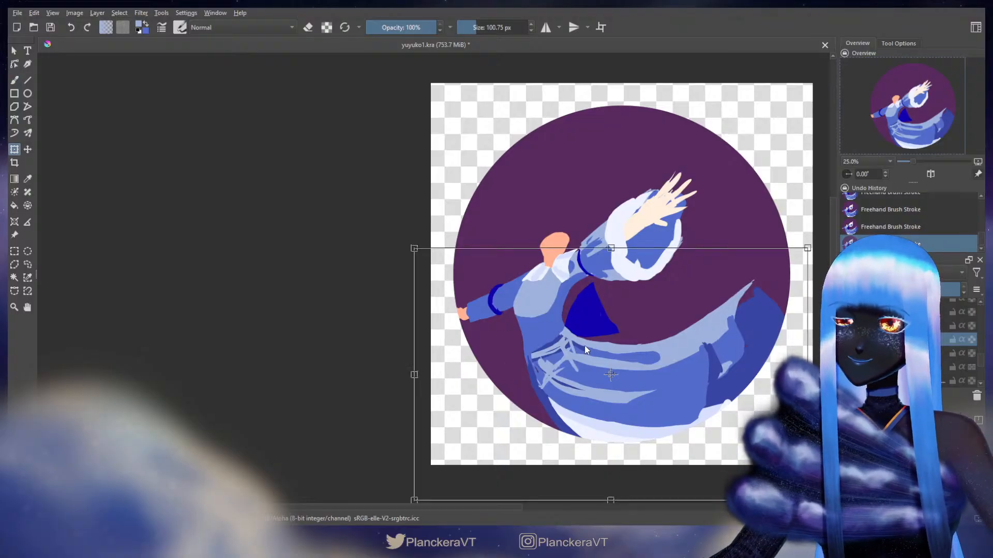
pyautogui.press('Escape')
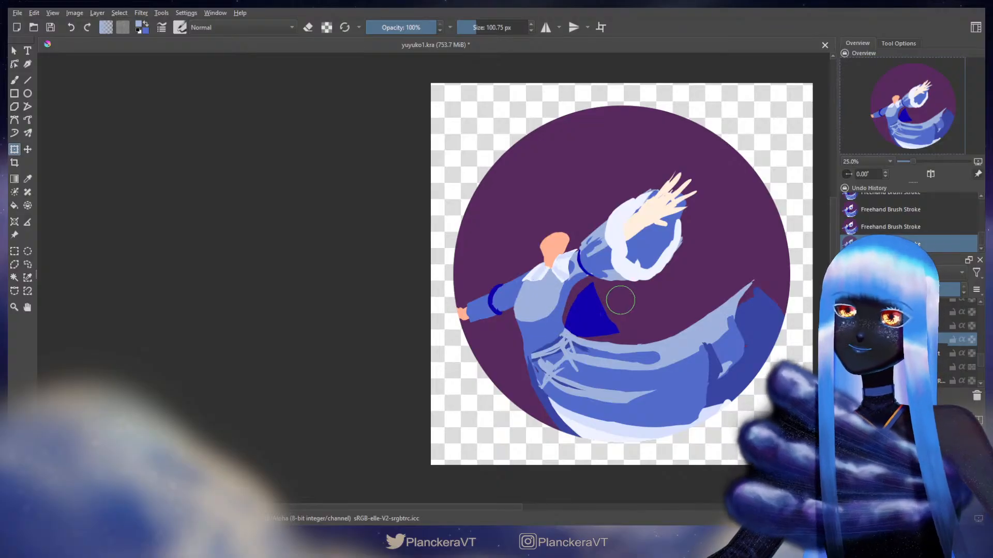
pyautogui.press('b')
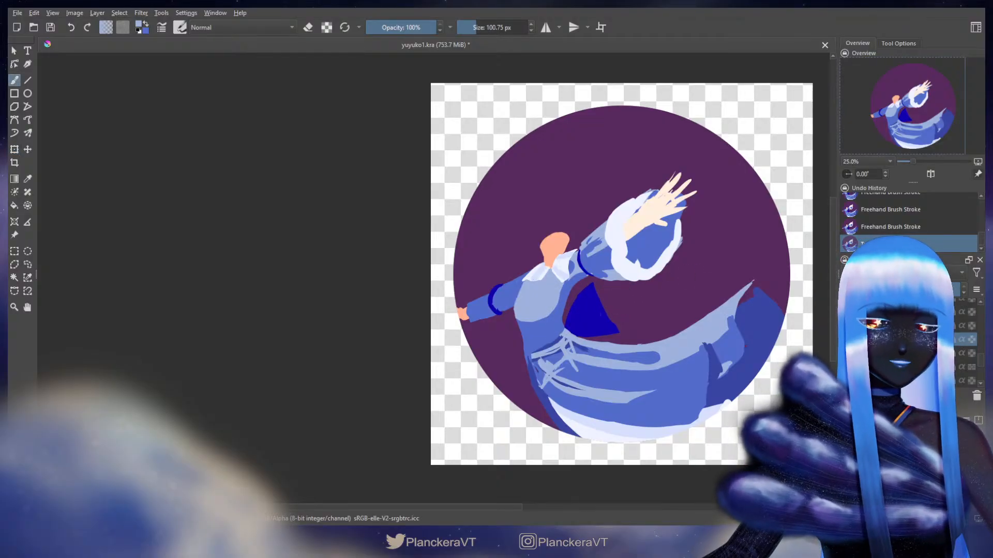
# Show the dark blue bow layer, and scale and move the bow to fit the dress's waist
pyautogui.click(846, 326)
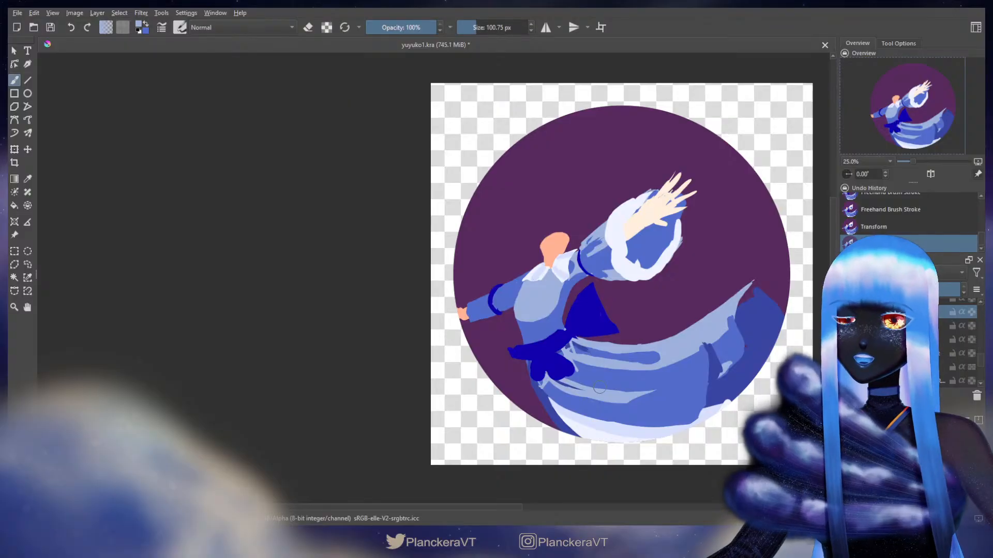
pyautogui.hotkey('ctrl', 't')
pyautogui.moveTo(580, 379); pyautogui.dragTo(568, 342)
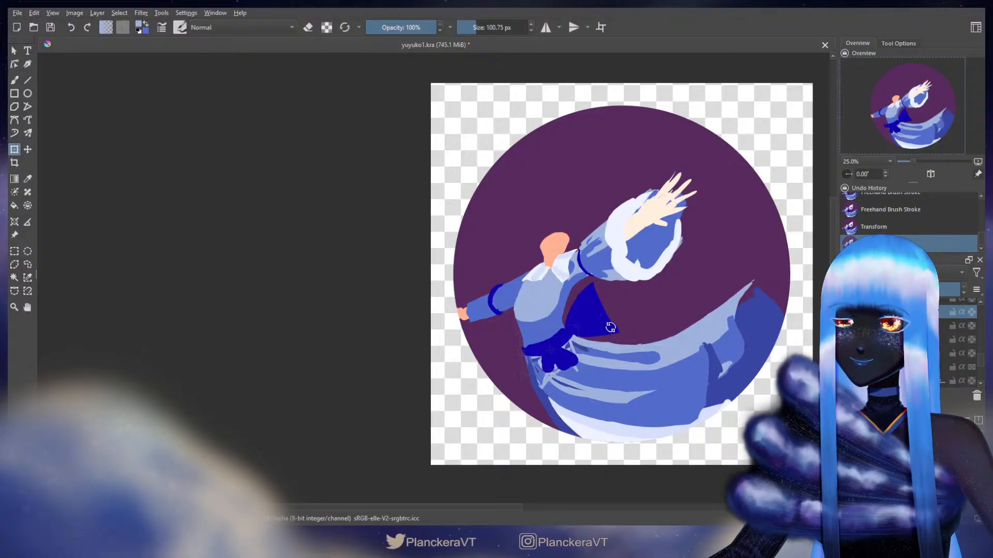
pyautogui.press('Return')
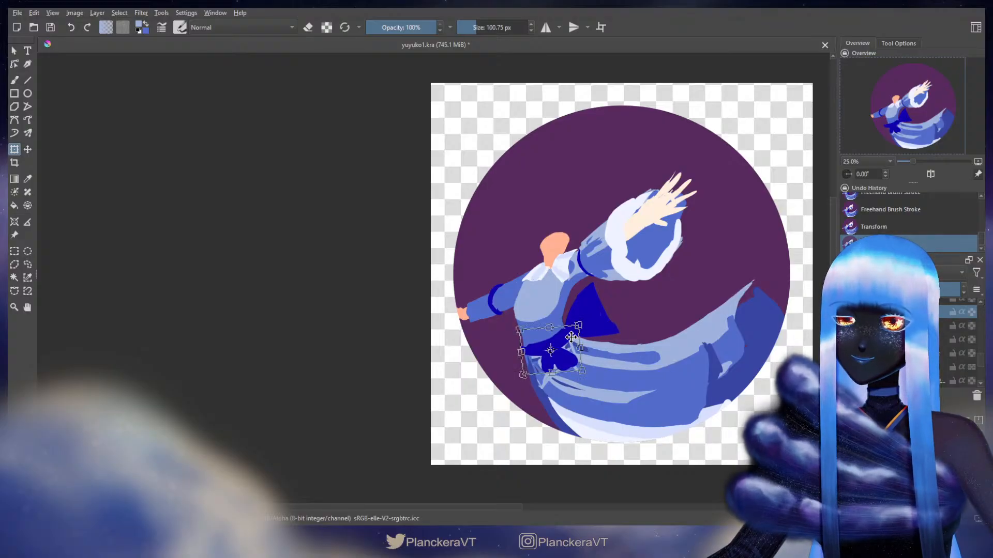
pyautogui.press('b')
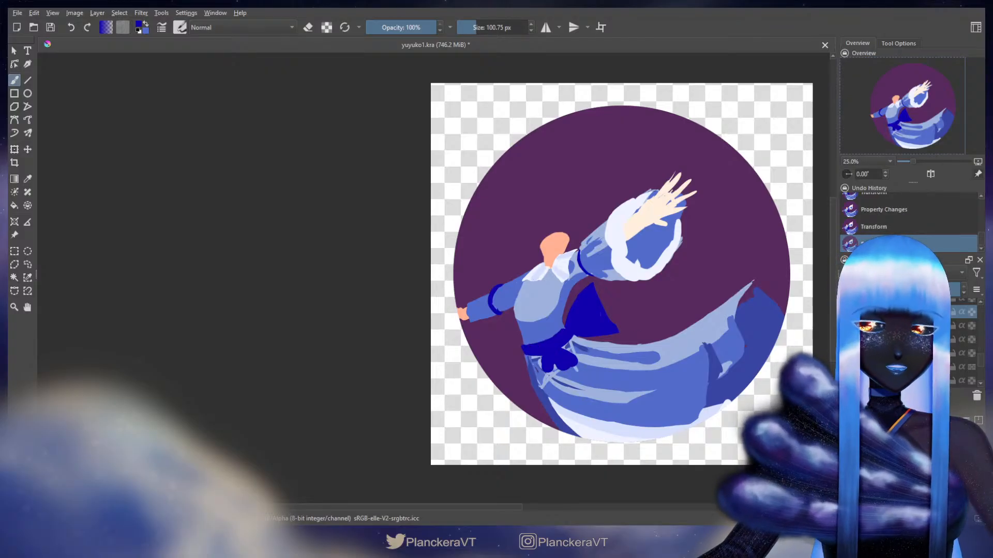
# Show the white trim layer and erase the end of the skirt's trim below the bow with a 180.07 px eraser
pyautogui.moveTo(546, 275); pyautogui.dragTo(702, 343)
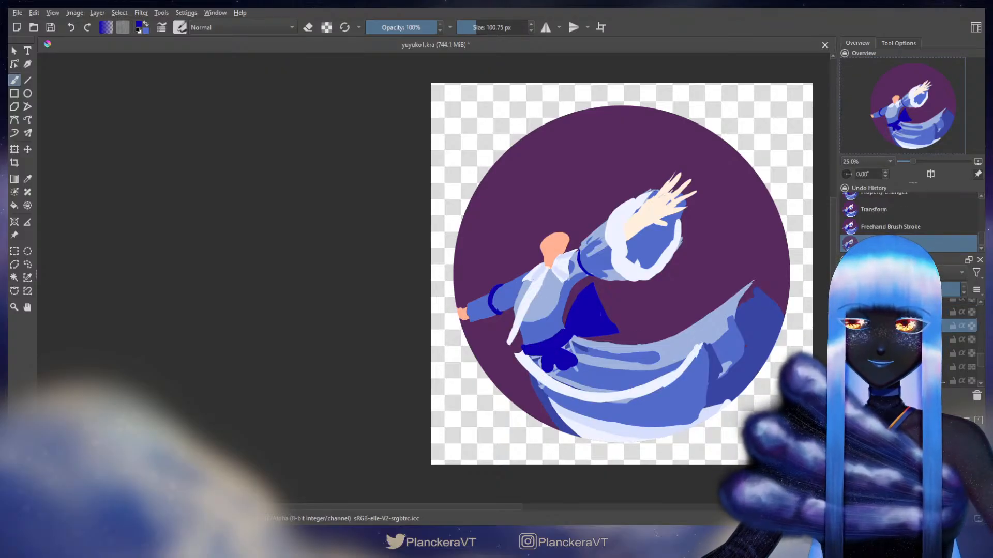
pyautogui.press('e')
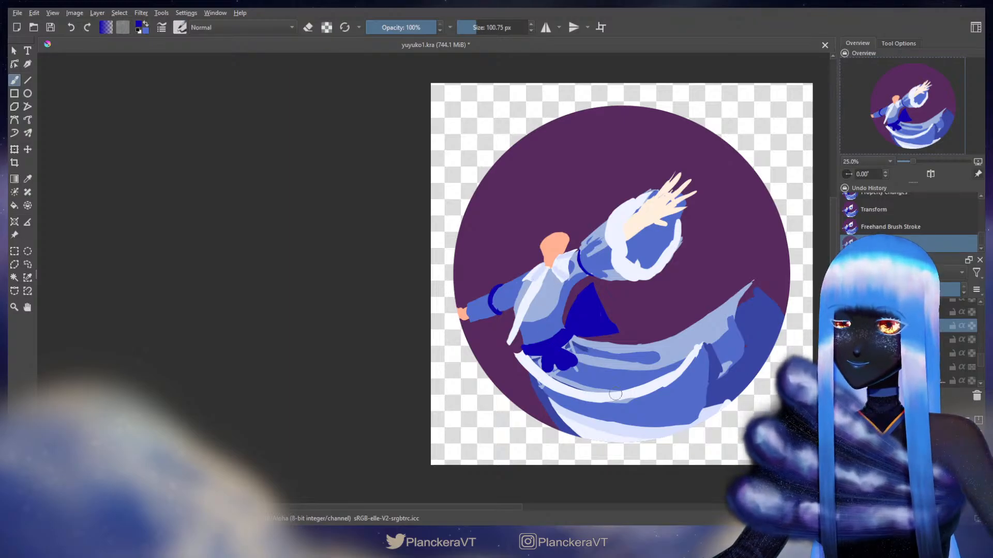
pyautogui.press(']')
pyautogui.press(']')
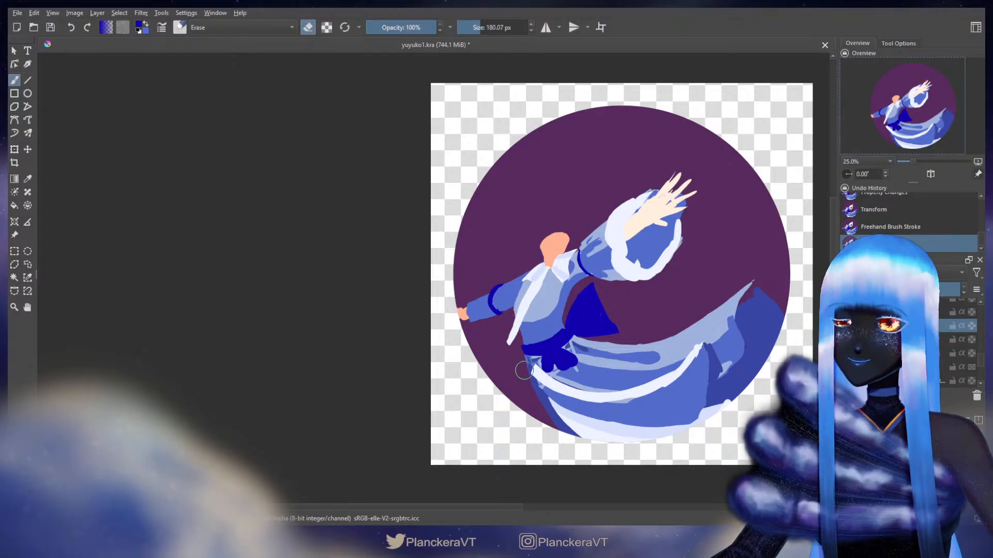
pyautogui.moveTo(533, 385); pyautogui.dragTo(568, 429)
# Repaint the upper end of the skirt's white trim below the bow in white with an 82.74 px brush
pyautogui.press('e')
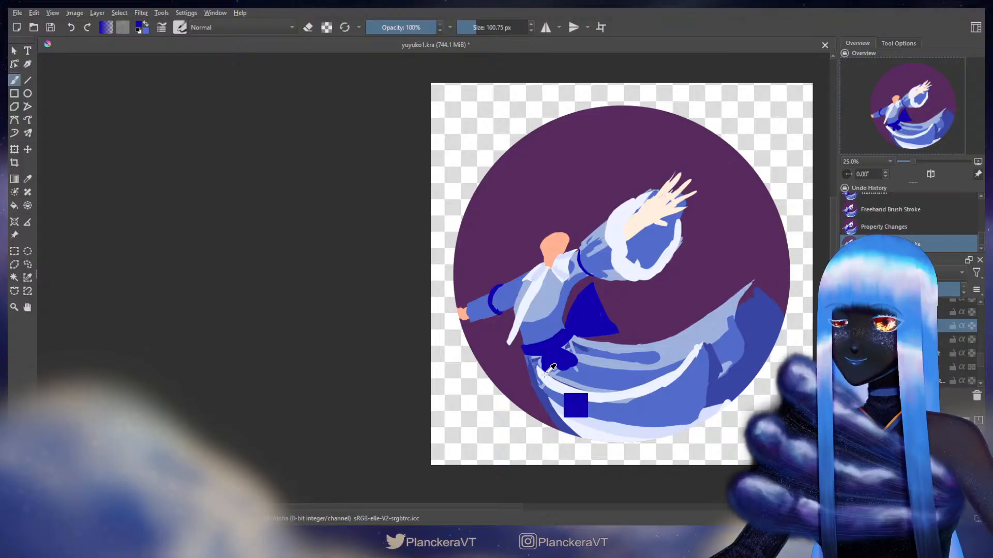
pyautogui.press('[')
pyautogui.press('[')
pyautogui.press('[')
pyautogui.press('[')
pyautogui.press('[')
pyautogui.press('[')
pyautogui.press('[')
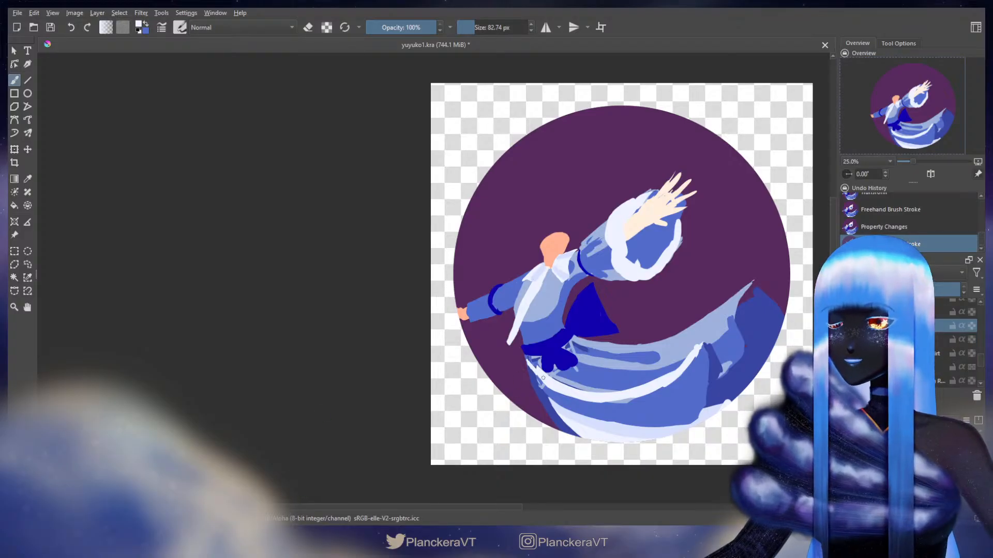
pyautogui.moveTo(543, 378); pyautogui.dragTo(531, 361)
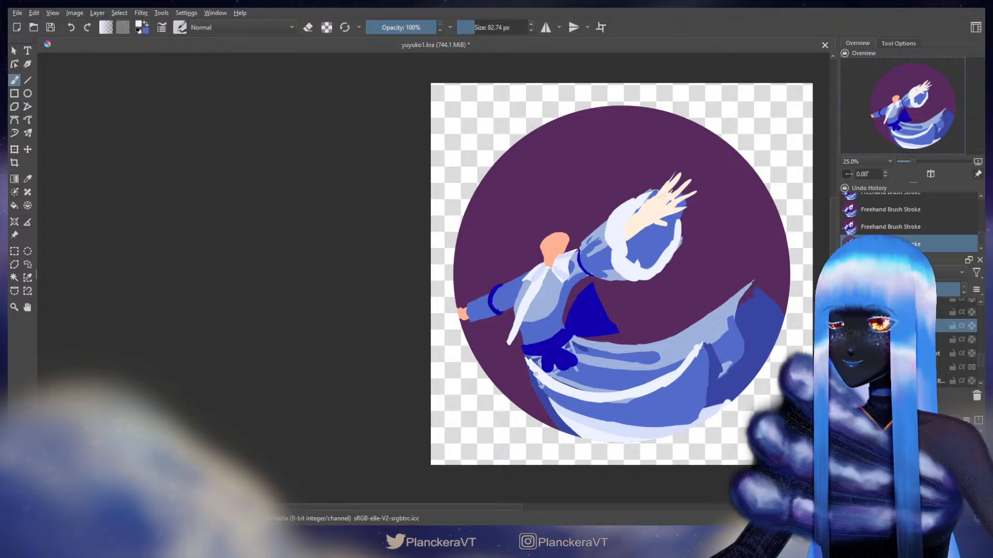
pyautogui.hotkey('ctrl', 'z')
pyautogui.moveTo(534, 372); pyautogui.dragTo(540, 380)
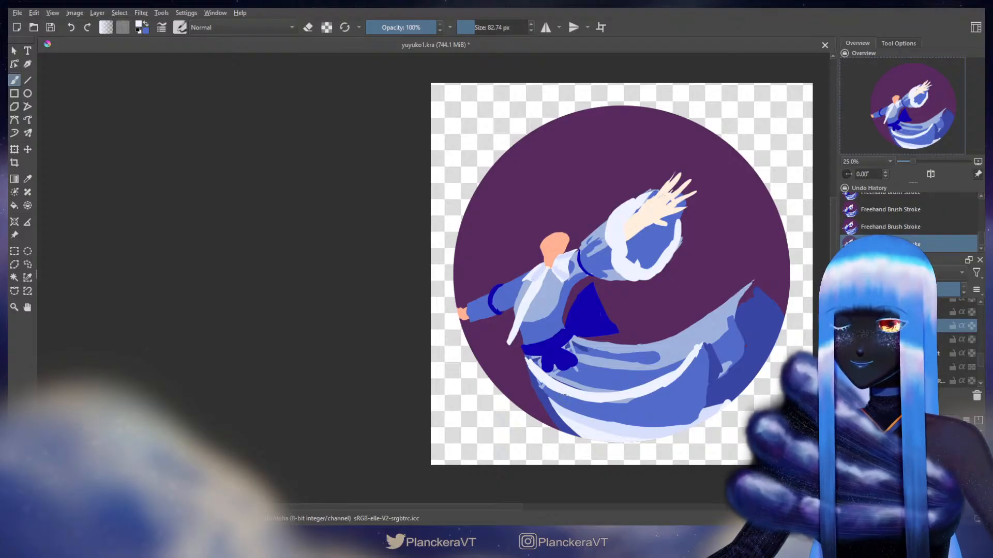
# Erase the white trim strip running down the chest with a 239.88 px eraser
pyautogui.press('e')
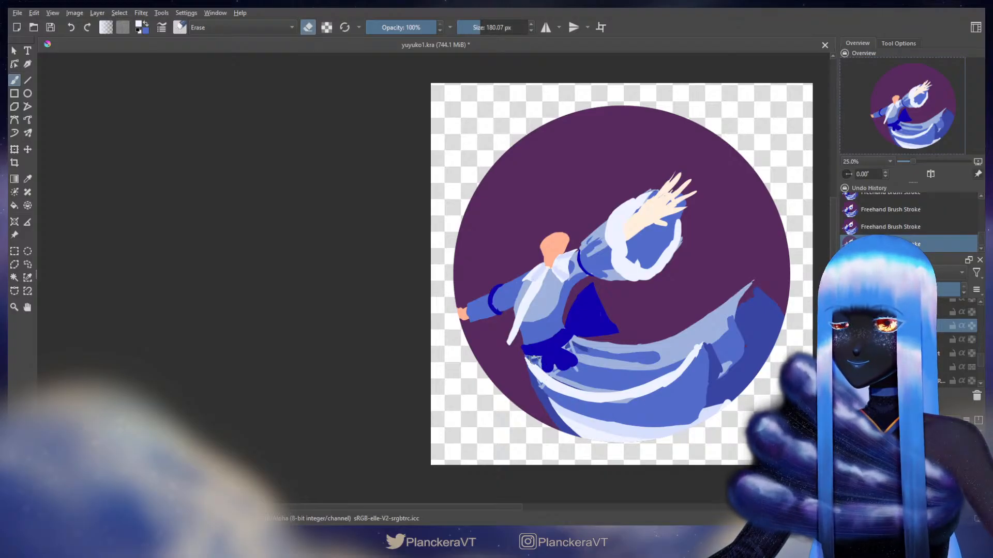
pyautogui.press('e')
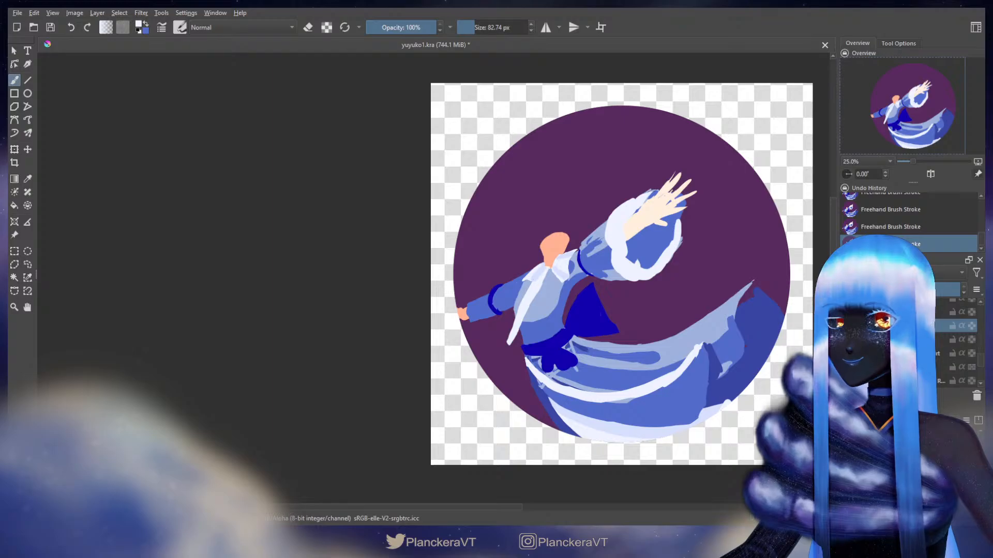
pyautogui.press('e')
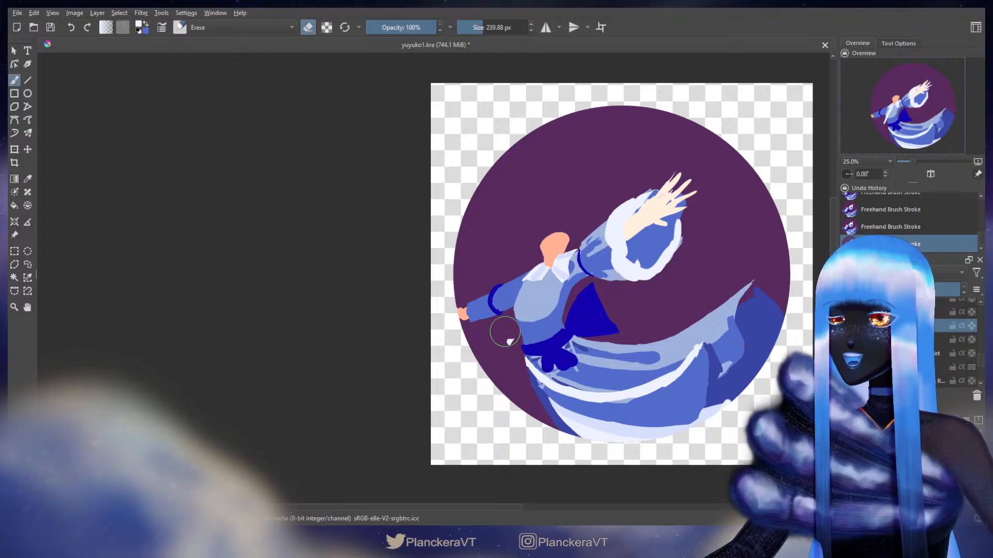
pyautogui.press('e')
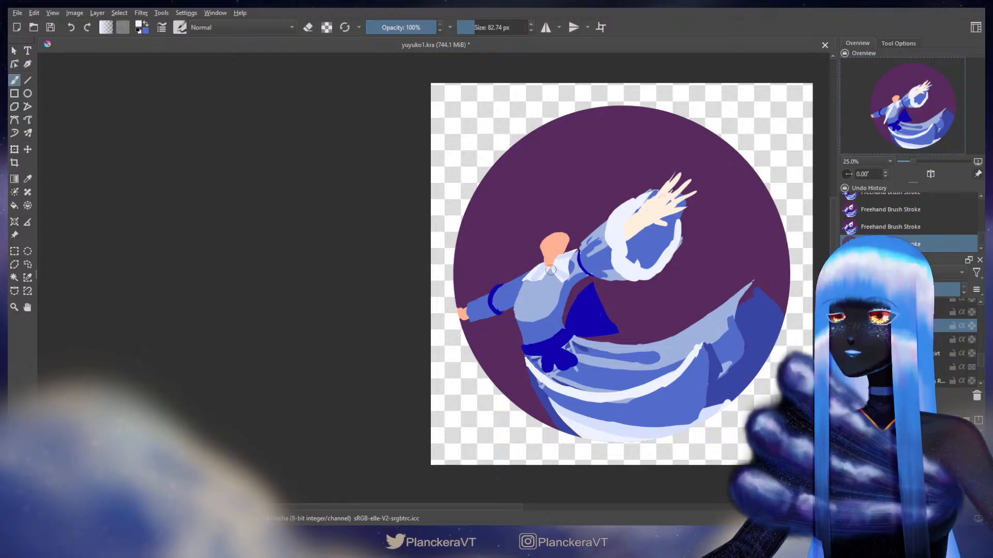
# Paint a new white trim strip from the collar down the chest to the bow with an 82.74 px brush
pyautogui.hotkey('ctrl', 'z')
pyautogui.hotkey('ctrl', 'shift', 'z')
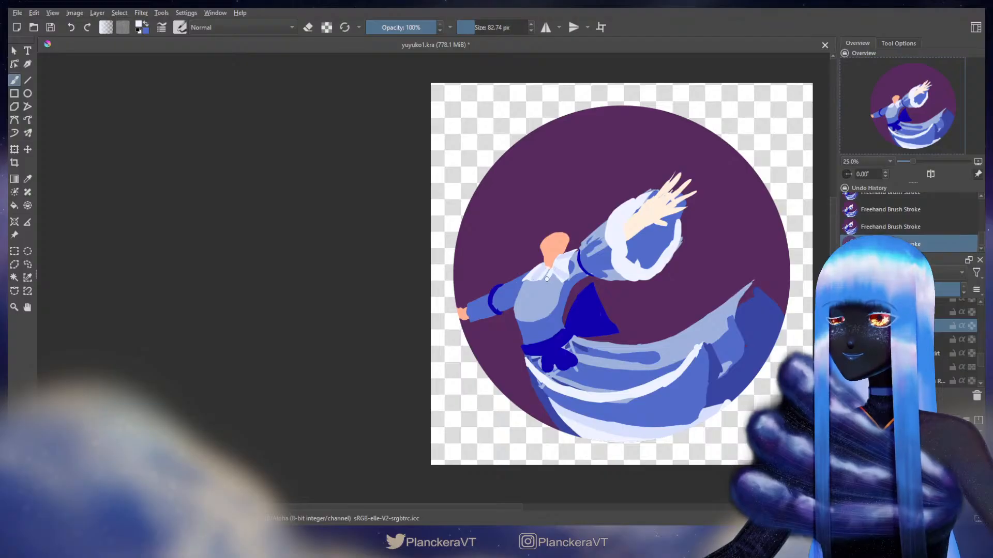
pyautogui.hotkey('ctrl', 'z')
pyautogui.hotkey('ctrl', 'shift', 'z')
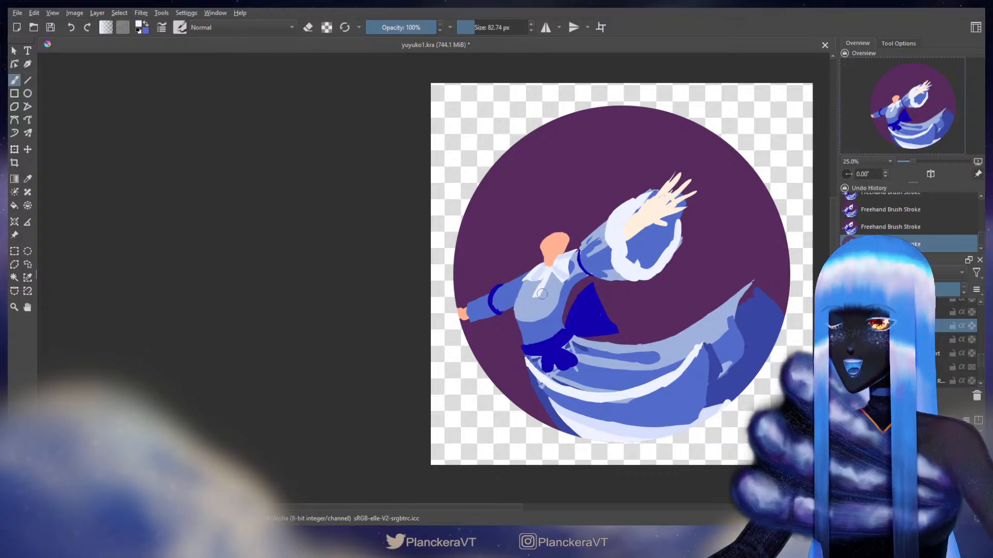
pyautogui.moveTo(534, 301); pyautogui.dragTo(530, 307)
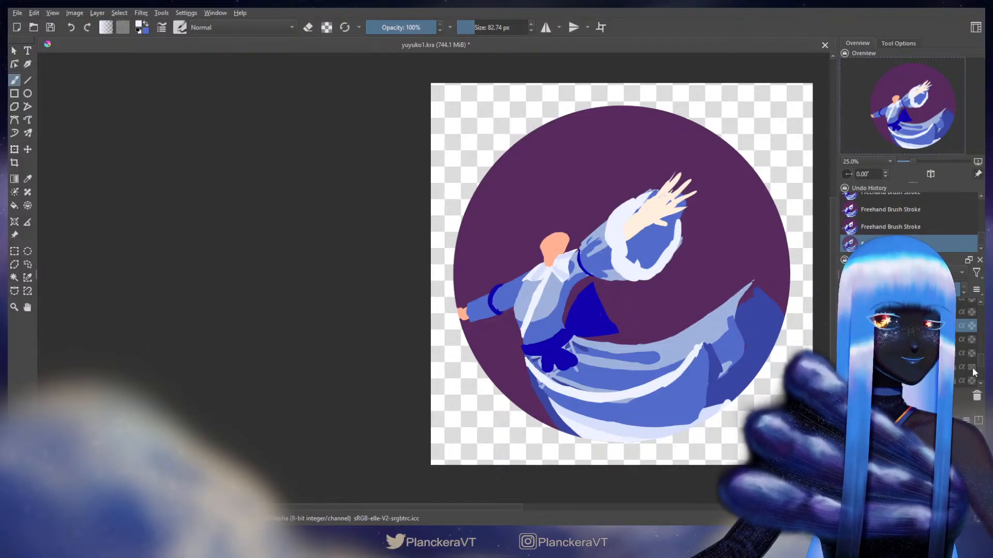
pyautogui.moveTo(982, 360); pyautogui.dragTo(983, 360)
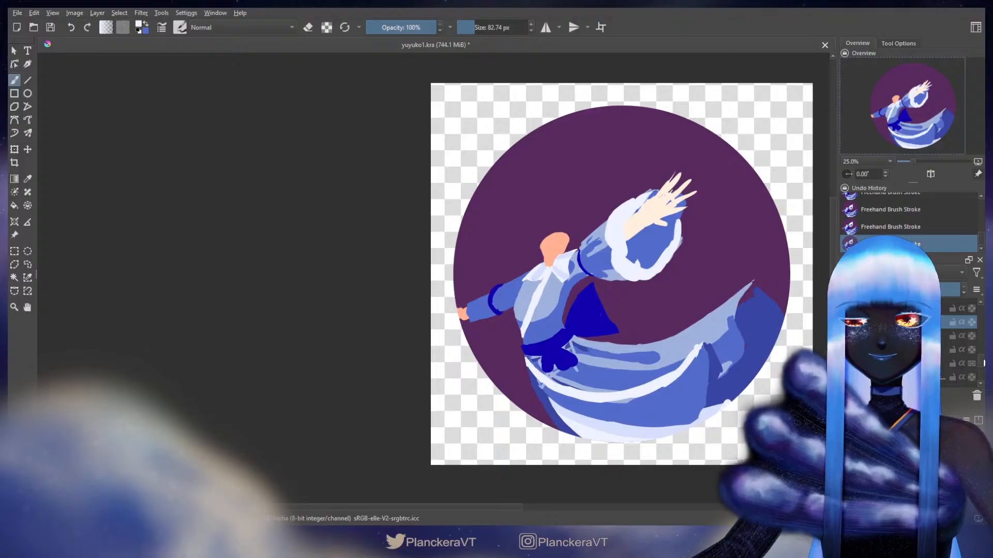
# Make the cherry blossom frame and the character's head layers visible over the painted body
pyautogui.moveTo(984, 363); pyautogui.dragTo(984, 312)
pyautogui.click(846, 319)
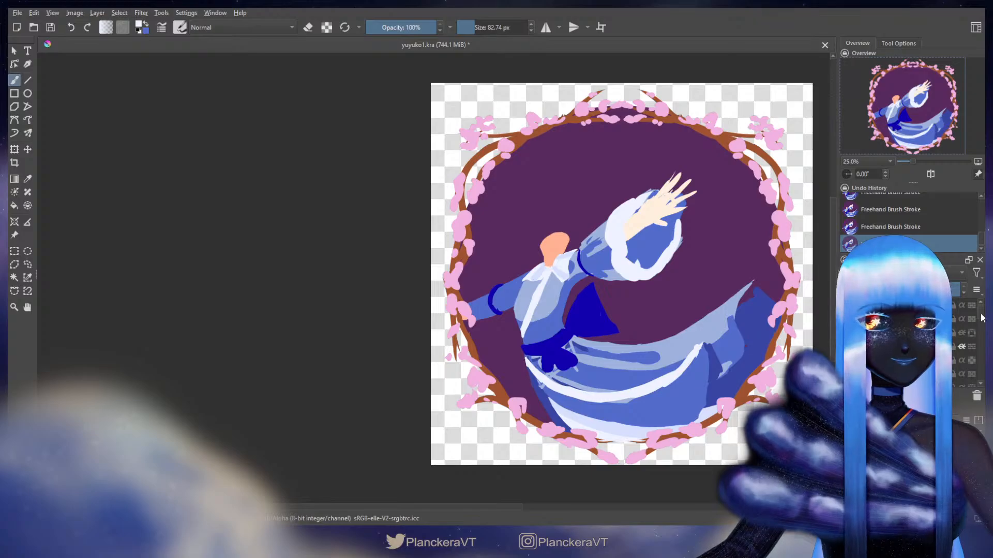
pyautogui.moveTo(983, 318); pyautogui.dragTo(981, 337)
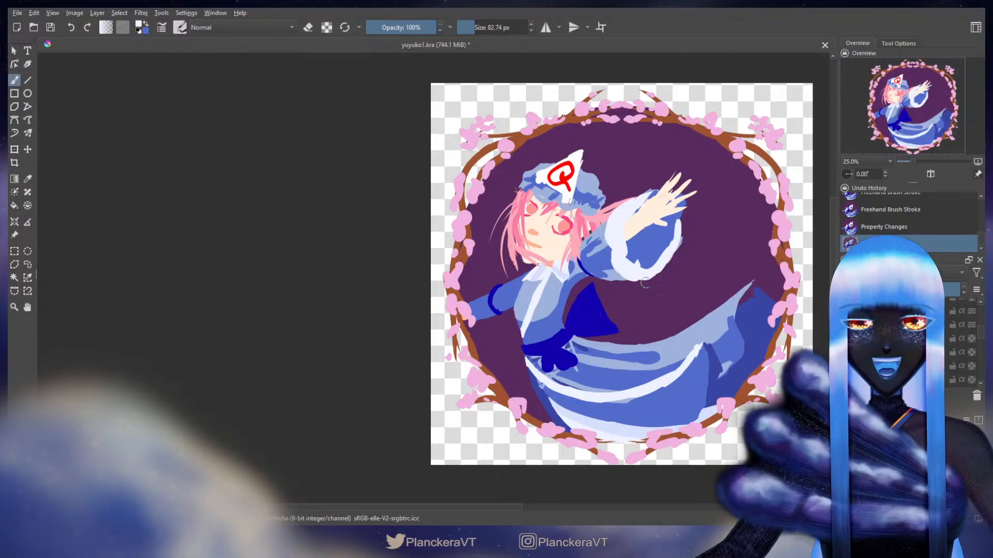
pyautogui.moveTo(669, 290); pyautogui.dragTo(687, 364)
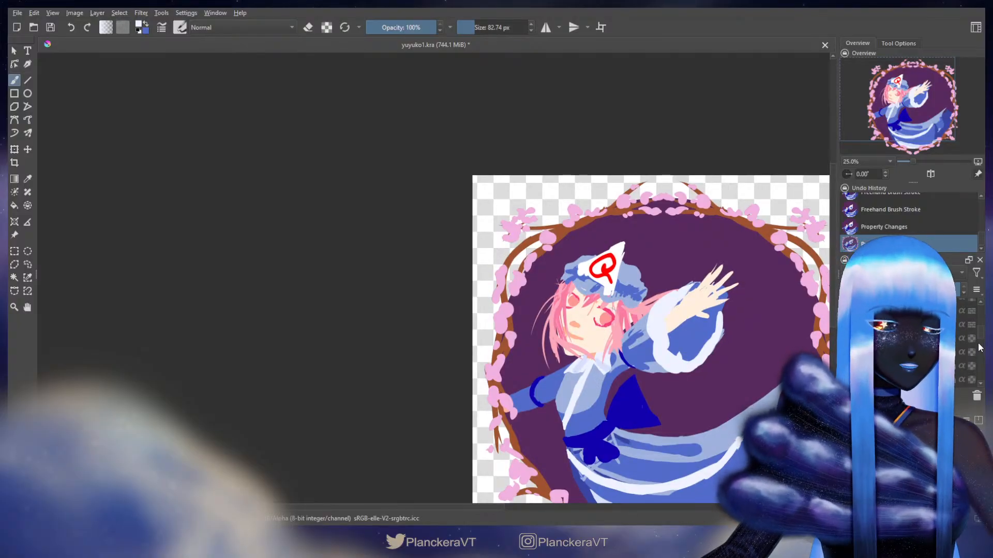
# Scale the head and hat group down and reposition it so the chin rests over the dress collar
pyautogui.click(972, 311)
pyautogui.hotkey('ctrl', 't')
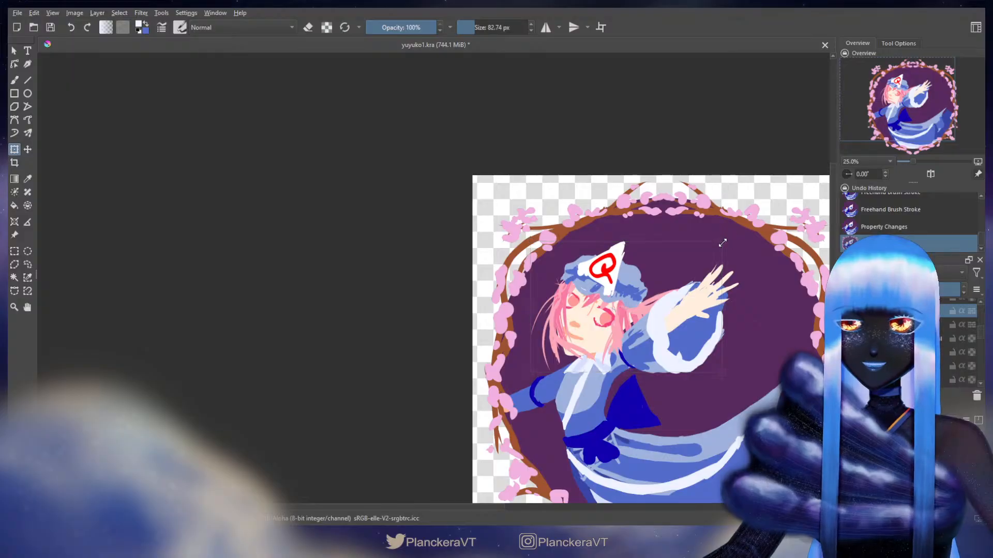
pyautogui.moveTo(723, 242); pyautogui.dragTo(680, 270)
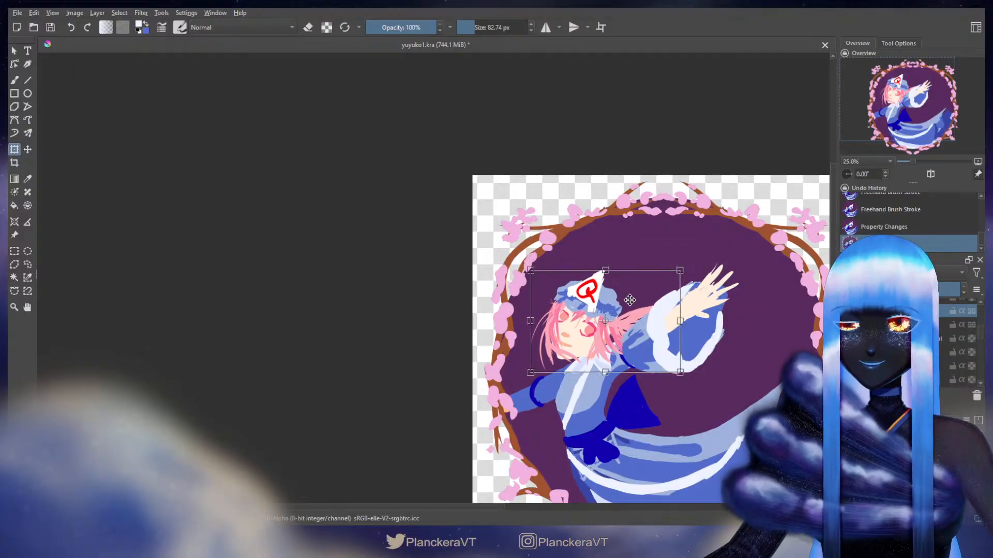
pyautogui.moveTo(630, 300); pyautogui.dragTo(641, 293)
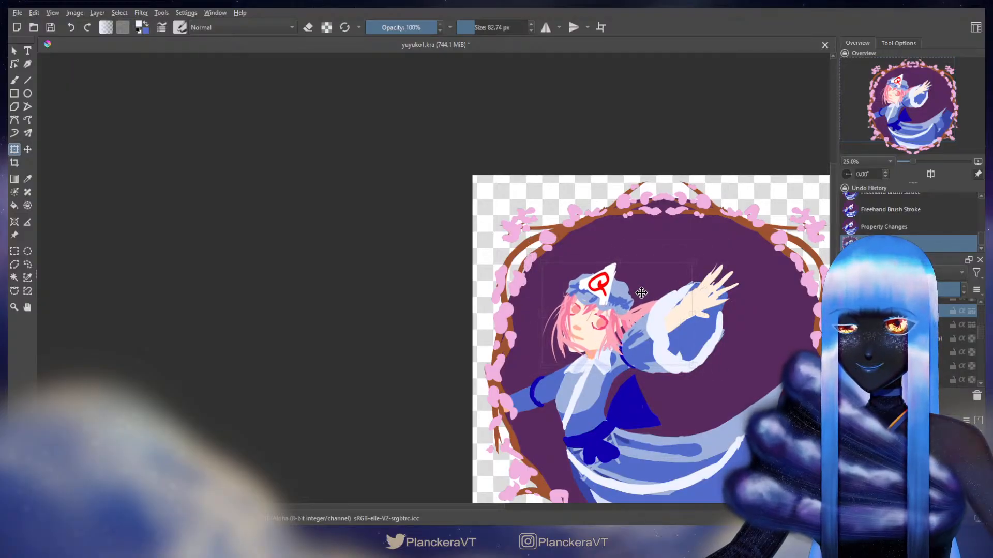
pyautogui.moveTo(693, 260); pyautogui.dragTo(594, 261)
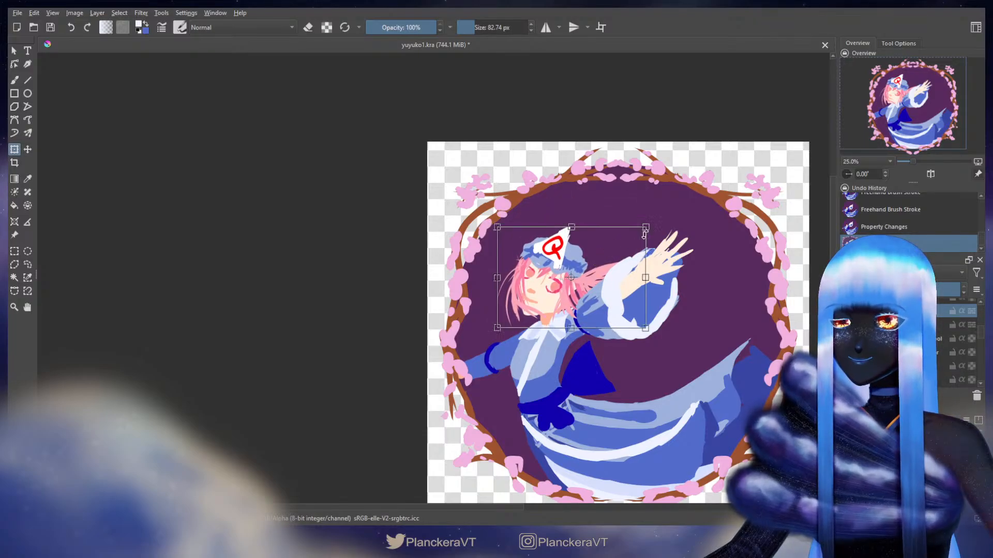
pyautogui.moveTo(646, 227); pyautogui.dragTo(652, 222)
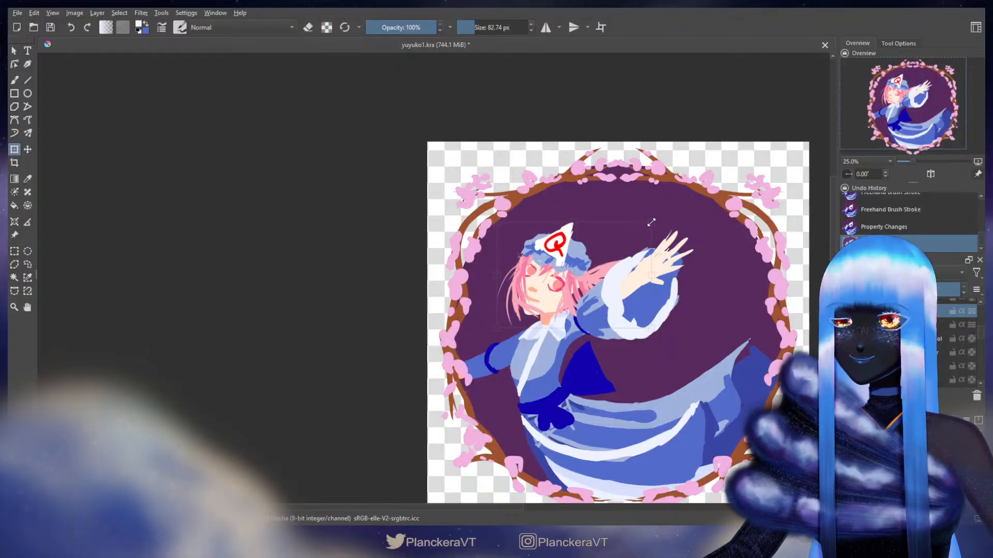
pyautogui.moveTo(651, 222); pyautogui.dragTo(651, 222)
pyautogui.press('Return')
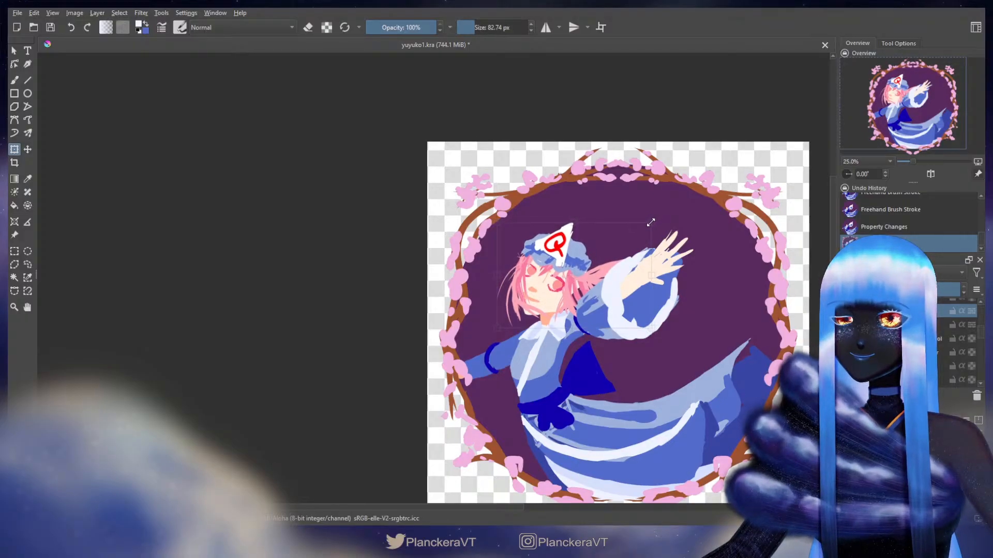
pyautogui.press('b')
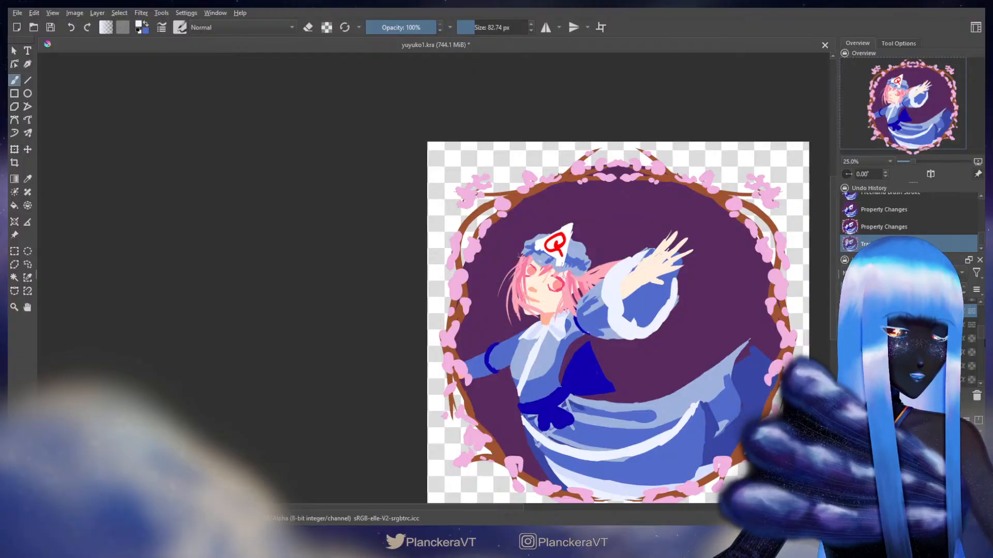
# Fine-tune the body and the large bow loop below the head with small free transforms
pyautogui.moveTo(981, 342); pyautogui.dragTo(982, 355)
pyautogui.click(926, 343)
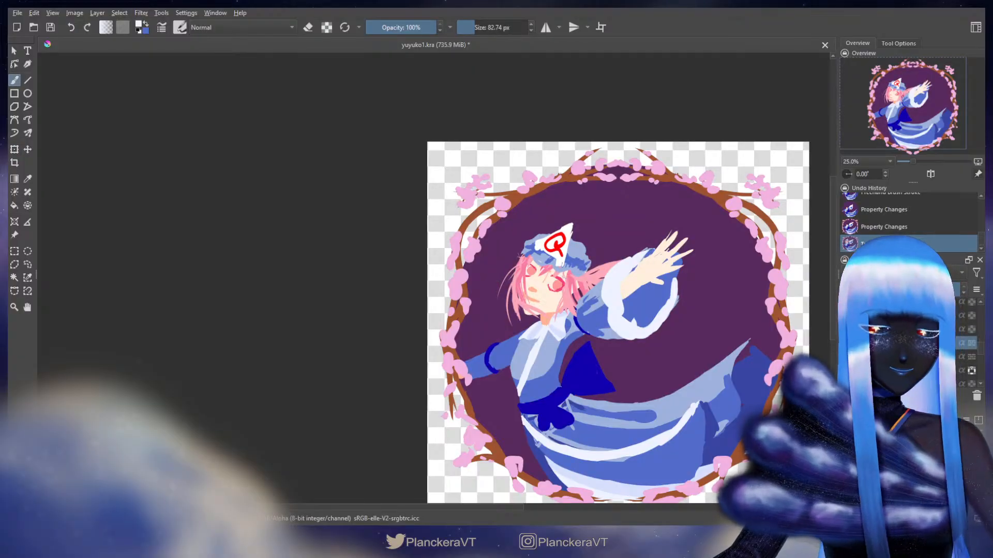
pyautogui.hotkey('ctrl', 't')
pyautogui.press('b')
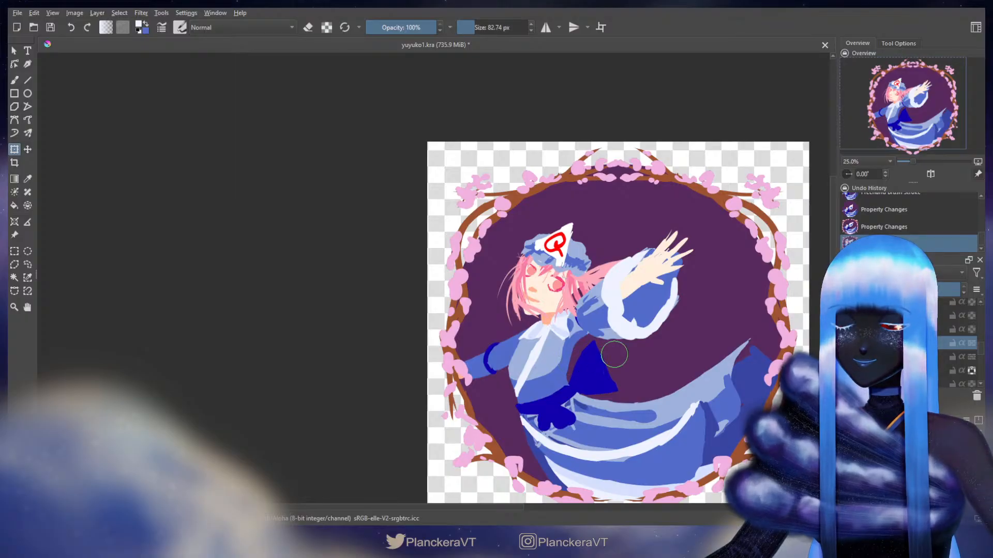
pyautogui.press('b')
pyautogui.moveTo(613, 354); pyautogui.dragTo(610, 340)
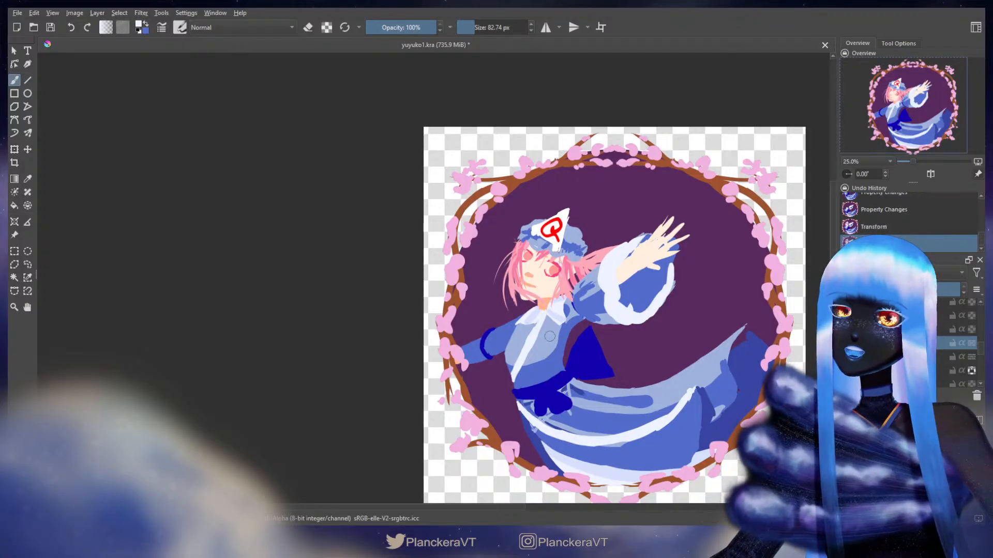
pyautogui.hotkey('ctrl', 't')
pyautogui.press('b')
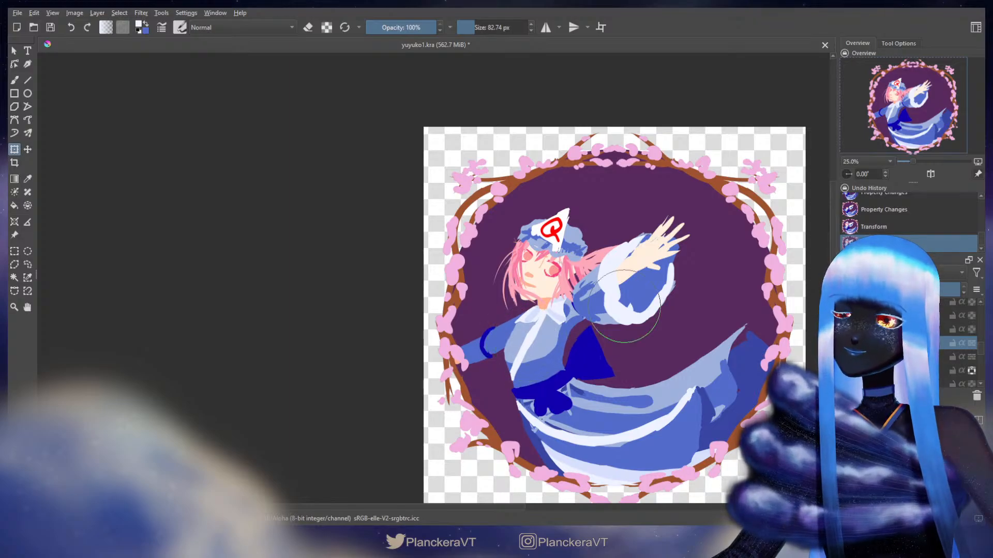
pyautogui.press('b')
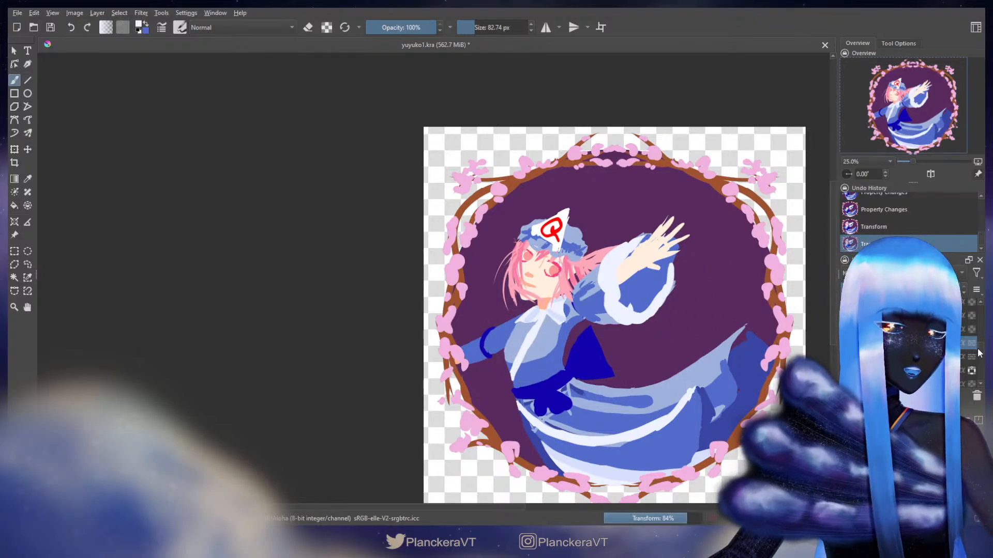
# Move the waist bow's front knot and sash slightly upward over the bottom of the torso
pyautogui.scroll(-1, 979, 354)
pyautogui.press('t')
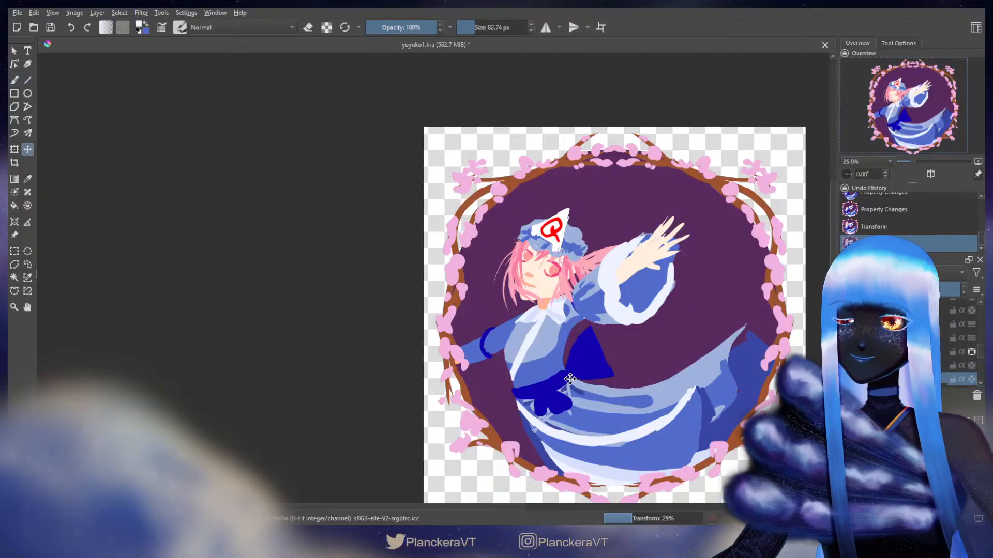
pyautogui.moveTo(546, 393); pyautogui.dragTo(546, 384)
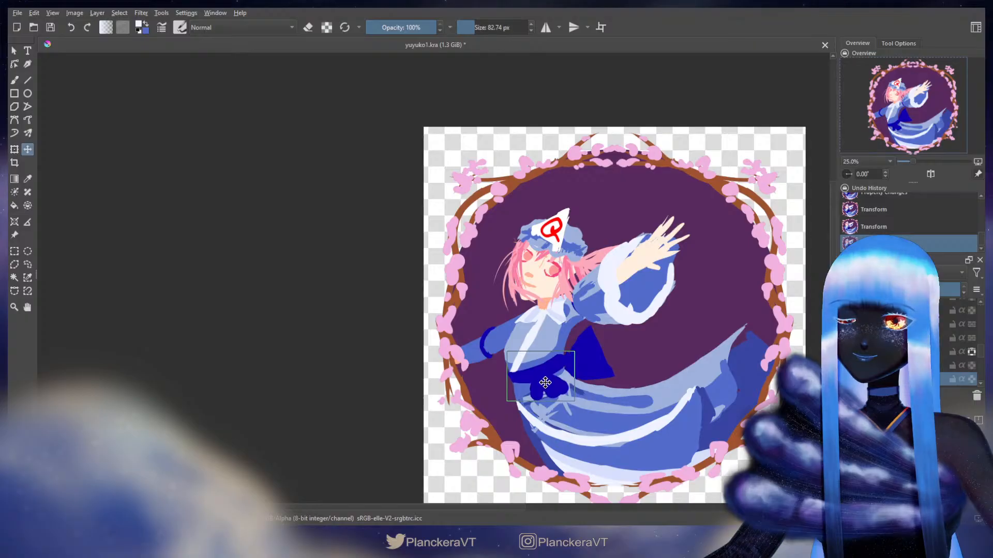
pyautogui.press('b')
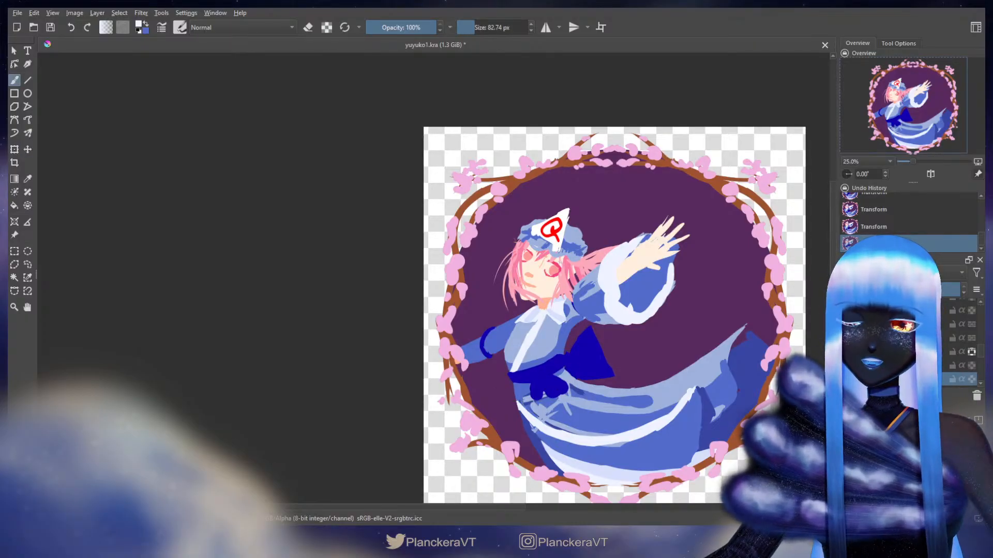
pyautogui.press('t')
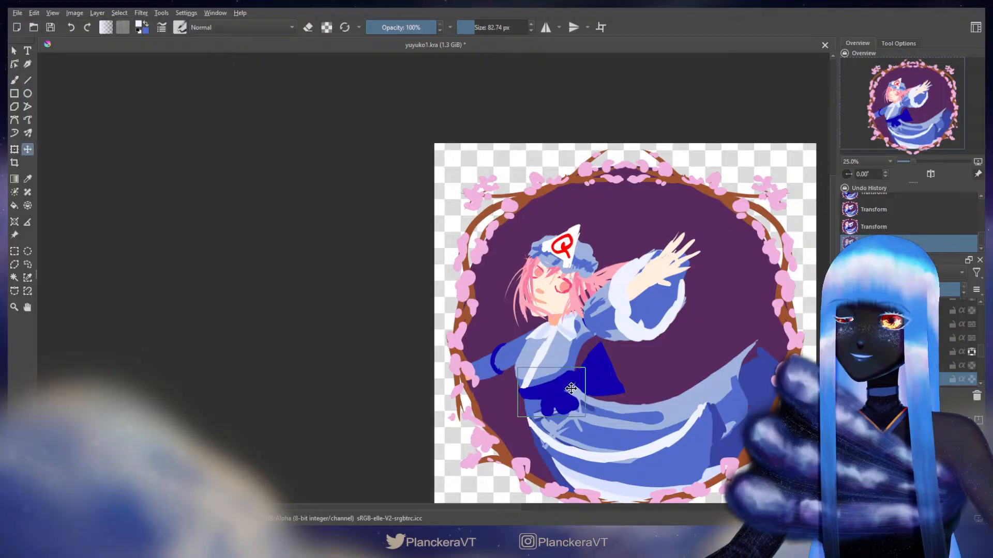
pyautogui.moveTo(571, 388); pyautogui.dragTo(572, 385)
pyautogui.press('b')
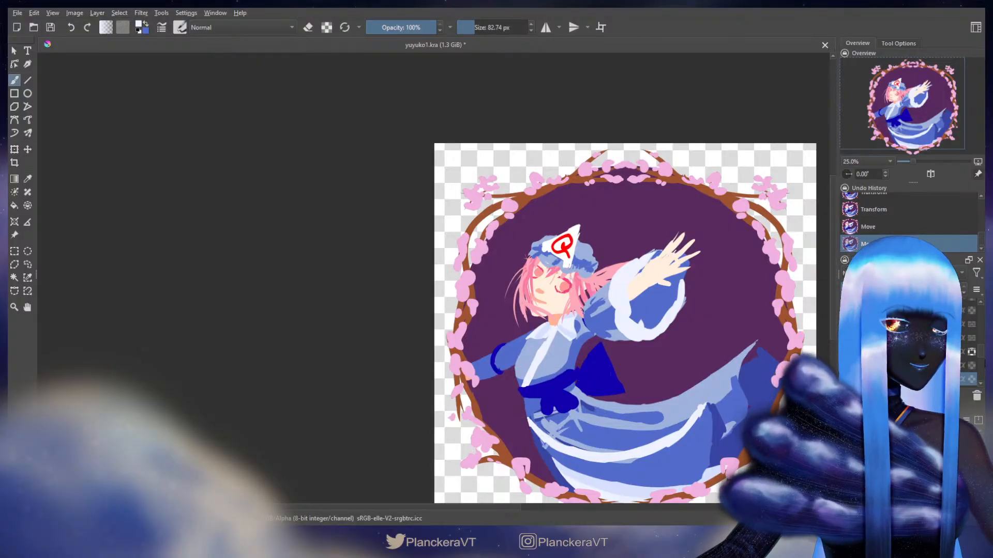
# Reselect the head and hat group and scale it down very slightly from its upper right corner
pyautogui.moveTo(980, 354); pyautogui.dragTo(980, 332)
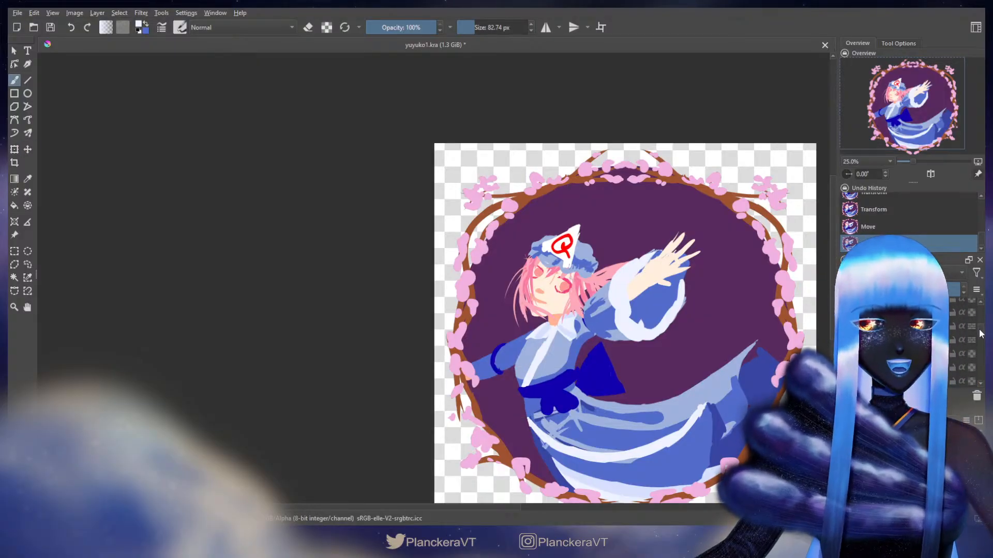
pyautogui.click(920, 340)
pyautogui.click(940, 326)
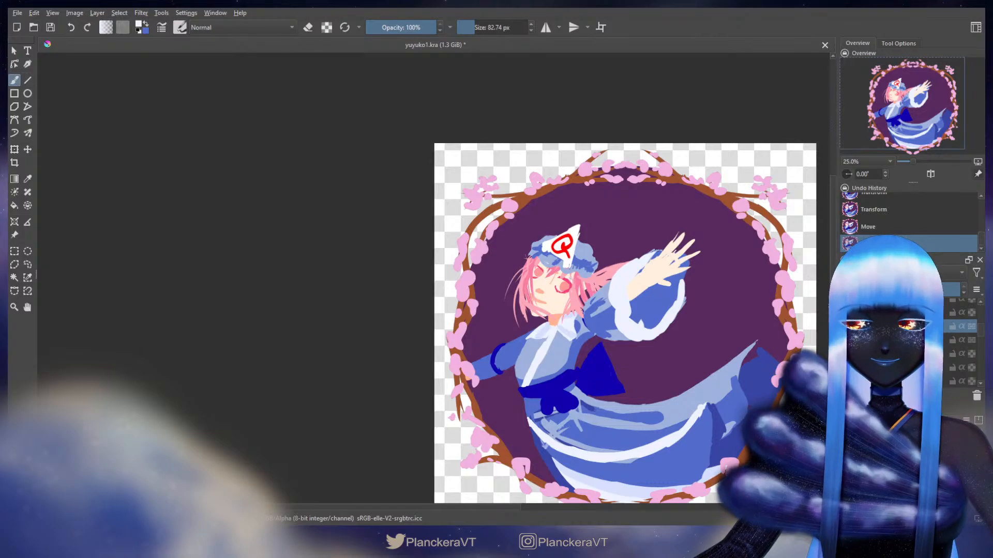
pyautogui.hotkey('ctrl', 't')
pyautogui.moveTo(659, 224); pyautogui.dragTo(657, 226)
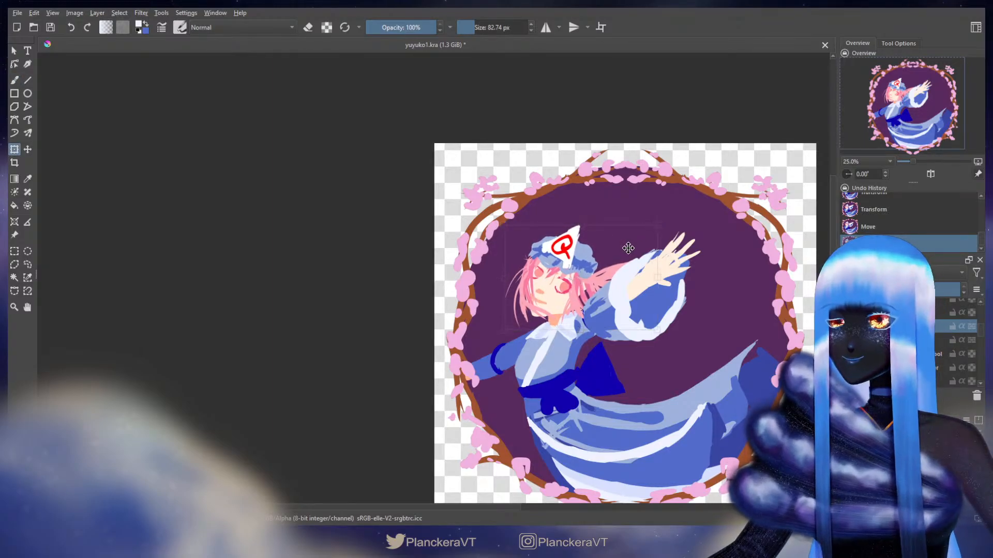
pyautogui.press('b')
pyautogui.moveTo(671, 361); pyautogui.dragTo(674, 307)
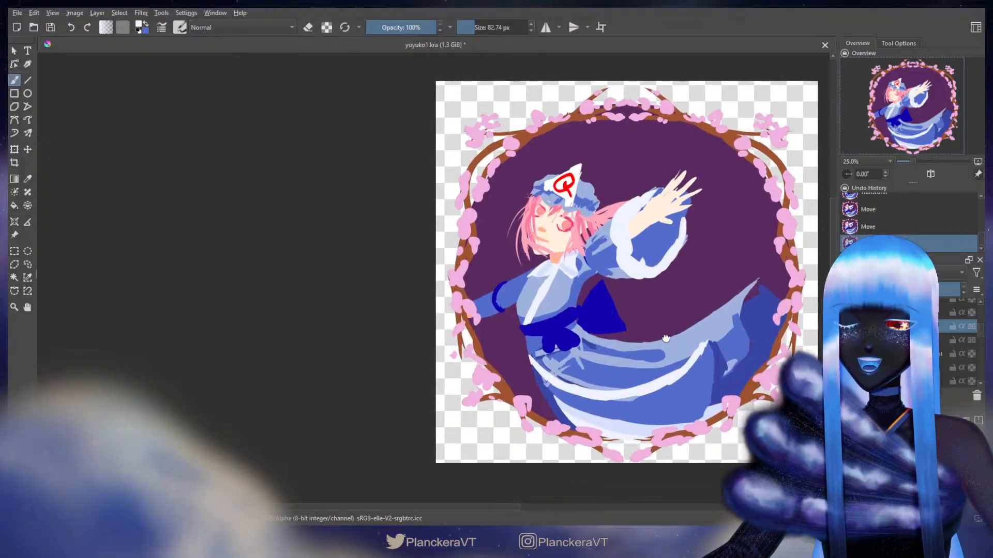
# Move the large bow loop behind the waist slightly up and left, closer to the torso
pyautogui.scroll(-1, 972, 348)
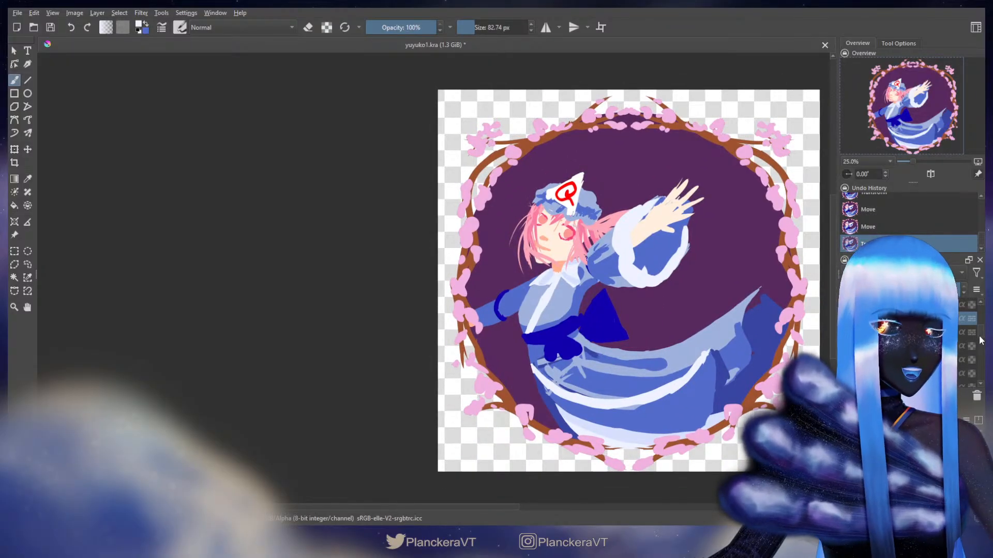
pyautogui.scroll(-3, 979, 361)
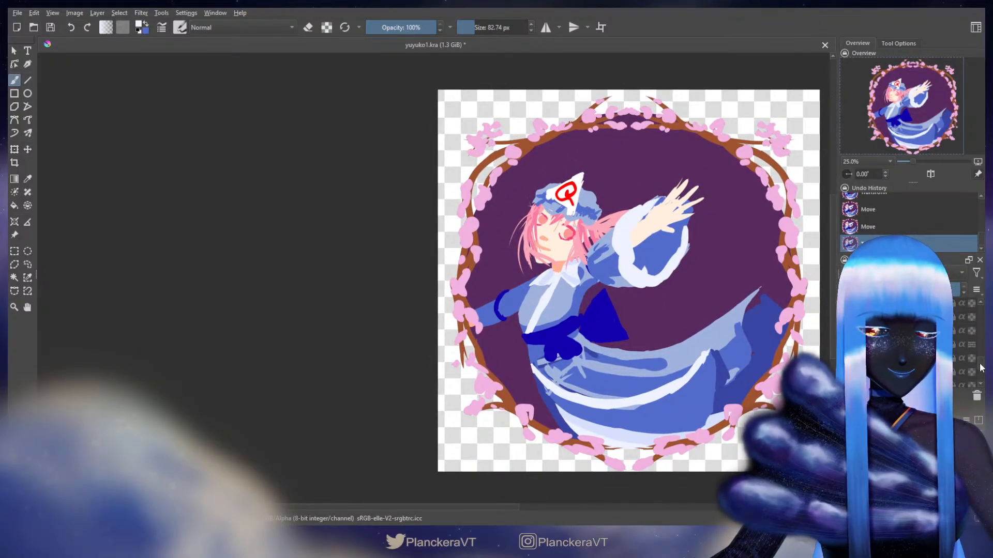
pyautogui.click(910, 365)
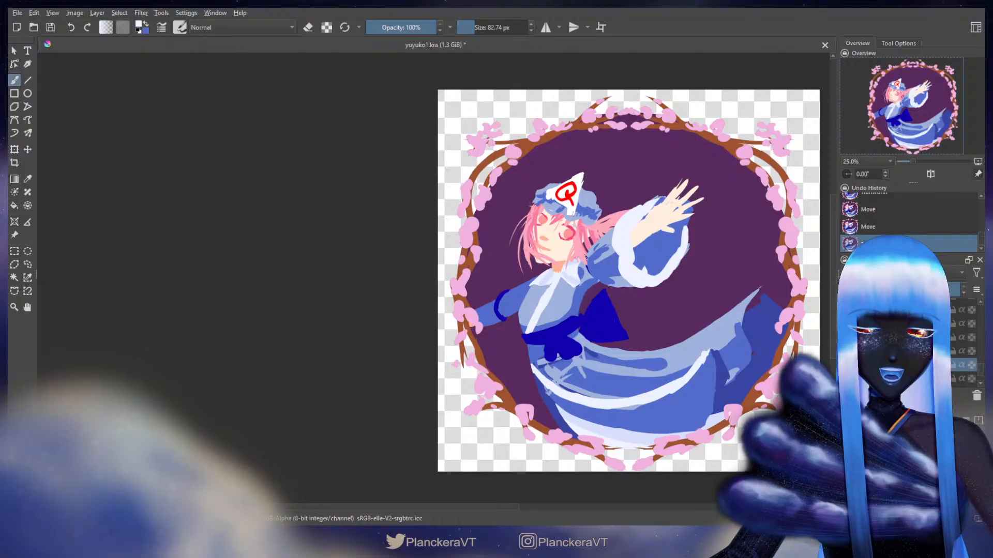
pyautogui.press('t')
pyautogui.moveTo(647, 312)
pyautogui.mouseDown()
pyautogui.moveTo(639, 298)
pyautogui.moveTo(645, 314)
pyautogui.mouseUp()
pyautogui.press('b')
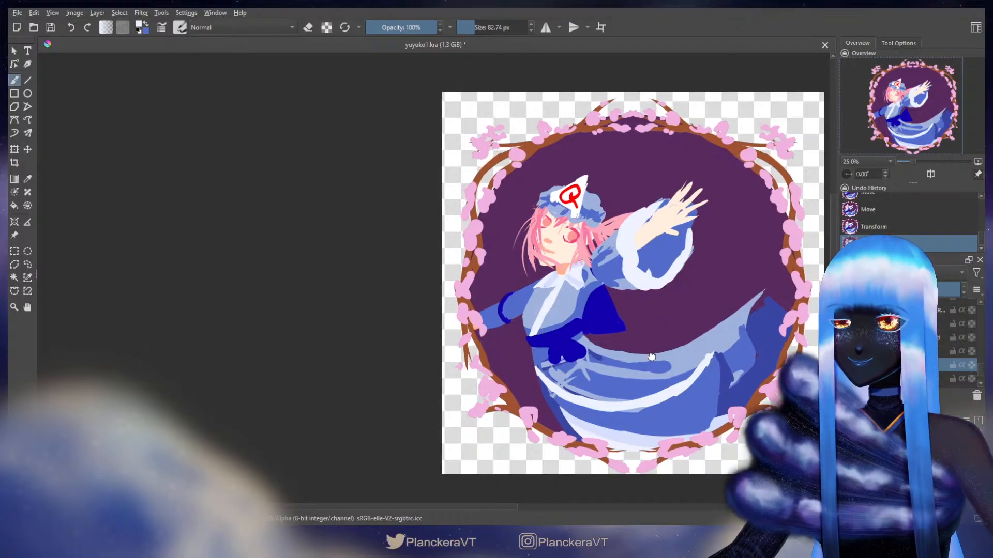
pyautogui.moveTo(639, 352)
pyautogui.mouseDown()
pyautogui.moveTo(677, 366)
pyautogui.moveTo(684, 358)
pyautogui.mouseUp()
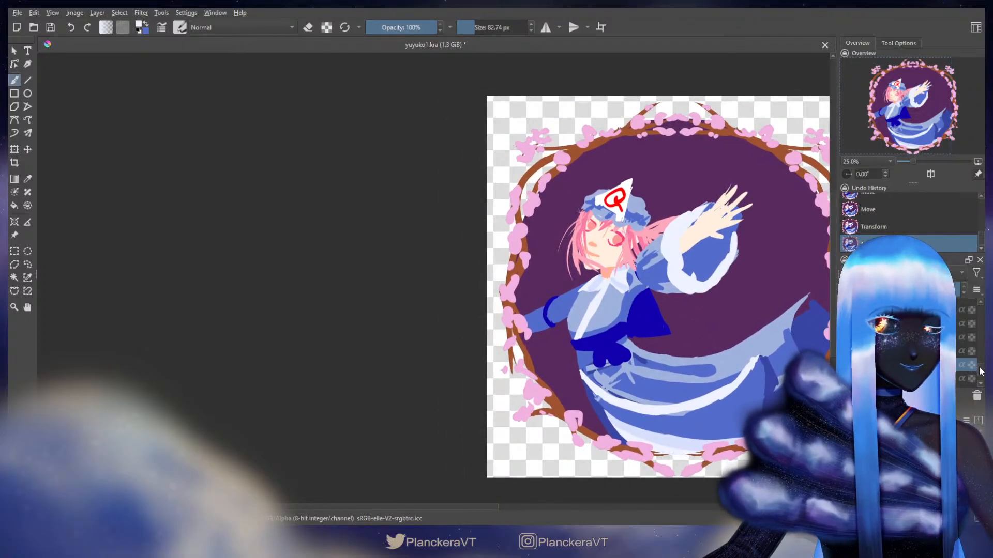
# Transform the dress torso layer to extend its left waist edge out to the end of the sash
pyautogui.moveTo(983, 373); pyautogui.dragTo(983, 360)
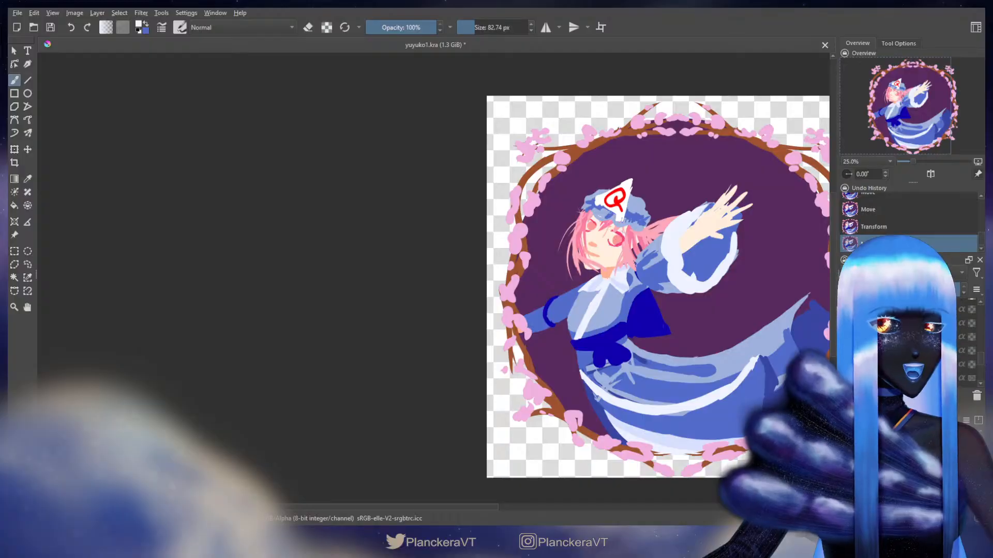
pyautogui.click(912, 337)
pyautogui.hotkey('ctrl', 't')
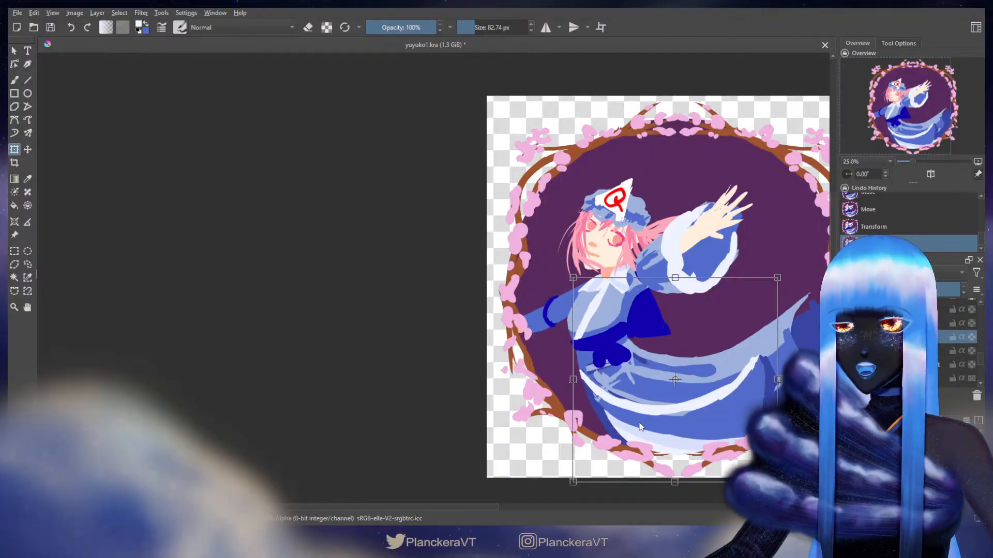
pyautogui.press('Escape')
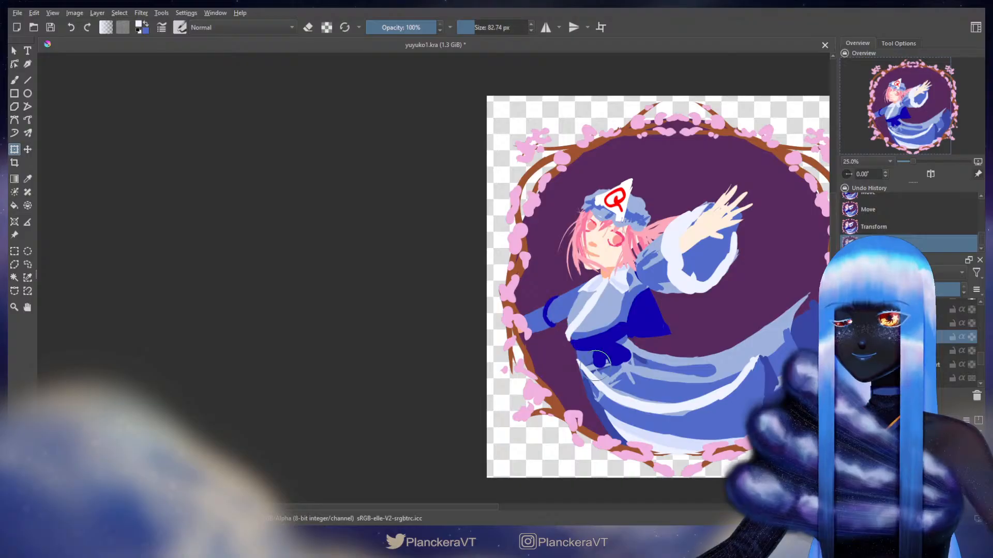
# Erase the excess along the torso's left edge beside the sash with a 239.88 px eraser
pyautogui.press('b')
pyautogui.press('e')
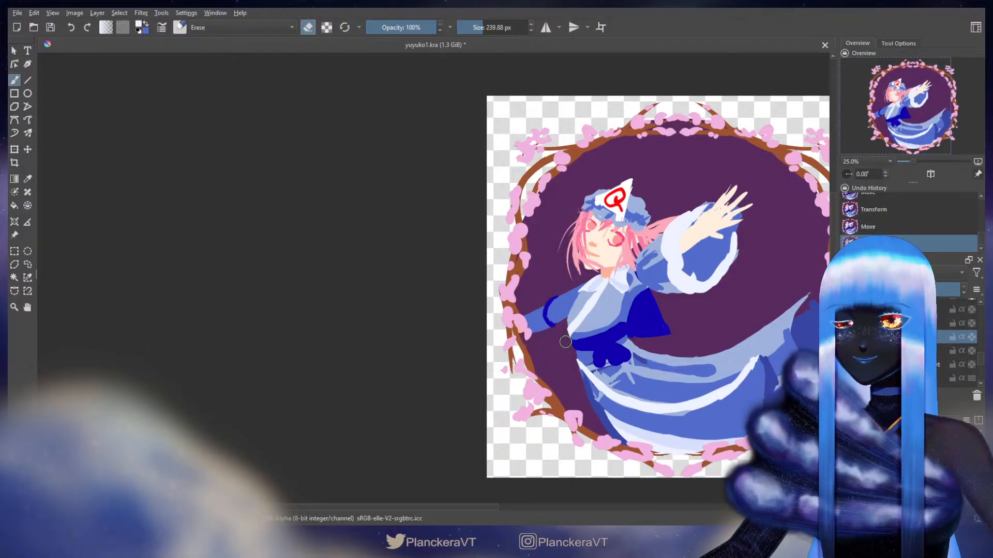
pyautogui.moveTo(561, 329); pyautogui.dragTo(573, 373)
pyautogui.press('e')
pyautogui.hotkey('ctrl', 't')
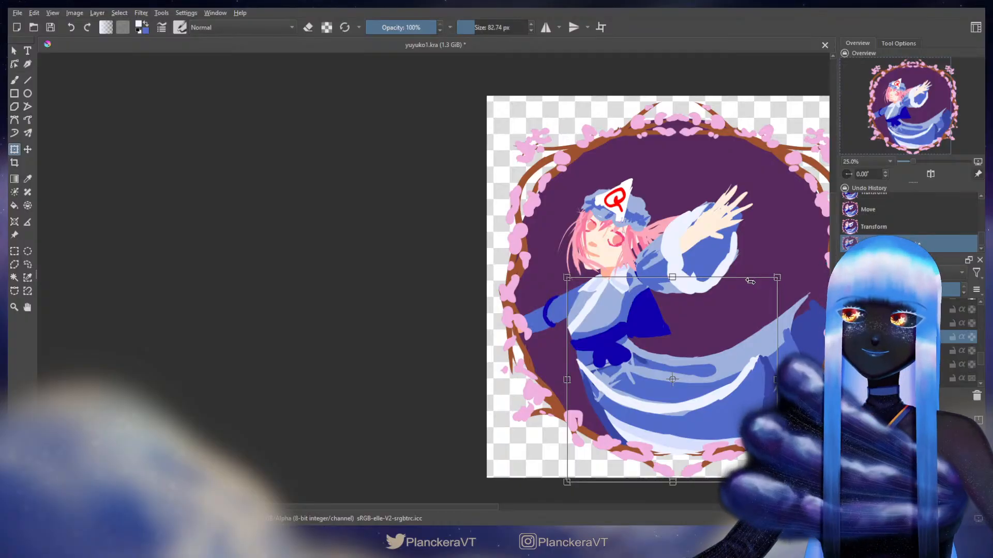
pyautogui.press('b')
pyautogui.moveTo(737, 331)
pyautogui.mouseDown()
pyautogui.moveTo(681, 301)
pyautogui.moveTo(650, 326)
pyautogui.mouseUp()
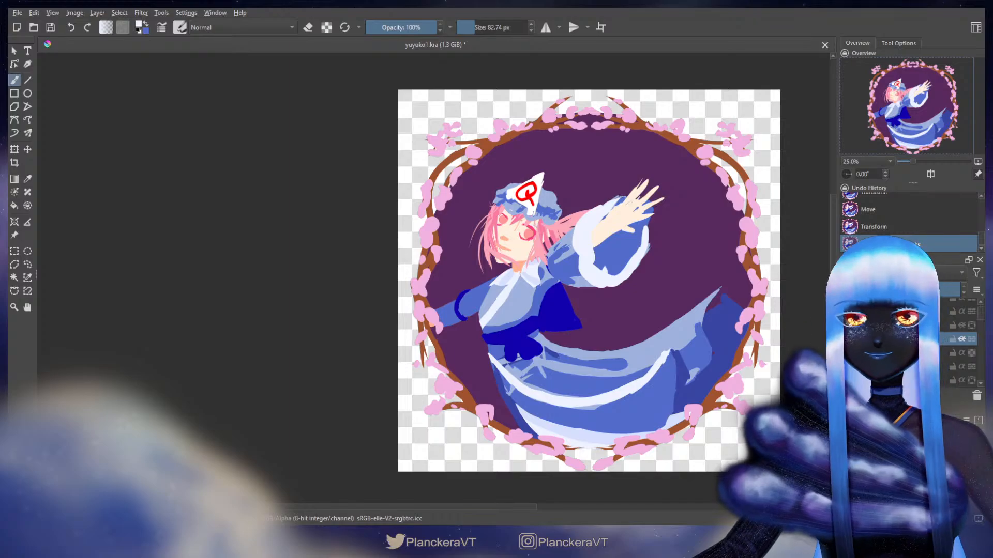
# Enlarge the whole figure slightly, reposition it inside the blossom frame and tilt it slightly counterclockwise
pyautogui.hotkey('ctrl', 't')
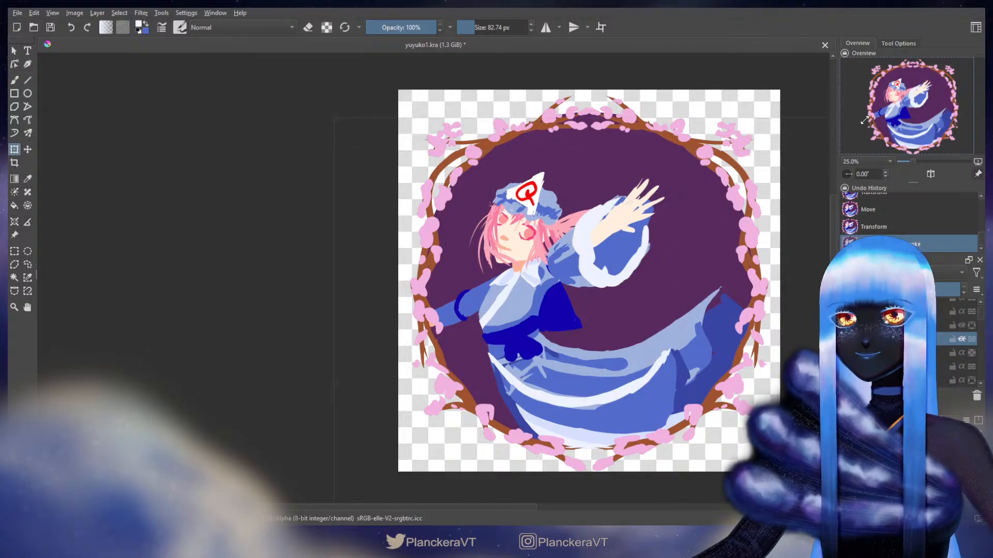
pyautogui.moveTo(825, 149); pyautogui.dragTo(889, 96)
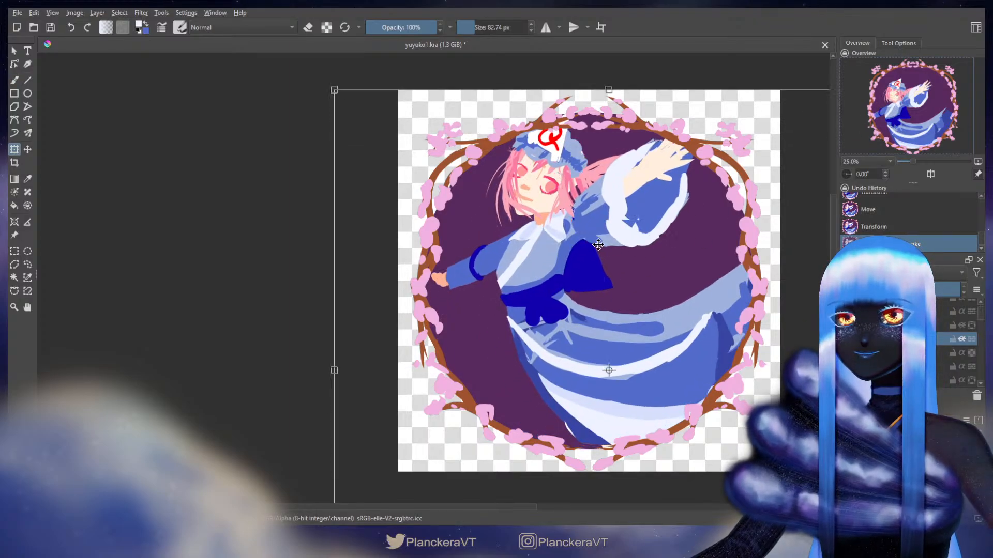
pyautogui.moveTo(590, 238); pyautogui.dragTo(561, 270)
pyautogui.press('Return')
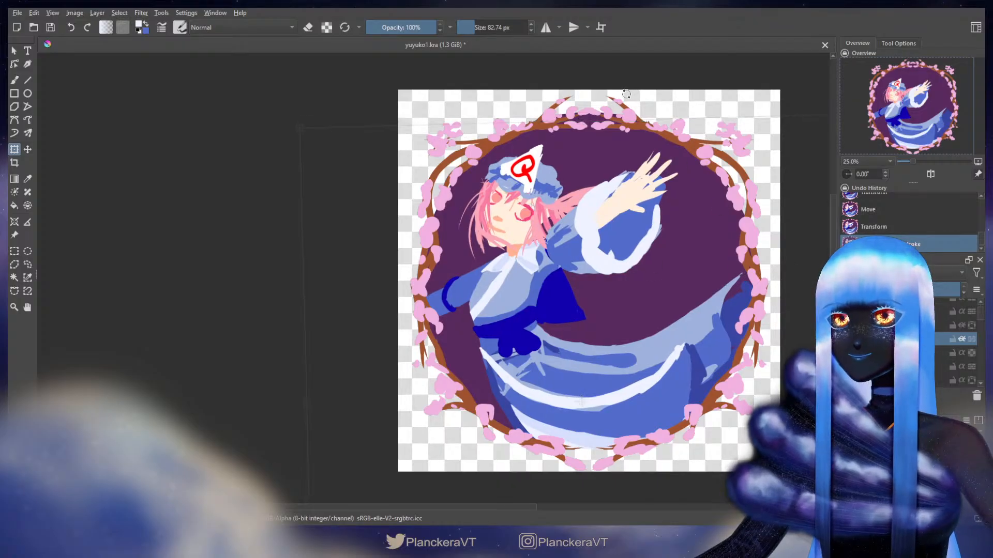
pyautogui.moveTo(623, 95); pyautogui.dragTo(620, 95)
pyautogui.press('Return')
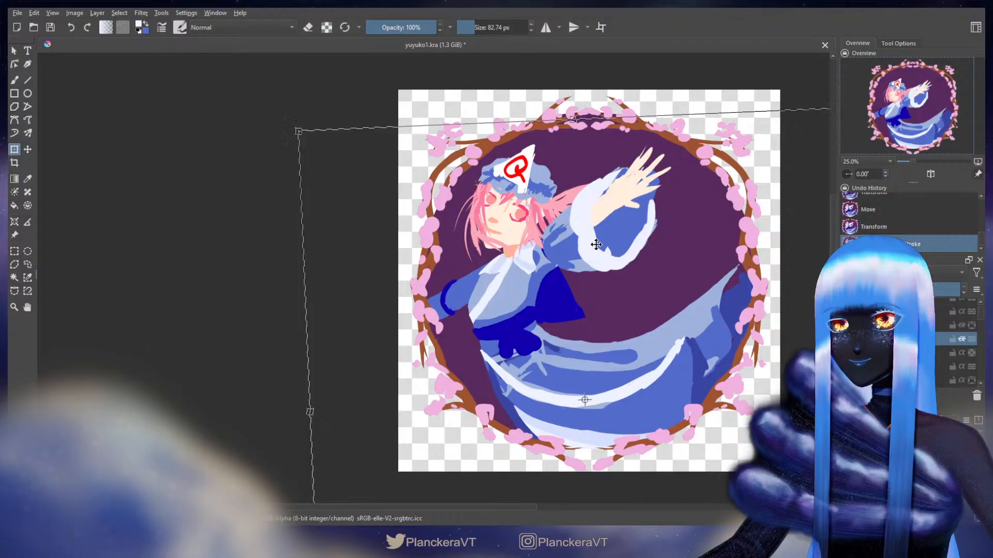
pyautogui.press('b')
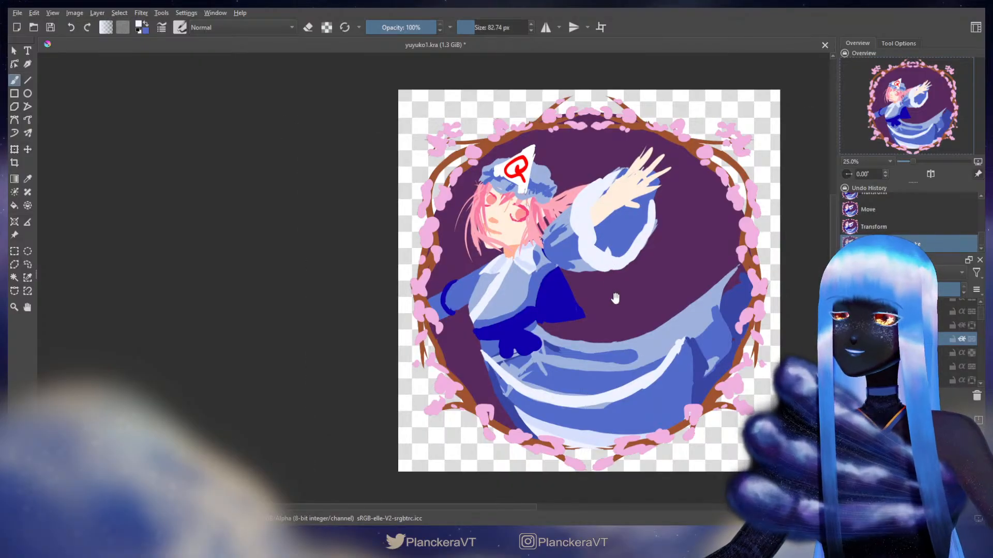
pyautogui.moveTo(616, 298); pyautogui.dragTo(620, 302)
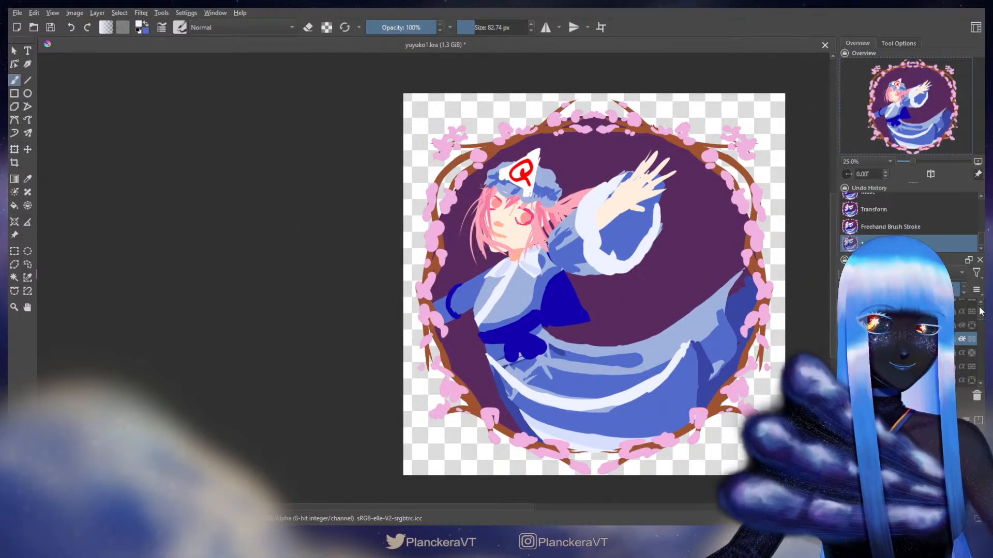
# Transform the dark blue waist sash layer to nudge it slightly upward on the torso
pyautogui.moveTo(981, 312); pyautogui.dragTo(984, 360)
pyautogui.hotkey('ctrl', 't')
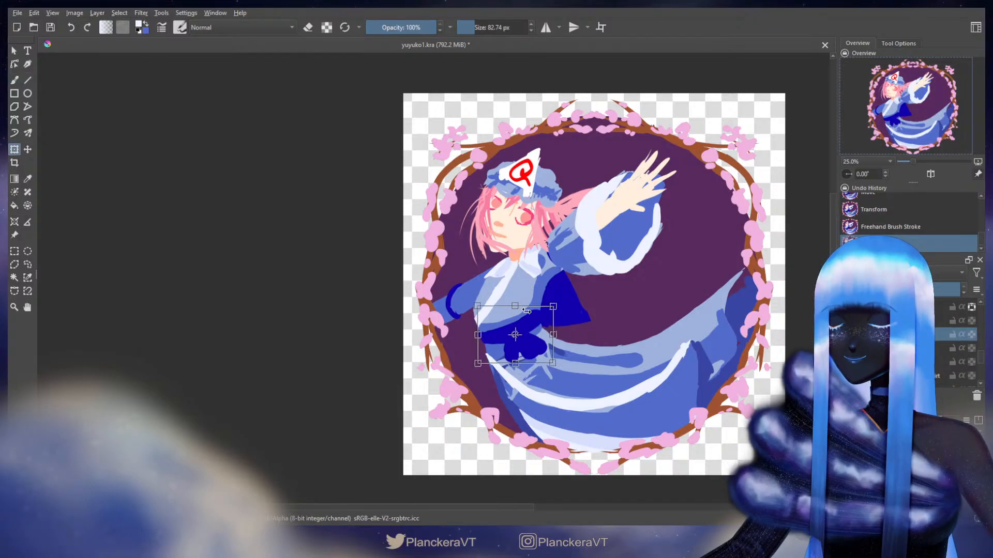
pyautogui.click(564, 357)
pyautogui.moveTo(507, 336)
pyautogui.mouseDown()
pyautogui.moveTo(515, 313)
pyautogui.moveTo(501, 313)
pyautogui.moveTo(508, 330)
pyautogui.mouseUp()
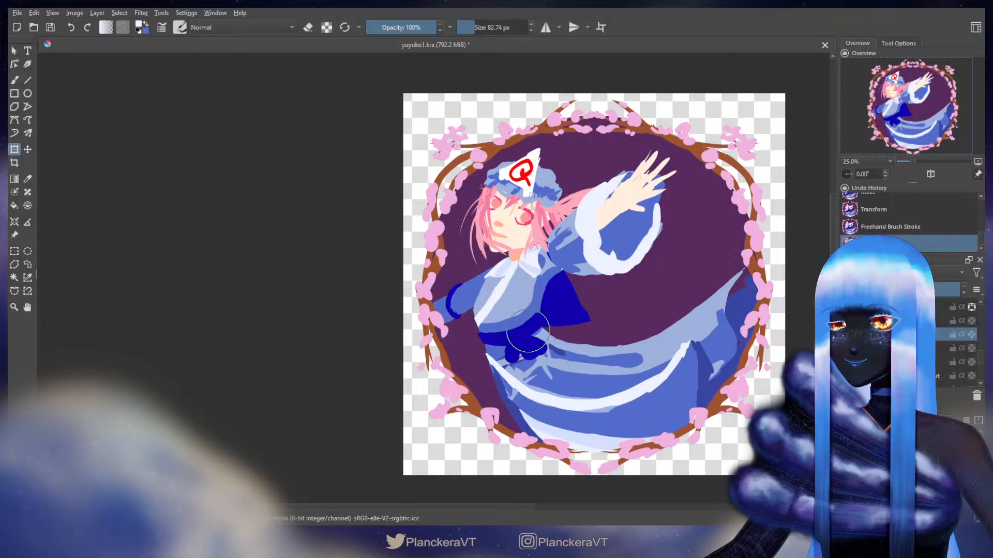
pyautogui.press('b')
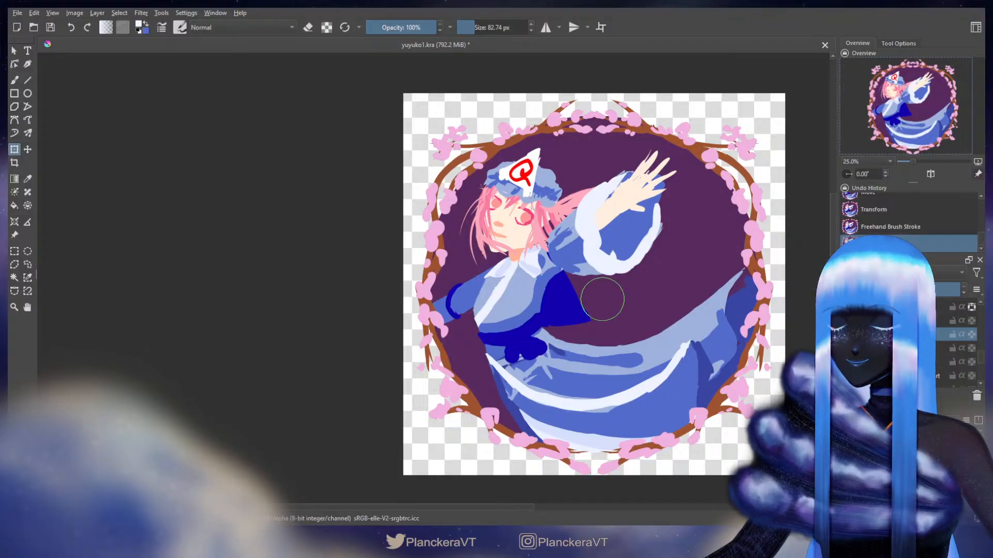
# Hide the hat and hair layers to expose the bare head and face
pyautogui.moveTo(604, 305); pyautogui.dragTo(552, 345)
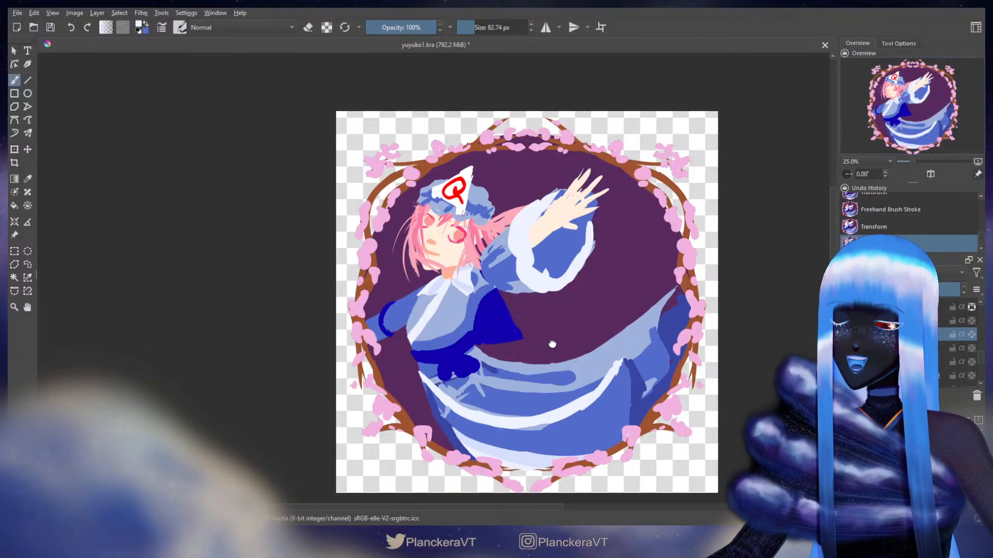
pyautogui.moveTo(552, 345); pyautogui.dragTo(643, 384)
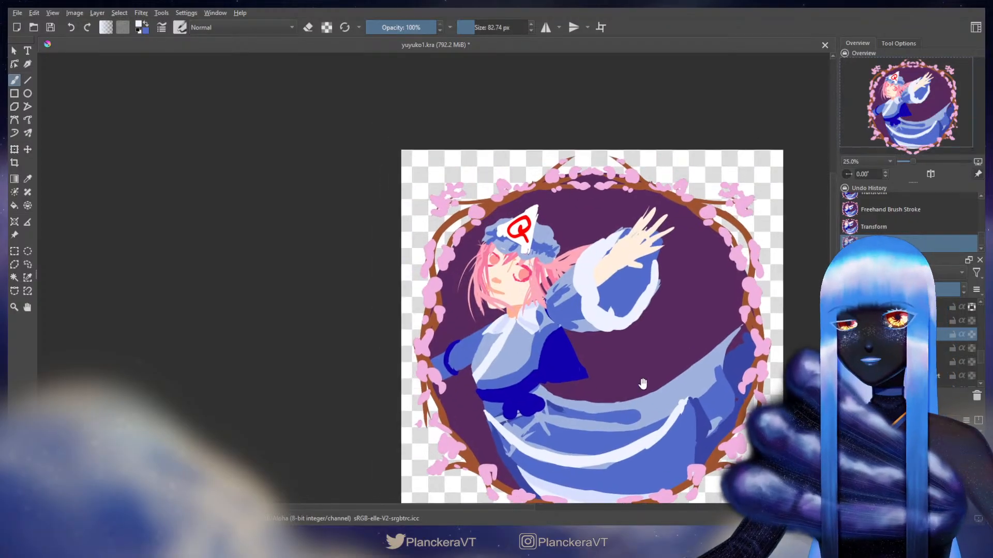
pyautogui.scroll(2, 584, 313)
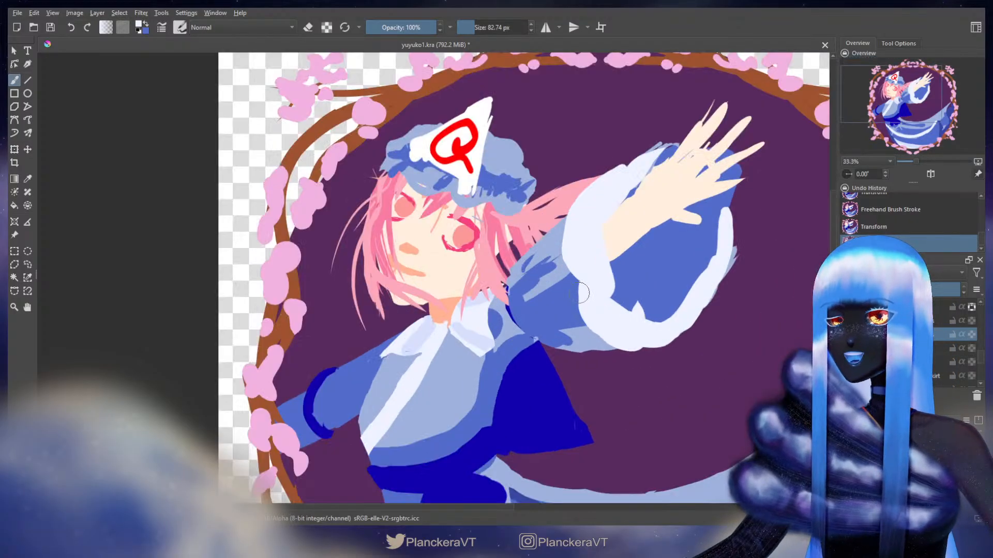
pyautogui.scroll(2, 454, 288)
pyautogui.moveTo(465, 287); pyautogui.dragTo(647, 461)
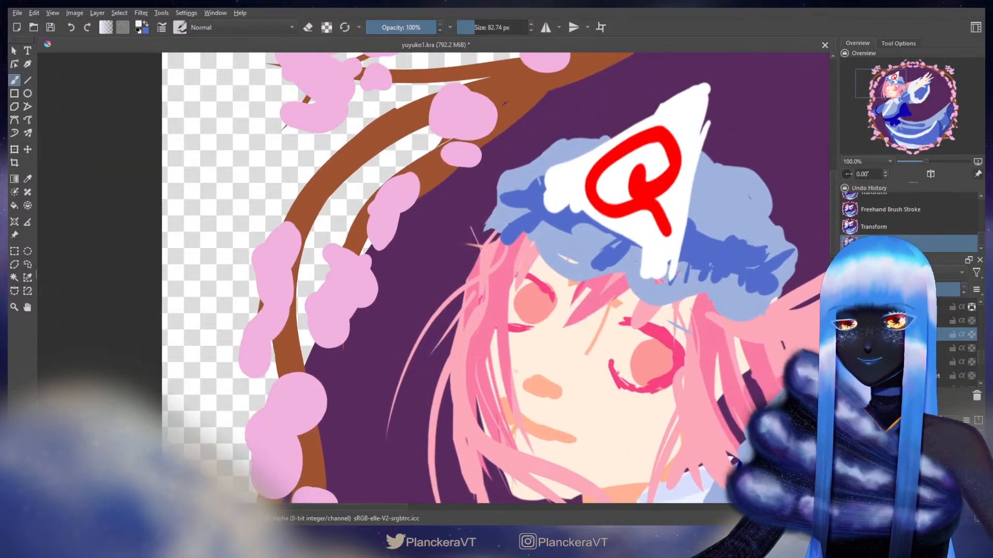
pyautogui.scroll(1, 920, 342)
pyautogui.scroll(4, 920, 342)
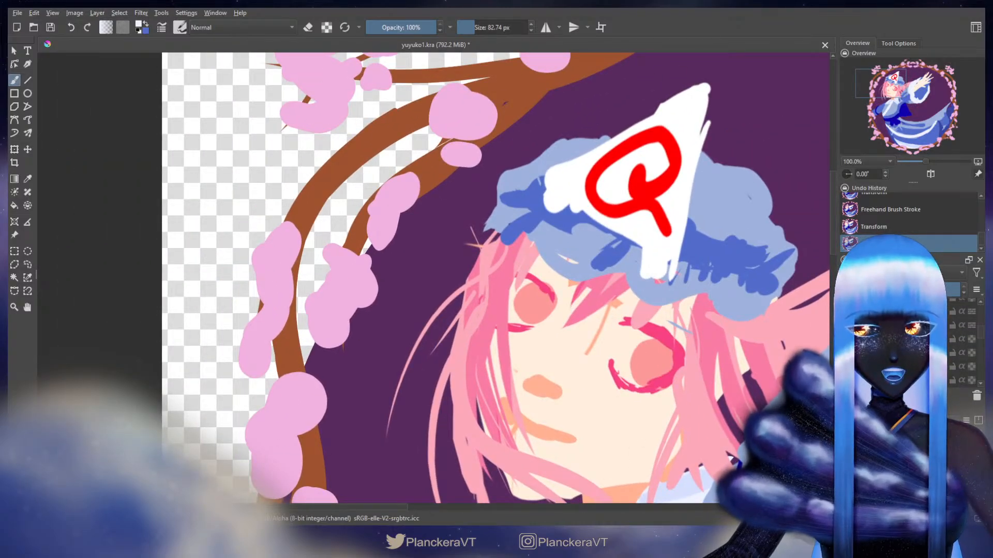
pyautogui.click(847, 325)
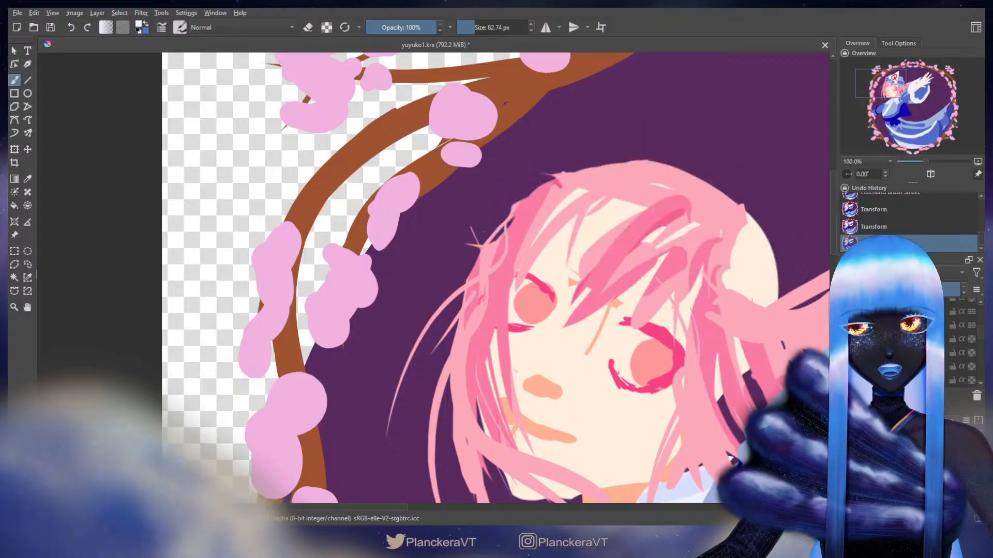
pyautogui.click(847, 339)
pyautogui.scroll(-1, 900, 342)
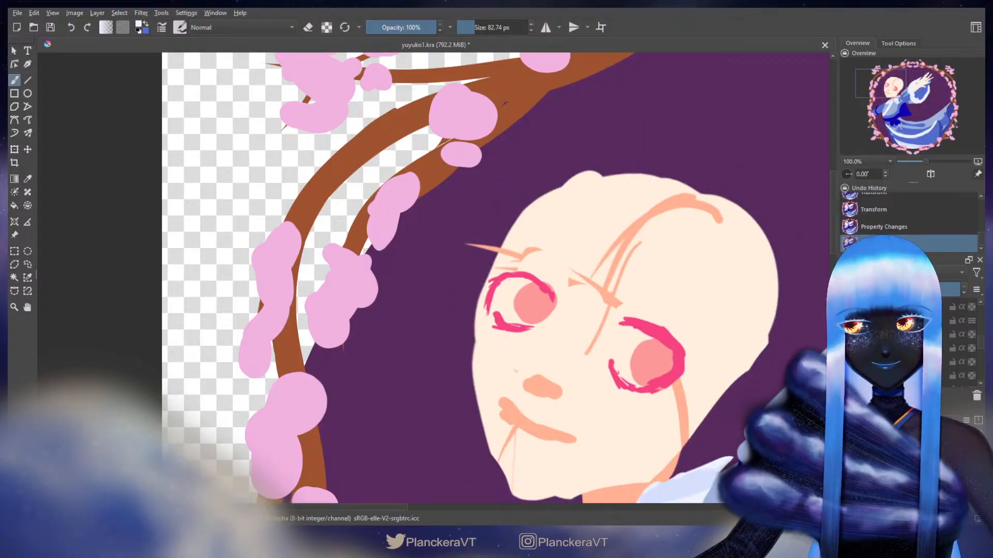
pyautogui.moveTo(641, 430); pyautogui.dragTo(603, 307)
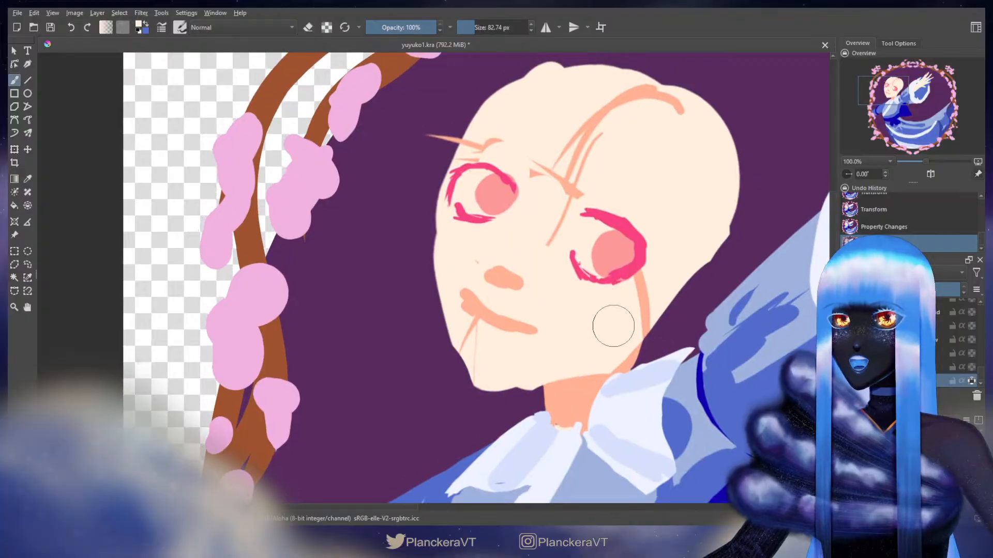
# Try to erase the stray line beside the head's left temple
pyautogui.press('e')
pyautogui.moveTo(608, 230); pyautogui.dragTo(576, 309)
pyautogui.moveTo(591, 206); pyautogui.dragTo(518, 206)
pyautogui.moveTo(403, 214); pyautogui.dragTo(406, 210)
pyautogui.hotkey('ctrl', 'z')
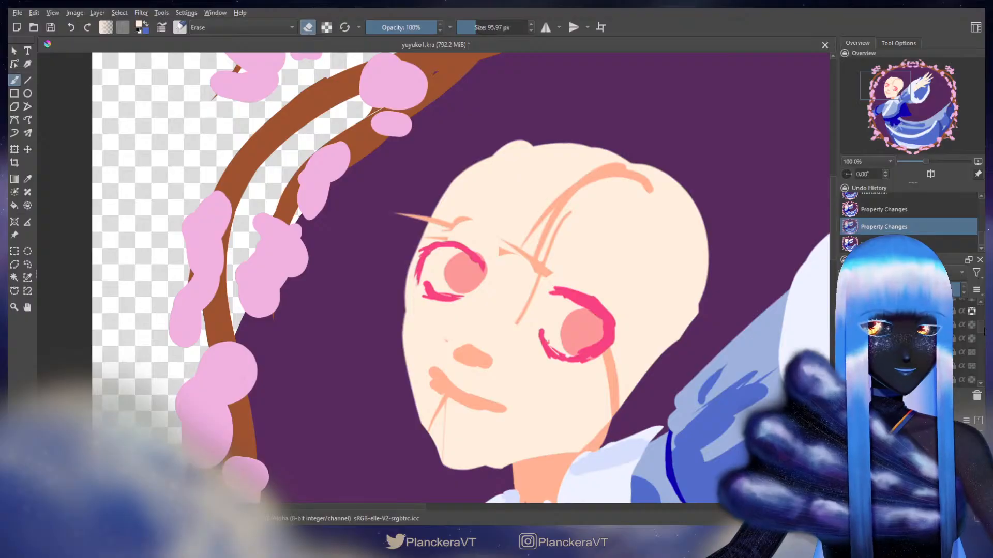
# Select the face skin layer and erase along the crown, back of the head and jaw to smooth the head outline
pyautogui.moveTo(983, 338); pyautogui.dragTo(984, 347)
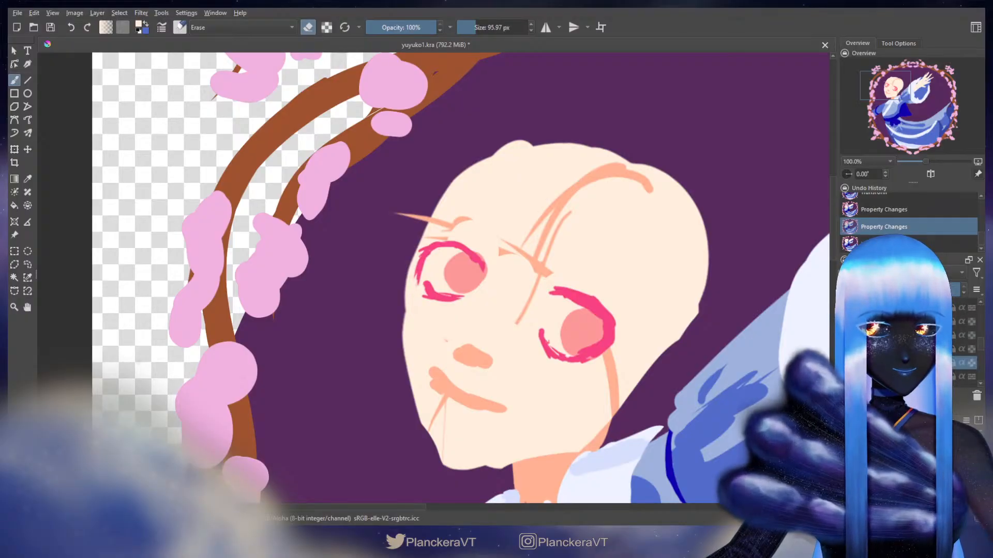
pyautogui.click(399, 219)
pyautogui.moveTo(399, 218)
pyautogui.mouseDown()
pyautogui.moveTo(434, 172)
pyautogui.moveTo(519, 129)
pyautogui.moveTo(583, 125)
pyautogui.mouseUp()
pyautogui.moveTo(510, 321); pyautogui.dragTo(520, 300)
pyautogui.moveTo(424, 256)
pyautogui.mouseDown()
pyautogui.moveTo(411, 256)
pyautogui.moveTo(414, 233)
pyautogui.moveTo(401, 266)
pyautogui.moveTo(403, 337)
pyautogui.moveTo(455, 455)
pyautogui.moveTo(590, 430)
pyautogui.moveTo(750, 282)
pyautogui.mouseUp()
pyautogui.moveTo(693, 324)
pyautogui.mouseDown()
pyautogui.moveTo(715, 265)
pyautogui.moveTo(712, 202)
pyautogui.moveTo(652, 120)
pyautogui.mouseUp()
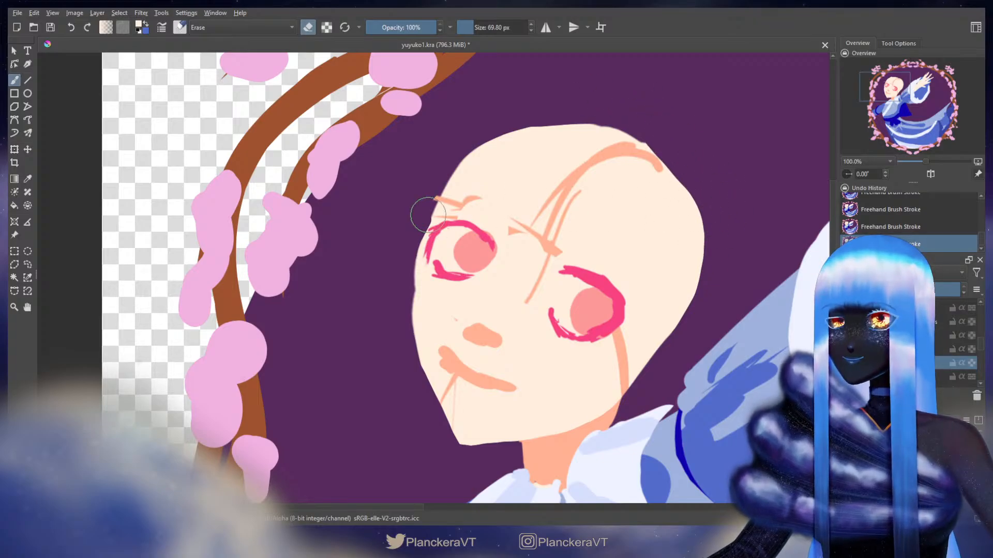
# Trim the stray brow line at the left temple and refine the cheek contour below the left eye
pyautogui.moveTo(437, 193); pyautogui.dragTo(432, 193)
pyautogui.moveTo(433, 195); pyautogui.dragTo(414, 258)
pyautogui.hotkey('ctrl', 'z')
pyautogui.hotkey('ctrl', 'z')
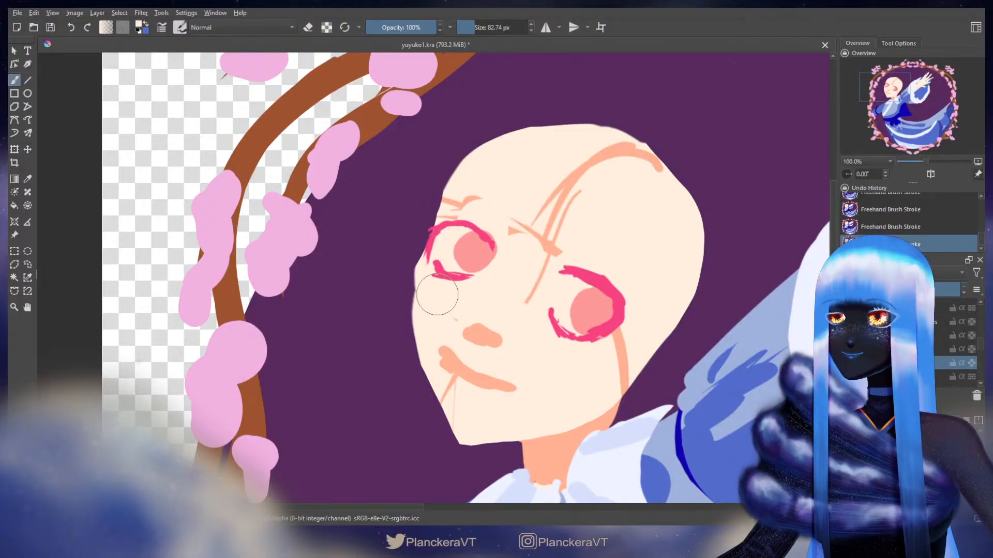
pyautogui.press('e')
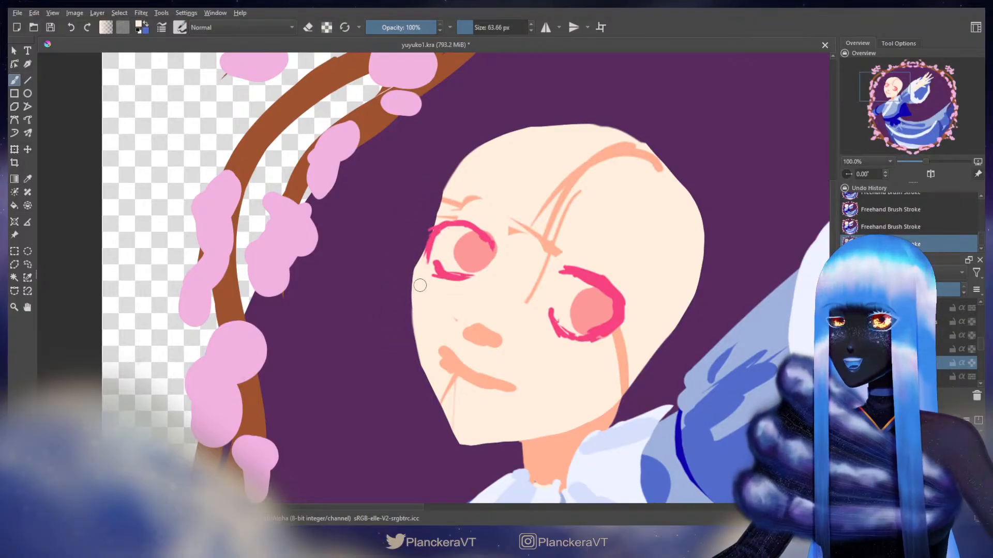
pyautogui.press('e')
pyautogui.keyDown('shift'); pyautogui.moveTo(415, 248); pyautogui.dragTo(405, 277); pyautogui.keyUp('shift')
pyautogui.press('e')
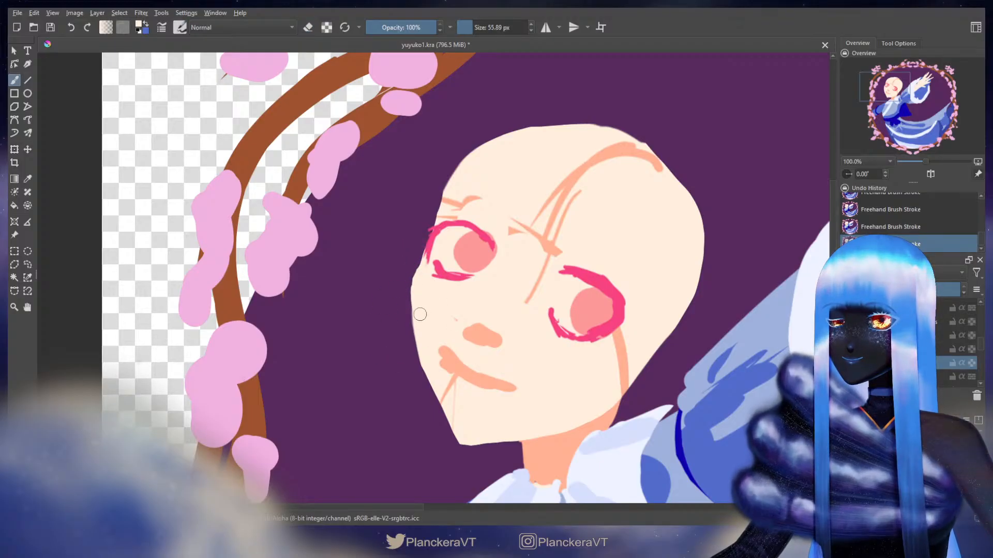
# Fill out the left jaw with skin colour and erase the underside of the chin into a flatter edge
pyautogui.moveTo(433, 390)
pyautogui.mouseDown()
pyautogui.moveTo(440, 412)
pyautogui.moveTo(435, 392)
pyautogui.mouseUp()
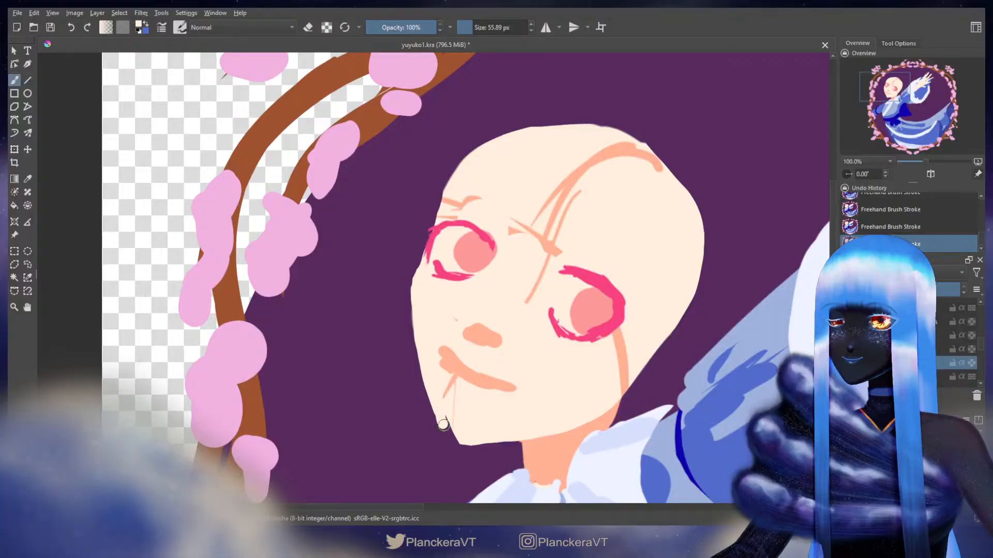
pyautogui.press('e')
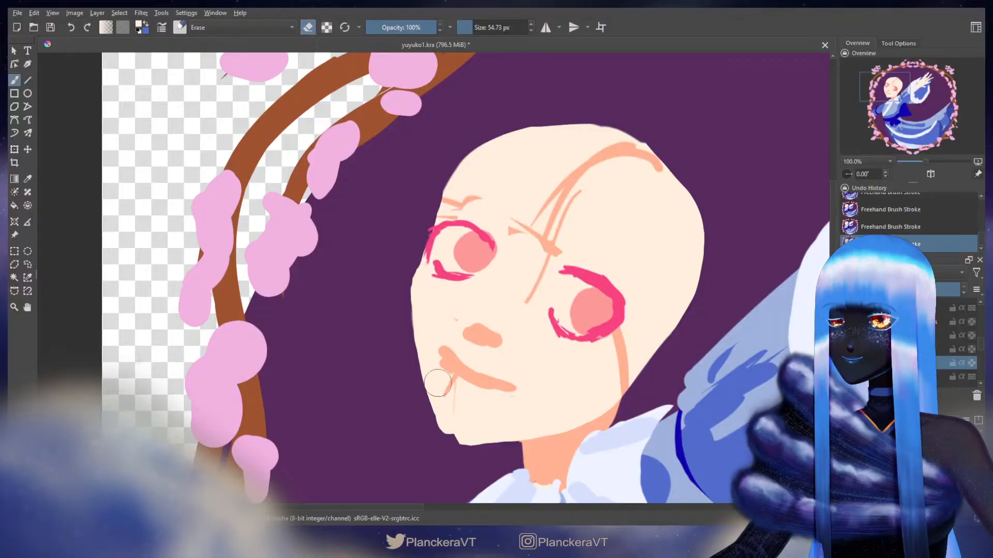
pyautogui.moveTo(450, 441); pyautogui.dragTo(594, 423)
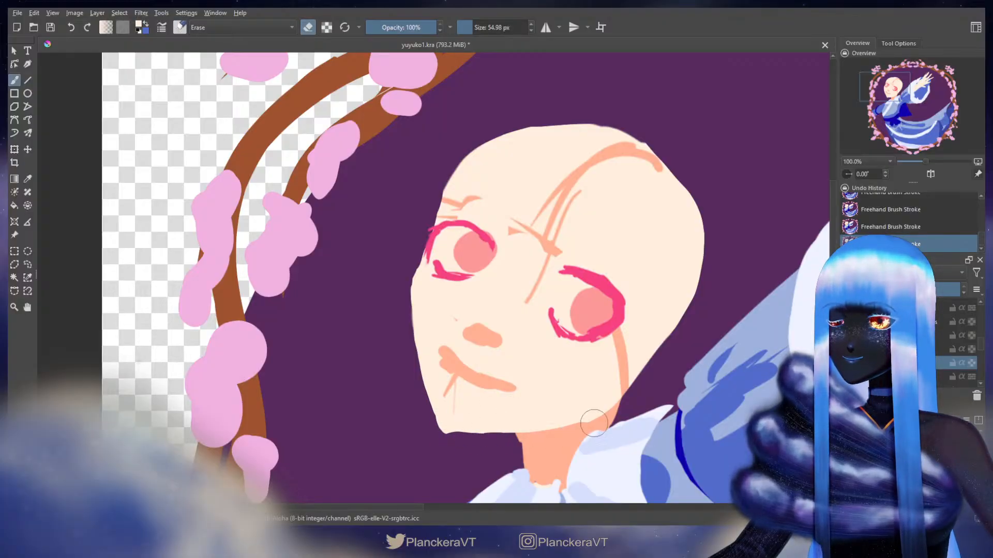
pyautogui.scroll(-1, 654, 372)
pyautogui.press('e')
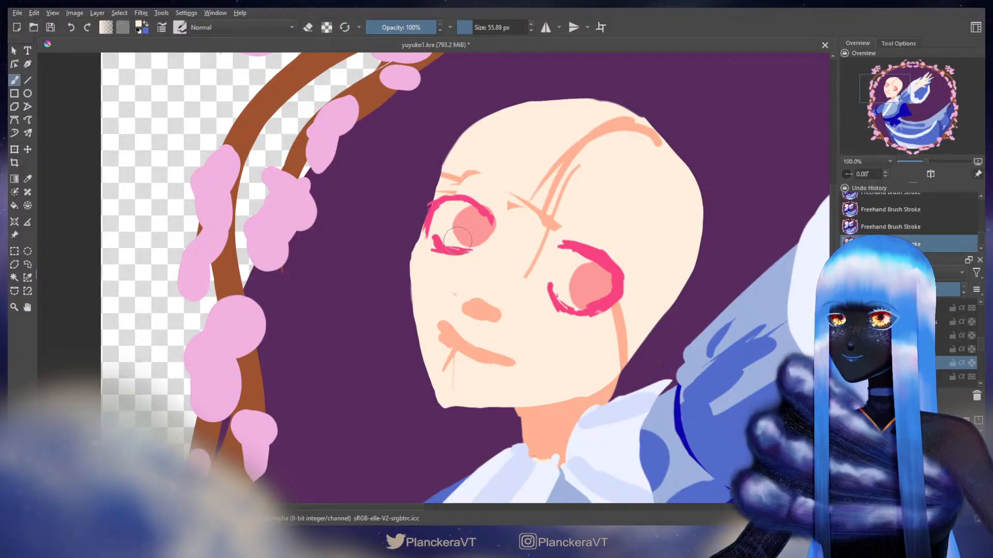
pyautogui.moveTo(441, 338); pyautogui.dragTo(440, 338)
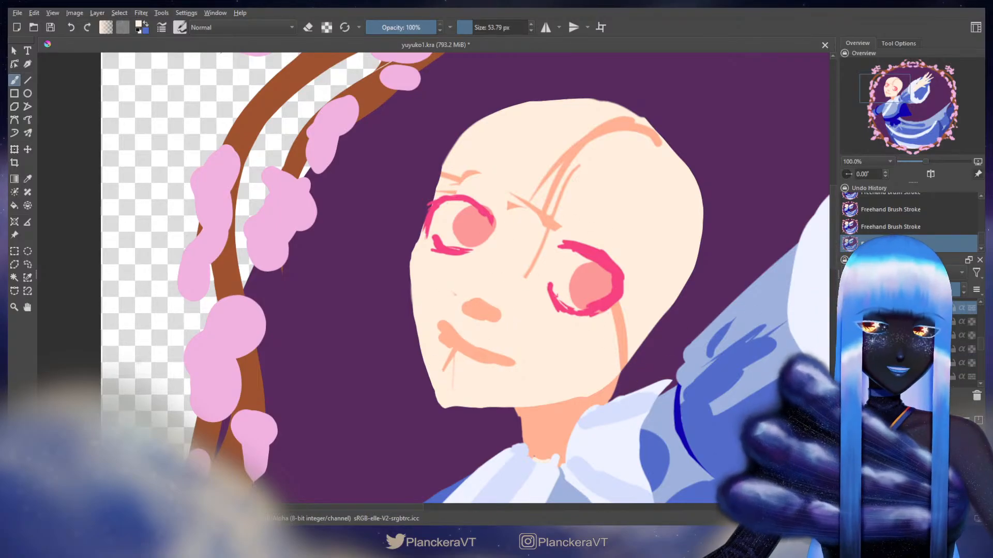
# Transform the eyes layer to rotate both eyes slightly clockwise on the face
pyautogui.hotkey('ctrl', 't')
pyautogui.moveTo(676, 222); pyautogui.dragTo(682, 230)
pyautogui.press('Return')
pyautogui.press('b')
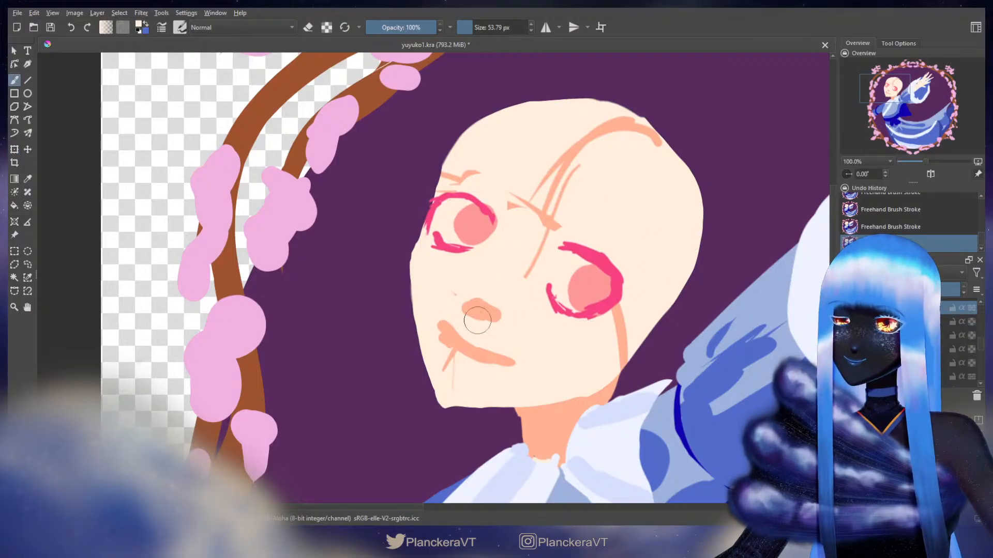
pyautogui.hotkey('ctrl', 't')
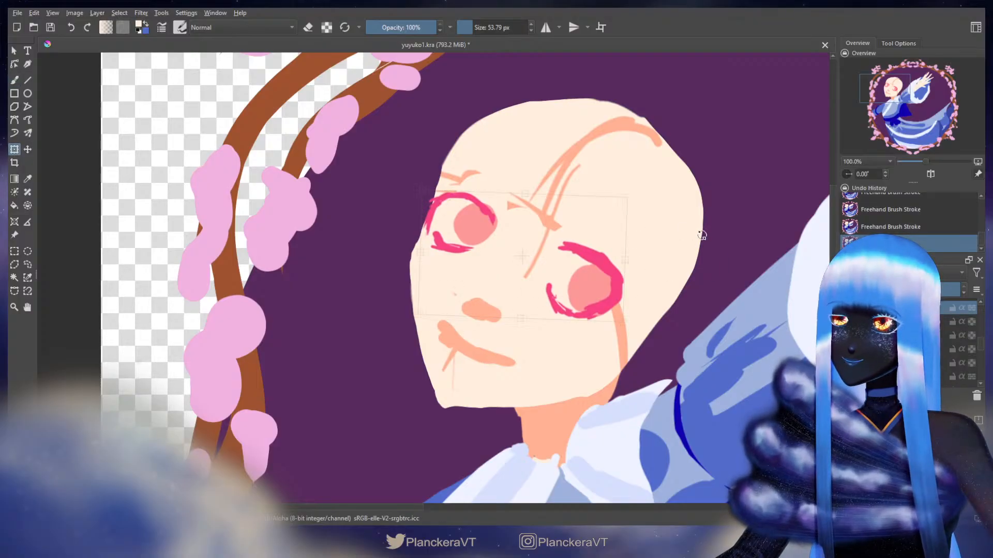
pyautogui.moveTo(702, 237)
pyautogui.mouseDown()
pyautogui.moveTo(704, 203)
pyautogui.moveTo(703, 212)
pyautogui.mouseUp()
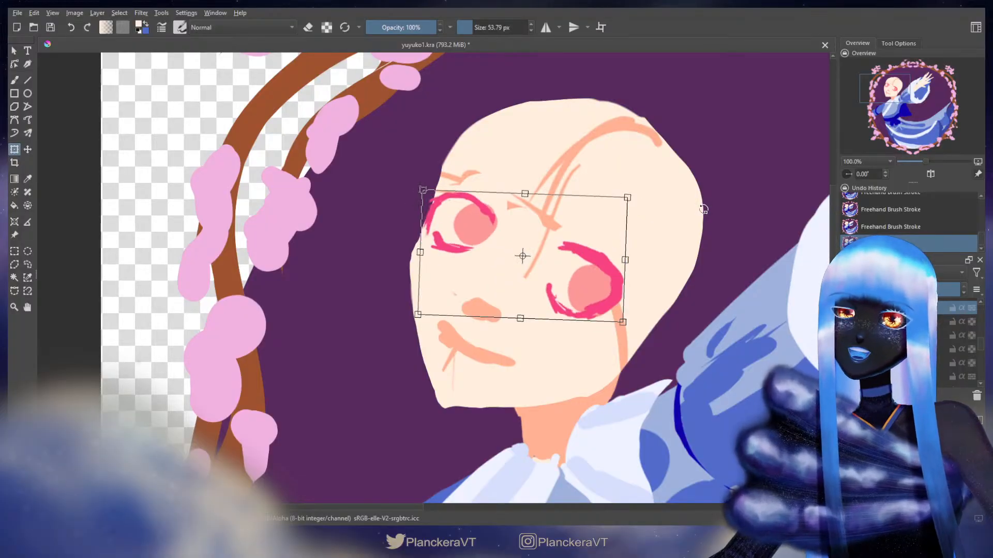
pyautogui.press('b')
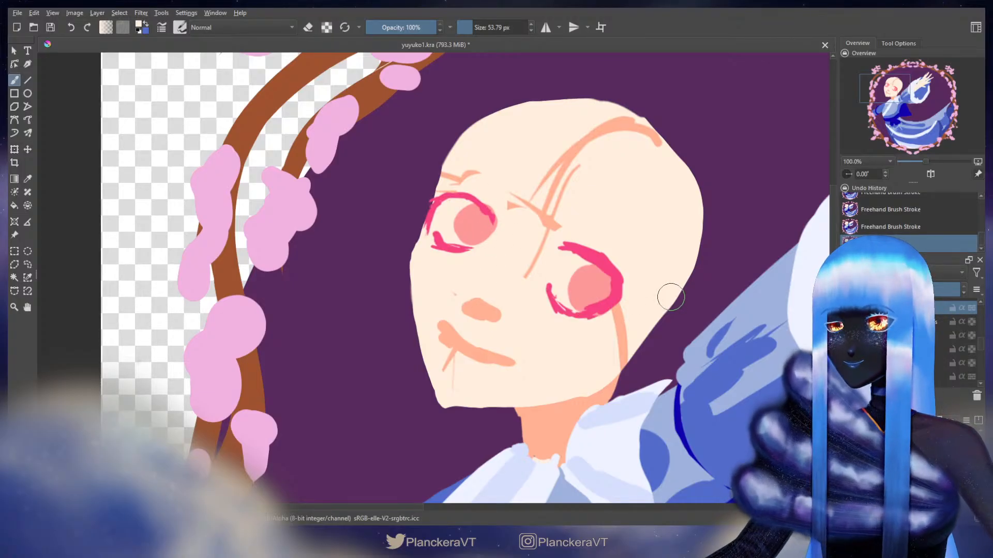
# Select the right-hand eye with a freehand selection and nudge it slightly down and right
pyautogui.click(28, 266)
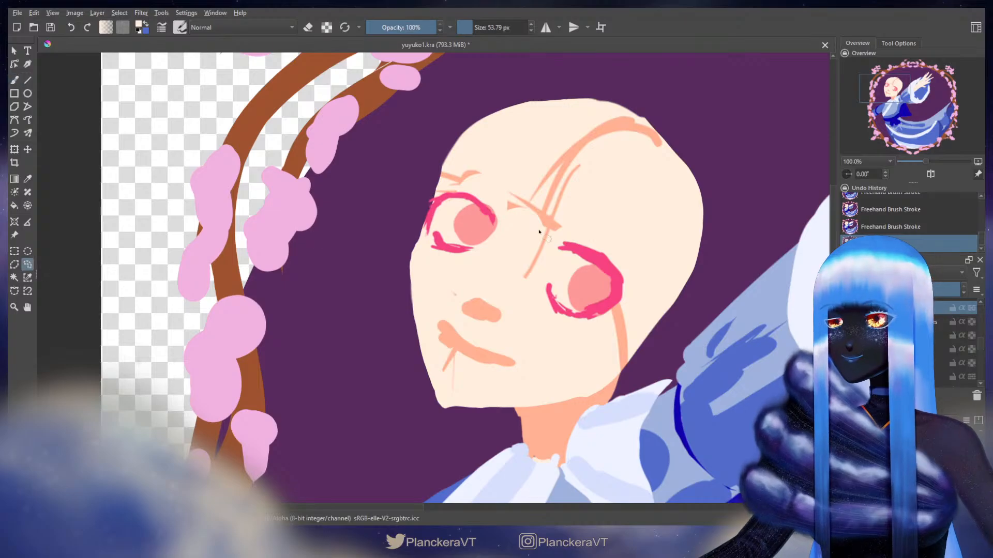
pyautogui.moveTo(519, 283)
pyautogui.mouseDown()
pyautogui.moveTo(640, 220)
pyautogui.moveTo(517, 282)
pyautogui.mouseUp()
pyautogui.hotkey('ctrl', 't')
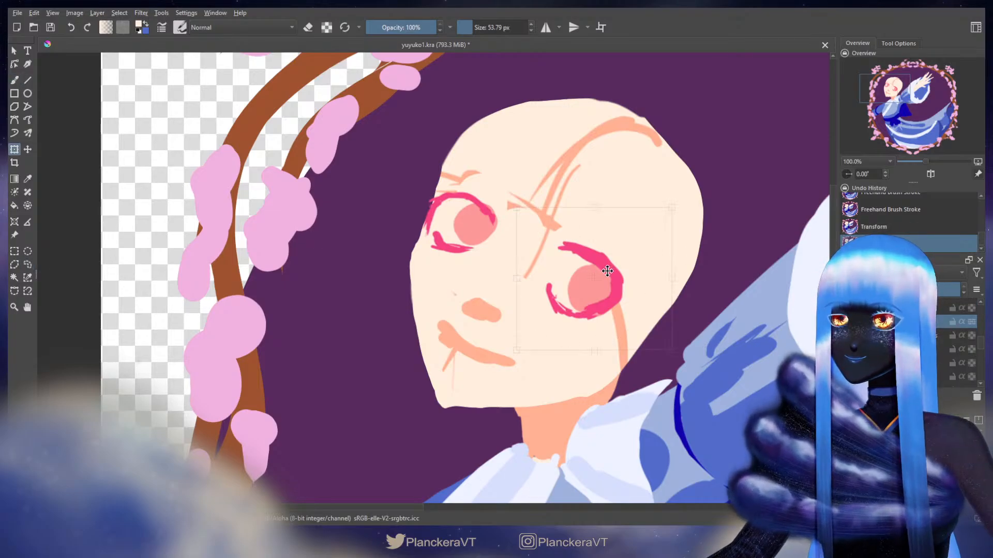
pyautogui.moveTo(602, 270); pyautogui.dragTo(607, 272)
pyautogui.press('Return')
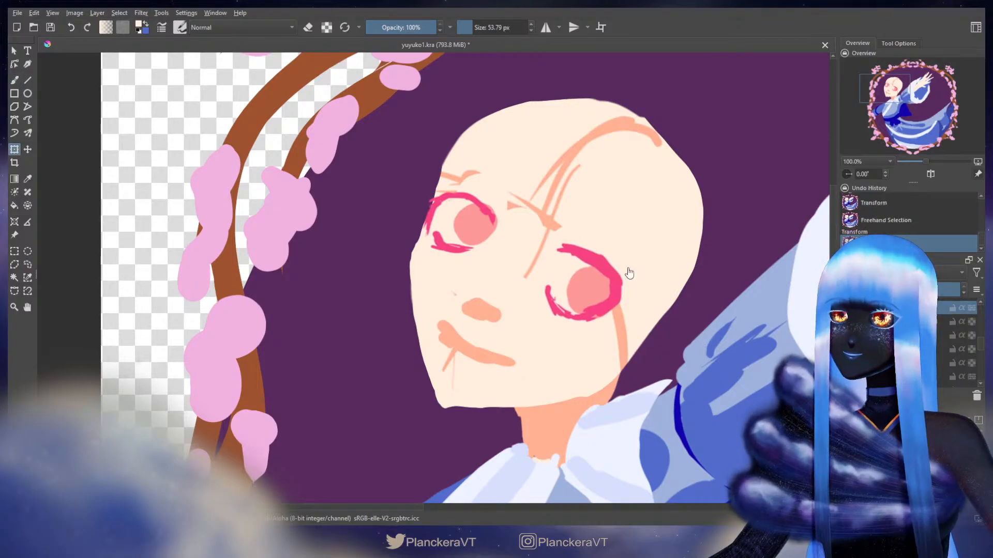
# Refine the face's left contour below the left-hand eye with short skin-coloured brush strokes on the skin layer
pyautogui.press('b')
pyautogui.press('[')
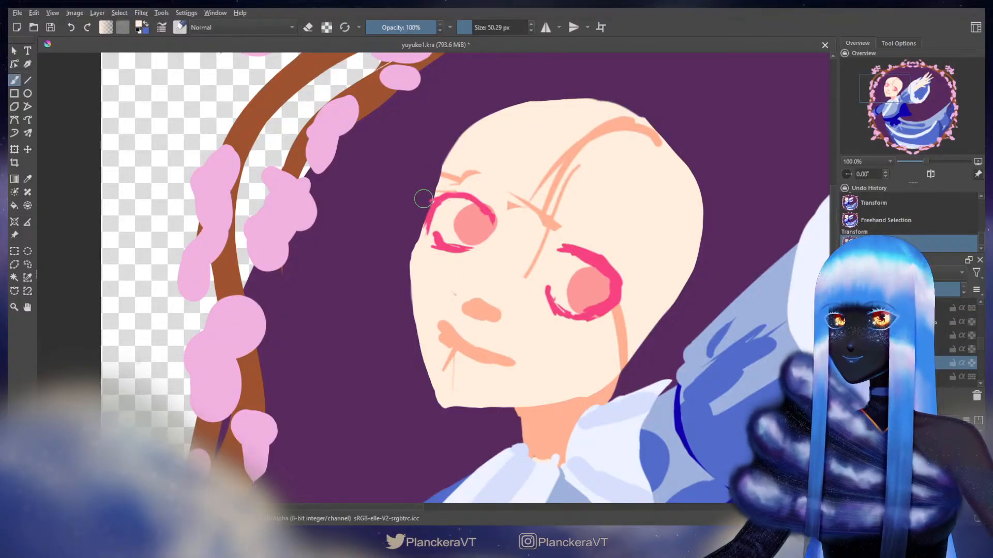
pyautogui.moveTo(396, 267); pyautogui.dragTo(402, 249)
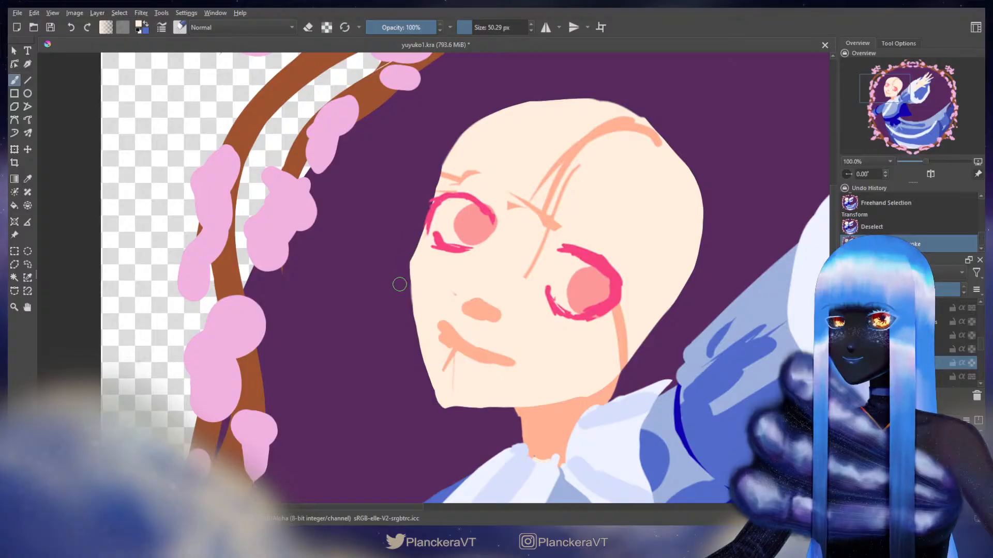
pyautogui.press('[')
pyautogui.moveTo(409, 327)
pyautogui.mouseDown()
pyautogui.moveTo(402, 301)
pyautogui.moveTo(415, 238)
pyautogui.mouseUp()
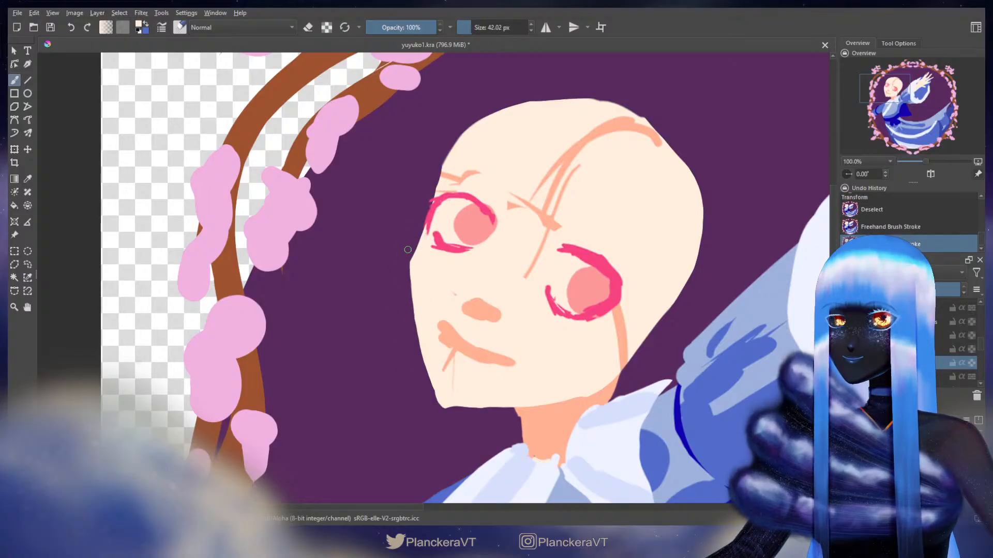
pyautogui.moveTo(407, 272); pyautogui.dragTo(405, 293)
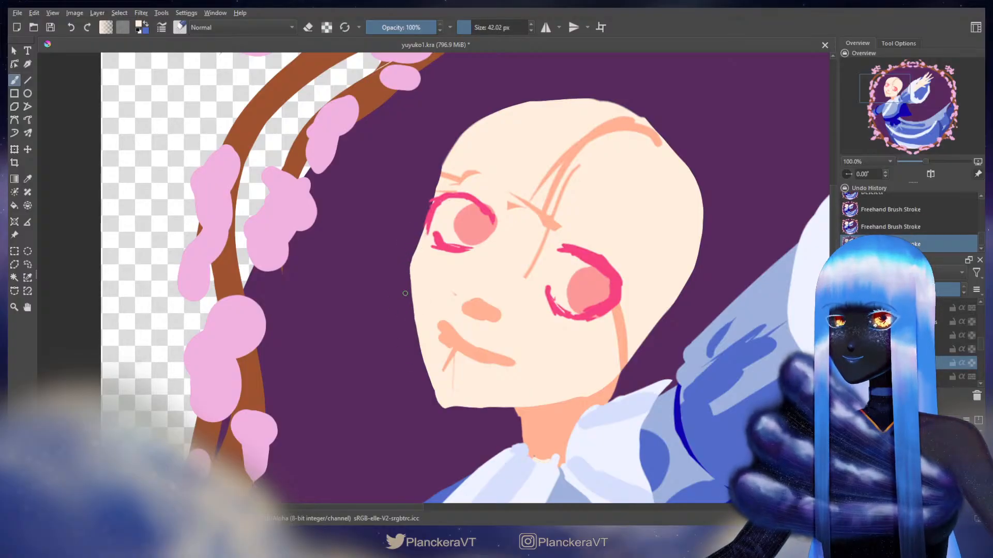
# Erase the underside of the chin and the left jaw corner into a slightly higher edge
pyautogui.press(']')
pyautogui.press(']')
pyautogui.press(']')
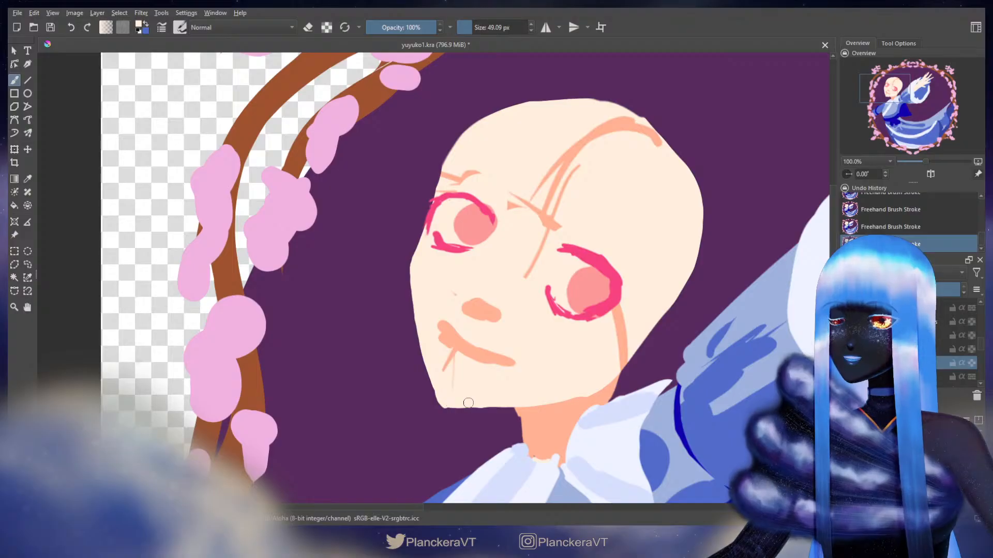
pyautogui.press('e')
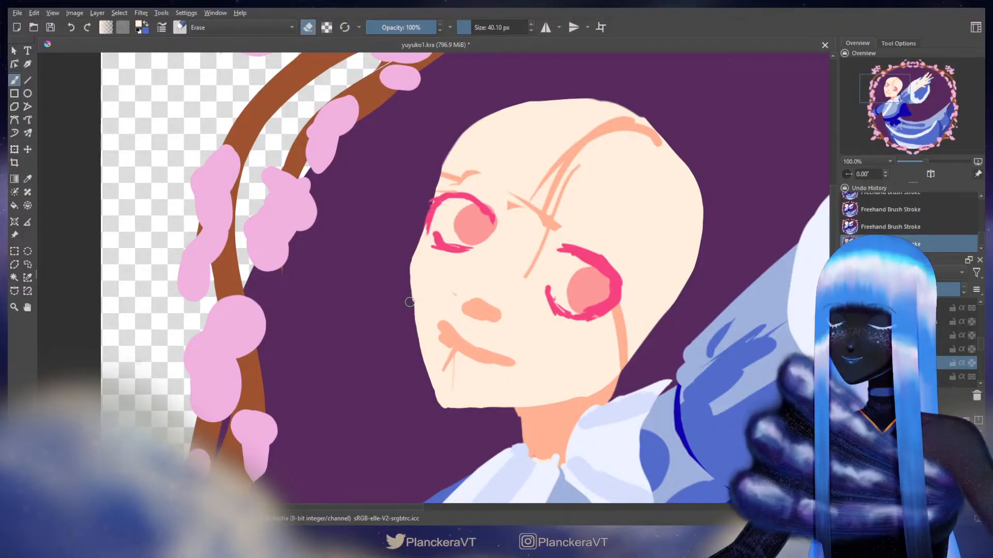
pyautogui.press('[')
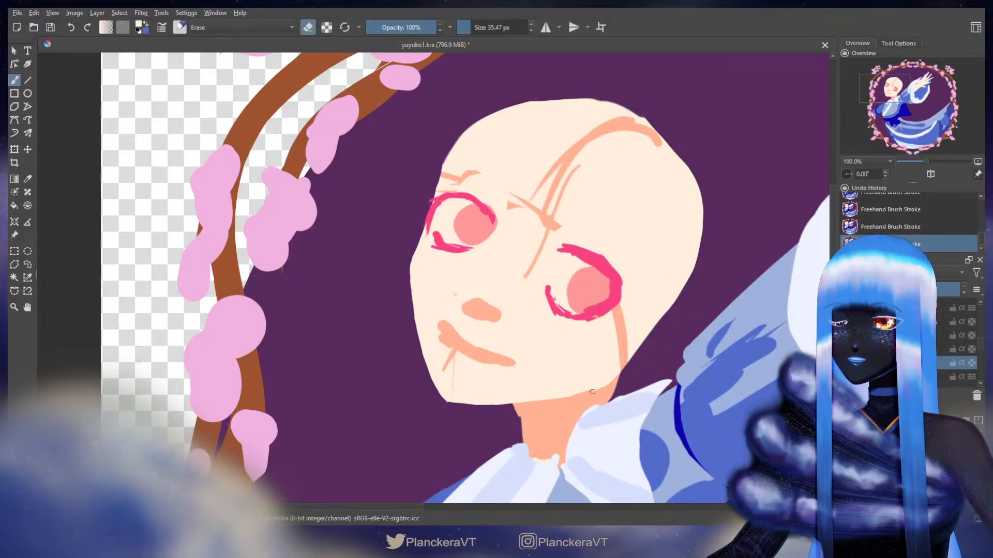
pyautogui.press('e')
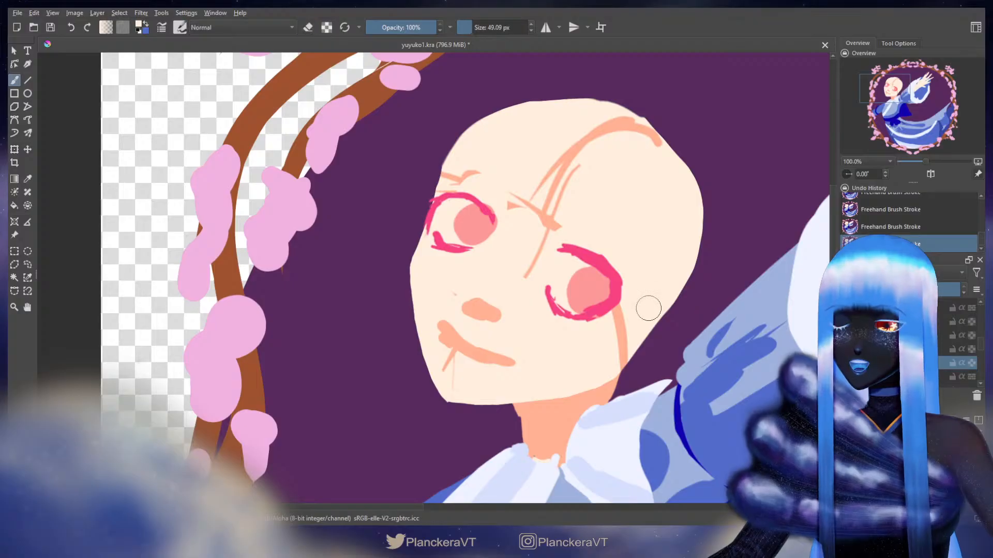
# Undo the last skin-coloured stroke, sample the peach shading colour, and paint an ear shape behind the jaw on the right side of the head
pyautogui.hotkey('ctrl', 'z')
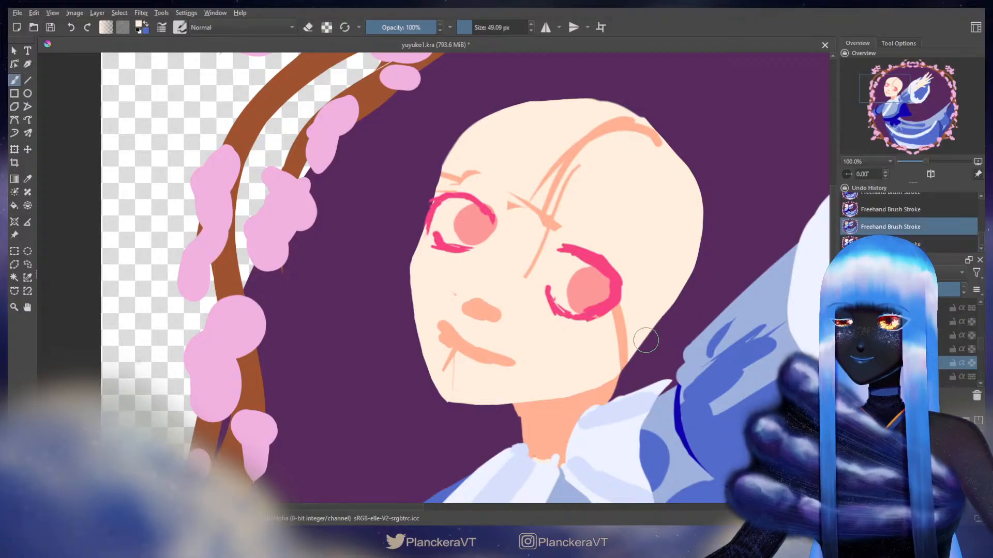
pyautogui.press('x')
pyautogui.keyDown('ctrl'); pyautogui.click(623, 328); pyautogui.keyUp('ctrl')
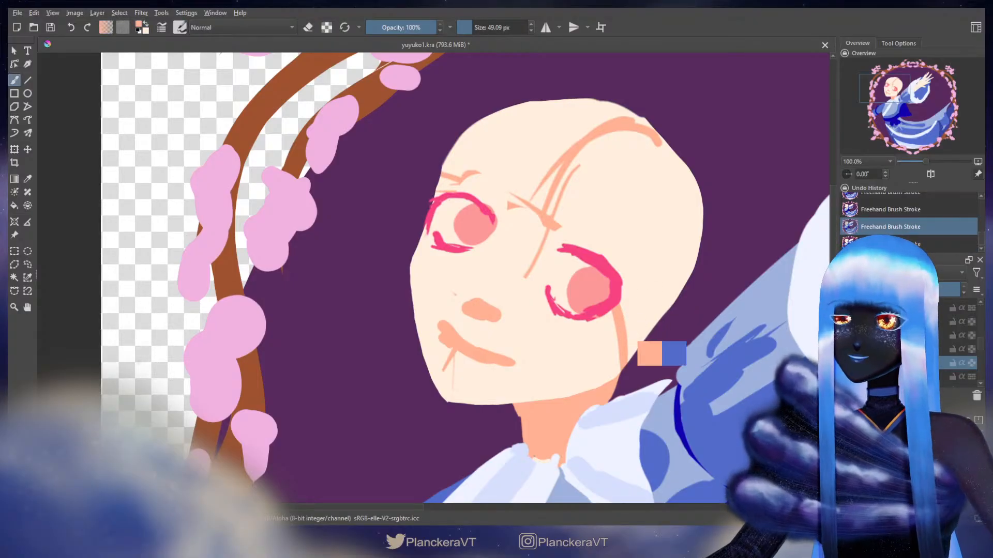
pyautogui.moveTo(644, 323)
pyautogui.mouseDown()
pyautogui.moveTo(662, 319)
pyautogui.moveTo(661, 334)
pyautogui.moveTo(637, 334)
pyautogui.moveTo(646, 352)
pyautogui.moveTo(640, 345)
pyautogui.mouseUp()
pyautogui.hotkey('ctrl', 'z')
pyautogui.hotkey('ctrl', 'z')
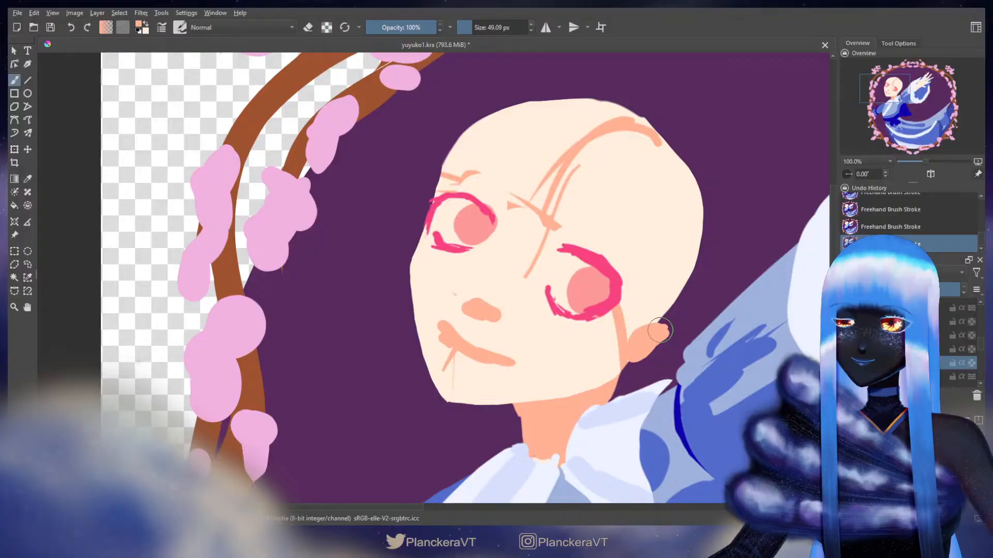
# Trim the ear's outline with the eraser and paint its inner shape in light skin colour
pyautogui.press('e')
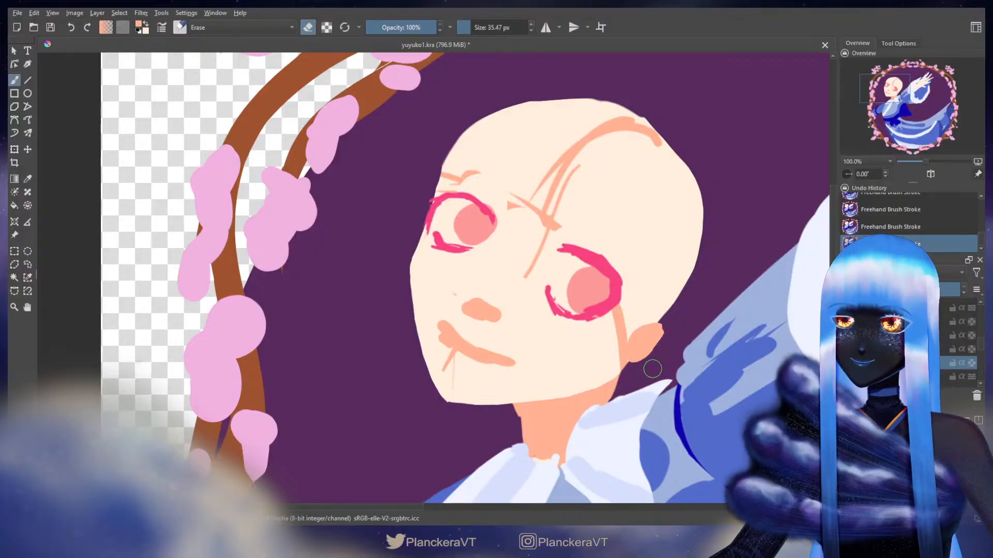
pyautogui.press('e')
pyautogui.moveTo(628, 342)
pyautogui.mouseDown()
pyautogui.moveTo(656, 326)
pyautogui.moveTo(656, 349)
pyautogui.moveTo(656, 333)
pyautogui.moveTo(602, 388)
pyautogui.mouseUp()
pyautogui.press('x')
pyautogui.press('e')
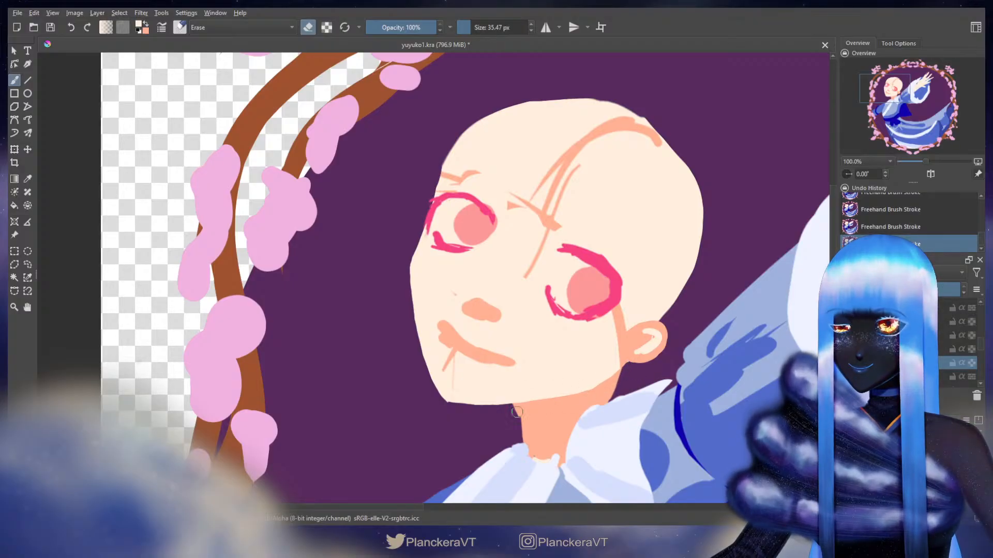
pyautogui.hotkey('ctrl', 'z')
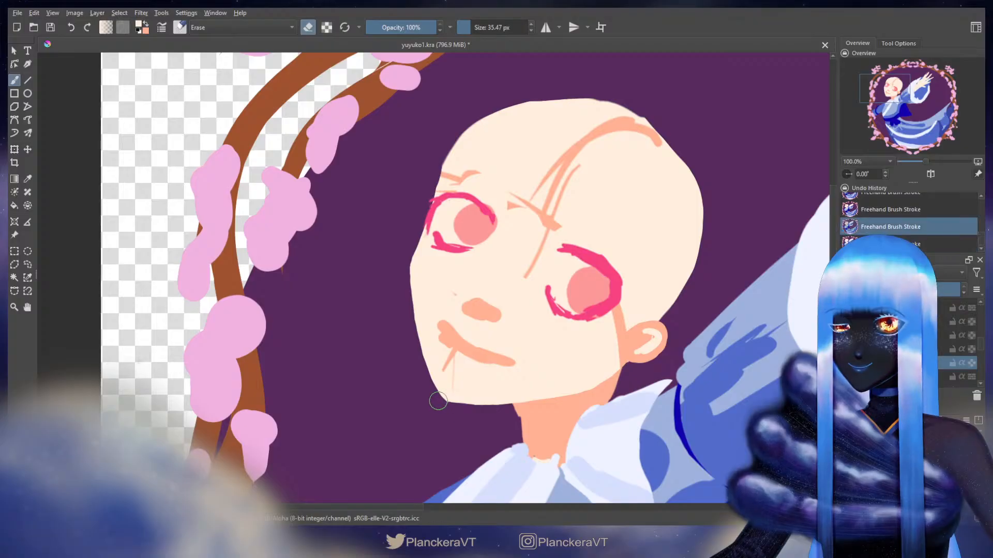
pyautogui.hotkey('ctrl', 'shift', 'z')
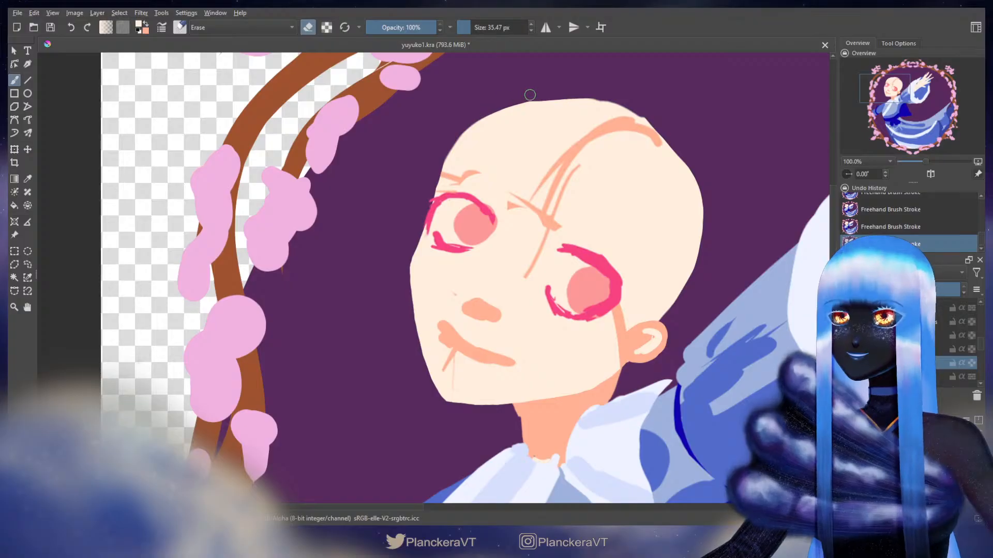
# Erase along the top of the skull and the back of the head for a rounder, narrower outline
pyautogui.moveTo(530, 94); pyautogui.dragTo(592, 97)
pyautogui.hotkey('ctrl', 'z')
pyautogui.press('[')
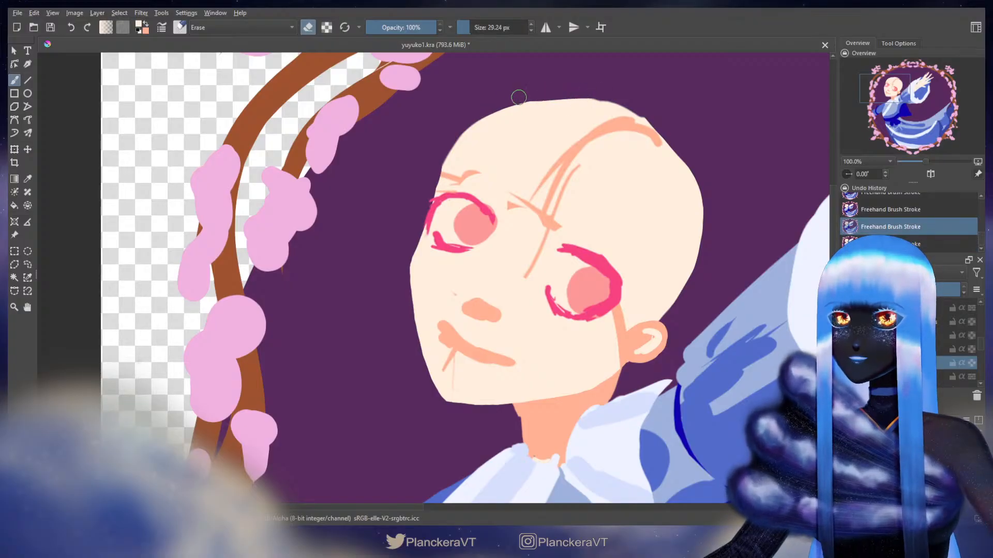
pyautogui.hotkey('ctrl', 'shift', 'z')
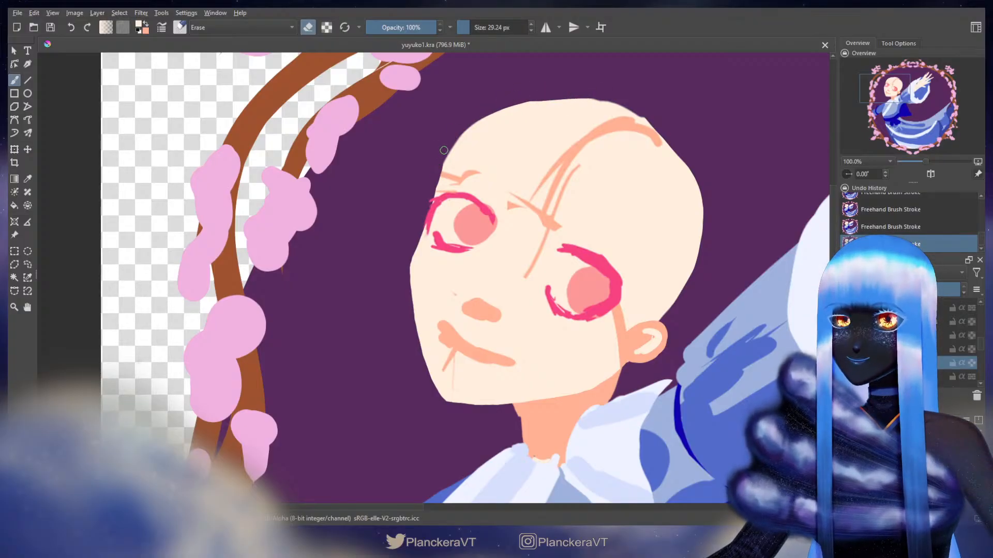
pyautogui.press(']')
pyautogui.press(']')
pyautogui.press(']')
pyautogui.press(']')
pyautogui.moveTo(534, 94)
pyautogui.mouseDown()
pyautogui.moveTo(492, 105)
pyautogui.moveTo(570, 92)
pyautogui.moveTo(664, 124)
pyautogui.mouseUp()
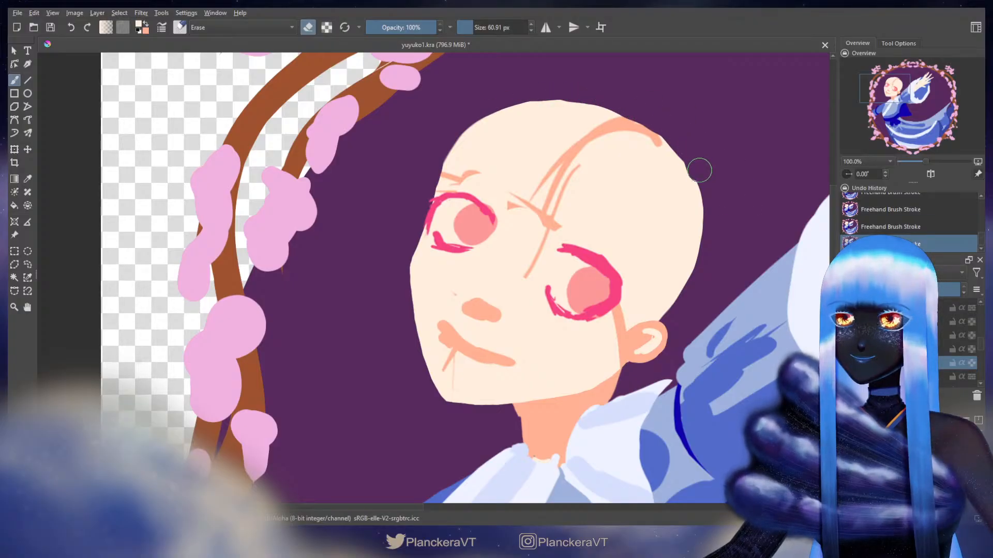
pyautogui.moveTo(696, 160)
pyautogui.mouseDown()
pyautogui.moveTo(711, 230)
pyautogui.moveTo(686, 319)
pyautogui.mouseUp()
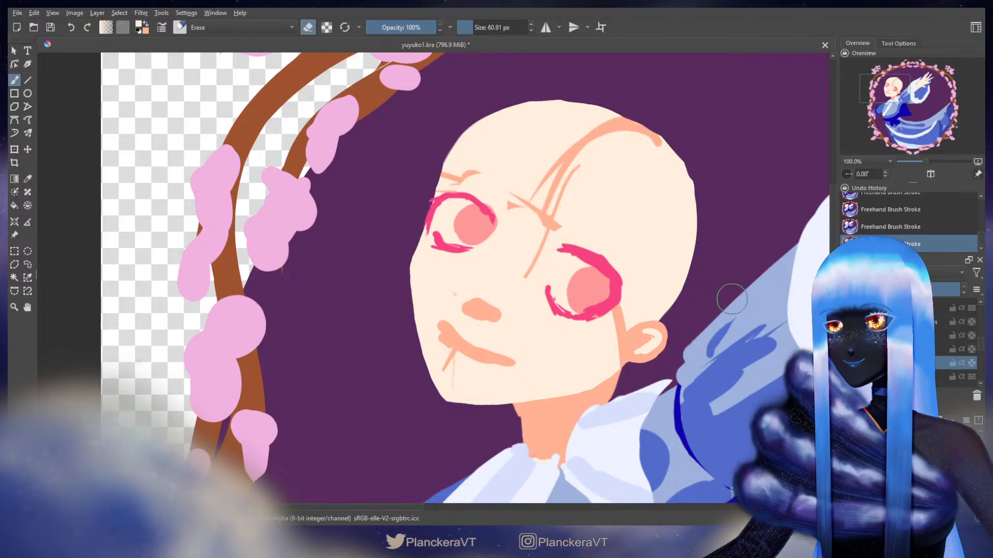
# Switch to the eye line layer, sample the eye's pink, and erase the upper edge of the right-hand eye's top lash line
pyautogui.press('e')
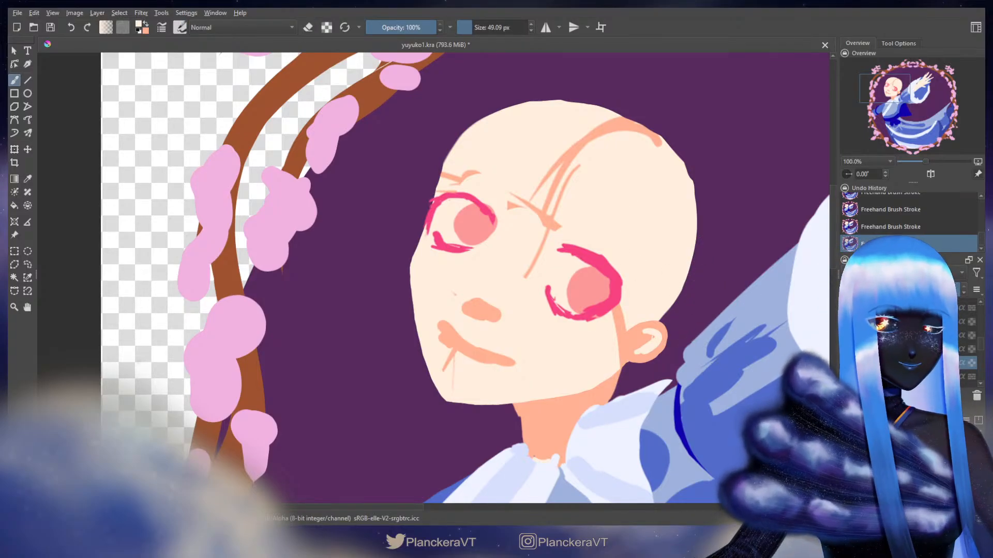
pyautogui.click(903, 321)
pyautogui.keyDown('ctrl'); pyautogui.click(454, 194); pyautogui.keyUp('ctrl')
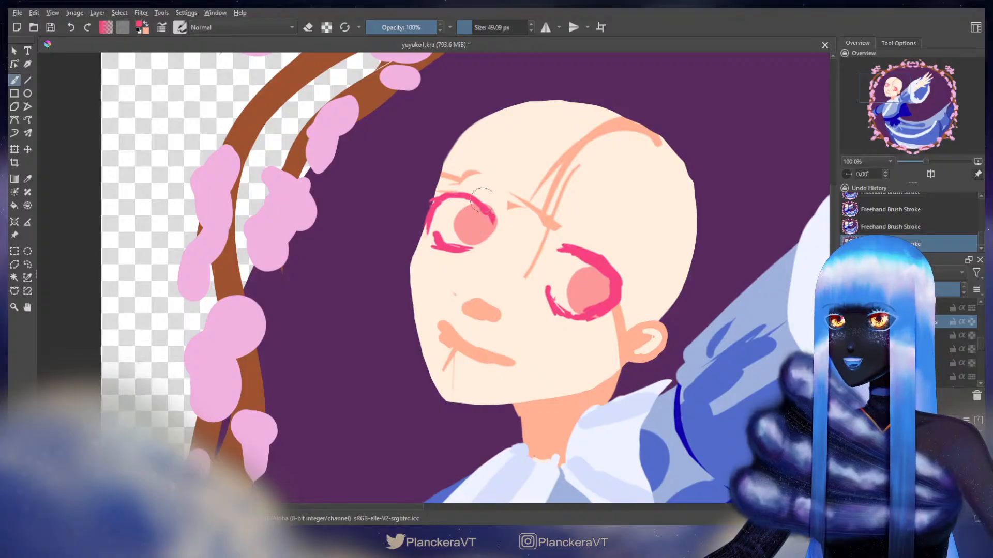
pyautogui.press('e')
pyautogui.keyDown('shift'); pyautogui.moveTo(584, 271); pyautogui.dragTo(572, 271); pyautogui.keyUp('shift')
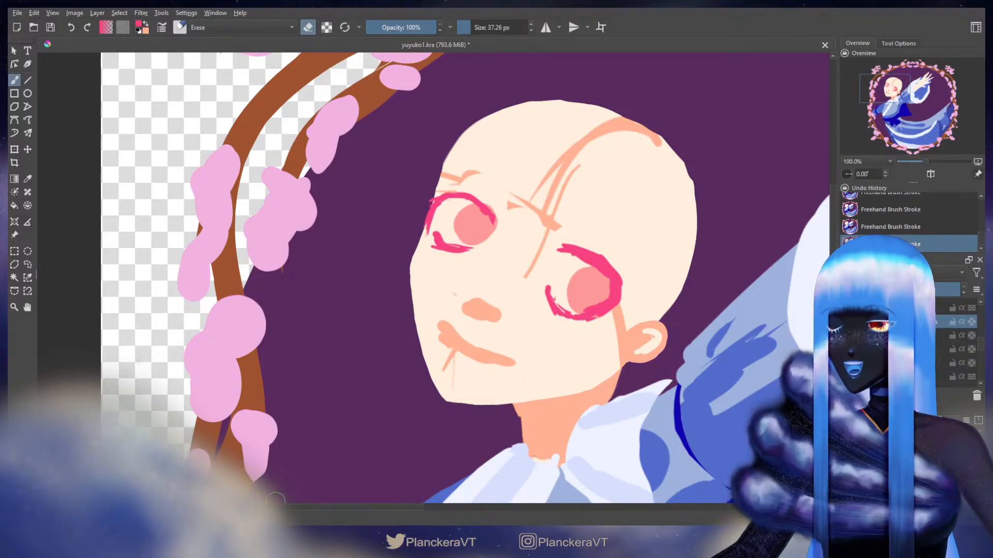
pyautogui.moveTo(600, 241); pyautogui.dragTo(574, 240)
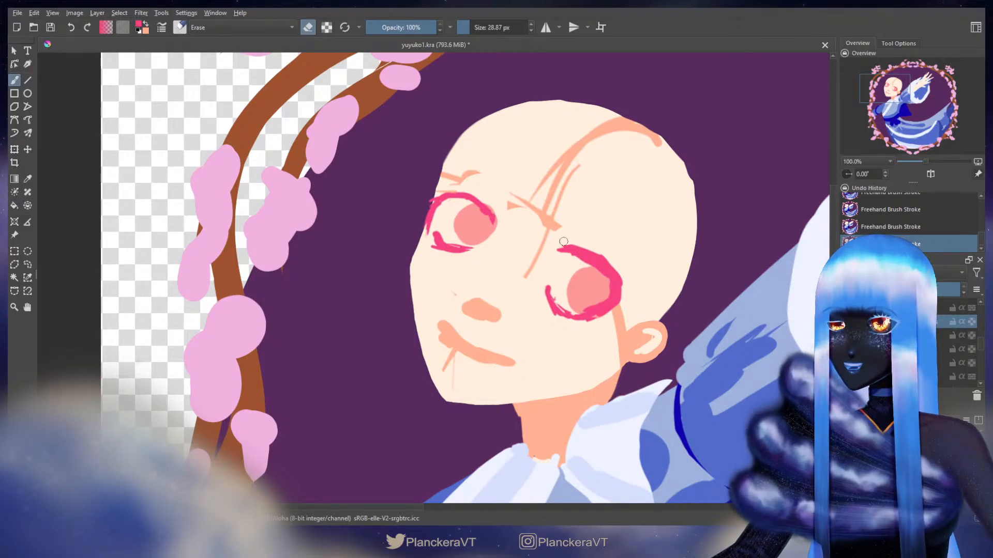
# Repaint the right-hand eye's upper lash line in pink with a smaller brush, reshaping its inner end and outer curve
pyautogui.press('e')
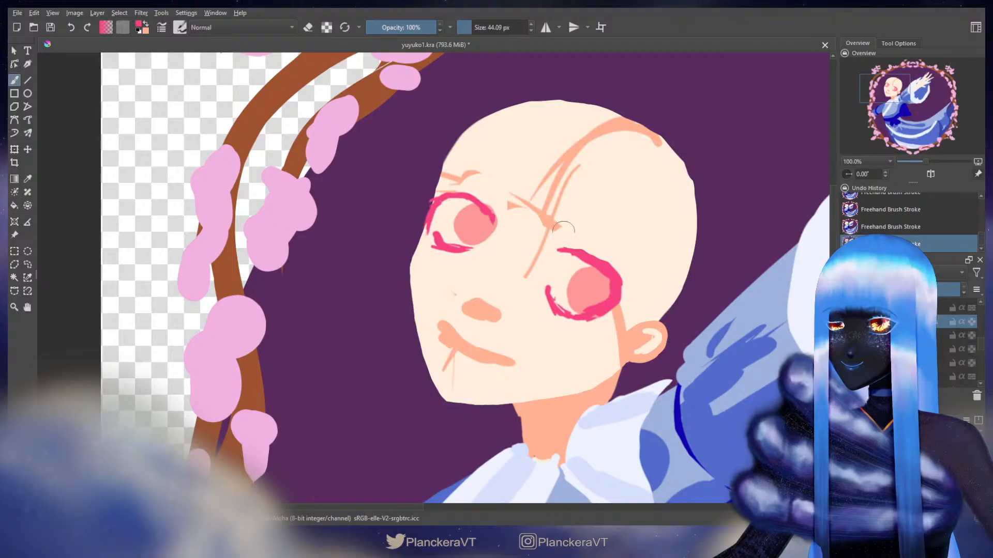
pyautogui.press('[')
pyautogui.press('[')
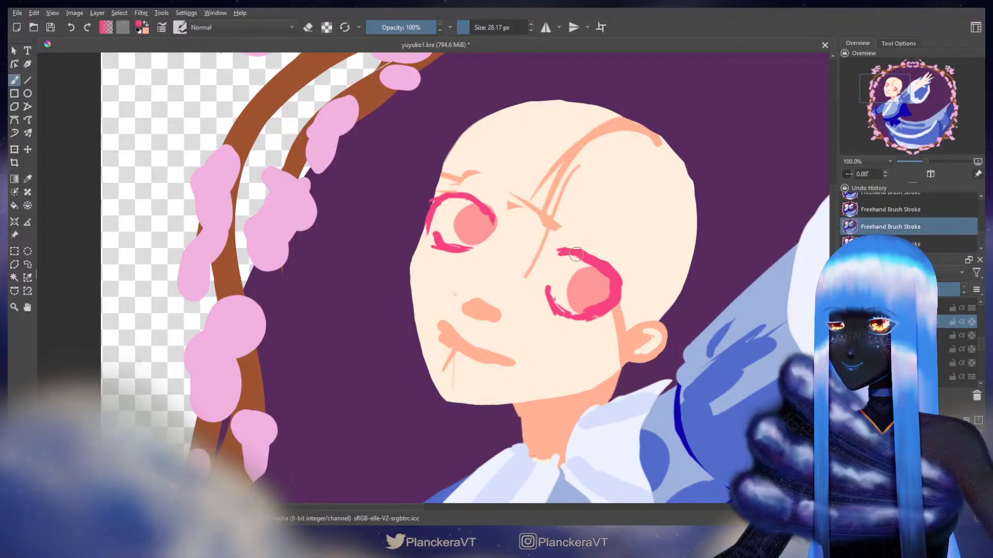
pyautogui.moveTo(581, 253); pyautogui.dragTo(567, 251)
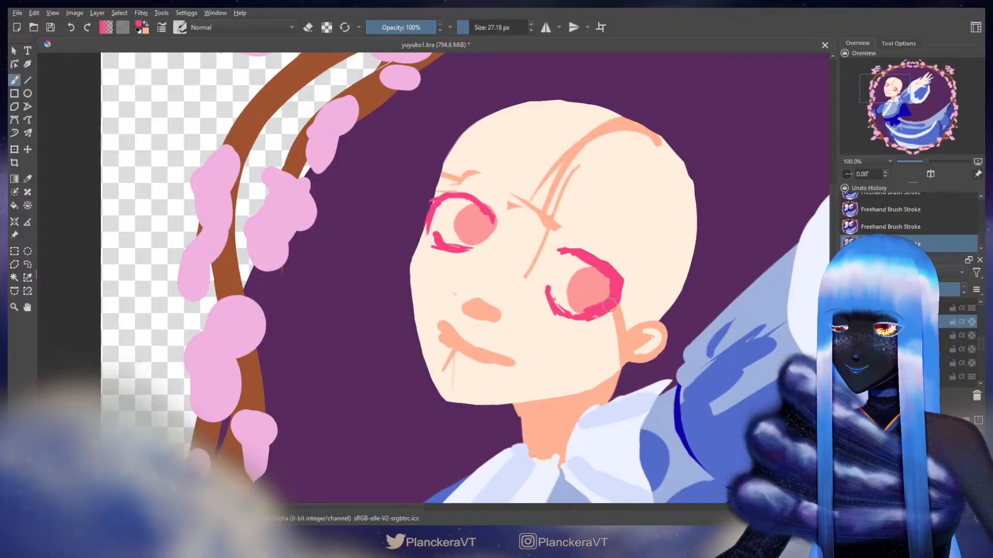
# Thin the right-hand eye's upper lash line from above and below with the eraser
pyautogui.press('e')
pyautogui.moveTo(557, 247)
pyautogui.mouseDown()
pyautogui.moveTo(605, 249)
pyautogui.moveTo(617, 237)
pyautogui.mouseUp()
pyautogui.moveTo(568, 272)
pyautogui.mouseDown()
pyautogui.moveTo(572, 259)
pyautogui.moveTo(598, 265)
pyautogui.moveTo(608, 296)
pyautogui.mouseUp()
pyautogui.press('e')
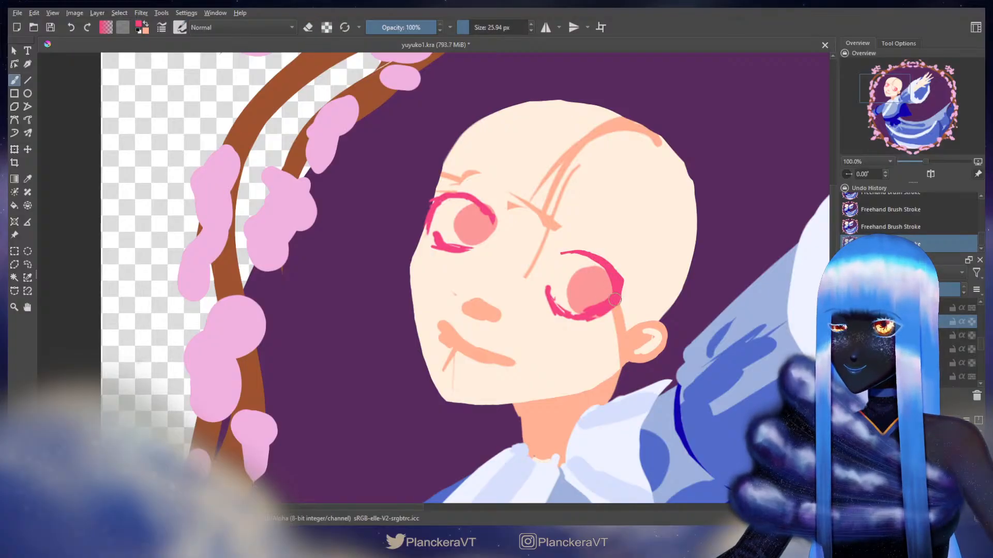
pyautogui.press('e')
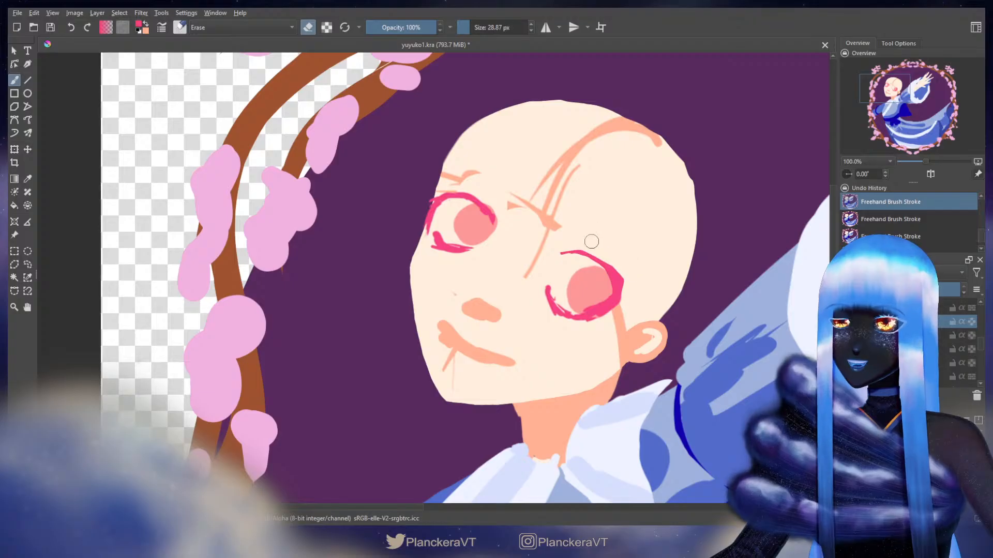
pyautogui.moveTo(591, 241); pyautogui.dragTo(604, 255)
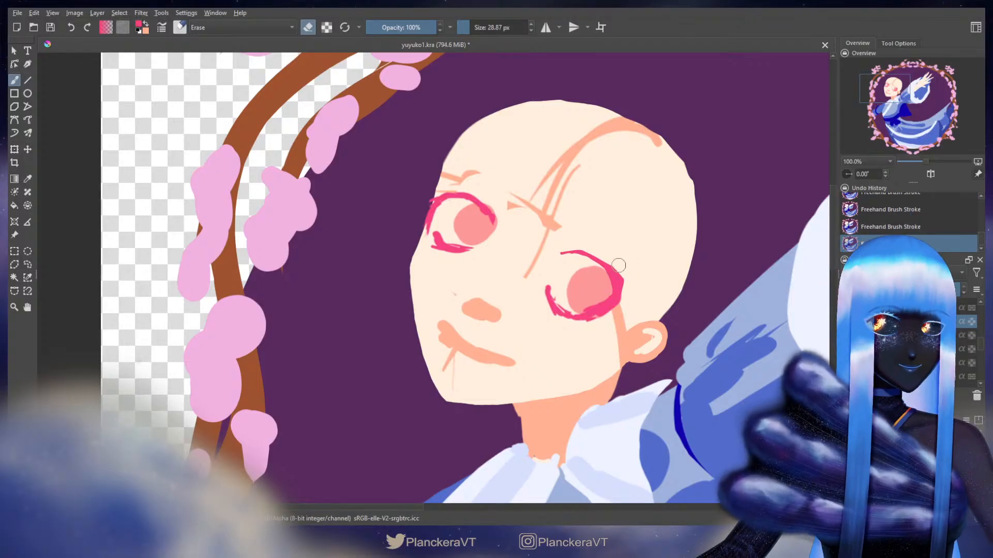
pyautogui.press('e')
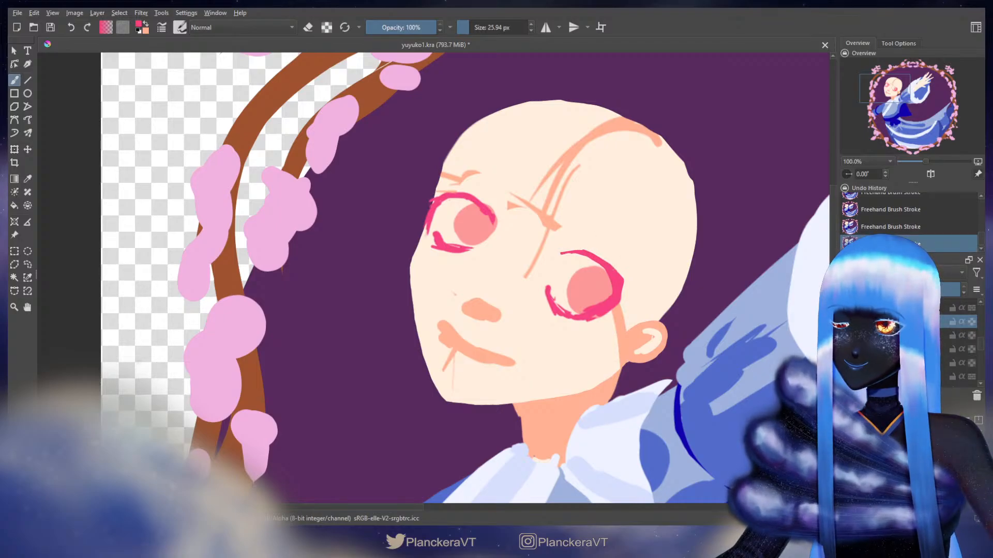
# Trim the lower outline of the right-hand eye and paint a pointed outer corner in pink
pyautogui.press('e')
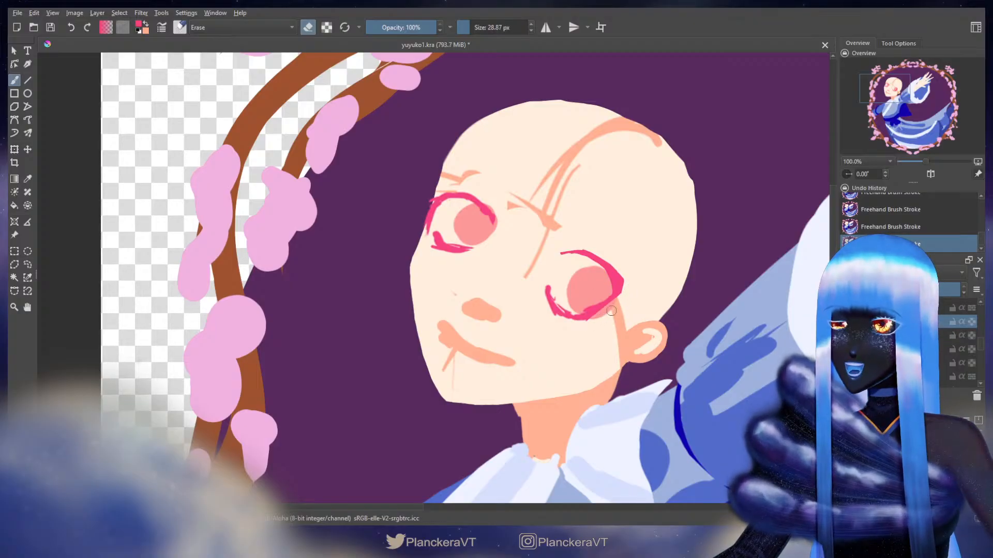
pyautogui.press('e')
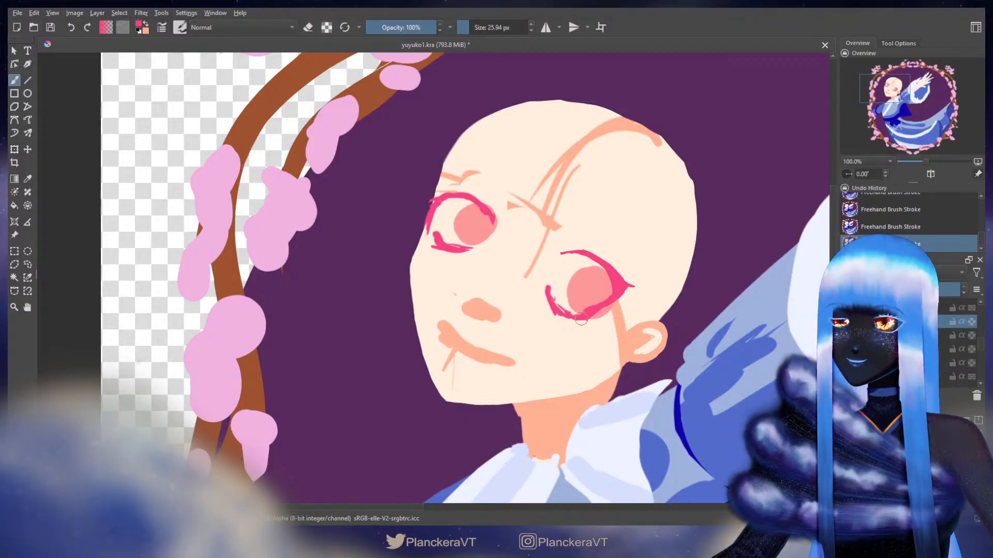
pyautogui.press('e')
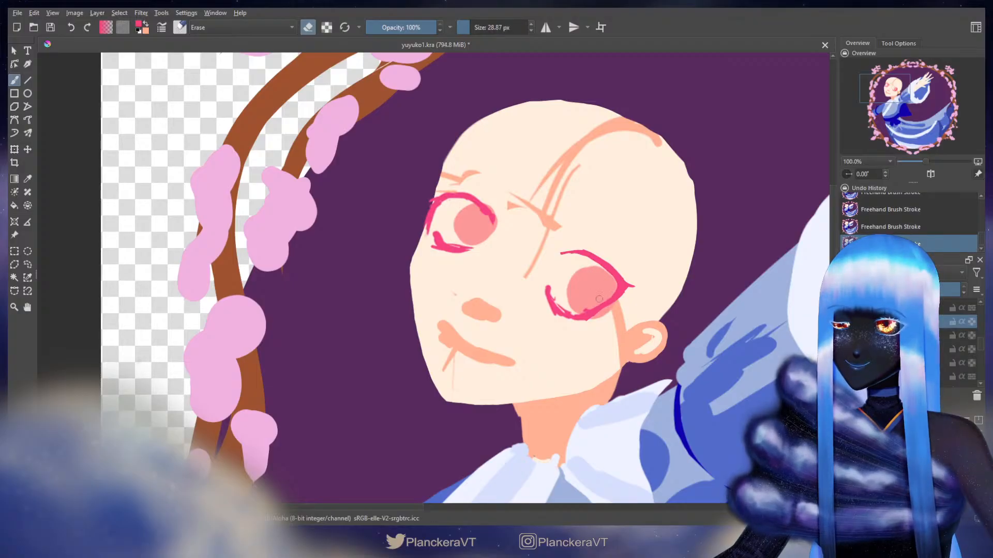
pyautogui.press('e')
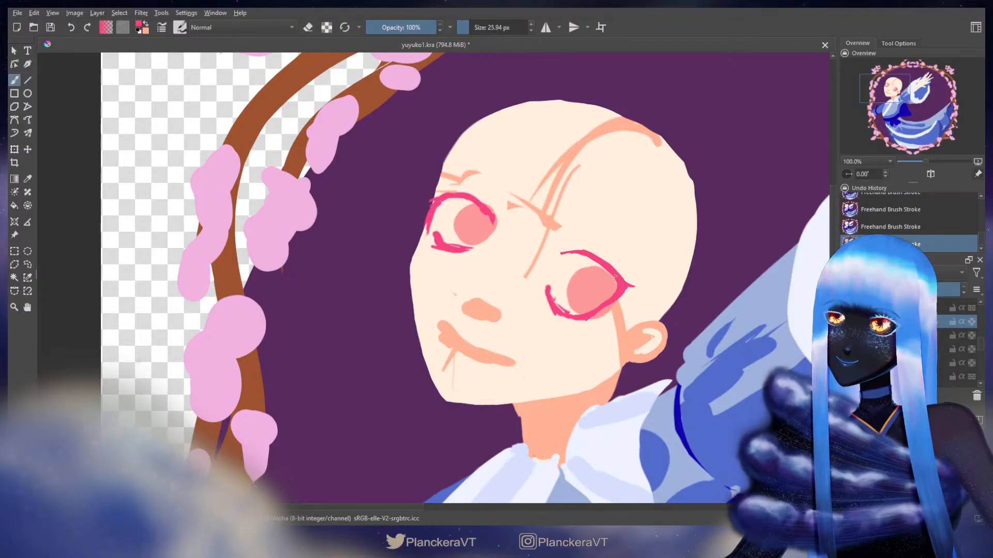
pyautogui.press('e')
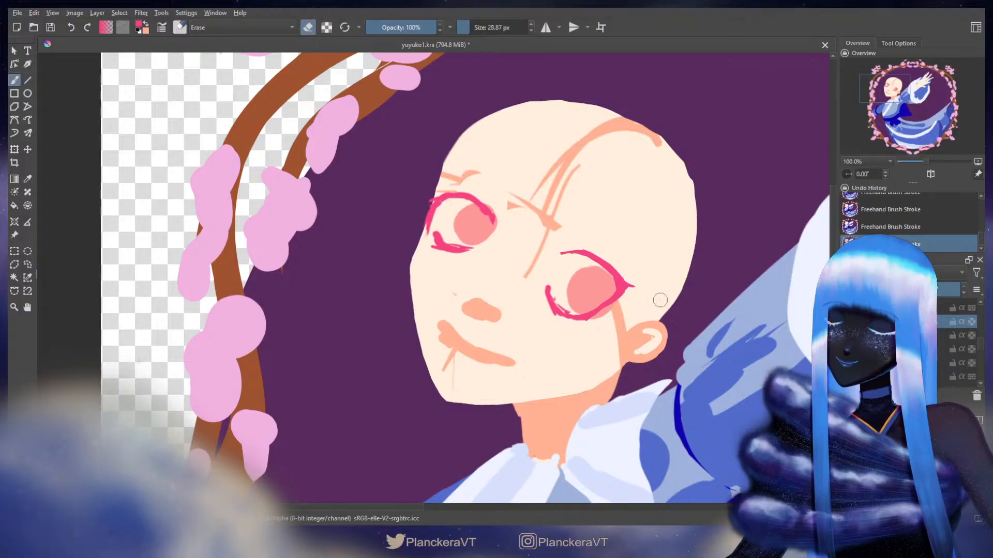
# Nudge the right-hand eye's pointed outer corner slightly inward with a transform, and resume the pink brush
pyautogui.press('e')
pyautogui.hotkey('ctrl', 't')
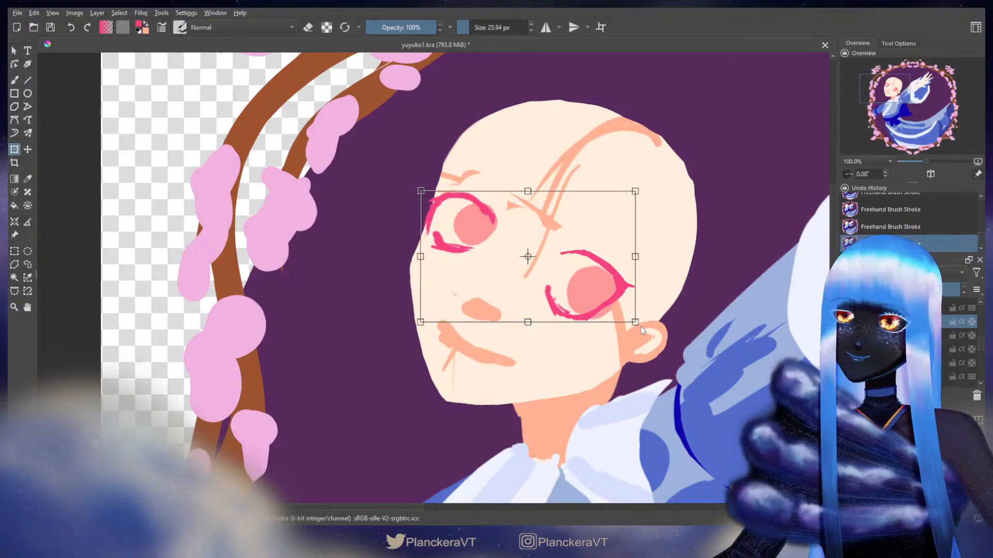
pyautogui.press('b')
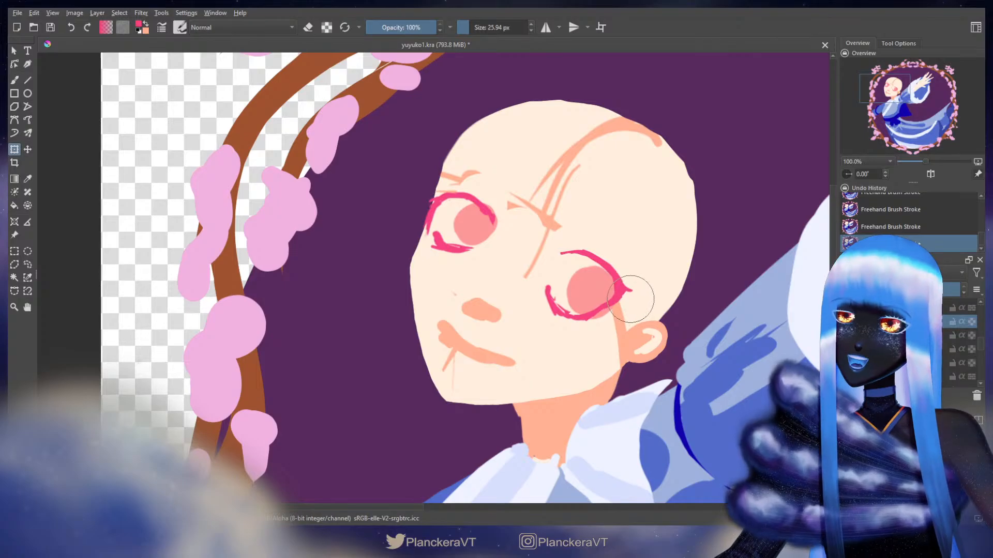
pyautogui.press('b')
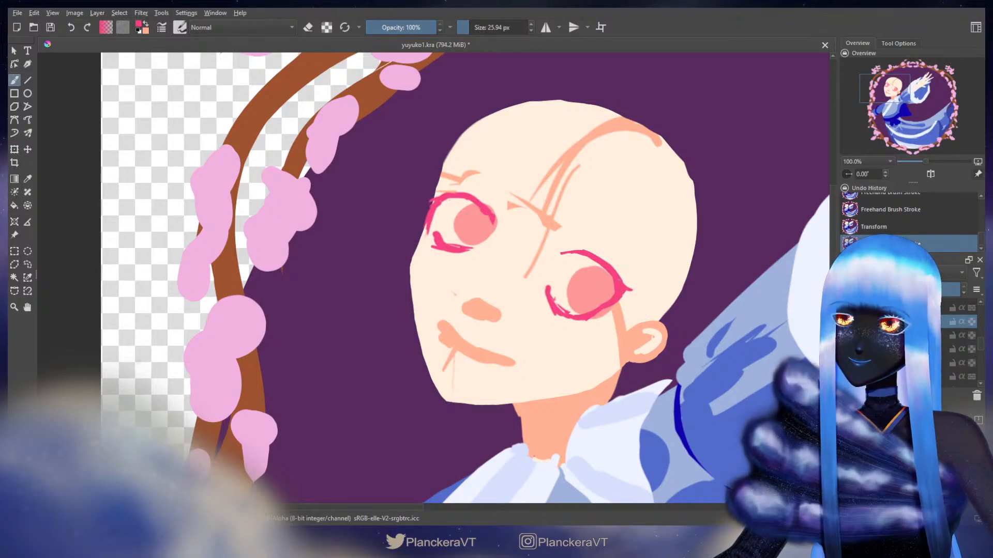
# Repaint the right-hand eye's lower outline in pink, trimming its underside with the eraser and undoing the last stray stroke
pyautogui.moveTo(623, 283); pyautogui.dragTo(600, 310)
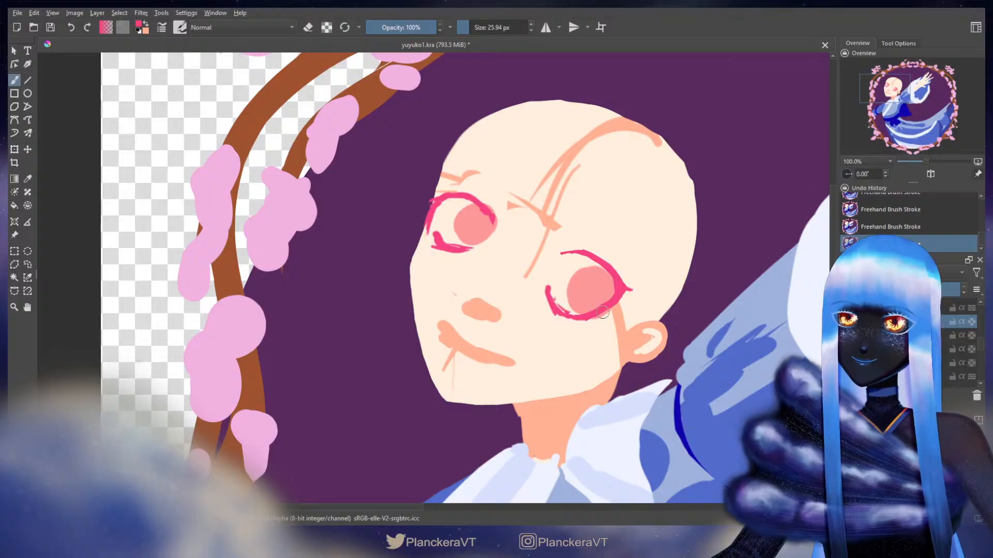
pyautogui.press('e')
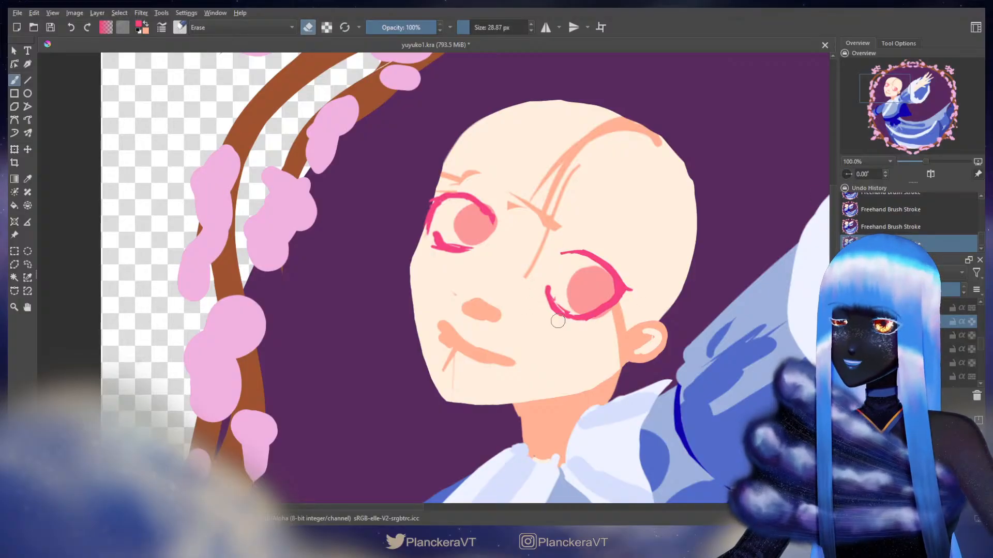
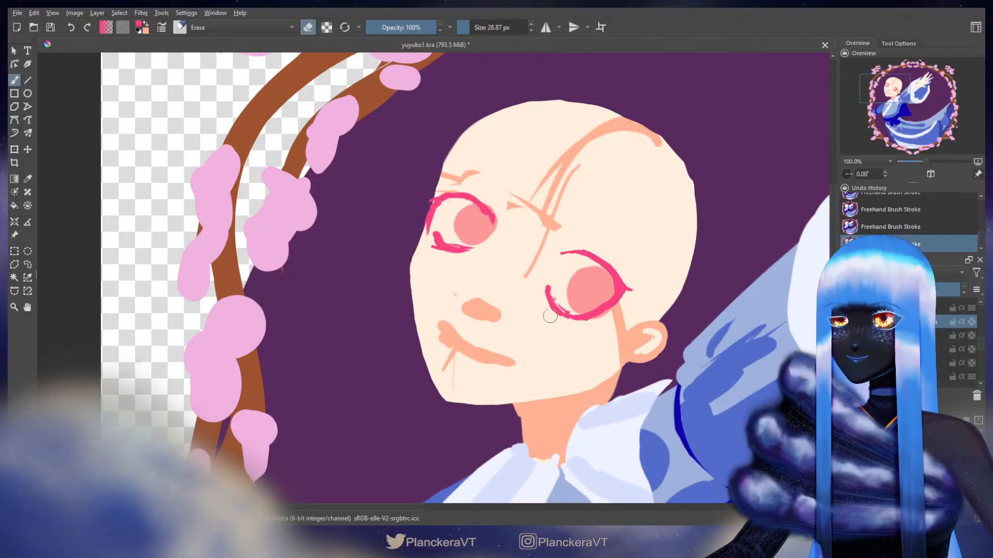
pyautogui.moveTo(550, 316)
pyautogui.mouseDown()
pyautogui.moveTo(540, 300)
pyautogui.moveTo(577, 317)
pyautogui.mouseUp()
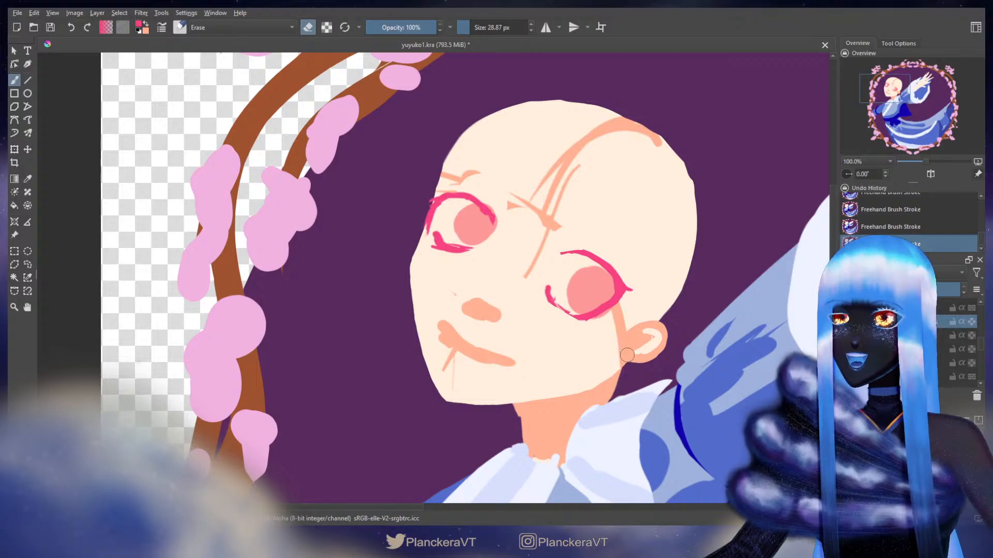
pyautogui.press('e')
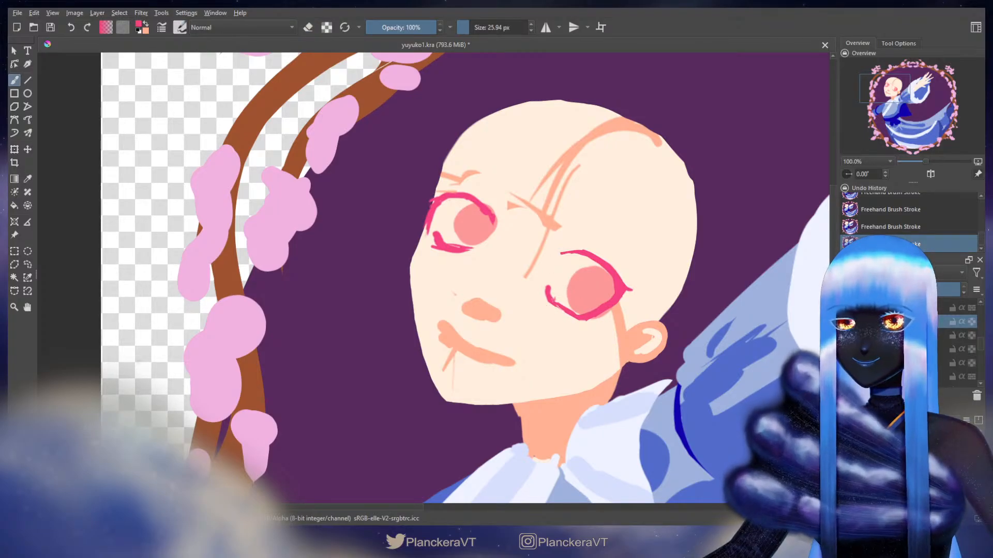
pyautogui.moveTo(562, 305); pyautogui.dragTo(578, 318)
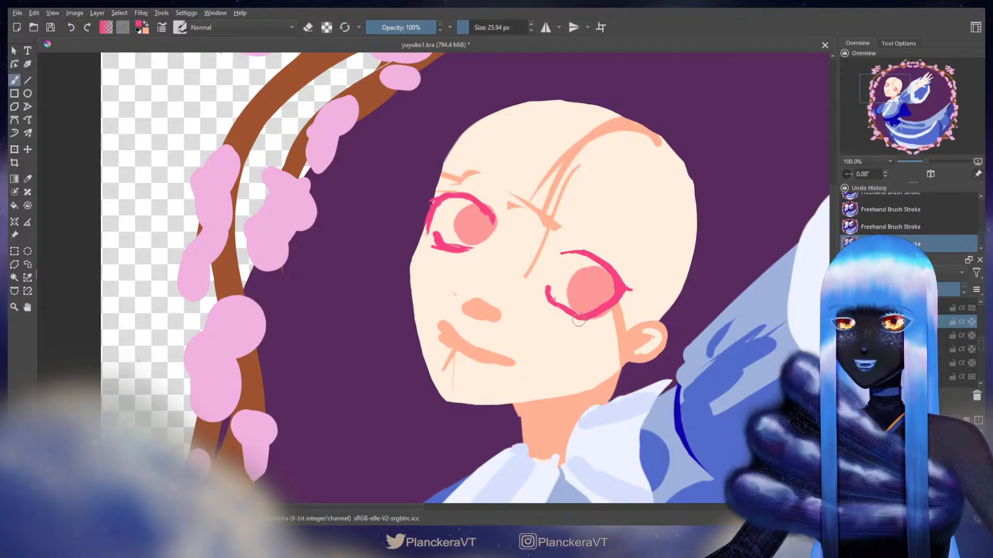
pyautogui.click(585, 337)
pyautogui.hotkey('ctrl', 'z')
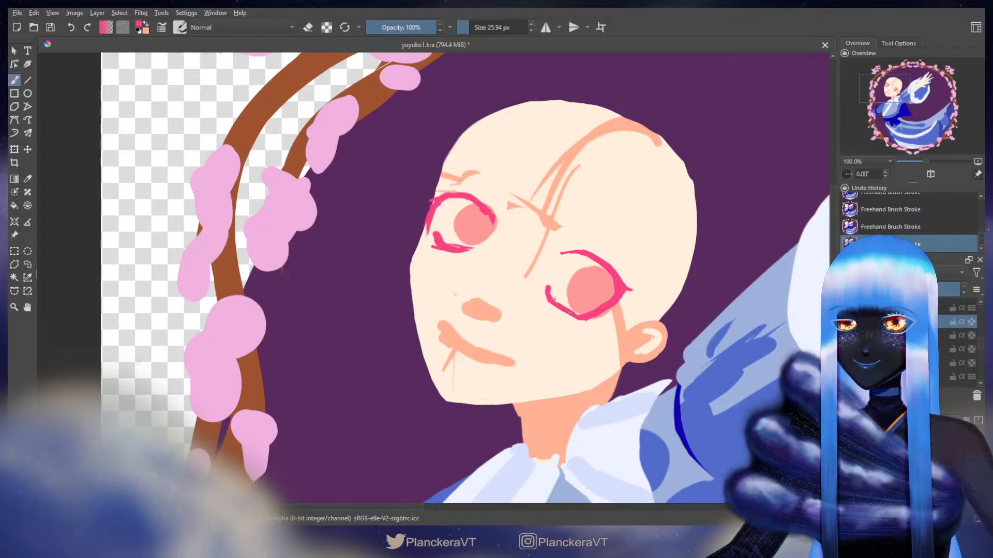
# Thin the inner end of the right-hand eye's lower outline with the eraser
pyautogui.press('e')
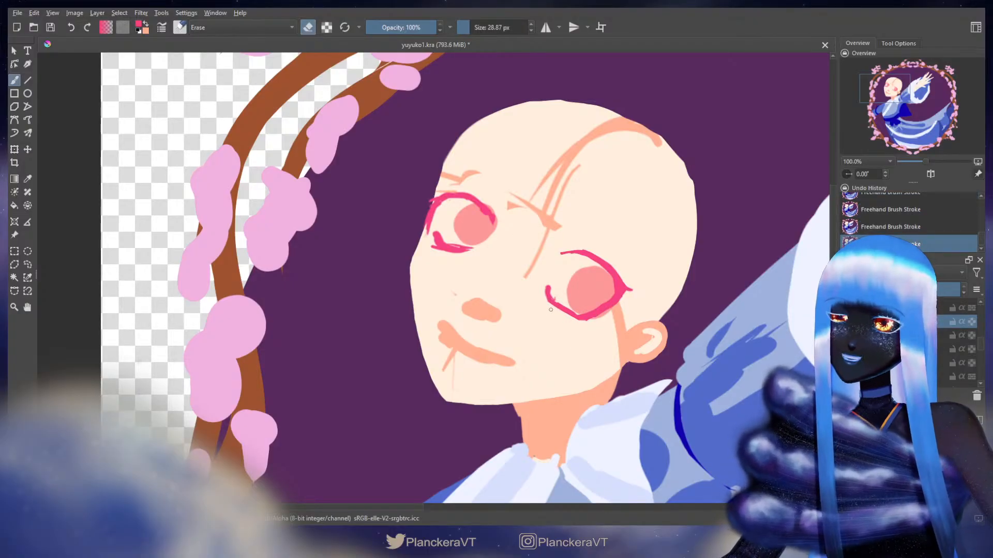
pyautogui.moveTo(570, 316); pyautogui.dragTo(569, 317)
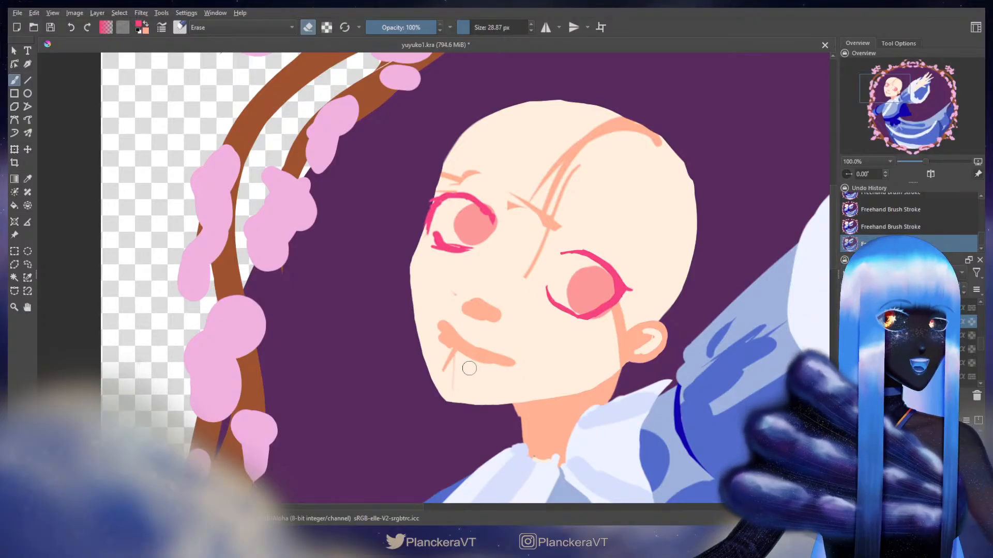
pyautogui.press('e')
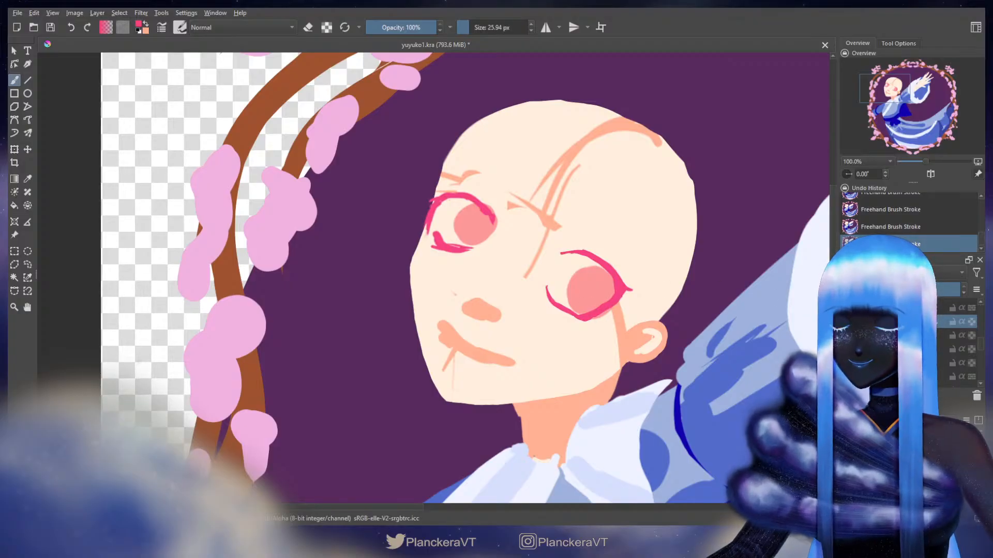
pyautogui.click(910, 349)
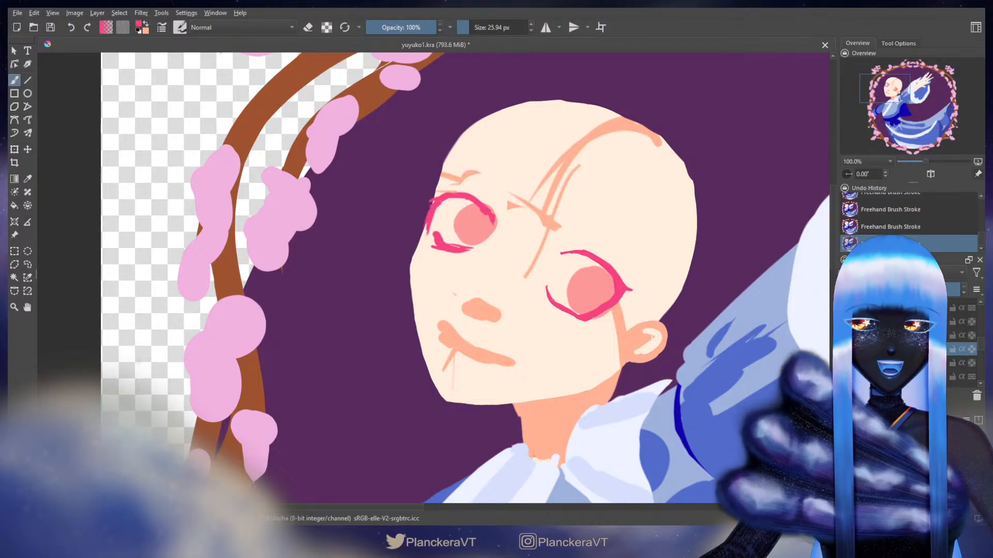
pyautogui.click(951, 321)
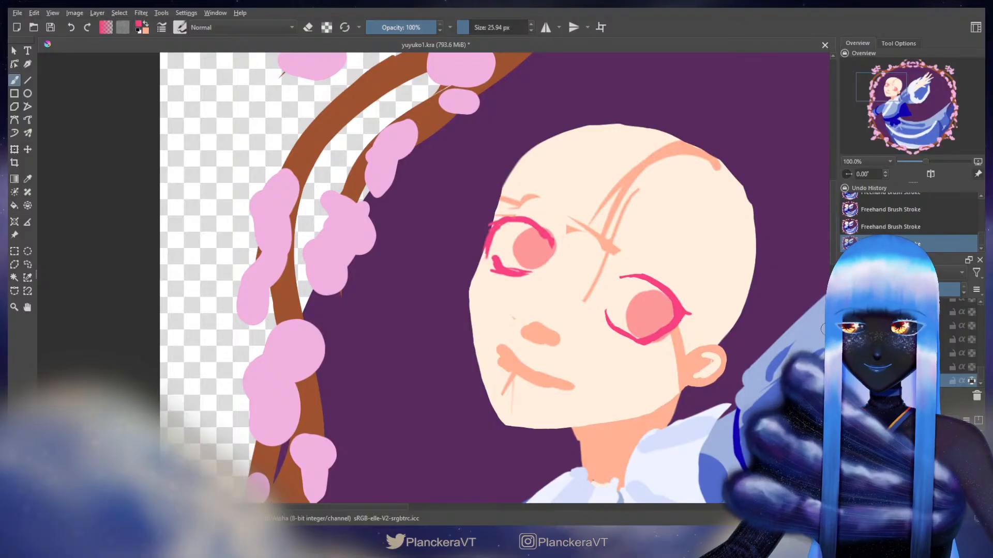
pyautogui.hotkey('ctrl', 'z')
pyautogui.moveTo(980, 362); pyautogui.dragTo(981, 306)
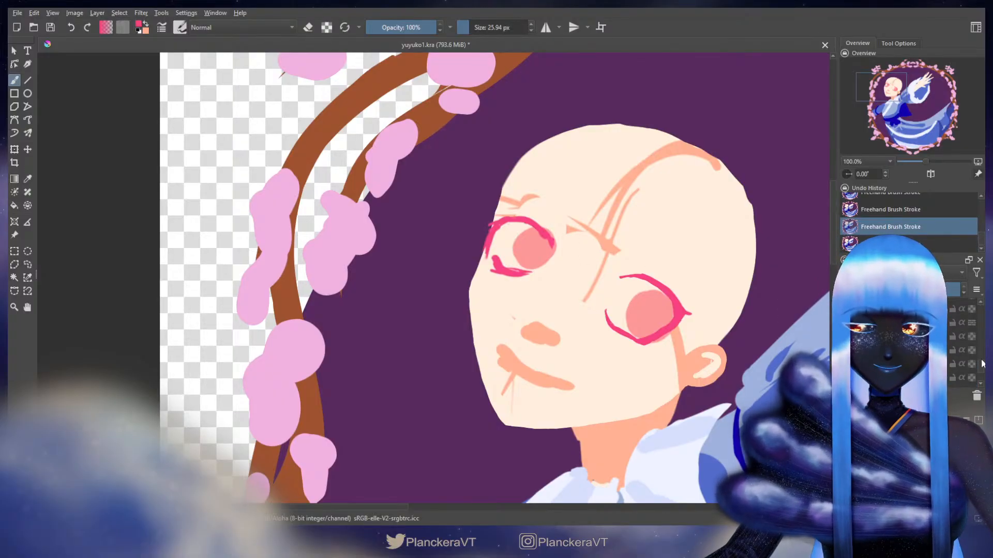
pyautogui.click(973, 305)
pyautogui.click(976, 319)
pyautogui.click(974, 330)
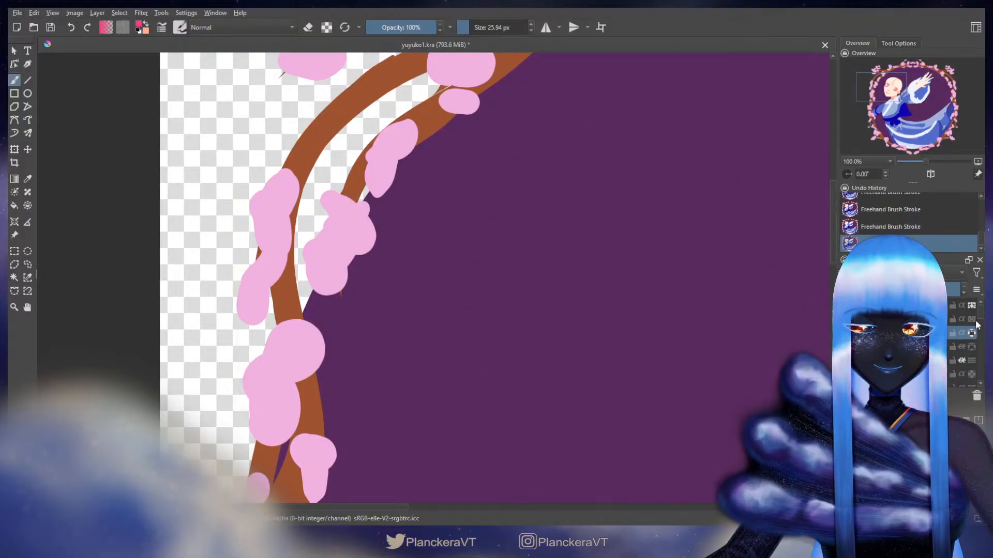
pyautogui.click(975, 319)
pyautogui.moveTo(979, 367); pyautogui.dragTo(981, 342)
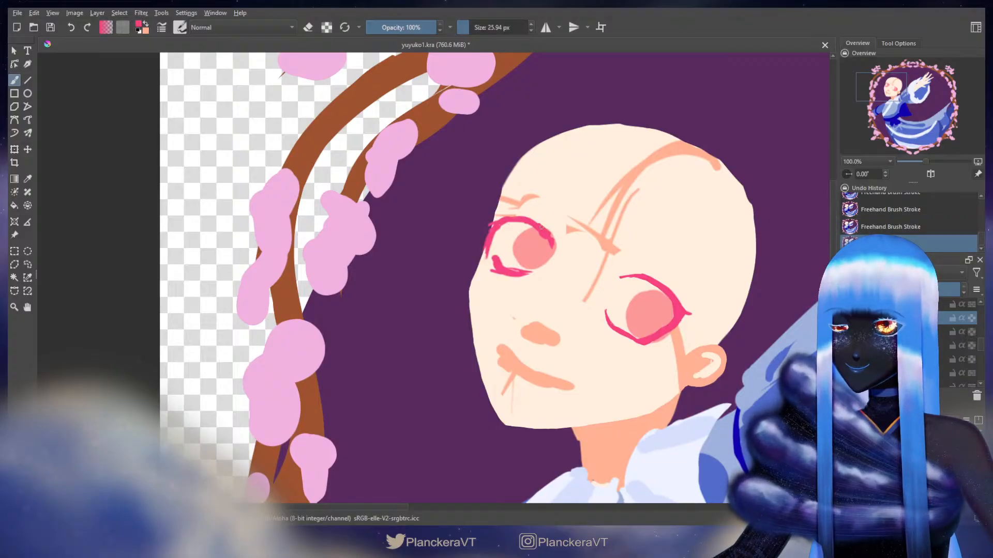
# Thin the left-hand eye's upper lash line with the eraser, retouch it in pink, and undo the last two strokes
pyautogui.press('e')
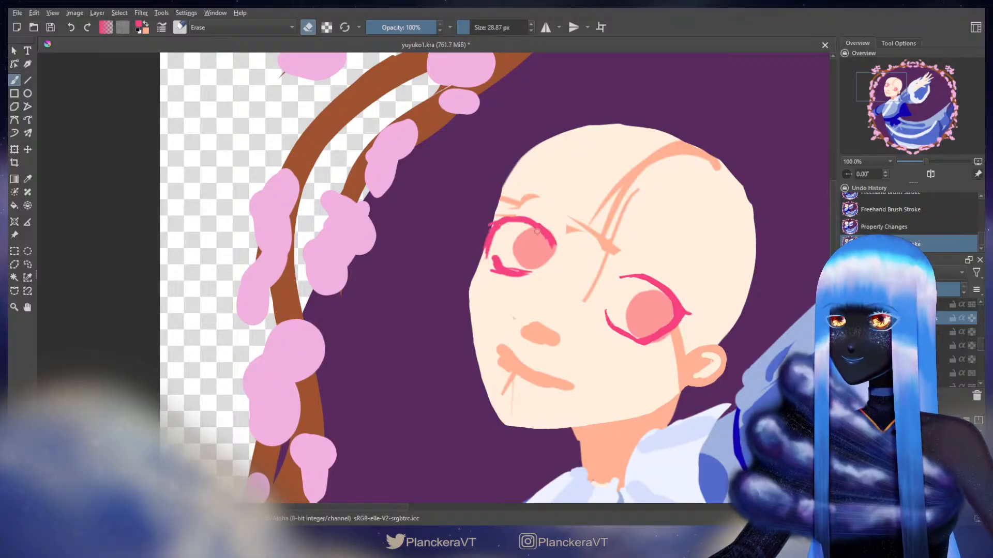
pyautogui.press('e')
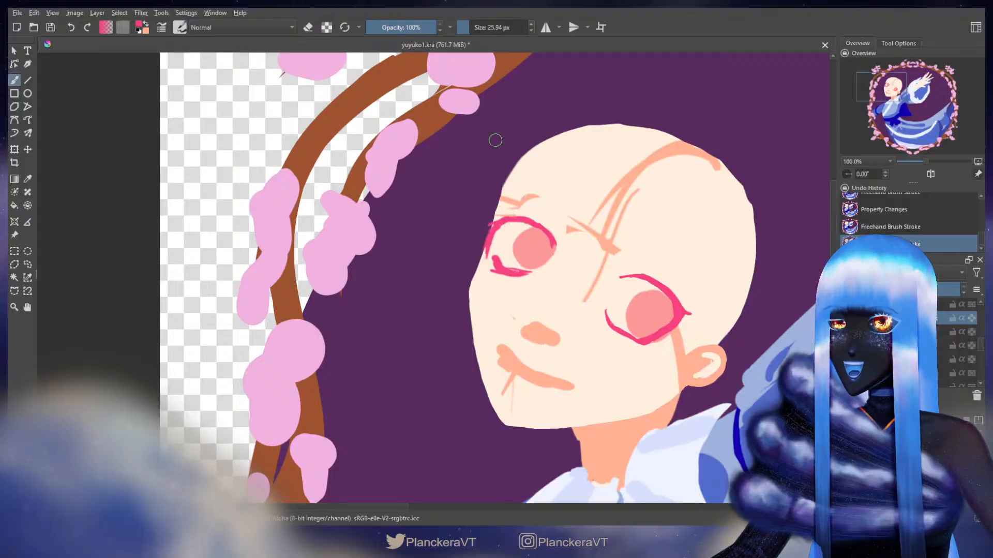
pyautogui.moveTo(501, 223); pyautogui.dragTo(528, 213)
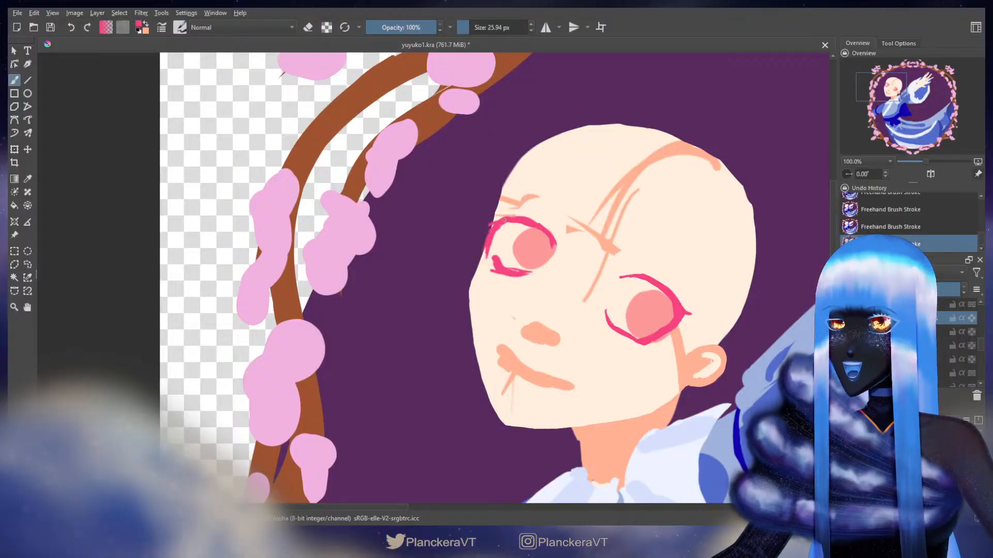
pyautogui.hotkey('ctrl', 'z')
pyautogui.hotkey('ctrl', 'z')
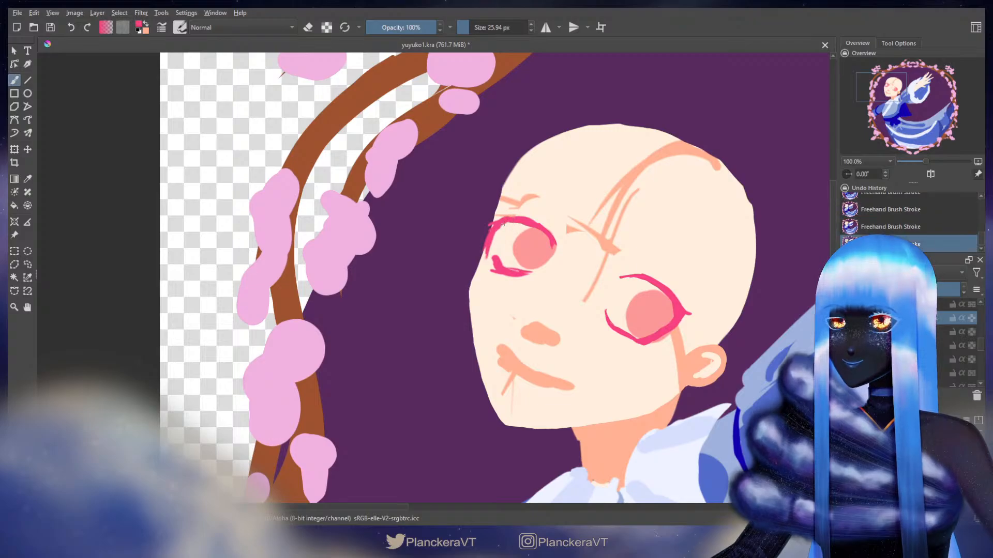
# Redraw the left-hand eye's outer side in pink closer to the iris and erase the old outer line
pyautogui.moveTo(501, 250); pyautogui.dragTo(500, 224)
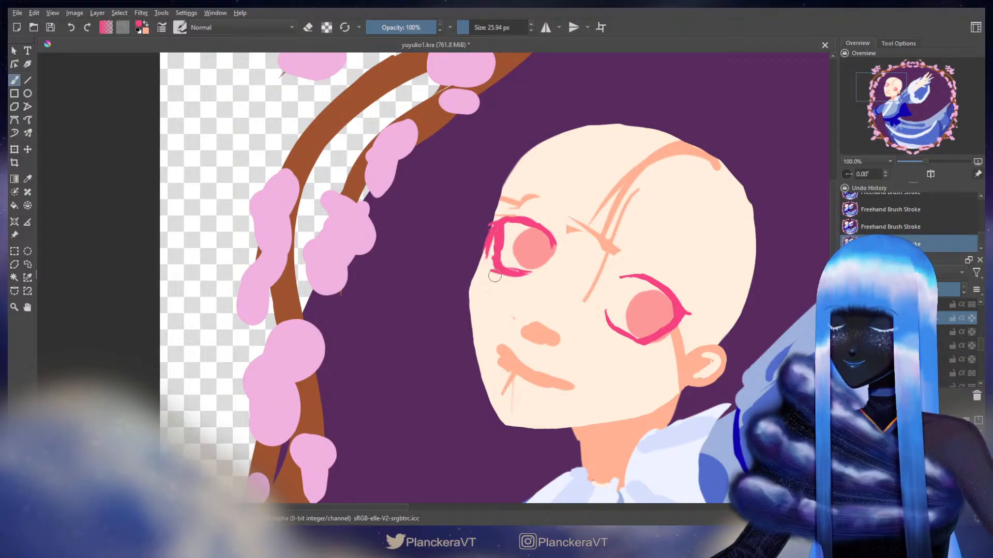
pyautogui.press('e')
pyautogui.moveTo(491, 208); pyautogui.dragTo(487, 256)
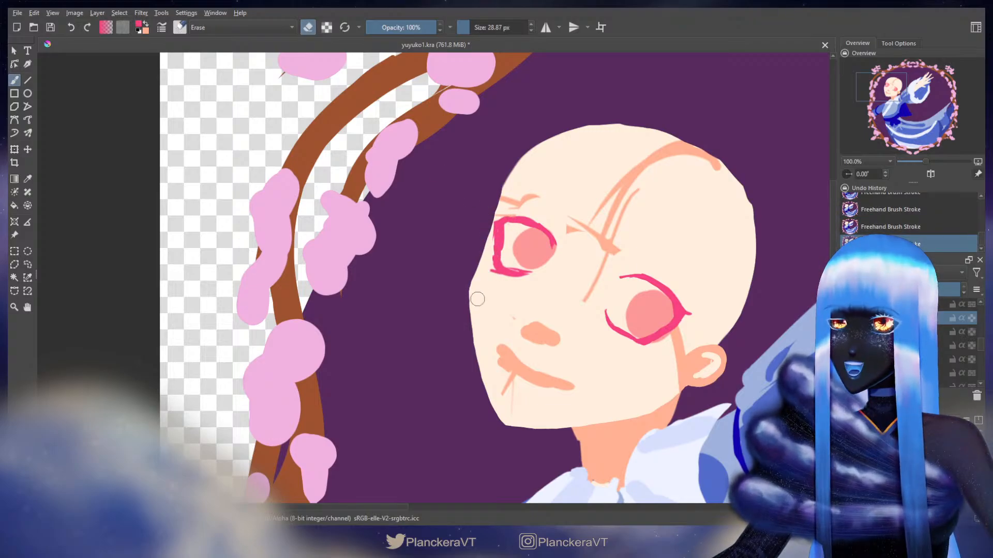
# Touch up the left-hand eye's lower outline in pink and thin its outer side into a smoother curve with the eraser
pyautogui.press('e')
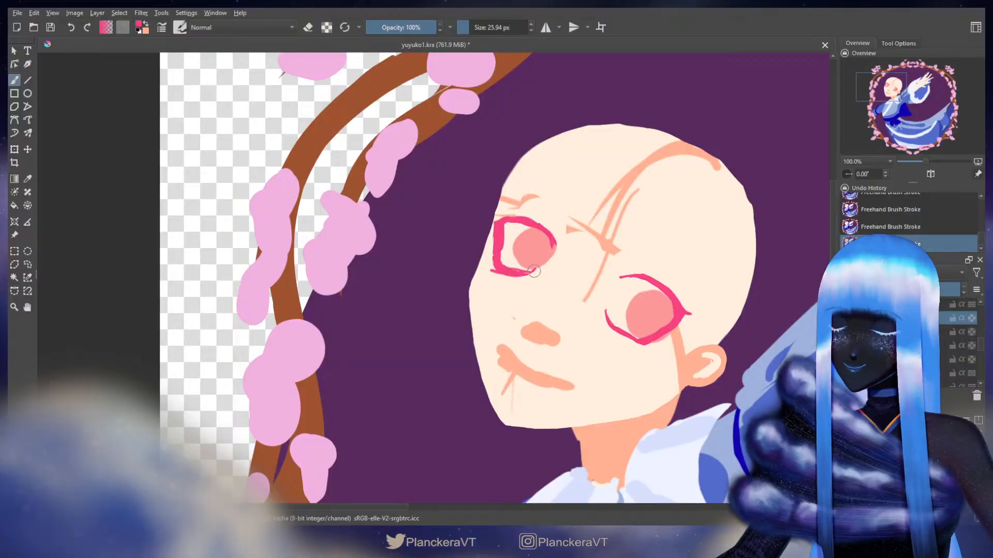
pyautogui.press('e')
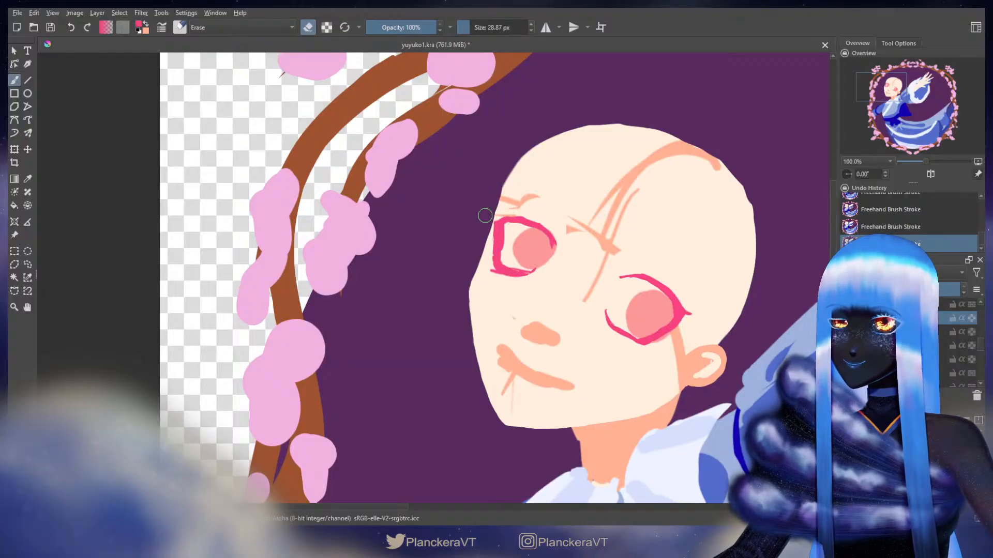
pyautogui.moveTo(505, 237); pyautogui.dragTo(487, 265)
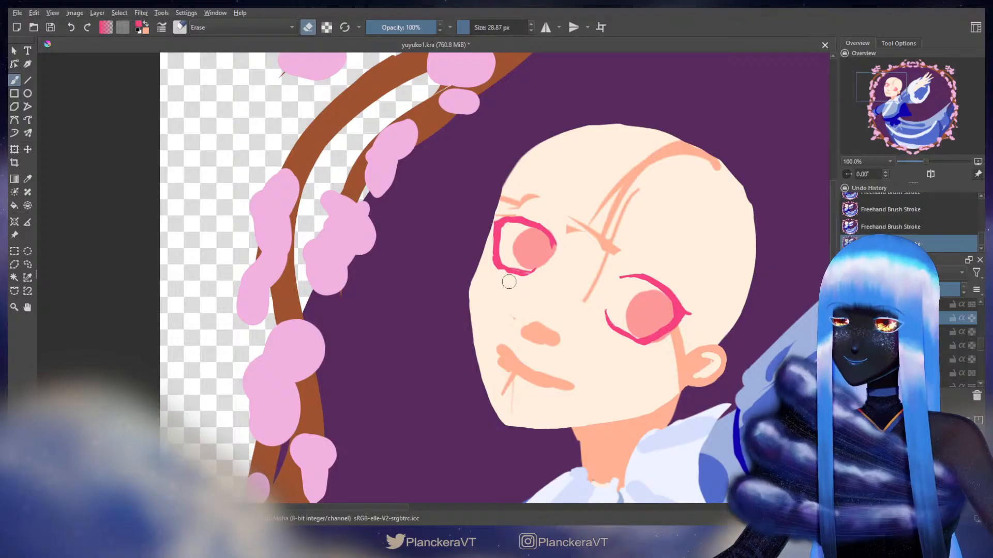
# Retouch the inner end of the left-hand eye's upper lash line, undo the unwanted strokes, and trim its outside edge with the eraser
pyautogui.press('e')
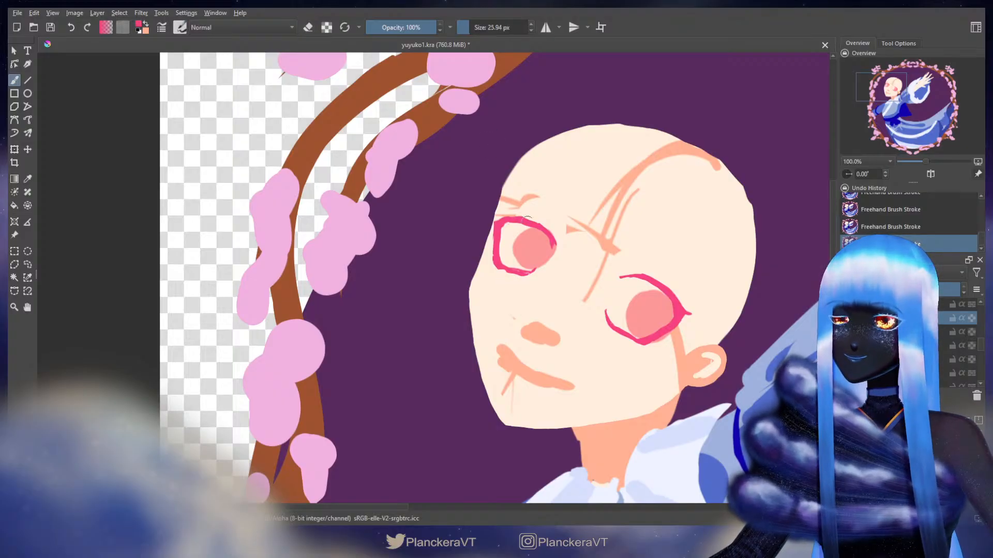
pyautogui.press('e')
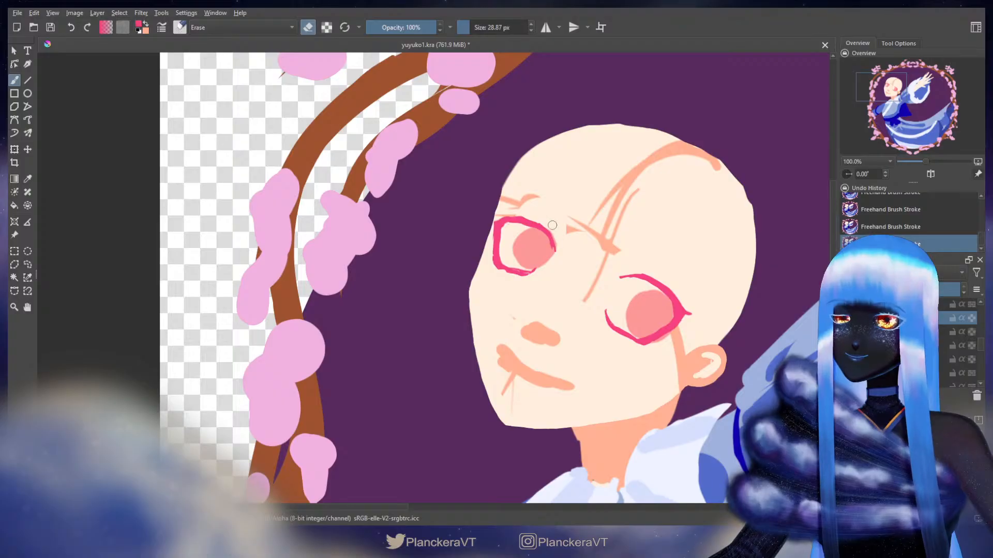
pyautogui.hotkey('ctrl', 'z')
pyautogui.moveTo(551, 249); pyautogui.dragTo(551, 247)
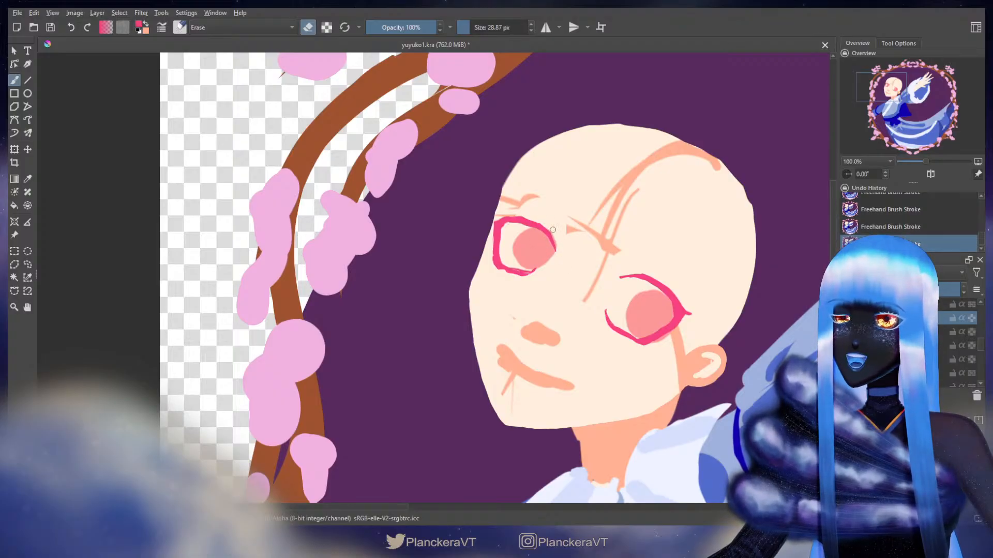
pyautogui.hotkey('ctrl', 'z')
pyautogui.hotkey('ctrl', 'z')
pyautogui.moveTo(563, 231); pyautogui.dragTo(560, 252)
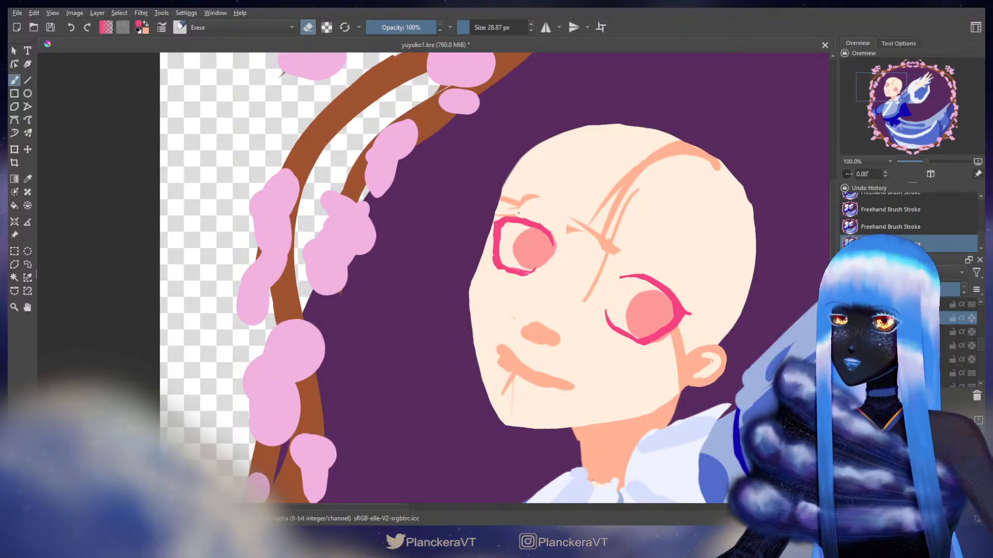
# Paint a pointed outer corner on the left-hand eye in pink and thin its lower outline with the eraser
pyautogui.press('e')
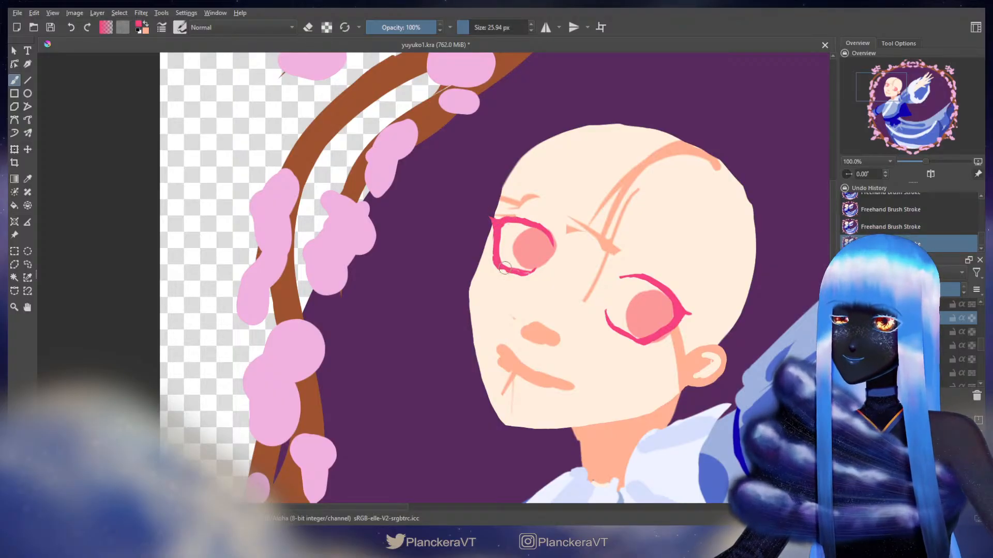
pyautogui.press('e')
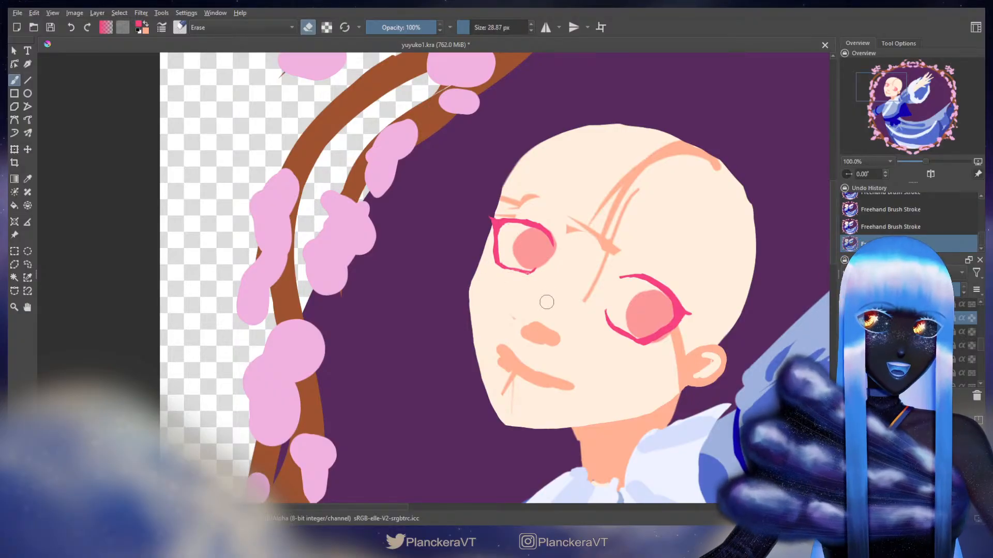
pyautogui.press('e')
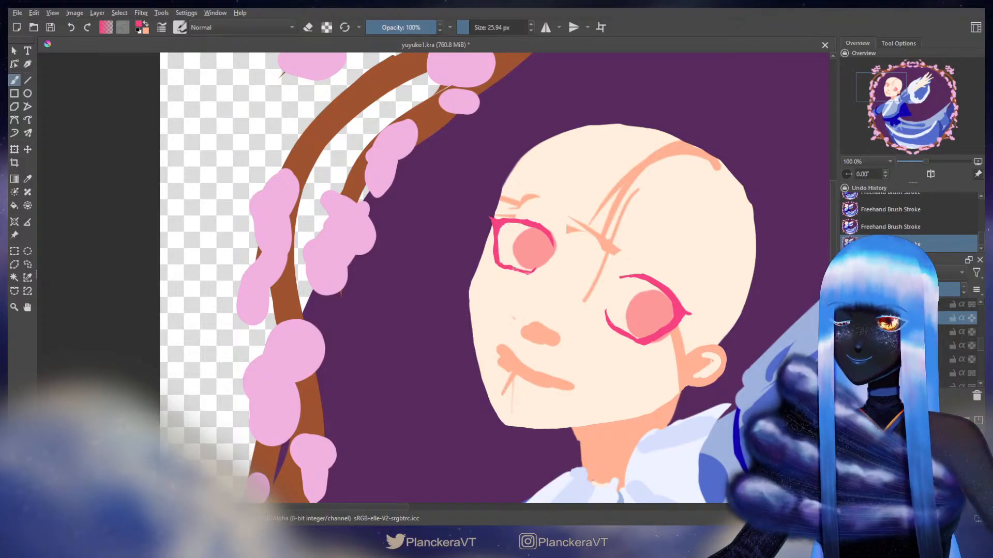
pyautogui.press('e')
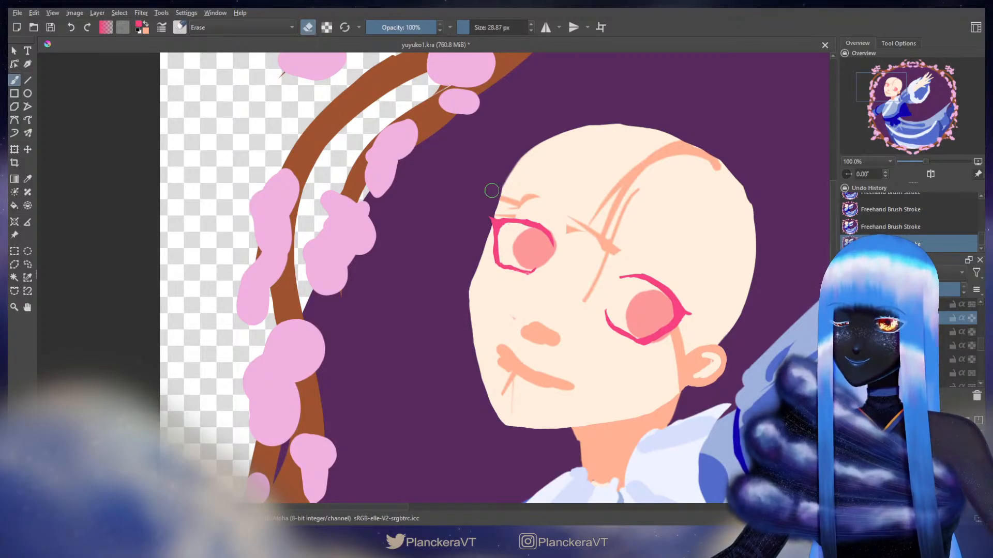
pyautogui.press('e')
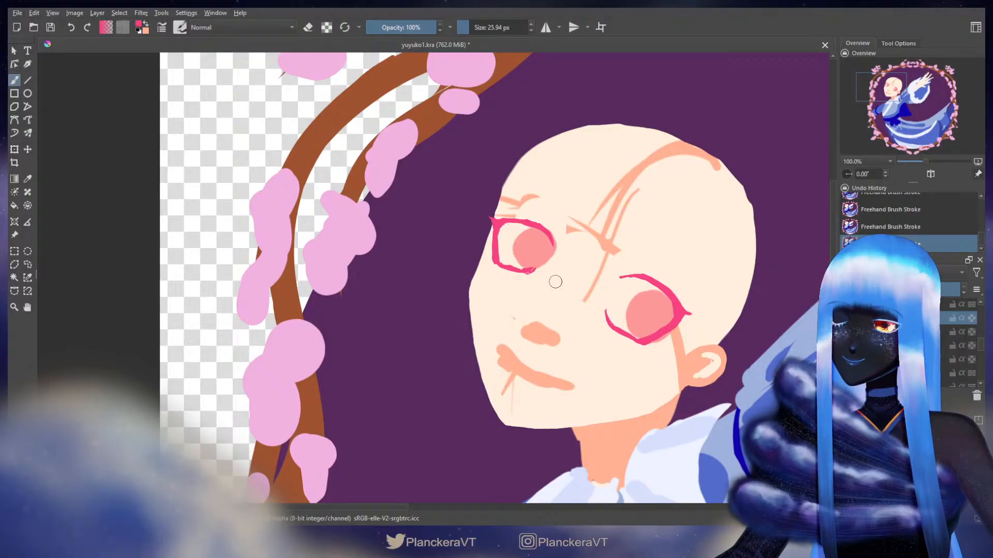
pyautogui.press('e')
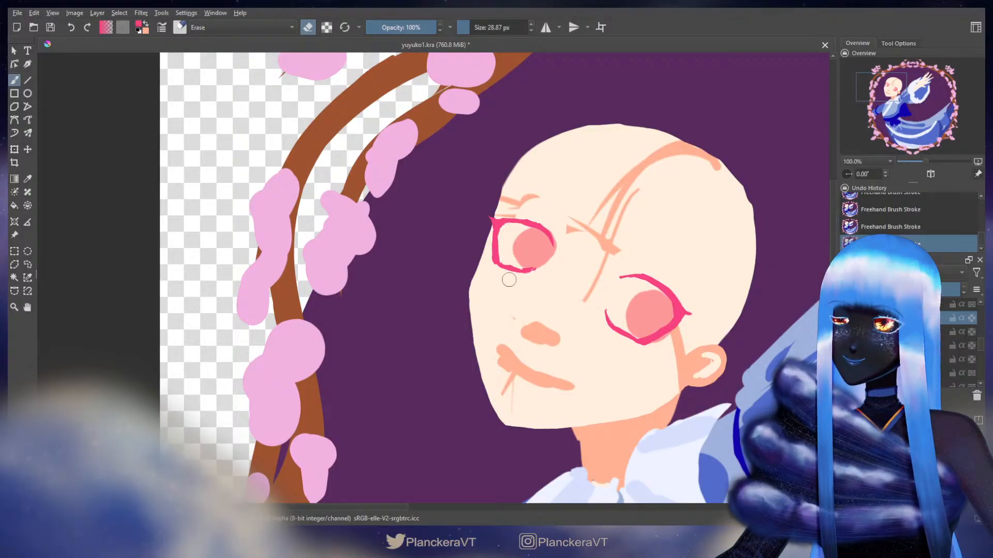
pyautogui.press('e')
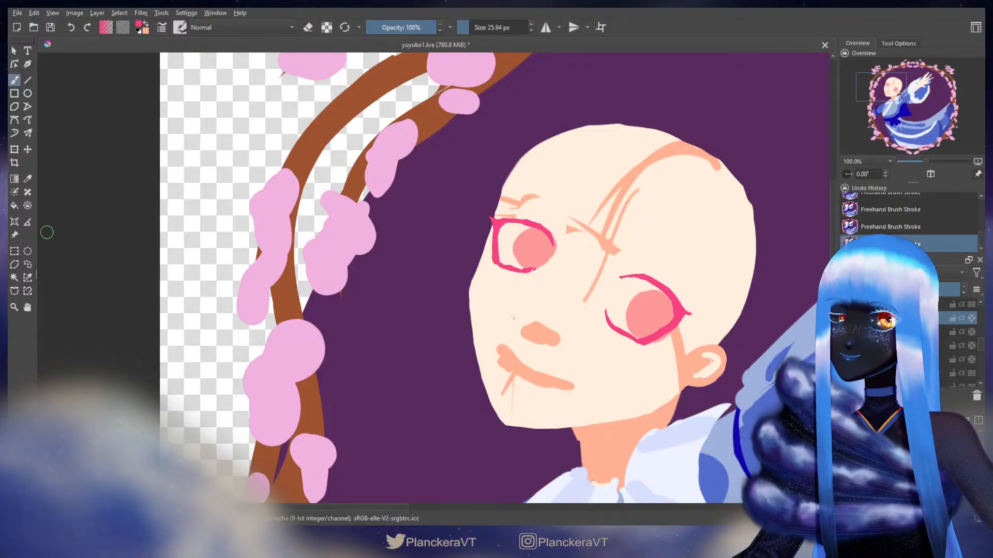
# Lasso the left-hand eye, rotate it slightly clockwise with the Transform tool, and deselect it
pyautogui.click(27, 264)
pyautogui.moveTo(484, 172)
pyautogui.mouseDown()
pyautogui.moveTo(457, 216)
pyautogui.moveTo(531, 293)
pyautogui.moveTo(599, 229)
pyautogui.moveTo(486, 173)
pyautogui.mouseUp()
pyautogui.hotkey('ctrl', 't')
pyautogui.moveTo(598, 301); pyautogui.dragTo(594, 303)
pyautogui.press('Return')
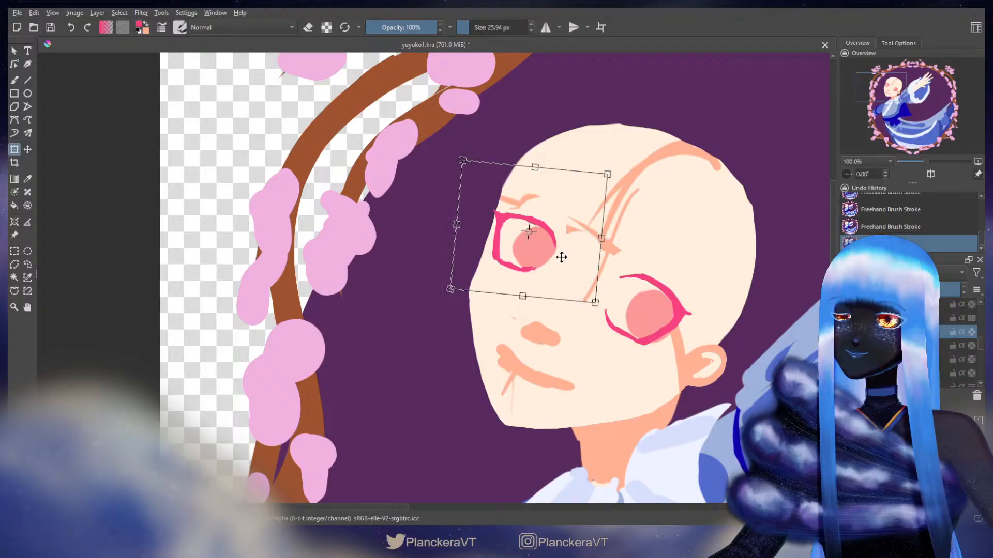
pyautogui.press('b')
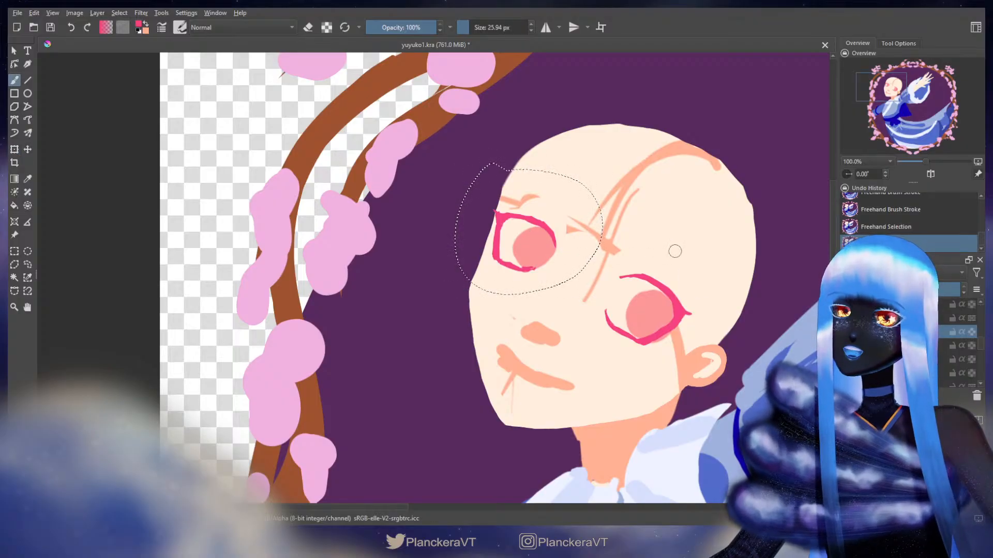
pyautogui.hotkey('ctrl', 'shift', 'a')
# Check the face in the mirrored canvas view, restore the eye selection, nudge the left-hand eye slightly, and deselect
pyautogui.click(930, 174)
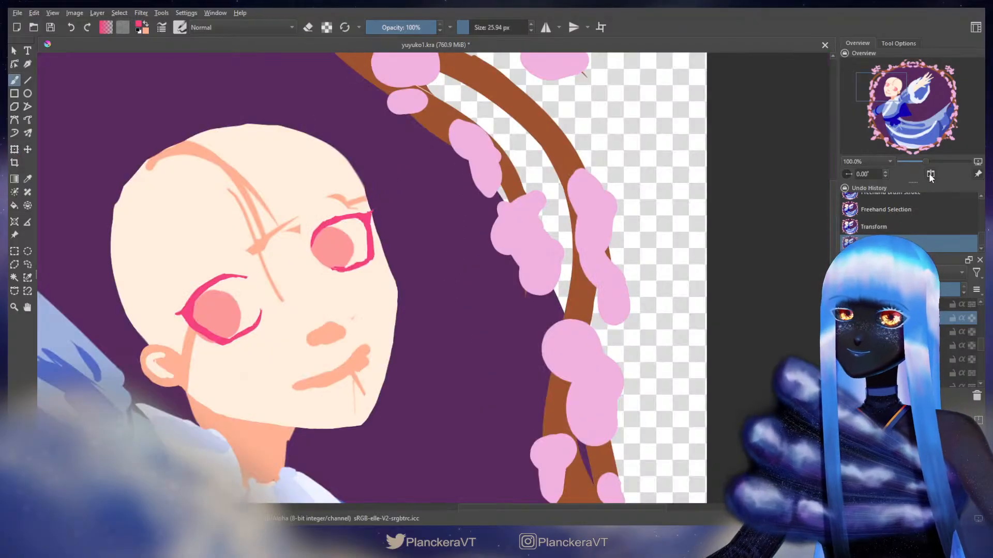
pyautogui.moveTo(500, 328); pyautogui.dragTo(705, 299)
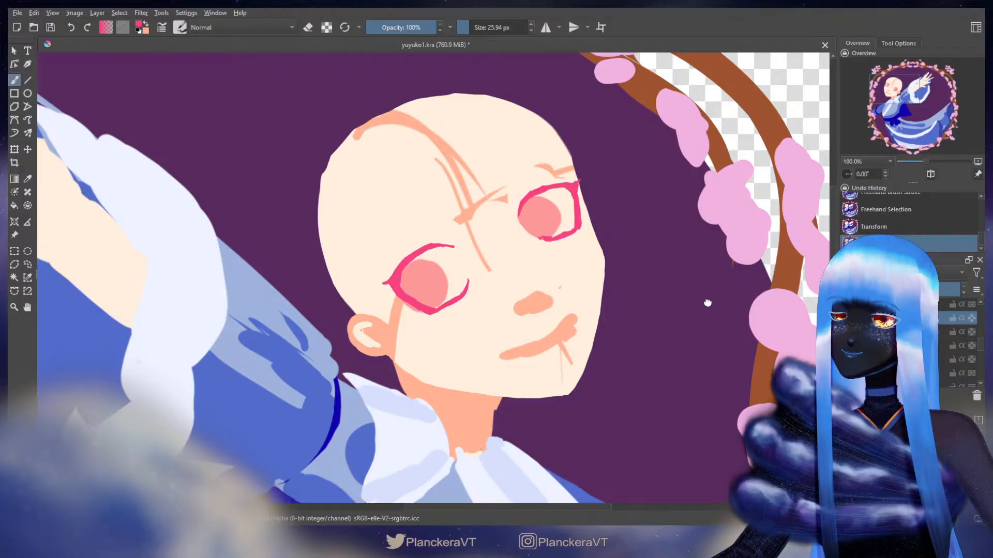
pyautogui.click(930, 174)
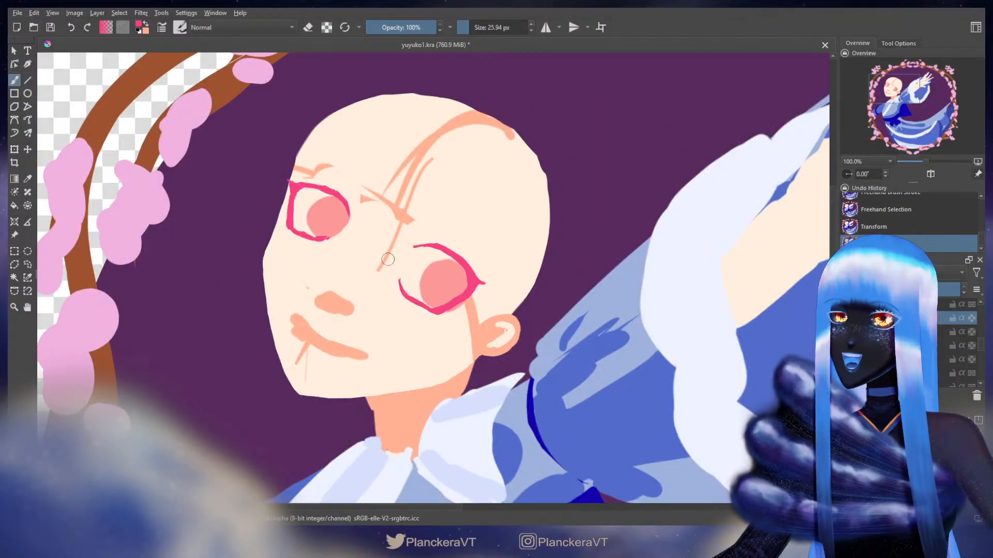
pyautogui.moveTo(388, 260); pyautogui.dragTo(538, 293)
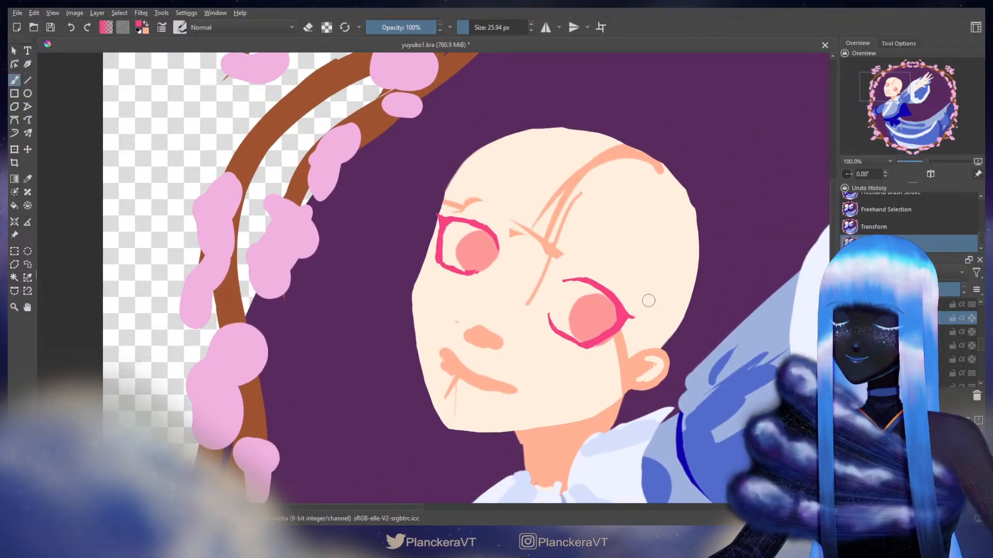
pyautogui.hotkey('ctrl', 'z')
pyautogui.press('t')
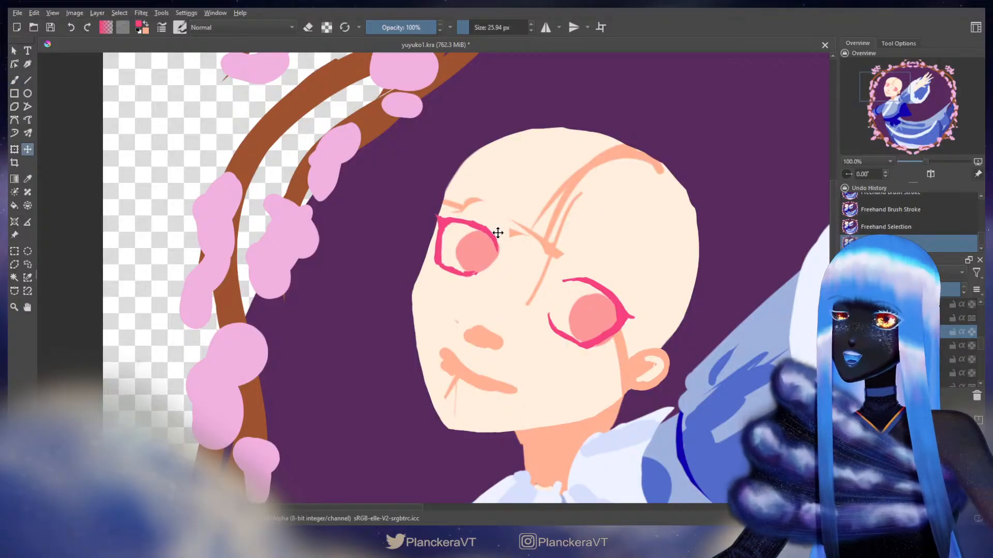
pyautogui.press('b')
pyautogui.hotkey('ctrl', 'shift', 'a')
# Erase the large peach nose blob and paint a tiny peach dot in its place, undoing the misplaced strokes
pyautogui.moveTo(557, 332); pyautogui.dragTo(613, 314)
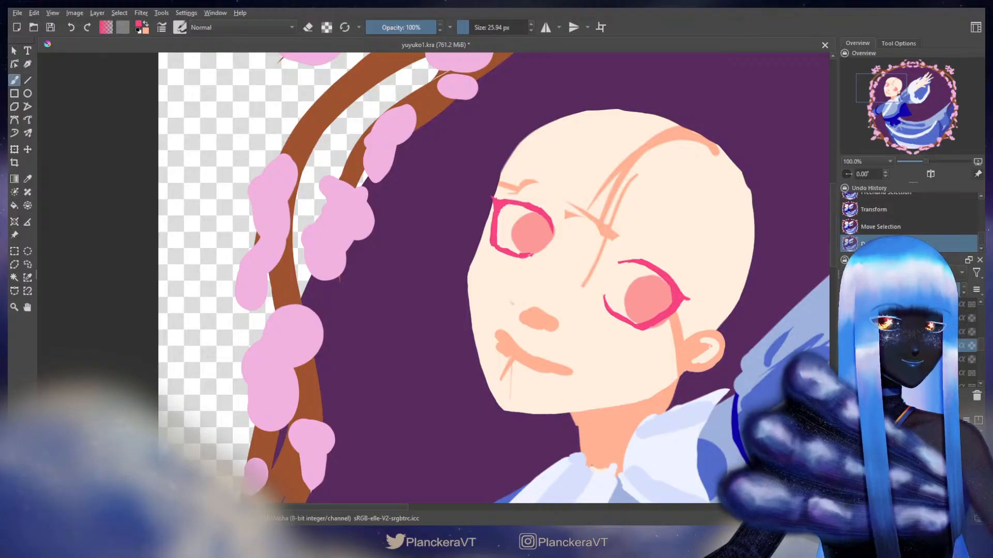
pyautogui.keyDown('ctrl'); pyautogui.click(543, 312); pyautogui.keyUp('ctrl')
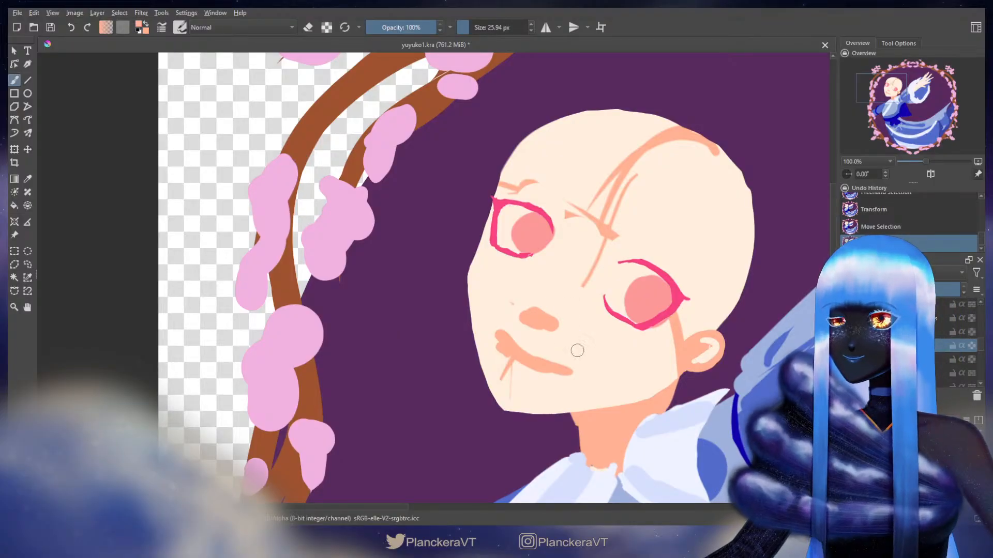
pyautogui.press('e')
pyautogui.moveTo(510, 299)
pyautogui.mouseDown()
pyautogui.moveTo(557, 325)
pyautogui.moveTo(541, 298)
pyautogui.mouseUp()
pyautogui.press('e')
pyautogui.hotkey('ctrl', 'z')
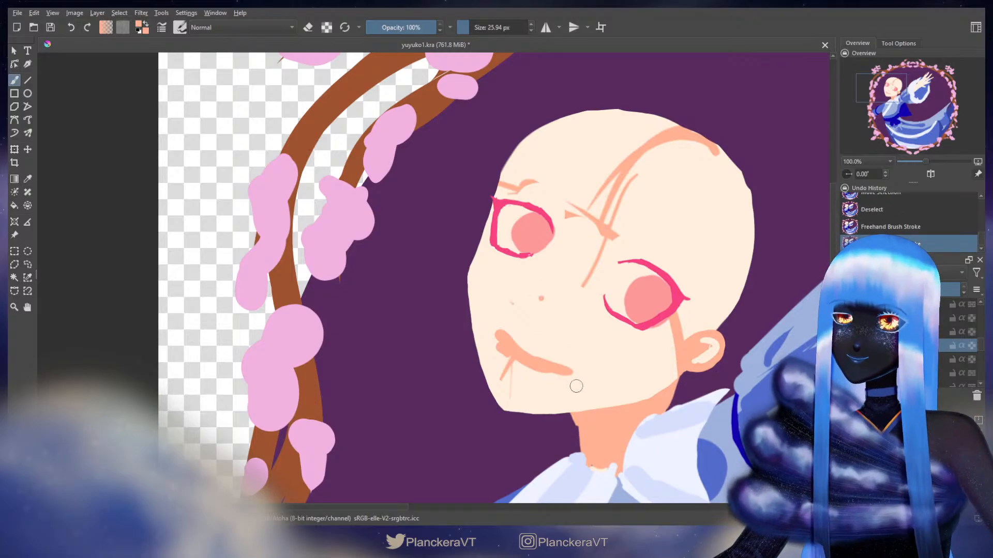
pyautogui.hotkey('ctrl', 'z')
pyautogui.moveTo(535, 303); pyautogui.dragTo(535, 301)
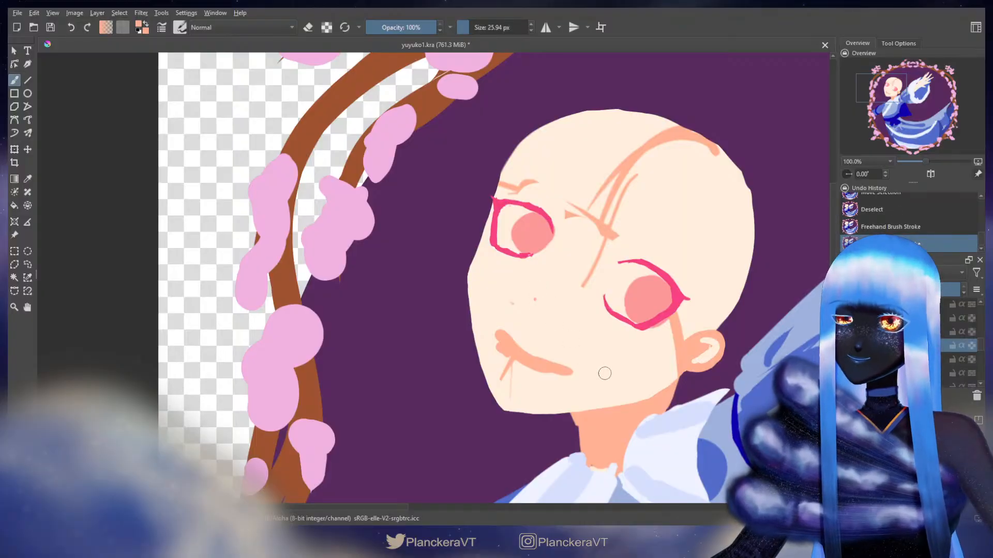
# Paint over the sketch lines between the eyes and the left-hand brow in the pale skin colour with a 55.21 px brush
pyautogui.click(900, 359)
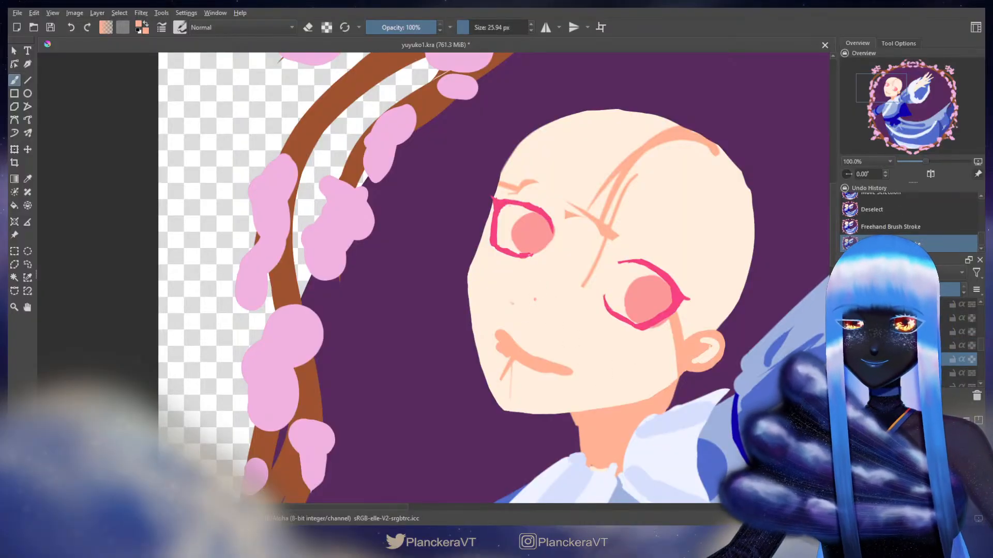
pyautogui.keyDown('ctrl'); pyautogui.click(582, 352); pyautogui.keyUp('ctrl')
pyautogui.moveTo(526, 315)
pyautogui.keyDown('shift'); pyautogui.mouseDown()
pyautogui.moveTo(537, 315)
pyautogui.moveTo(512, 304)
pyautogui.mouseUp(); pyautogui.keyUp('shift')
pyautogui.moveTo(597, 275)
pyautogui.mouseDown()
pyautogui.moveTo(586, 290)
pyautogui.moveTo(593, 266)
pyautogui.mouseUp()
pyautogui.moveTo(528, 191); pyautogui.dragTo(523, 177)
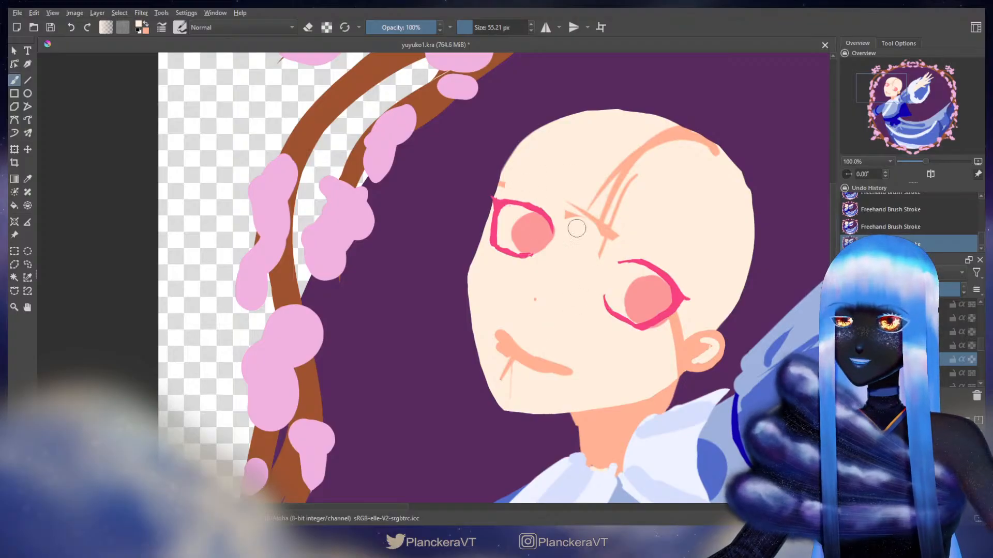
pyautogui.moveTo(576, 228)
pyautogui.mouseDown()
pyautogui.moveTo(619, 230)
pyautogui.moveTo(583, 238)
pyautogui.moveTo(637, 197)
pyautogui.moveTo(589, 169)
pyautogui.mouseUp()
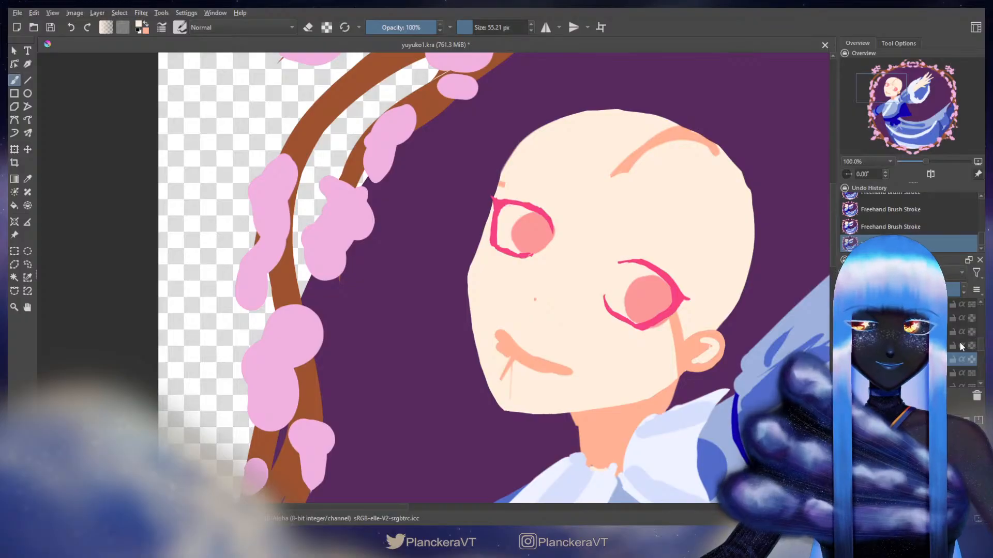
# Move both eyes together slightly down and toward the left-hand edge of the face
pyautogui.scroll(-1, 962, 346)
pyautogui.press('t')
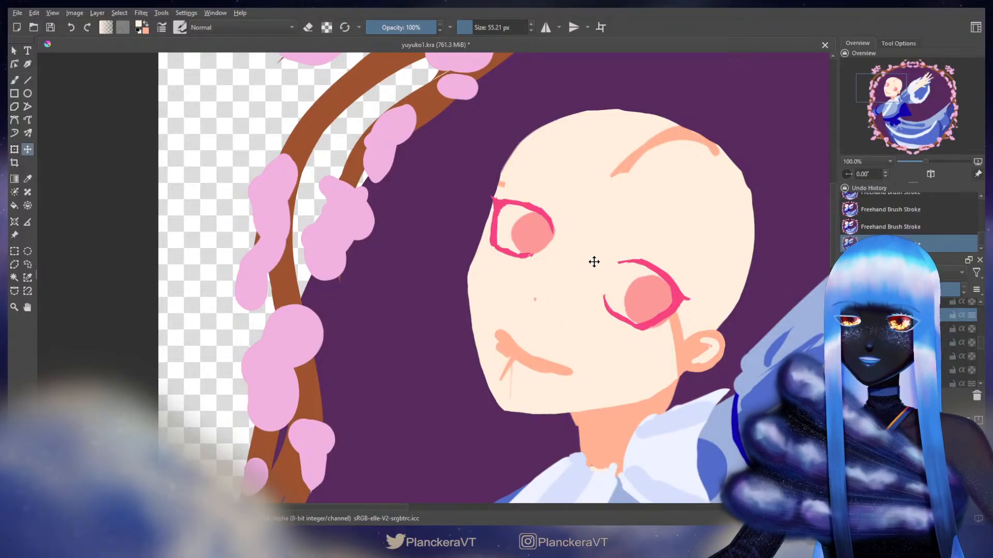
pyautogui.moveTo(594, 262); pyautogui.dragTo(590, 270)
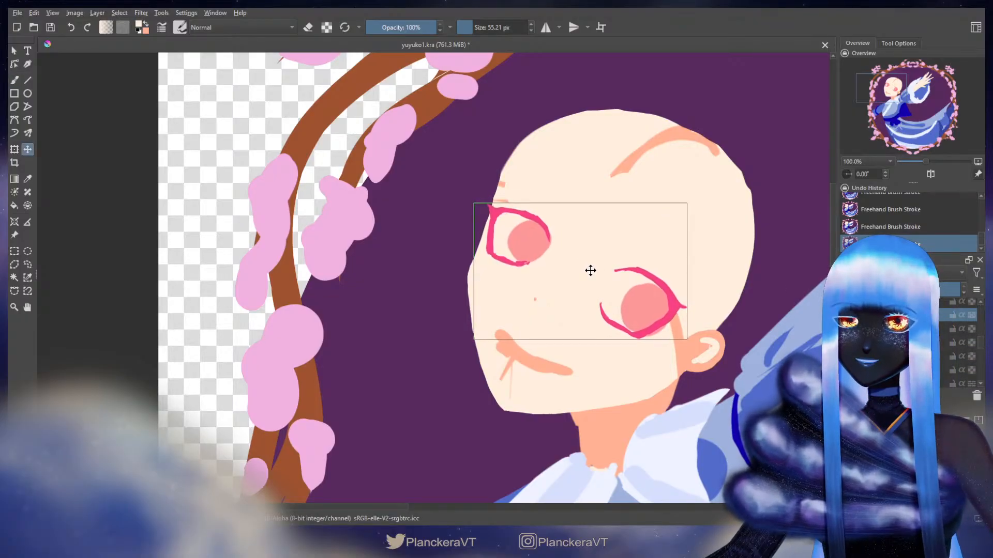
pyautogui.press('b')
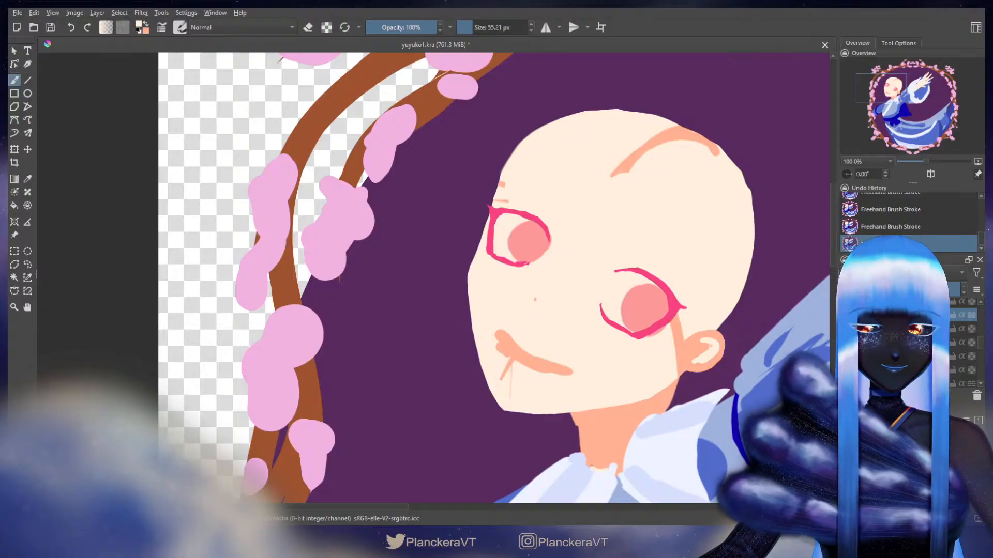
# Select the layer with the nose and mouth and nudge both features slightly downward
pyautogui.click(956, 356)
pyautogui.press('t')
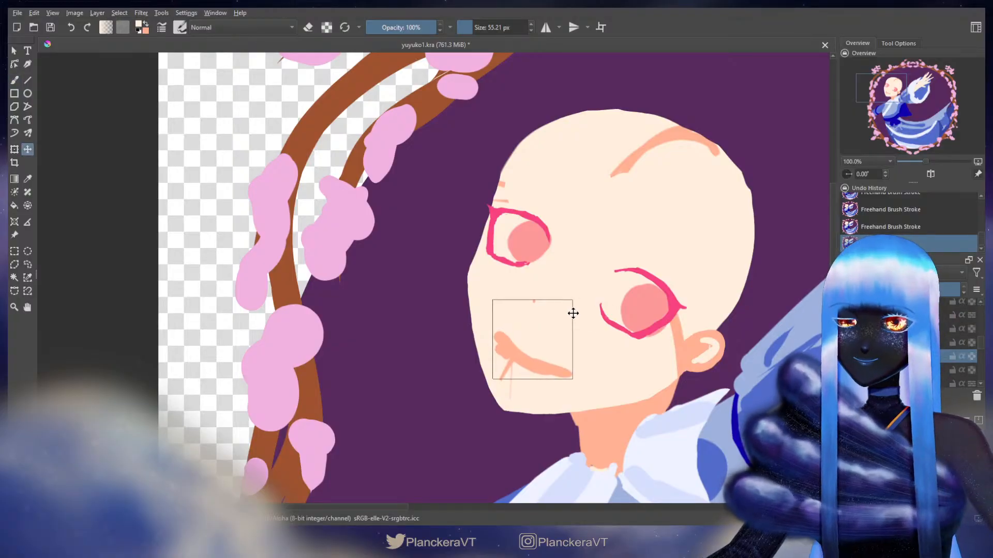
pyautogui.press('Down')
pyautogui.press('Down')
pyautogui.press('Down')
pyautogui.press('Down')
pyautogui.press('Down')
pyautogui.press('Down')
pyautogui.press('b')
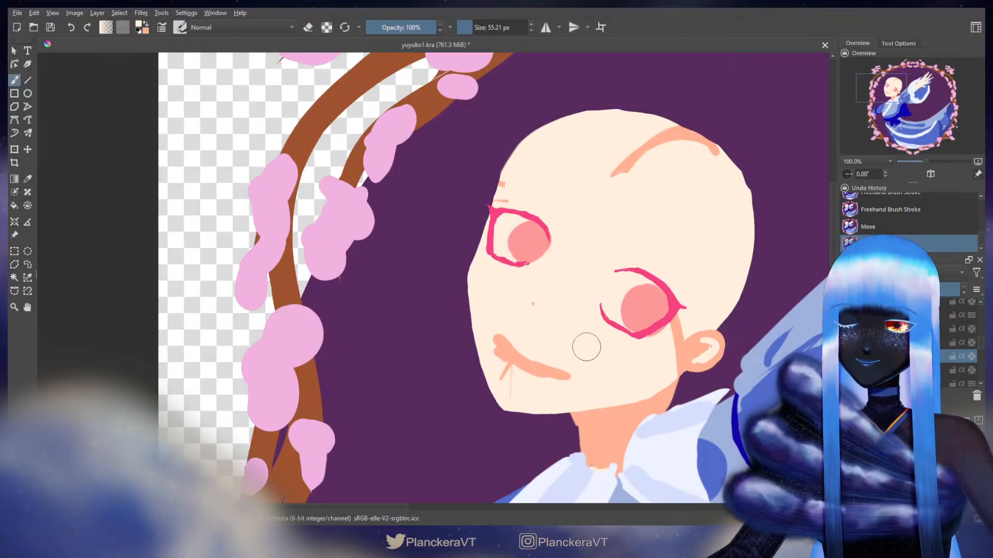
# Erase the thick peach mouth and paint over the leftover chin lines on the layer below in the pale skin colour
pyautogui.press('e')
pyautogui.moveTo(522, 362)
pyautogui.mouseDown()
pyautogui.moveTo(492, 332)
pyautogui.moveTo(554, 371)
pyautogui.mouseUp()
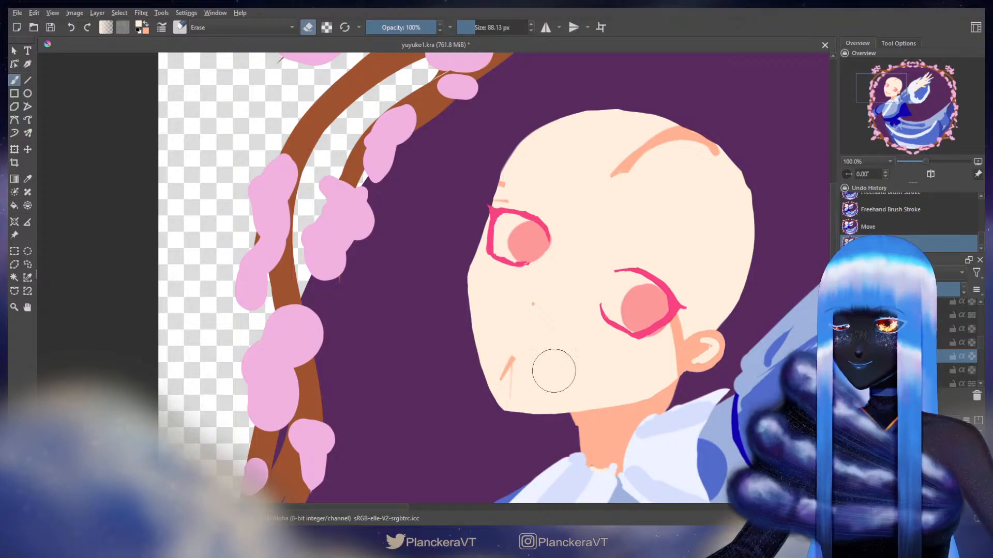
pyautogui.press('e')
pyautogui.press('[')
pyautogui.press('[')
pyautogui.press('pagedown')
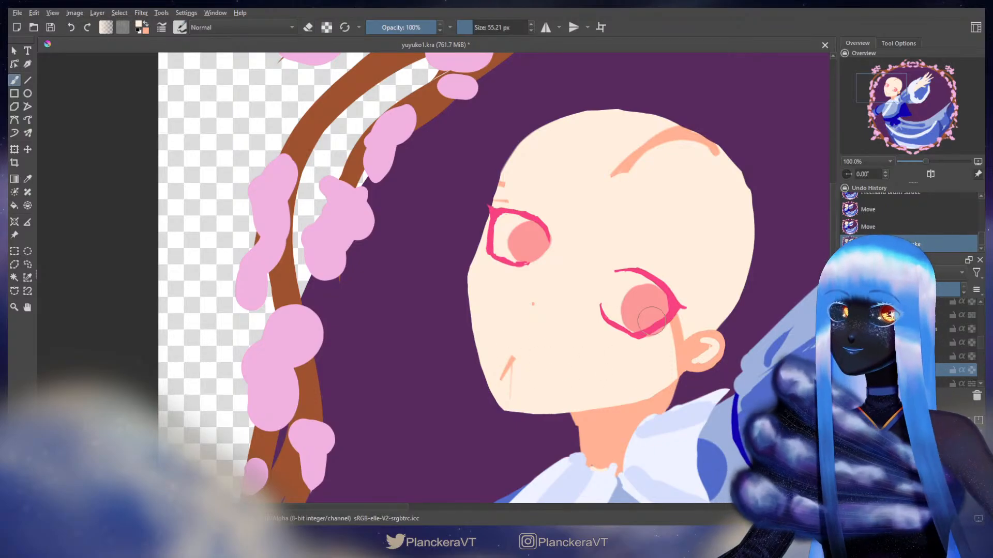
pyautogui.moveTo(507, 362); pyautogui.dragTo(512, 388)
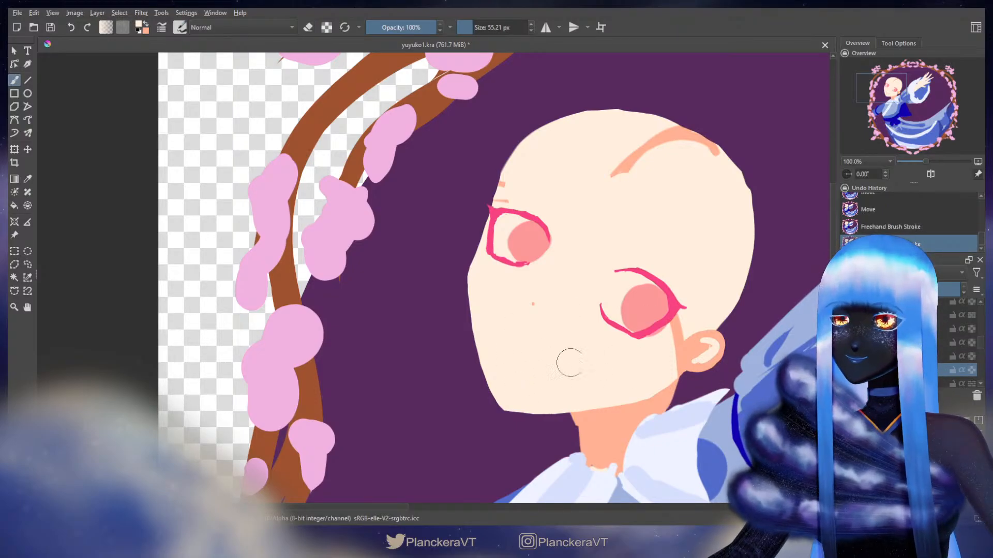
# Draw a thin curved smile in peach on the mouth layer, undoing the trial strokes and extending the line at both ends
pyautogui.press('pageup')
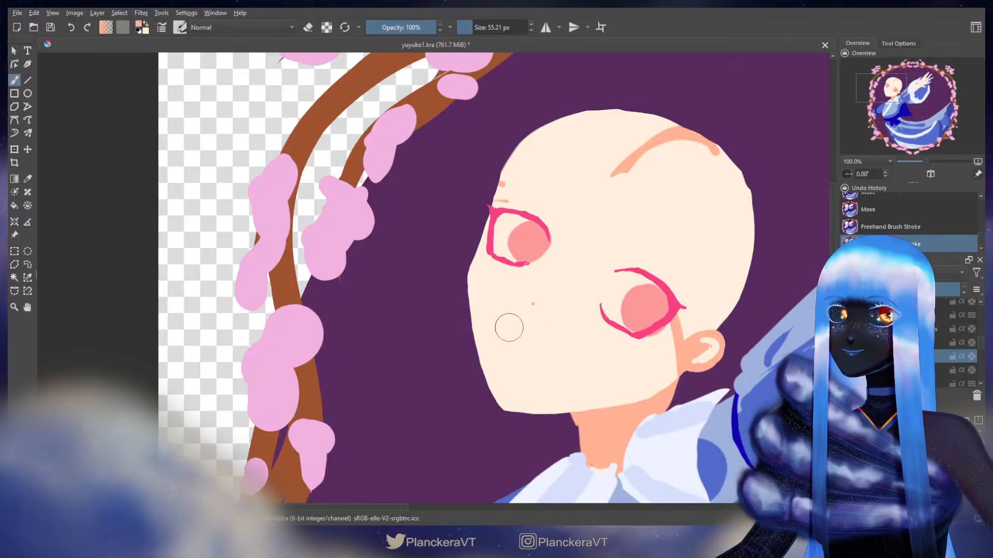
pyautogui.press('[')
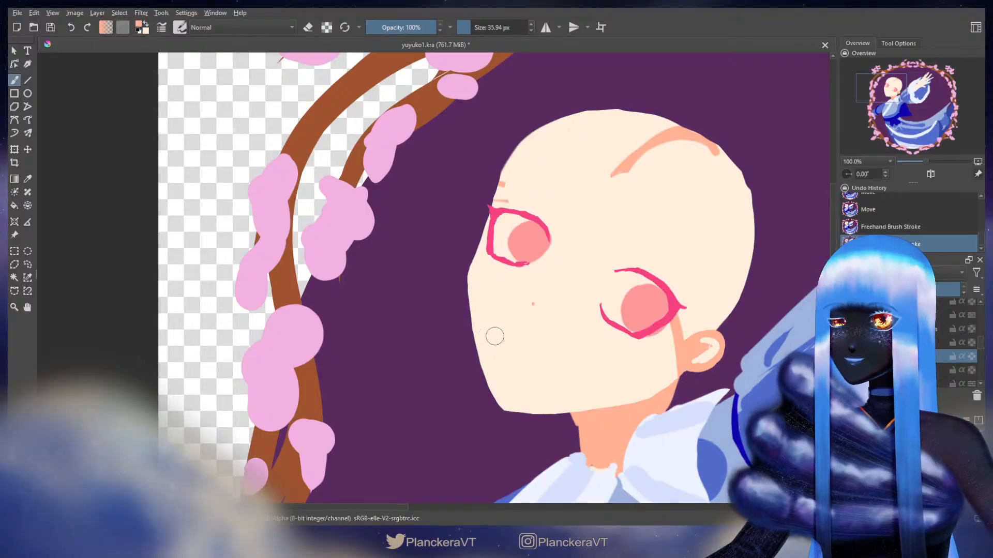
pyautogui.moveTo(495, 337); pyautogui.dragTo(556, 366)
pyautogui.hotkey('ctrl', 'z')
pyautogui.press(']')
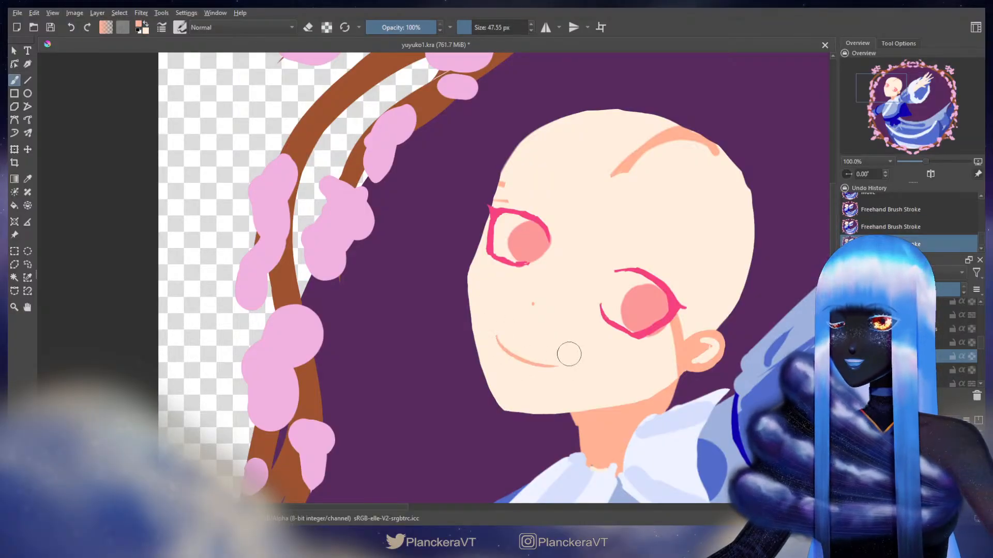
pyautogui.hotkey('ctrl', 'z')
pyautogui.press('[')
pyautogui.moveTo(494, 335); pyautogui.dragTo(549, 364)
pyautogui.hotkey('ctrl', 'z')
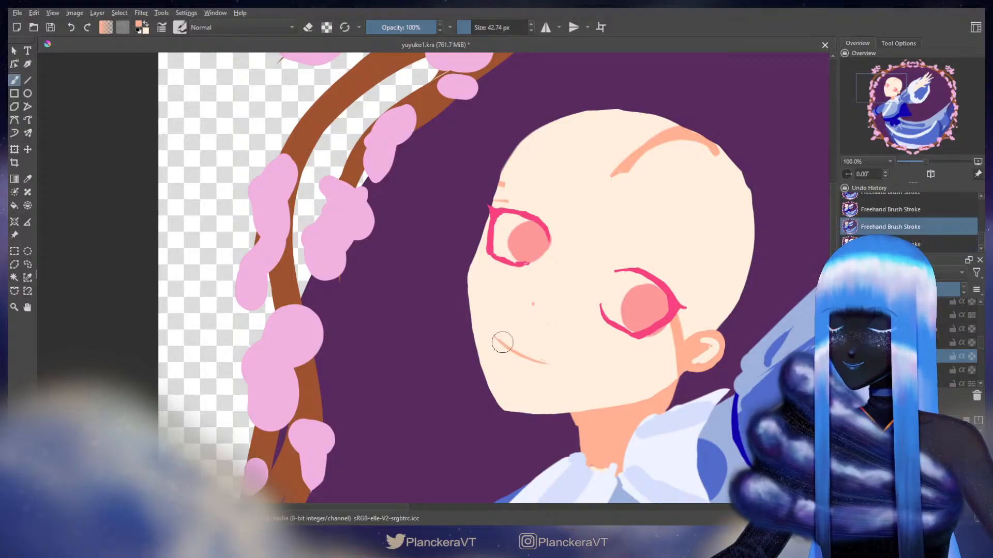
pyautogui.press('[')
pyautogui.moveTo(486, 327); pyautogui.dragTo(502, 343)
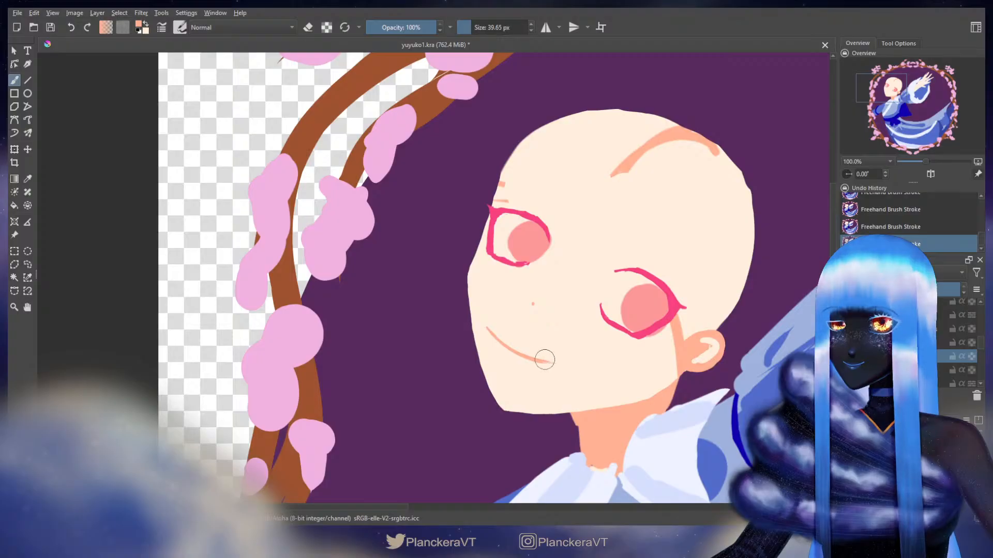
pyautogui.moveTo(545, 359); pyautogui.dragTo(565, 363)
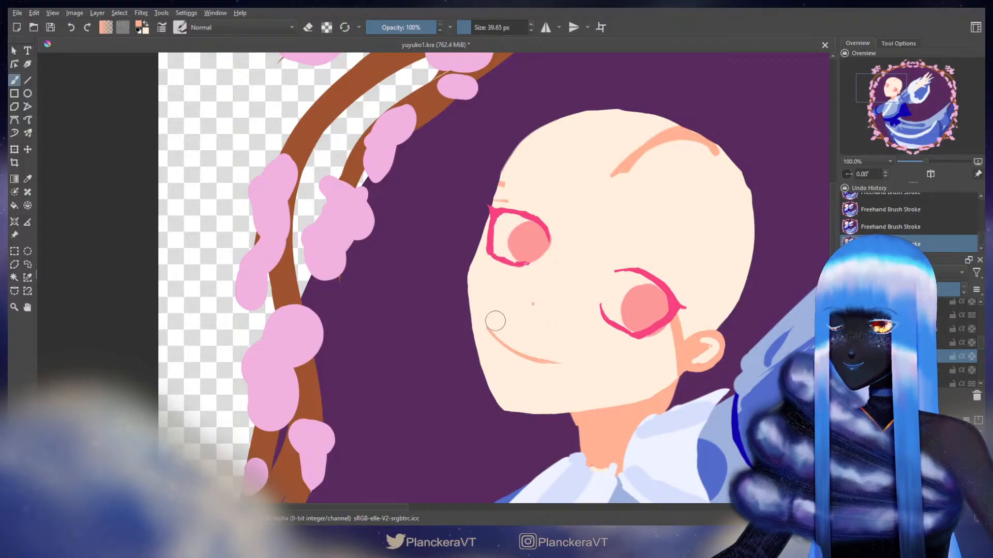
# Push the left-hand half of the smile into a steeper, rounder curve with the Liquify transform
pyautogui.press('e')
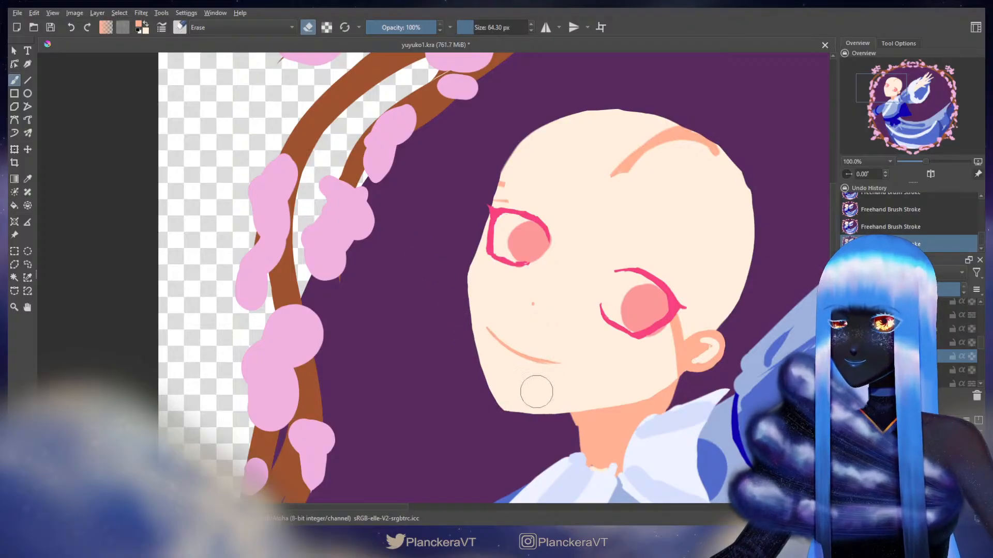
pyautogui.press('e')
pyautogui.hotkey('ctrl', 't')
pyautogui.press('l')
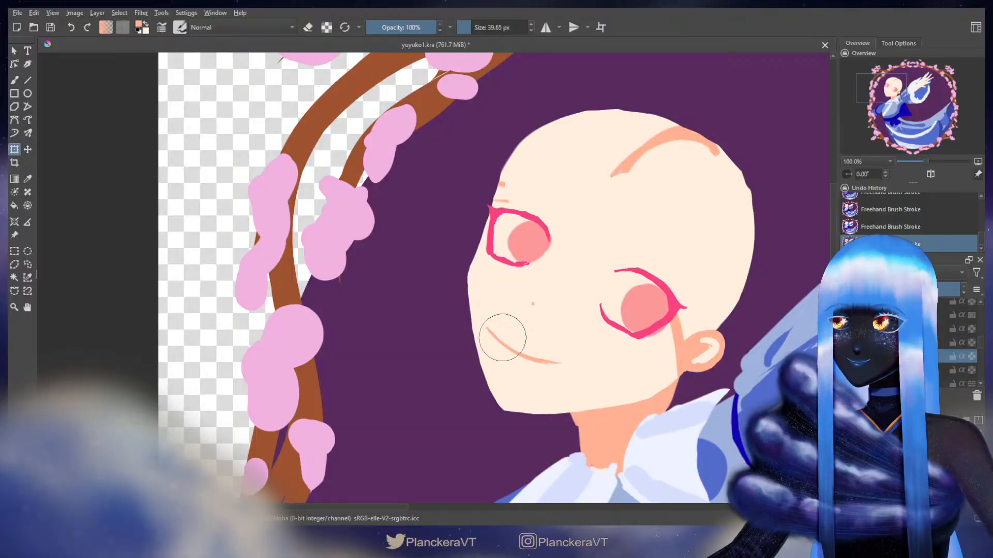
pyautogui.moveTo(504, 336)
pyautogui.mouseDown()
pyautogui.moveTo(475, 337)
pyautogui.moveTo(482, 317)
pyautogui.mouseUp()
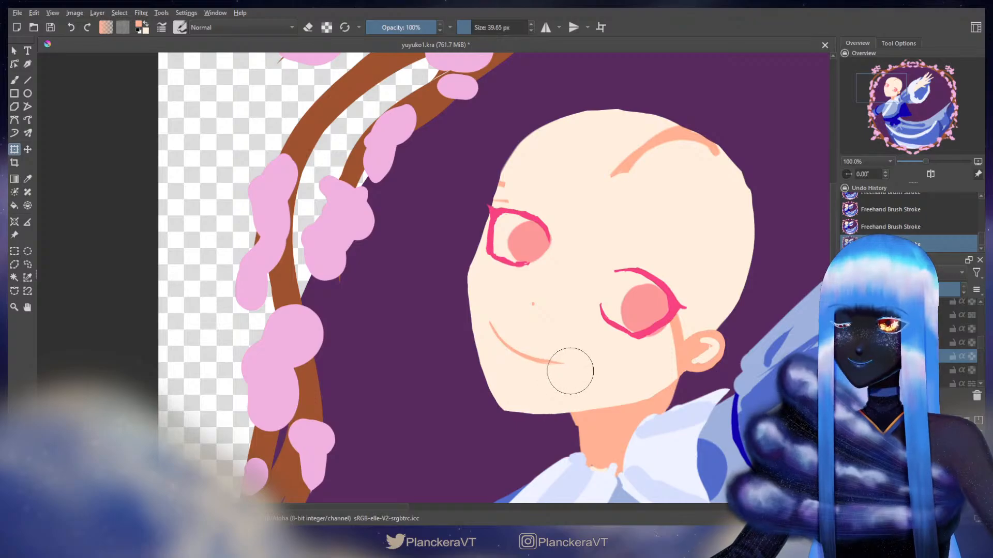
pyautogui.press('b')
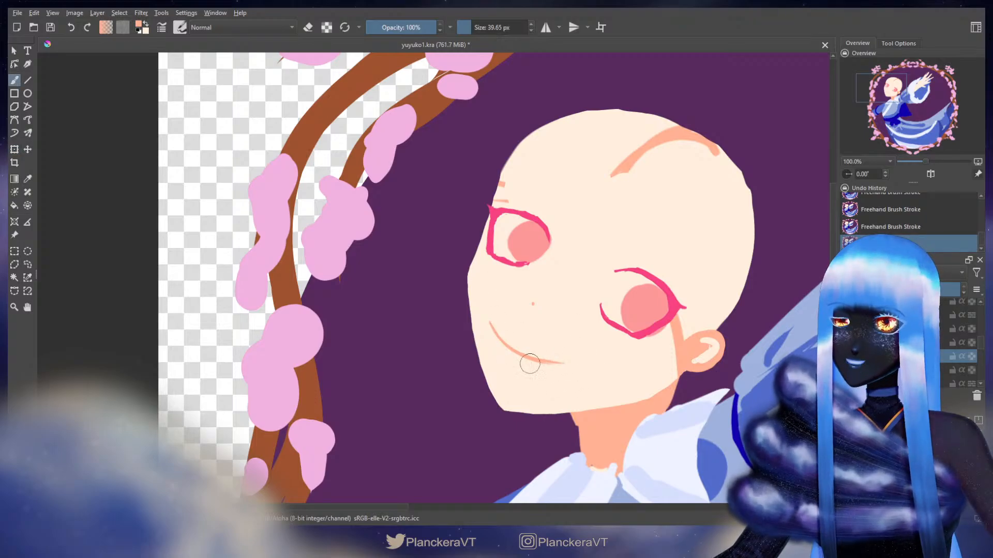
# Trim the upper left tip of the thin peach smile with the eraser and repaint its right-hand end
pyautogui.press('e')
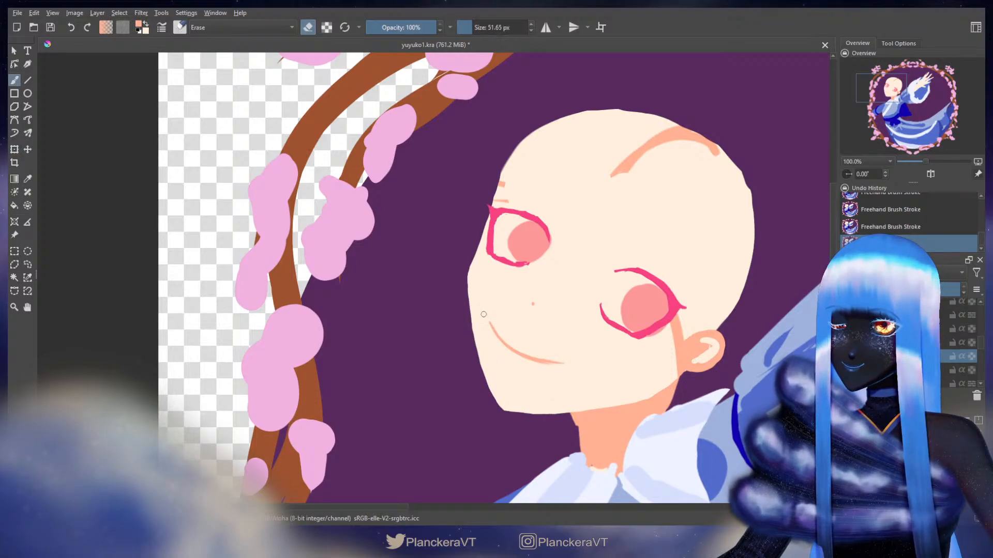
pyautogui.moveTo(514, 362); pyautogui.dragTo(489, 330)
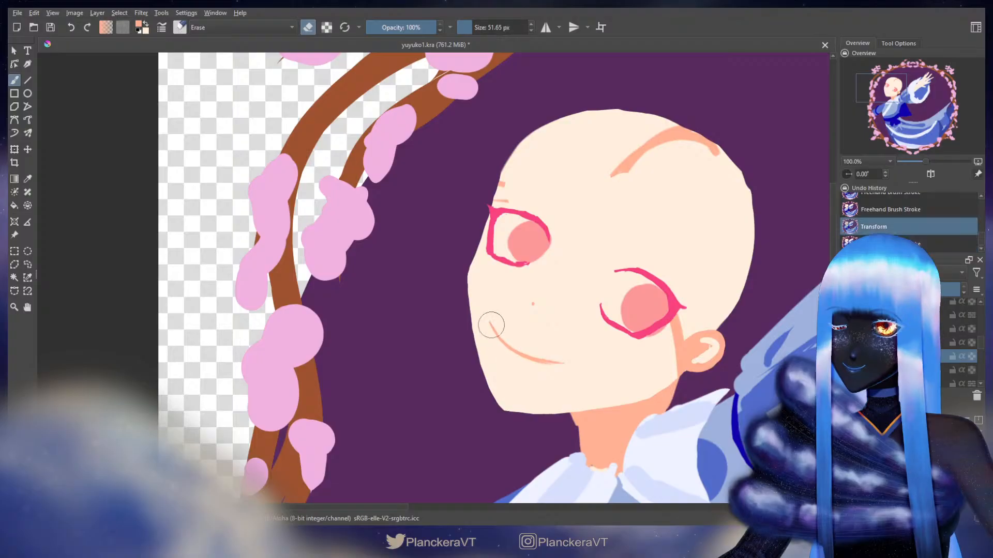
pyautogui.press('e')
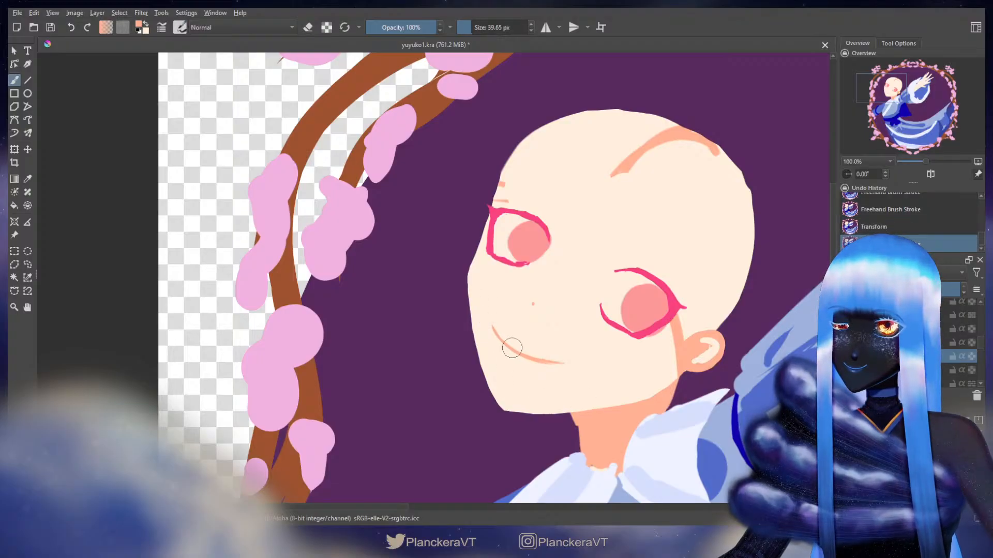
pyautogui.moveTo(530, 359); pyautogui.dragTo(554, 364)
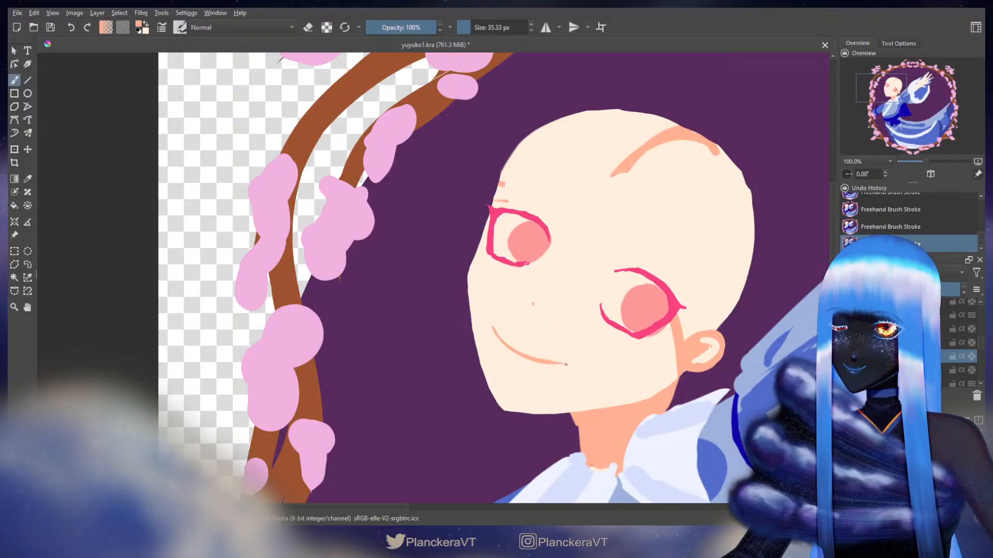
# Nudge the eyes, nose and mouth together slightly downward on the face
pyautogui.moveTo(707, 323)
pyautogui.mouseDown()
pyautogui.moveTo(661, 364)
pyautogui.moveTo(659, 350)
pyautogui.mouseUp()
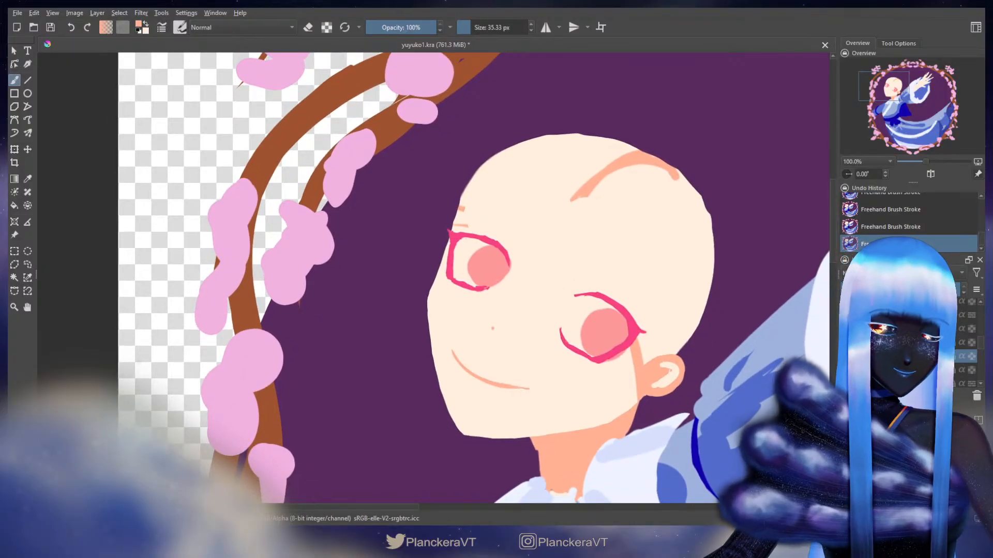
pyautogui.press('t')
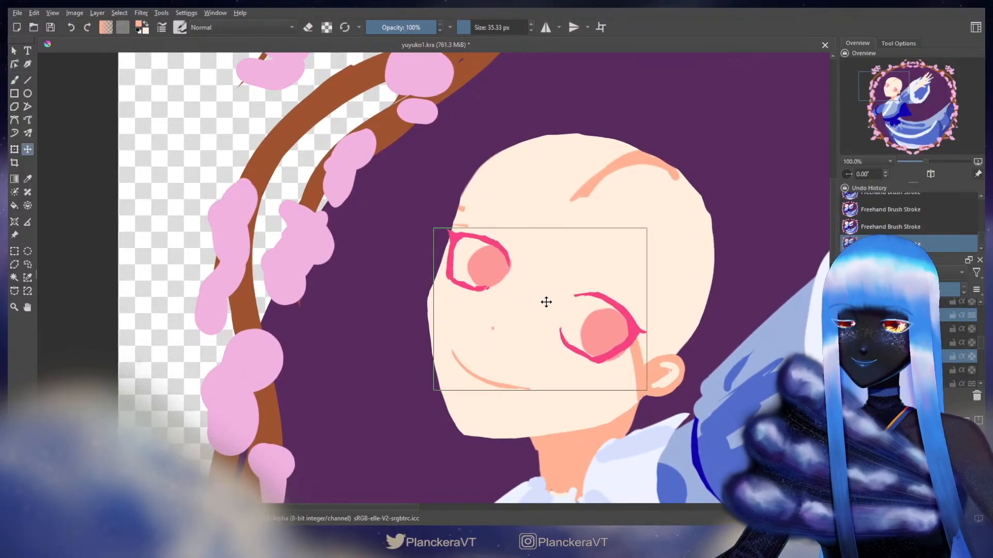
pyautogui.moveTo(546, 302); pyautogui.dragTo(544, 303)
pyautogui.press('b')
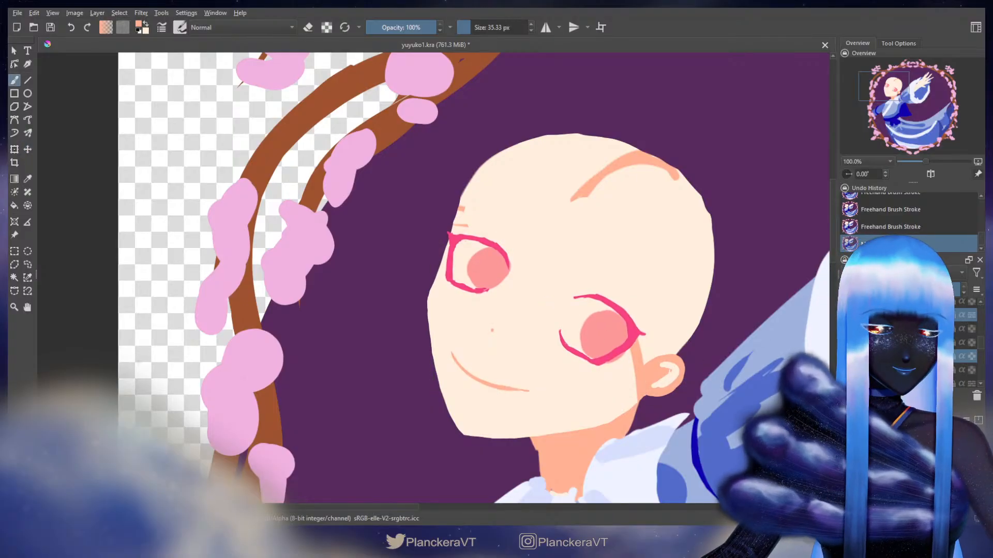
# Select the ear with a freehand selection on the skin layers, move it slightly down and toward the face, and deselect
pyautogui.click(910, 370)
pyautogui.click(28, 264)
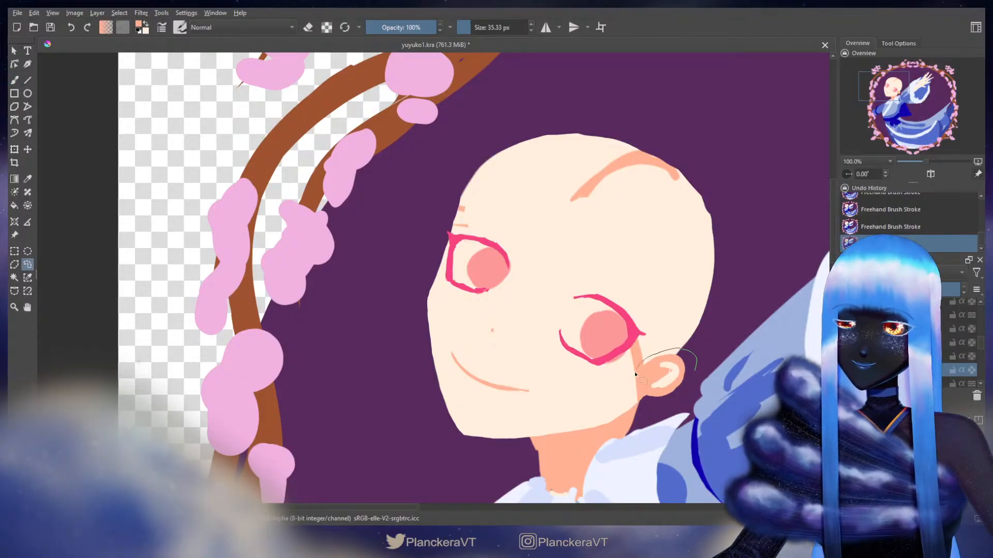
pyautogui.moveTo(647, 432); pyautogui.dragTo(699, 355)
pyautogui.press('t')
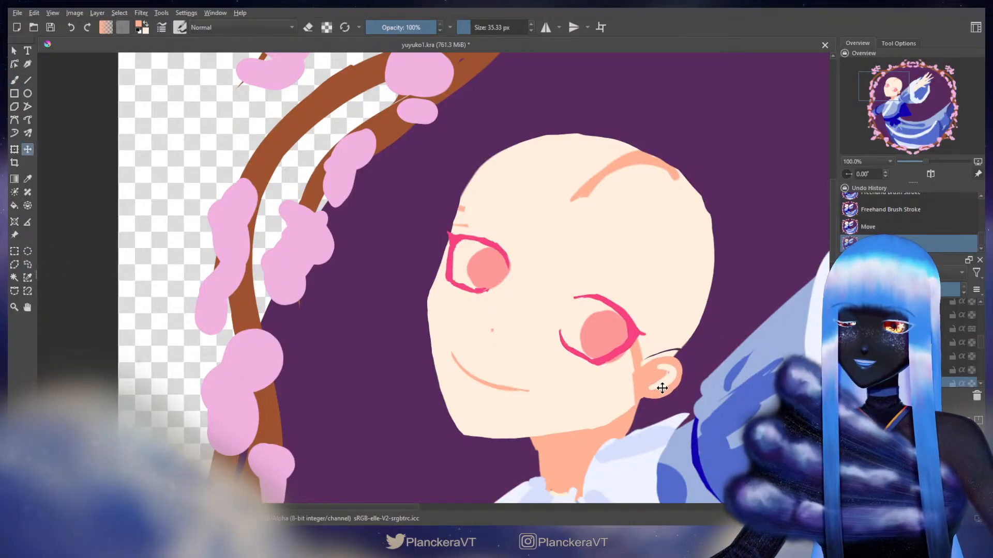
pyautogui.moveTo(658, 381); pyautogui.dragTo(657, 393)
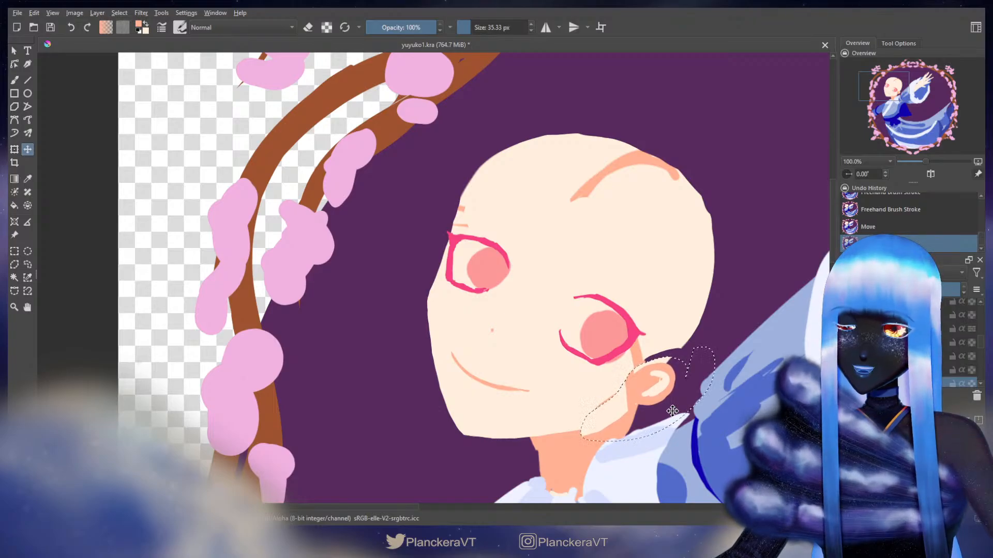
pyautogui.hotkey('ctrl', 'shift', 'a')
# Erase the displaced skin below the jaw near the ear, undoing the trial strokes
pyautogui.press('b')
pyautogui.press('e')
pyautogui.hotkey('ctrl', 'z')
pyautogui.moveTo(580, 433); pyautogui.dragTo(599, 429)
pyautogui.hotkey('ctrl', 'z')
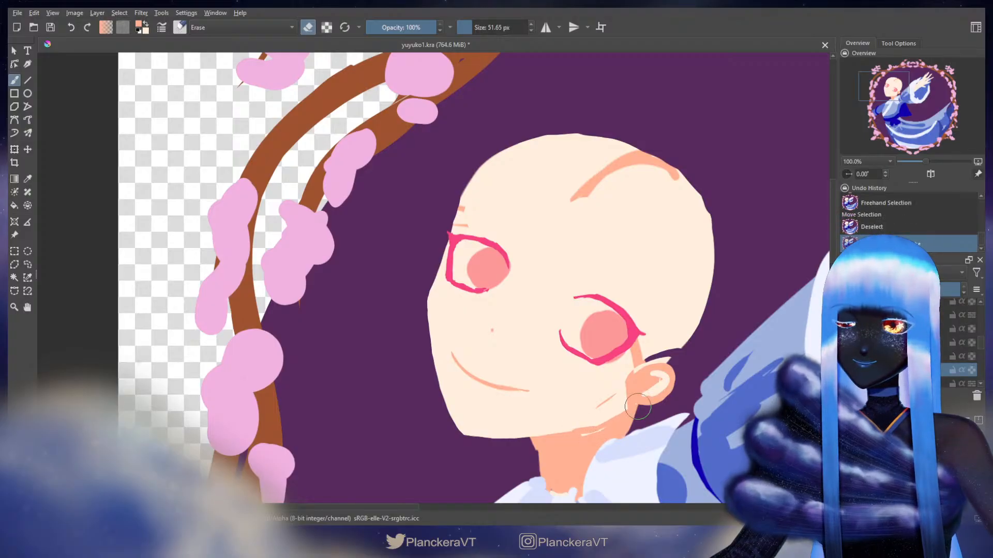
pyautogui.hotkey('ctrl', 'z')
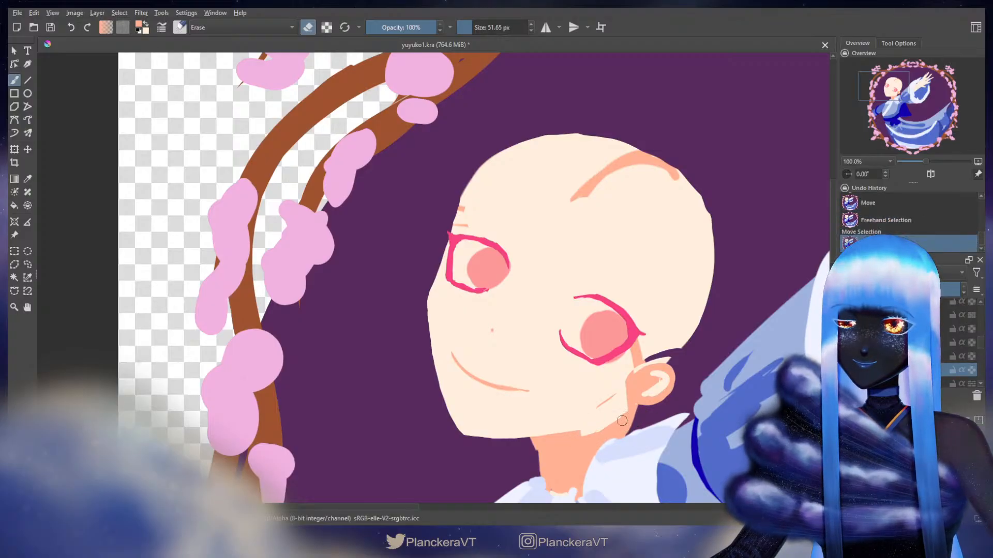
pyautogui.moveTo(599, 433)
pyautogui.mouseDown()
pyautogui.moveTo(571, 435)
pyautogui.moveTo(628, 414)
pyautogui.mouseUp()
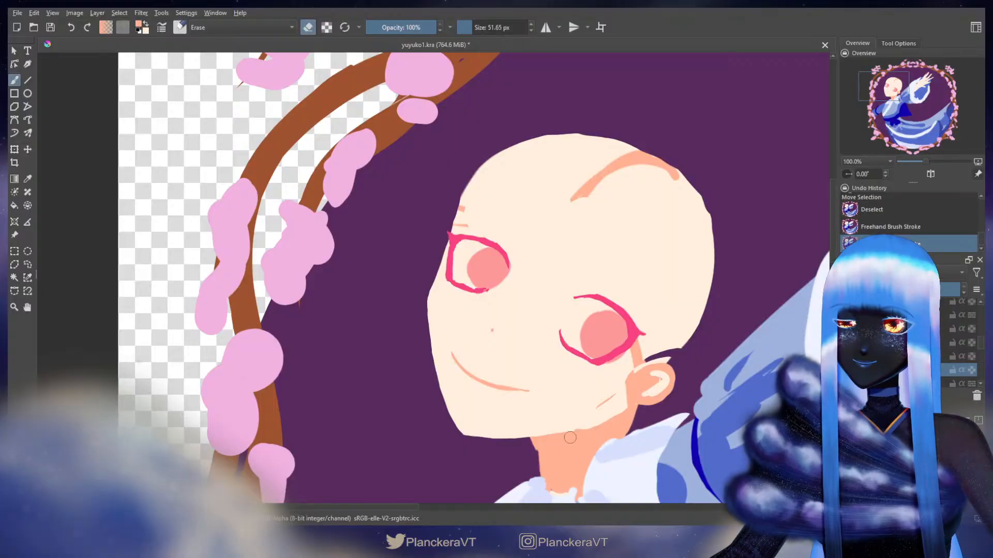
pyautogui.moveTo(570, 438)
pyautogui.mouseDown()
pyautogui.moveTo(594, 433)
pyautogui.moveTo(599, 454)
pyautogui.mouseUp()
# Paint over the stray peach lines on the cheek and beside the ear in pale skin colour and erase along the jaw edge
pyautogui.press('e')
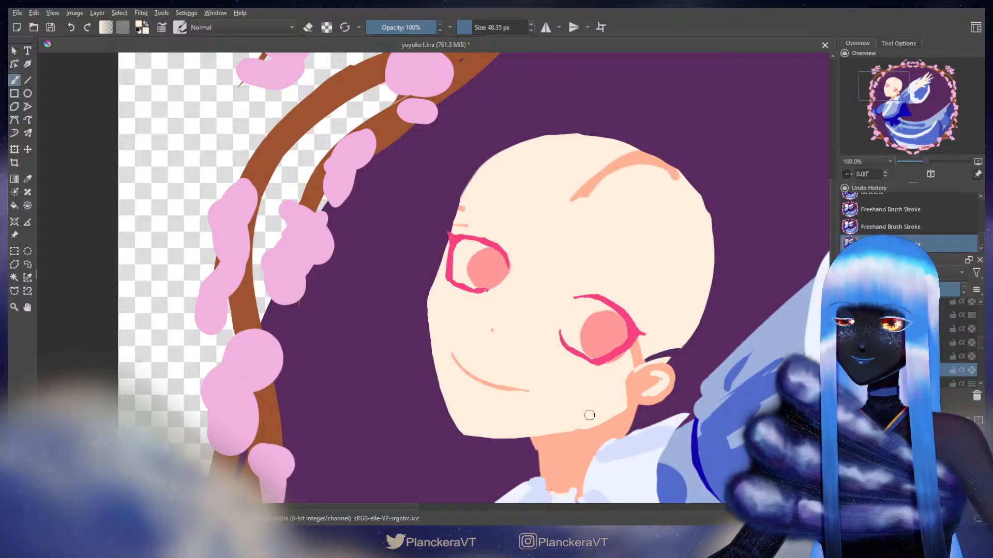
pyautogui.press('e')
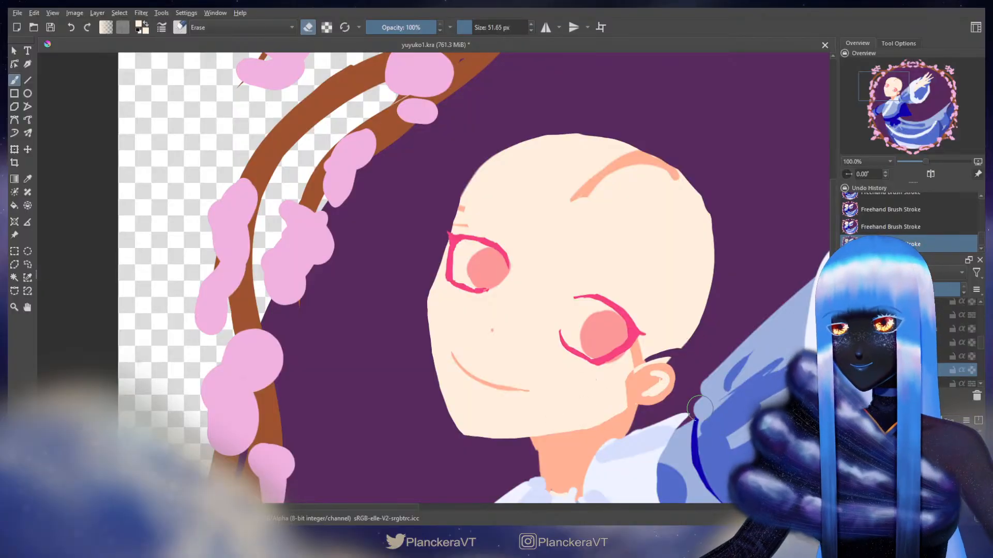
pyautogui.press('e')
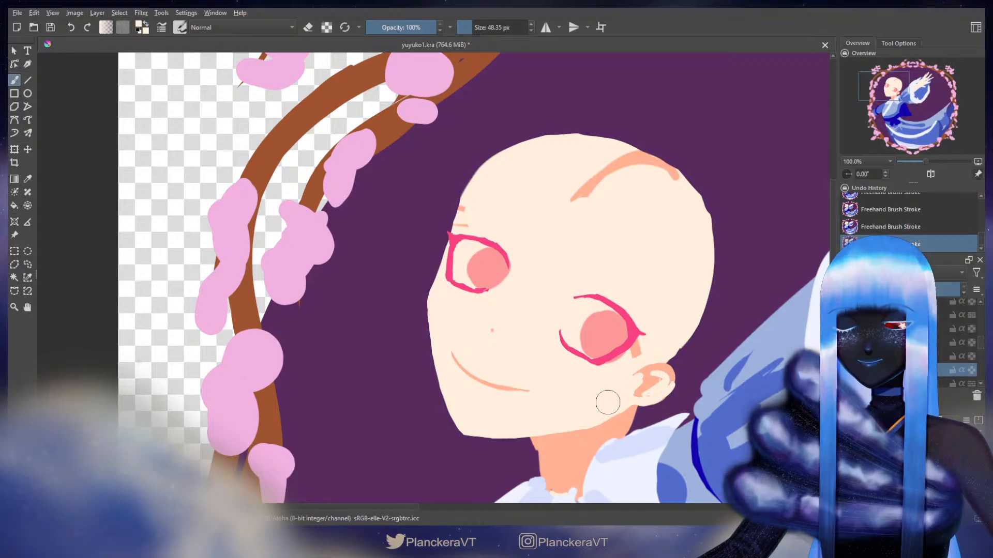
pyautogui.moveTo(608, 402); pyautogui.dragTo(641, 356)
pyautogui.press('e')
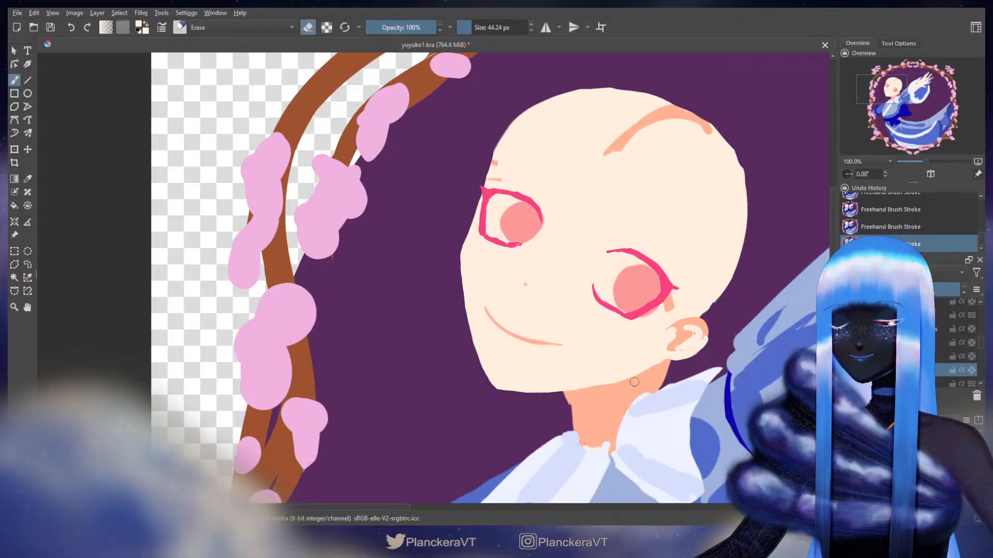
pyautogui.moveTo(678, 365); pyautogui.dragTo(616, 405)
pyautogui.press('e')
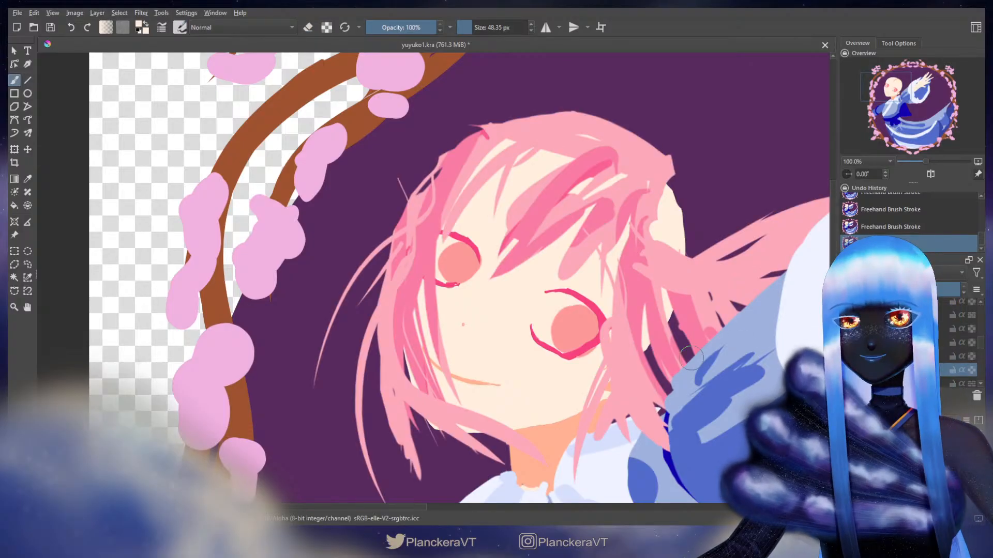
# Make the hat layers visible and move the whole hat slightly down onto the head
pyautogui.click(691, 357)
pyautogui.moveTo(691, 358); pyautogui.dragTo(704, 391)
pyautogui.moveTo(980, 371); pyautogui.dragTo(980, 330)
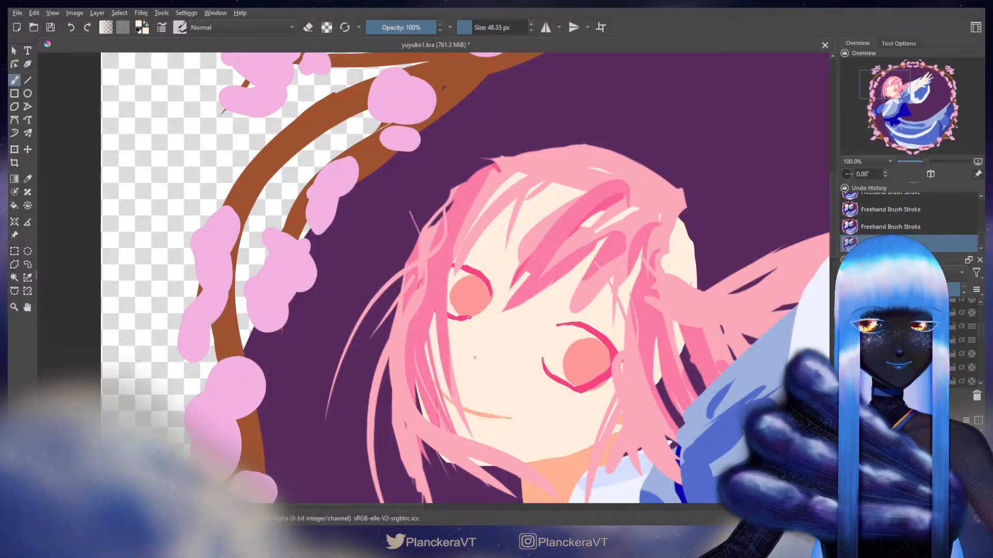
pyautogui.click(849, 327)
pyautogui.moveTo(735, 379); pyautogui.dragTo(736, 365)
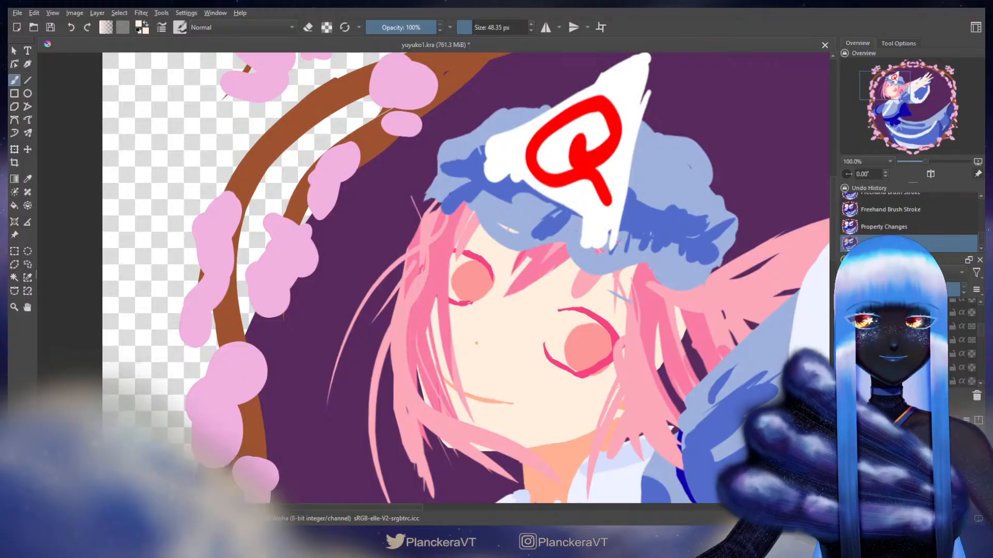
pyautogui.press('t')
pyautogui.moveTo(632, 205); pyautogui.dragTo(630, 215)
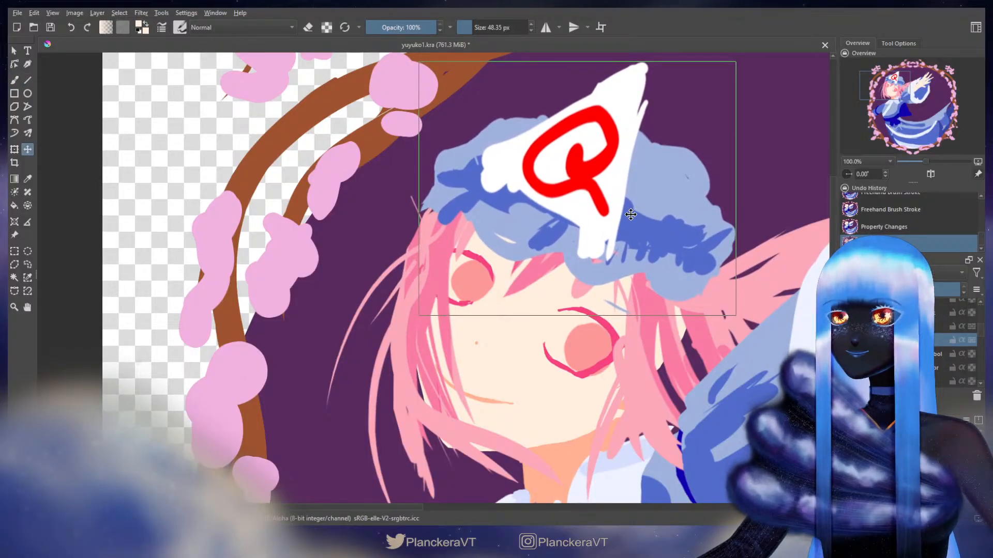
pyautogui.press('b')
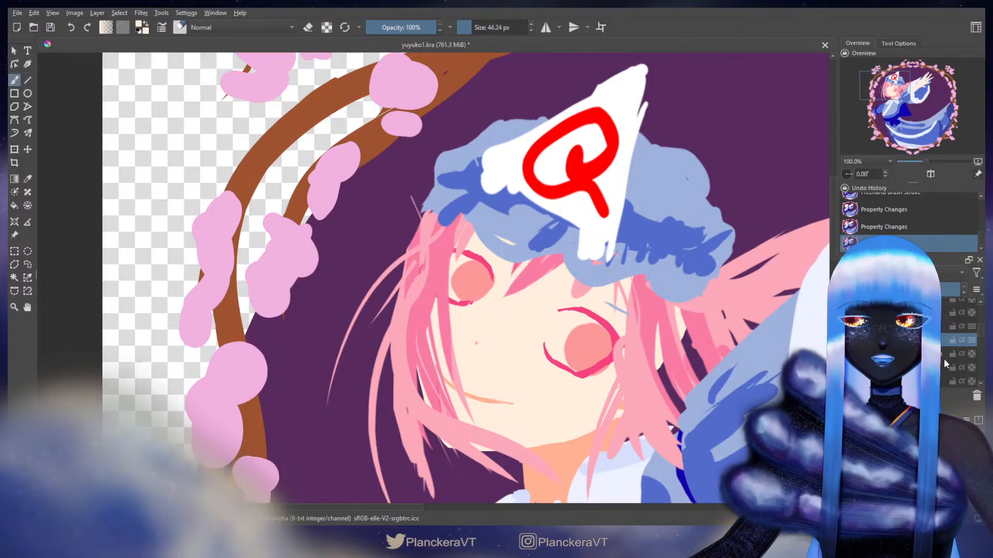
# Remove the stray blue stroke on the hair layer just above the right-hand eye
pyautogui.click(945, 380)
pyautogui.press('/')
pyautogui.moveTo(607, 304); pyautogui.dragTo(628, 315)
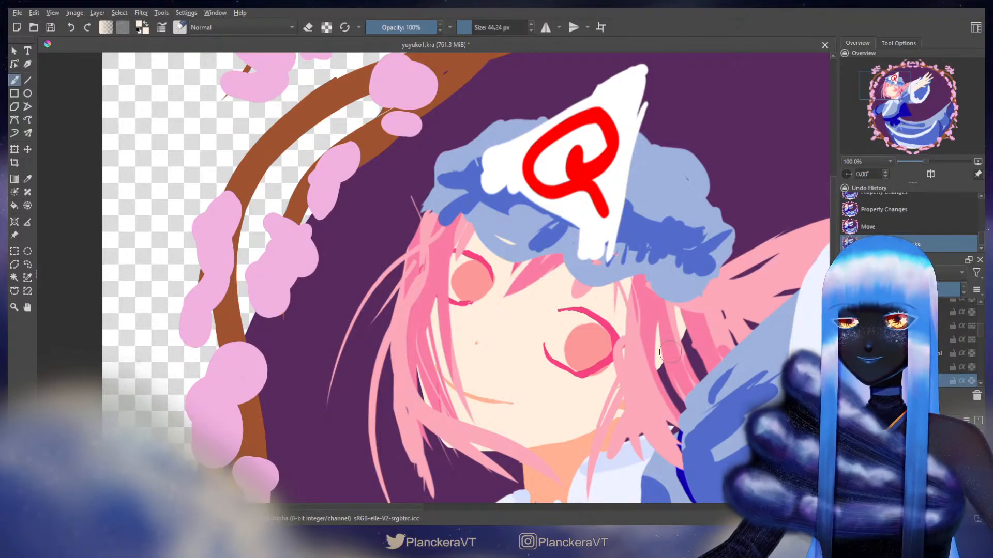
pyautogui.press('/')
# Select the front bangs with a freehand selection on the hair layer, move them slightly down, and deselect
pyautogui.moveTo(781, 325)
pyautogui.mouseDown()
pyautogui.moveTo(776, 266)
pyautogui.moveTo(780, 314)
pyautogui.mouseUp()
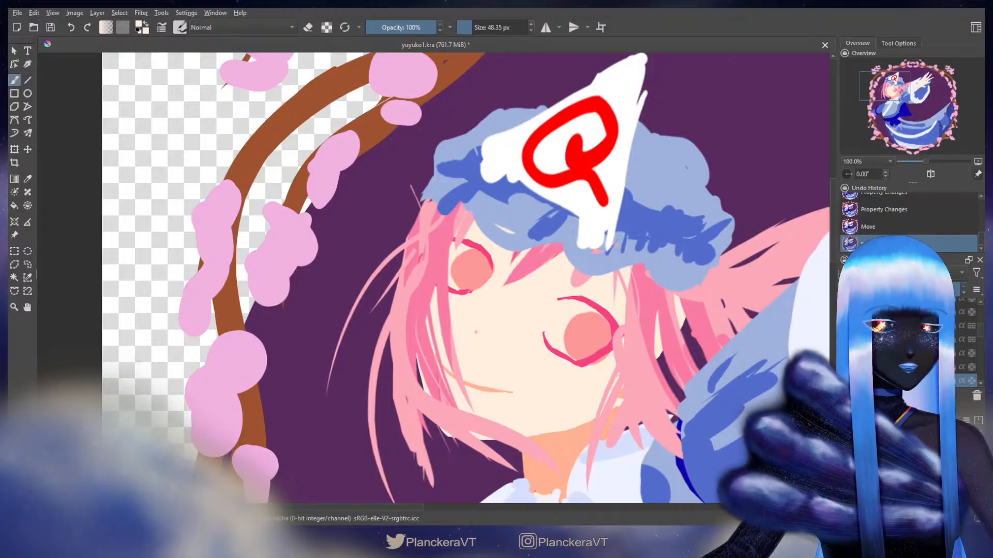
pyautogui.moveTo(980, 332); pyautogui.dragTo(981, 340)
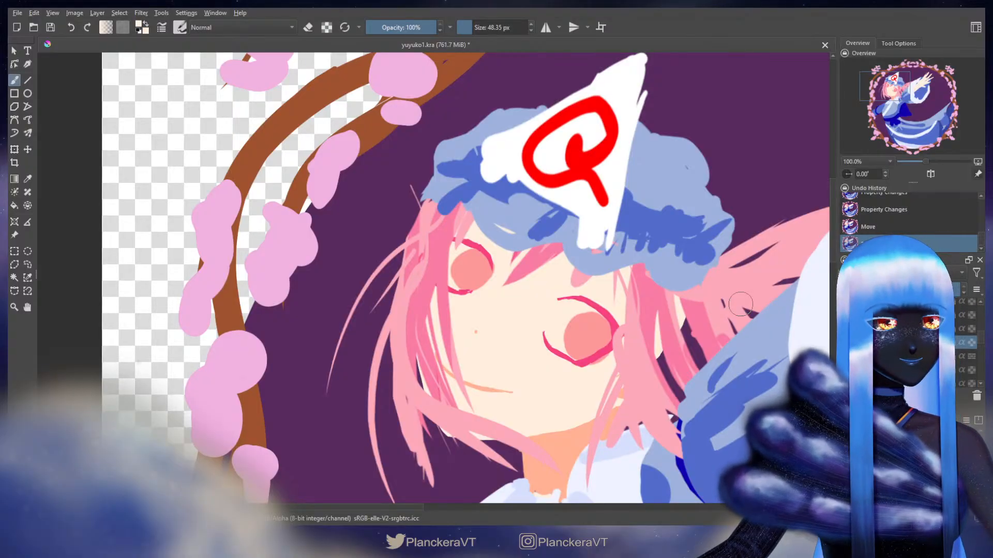
pyautogui.moveTo(36, 277); pyautogui.dragTo(36, 275)
pyautogui.click(27, 264)
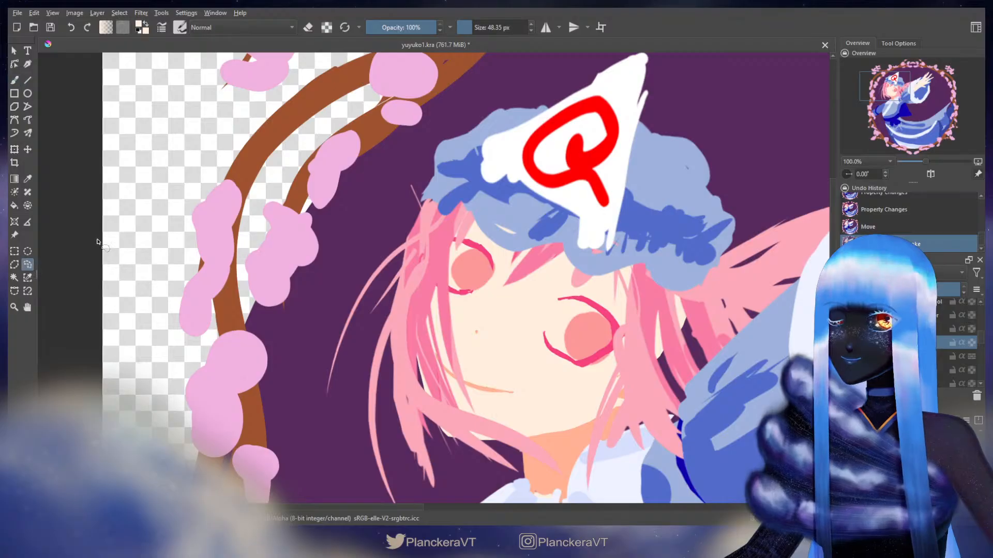
pyautogui.moveTo(495, 207)
pyautogui.mouseDown()
pyautogui.moveTo(454, 172)
pyautogui.moveTo(459, 285)
pyautogui.moveTo(512, 341)
pyautogui.moveTo(582, 333)
pyautogui.moveTo(608, 315)
pyautogui.mouseUp()
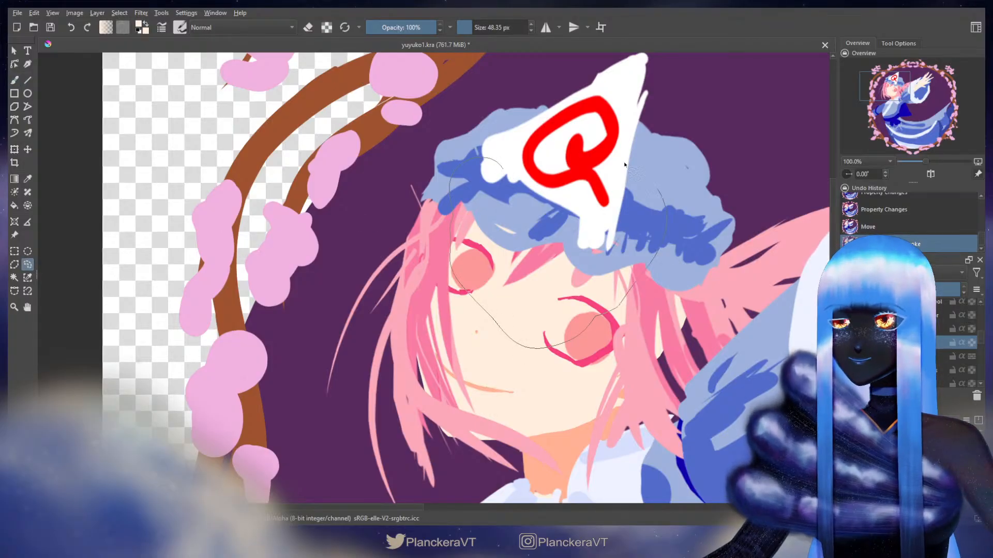
pyautogui.moveTo(624, 164); pyautogui.dragTo(626, 165)
pyautogui.press('t')
pyautogui.moveTo(573, 253)
pyautogui.mouseDown()
pyautogui.moveTo(562, 274)
pyautogui.moveTo(574, 259)
pyautogui.mouseUp()
pyautogui.press('b')
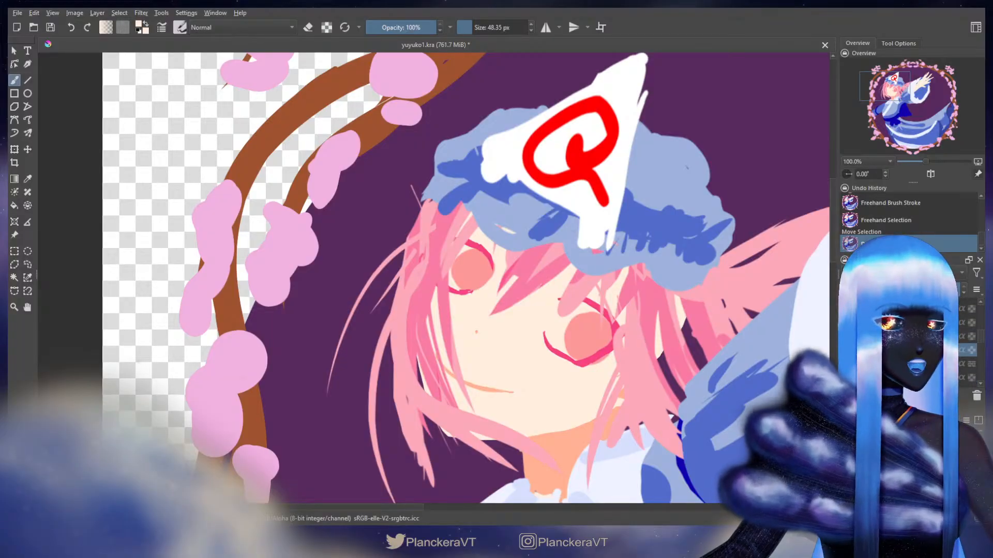
pyautogui.hotkey('ctrl', 'shift', 'a')
# Hide the hair and hat layers to expose the bare head
pyautogui.click(847, 336)
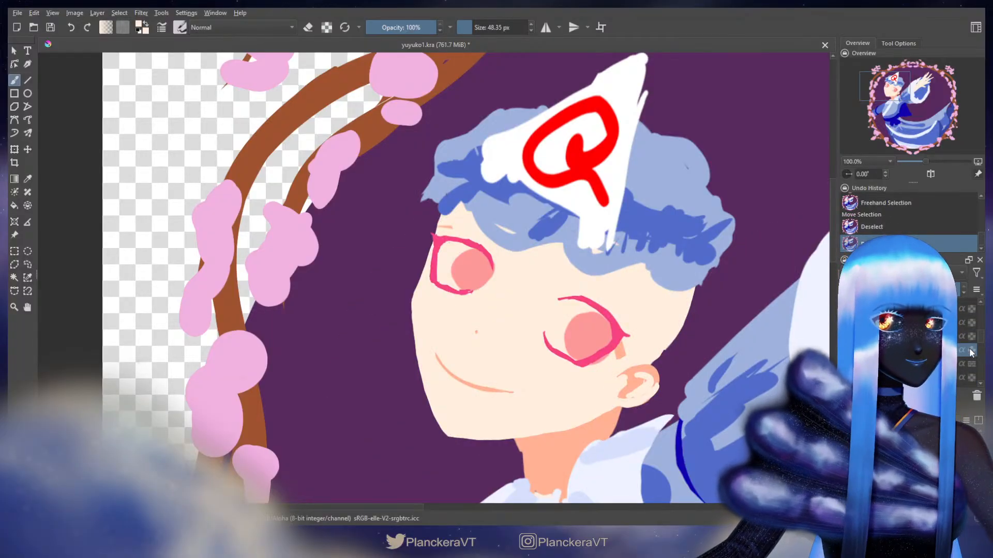
pyautogui.moveTo(981, 340); pyautogui.dragTo(980, 337)
pyautogui.click(846, 314)
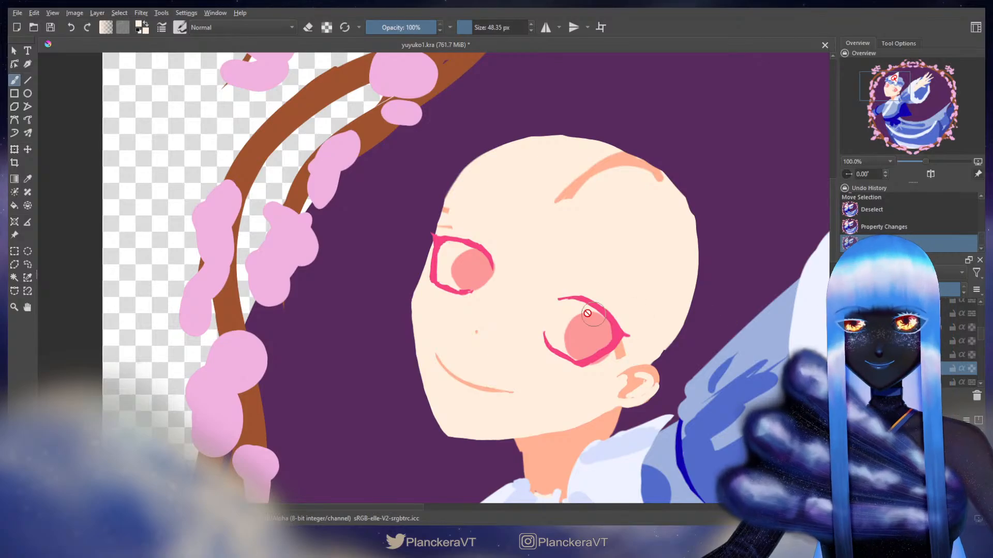
# Sample the dark pink of the eye outline and draw a thin arched eyebrow above each eye on a new layer
pyautogui.keyDown('ctrl'); pyautogui.click(622, 331); pyautogui.keyUp('ctrl')
pyautogui.moveTo(982, 343); pyautogui.dragTo(982, 347)
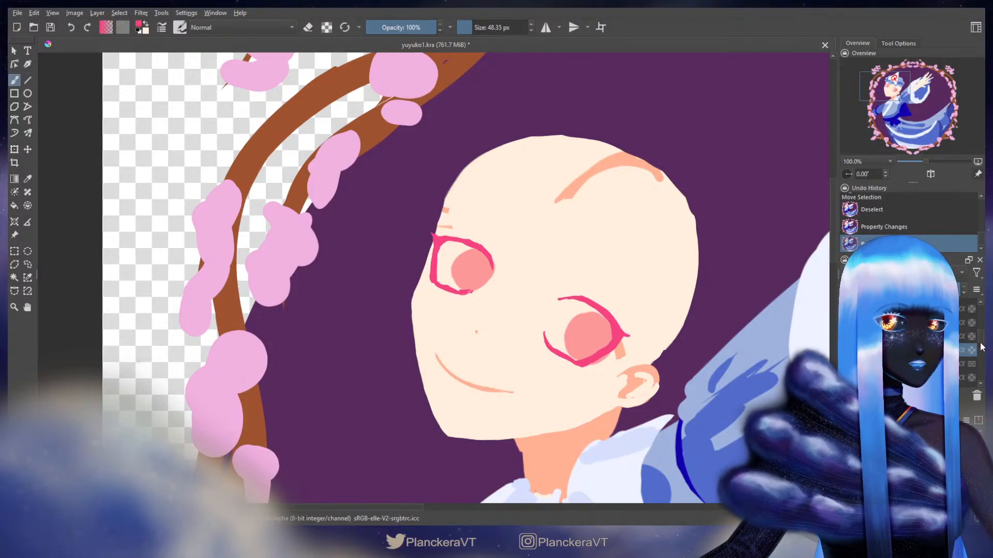
pyautogui.click(846, 327)
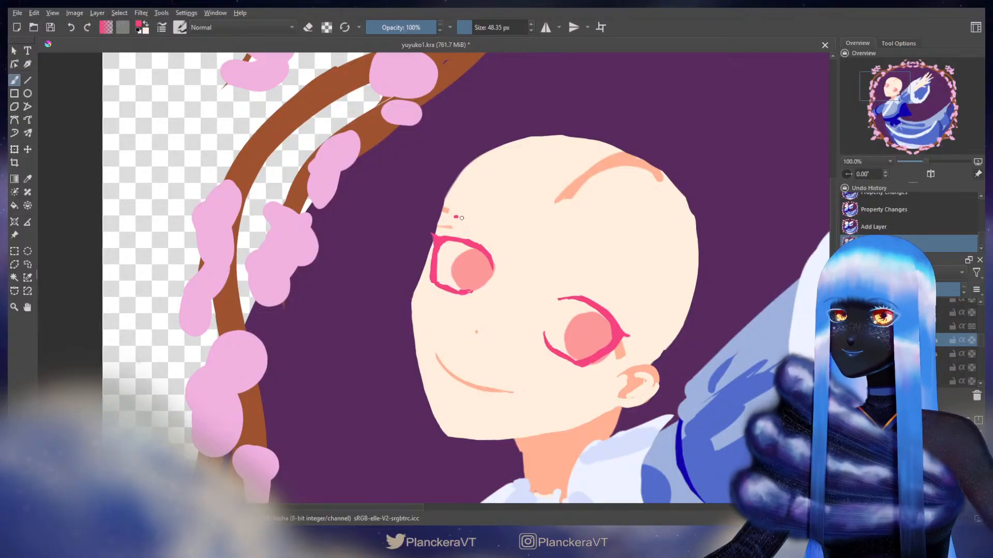
pyautogui.moveTo(462, 218)
pyautogui.mouseDown()
pyautogui.moveTo(508, 253)
pyautogui.moveTo(471, 218)
pyautogui.moveTo(496, 231)
pyautogui.moveTo(499, 246)
pyautogui.mouseUp()
pyautogui.hotkey('ctrl', 'z')
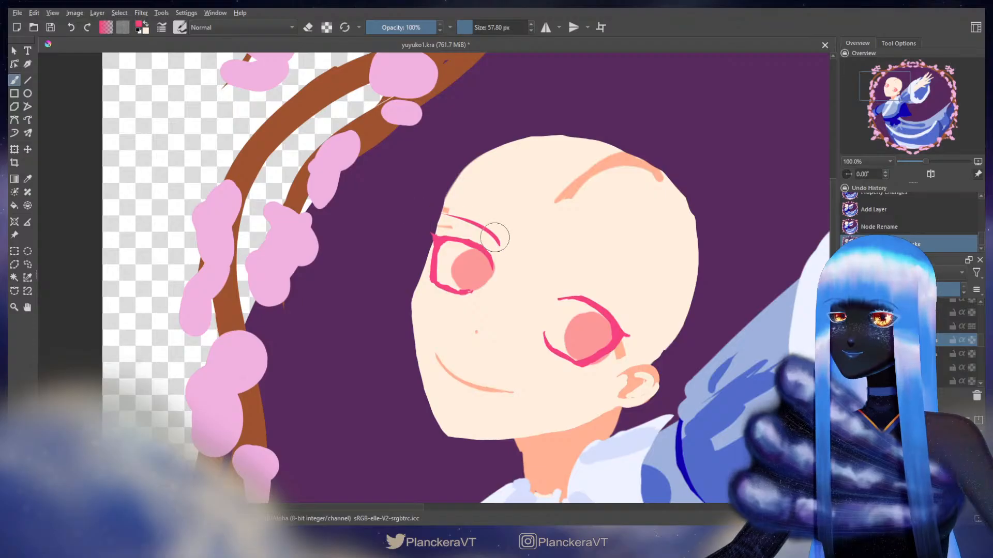
pyautogui.moveTo(574, 275); pyautogui.dragTo(635, 311)
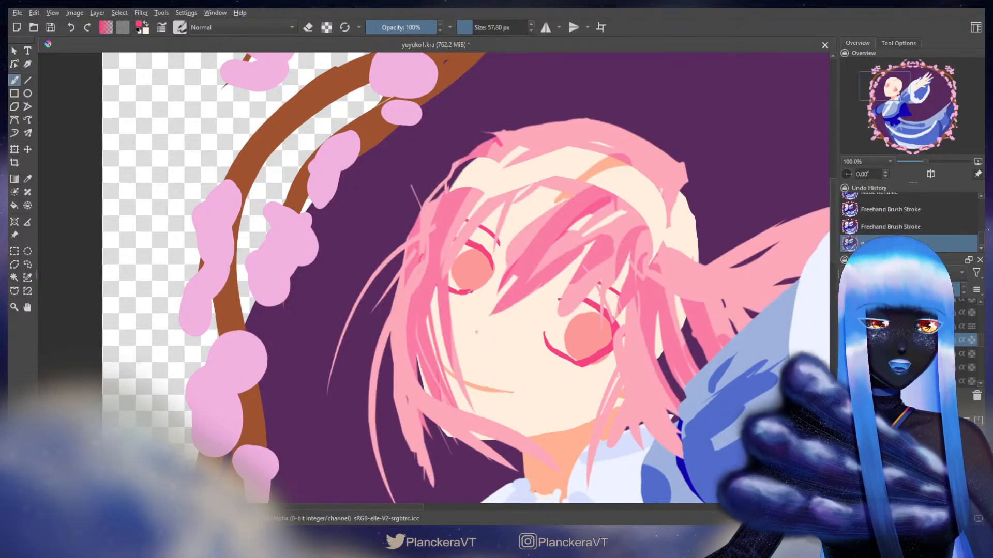
# Make the hair and hat visible again over the face with its new eyebrows
pyautogui.moveTo(982, 341); pyautogui.dragTo(981, 330)
pyautogui.click(847, 323)
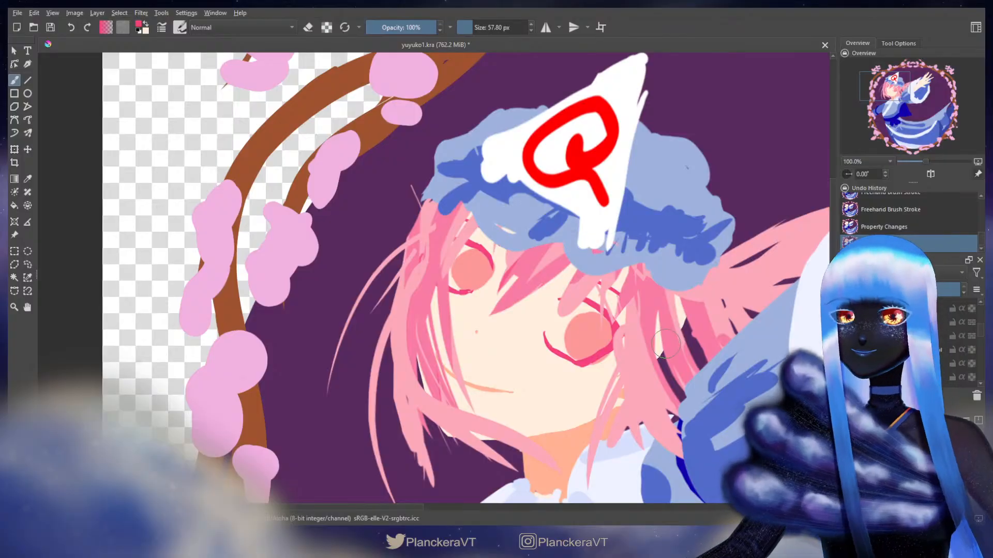
# Erase the hair strands on the hair layer that cross the left-hand eye, cheek, mouth and chin
pyautogui.moveTo(982, 335); pyautogui.dragTo(982, 342)
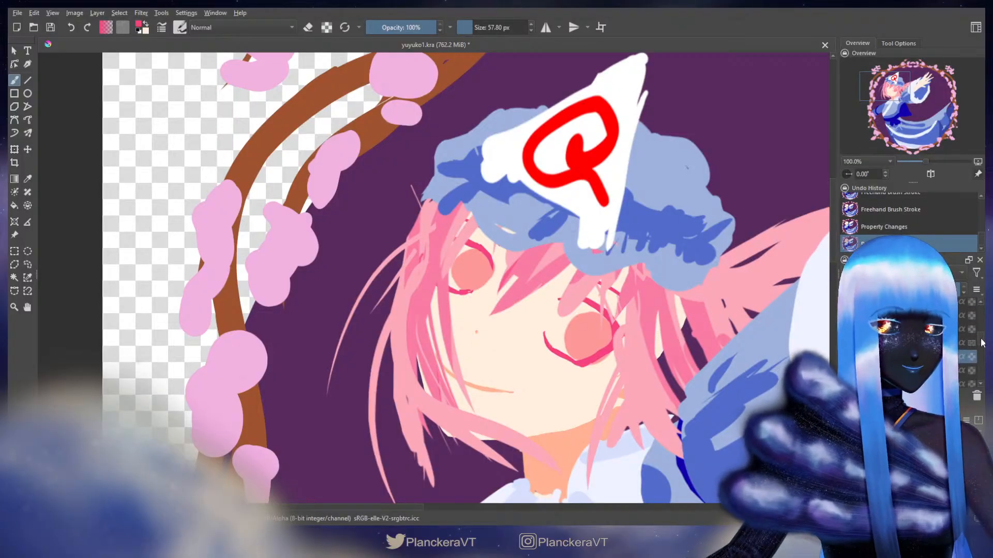
pyautogui.press('e')
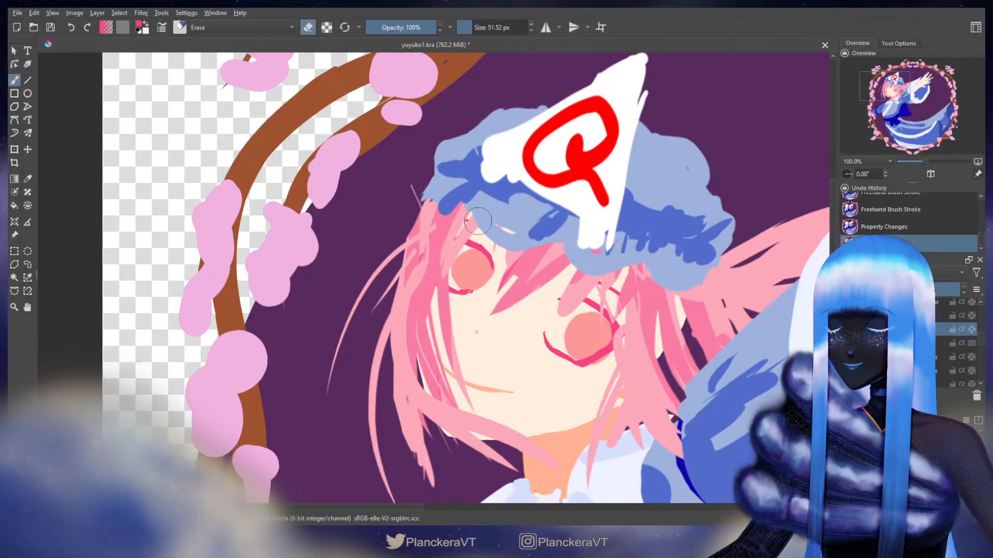
pyautogui.moveTo(477, 222); pyautogui.dragTo(450, 290)
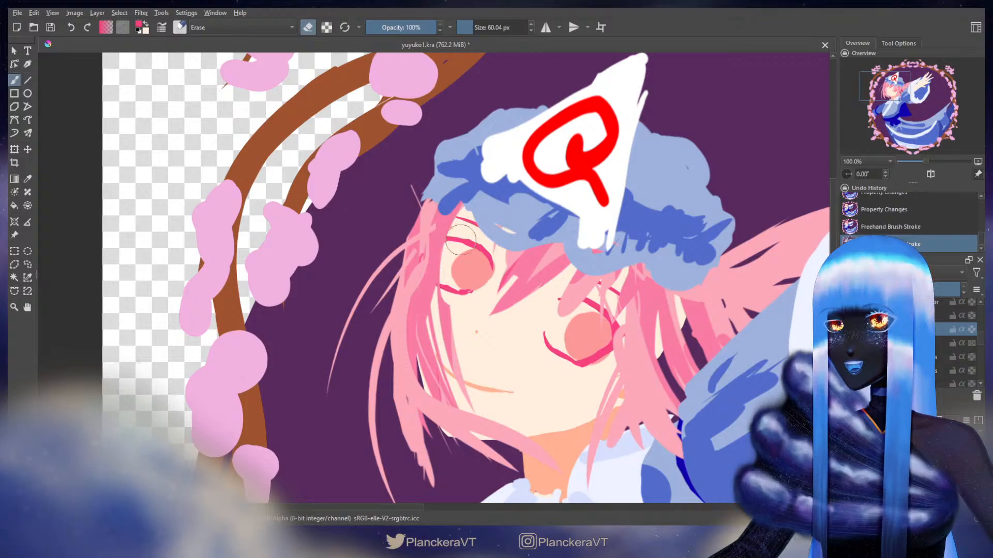
pyautogui.moveTo(462, 222)
pyautogui.mouseDown()
pyautogui.moveTo(449, 250)
pyautogui.moveTo(441, 344)
pyautogui.moveTo(468, 388)
pyautogui.mouseUp()
pyautogui.moveTo(440, 239)
pyautogui.mouseDown()
pyautogui.moveTo(440, 267)
pyautogui.moveTo(449, 396)
pyautogui.mouseUp()
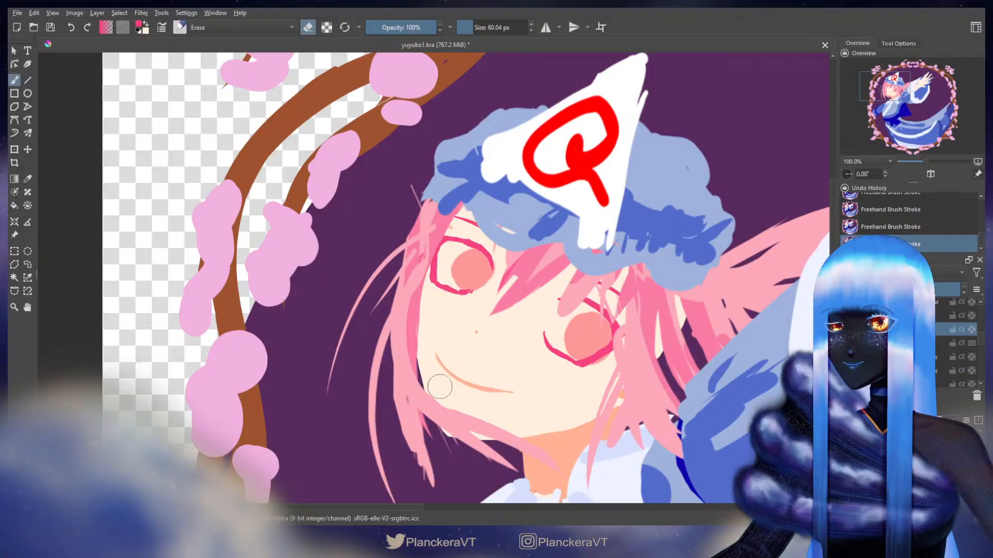
pyautogui.moveTo(416, 357)
pyautogui.mouseDown()
pyautogui.moveTo(443, 412)
pyautogui.moveTo(461, 393)
pyautogui.moveTo(499, 401)
pyautogui.moveTo(525, 414)
pyautogui.moveTo(564, 450)
pyautogui.mouseUp()
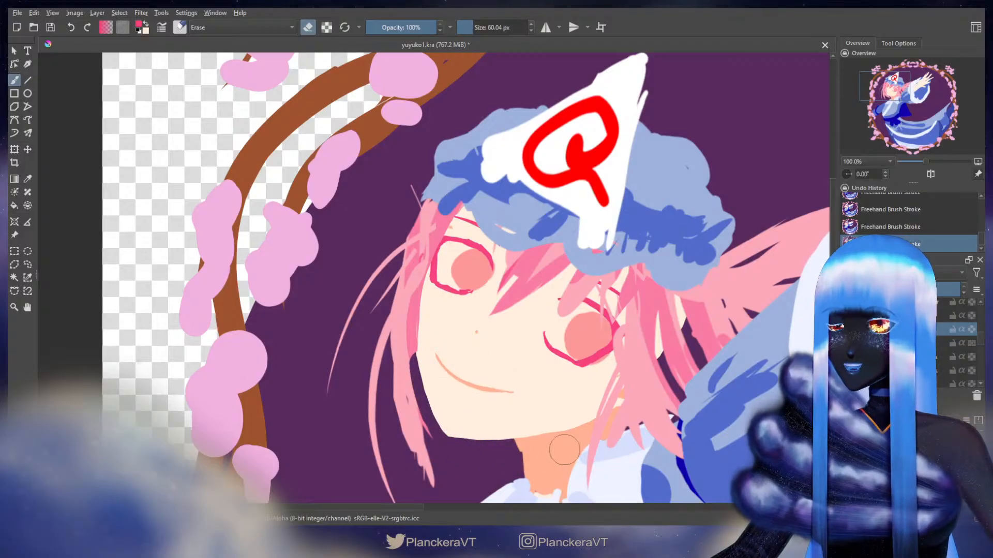
# Erase the stray wisps sticking out along the outer left edge of the hair, from the hat brim downward
pyautogui.press('e')
pyautogui.press('e')
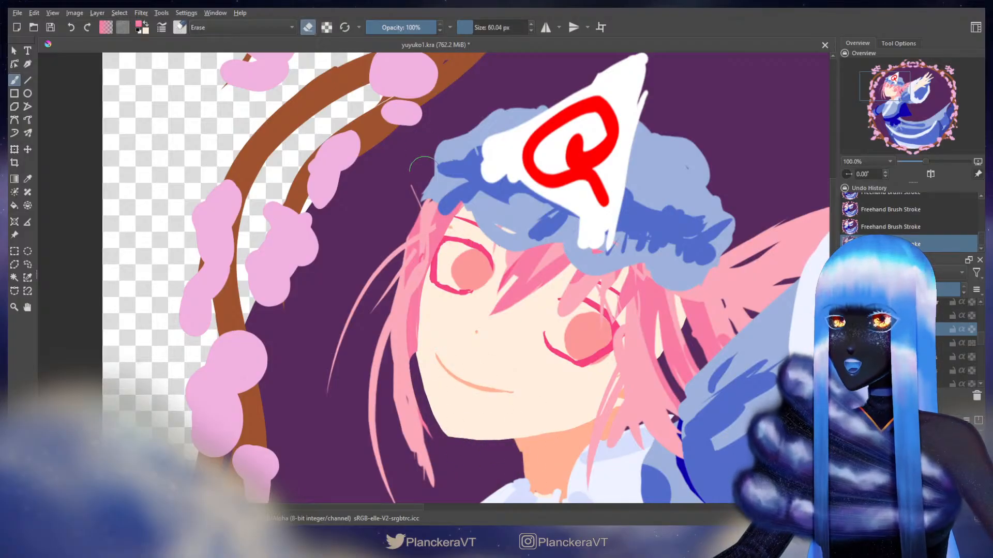
pyautogui.moveTo(421, 197)
pyautogui.mouseDown()
pyautogui.moveTo(398, 217)
pyautogui.moveTo(362, 290)
pyautogui.moveTo(395, 236)
pyautogui.moveTo(328, 388)
pyautogui.moveTo(379, 277)
pyautogui.moveTo(341, 437)
pyautogui.mouseUp()
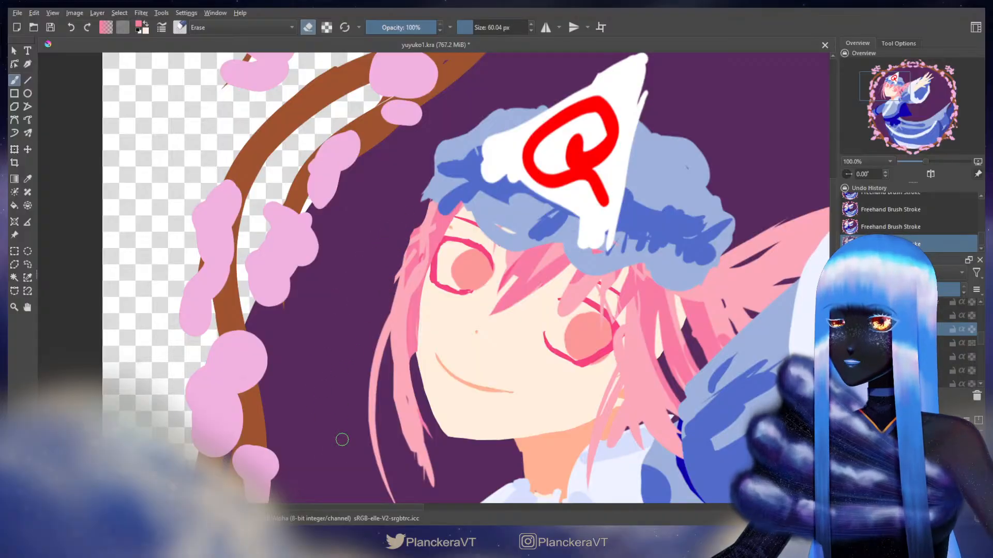
pyautogui.press('e')
# Fill in the hair under the left hat brim and thicken the side lock beside the face with sampled hair pink
pyautogui.moveTo(431, 205); pyautogui.dragTo(444, 212)
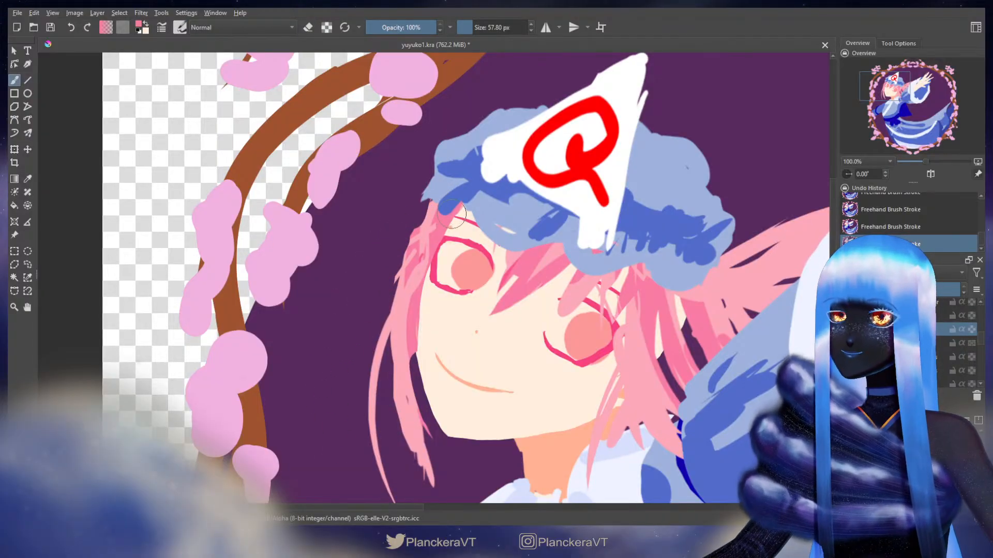
pyautogui.press('x')
pyautogui.keyDown('ctrl'); pyautogui.click(401, 328); pyautogui.keyUp('ctrl')
pyautogui.press('[')
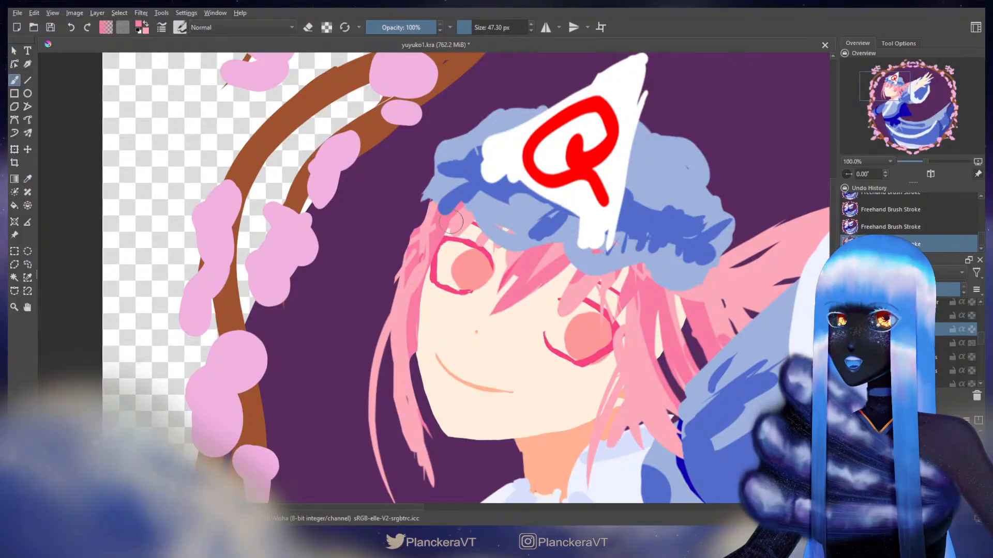
pyautogui.moveTo(420, 243); pyautogui.dragTo(424, 474)
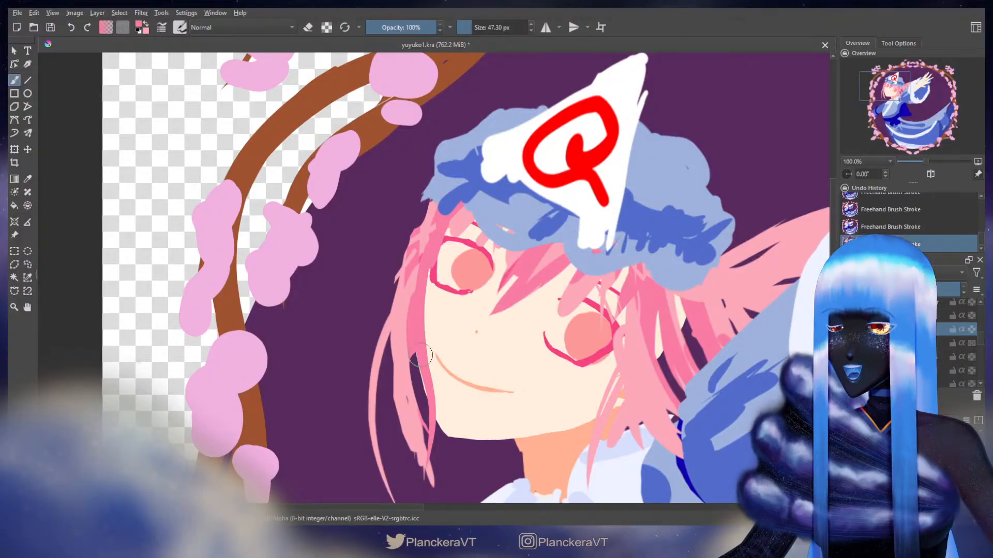
# Paint a thin hair strand from the left cheek down past the jaw, undoing and redrawing it to adjust its curve
pyautogui.moveTo(426, 303)
pyautogui.mouseDown()
pyautogui.moveTo(457, 372)
pyautogui.moveTo(461, 421)
pyautogui.mouseUp()
pyautogui.hotkey('ctrl', 'z')
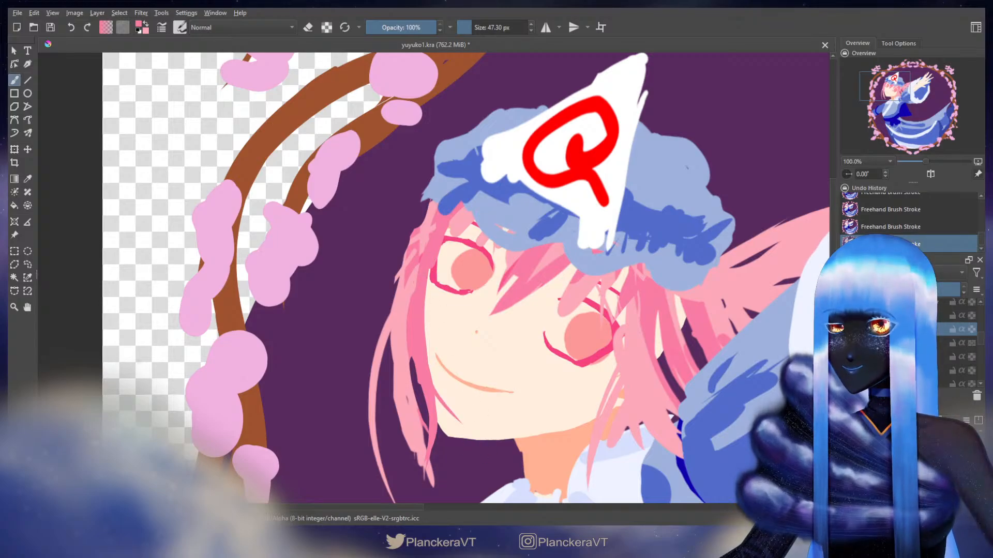
pyautogui.hotkey('ctrl', 'z')
pyautogui.moveTo(430, 344); pyautogui.dragTo(446, 449)
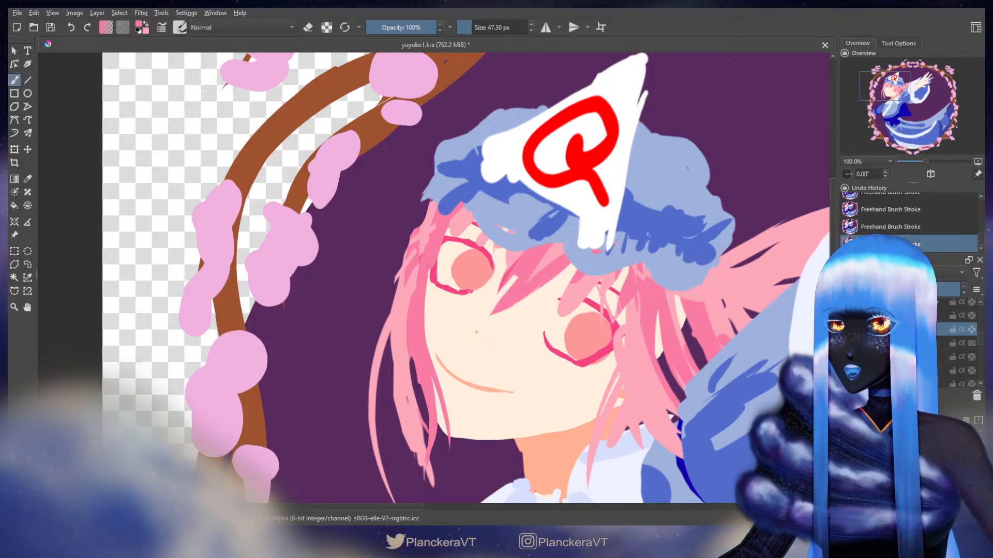
pyautogui.hotkey('ctrl', 'z')
pyautogui.scroll(-1, 588, 299)
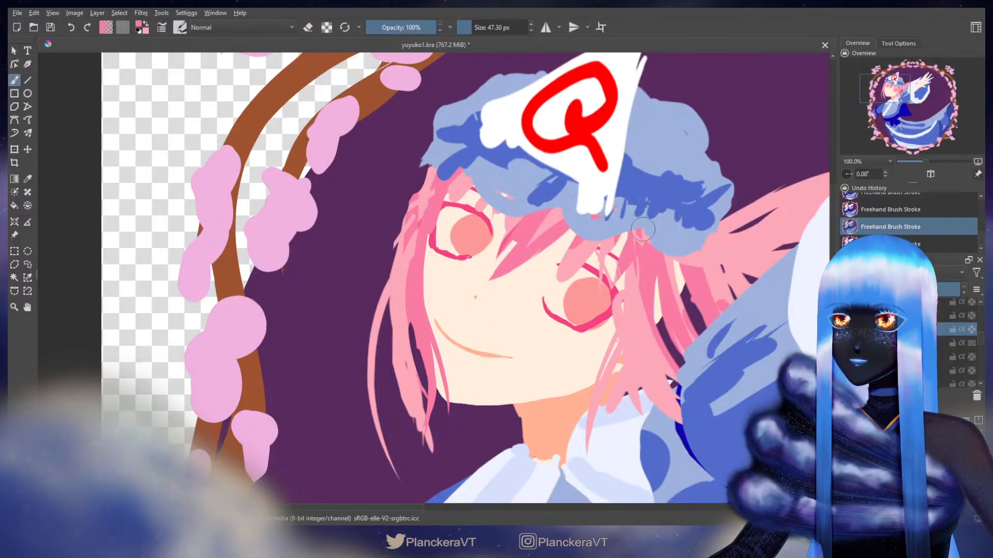
pyautogui.hotkey('ctrl', 'shift', 'z')
# Paint pink strands over the right side lock beside the eye and fill the dark gaps in the hair behind it
pyautogui.moveTo(633, 223); pyautogui.dragTo(616, 303)
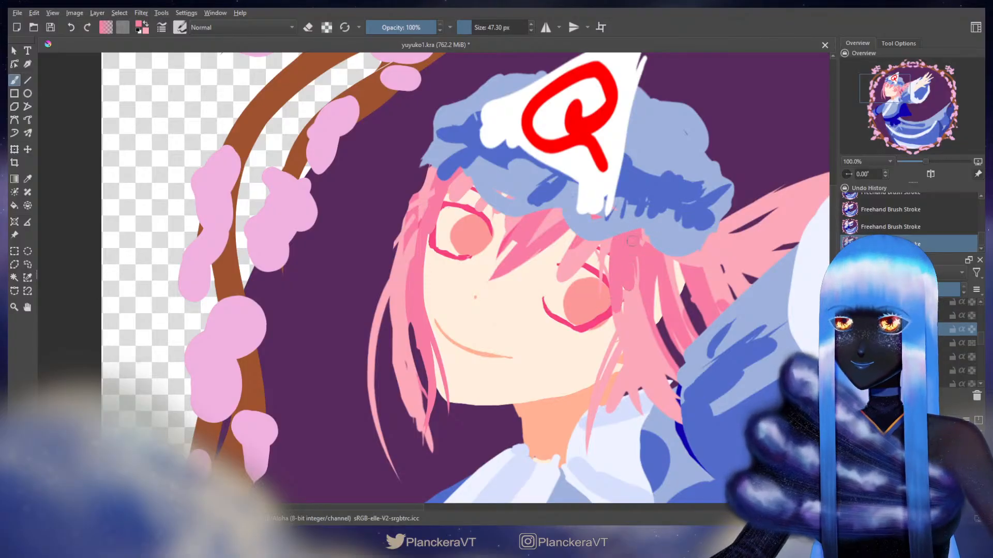
pyautogui.moveTo(615, 258)
pyautogui.mouseDown()
pyautogui.moveTo(617, 331)
pyautogui.moveTo(646, 395)
pyautogui.mouseUp()
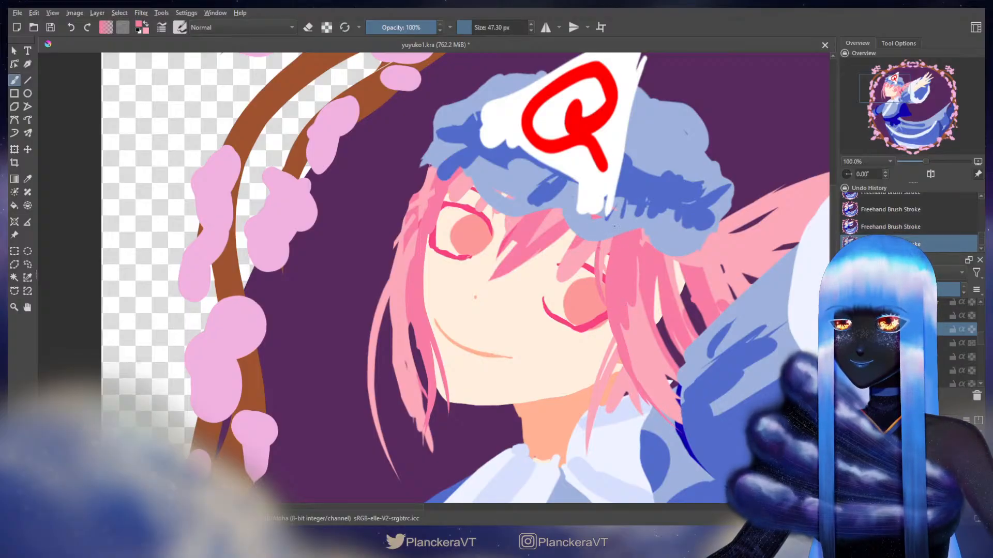
pyautogui.moveTo(641, 335); pyautogui.dragTo(527, 374)
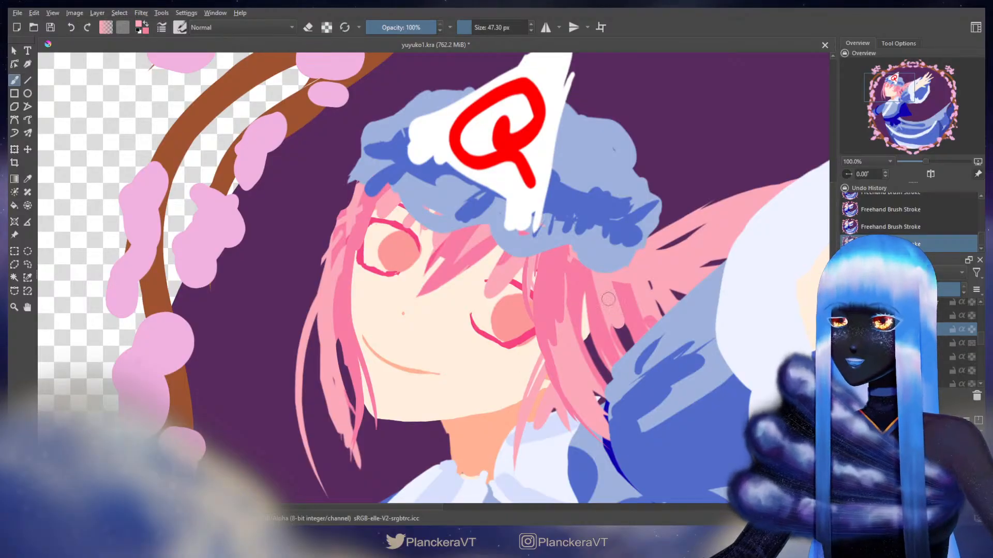
pyautogui.moveTo(608, 299)
pyautogui.mouseDown()
pyautogui.moveTo(627, 314)
pyautogui.moveTo(584, 268)
pyautogui.moveTo(588, 357)
pyautogui.mouseUp()
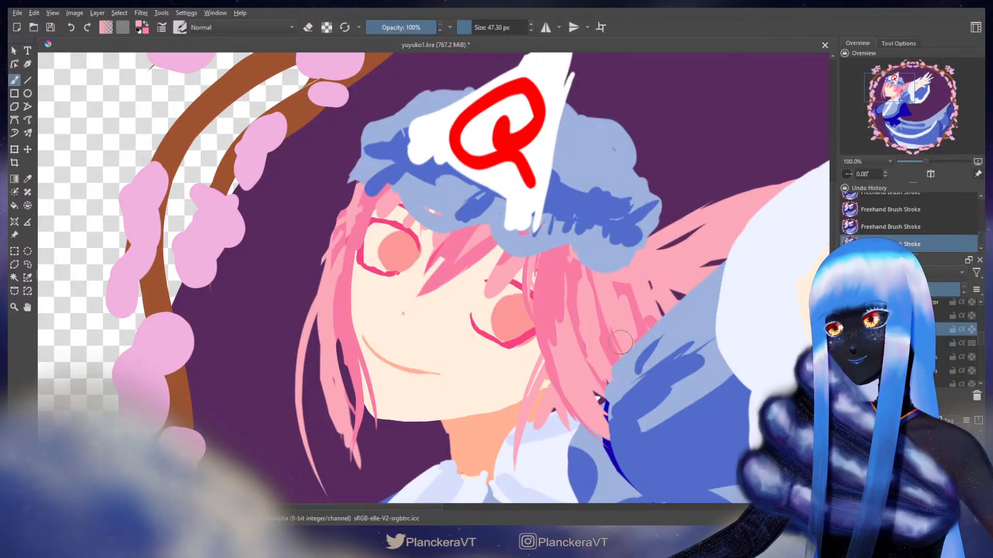
# Erase the wide mass of hair flowing out behind the hat above the raised sleeve
pyautogui.scroll(-1, 620, 342)
pyautogui.press('e')
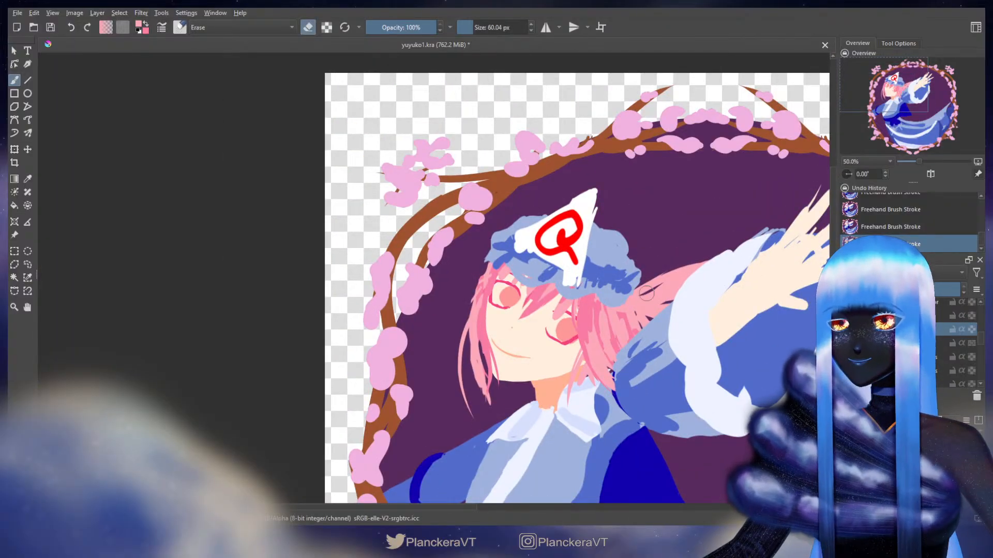
pyautogui.moveTo(645, 276)
pyautogui.mouseDown()
pyautogui.moveTo(640, 310)
pyautogui.moveTo(588, 273)
pyautogui.moveTo(603, 270)
pyautogui.moveTo(575, 288)
pyautogui.moveTo(641, 330)
pyautogui.mouseUp()
pyautogui.press('e')
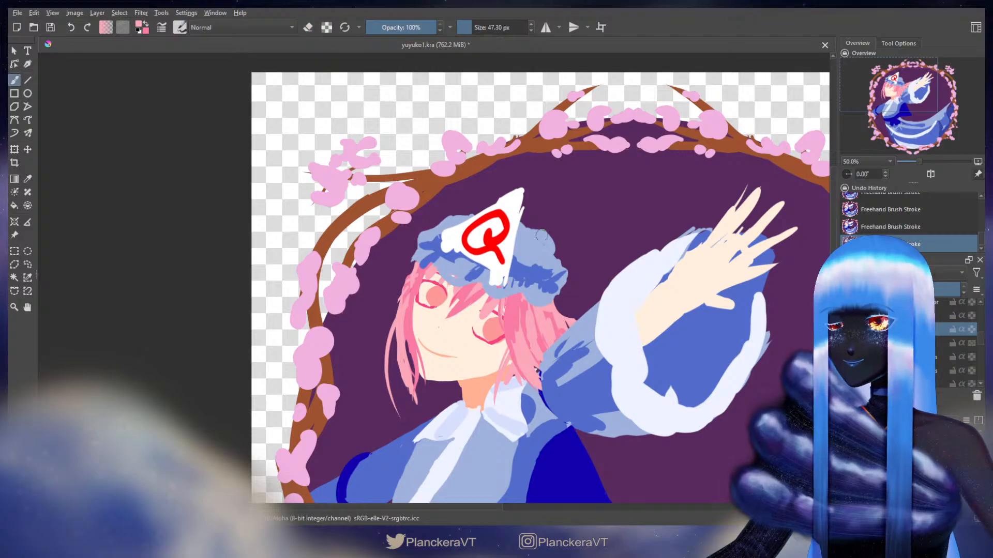
# Paint thin wispy hair strands flicking out from behind the hat toward the raised sleeve, undoing unsuitable strokes
pyautogui.hotkey('ctrl', 'z')
pyautogui.moveTo(559, 298)
pyautogui.mouseDown()
pyautogui.moveTo(590, 322)
pyautogui.moveTo(584, 313)
pyautogui.moveTo(595, 306)
pyautogui.moveTo(581, 312)
pyautogui.mouseUp()
pyautogui.hotkey('ctrl', 'z')
pyautogui.hotkey('ctrl', 'z')
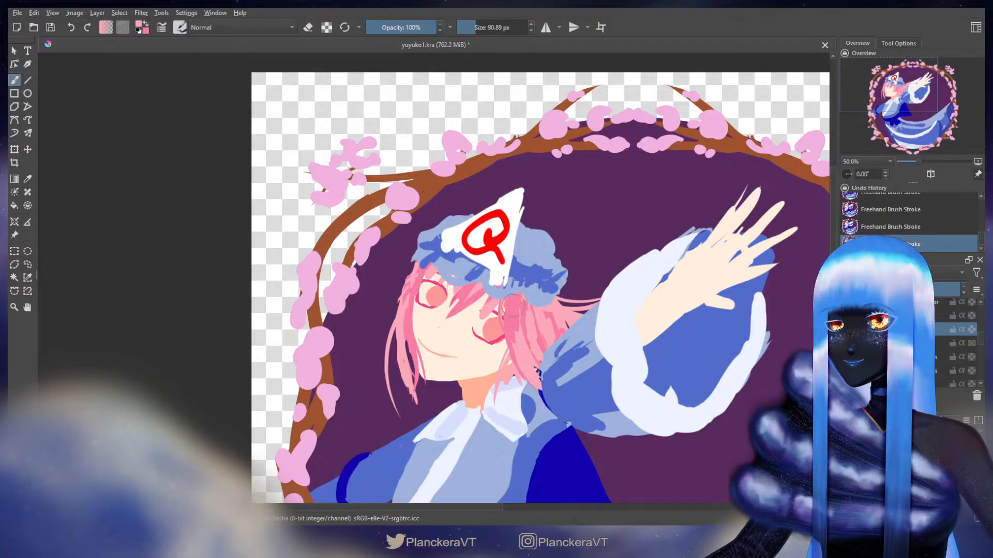
pyautogui.moveTo(582, 328); pyautogui.dragTo(673, 225)
pyautogui.scroll(-2, 673, 218)
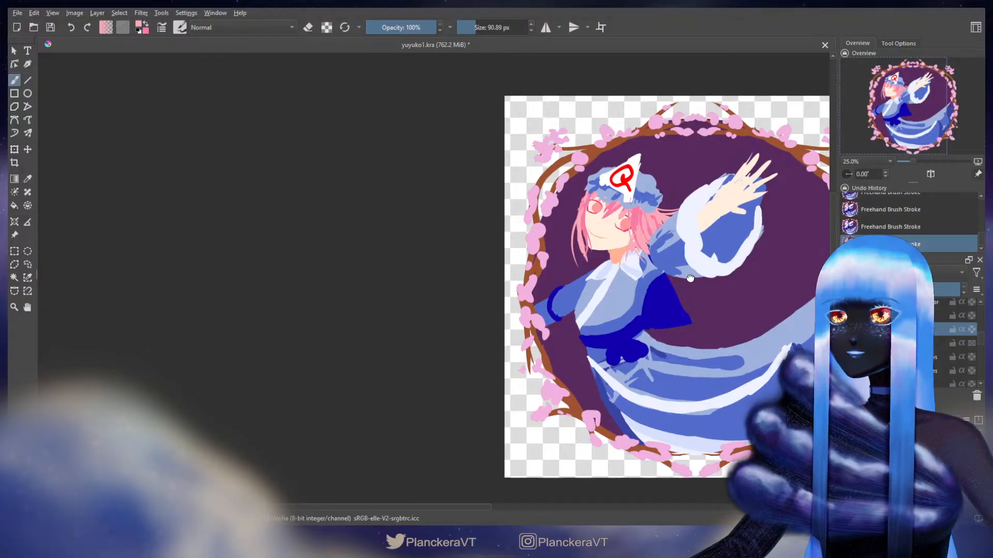
pyautogui.moveTo(697, 268); pyautogui.dragTo(665, 314)
pyautogui.scroll(3, 629, 243)
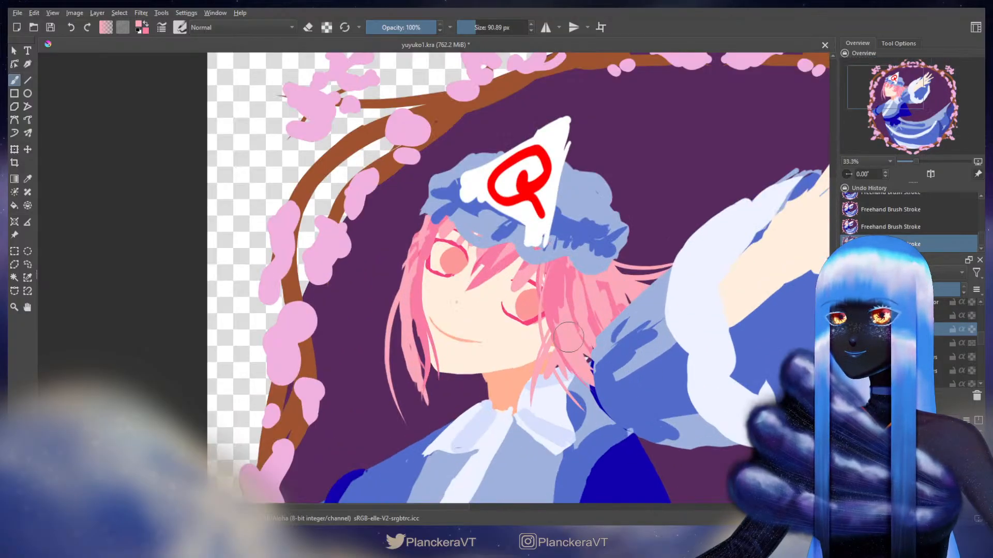
pyautogui.scroll(-3, 910, 343)
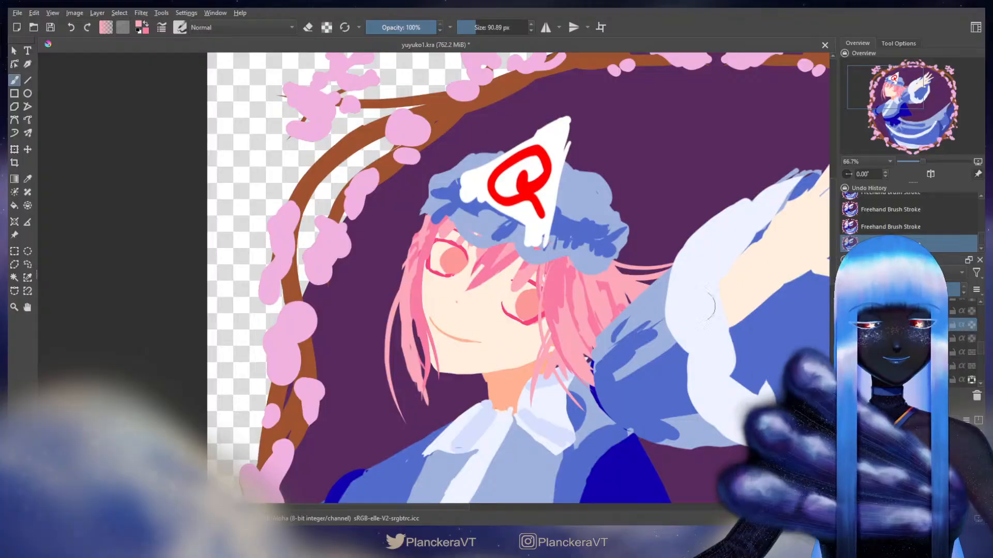
# Rotate and nudge the face slightly beneath the hair and hat with a free transform
pyautogui.hotkey('ctrl', 't')
pyautogui.moveTo(565, 223); pyautogui.dragTo(548, 235)
pyautogui.moveTo(518, 269); pyautogui.dragTo(518, 263)
pyautogui.press('b')
pyautogui.scroll(-3, 609, 290)
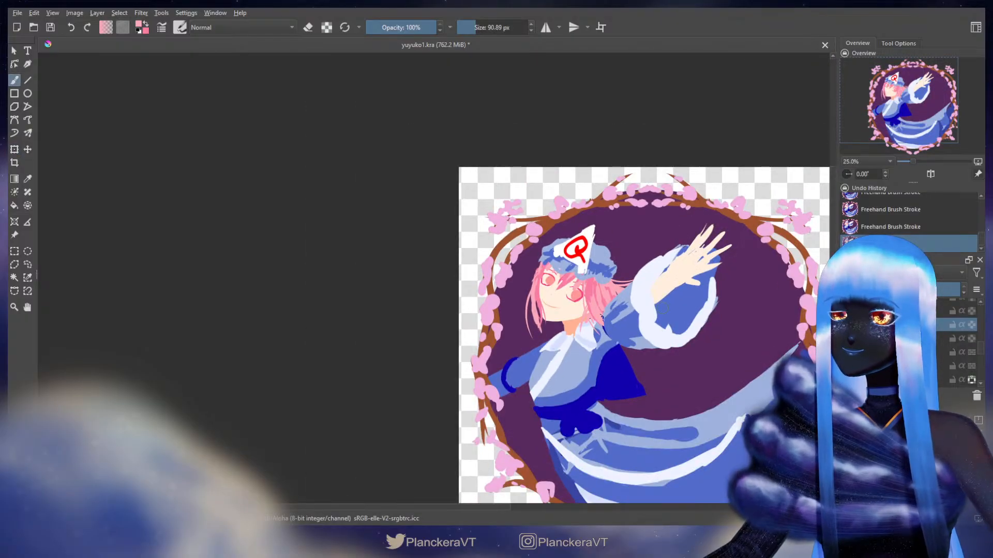
# Fine-tune the placement of the facial features under the fringe with a second free transform
pyautogui.moveTo(663, 310); pyautogui.dragTo(626, 285)
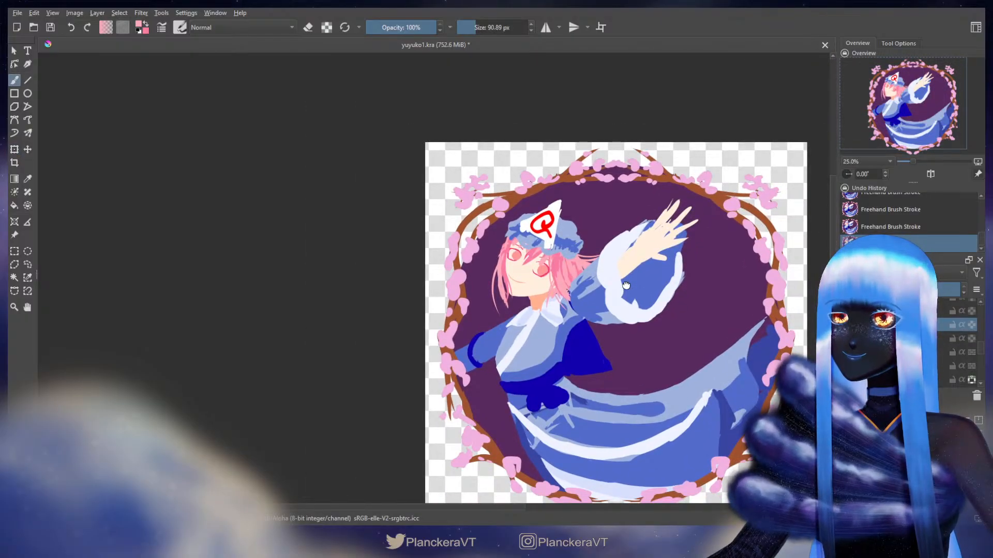
pyautogui.scroll(2, 552, 320)
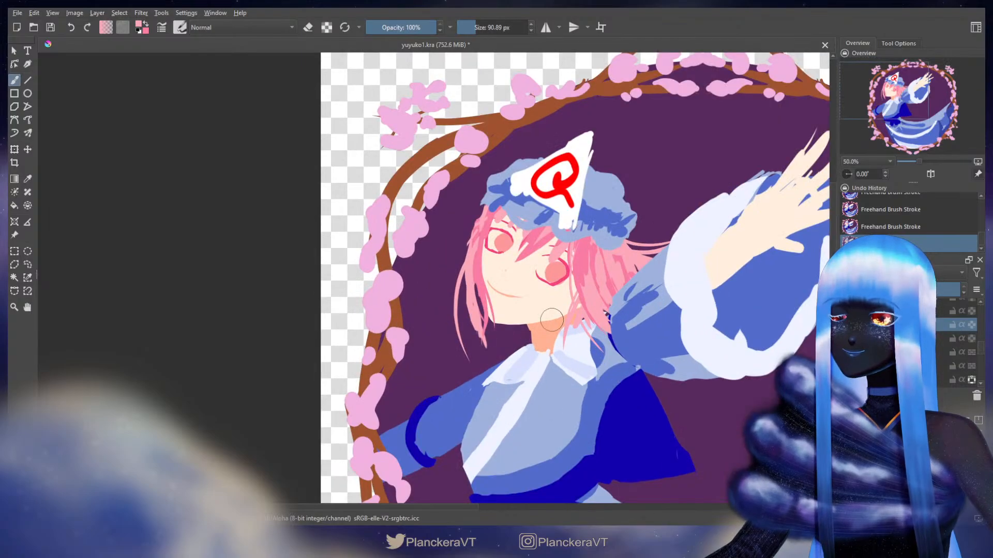
pyautogui.scroll(1, 552, 320)
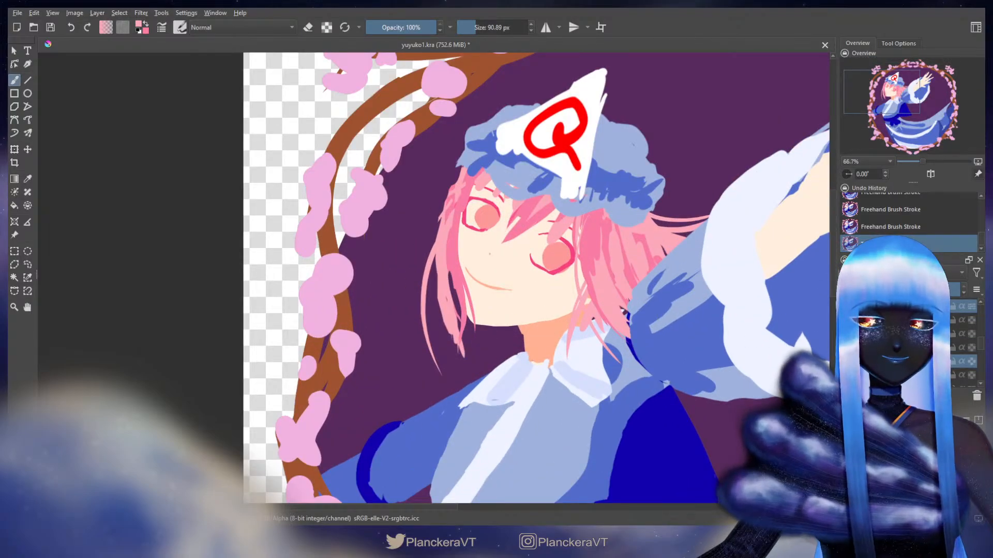
pyautogui.hotkey('ctrl', 't')
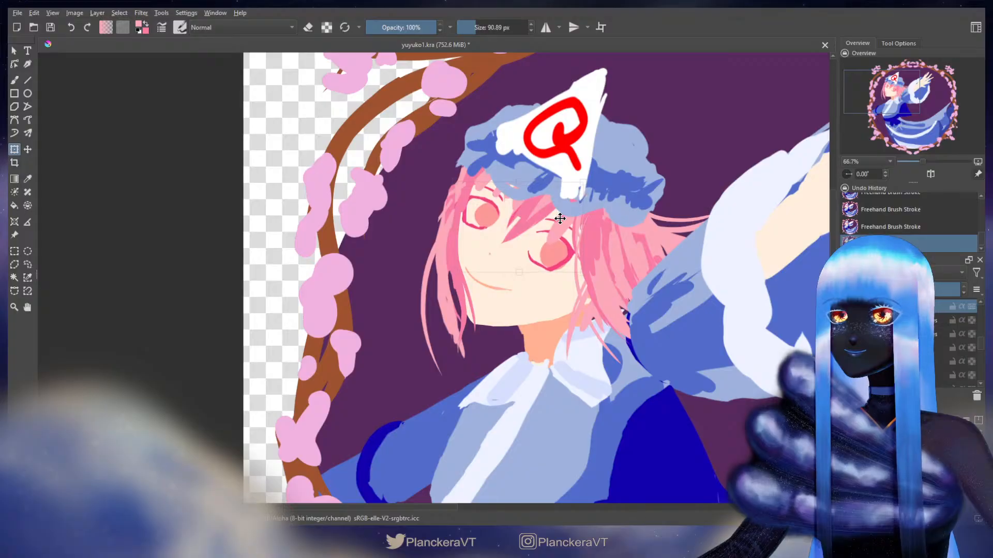
pyautogui.press('b')
pyautogui.scroll(-2, 643, 305)
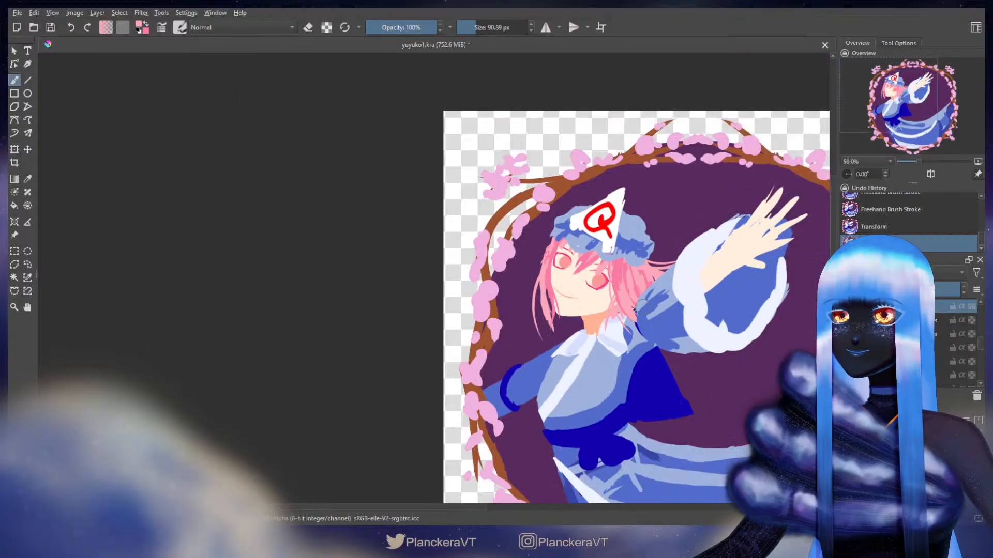
# Mirror the canvas view and centre it on the character's head to check the face
pyautogui.click(928, 176)
pyautogui.moveTo(331, 341); pyautogui.dragTo(664, 370)
pyautogui.scroll(2, 642, 353)
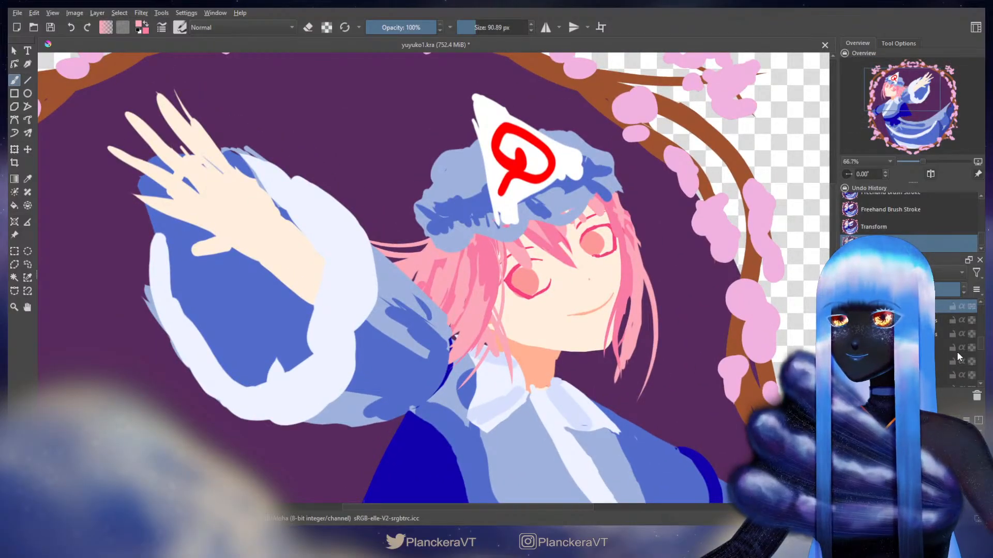
pyautogui.scroll(-2, 650, 365)
pyautogui.scroll(2, 624, 348)
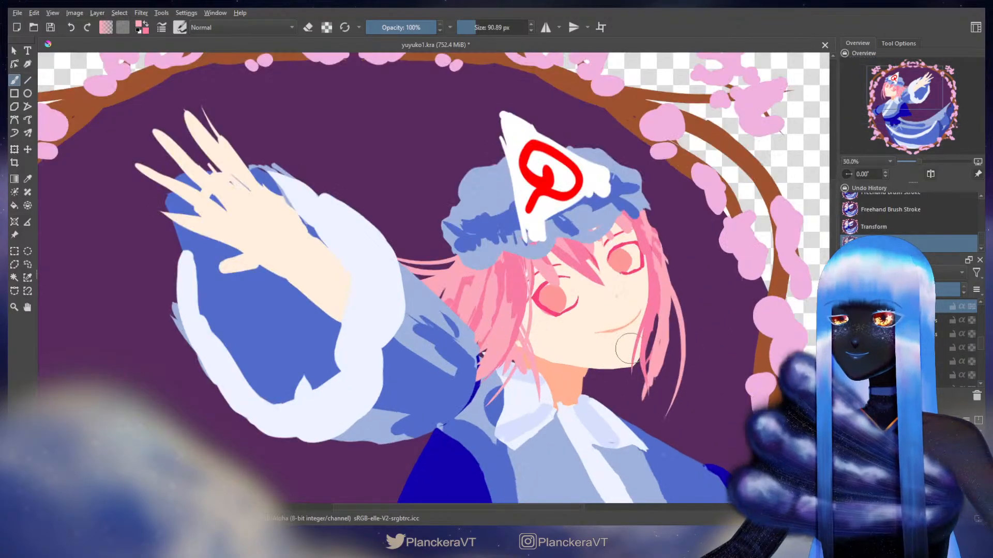
pyautogui.moveTo(694, 343); pyautogui.dragTo(689, 348)
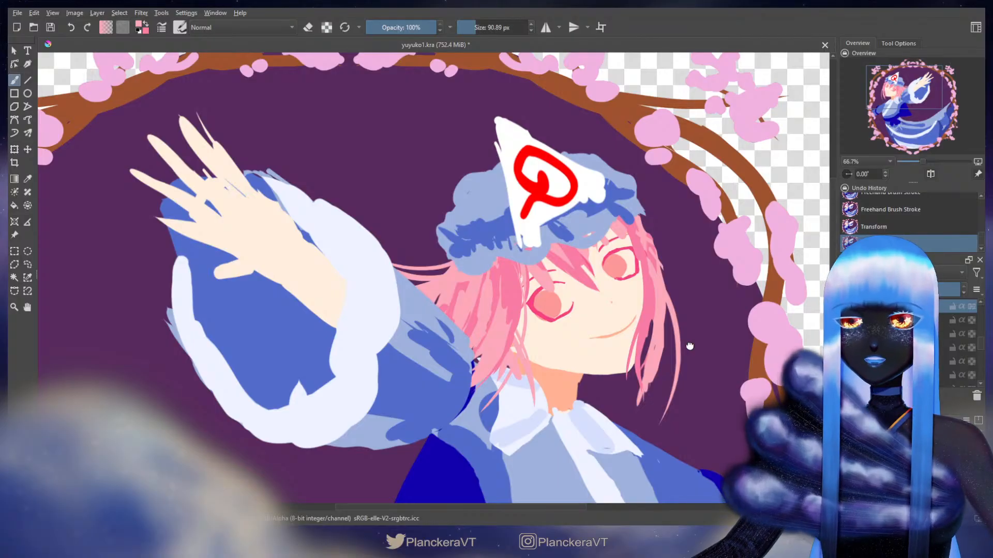
# Hide the hair and hat layers so only the bare head remains on the body
pyautogui.scroll(2, 887, 342)
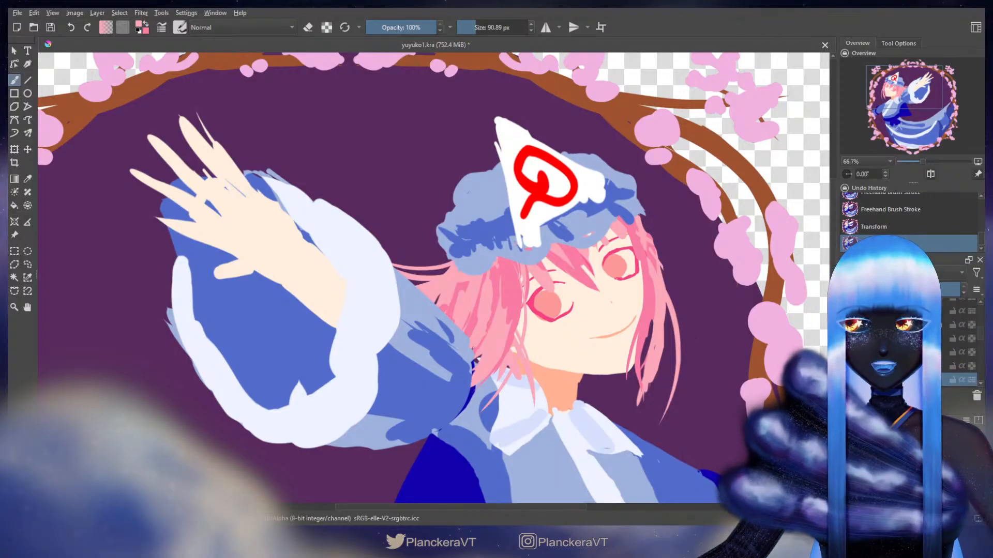
pyautogui.click(847, 380)
pyautogui.click(847, 311)
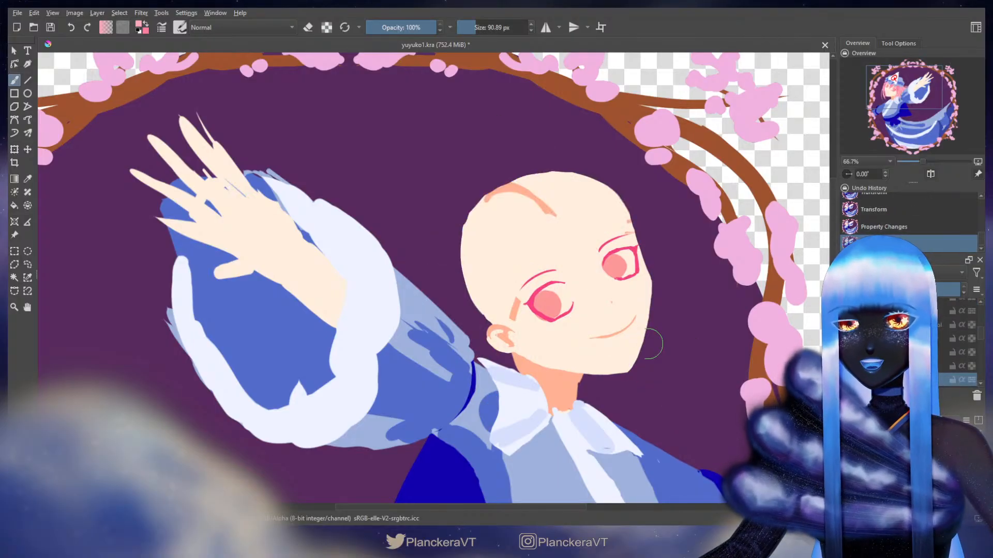
pyautogui.scroll(-1, 704, 324)
pyautogui.moveTo(716, 333); pyautogui.dragTo(700, 319)
pyautogui.scroll(1, 701, 319)
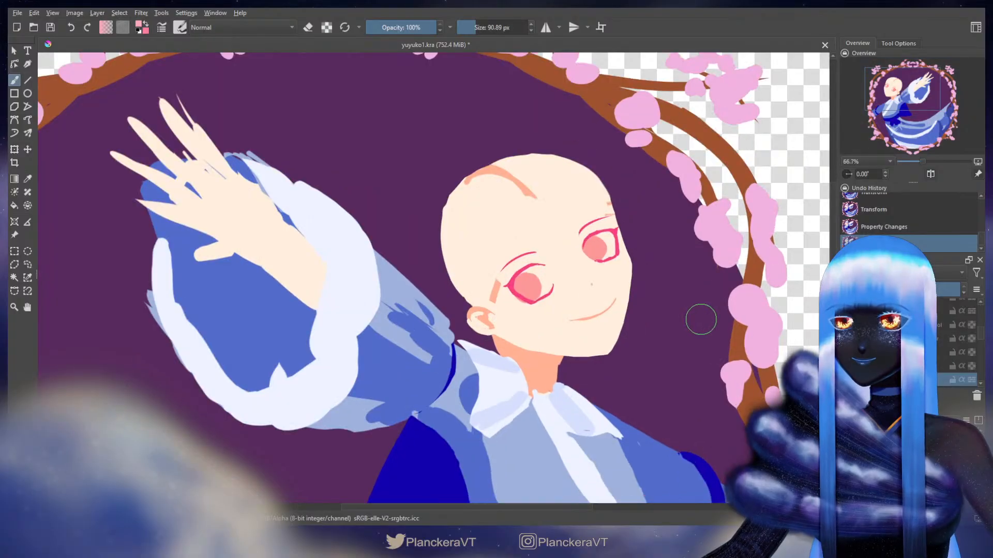
# Select the eyes layer, adjust it with a free transform and move both eyes slightly toward the far side of the face
pyautogui.click(941, 342)
pyautogui.hotkey('ctrl', 't')
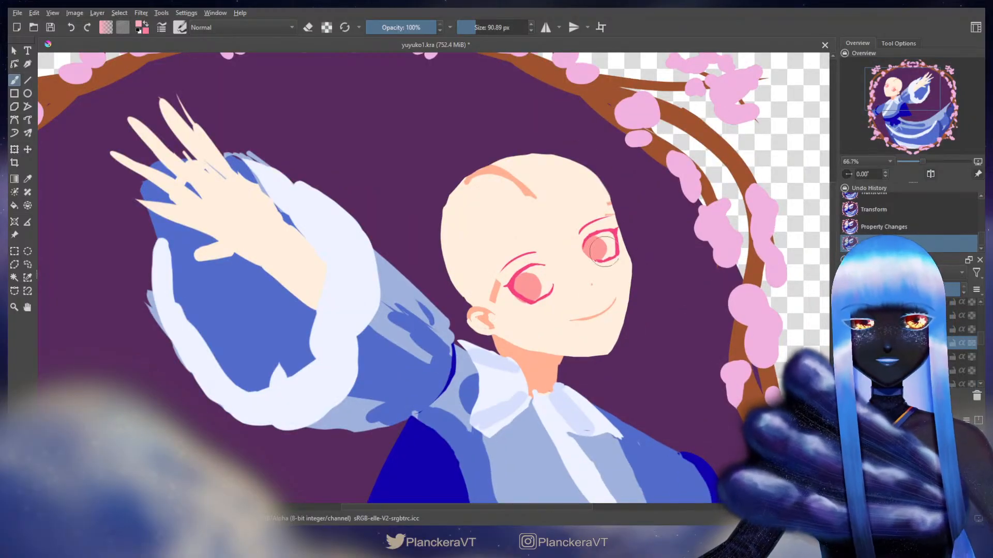
pyautogui.moveTo(665, 199); pyautogui.dragTo(669, 199)
pyautogui.press('Return')
pyautogui.press('b')
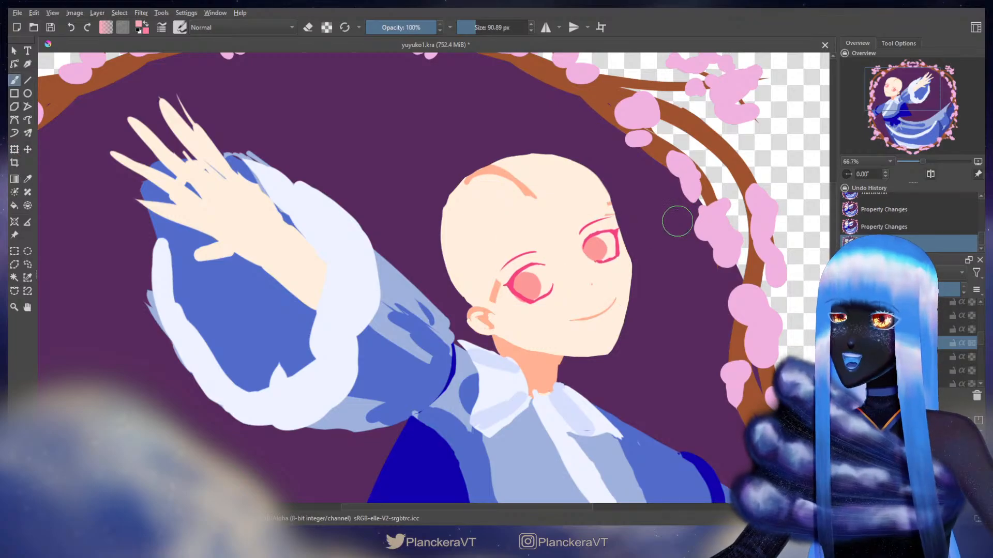
pyautogui.press('t')
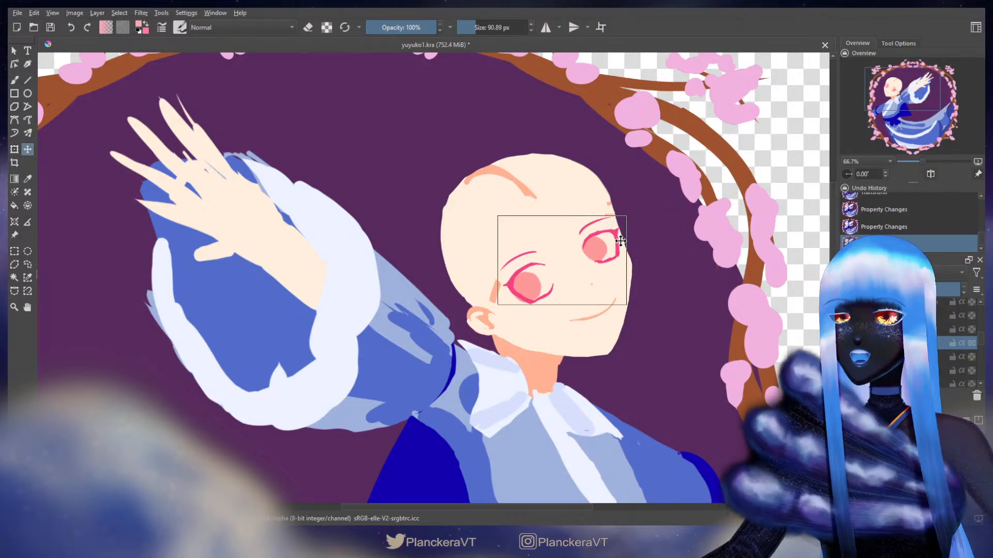
pyautogui.moveTo(622, 239); pyautogui.dragTo(623, 239)
pyautogui.press('b')
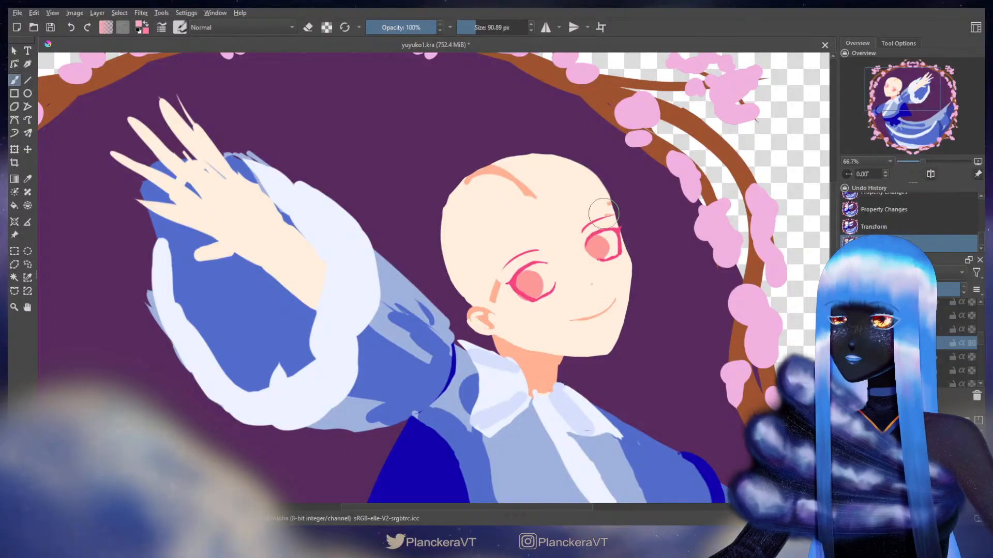
# Lasso the eye nearest the ear, adjust it slightly with a free transform and clear the selection
pyautogui.click(27, 265)
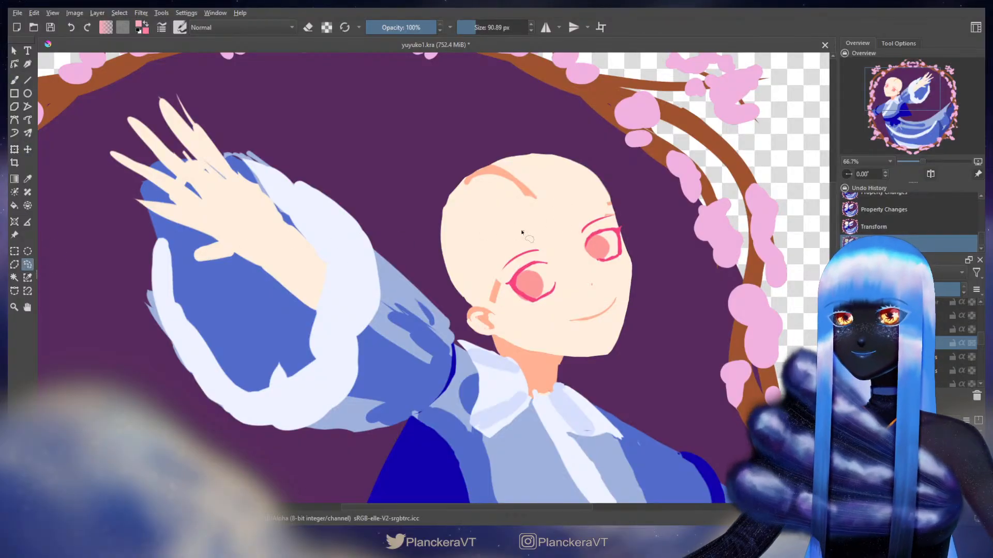
pyautogui.moveTo(571, 253); pyautogui.dragTo(528, 217)
pyautogui.hotkey('ctrl', 't')
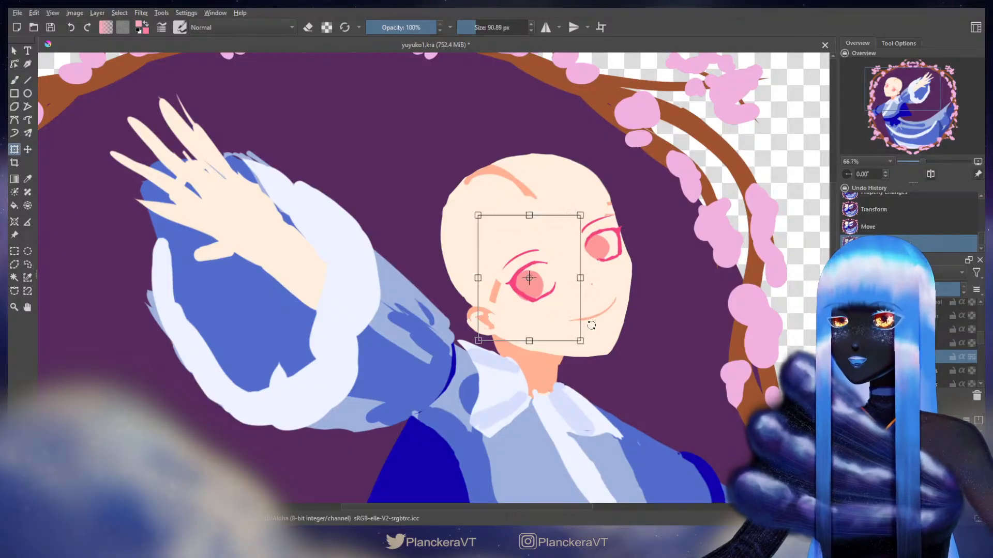
pyautogui.moveTo(582, 342); pyautogui.dragTo(575, 312)
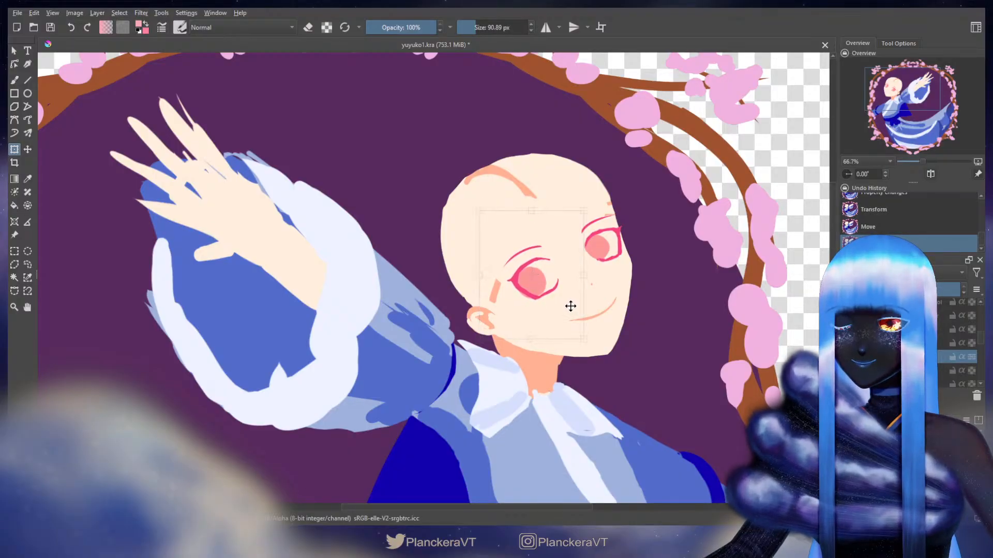
pyautogui.press('b')
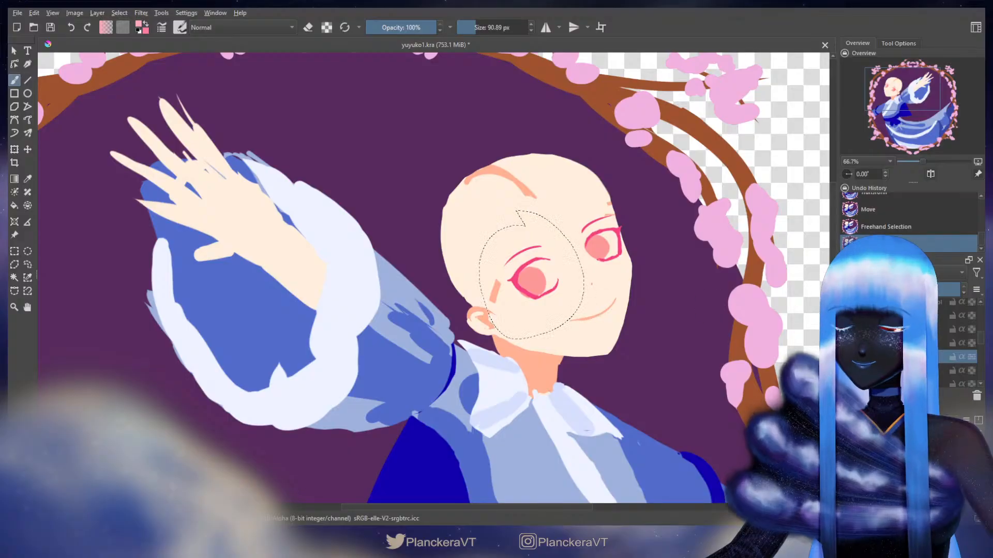
pyautogui.hotkey('ctrl', 'shift', 'a')
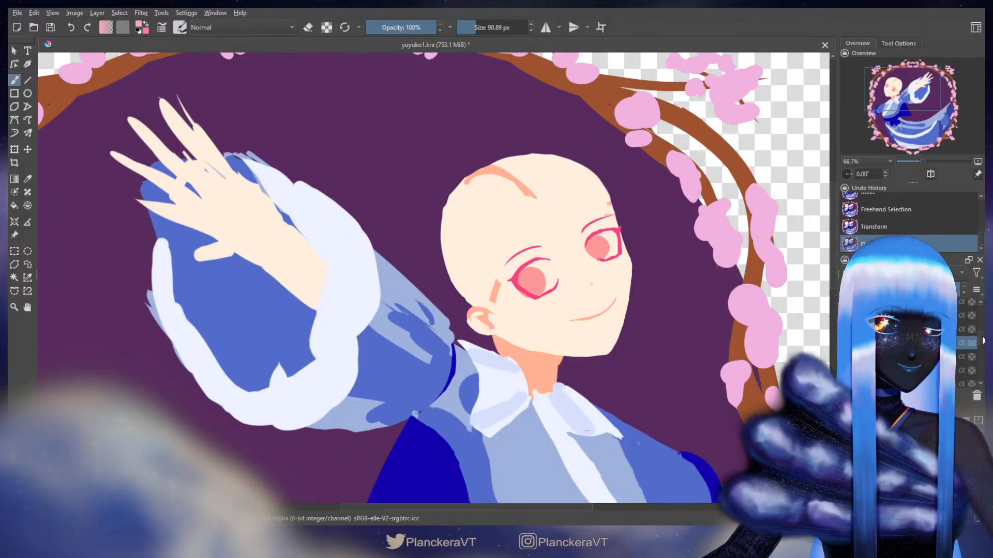
# Lasso the back of the head with the ear, move it slightly inward toward the face and clear the selection
pyautogui.moveTo(982, 340); pyautogui.dragTo(982, 348)
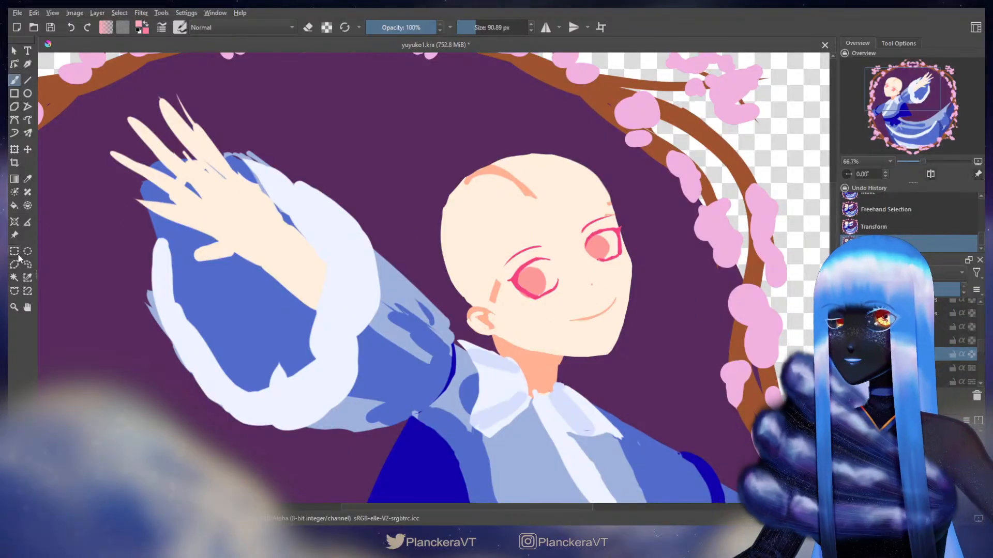
pyautogui.click(27, 264)
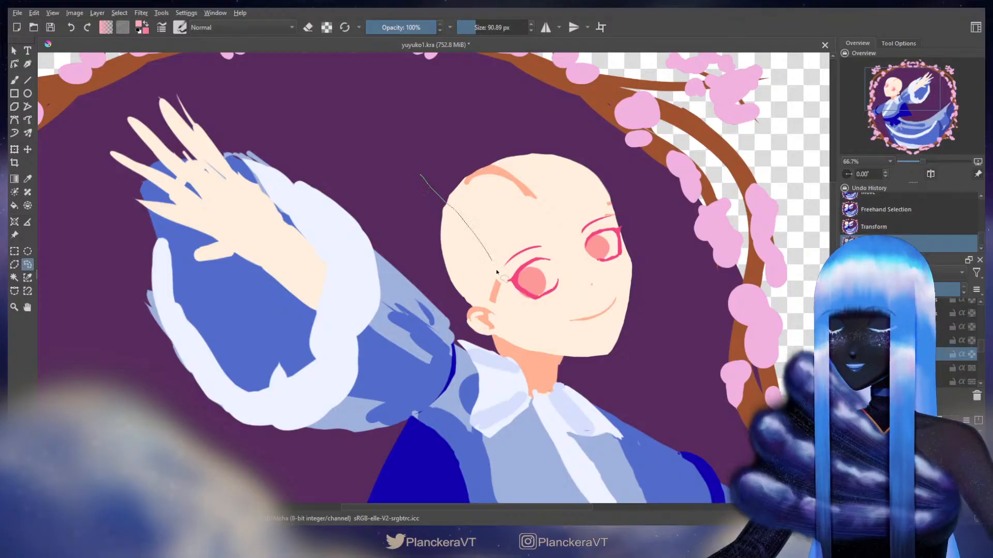
pyautogui.moveTo(432, 356); pyautogui.dragTo(419, 177)
pyautogui.press('t')
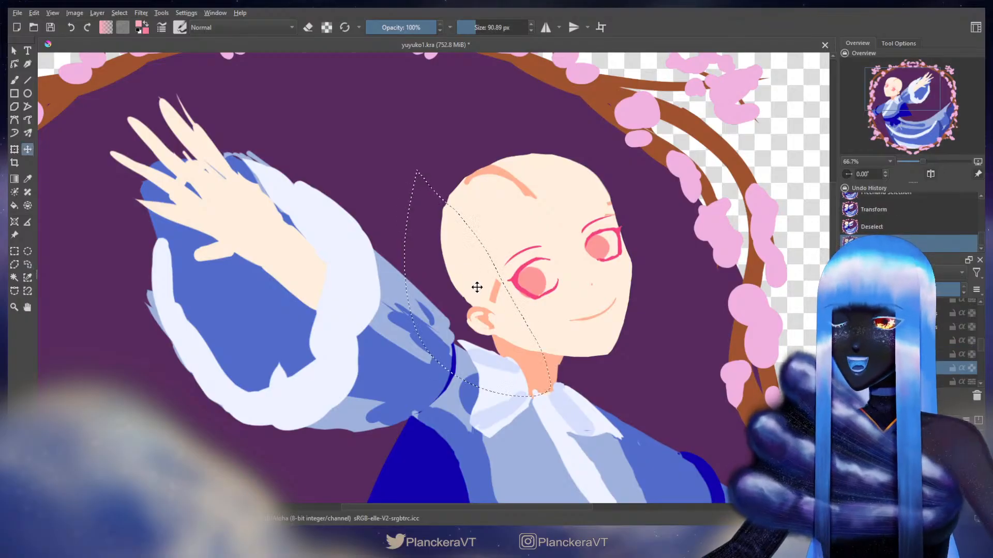
pyautogui.moveTo(476, 288); pyautogui.dragTo(479, 284)
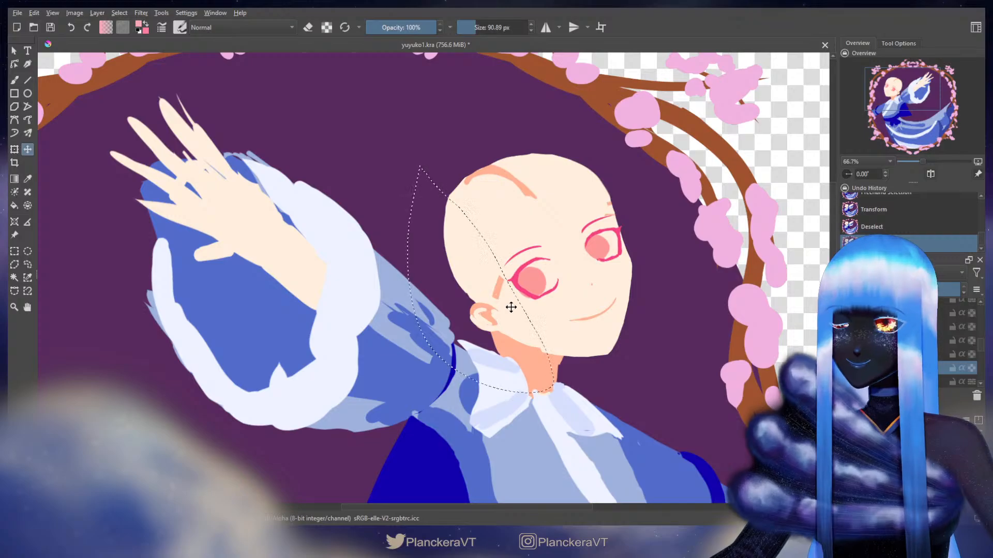
pyautogui.hotkey('ctrl', 'shift', 'a')
# Trim the underside of the jaw and chin with the 50.41 px eraser
pyautogui.press('b')
pyautogui.press('e')
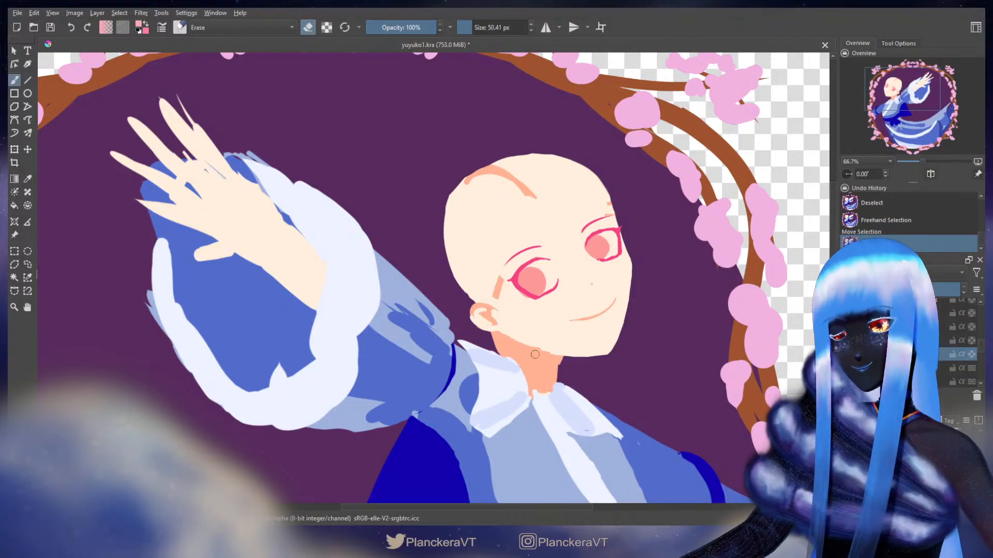
pyautogui.moveTo(545, 356); pyautogui.dragTo(572, 363)
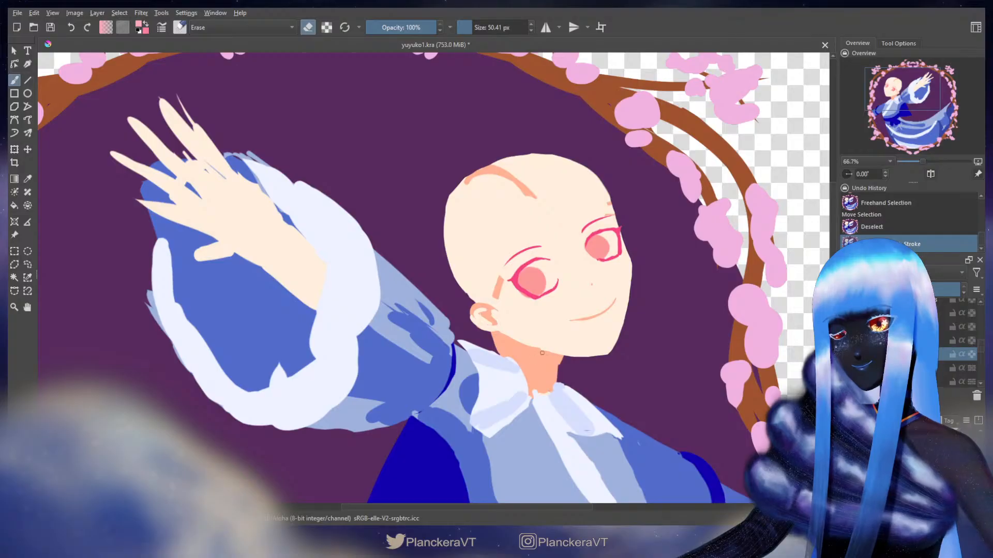
pyautogui.moveTo(575, 358); pyautogui.dragTo(605, 356)
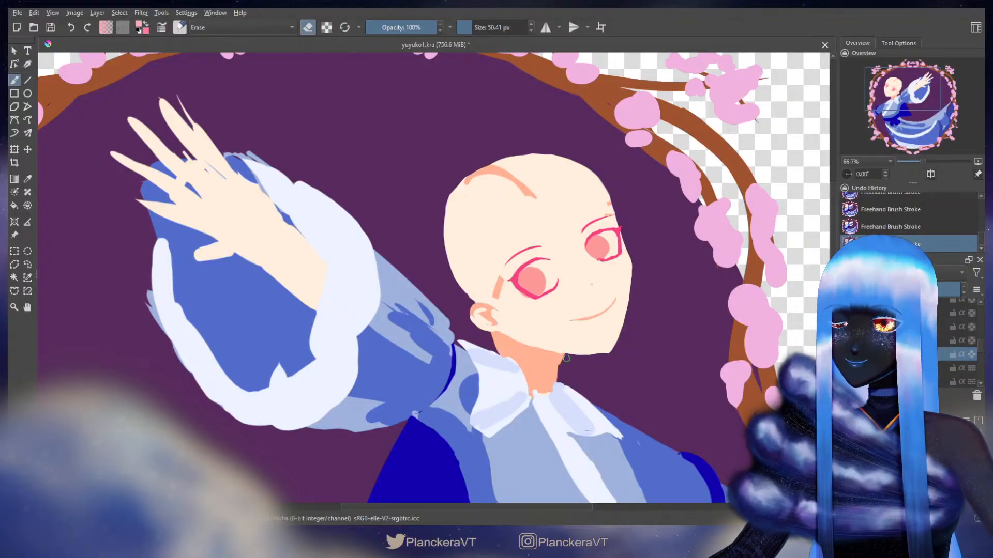
pyautogui.press('e')
# Reshape the back of the skull, the ear and the cheek outline with a liquify transform
pyautogui.press('t')
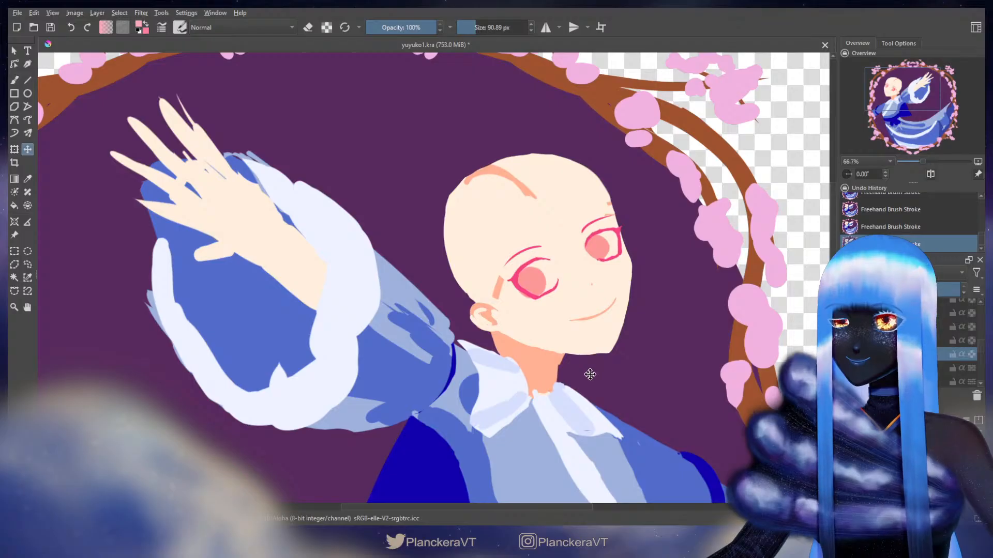
pyautogui.hotkey('ctrl', 't')
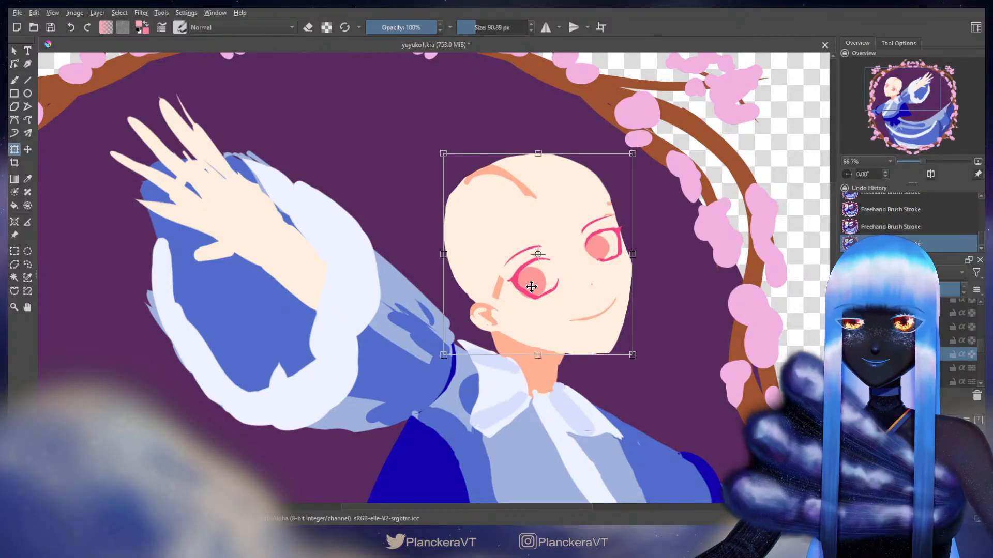
pyautogui.press('b')
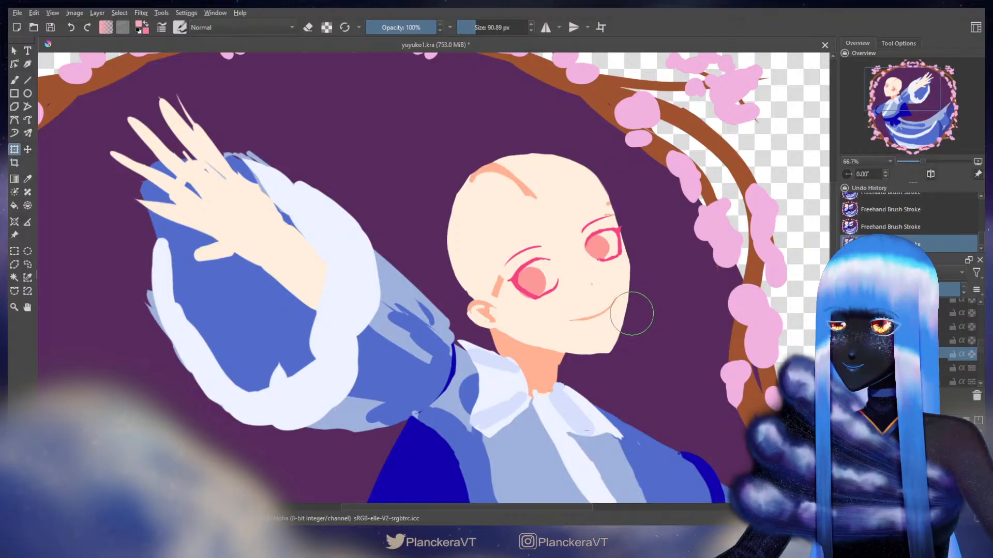
pyautogui.press('b')
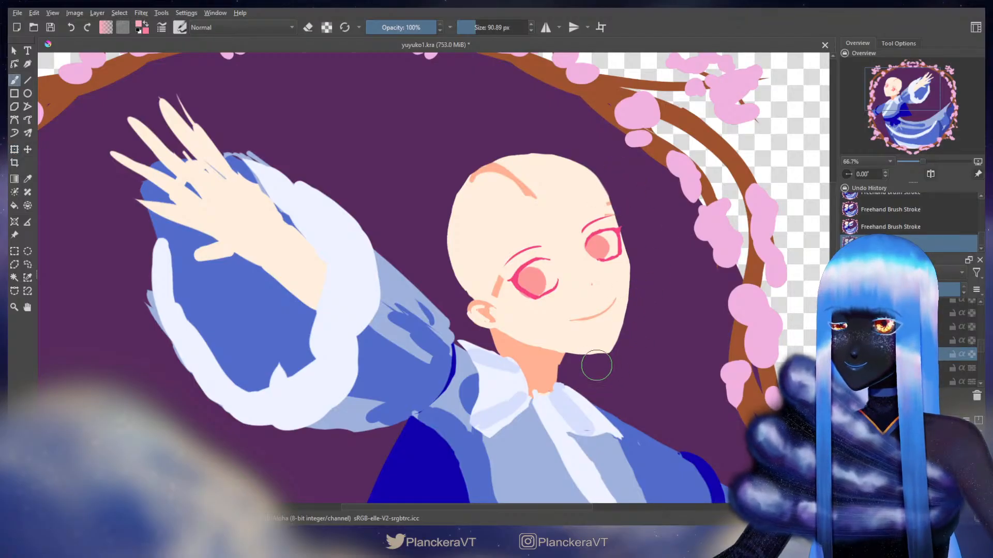
# Push the chin slightly downward with a liquify transform and switch the canvas view back from mirrored
pyautogui.hotkey('ctrl', 't')
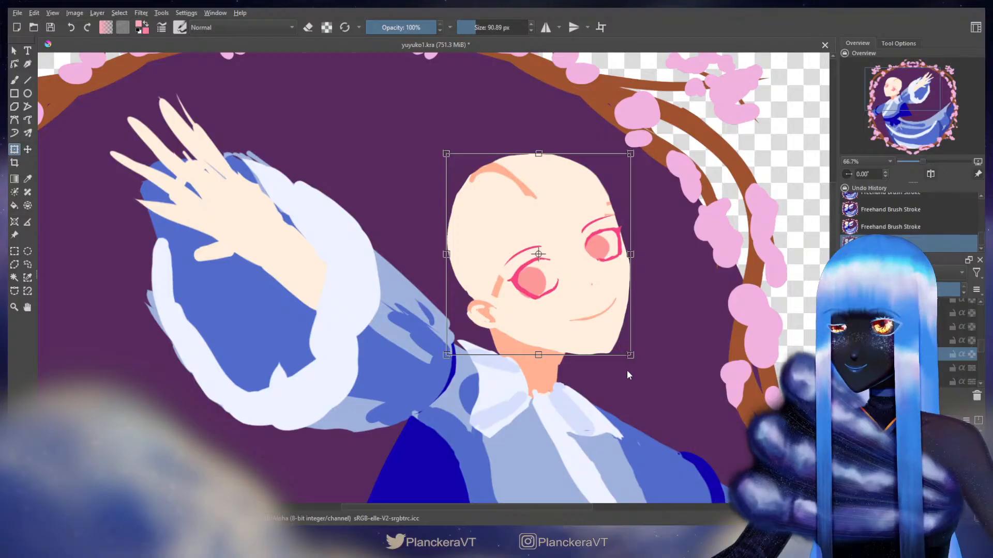
pyautogui.press('l')
pyautogui.moveTo(594, 341); pyautogui.dragTo(586, 358)
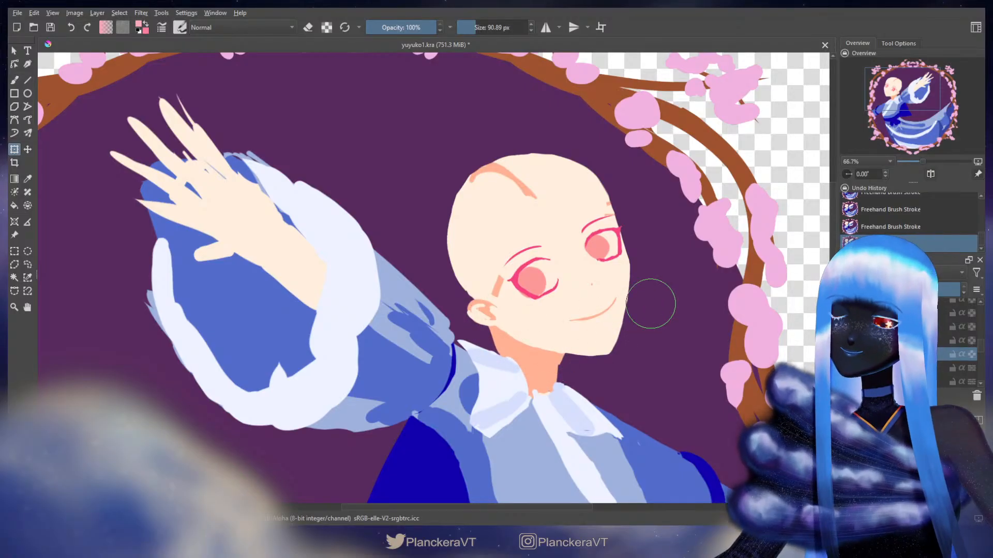
pyautogui.press('b')
pyautogui.click(930, 174)
pyautogui.moveTo(468, 310); pyautogui.dragTo(677, 337)
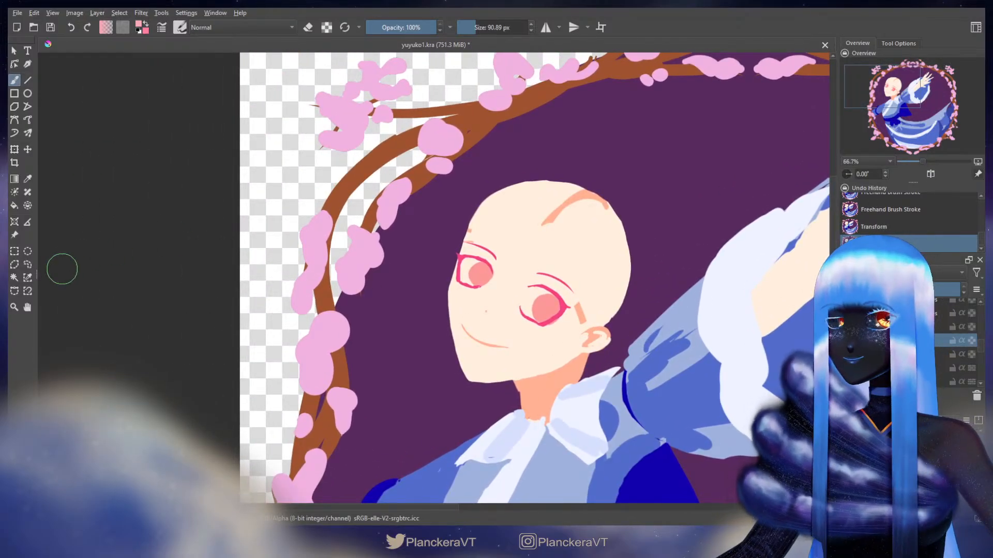
# Lasso the nose, nudge it slightly toward the far cheek and clear the selection
pyautogui.click(28, 266)
pyautogui.moveTo(486, 327); pyautogui.dragTo(499, 303)
pyautogui.press('t')
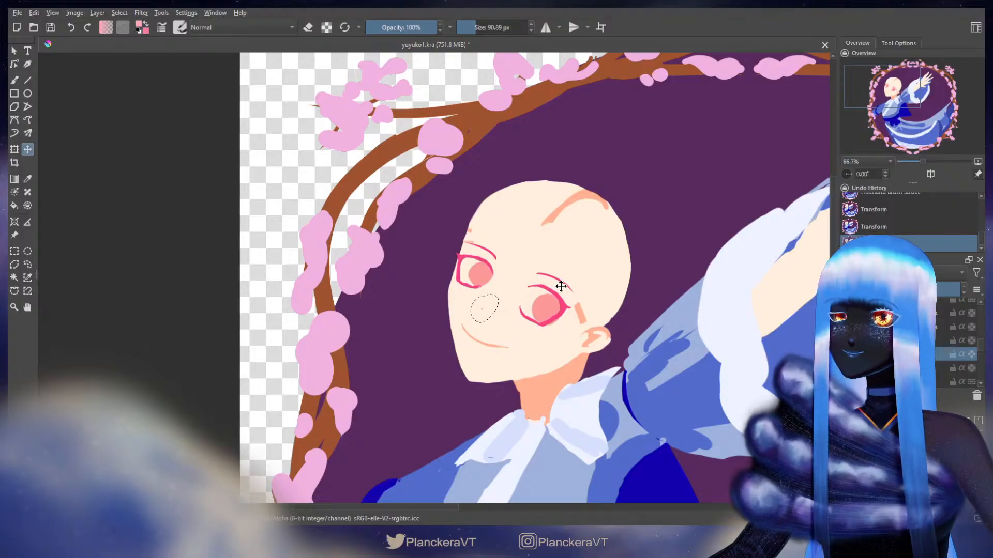
pyautogui.hotkey('ctrl', 'shift', 'a')
pyautogui.press('b')
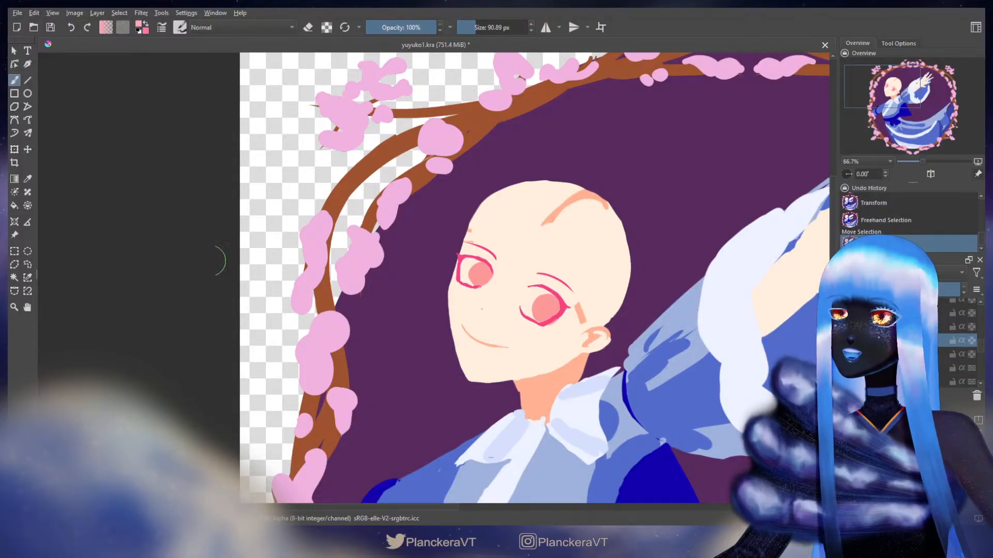
# Lasso the mouth, shift it slightly toward the far cheek and clear the selection
pyautogui.click(14, 265)
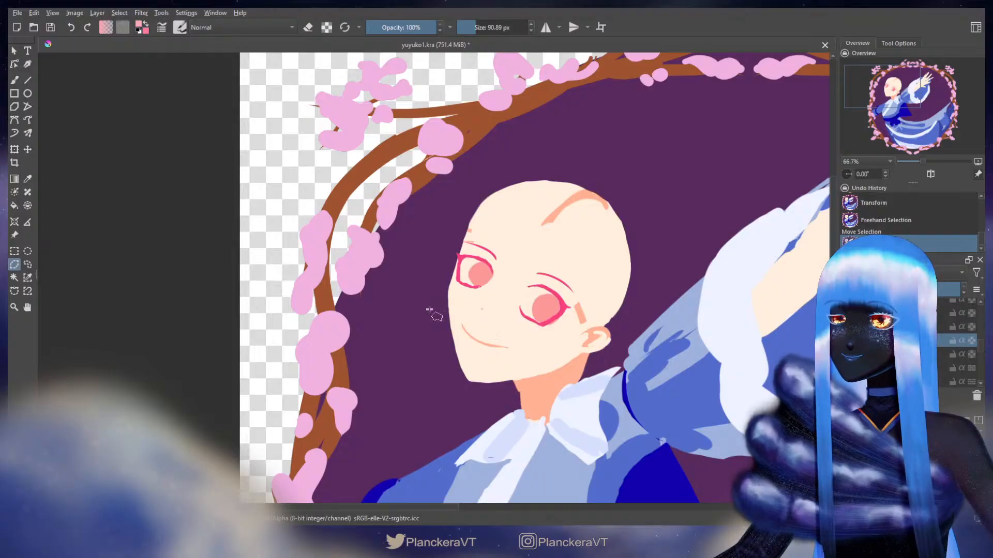
pyautogui.click(30, 265)
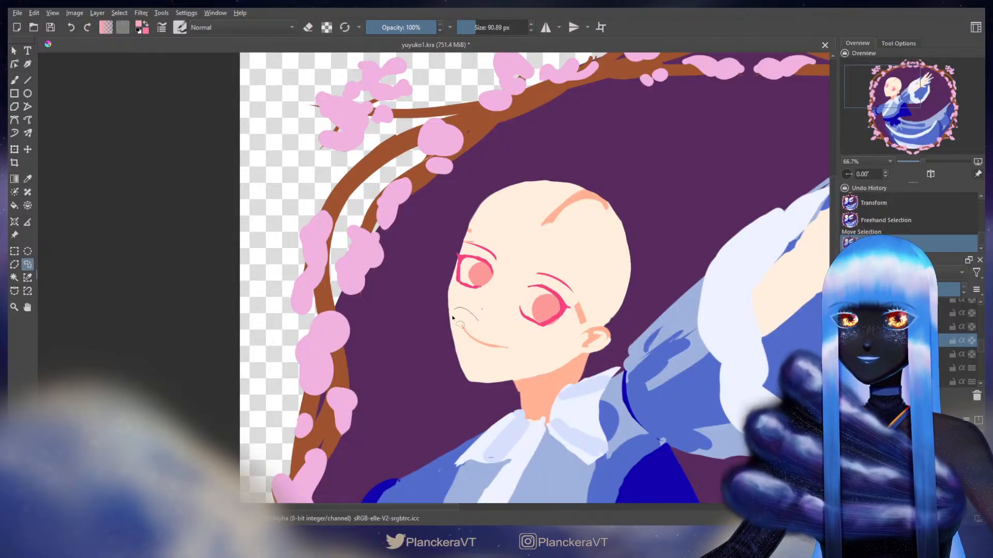
pyautogui.moveTo(534, 354); pyautogui.dragTo(478, 319)
pyautogui.press('t')
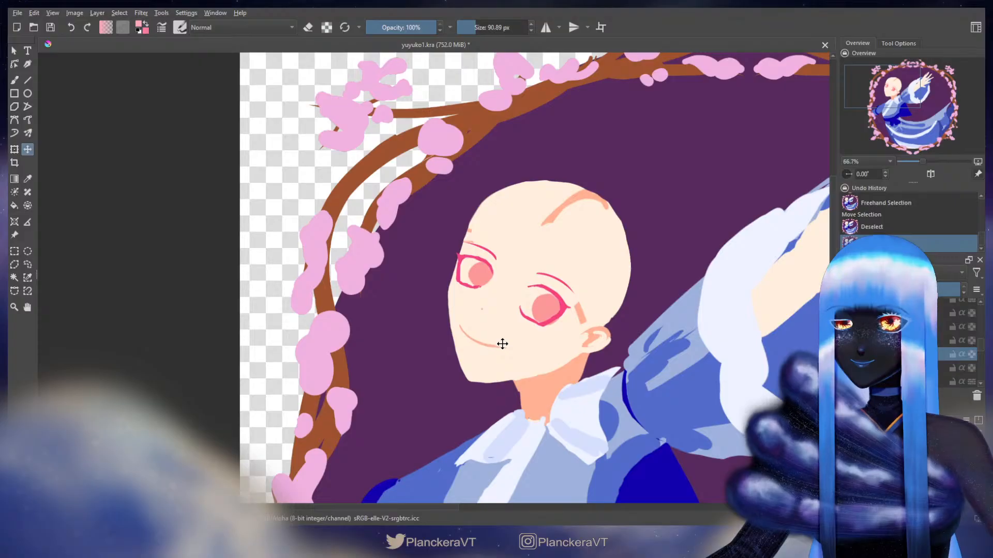
pyautogui.hotkey('ctrl', 'shift', 'a')
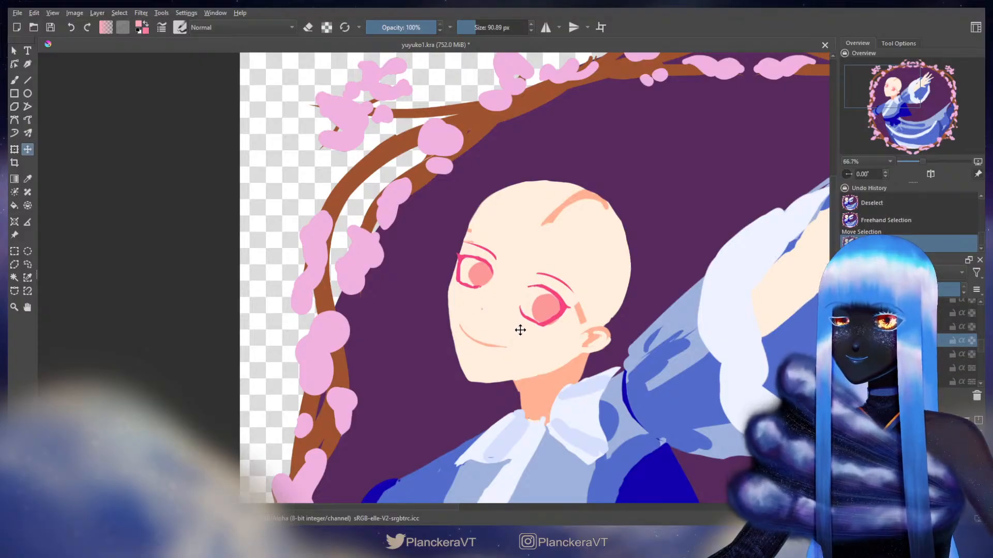
pyautogui.press('b')
# Raise the chin and slim the far cheek with liquify transforms, and nudge the nose and mouth slightly back toward the ear side
pyautogui.hotkey('ctrl', 't')
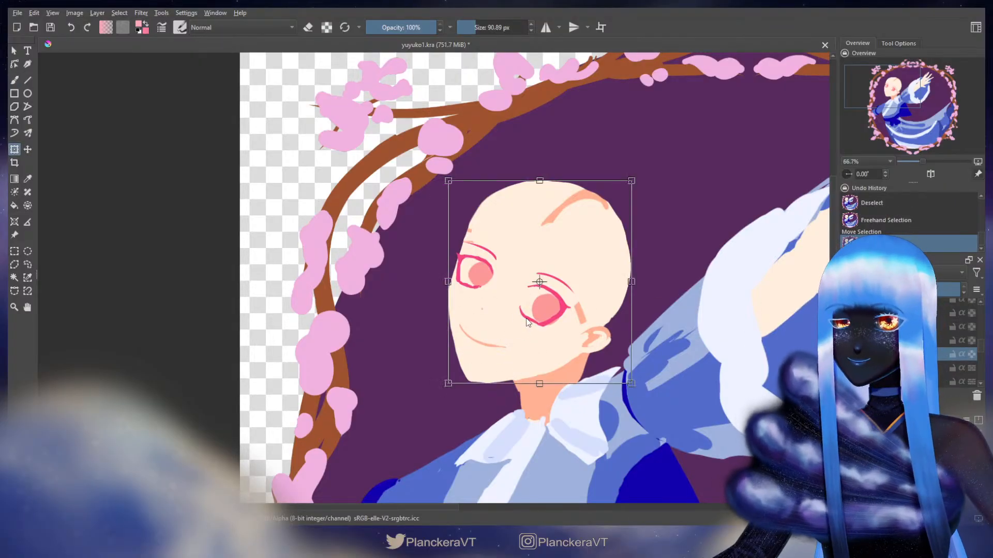
pyautogui.press('b')
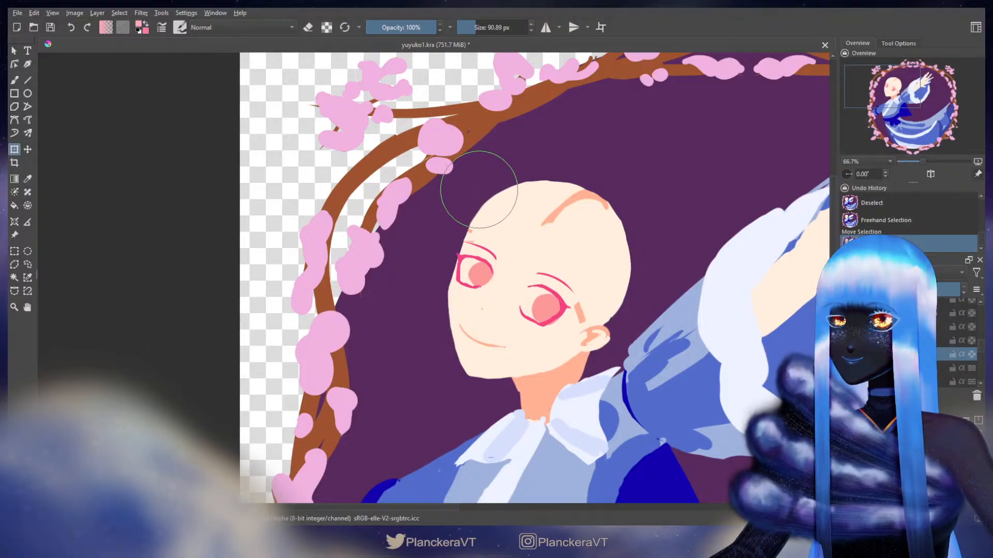
pyautogui.press('b')
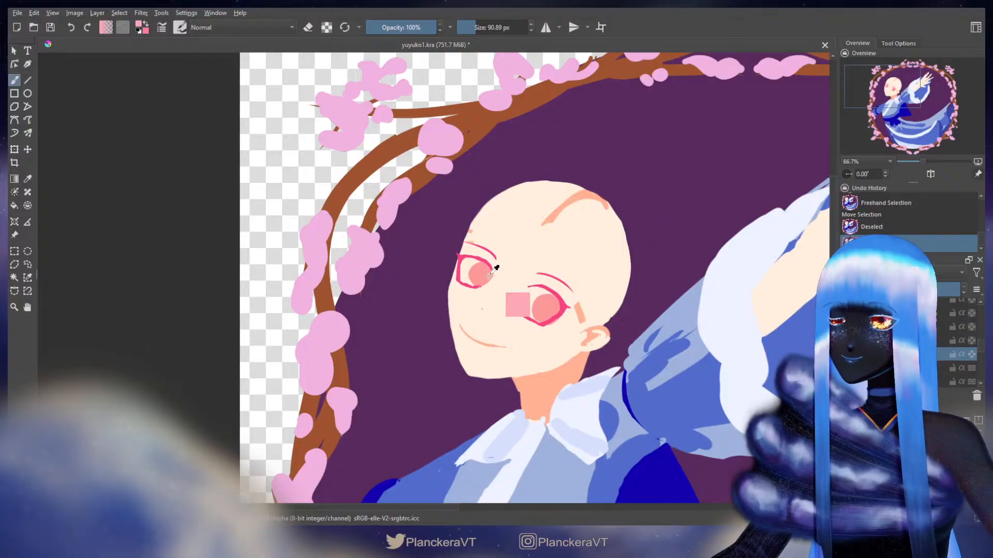
pyautogui.hotkey('ctrl', 't')
pyautogui.press('b')
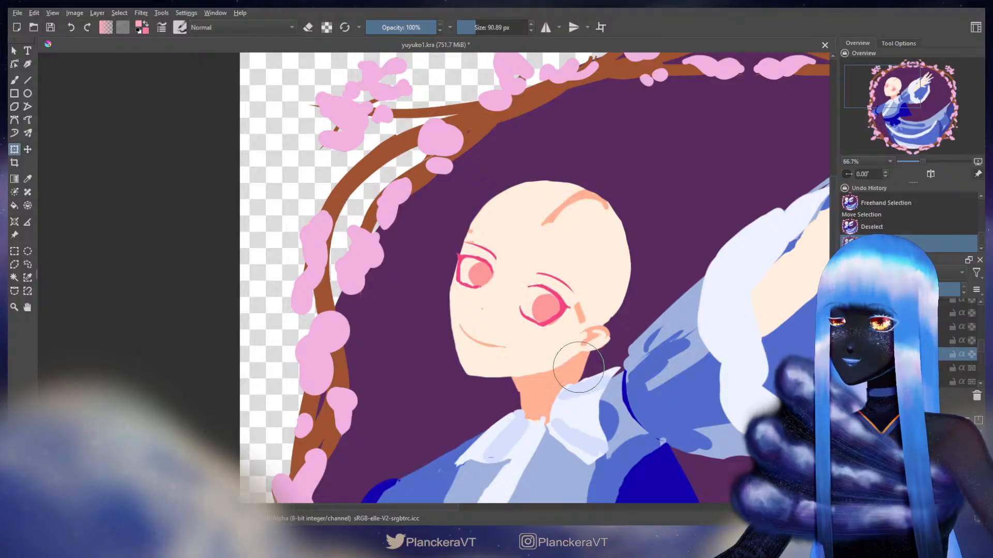
pyautogui.press('t')
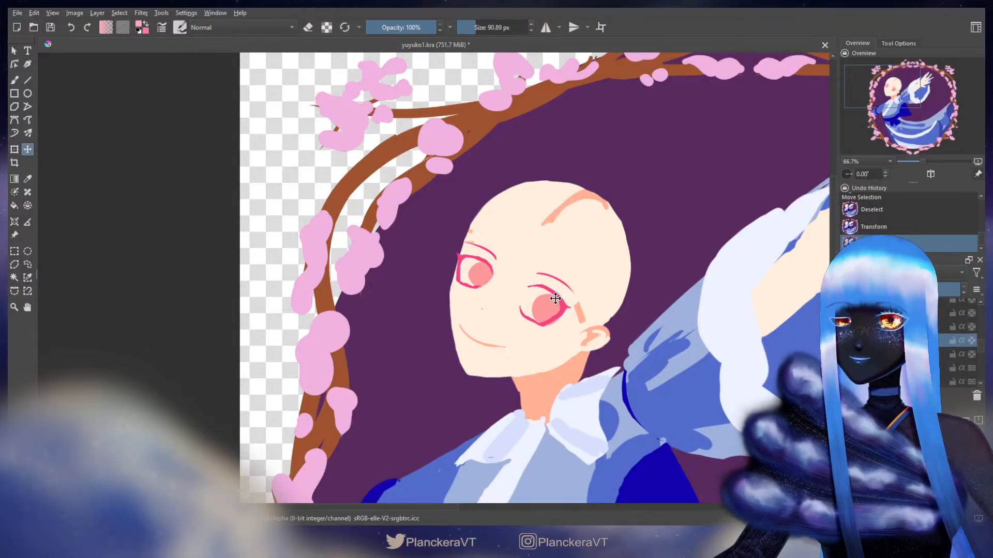
pyautogui.press('b')
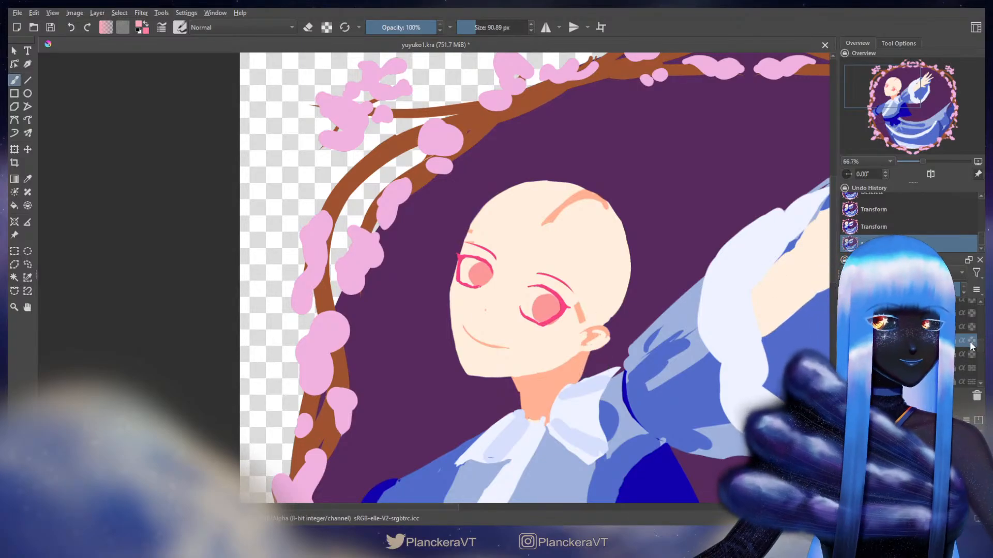
# Show the hat layers again and hide the white triangle and the red swirl emblem
pyautogui.moveTo(980, 344); pyautogui.dragTo(975, 336)
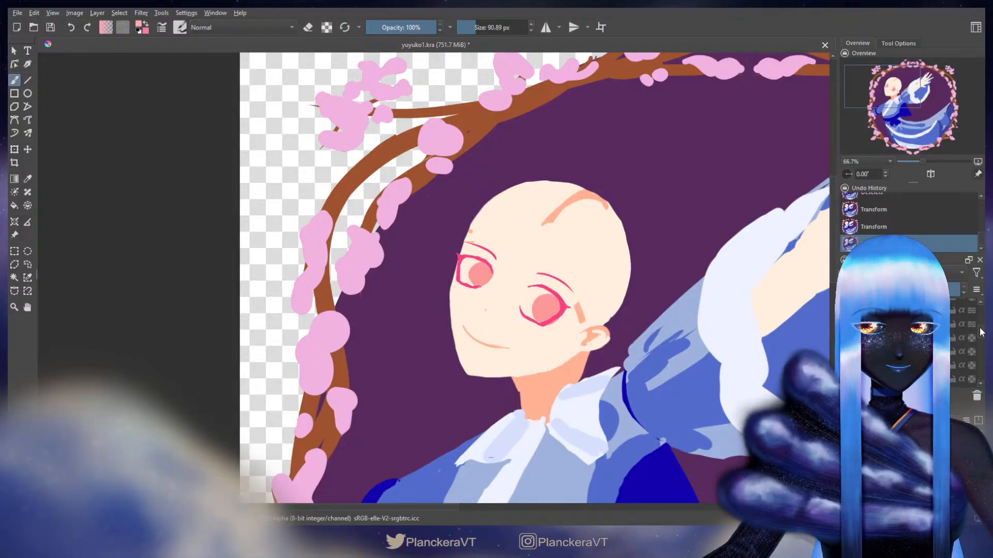
pyautogui.click(847, 342)
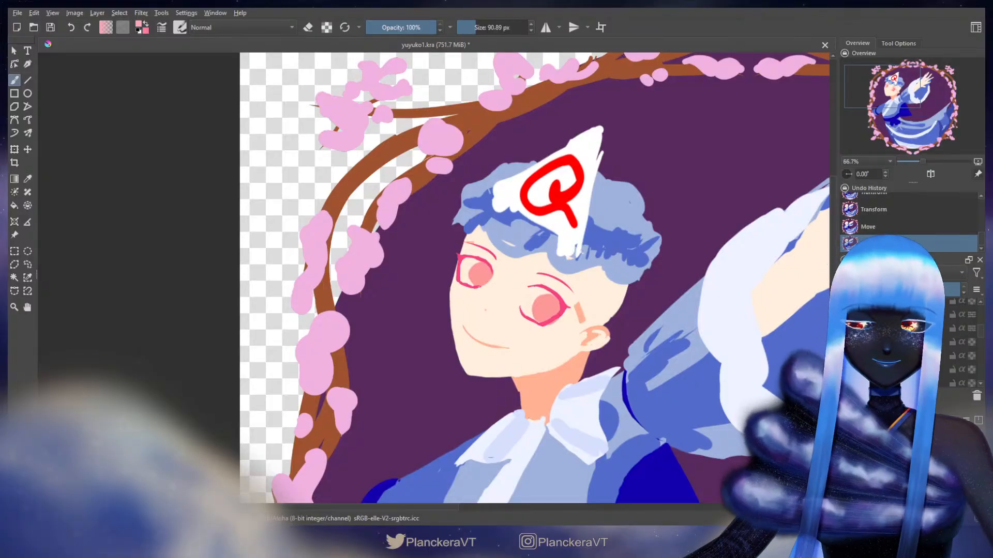
pyautogui.click(847, 328)
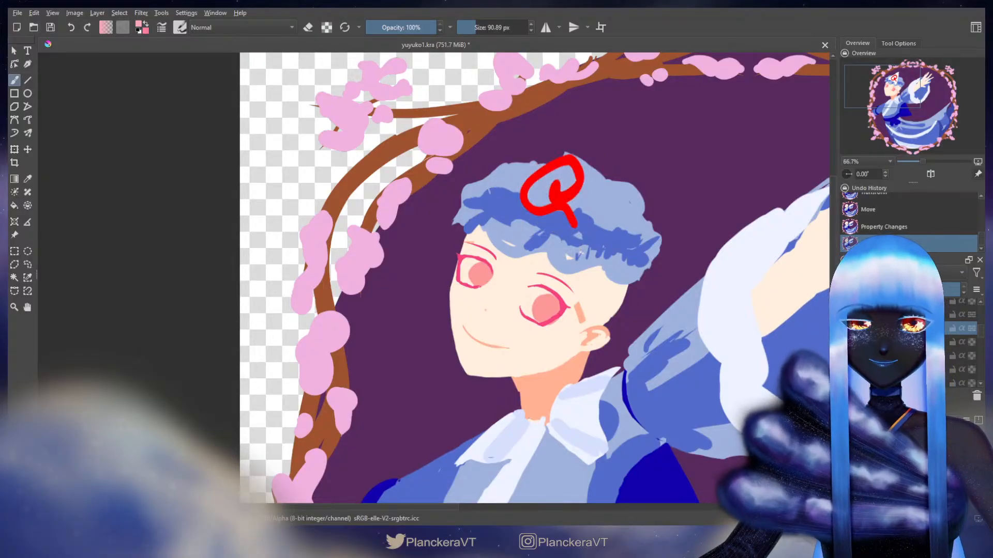
pyautogui.click(846, 315)
pyautogui.moveTo(731, 325); pyautogui.dragTo(755, 360)
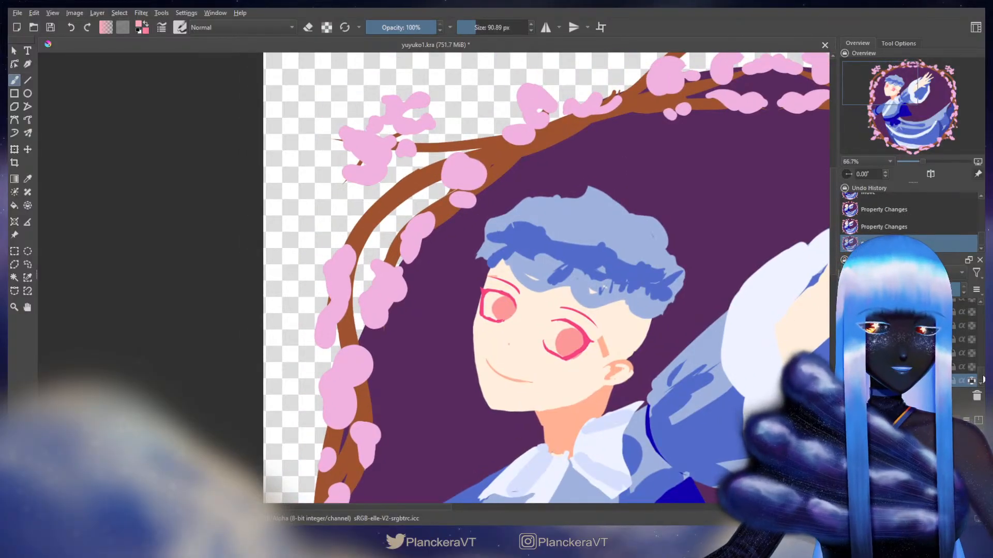
# Sample the cap's light and darker blue as painting colours and clear the old cap from its layer
pyautogui.moveTo(983, 379); pyautogui.dragTo(981, 315)
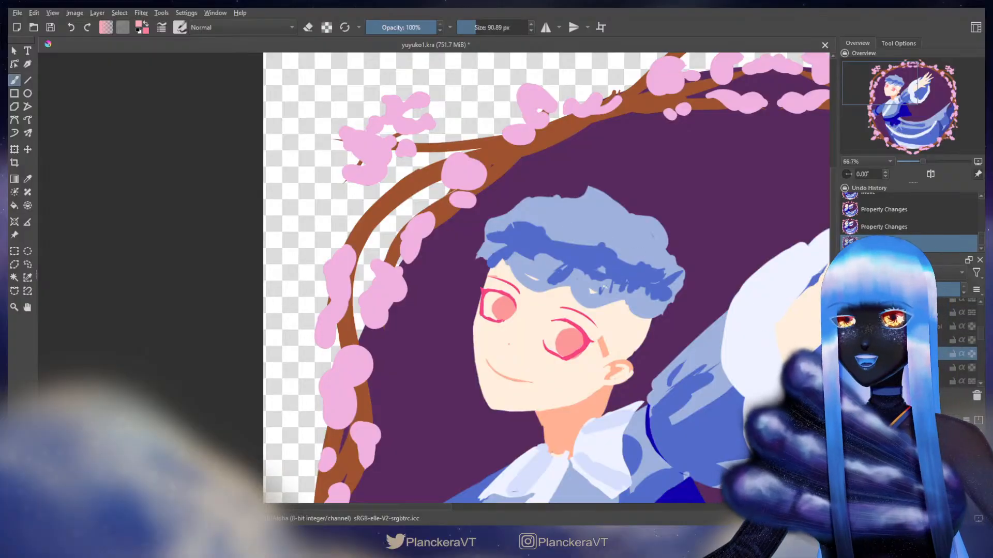
pyautogui.keyDown('ctrl'); pyautogui.click(598, 223); pyautogui.keyUp('ctrl')
pyautogui.press('x')
pyautogui.keyDown('ctrl'); pyautogui.click(592, 251); pyautogui.keyUp('ctrl')
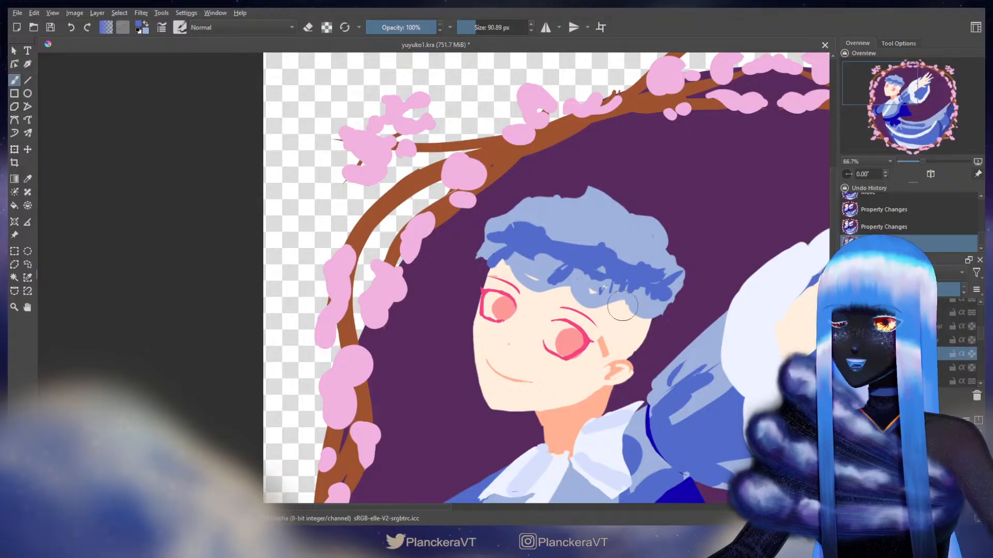
pyautogui.press('e')
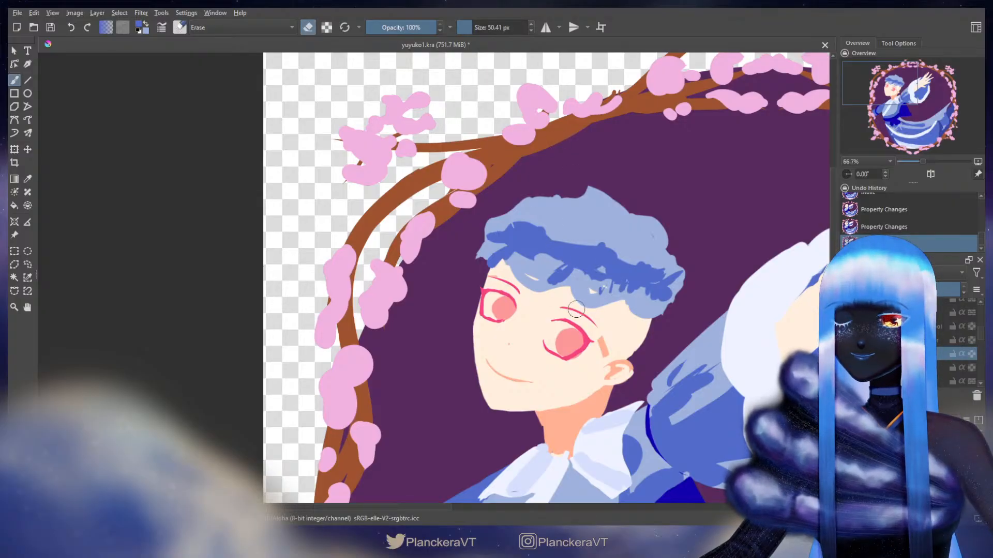
pyautogui.keyDown('shift'); pyautogui.moveTo(565, 330); pyautogui.dragTo(609, 319); pyautogui.keyUp('shift')
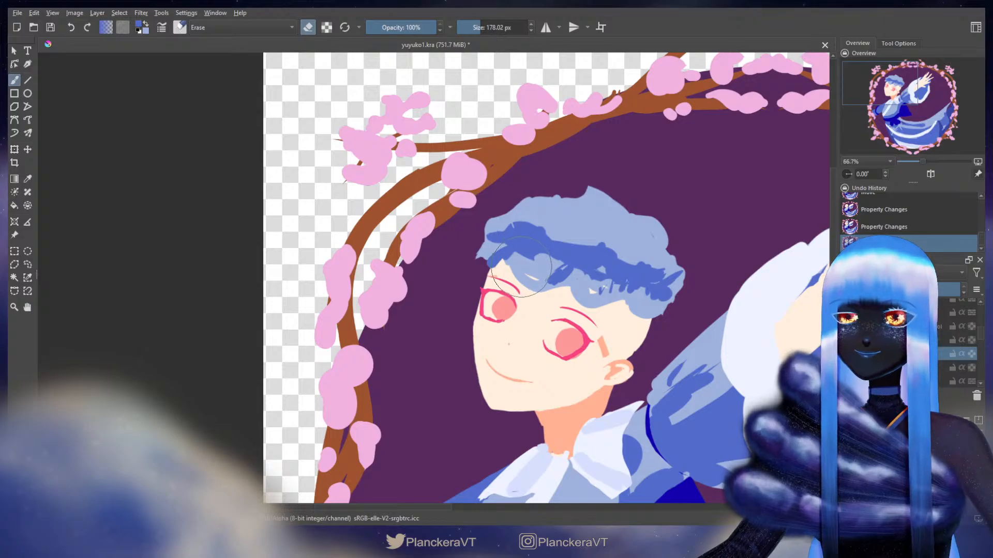
pyautogui.press('Delete')
pyautogui.press('e')
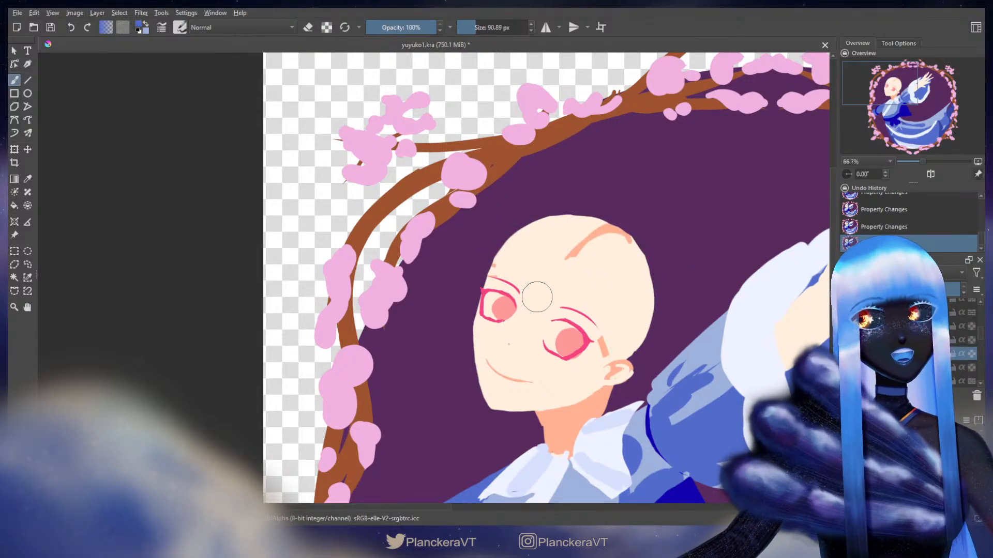
# Try several curved strokes across the forehead in darker and light blue for the cap's lower edge, undoing each one
pyautogui.moveTo(504, 231)
pyautogui.mouseDown()
pyautogui.moveTo(605, 300)
pyautogui.moveTo(639, 285)
pyautogui.mouseUp()
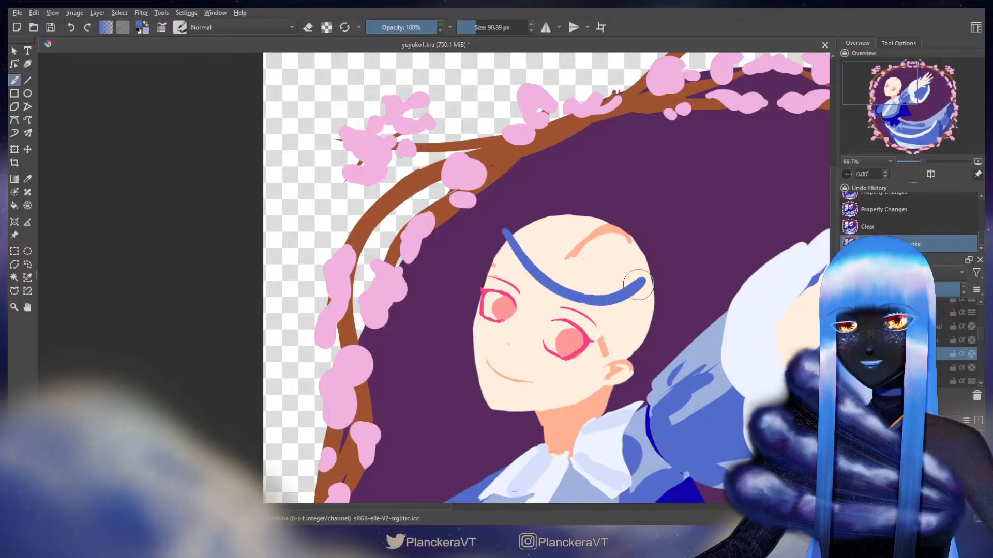
pyautogui.hotkey('ctrl', 'z')
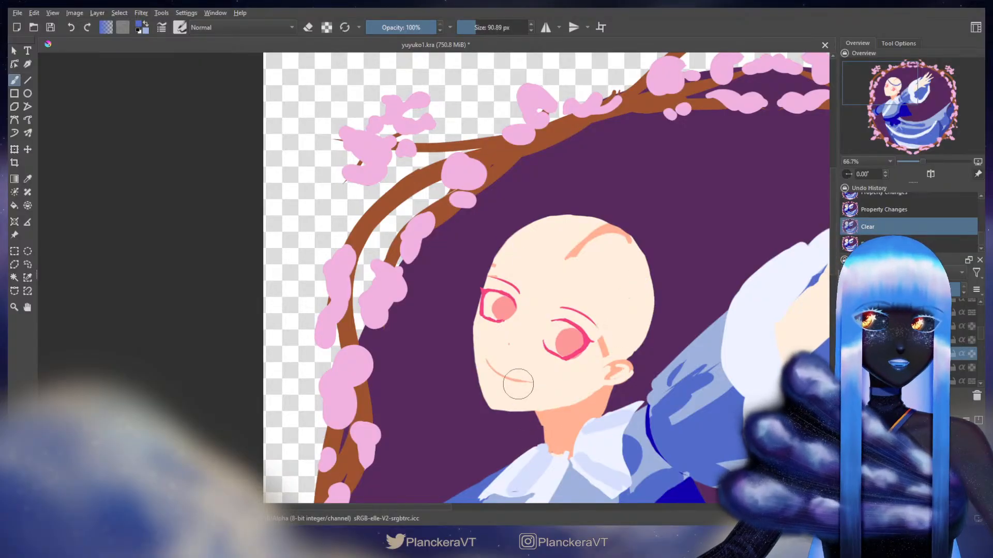
pyautogui.press('[')
pyautogui.press('[')
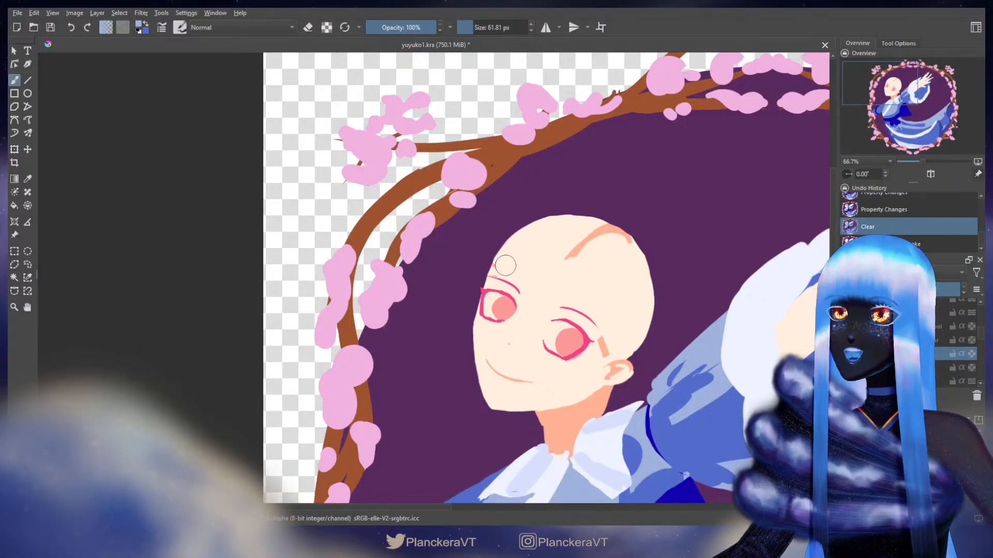
pyautogui.moveTo(491, 267)
pyautogui.mouseDown()
pyautogui.moveTo(552, 260)
pyautogui.moveTo(649, 338)
pyautogui.mouseUp()
pyautogui.hotkey('ctrl', 'z')
pyautogui.hotkey('ctrl', 'shift', 'z')
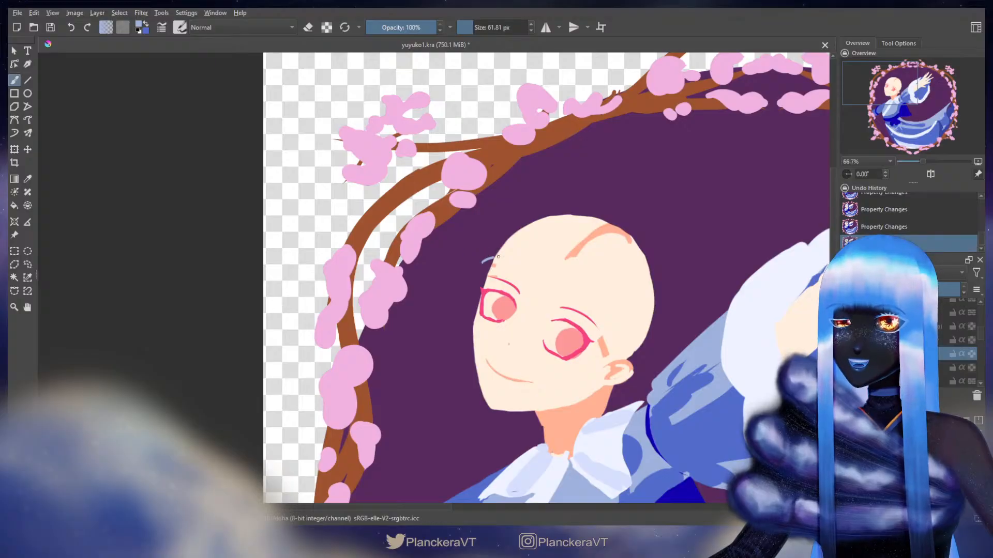
pyautogui.hotkey('ctrl', 'z')
pyautogui.moveTo(506, 250); pyautogui.dragTo(512, 250)
pyautogui.moveTo(496, 250)
pyautogui.mouseDown()
pyautogui.moveTo(539, 250)
pyautogui.moveTo(641, 327)
pyautogui.mouseUp()
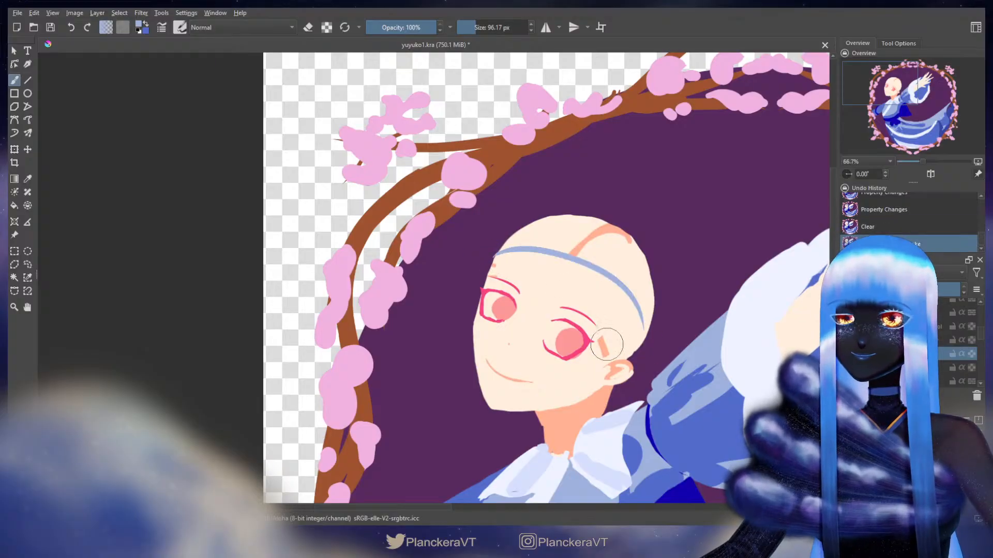
pyautogui.hotkey('ctrl', 'z')
pyautogui.moveTo(489, 269); pyautogui.dragTo(626, 326)
pyautogui.hotkey('ctrl', 'z')
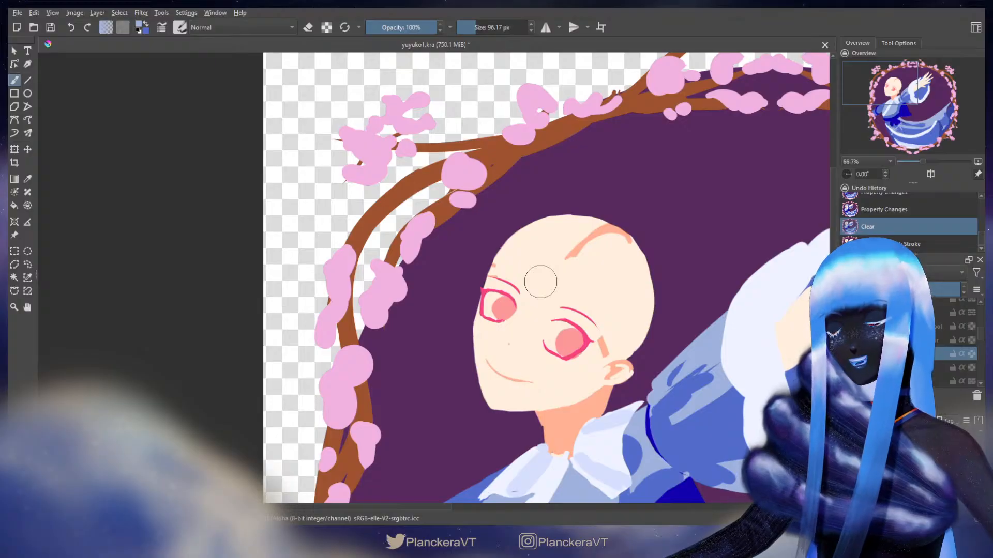
pyautogui.moveTo(526, 262)
pyautogui.mouseDown()
pyautogui.moveTo(497, 260)
pyautogui.moveTo(531, 262)
pyautogui.moveTo(512, 257)
pyautogui.mouseUp()
pyautogui.hotkey('ctrl', 'z')
# Paint a light blue cap over the skull from the front temple to above the ear and trim its front tip with the eraser
pyautogui.moveTo(493, 258)
pyautogui.mouseDown()
pyautogui.moveTo(579, 270)
pyautogui.moveTo(607, 291)
pyautogui.moveTo(591, 282)
pyautogui.moveTo(600, 285)
pyautogui.mouseUp()
pyautogui.moveTo(600, 285); pyautogui.dragTo(642, 339)
pyautogui.moveTo(507, 244)
pyautogui.mouseDown()
pyautogui.moveTo(550, 220)
pyautogui.moveTo(525, 227)
pyautogui.moveTo(576, 220)
pyautogui.moveTo(617, 230)
pyautogui.moveTo(608, 230)
pyautogui.moveTo(646, 265)
pyautogui.moveTo(636, 247)
pyautogui.moveTo(655, 308)
pyautogui.moveTo(656, 295)
pyautogui.moveTo(645, 336)
pyautogui.mouseUp()
pyautogui.moveTo(575, 237)
pyautogui.mouseDown()
pyautogui.moveTo(531, 232)
pyautogui.moveTo(538, 247)
pyautogui.moveTo(595, 259)
pyautogui.moveTo(581, 237)
pyautogui.moveTo(587, 229)
pyautogui.moveTo(626, 279)
pyautogui.moveTo(600, 270)
pyautogui.moveTo(636, 307)
pyautogui.moveTo(648, 300)
pyautogui.moveTo(643, 328)
pyautogui.moveTo(622, 316)
pyautogui.mouseUp()
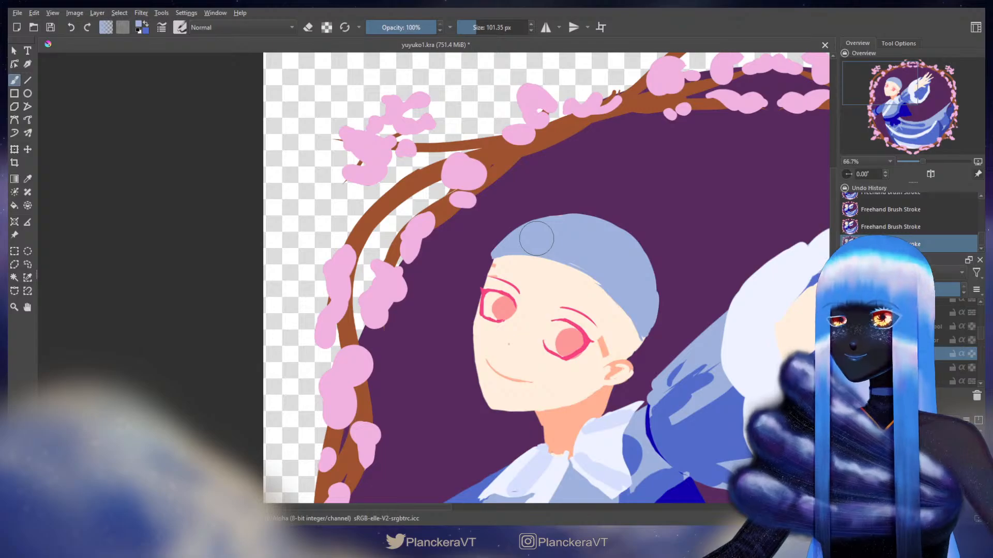
pyautogui.press('e')
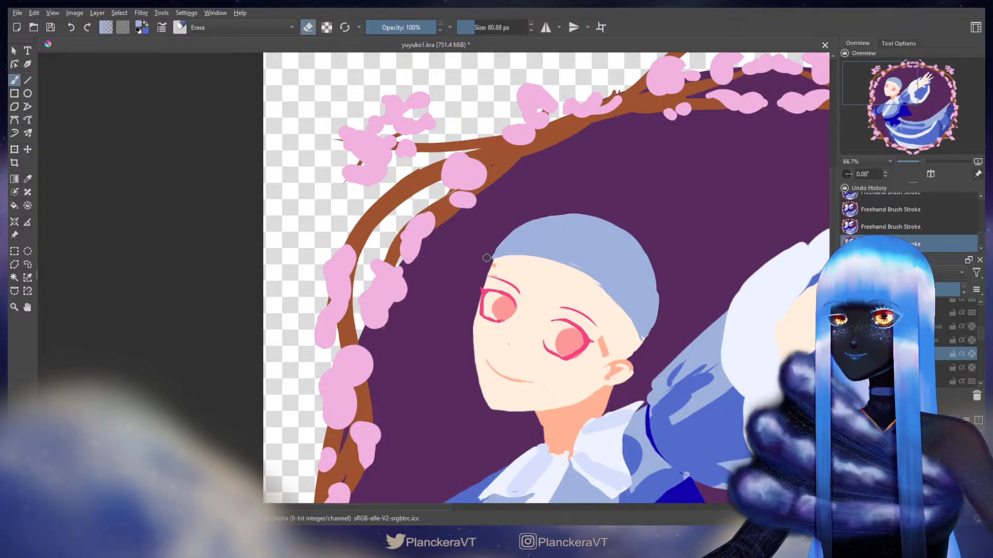
pyautogui.press('e')
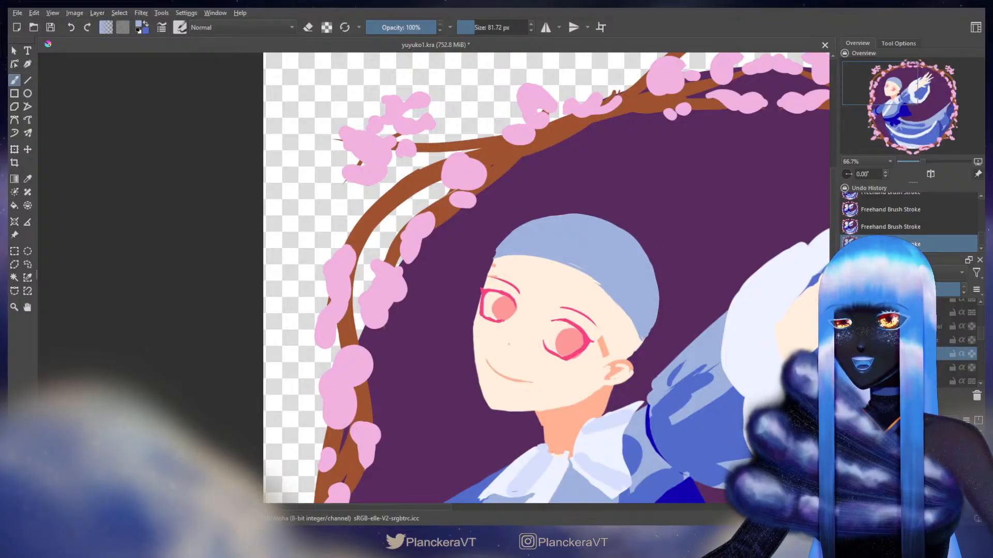
# Extend the cap's front edge slightly past the forehead with the 81.72 px light blue brush
pyautogui.moveTo(644, 305); pyautogui.dragTo(628, 307)
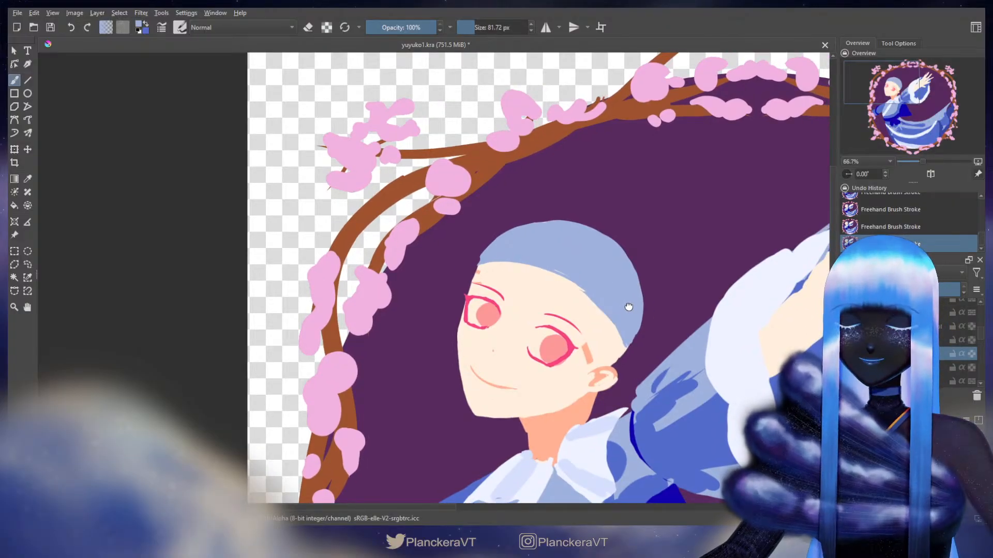
pyautogui.moveTo(629, 307); pyautogui.dragTo(628, 307)
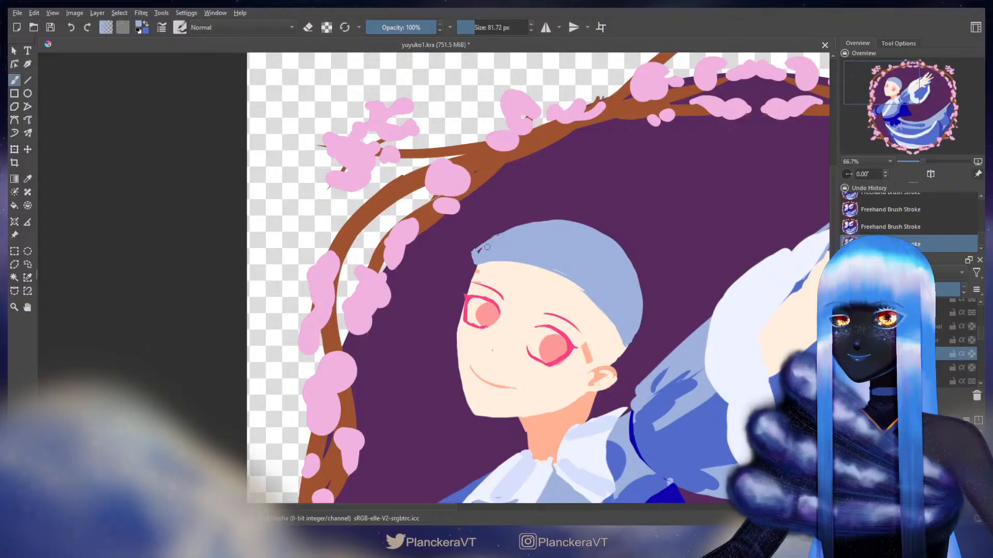
pyautogui.moveTo(487, 247); pyautogui.dragTo(499, 236)
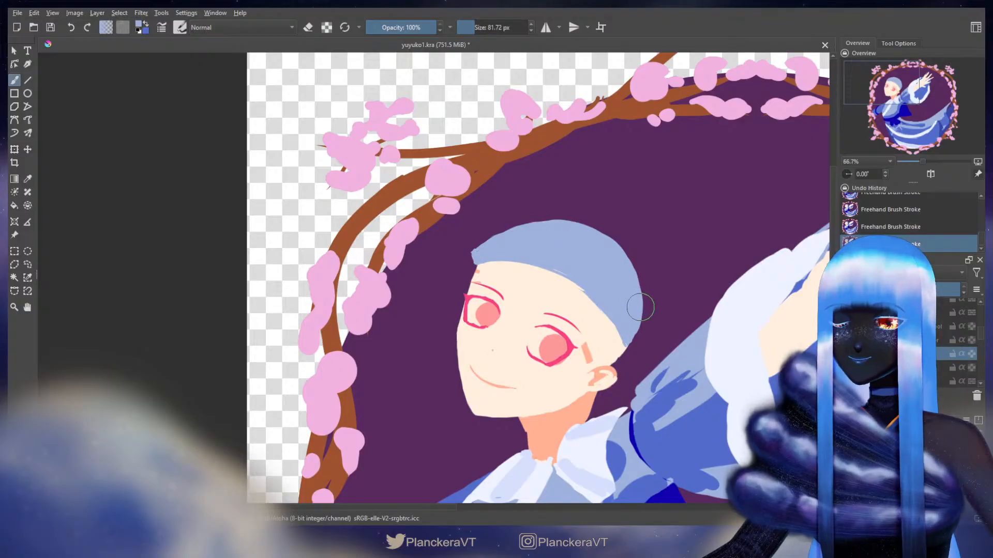
pyautogui.moveTo(642, 297)
pyautogui.mouseDown()
pyautogui.moveTo(631, 274)
pyautogui.moveTo(638, 306)
pyautogui.mouseUp()
pyautogui.hotkey('ctrl', 'z')
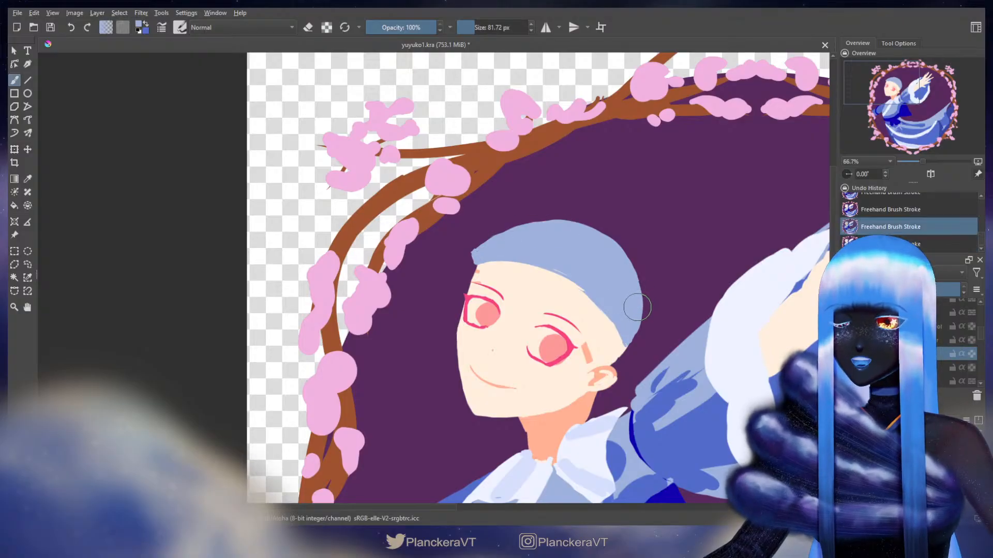
pyautogui.scroll(-4, 637, 307)
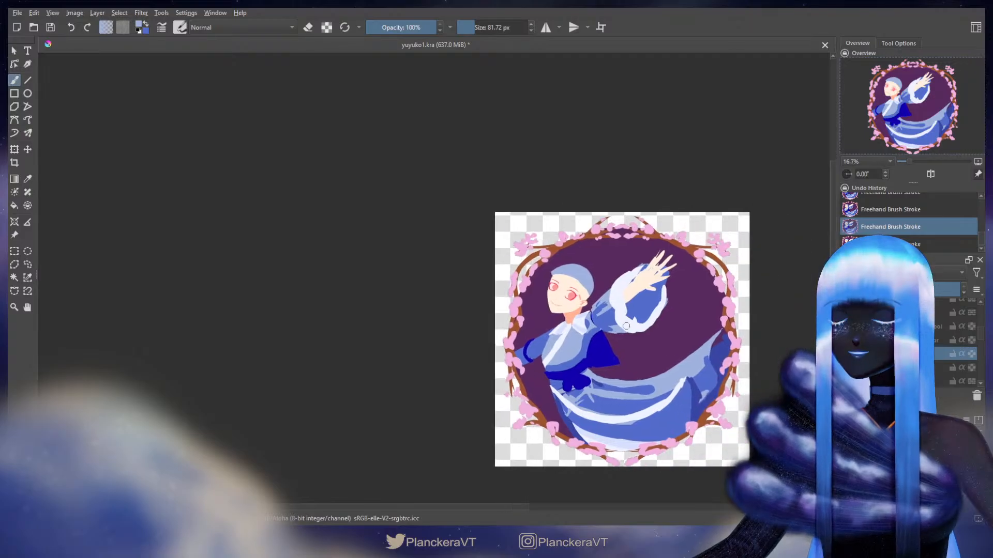
# Extend the light blue cap's back edge down towards the ear with the 81.72 px brush and touch its lower tip in darker blue
pyautogui.scroll(4, 538, 305)
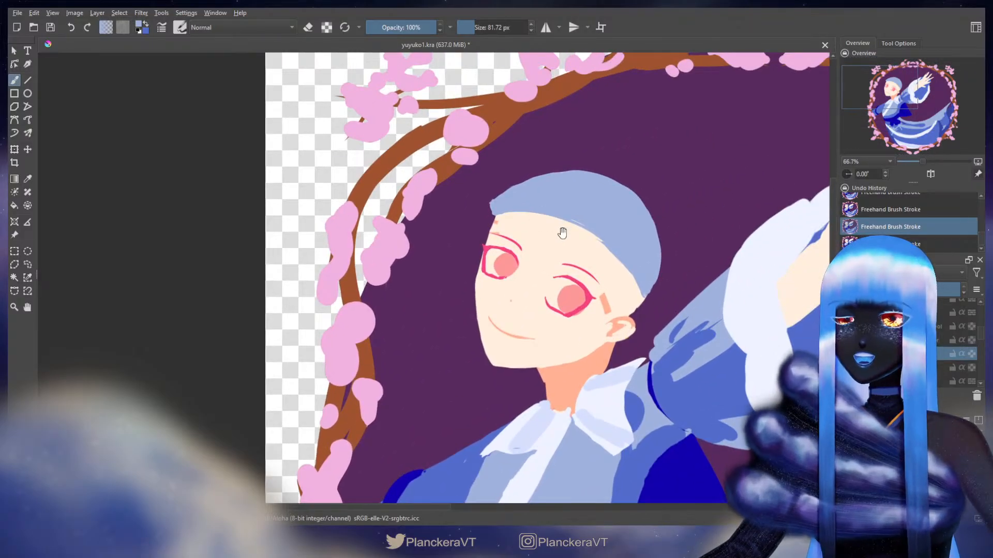
pyautogui.moveTo(563, 233); pyautogui.dragTo(524, 280)
pyautogui.hotkey('ctrl', 'shift', 'z')
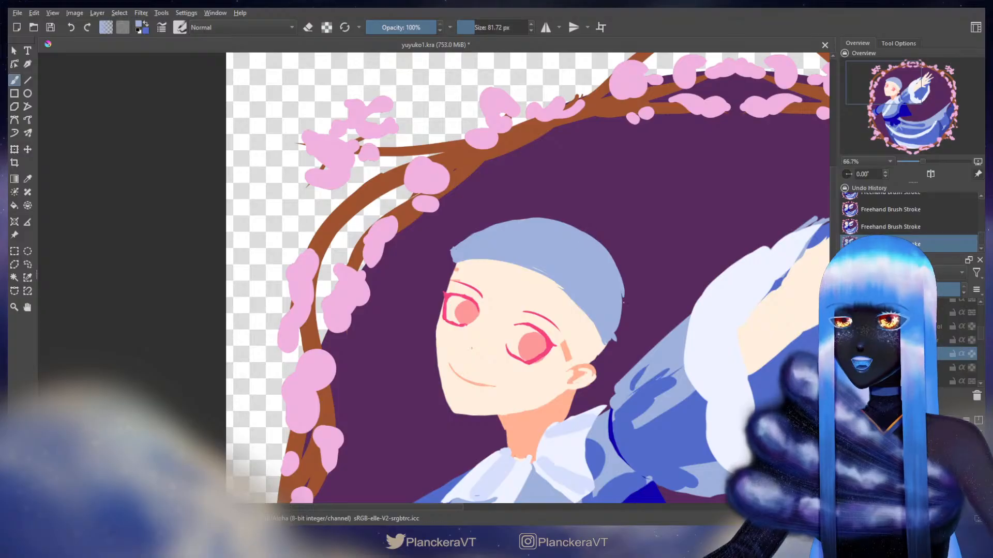
pyautogui.moveTo(615, 277)
pyautogui.mouseDown()
pyautogui.moveTo(629, 312)
pyautogui.moveTo(606, 346)
pyautogui.moveTo(600, 330)
pyautogui.moveTo(605, 340)
pyautogui.moveTo(635, 345)
pyautogui.moveTo(631, 334)
pyautogui.moveTo(611, 339)
pyautogui.moveTo(626, 325)
pyautogui.moveTo(623, 296)
pyautogui.moveTo(613, 345)
pyautogui.moveTo(606, 332)
pyautogui.moveTo(610, 356)
pyautogui.moveTo(604, 333)
pyautogui.moveTo(611, 359)
pyautogui.moveTo(626, 317)
pyautogui.moveTo(604, 358)
pyautogui.mouseUp()
pyautogui.press('x')
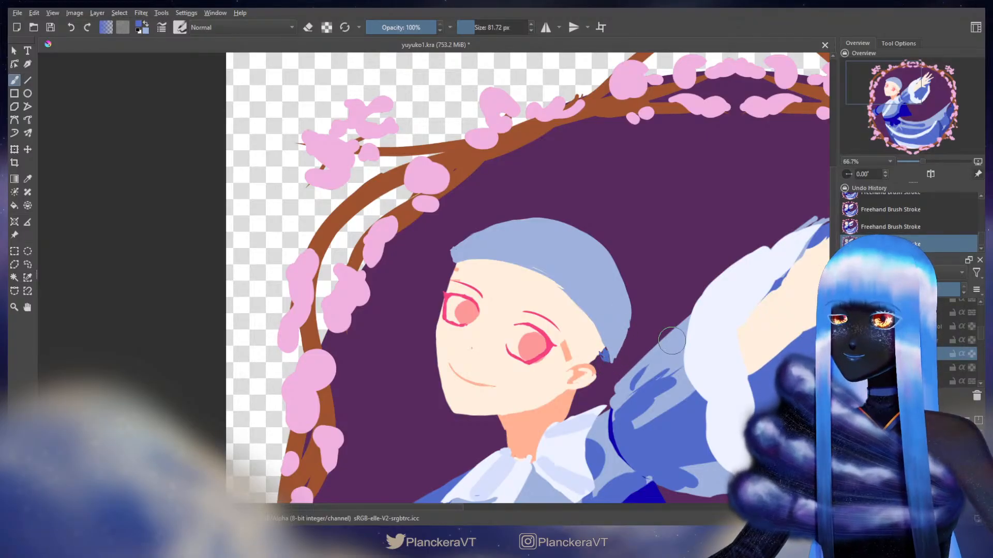
# Try short strokes with the 55.14 px brush at the cap's front edge above the forehead, undoing each one
pyautogui.moveTo(484, 250); pyautogui.dragTo(472, 251)
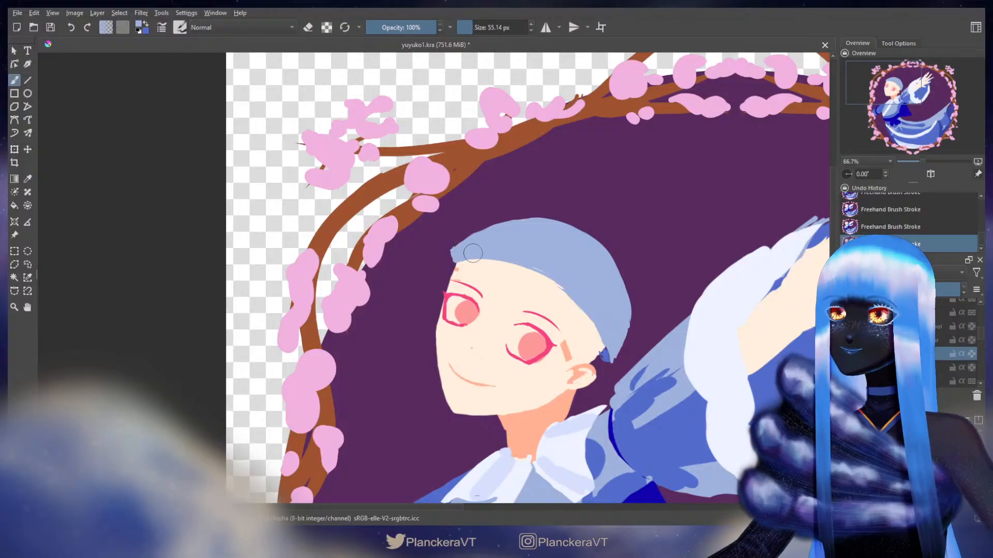
pyautogui.hotkey('ctrl', 'z')
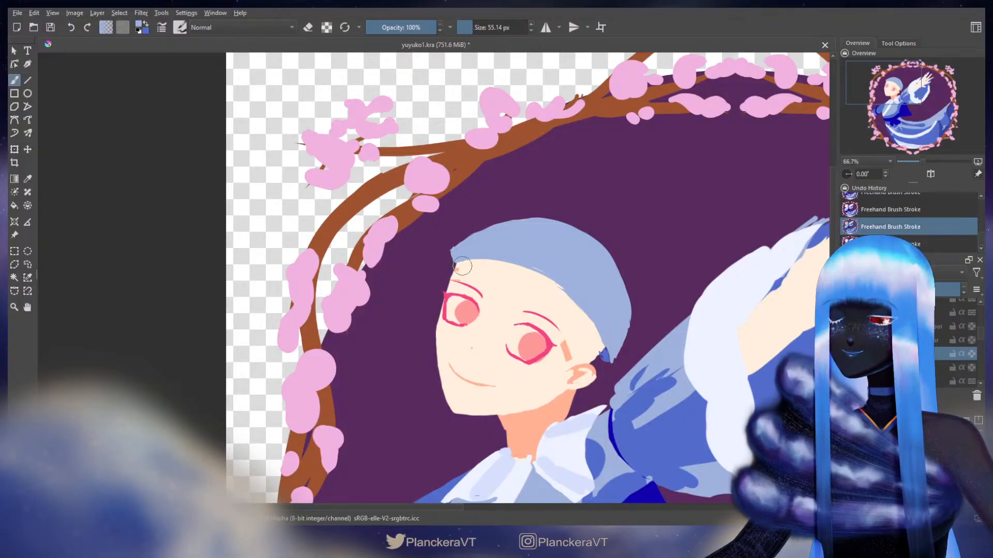
pyautogui.moveTo(453, 271); pyautogui.dragTo(520, 273)
pyautogui.hotkey('ctrl', 'z')
pyautogui.hotkey('ctrl', 'z')
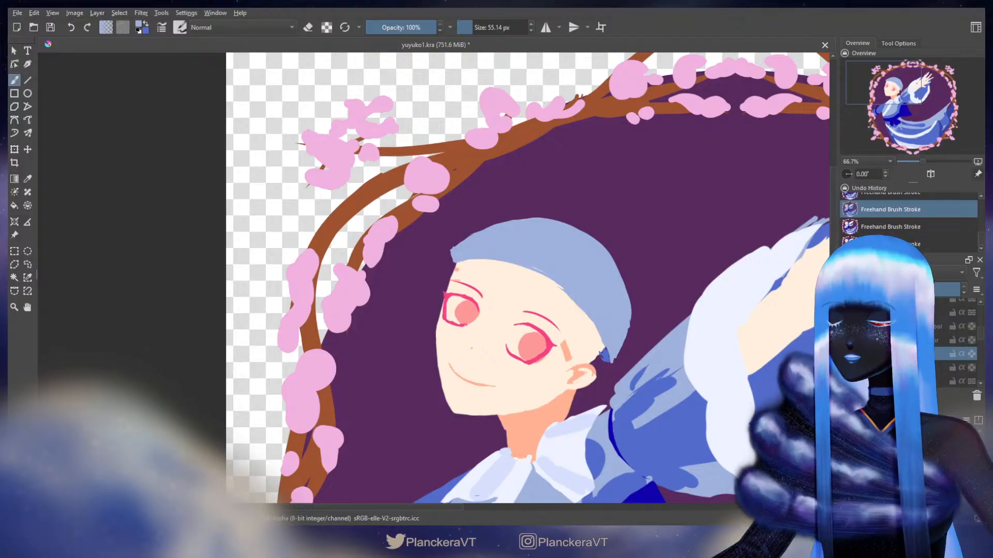
# Paint a wavy darker blue ruffle outline along the cap's lower edge with the 49.77 px brush, undoing unsatisfactory strokes
pyautogui.moveTo(427, 267)
pyautogui.mouseDown()
pyautogui.moveTo(465, 263)
pyautogui.moveTo(488, 275)
pyautogui.moveTo(515, 266)
pyautogui.moveTo(457, 264)
pyautogui.moveTo(470, 258)
pyautogui.moveTo(493, 270)
pyautogui.moveTo(459, 261)
pyautogui.moveTo(498, 255)
pyautogui.moveTo(512, 274)
pyautogui.moveTo(574, 289)
pyautogui.moveTo(582, 329)
pyautogui.moveTo(584, 314)
pyautogui.moveTo(610, 359)
pyautogui.mouseUp()
pyautogui.hotkey('ctrl', 'z')
pyautogui.hotkey('ctrl', 'z')
pyautogui.moveTo(486, 253)
pyautogui.mouseDown()
pyautogui.moveTo(478, 264)
pyautogui.moveTo(496, 245)
pyautogui.moveTo(520, 290)
pyautogui.mouseUp()
pyautogui.hotkey('ctrl', 'z')
pyautogui.hotkey('ctrl', 'z')
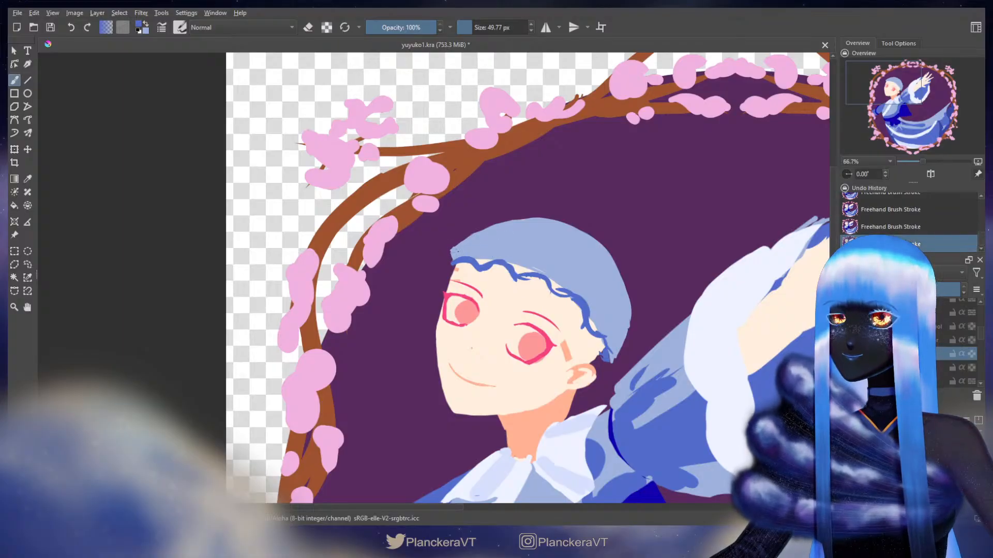
# Paint a thin darker blue band line above the ruffle, following the cap's curve to its back tip behind the ear
pyautogui.moveTo(481, 252); pyautogui.dragTo(550, 268)
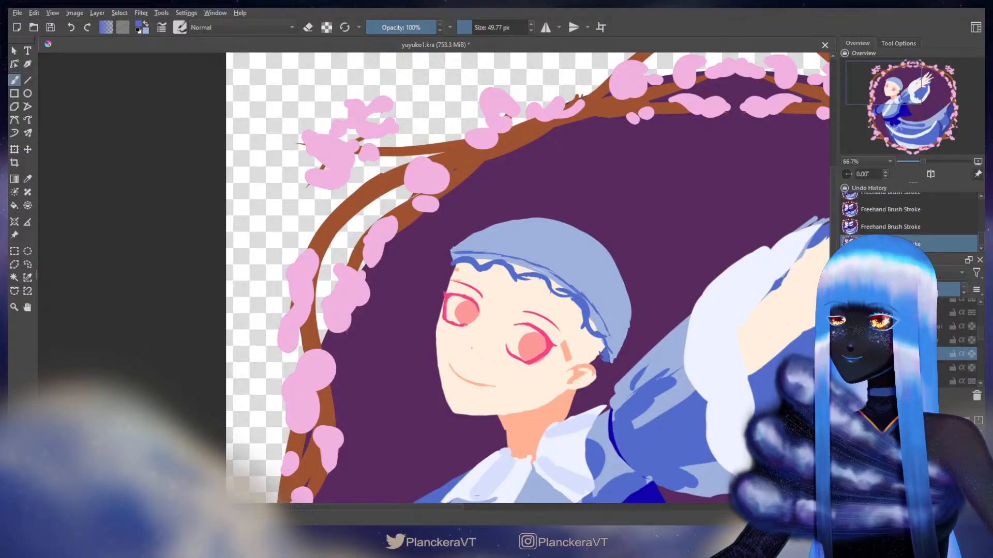
pyautogui.hotkey('ctrl', 'z')
pyautogui.hotkey('ctrl', 'z')
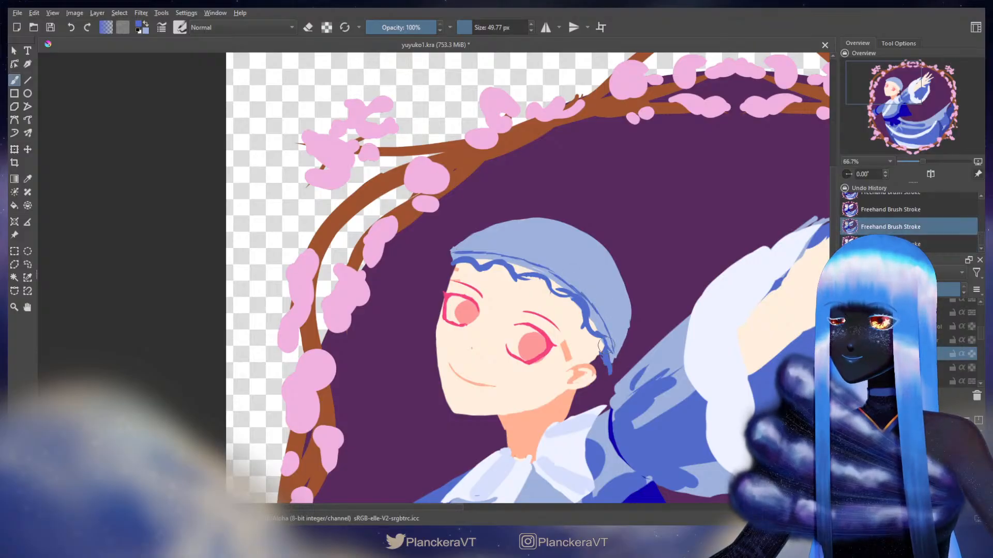
pyautogui.moveTo(605, 341); pyautogui.dragTo(611, 365)
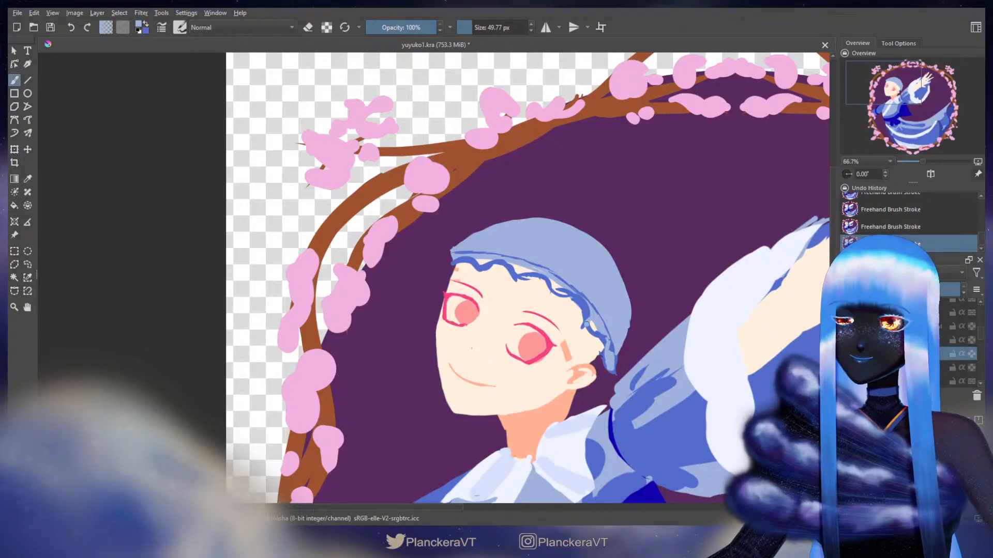
# Fill the space between the band line and the ruffle outline with darker blue, extending it to the cap's front tip
pyautogui.hotkey('ctrl', 'z')
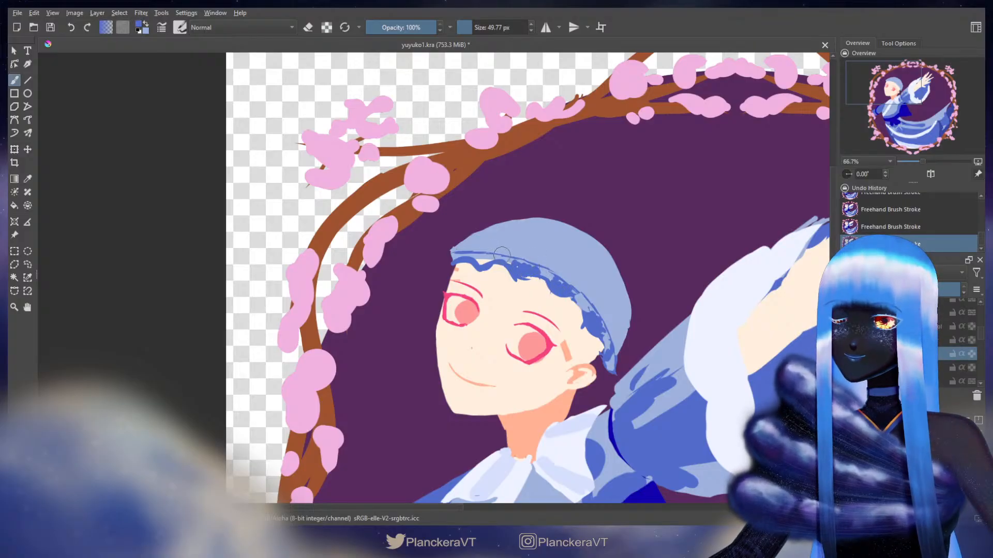
pyautogui.press('x')
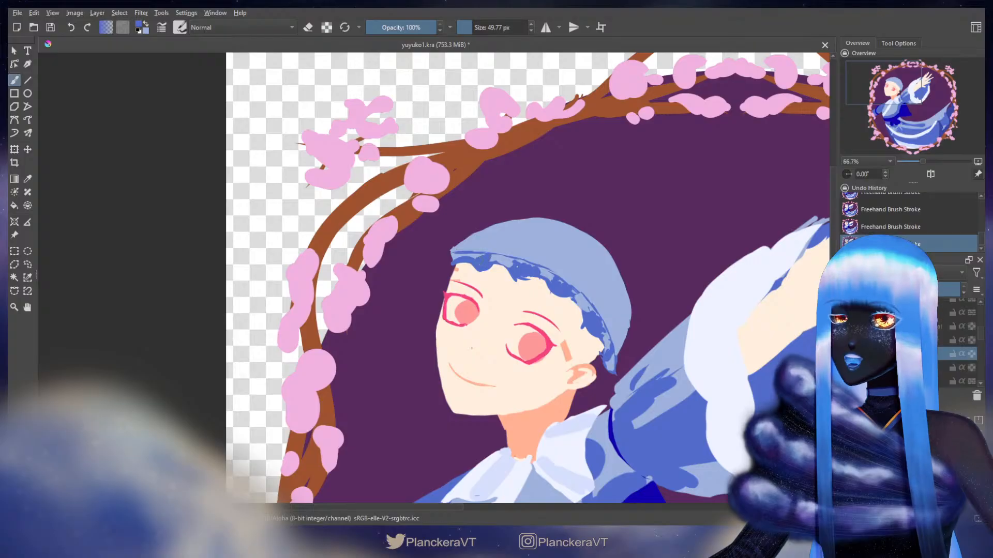
pyautogui.press('x')
pyautogui.moveTo(464, 259); pyautogui.dragTo(472, 260)
pyautogui.press('x')
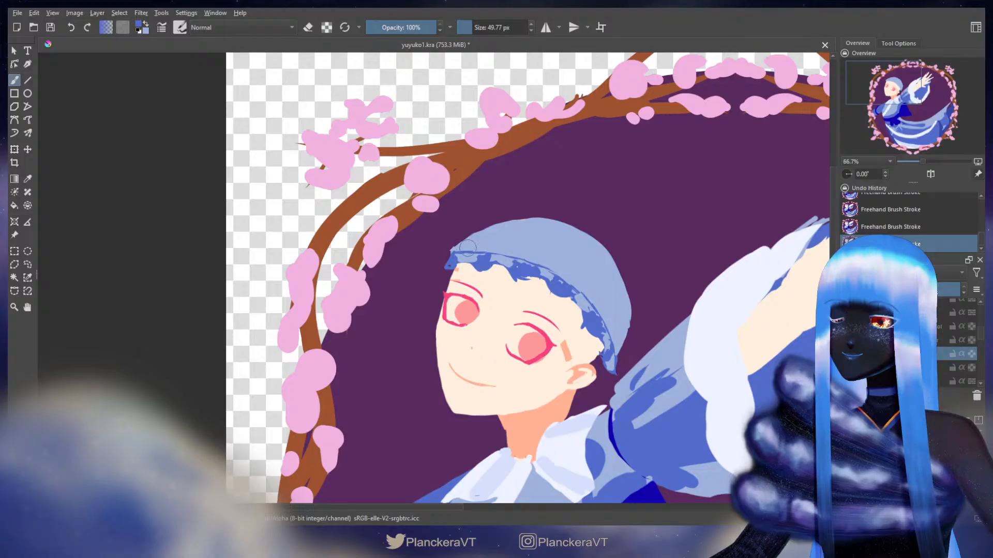
pyautogui.hotkey('ctrl', 't')
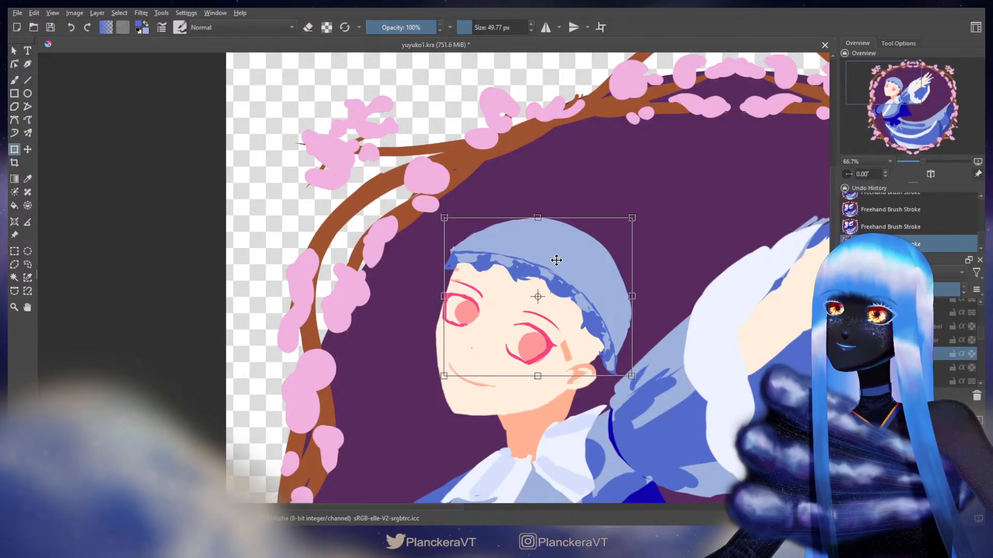
pyautogui.press('Escape')
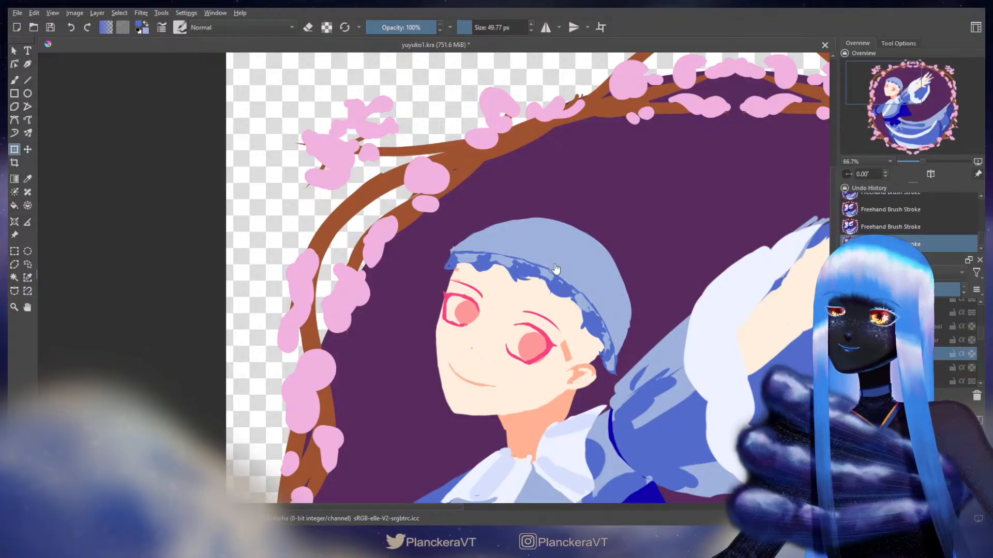
# Erase the ruffle below the band line with the 103.94 px eraser, leaving a thin darker blue edge on the cap
pyautogui.press('b')
pyautogui.press('e')
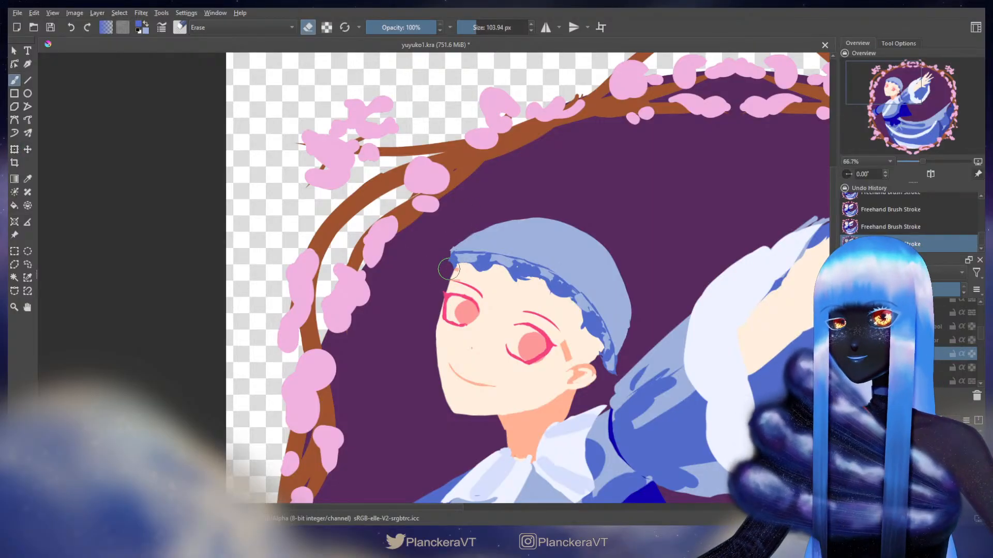
pyautogui.moveTo(448, 269)
pyautogui.mouseDown()
pyautogui.moveTo(470, 264)
pyautogui.moveTo(538, 286)
pyautogui.moveTo(587, 330)
pyautogui.moveTo(613, 378)
pyautogui.mouseUp()
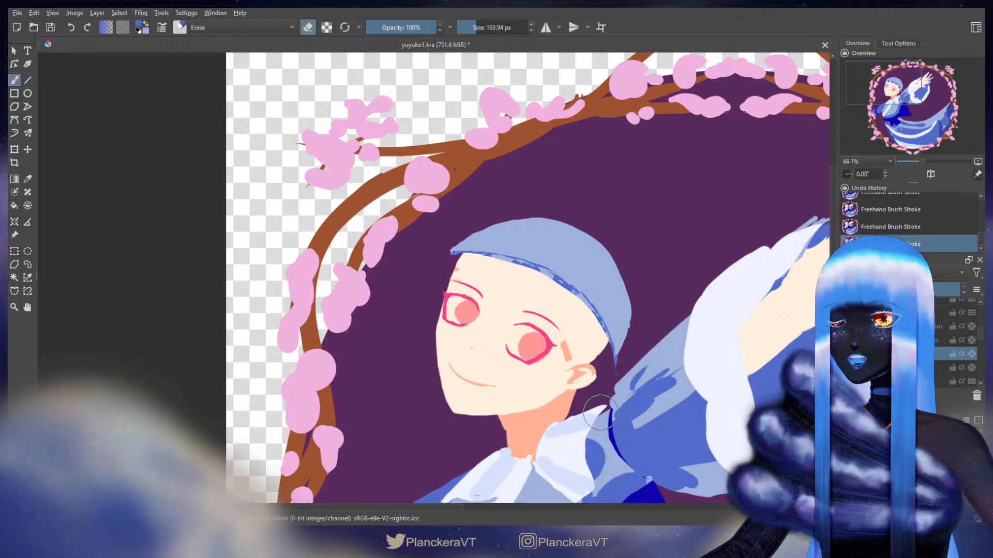
pyautogui.press('e')
pyautogui.hotkey('ctrl', 't')
pyautogui.press('b')
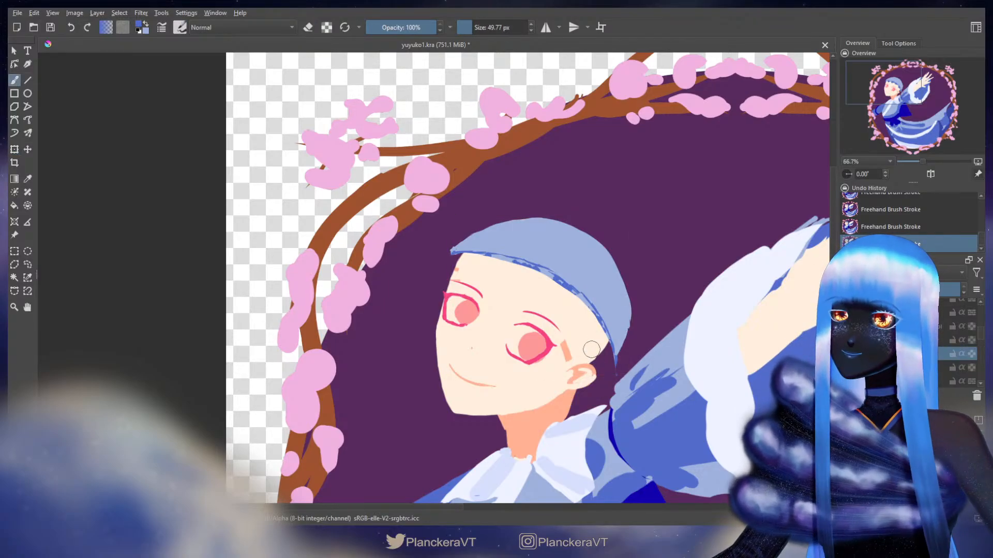
# Add a new paint layer and try a light blue ruffle stroke at the cap's front tip, undoing it
pyautogui.scroll(2, 590, 341)
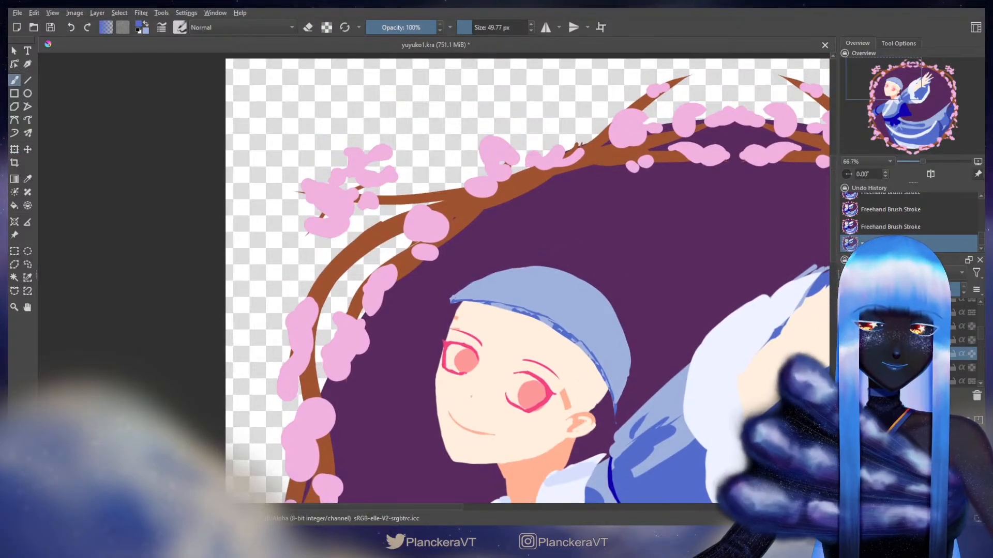
pyautogui.press('x')
pyautogui.moveTo(439, 297); pyautogui.dragTo(446, 302)
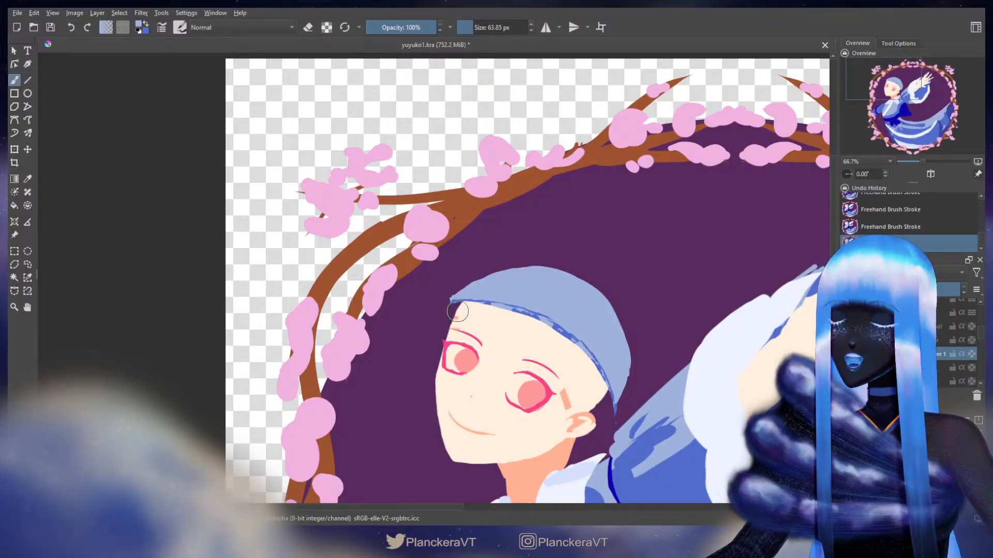
pyautogui.moveTo(457, 300)
pyautogui.mouseDown()
pyautogui.moveTo(431, 313)
pyautogui.moveTo(481, 320)
pyautogui.mouseUp()
pyautogui.hotkey('ctrl', 'z')
# Paint the cap's front tip darker blue with the 53.20 px brush and try short curled ruffle strokes beside it, undoing unsatisfactory ones
pyautogui.press('x')
pyautogui.hotkey('ctrl', 'z')
pyautogui.hotkey('ctrl', 'z')
pyautogui.hotkey('ctrl', 'z')
pyautogui.hotkey('ctrl', 'z')
pyautogui.hotkey('ctrl', 'z')
pyautogui.hotkey('ctrl', 'z')
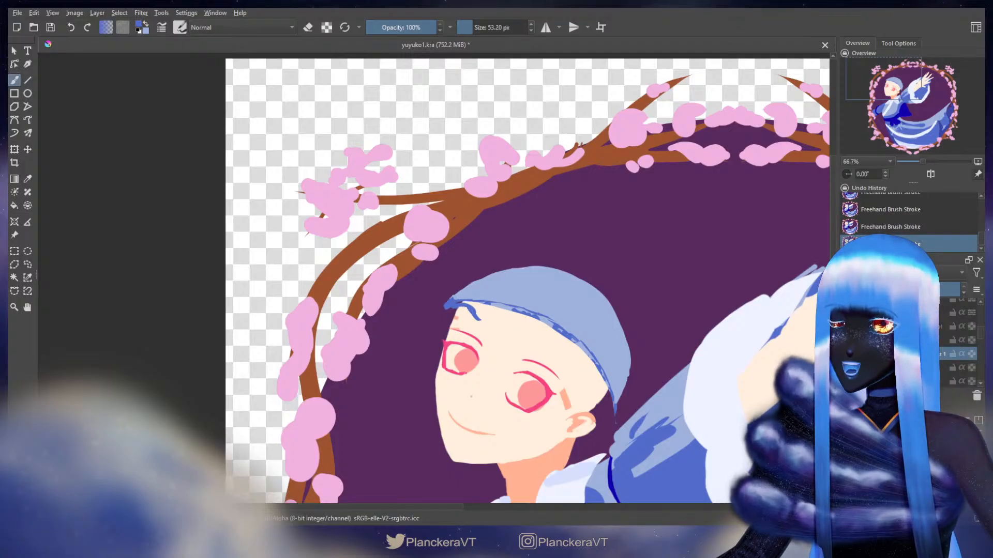
pyautogui.hotkey('ctrl', 'z')
pyautogui.hotkey('ctrl', 'z')
pyautogui.hotkey('ctrl', 'z')
pyautogui.hotkey('ctrl', 'z')
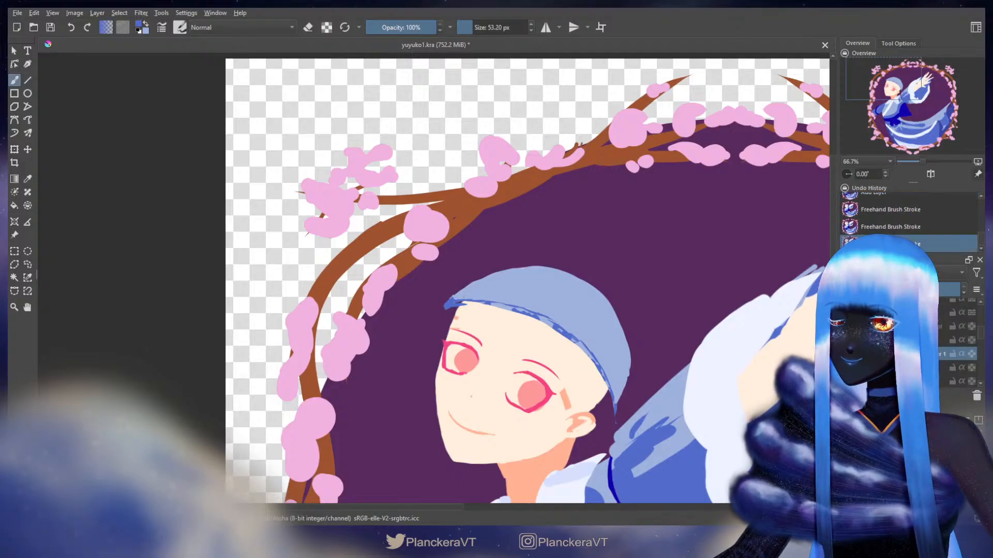
pyautogui.hotkey('ctrl', 'z')
pyautogui.moveTo(452, 310); pyautogui.dragTo(448, 306)
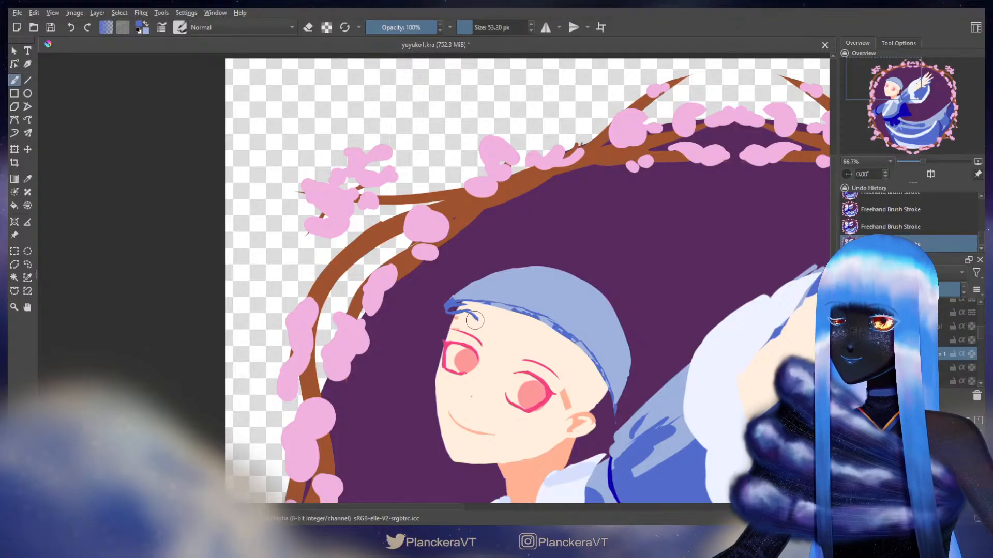
pyautogui.hotkey('ctrl', 'z')
pyautogui.hotkey('ctrl', 'z')
pyautogui.hotkey('ctrl', 'z')
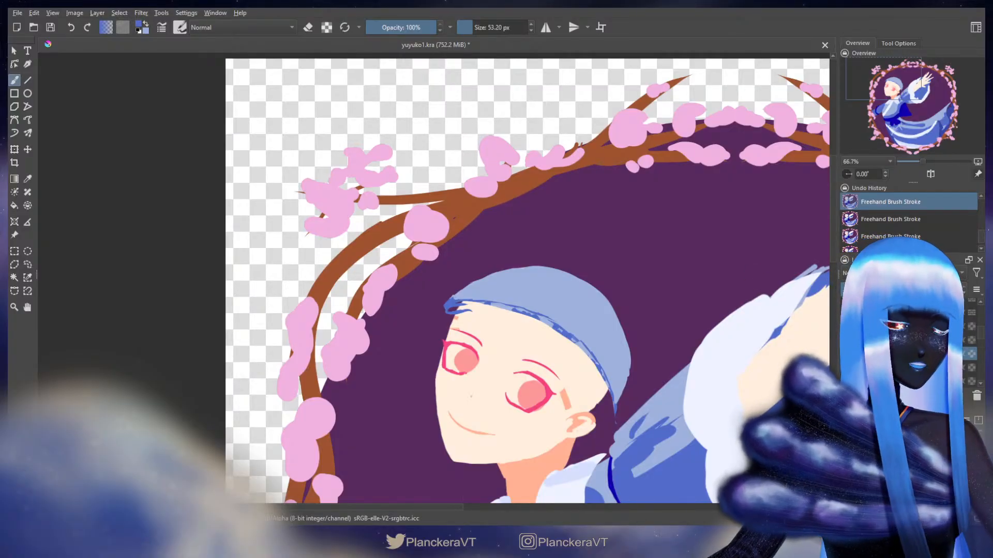
pyautogui.hotkey('ctrl', 'z')
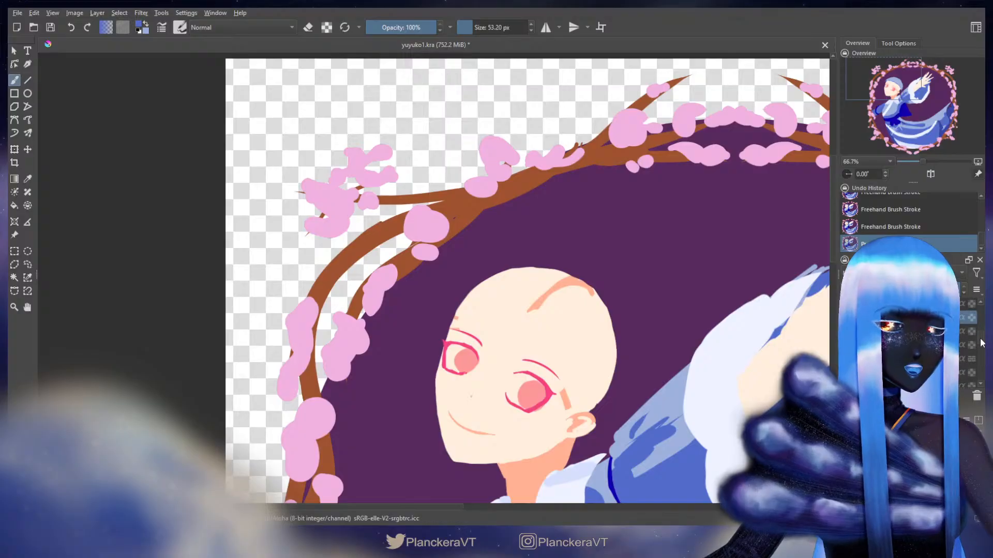
# Hide the cap, show the pink hair, select the hair layer and sample its light and darker pink as painting colours
pyautogui.click(972, 310)
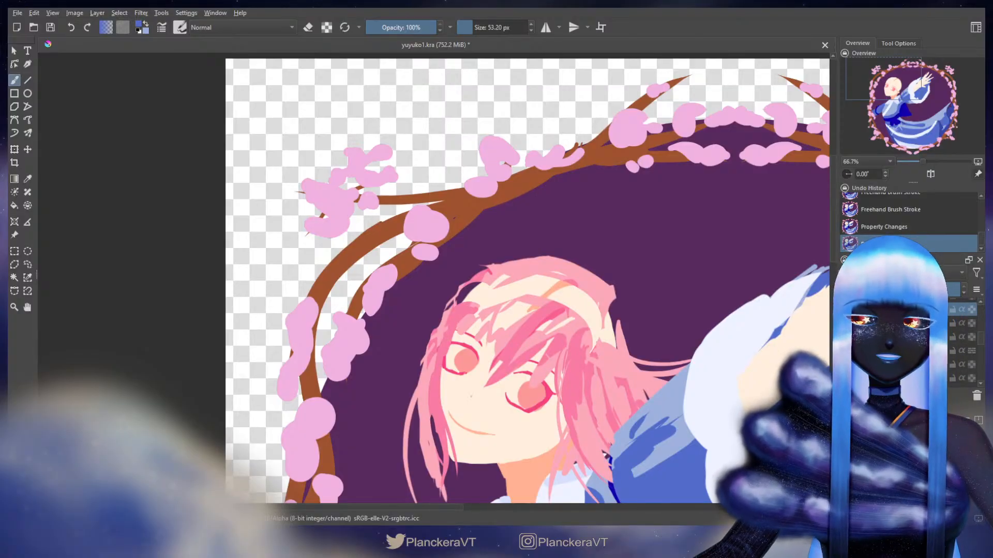
pyautogui.click(910, 336)
pyautogui.keyDown('ctrl'); pyautogui.click(536, 368); pyautogui.keyUp('ctrl')
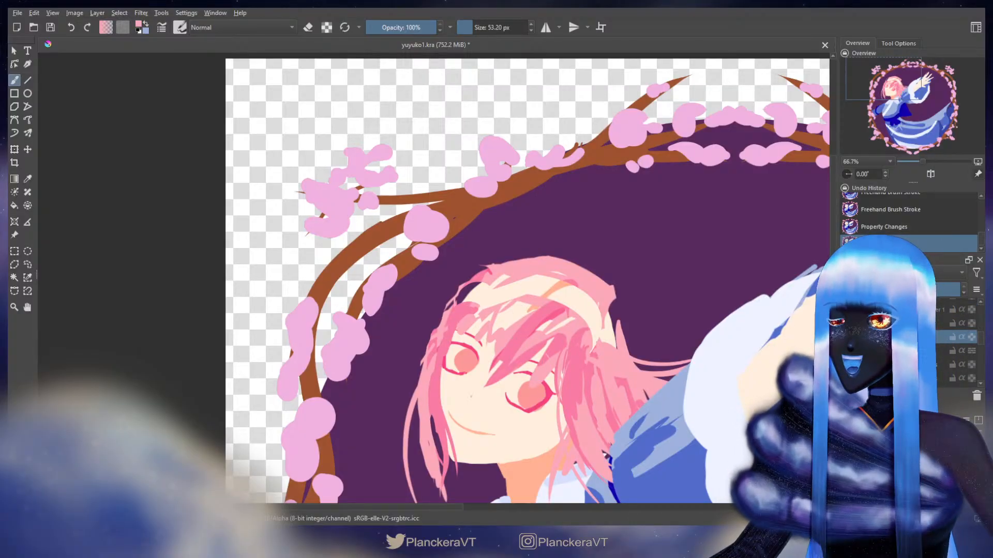
pyautogui.press('x')
pyautogui.keyDown('ctrl'); pyautogui.click(513, 344); pyautogui.keyUp('ctrl')
# Fill the uncovered crown of the head with light pink hair using the 105.80 px brush
pyautogui.moveTo(549, 305); pyautogui.dragTo(558, 306)
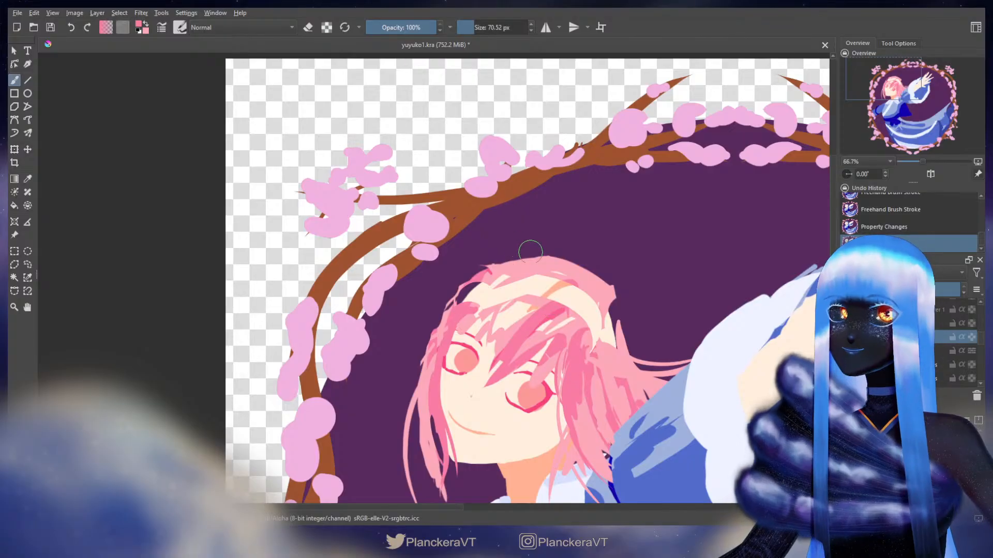
pyautogui.scroll(-2, 571, 305)
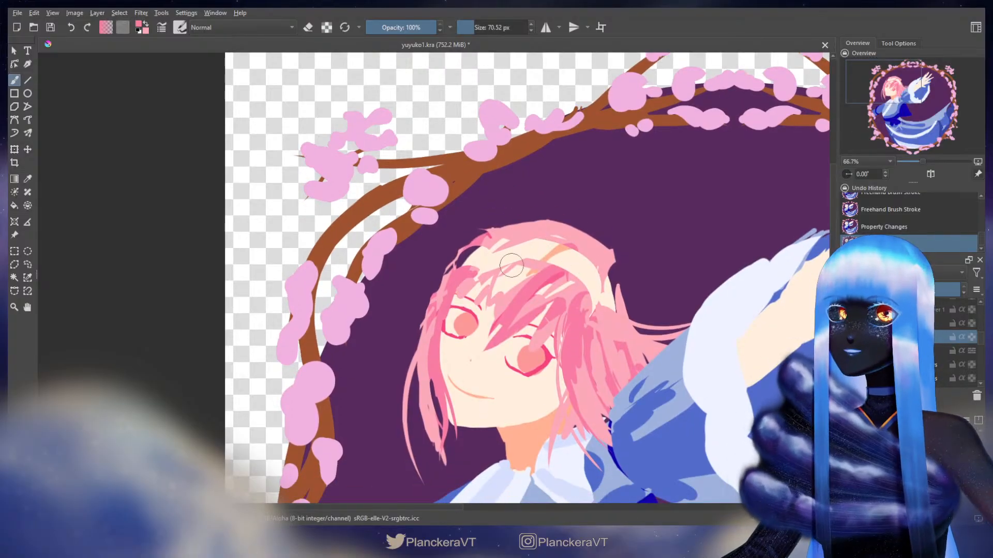
pyautogui.press('x')
pyautogui.moveTo(520, 261)
pyautogui.mouseDown()
pyautogui.moveTo(479, 256)
pyautogui.moveTo(468, 268)
pyautogui.moveTo(547, 266)
pyautogui.moveTo(541, 258)
pyautogui.moveTo(583, 267)
pyautogui.moveTo(592, 290)
pyautogui.moveTo(539, 277)
pyautogui.moveTo(588, 279)
pyautogui.moveTo(606, 302)
pyautogui.moveTo(583, 256)
pyautogui.moveTo(504, 242)
pyautogui.mouseUp()
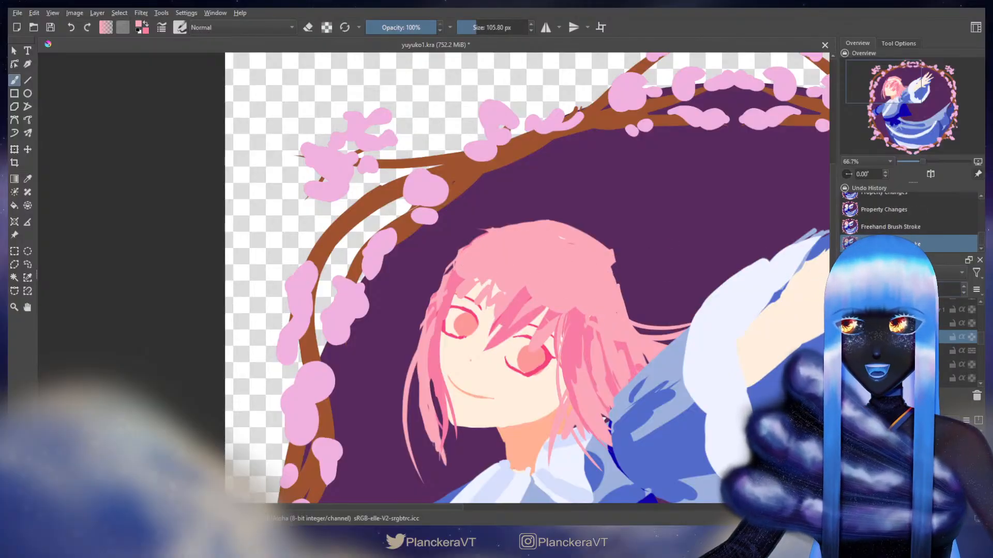
# Lower the hair layer's opacity, erase the hair spilling past the top and back of the skull, and restore full opacity
pyautogui.press('Delete')
pyautogui.press('e')
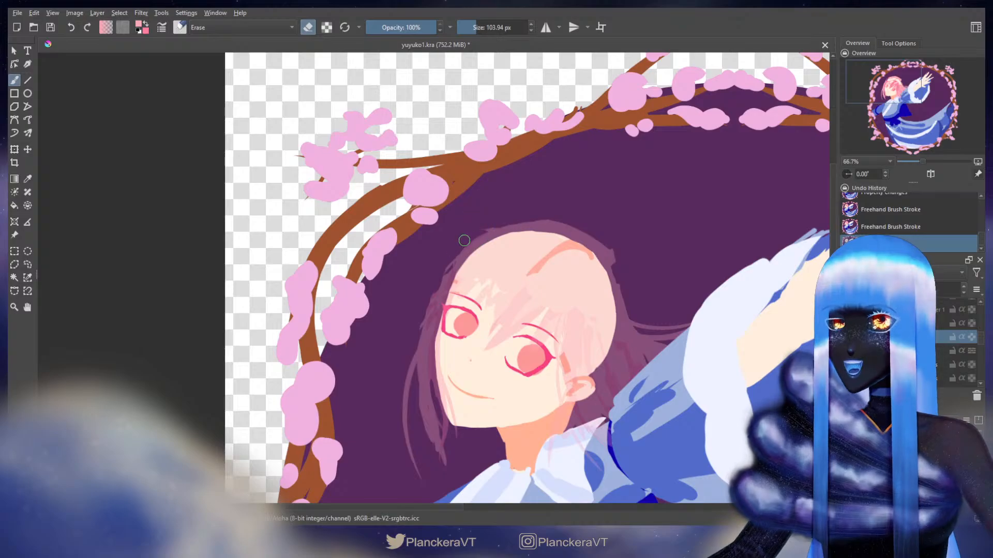
pyautogui.moveTo(464, 240)
pyautogui.mouseDown()
pyautogui.moveTo(449, 262)
pyautogui.moveTo(487, 230)
pyautogui.moveTo(561, 219)
pyautogui.moveTo(632, 251)
pyautogui.moveTo(565, 224)
pyautogui.moveTo(629, 276)
pyautogui.mouseUp()
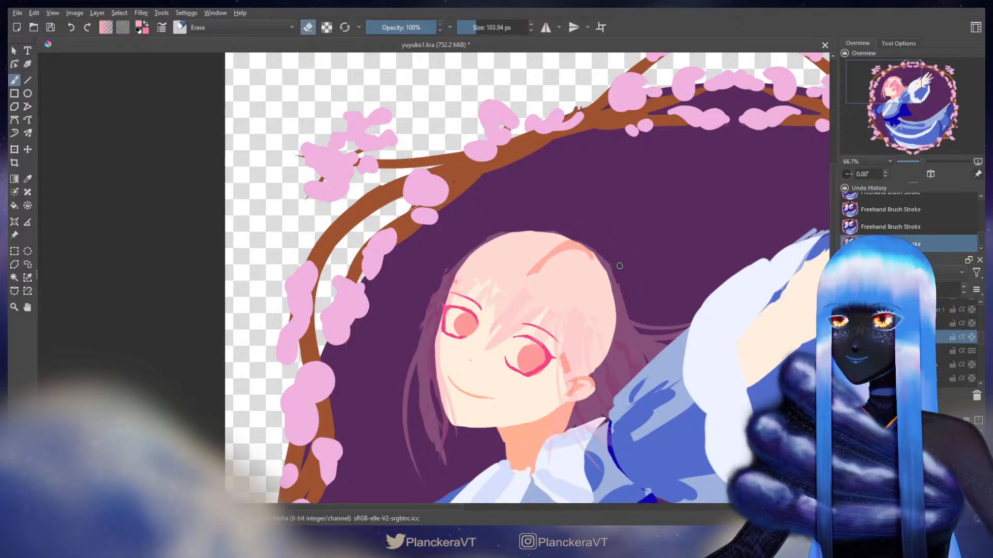
pyautogui.moveTo(604, 245); pyautogui.dragTo(631, 302)
pyautogui.moveTo(613, 265); pyautogui.dragTo(630, 288)
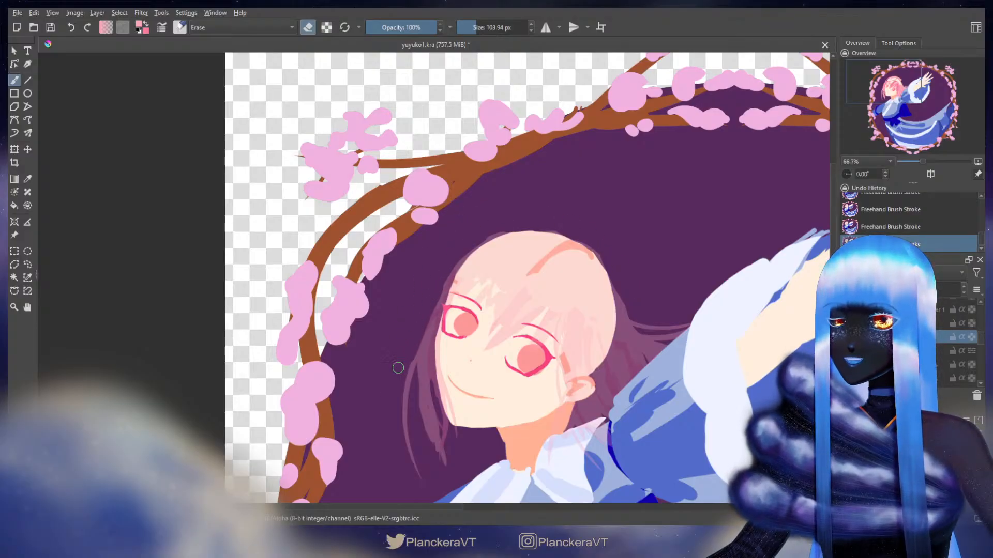
pyautogui.press('e')
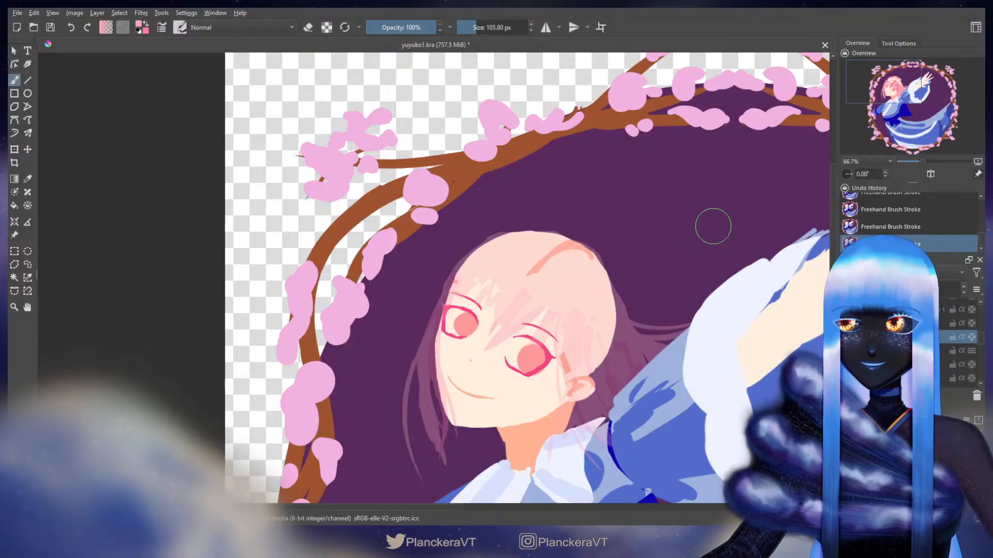
pyautogui.click(957, 290)
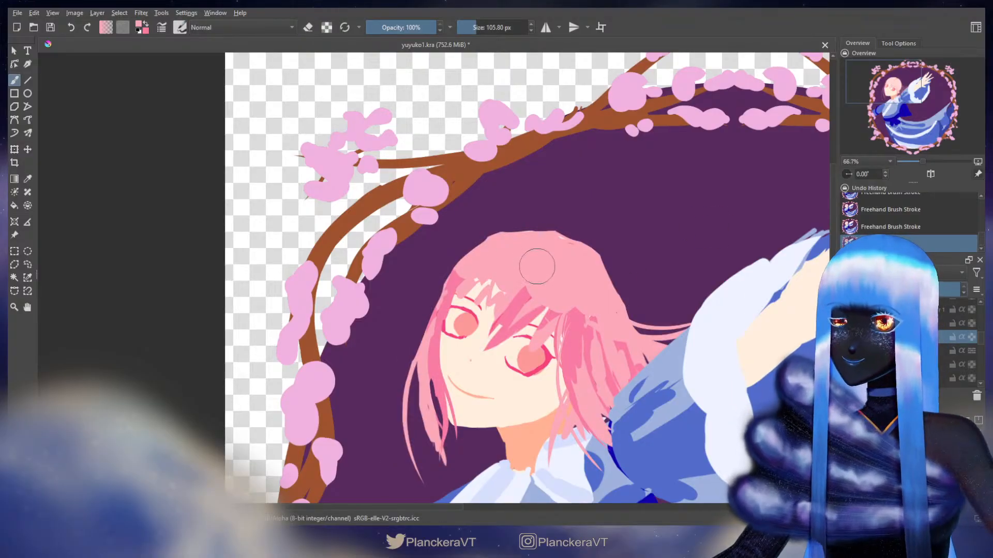
# Smooth the crown and upper back outline of the head with light pink brush strokes and slight erasing
pyautogui.moveTo(537, 267)
pyautogui.mouseDown()
pyautogui.moveTo(498, 243)
pyautogui.moveTo(468, 263)
pyautogui.mouseUp()
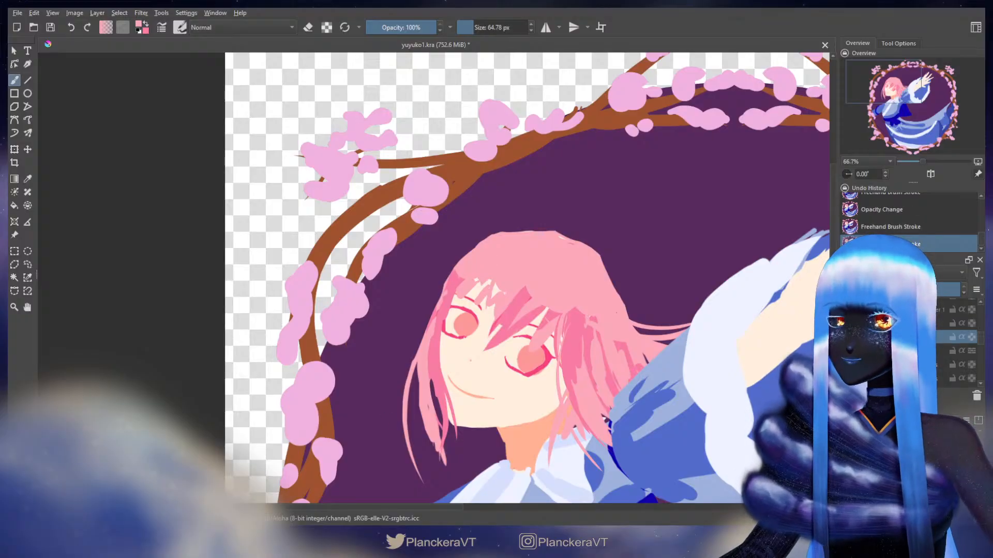
pyautogui.moveTo(499, 270)
pyautogui.mouseDown()
pyautogui.moveTo(507, 290)
pyautogui.moveTo(577, 261)
pyautogui.moveTo(543, 258)
pyautogui.moveTo(556, 242)
pyautogui.moveTo(597, 249)
pyautogui.moveTo(592, 231)
pyautogui.moveTo(640, 307)
pyautogui.moveTo(609, 229)
pyautogui.moveTo(585, 236)
pyautogui.mouseUp()
pyautogui.press('e')
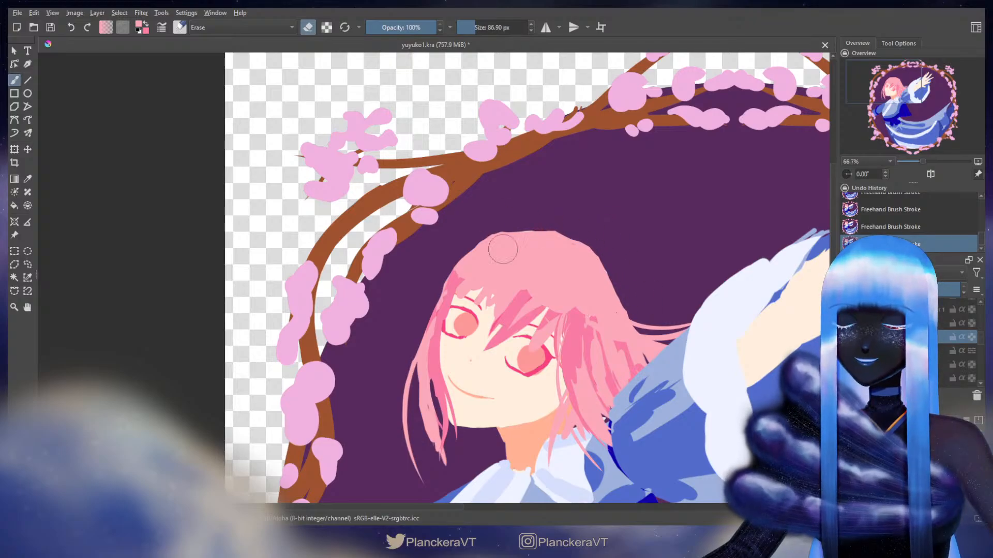
pyautogui.press('e')
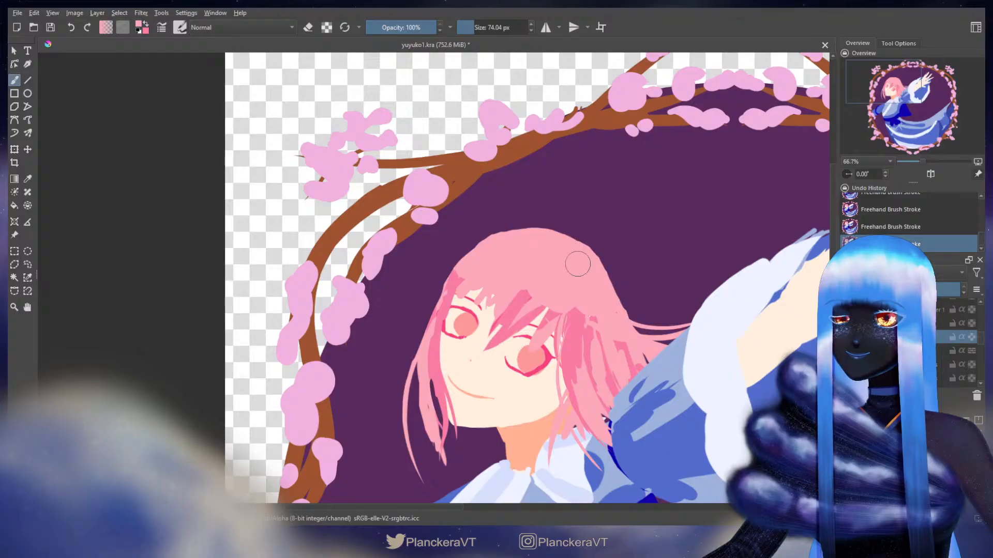
# Erase the thin hair strands sticking out behind the head above the shoulder with the 72.64 px eraser
pyautogui.press('e')
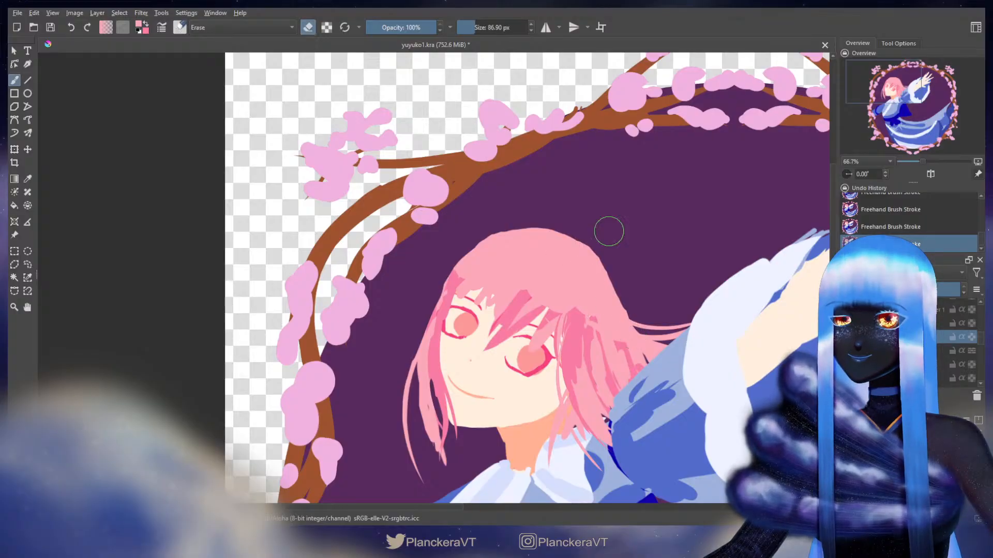
pyautogui.press('[')
pyautogui.moveTo(630, 309)
pyautogui.mouseDown()
pyautogui.moveTo(648, 328)
pyautogui.moveTo(696, 324)
pyautogui.mouseUp()
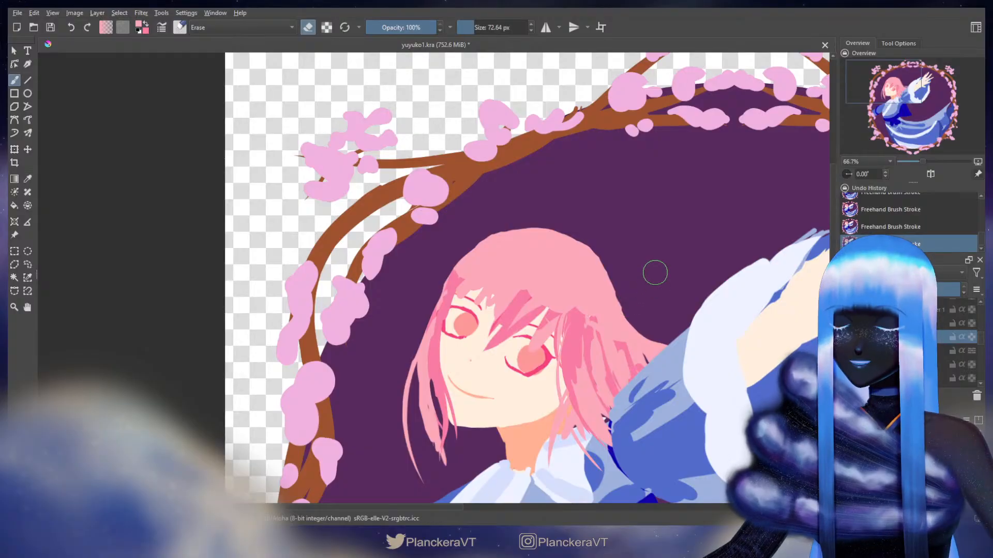
pyautogui.moveTo(645, 275)
pyautogui.mouseDown()
pyautogui.moveTo(631, 224)
pyautogui.moveTo(616, 253)
pyautogui.mouseUp()
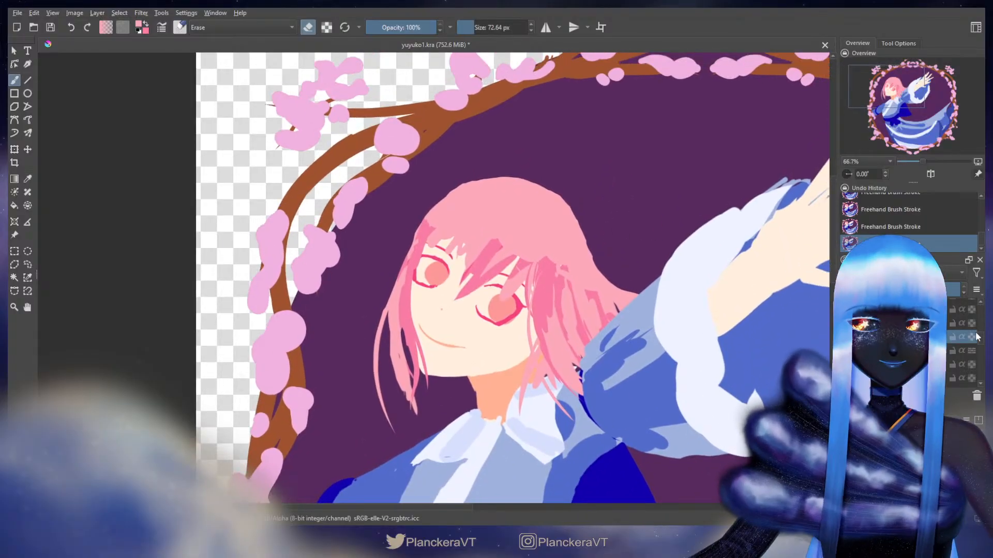
# Hide the outstretched arm and sleeve and erase the long hair flowing behind the head with the 248.31 px eraser
pyautogui.scroll(-3, 983, 338)
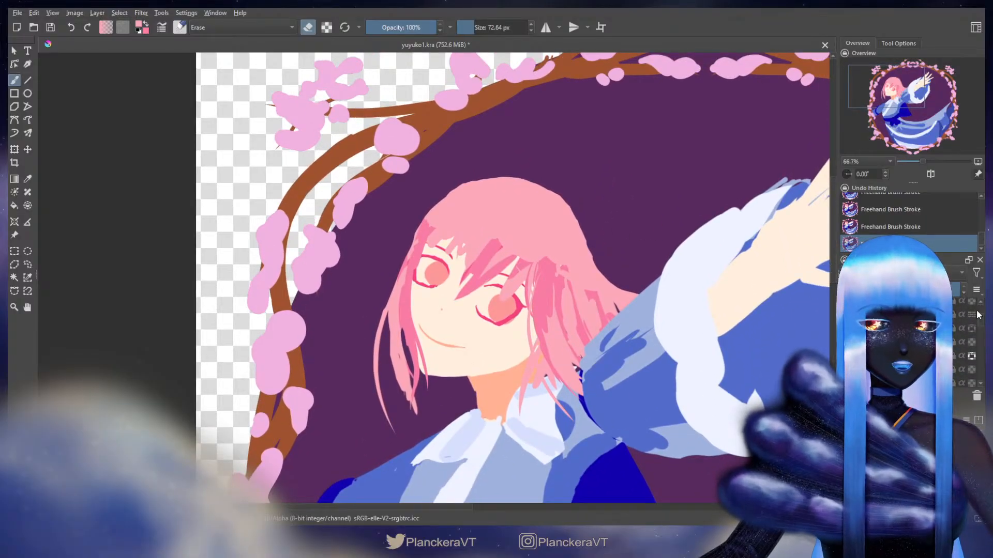
pyautogui.click(847, 356)
pyautogui.keyDown('shift'); pyautogui.moveTo(656, 208); pyautogui.dragTo(714, 227); pyautogui.keyUp('shift')
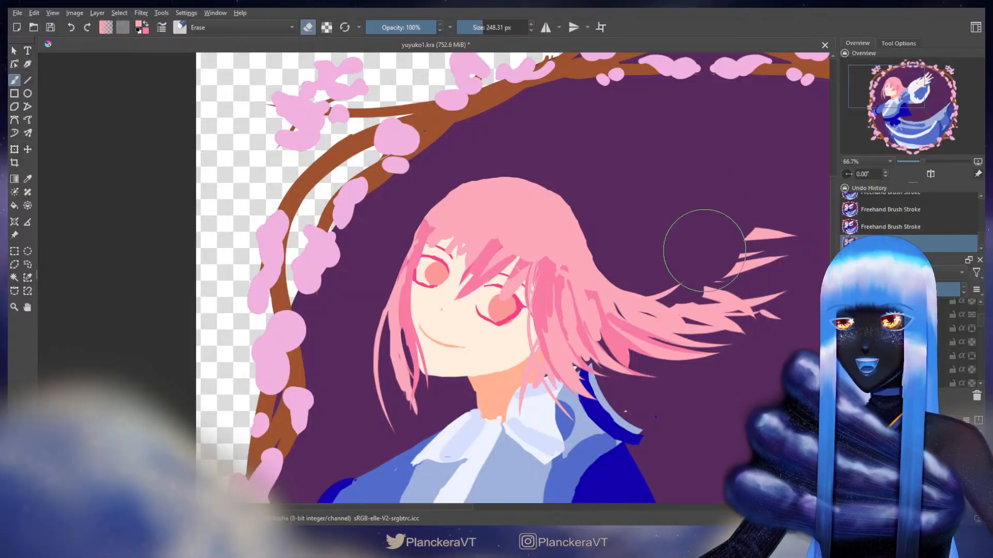
pyautogui.moveTo(658, 241)
pyautogui.mouseDown()
pyautogui.moveTo(661, 276)
pyautogui.moveTo(702, 317)
pyautogui.moveTo(745, 269)
pyautogui.moveTo(754, 306)
pyautogui.moveTo(739, 366)
pyautogui.moveTo(668, 432)
pyautogui.mouseUp()
# Paint light pink hair along the front temple to fill out the hair's outline, starting with the 43.57 px brush
pyautogui.press('e')
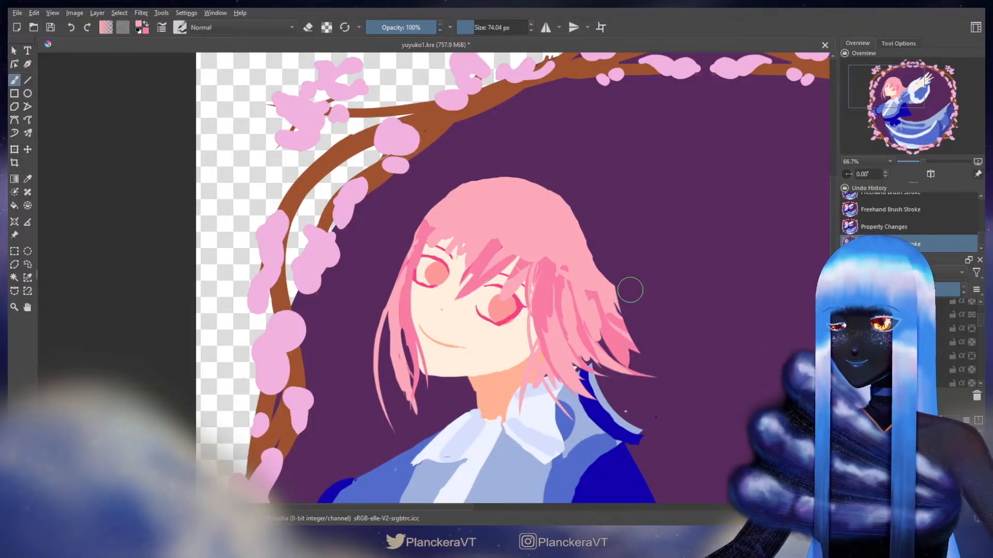
pyautogui.moveTo(665, 314)
pyautogui.mouseDown()
pyautogui.moveTo(705, 226)
pyautogui.moveTo(670, 84)
pyautogui.moveTo(660, 243)
pyautogui.moveTo(668, 220)
pyautogui.moveTo(669, 269)
pyautogui.moveTo(693, 321)
pyautogui.moveTo(706, 297)
pyautogui.mouseUp()
pyautogui.press('[')
pyautogui.press('[')
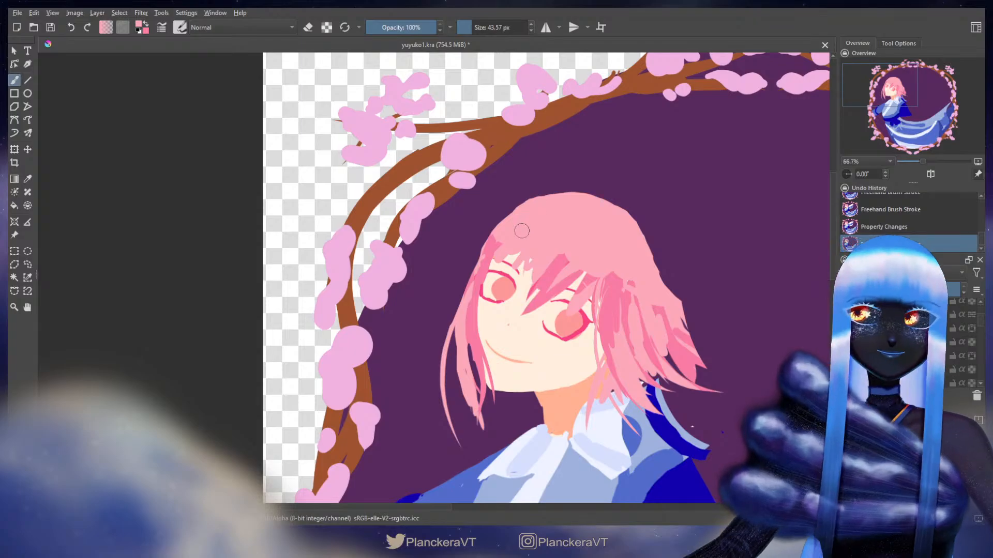
pyautogui.moveTo(524, 211)
pyautogui.mouseDown()
pyautogui.moveTo(475, 267)
pyautogui.moveTo(488, 244)
pyautogui.moveTo(469, 285)
pyautogui.moveTo(492, 246)
pyautogui.moveTo(476, 277)
pyautogui.mouseUp()
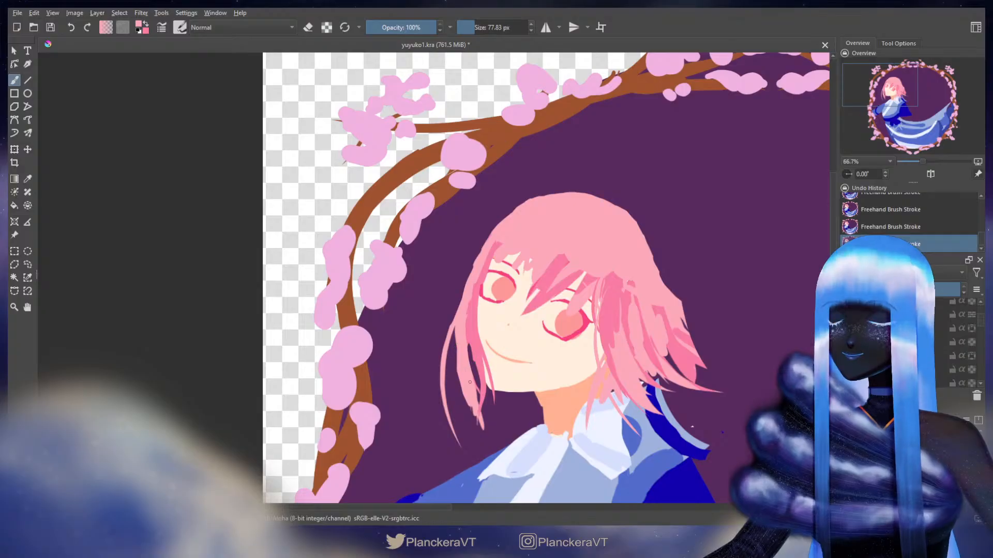
# Trim the hair's outline down the back of the head with the eraser, reducing it from 100.60 to 83.50 px
pyautogui.press('e')
pyautogui.moveTo(436, 306)
pyautogui.mouseDown()
pyautogui.moveTo(450, 305)
pyautogui.moveTo(423, 307)
pyautogui.mouseUp()
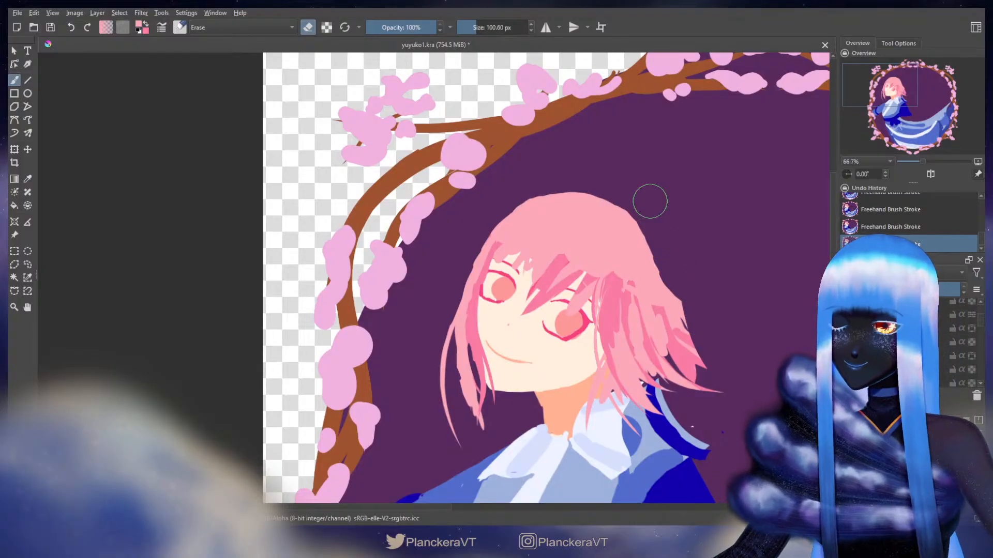
pyautogui.press('[')
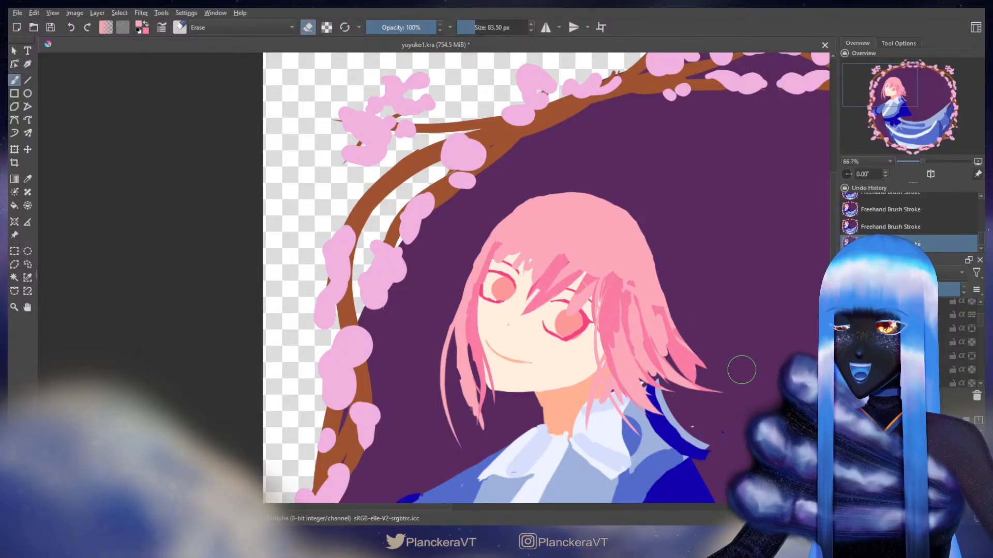
pyautogui.press('e')
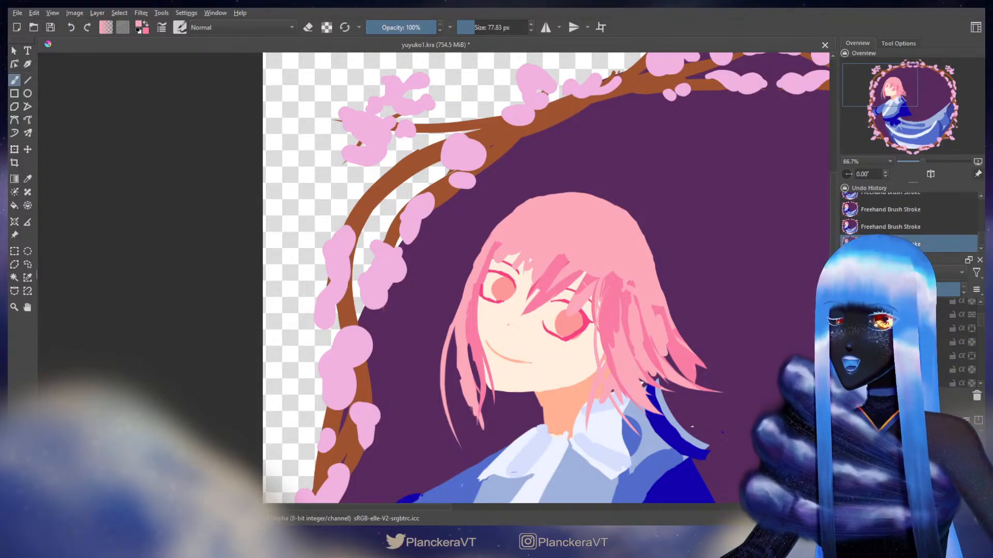
# Paint a light pink bang between the eyes, then erase the dark pink strand beside it with the 55.35 px eraser
pyautogui.press('[')
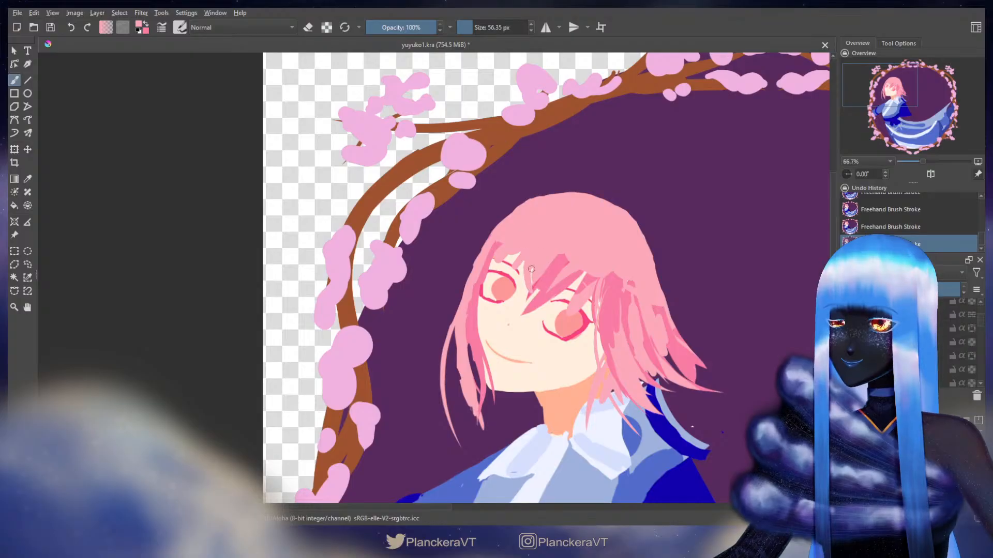
pyautogui.press('e')
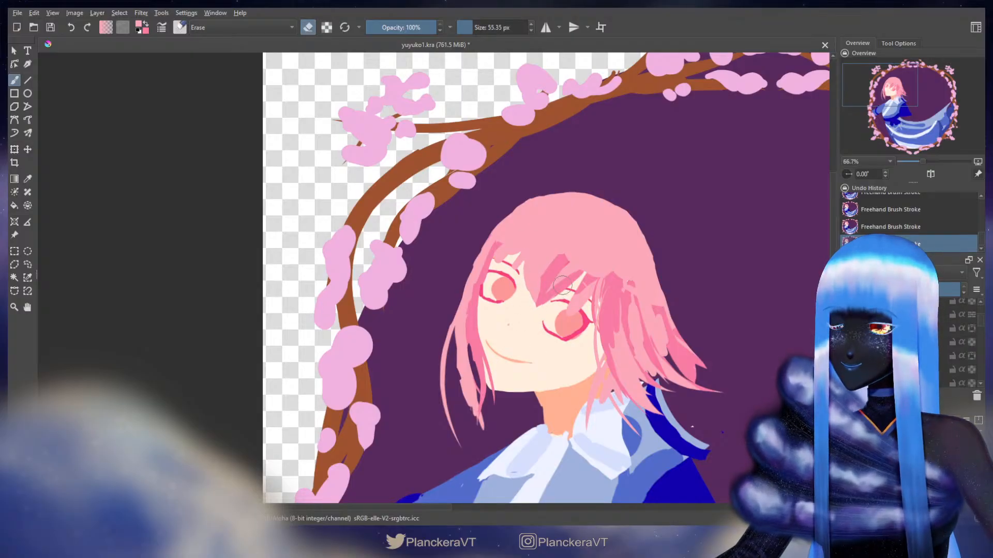
pyautogui.moveTo(564, 290); pyautogui.dragTo(544, 294)
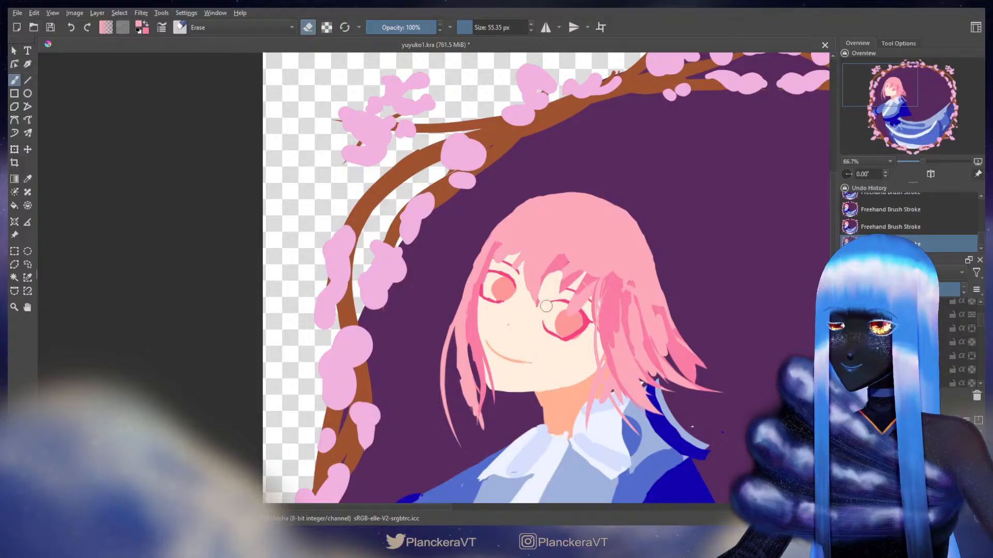
# Refine the fringe between the eyes, alternating the 42.55 px brush with the 47.75 px eraser
pyautogui.press('e')
pyautogui.moveTo(538, 251); pyautogui.dragTo(531, 252)
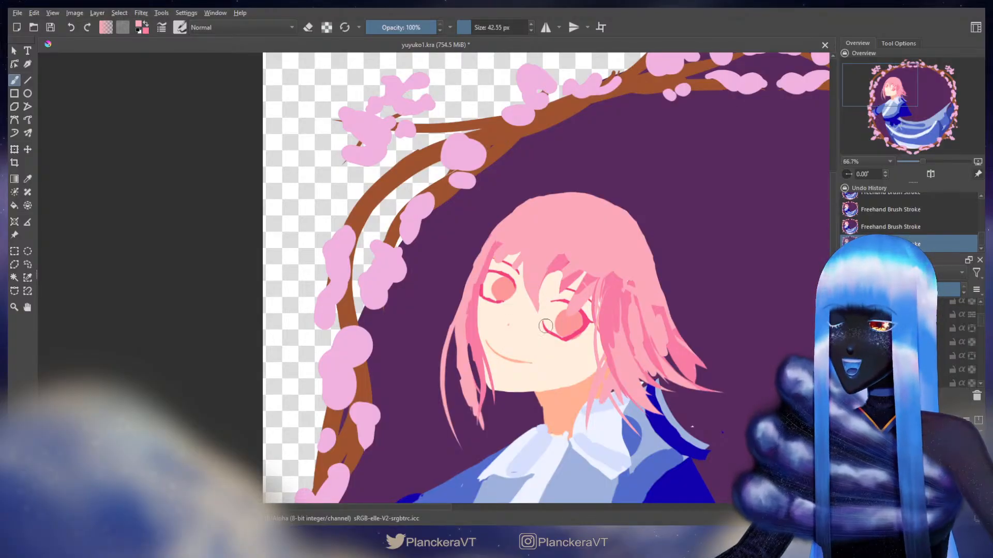
pyautogui.press('e')
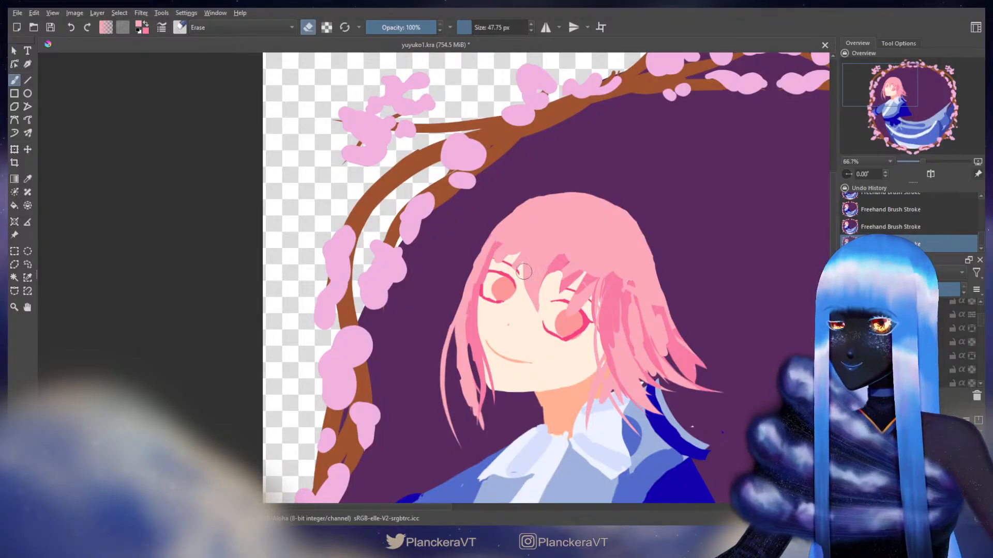
pyautogui.press('e')
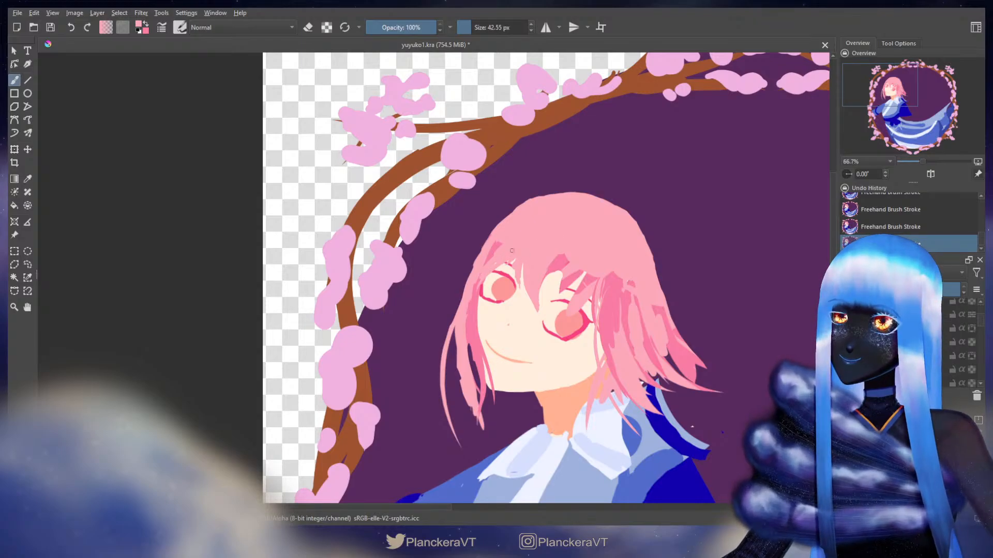
# Repaint the dark patch at the front temple as a slim strand, swapping between light and darker pink
pyautogui.moveTo(516, 254)
pyautogui.mouseDown()
pyautogui.moveTo(499, 255)
pyautogui.moveTo(516, 255)
pyautogui.moveTo(477, 279)
pyautogui.mouseUp()
pyautogui.press('x')
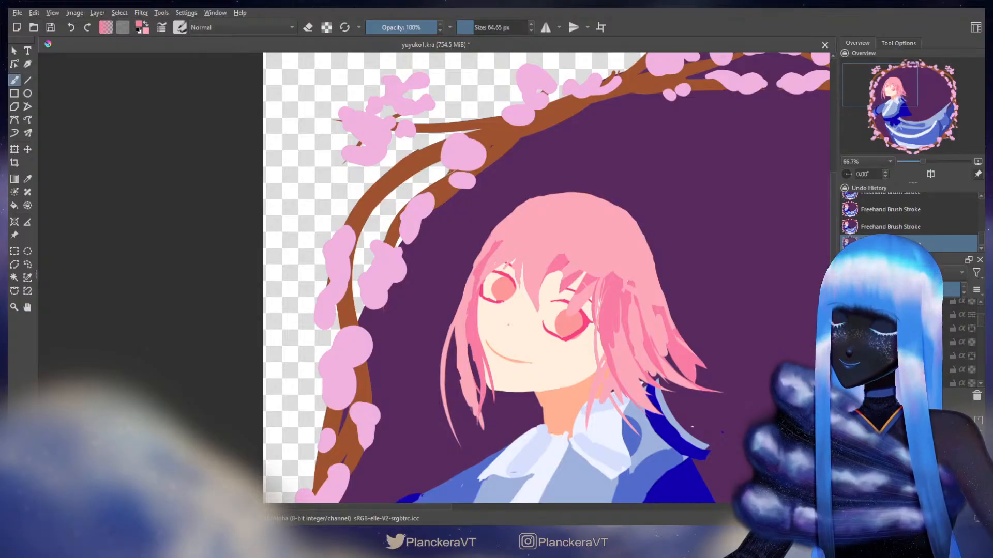
pyautogui.press('x')
pyautogui.moveTo(502, 235)
pyautogui.mouseDown()
pyautogui.moveTo(467, 293)
pyautogui.moveTo(473, 309)
pyautogui.moveTo(495, 250)
pyautogui.moveTo(478, 269)
pyautogui.mouseUp()
pyautogui.press('x')
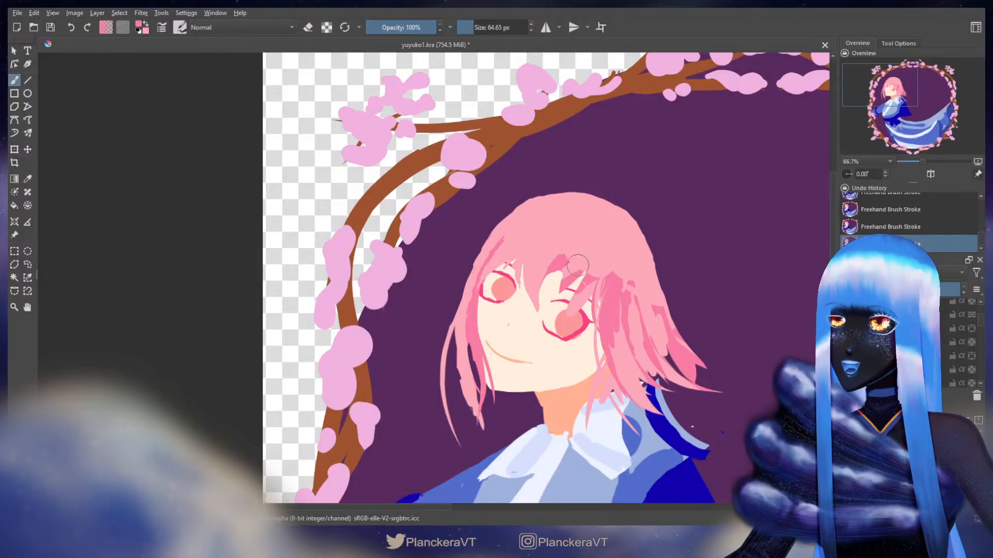
# Paint light pink bangs over the fringe's dark patch with the 79.19 px brush, undoing the unsatisfactory strokes
pyautogui.press('x')
pyautogui.moveTo(568, 262); pyautogui.dragTo(575, 261)
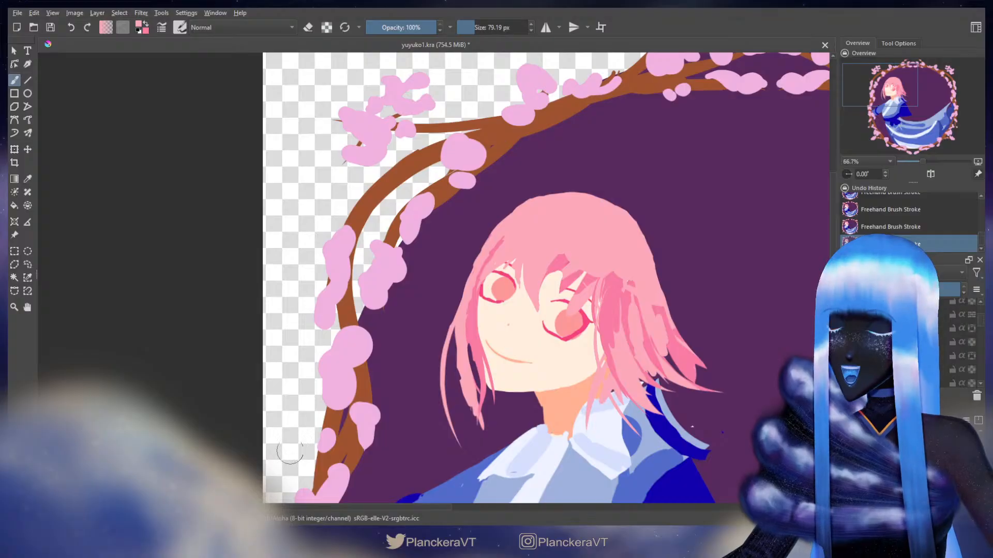
pyautogui.moveTo(567, 256); pyautogui.dragTo(550, 289)
pyautogui.hotkey('ctrl', 'z')
pyautogui.moveTo(568, 252); pyautogui.dragTo(566, 296)
pyautogui.hotkey('ctrl', 'z')
pyautogui.moveTo(566, 247)
pyautogui.mouseDown()
pyautogui.moveTo(550, 263)
pyautogui.moveTo(559, 295)
pyautogui.mouseUp()
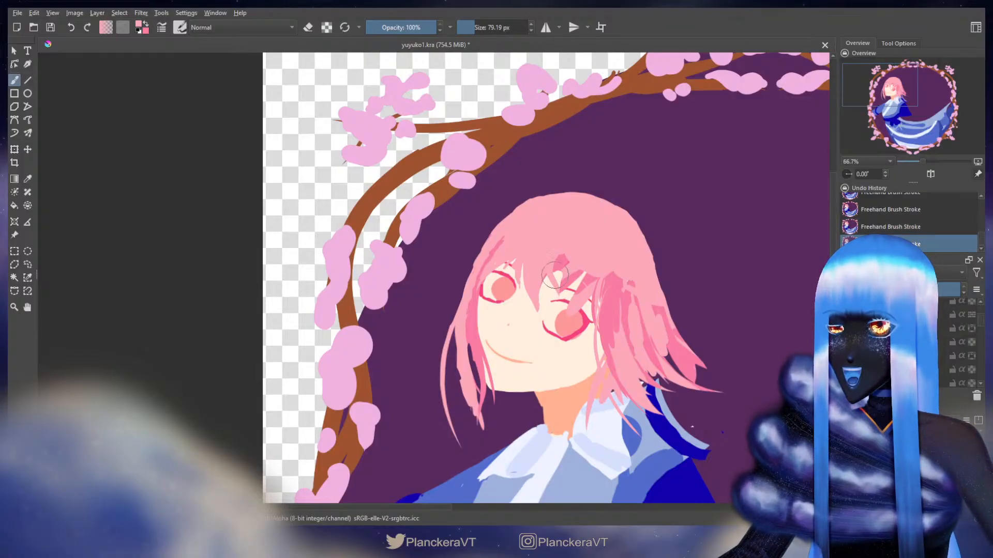
# Thin the bang beside the far eye with the 38.31 px eraser, then try an extra strand and undo it
pyautogui.press('e')
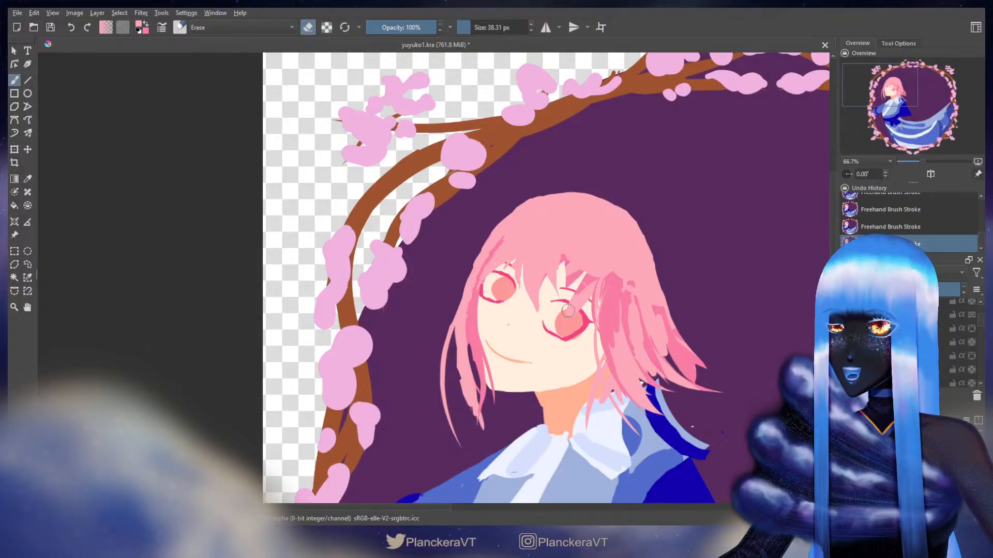
pyautogui.press('e')
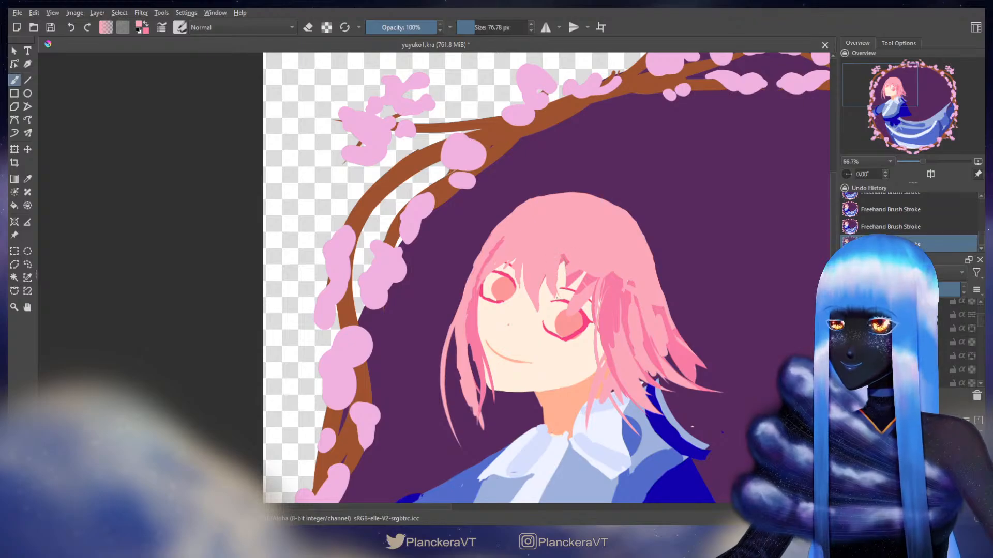
pyautogui.moveTo(548, 278)
pyautogui.mouseDown()
pyautogui.moveTo(554, 300)
pyautogui.moveTo(549, 275)
pyautogui.moveTo(553, 291)
pyautogui.mouseUp()
pyautogui.hotkey('ctrl', 'z')
pyautogui.hotkey('ctrl', 'z')
pyautogui.hotkey('ctrl', 'z')
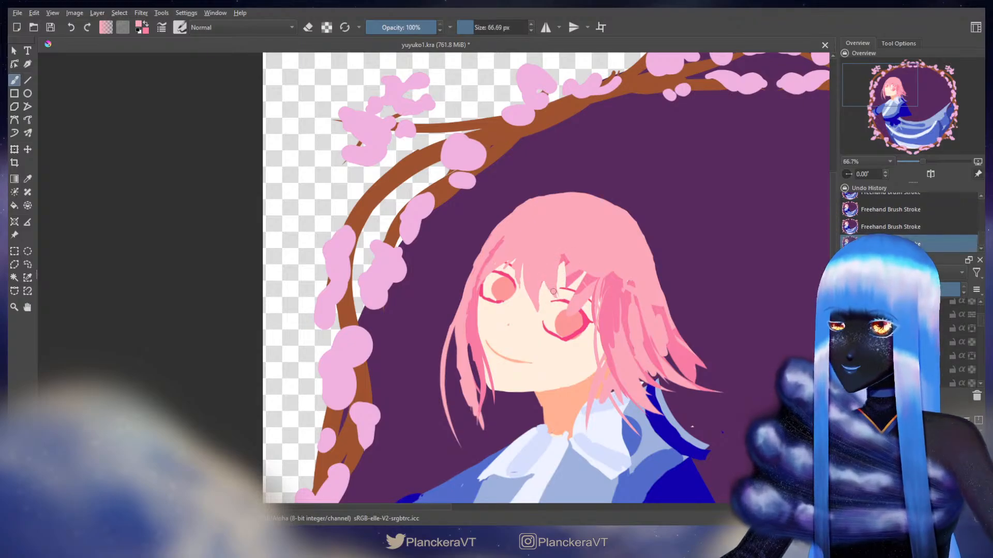
# Add a pointed bang between the eyes and sharpen its tip, alternating the 52.24 px brush with erasers of 19.51 and 26.09 px
pyautogui.press('e')
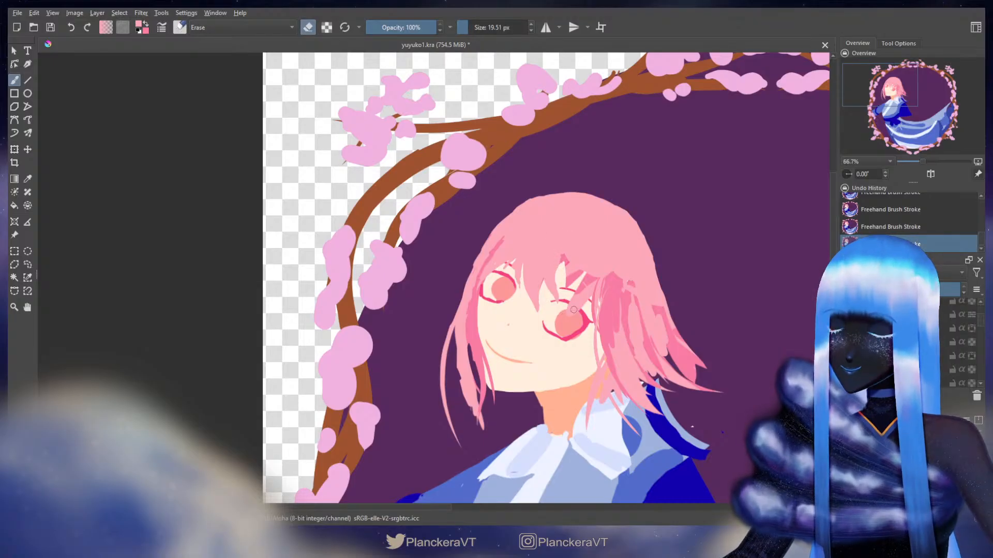
pyautogui.press('e')
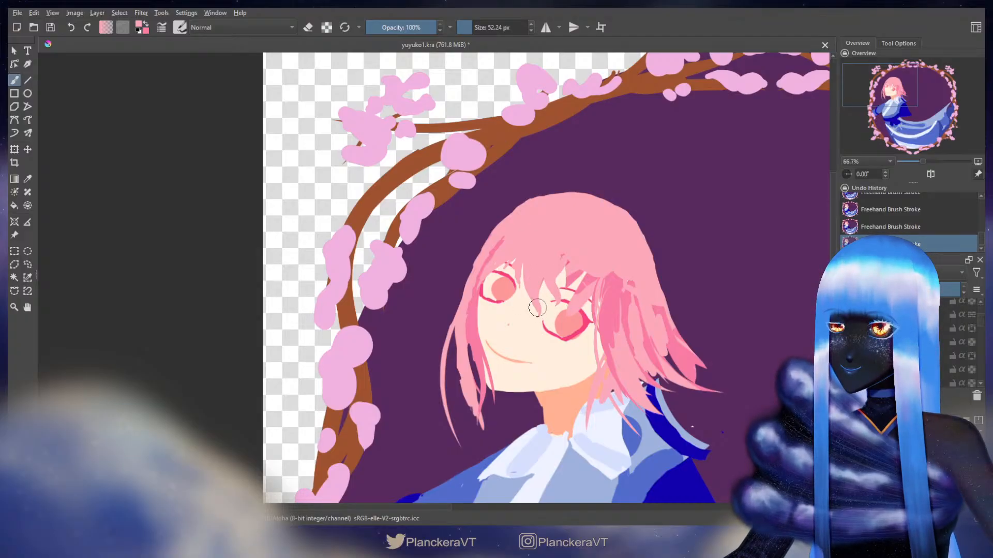
pyautogui.press('e')
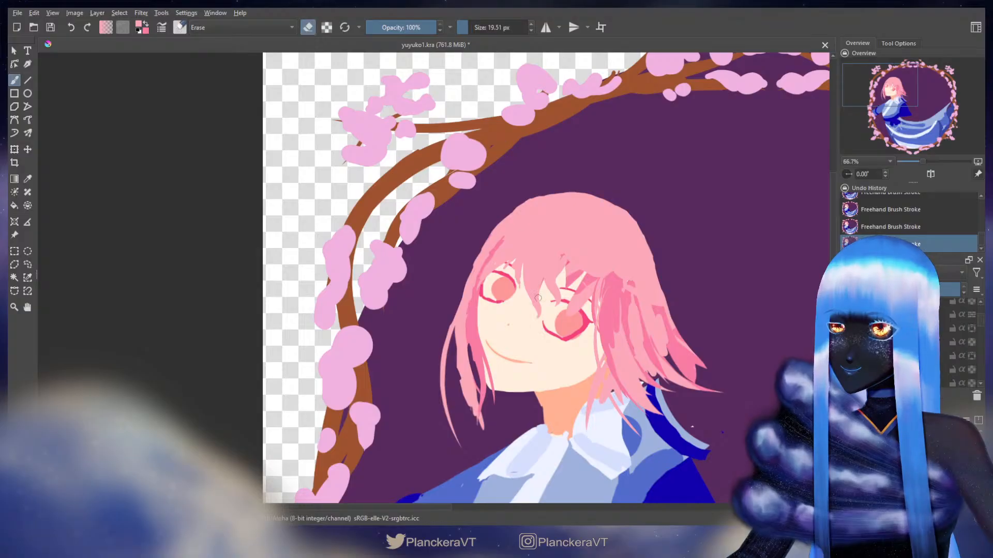
pyautogui.moveTo(520, 289); pyautogui.dragTo(527, 290)
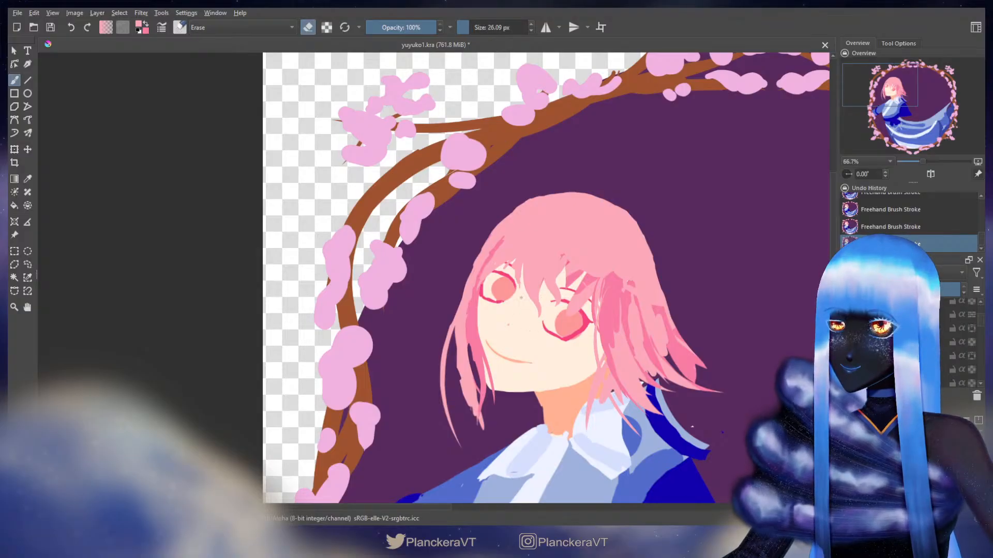
pyautogui.press('e')
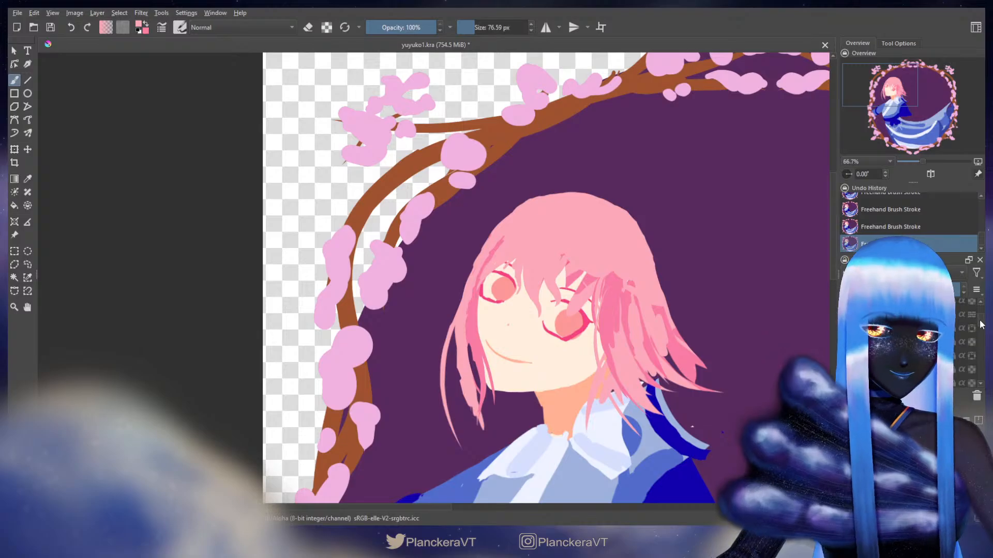
pyautogui.moveTo(981, 321); pyautogui.dragTo(982, 349)
pyautogui.click(907, 341)
pyautogui.hotkey('ctrl', 't')
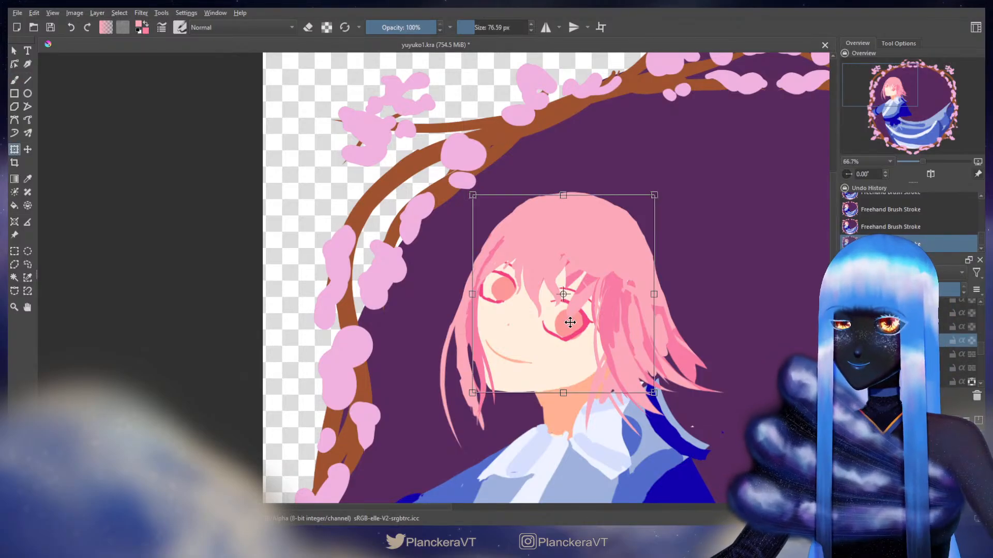
pyautogui.press('Escape')
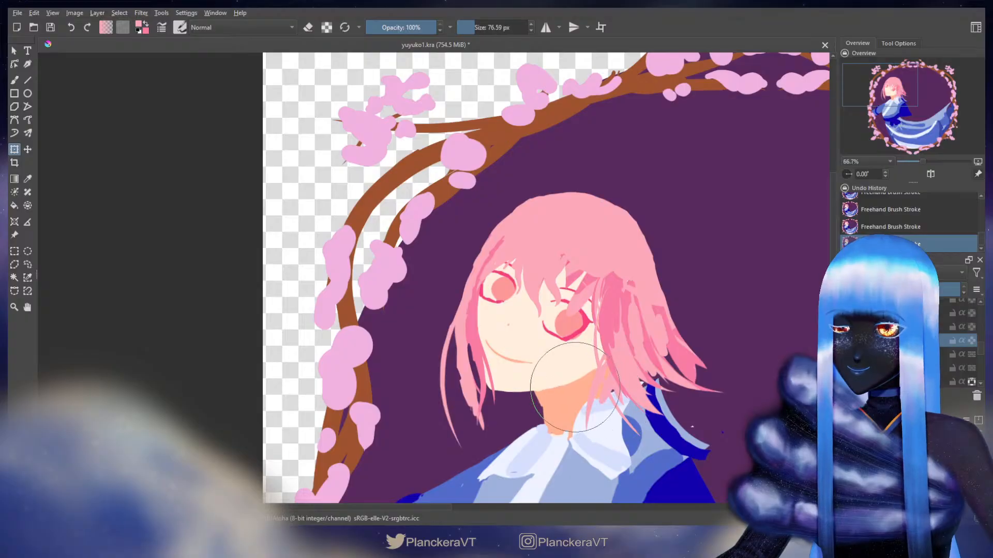
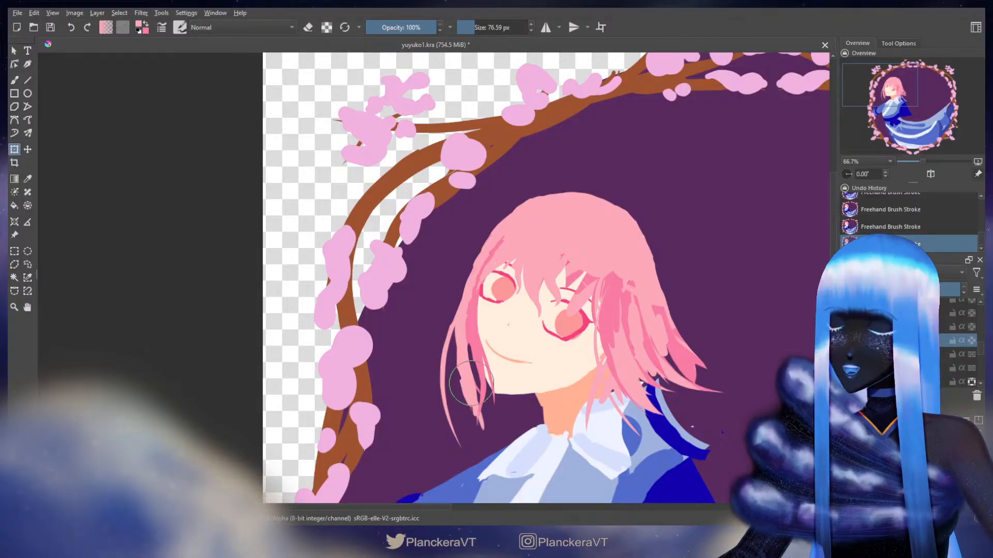
# Paint the front side lock along the temple and cheek with 67.52 and 74.09 px brushes, swapping between the two pinks
pyautogui.press('b')
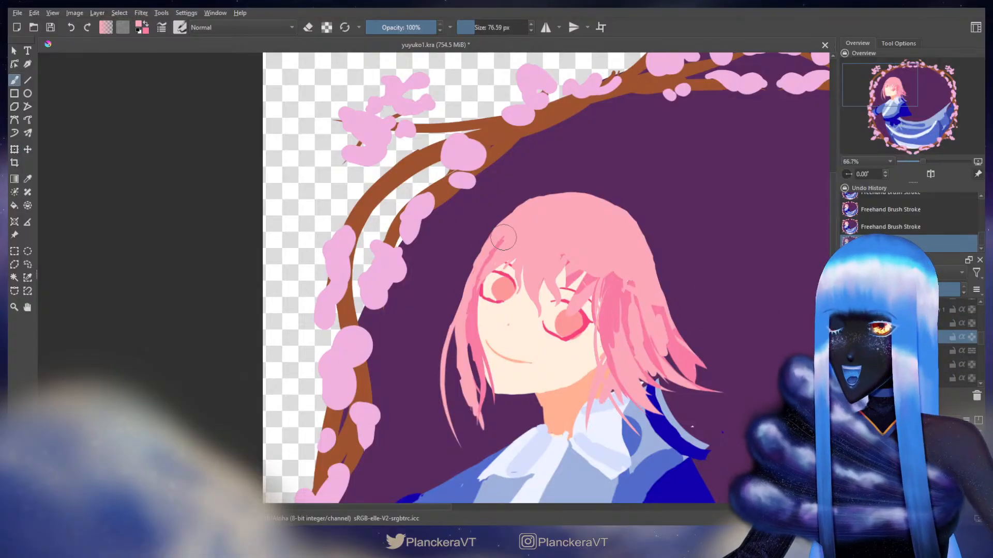
pyautogui.press('[')
pyautogui.keyDown('shift'); pyautogui.moveTo(473, 281); pyautogui.dragTo(455, 342); pyautogui.keyUp('shift')
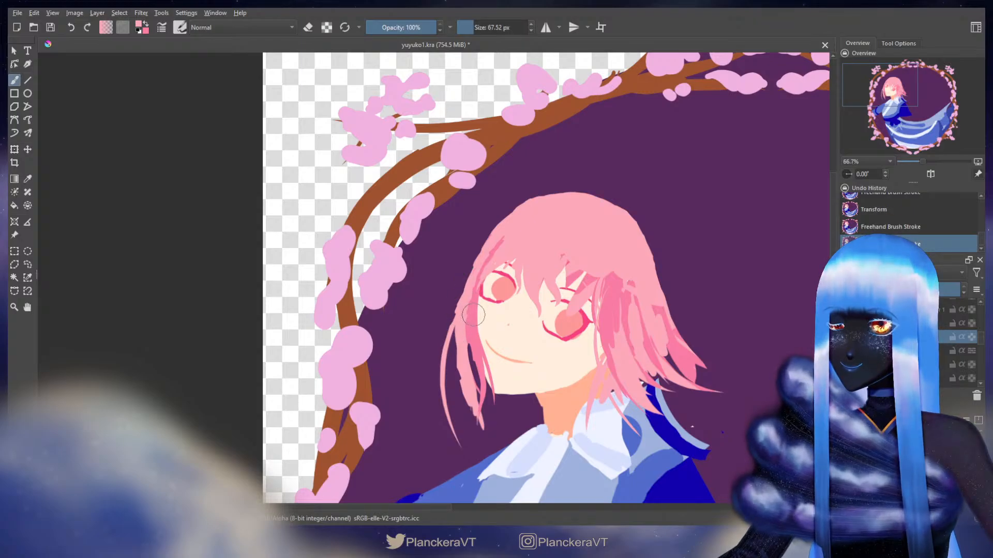
pyautogui.press('x')
pyautogui.keyDown('shift'); pyautogui.moveTo(471, 301); pyautogui.dragTo(473, 301); pyautogui.keyUp('shift')
pyautogui.moveTo(471, 302); pyautogui.dragTo(492, 383)
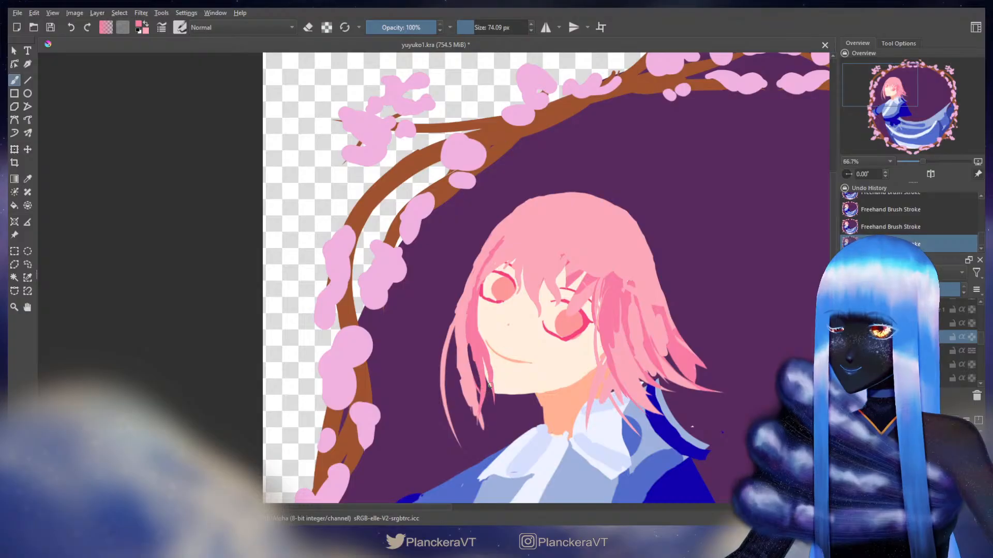
# Trim the front lock's tip with the 25.16 px eraser and repaint its strand with the 64.18 px brush, undoing the unsatisfactory stroke
pyautogui.press('e')
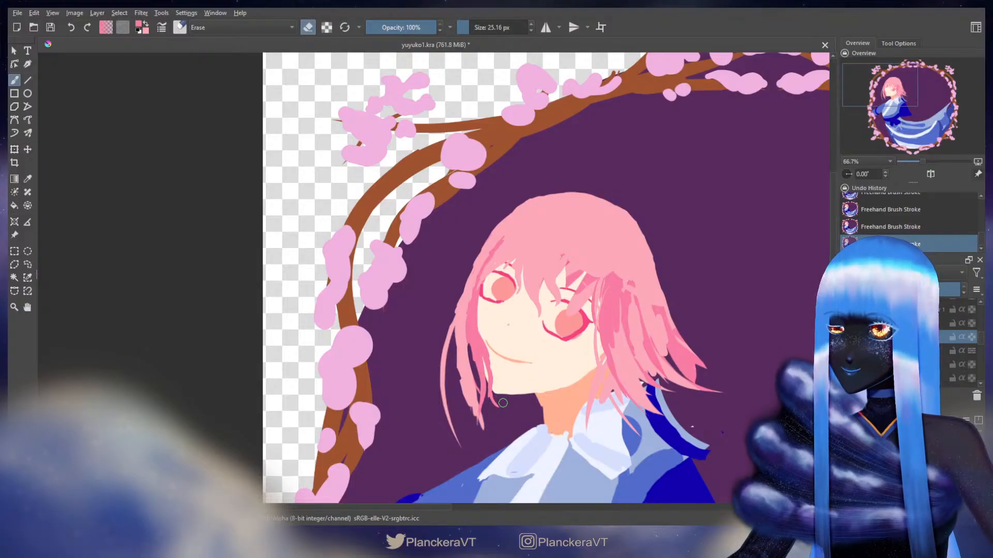
pyautogui.press('e')
pyautogui.keyDown('shift'); pyautogui.moveTo(493, 362); pyautogui.dragTo(487, 362); pyautogui.keyUp('shift')
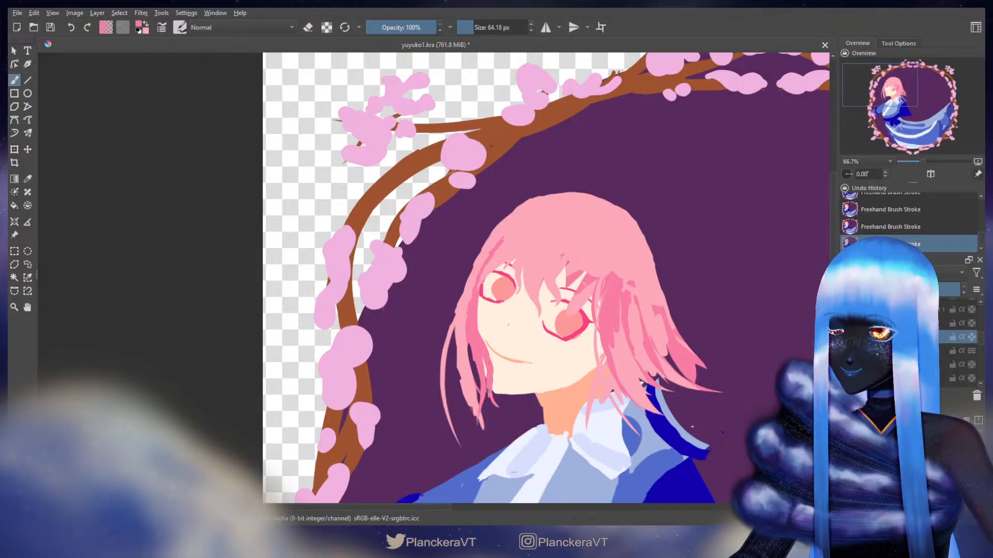
pyautogui.hotkey('ctrl', 'z')
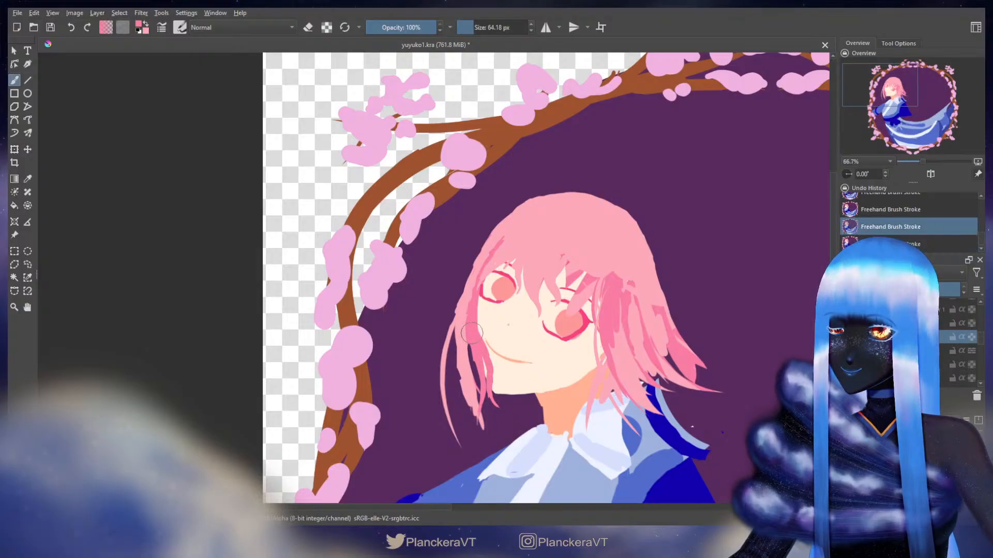
pyautogui.moveTo(471, 337); pyautogui.dragTo(482, 376)
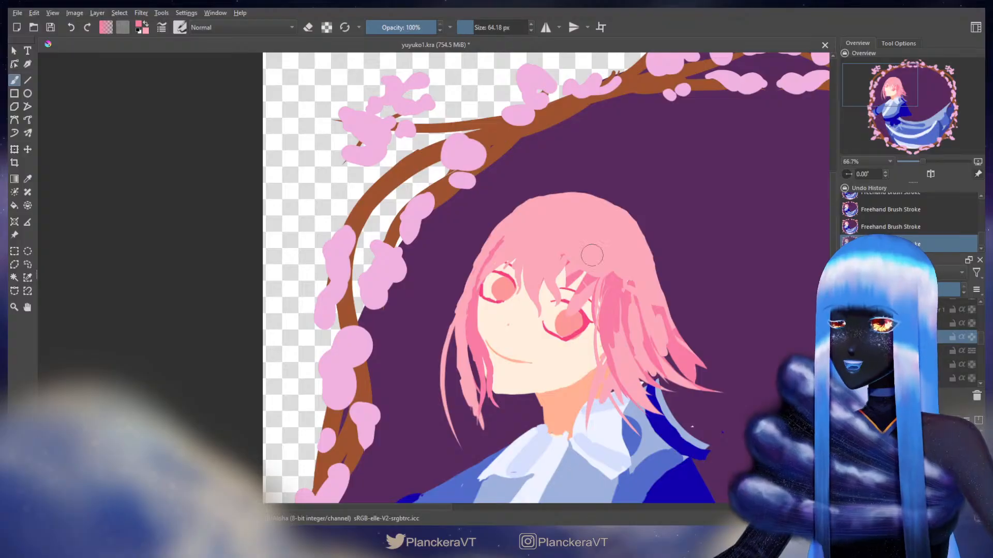
# Sample the fringe's pink, lock the hair layer's alpha, and paint darker strand lines above the bangs with the 51.87 px brush, undoing rejected strokes
pyautogui.moveTo(530, 255)
pyautogui.mouseDown()
pyautogui.moveTo(543, 255)
pyautogui.moveTo(500, 256)
pyautogui.mouseUp()
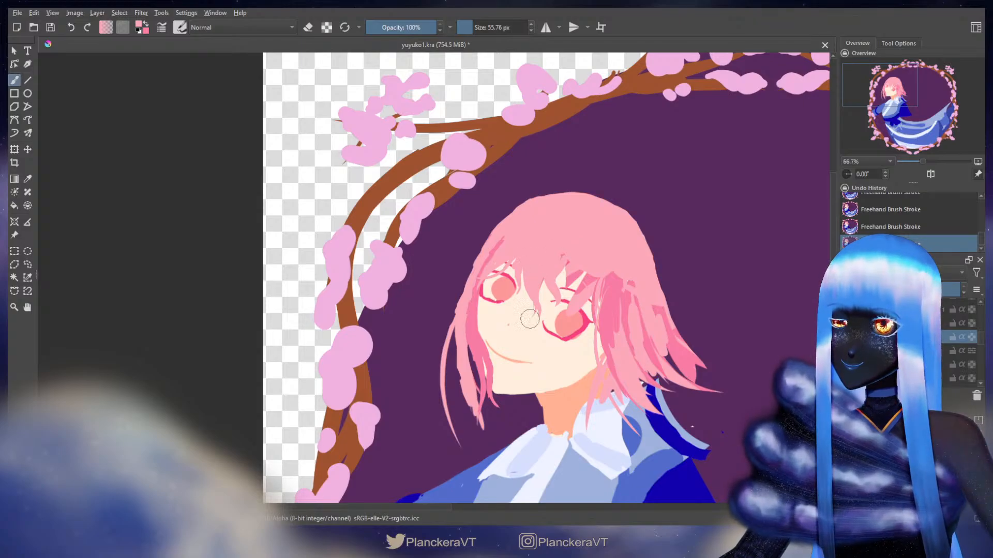
pyautogui.keyDown('ctrl'); pyautogui.click(537, 293); pyautogui.keyUp('ctrl')
pyautogui.press('[')
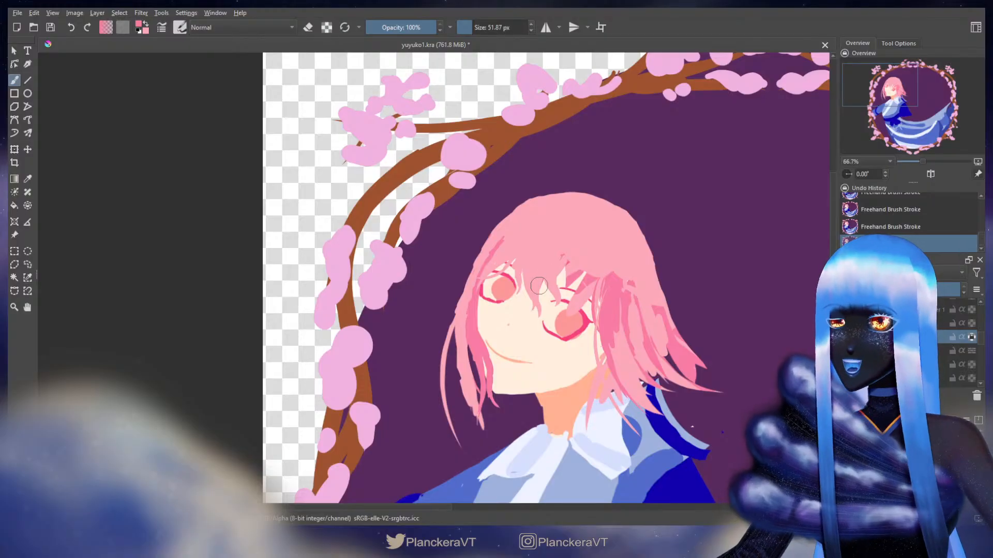
pyautogui.moveTo(545, 279); pyautogui.dragTo(546, 238)
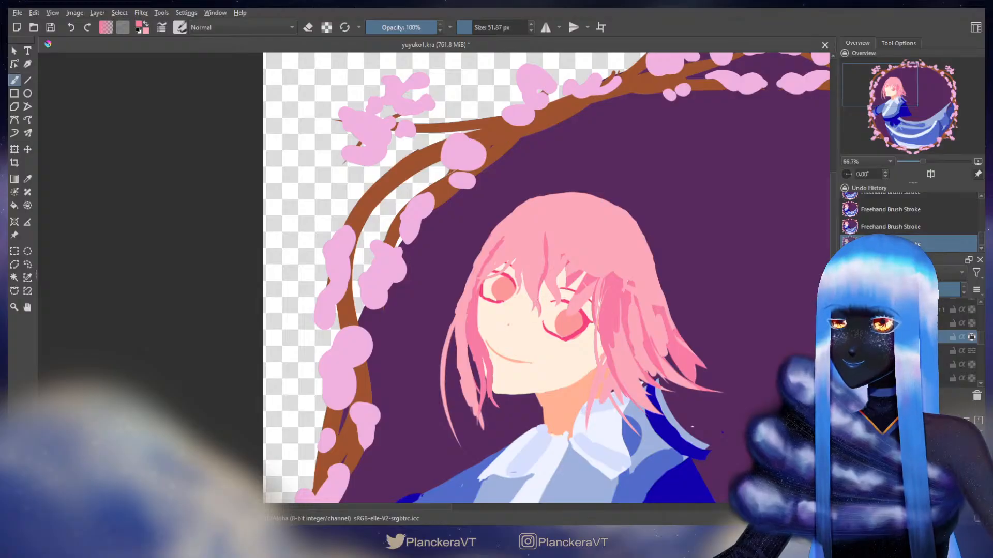
pyautogui.hotkey('ctrl', 'z')
pyautogui.hotkey('ctrl', 'z')
pyautogui.moveTo(538, 300)
pyautogui.mouseDown()
pyautogui.moveTo(538, 312)
pyautogui.moveTo(534, 297)
pyautogui.mouseUp()
pyautogui.hotkey('ctrl', 'z')
pyautogui.hotkey('ctrl', 'z')
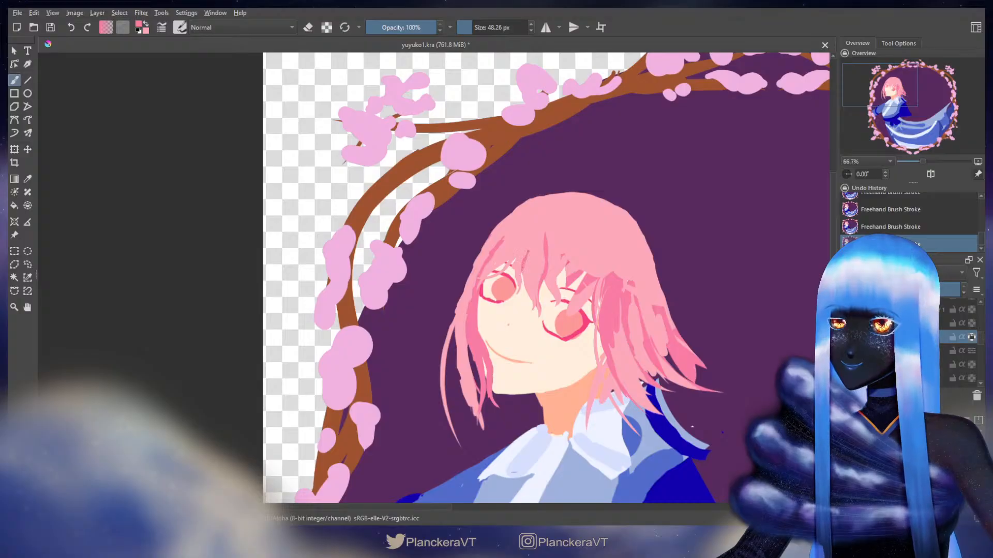
# Add more dark strand lines across the middle of the fringe with the 48.26 px brush, undoing rejected strokes, and unlock the layer's alpha
pyautogui.hotkey('ctrl', 'z')
pyautogui.hotkey('ctrl', 'z')
pyautogui.moveTo(550, 294); pyautogui.dragTo(552, 313)
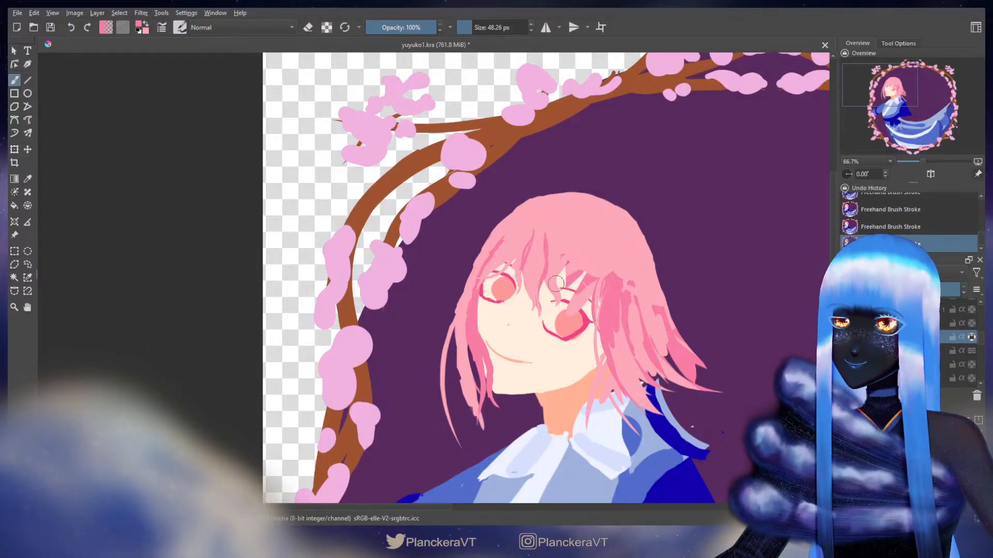
pyautogui.hotkey('ctrl', 'z')
pyautogui.hotkey('ctrl', 'z')
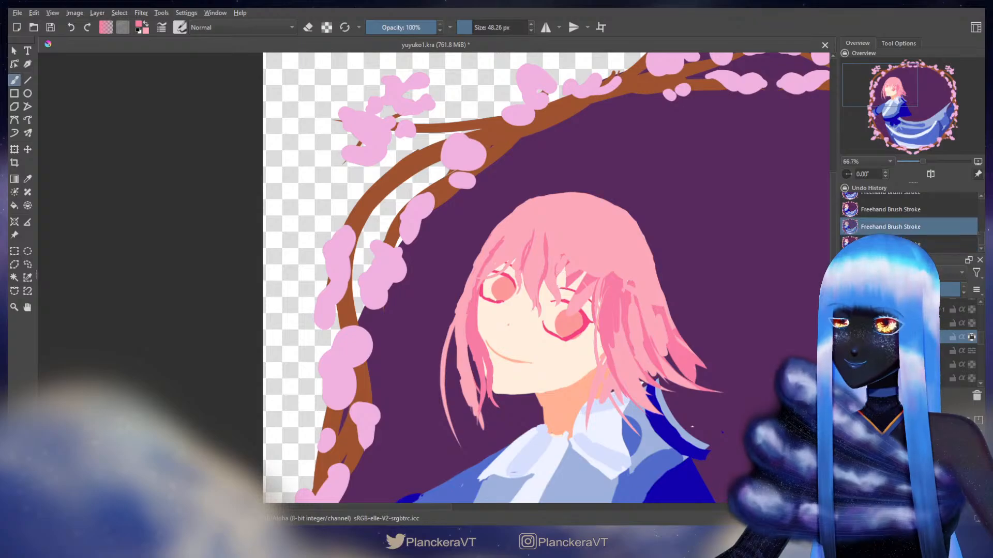
pyautogui.moveTo(552, 279); pyautogui.dragTo(561, 265)
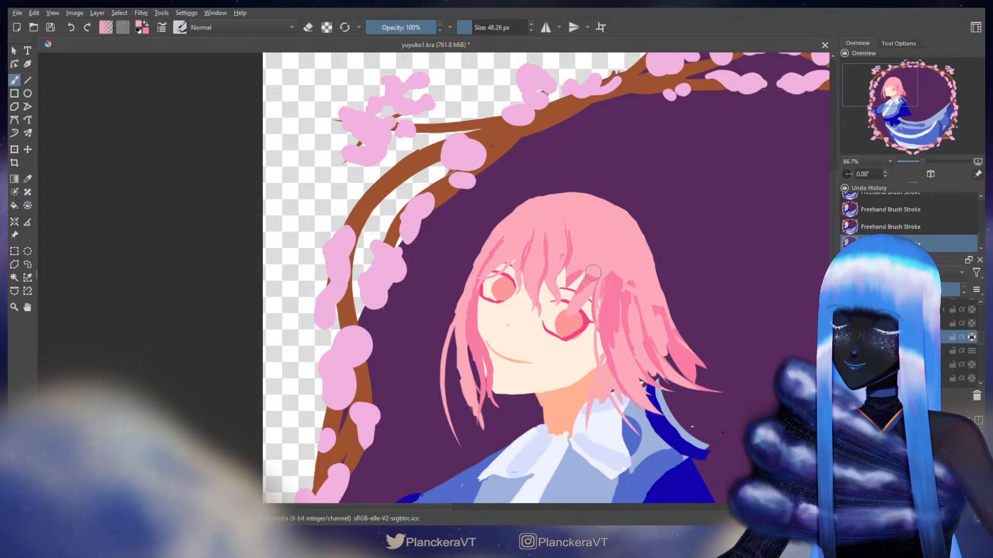
pyautogui.click(971, 338)
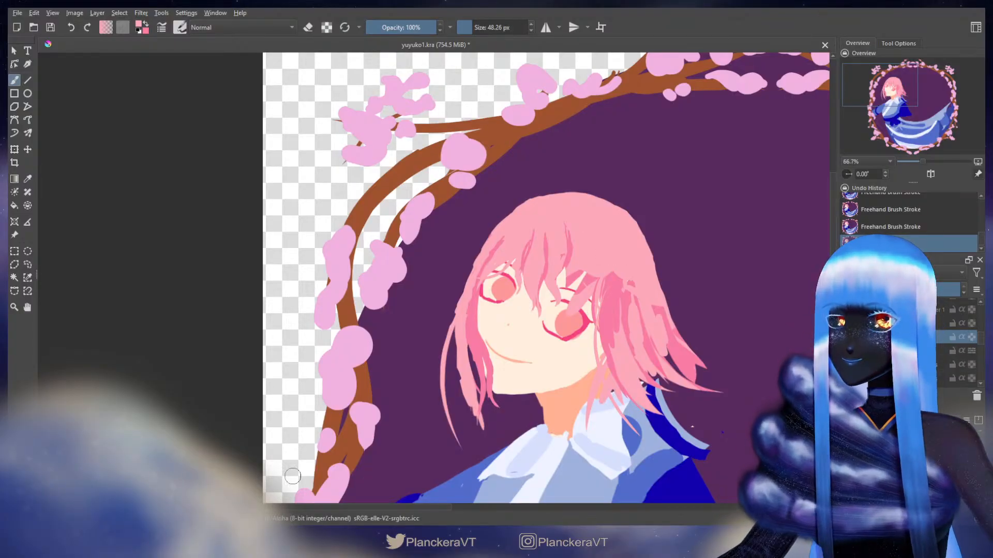
# Repaint the light pink fringe above the near eye with the 80.85 px brush and clear hair off the eye with the 48.13 px eraser
pyautogui.press(']')
pyautogui.press(']')
pyautogui.press(']')
pyautogui.click(568, 274)
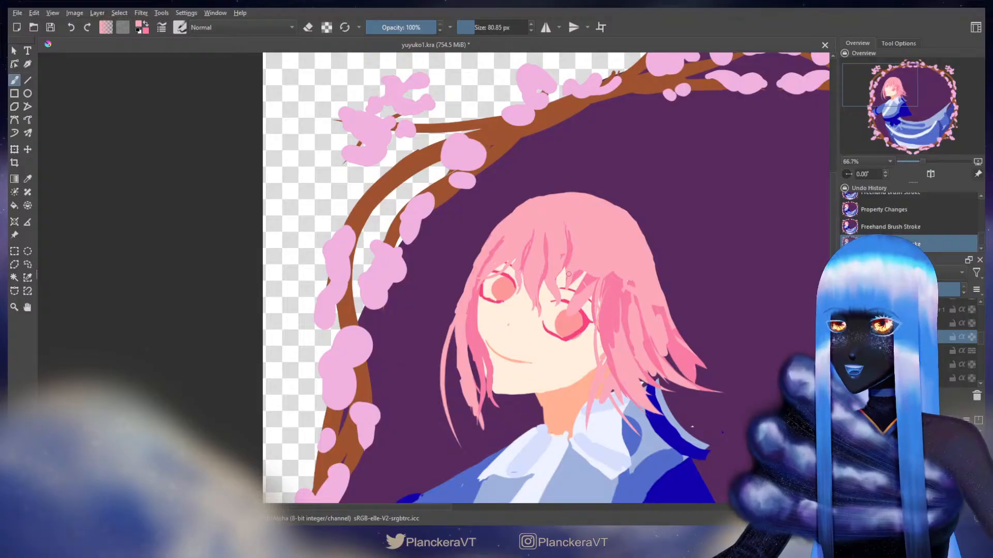
pyautogui.click(568, 274)
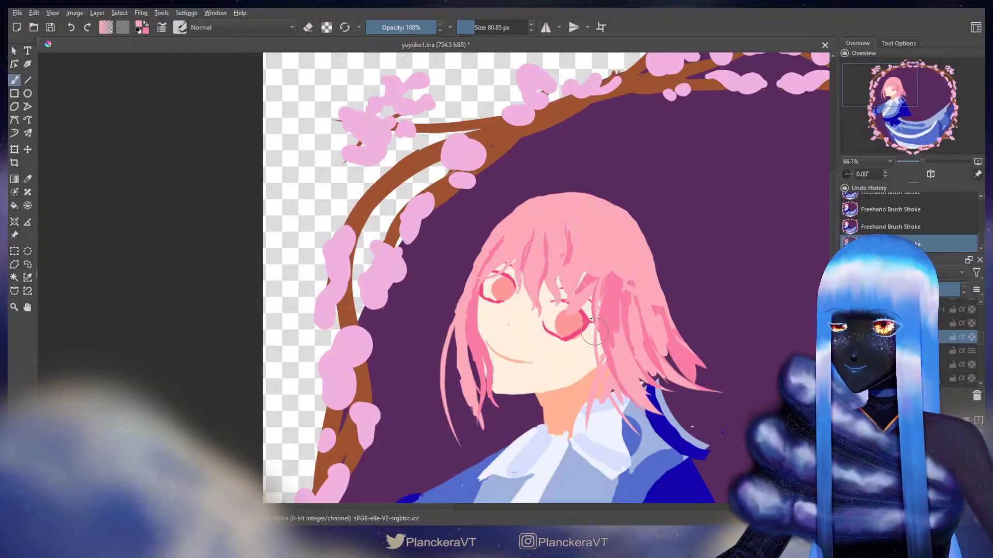
pyautogui.press('e')
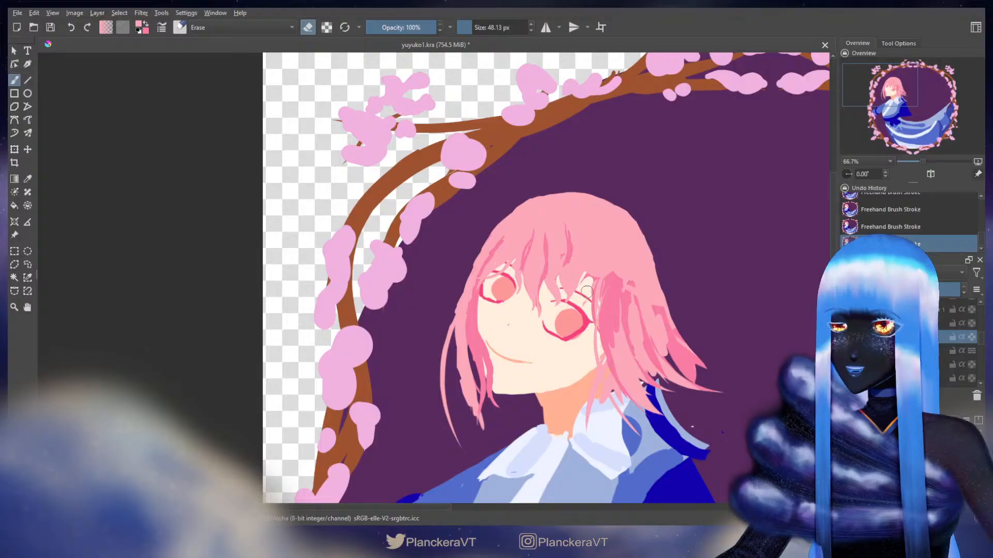
pyautogui.press('e')
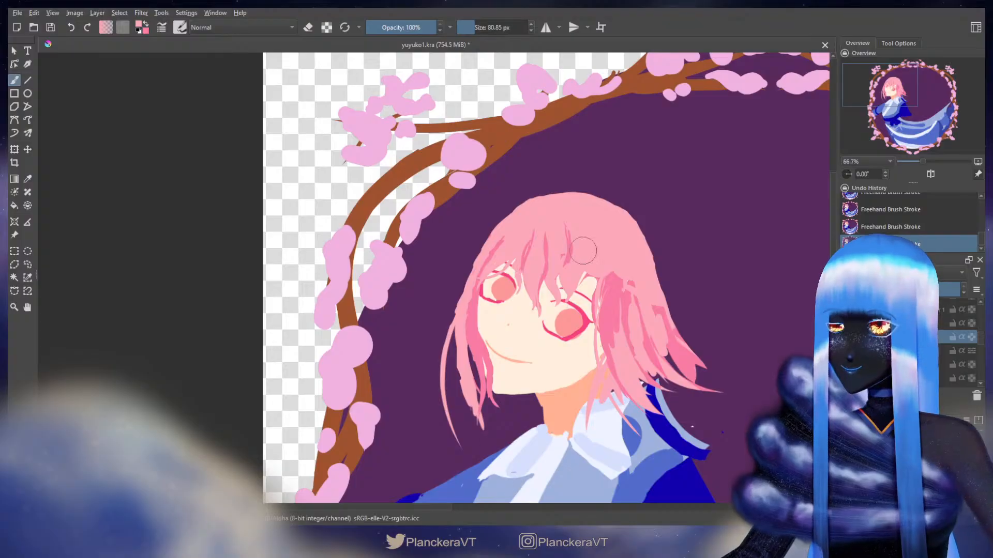
pyautogui.press('e')
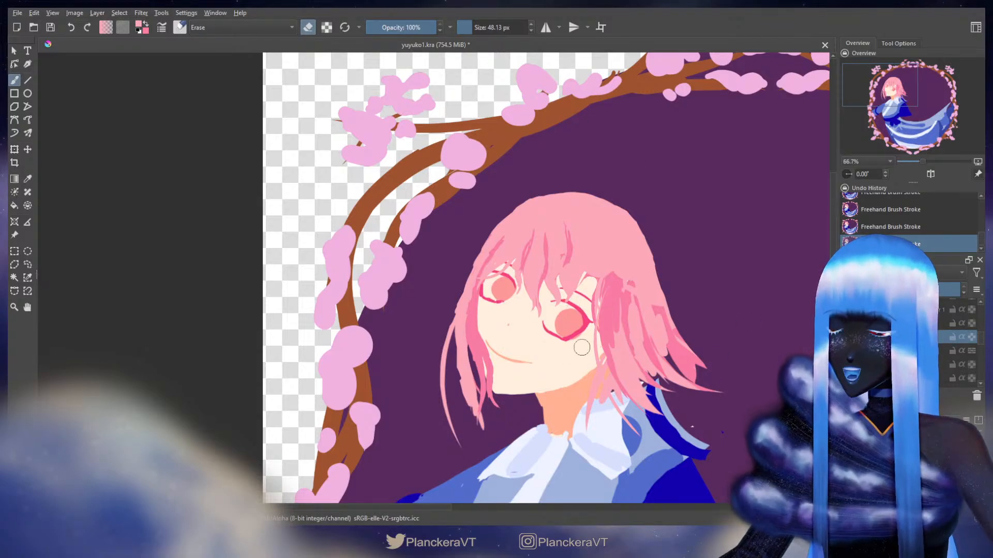
pyautogui.press('e')
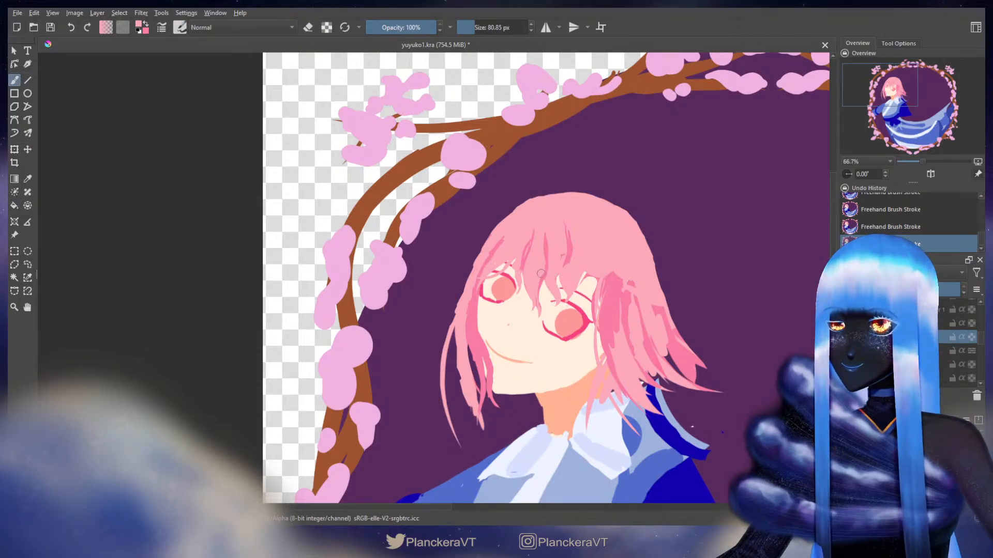
# Repaint the bang between the eyes with the 83.08 px brush and taper it with 48.13 and 37.66 px erasers, undoing one erasure
pyautogui.hotkey('ctrl', 'z')
pyautogui.moveTo(543, 266)
pyautogui.mouseDown()
pyautogui.moveTo(550, 315)
pyautogui.moveTo(548, 290)
pyautogui.moveTo(547, 314)
pyautogui.mouseUp()
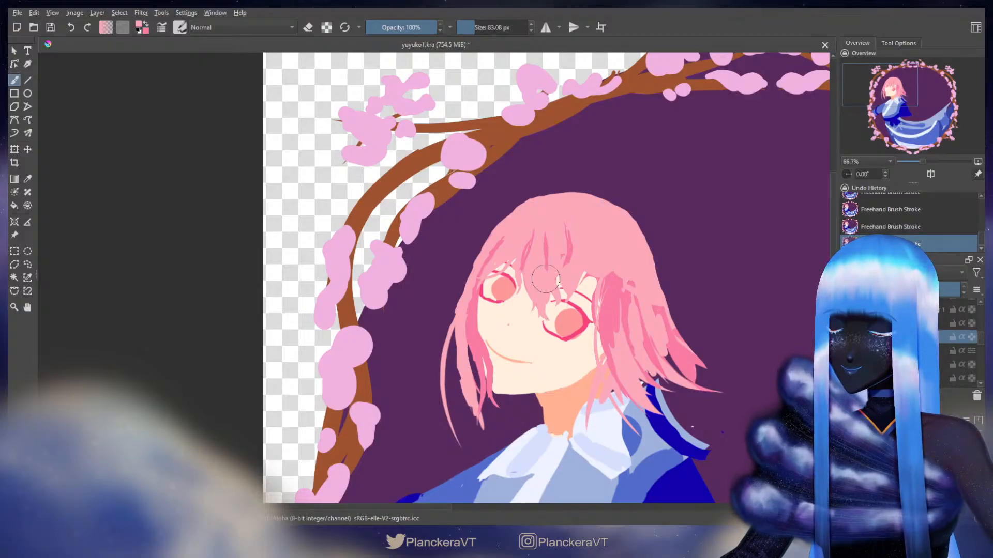
pyautogui.press('e')
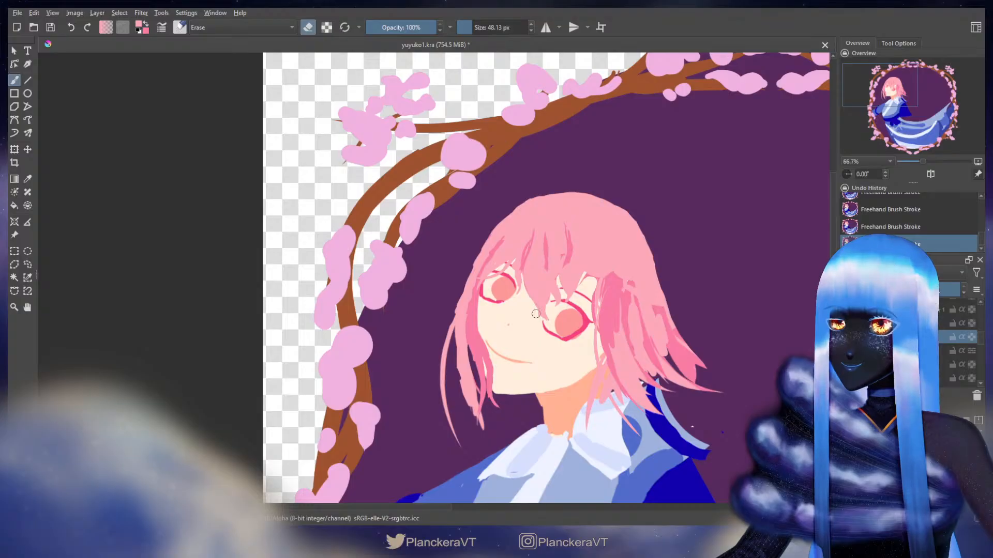
pyautogui.moveTo(536, 314); pyautogui.dragTo(545, 322)
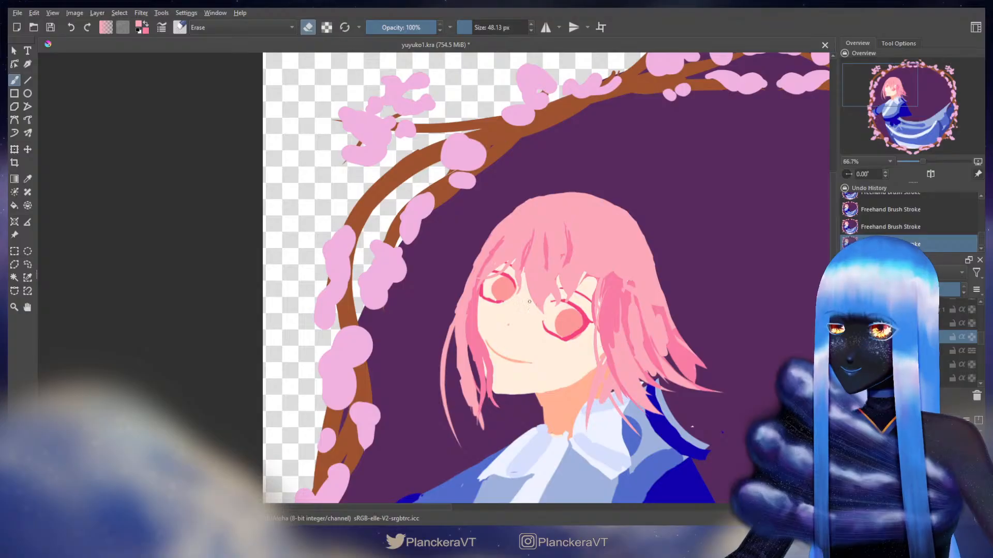
pyautogui.moveTo(539, 312); pyautogui.dragTo(534, 258)
pyautogui.hotkey('ctrl', 'z')
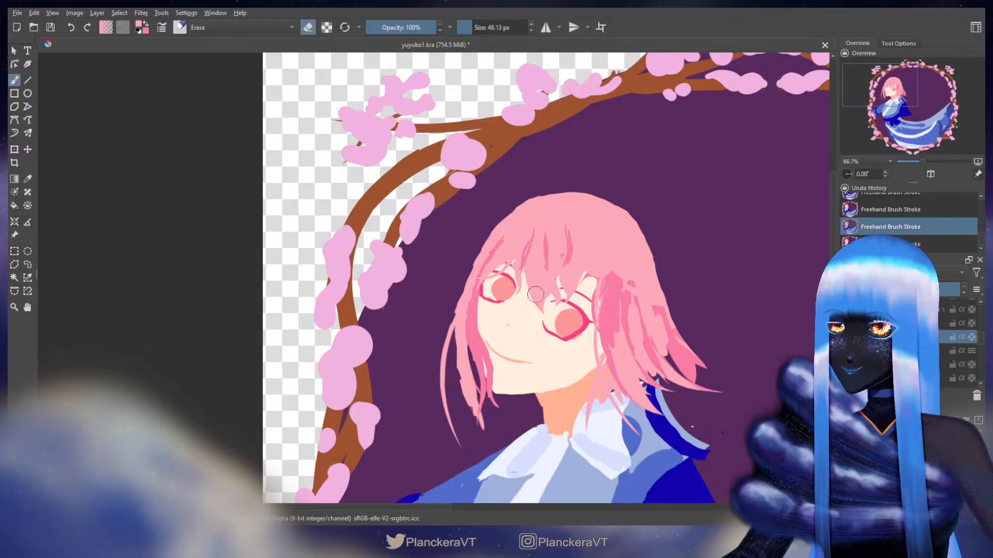
pyautogui.moveTo(541, 311); pyautogui.dragTo(527, 262)
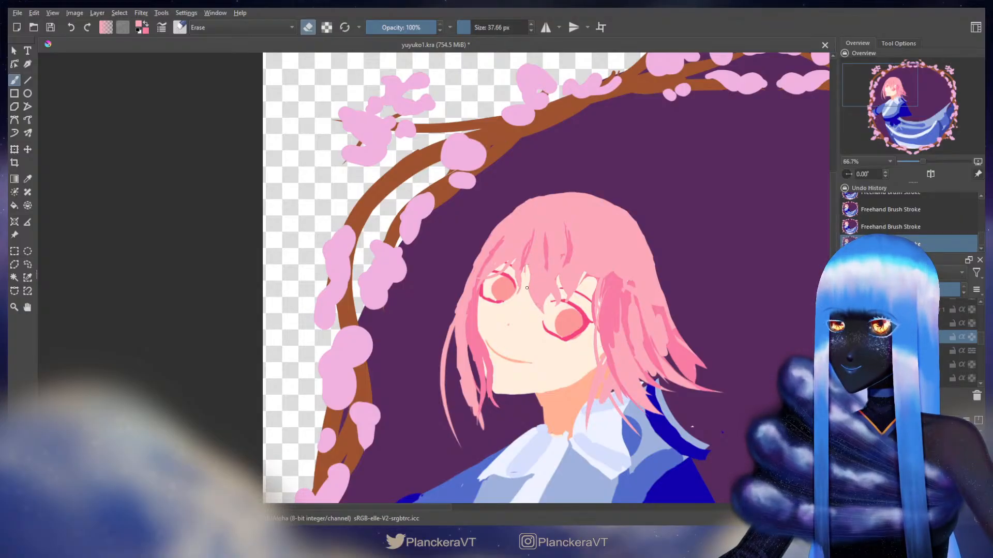
# Add thin strands to the central bangs with 69.19 and 44.37 px brushes, undoing the rejected stroke
pyautogui.press('e')
pyautogui.moveTo(530, 251); pyautogui.dragTo(535, 296)
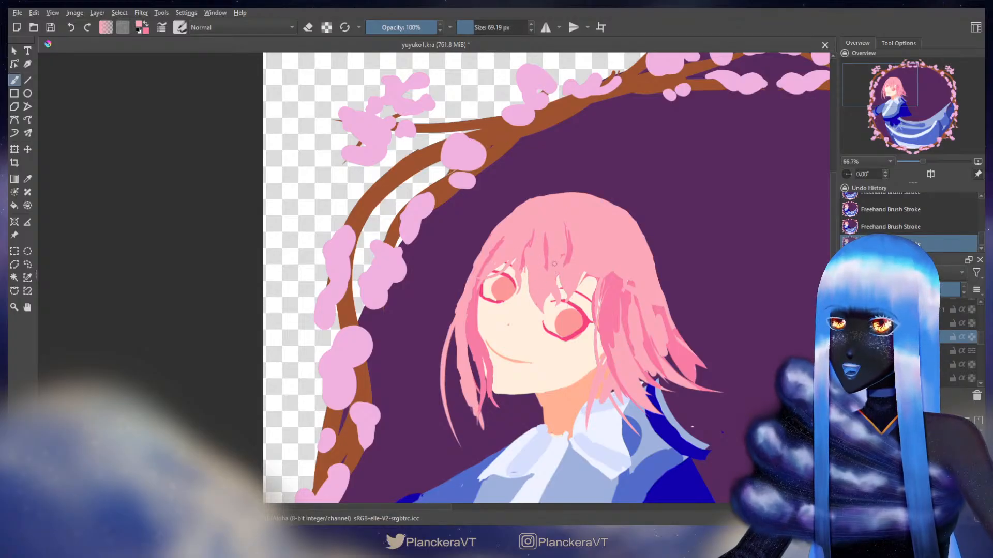
pyautogui.moveTo(551, 292)
pyautogui.mouseDown()
pyautogui.moveTo(538, 293)
pyautogui.moveTo(561, 304)
pyautogui.moveTo(558, 295)
pyautogui.moveTo(557, 306)
pyautogui.mouseUp()
pyautogui.hotkey('ctrl', 'z')
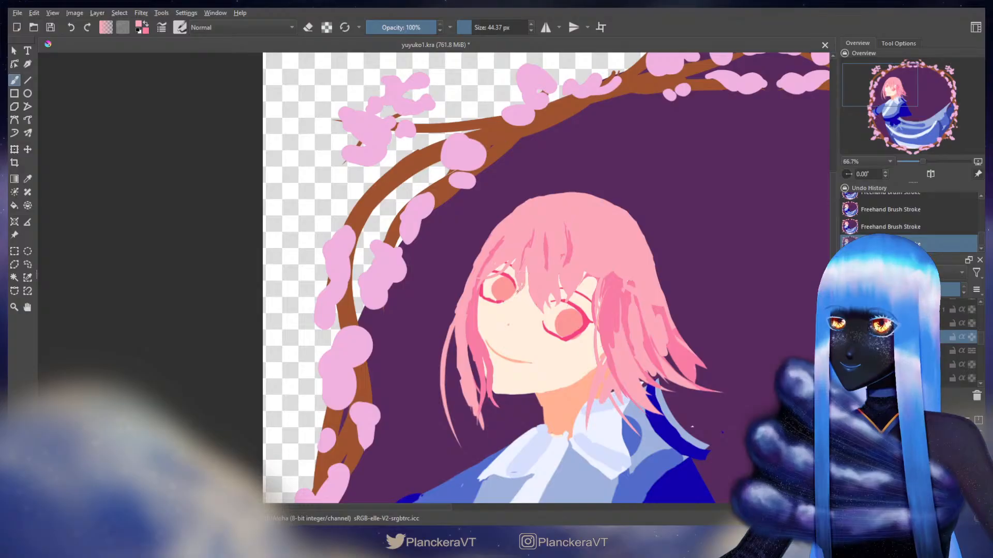
# Clean the fringe edges with the 29.88 px eraser and paint a light pink strand beside the near eye with the 44.37 px brush
pyautogui.press('e')
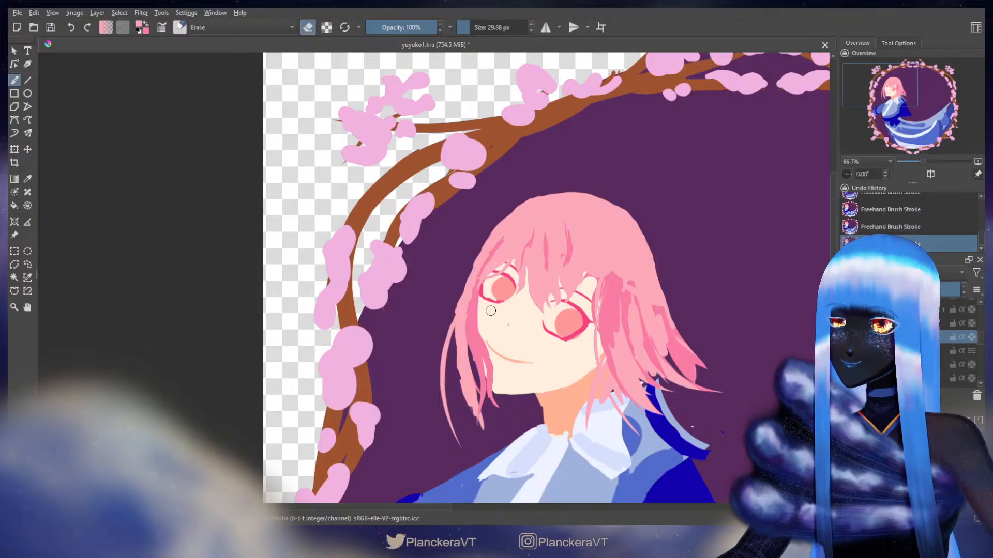
pyautogui.press('e')
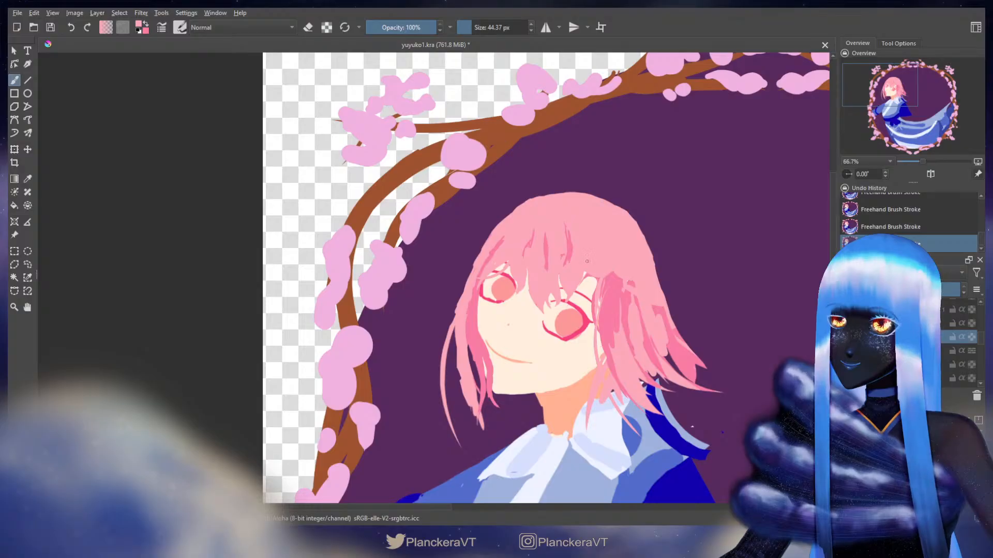
pyautogui.moveTo(590, 284); pyautogui.dragTo(592, 314)
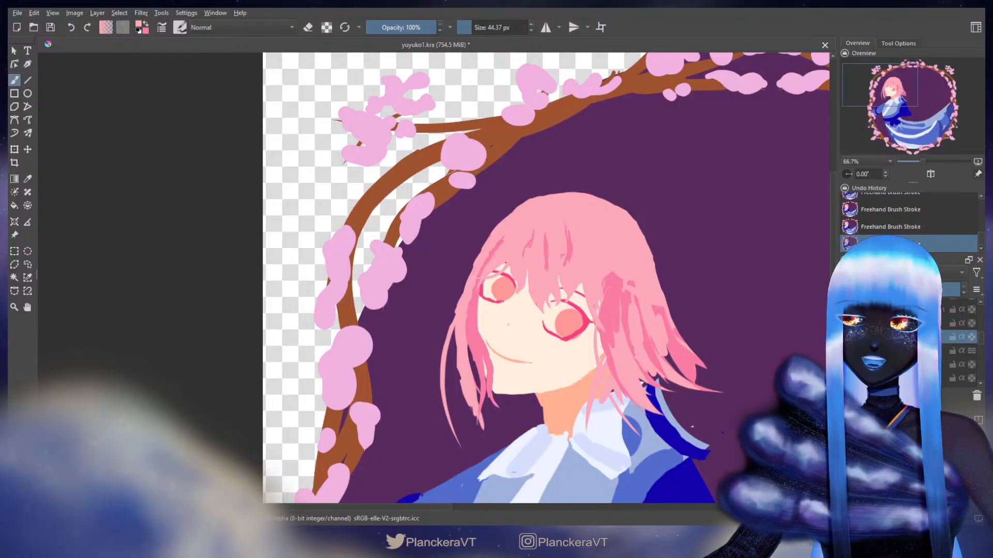
# Show the hidden blue cap layer over the repainted hair
pyautogui.moveTo(979, 336); pyautogui.dragTo(980, 330)
pyautogui.click(847, 323)
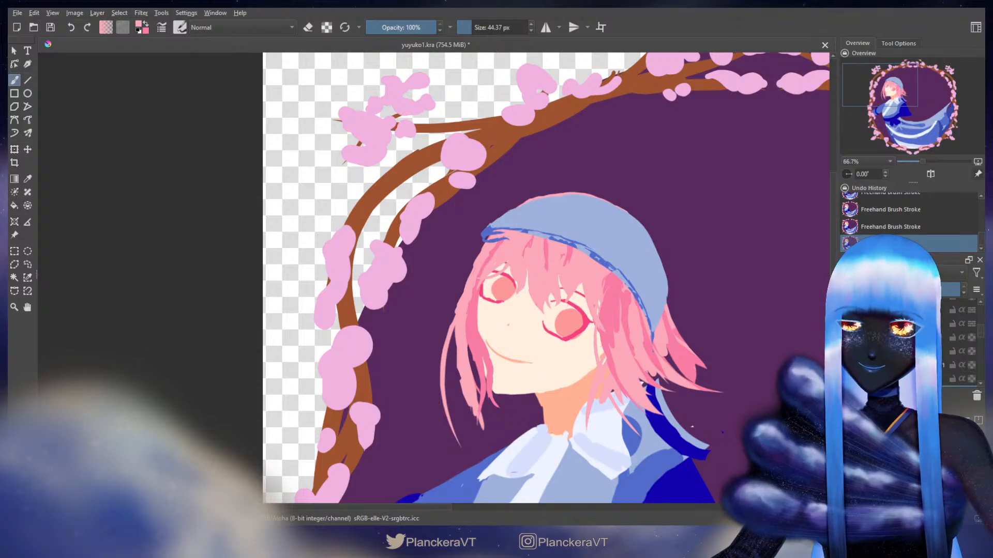
# Toggle the hair and blue cap layers off and on to check what each one contains
pyautogui.moveTo(979, 332); pyautogui.dragTo(973, 339)
pyautogui.click(847, 337)
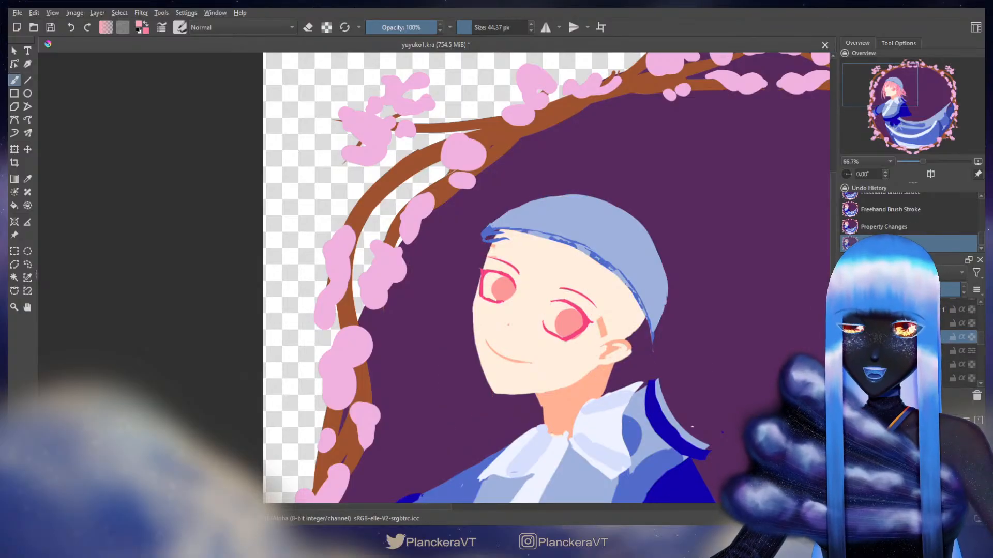
pyautogui.click(846, 337)
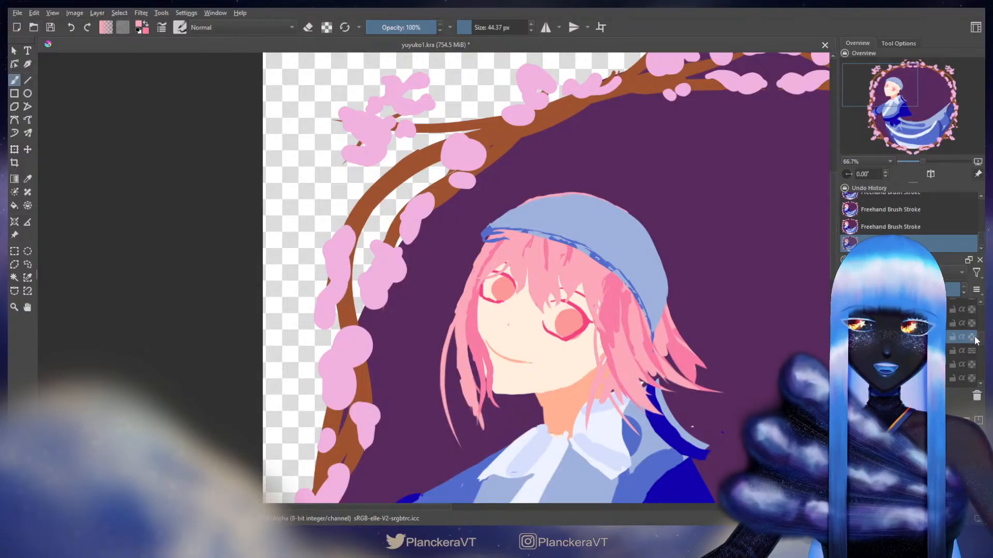
pyautogui.moveTo(981, 337); pyautogui.dragTo(981, 335)
pyautogui.click(846, 351)
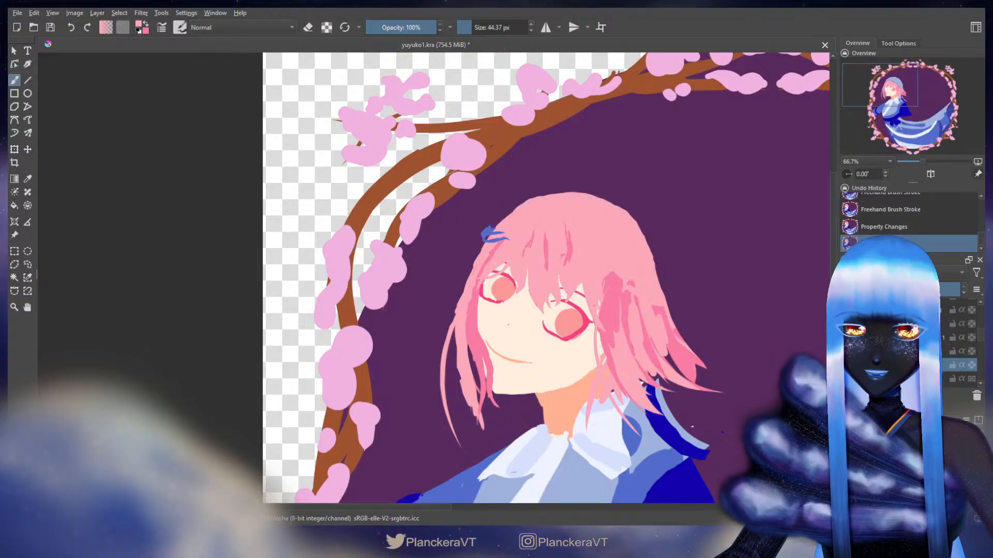
pyautogui.click(846, 352)
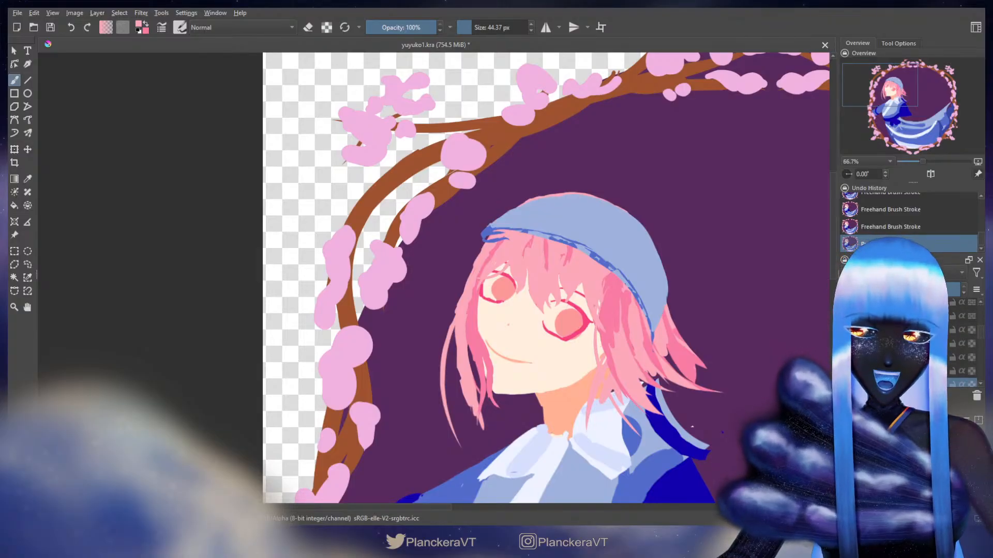
# Hide the blue cap and show the raised arm and its sleeve beside the head
pyautogui.click(846, 351)
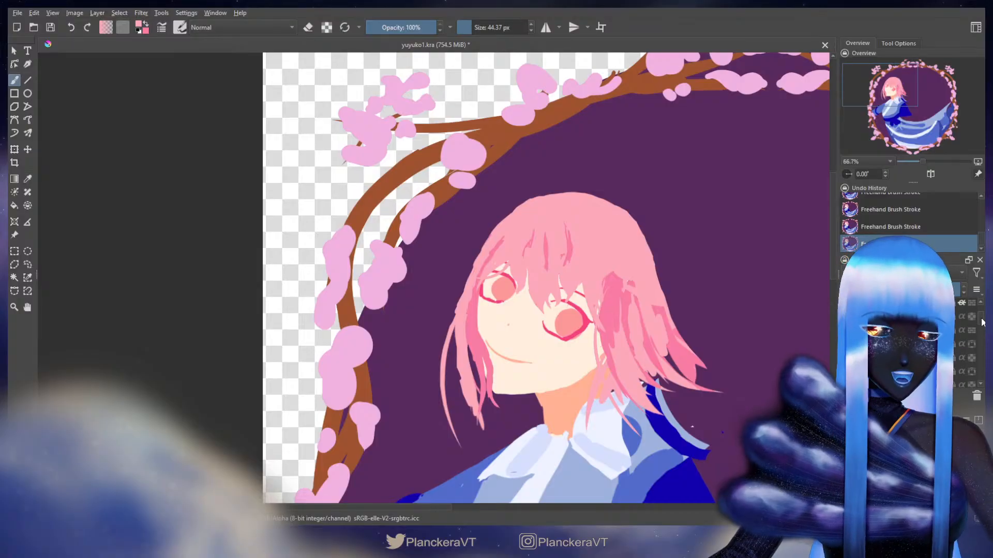
pyautogui.click(846, 371)
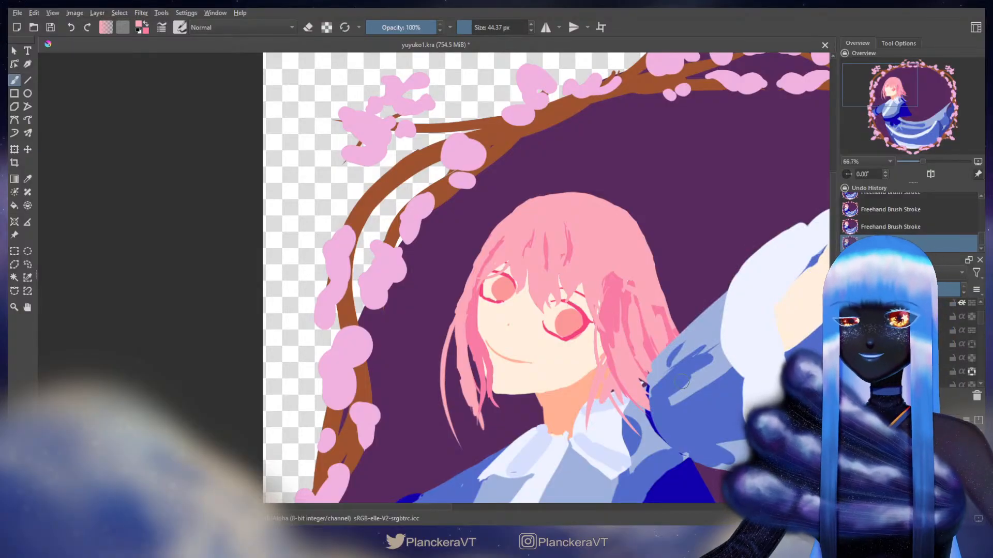
pyautogui.scroll(-2, 486, 356)
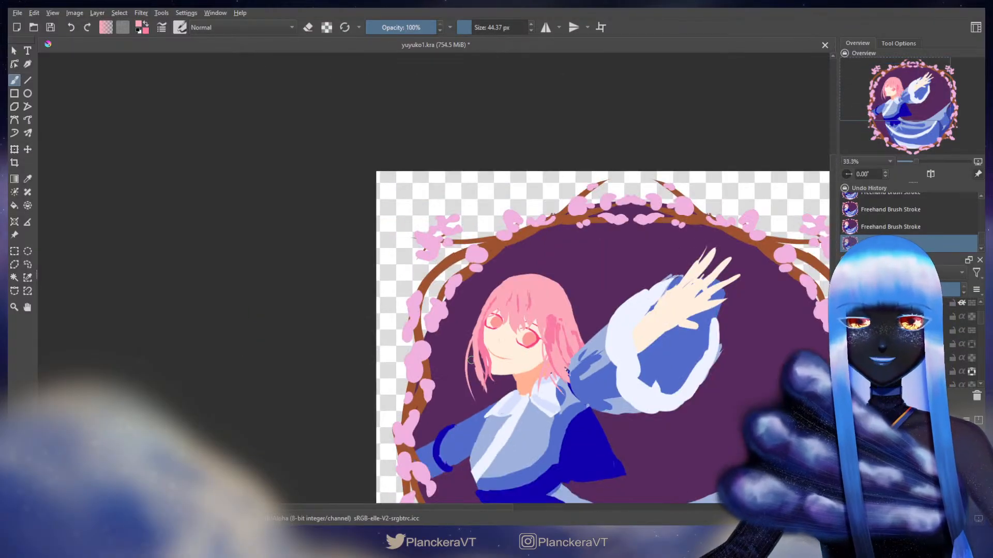
pyautogui.moveTo(622, 417); pyautogui.dragTo(649, 334)
pyautogui.scroll(1, 604, 352)
pyautogui.moveTo(615, 365); pyautogui.dragTo(656, 407)
# Narrow the neck by erasing its edge below the hair with the 67.54 px eraser
pyautogui.moveTo(982, 325); pyautogui.dragTo(981, 377)
pyautogui.press('e')
pyautogui.moveTo(619, 261); pyautogui.dragTo(625, 261)
pyautogui.moveTo(604, 293)
pyautogui.mouseDown()
pyautogui.moveTo(609, 318)
pyautogui.moveTo(613, 267)
pyautogui.moveTo(604, 335)
pyautogui.moveTo(607, 273)
pyautogui.moveTo(596, 303)
pyautogui.mouseUp()
pyautogui.moveTo(603, 287); pyautogui.dragTo(597, 306)
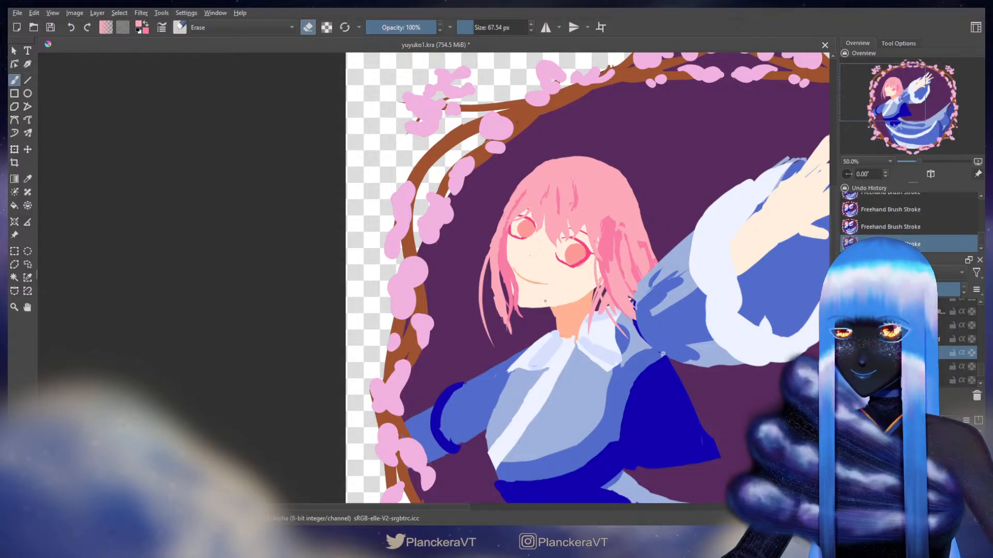
# Touch up the neck with the 68.57 px skin-shadow brush and 80.38 px eraser, comparing the changes with undo and redo
pyautogui.press('e')
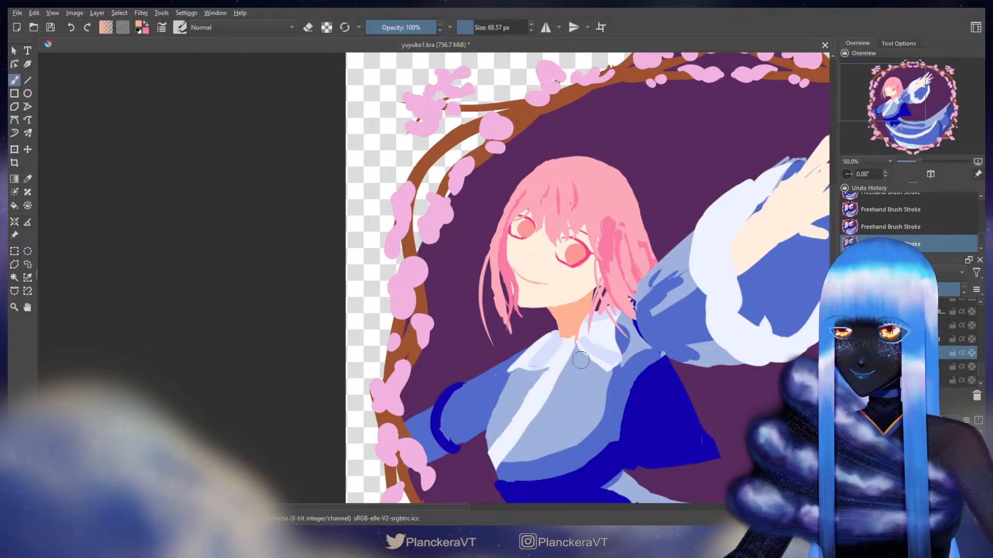
pyautogui.press('e')
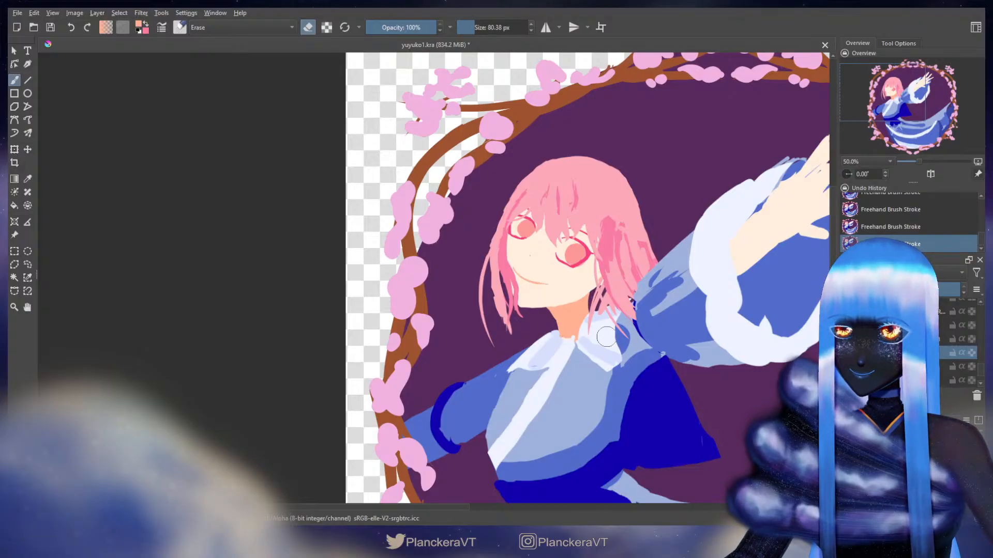
pyautogui.hotkey('ctrl', 'z')
pyautogui.hotkey('ctrl', 'z')
pyautogui.hotkey('ctrl', 'shift', 'z')
pyautogui.hotkey('ctrl', 'shift', 'z')
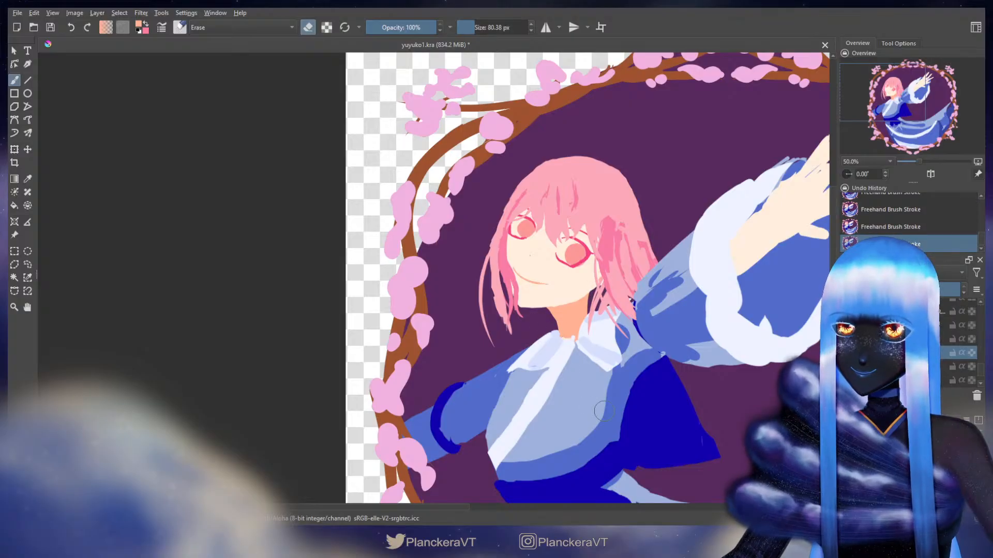
pyautogui.press('e')
# Move the whole head group slightly down towards the collar
pyautogui.moveTo(980, 363); pyautogui.dragTo(979, 332)
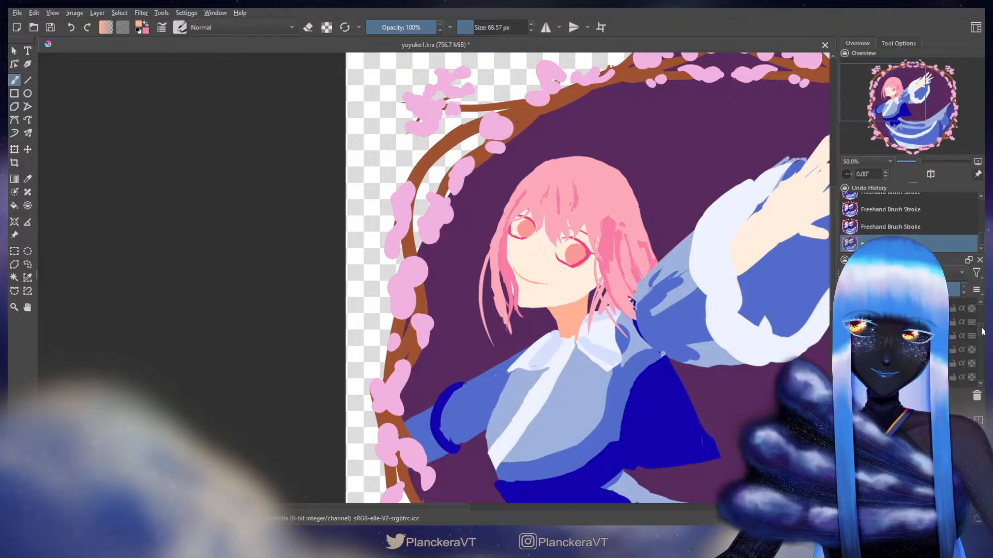
pyautogui.click(957, 326)
pyautogui.press('t')
pyautogui.moveTo(600, 265); pyautogui.dragTo(600, 278)
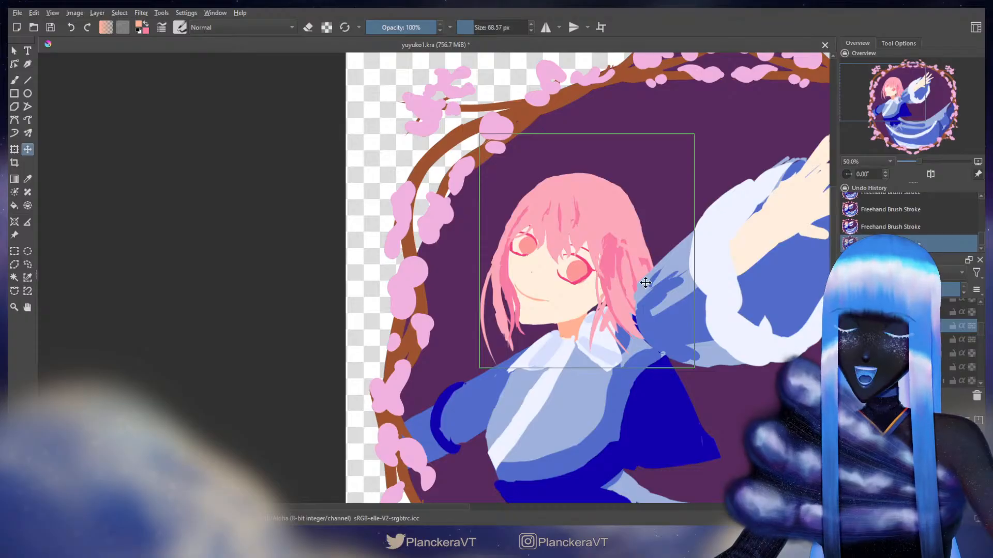
pyautogui.press('b')
# Paint the neck under the chin on its own layer with the 68.57 px skin-shadow brush
pyautogui.scroll(3, 980, 347)
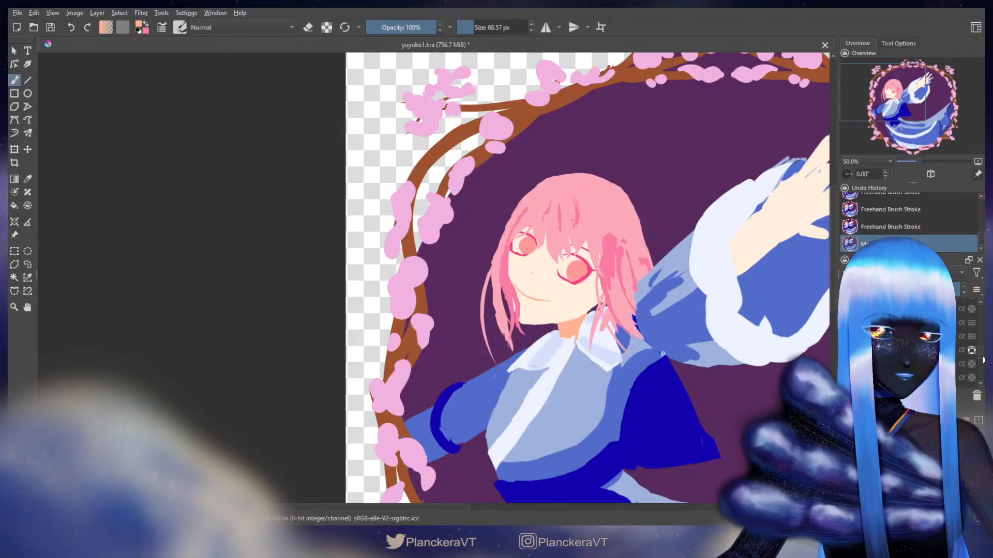
pyautogui.scroll(-1, 980, 356)
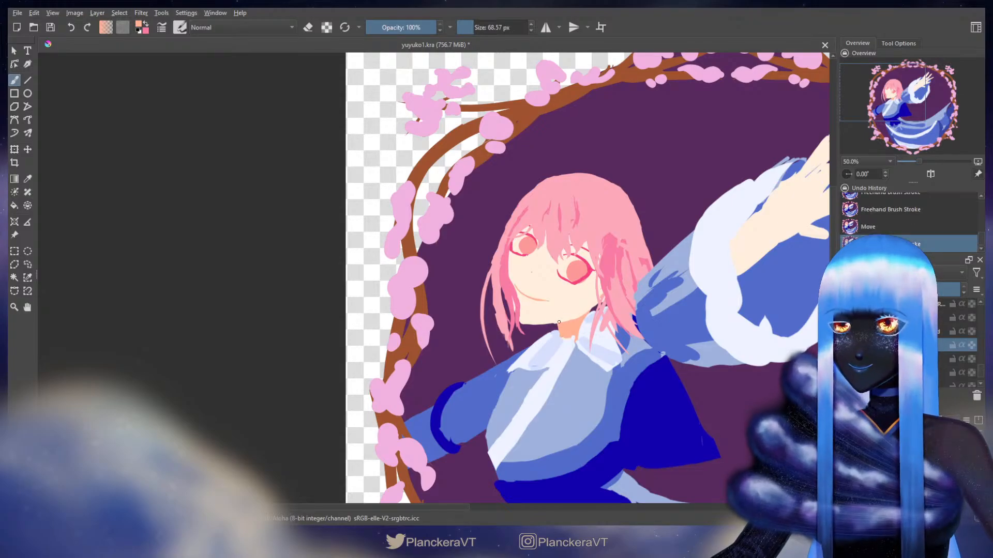
pyautogui.moveTo(558, 325); pyautogui.dragTo(579, 362)
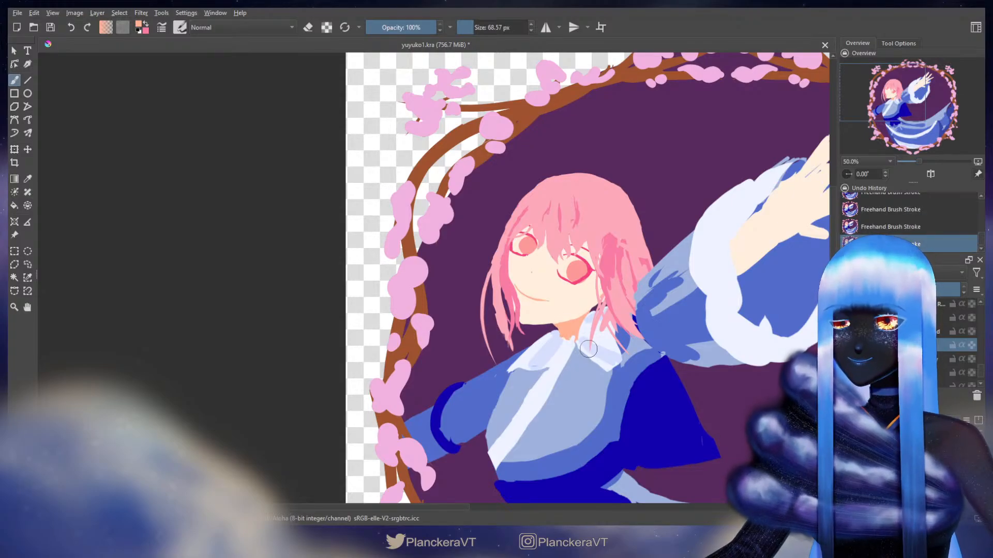
# Scale the facial features down slightly and apply a small transform to the face base layer
pyautogui.scroll(-3, 648, 247)
pyautogui.moveTo(709, 325); pyautogui.dragTo(607, 387)
pyautogui.scroll(1, 604, 358)
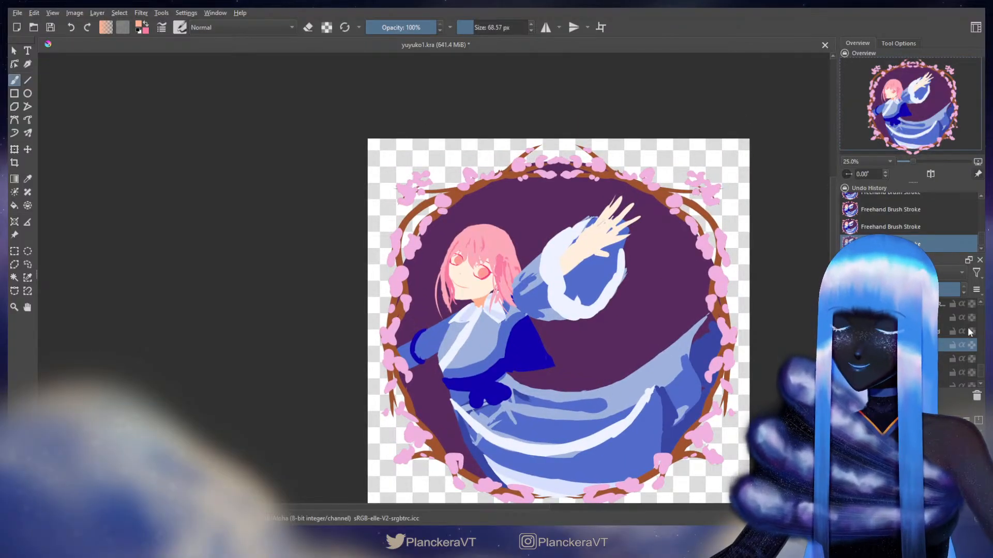
pyautogui.moveTo(981, 371); pyautogui.dragTo(982, 340)
pyautogui.click(913, 343)
pyautogui.hotkey('ctrl', 't')
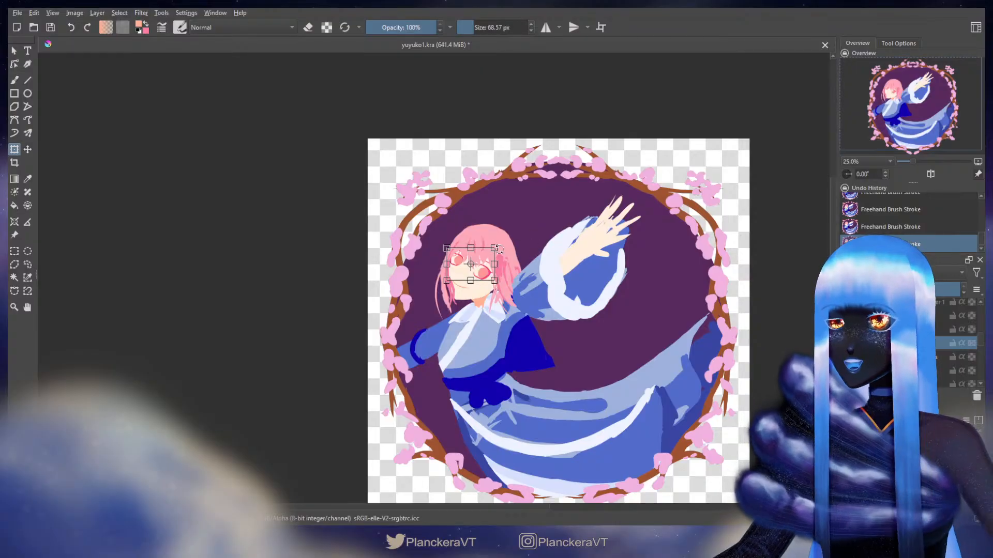
pyautogui.moveTo(494, 247); pyautogui.dragTo(491, 248)
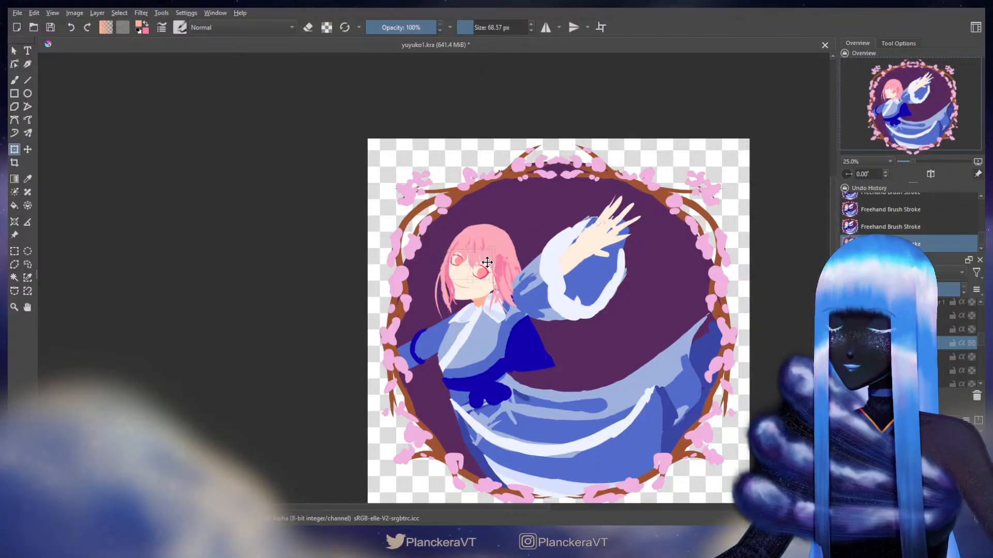
pyautogui.moveTo(494, 250); pyautogui.dragTo(516, 245)
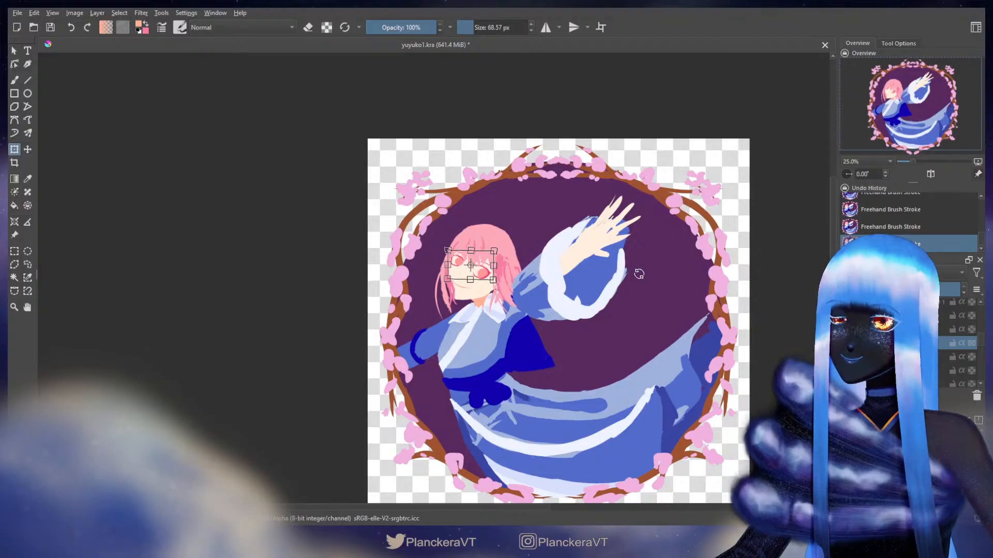
pyautogui.press('b')
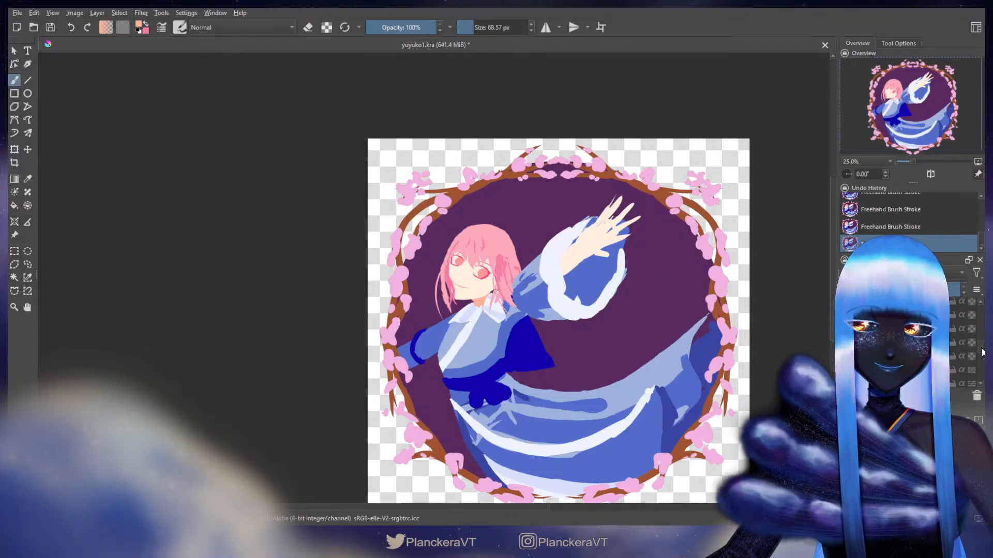
pyautogui.click(967, 352)
pyautogui.hotkey('ctrl', 't')
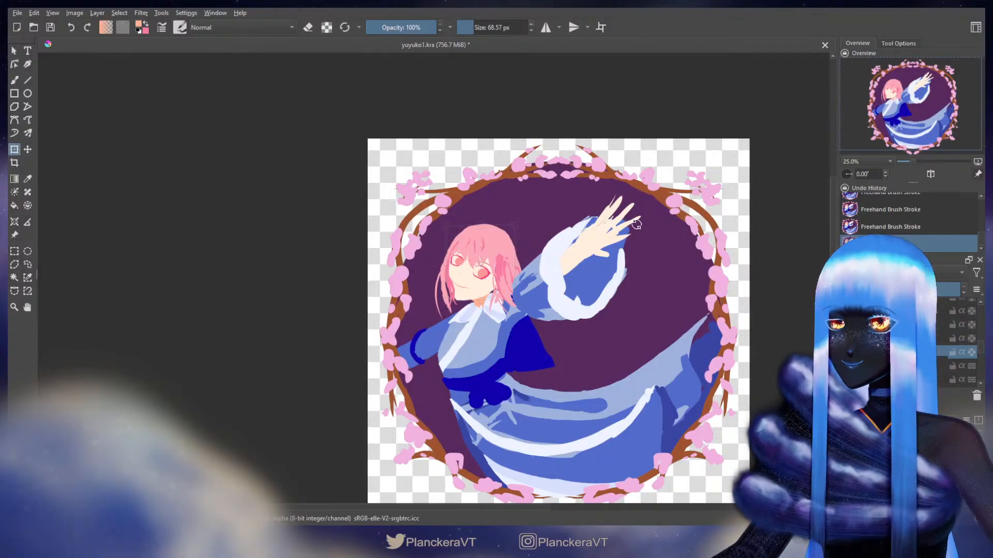
pyautogui.press('b')
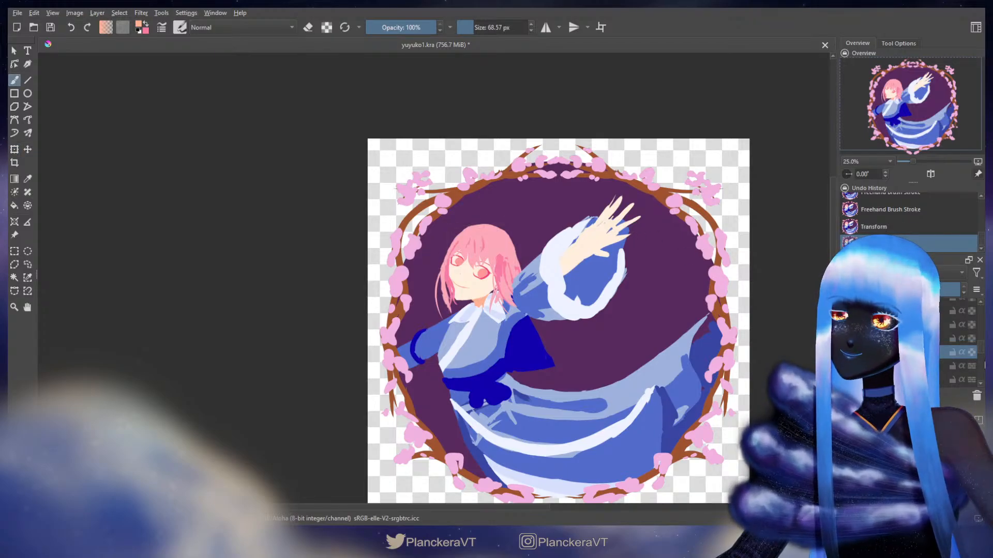
# Tilt the whole head group slightly clockwise with two small transforms
pyautogui.click(946, 341)
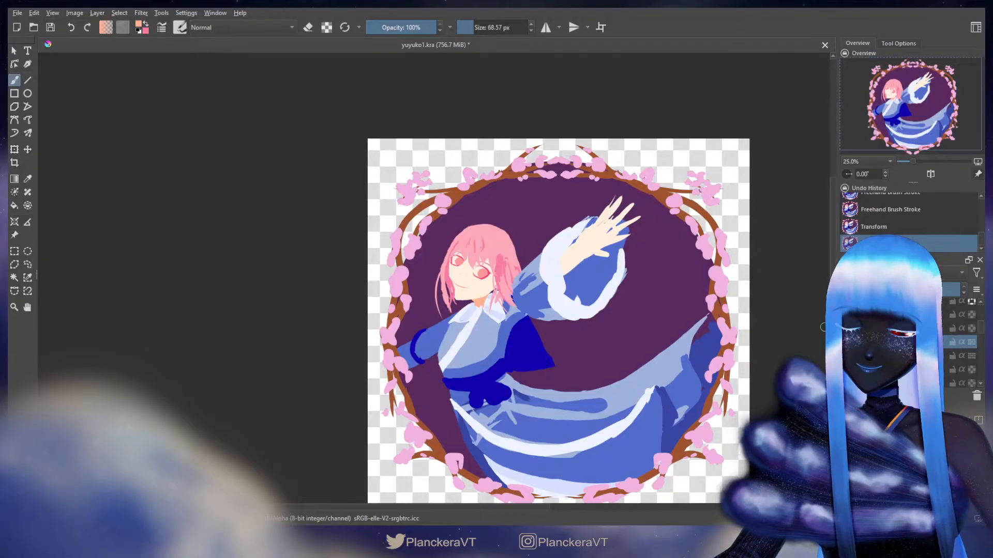
pyautogui.hotkey('ctrl', 't')
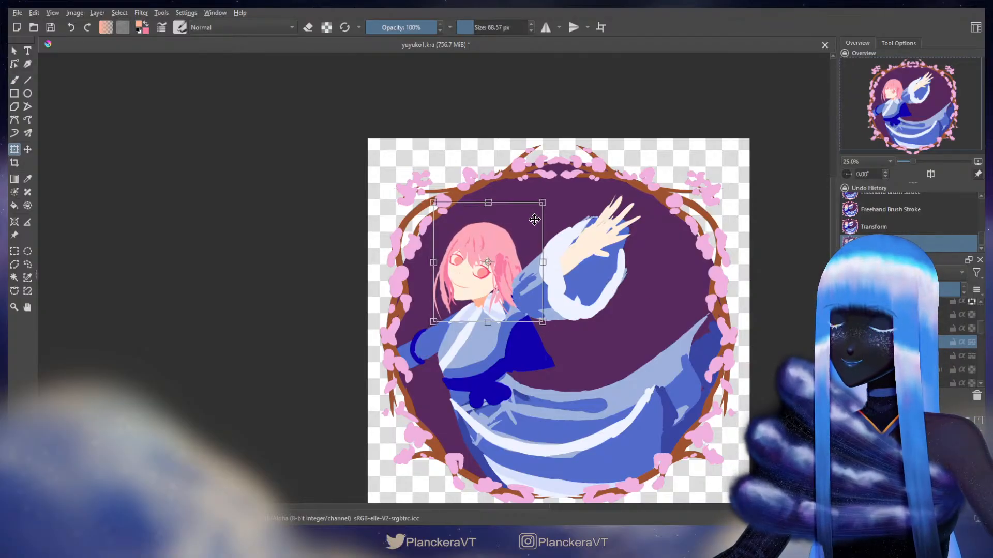
pyautogui.press('b')
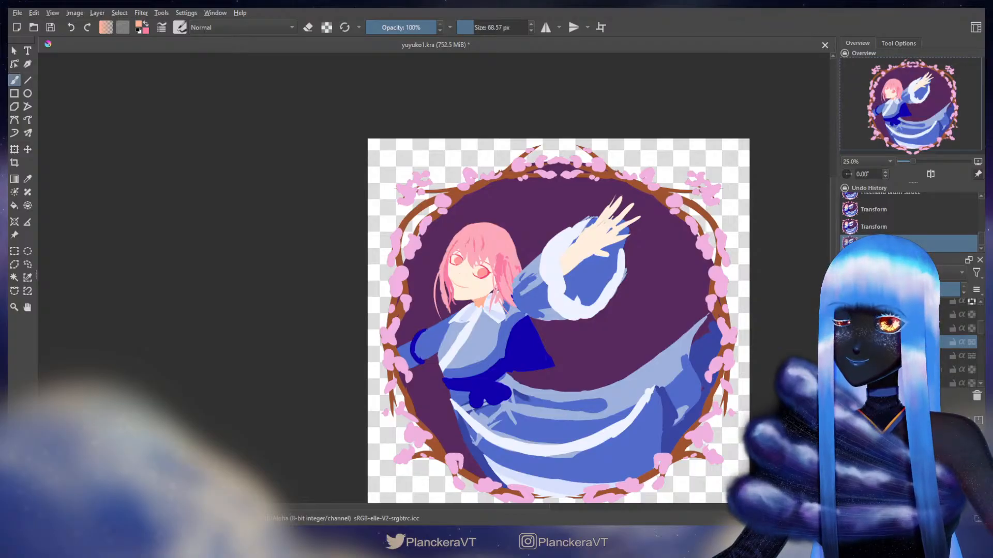
pyautogui.hotkey('ctrl', 't')
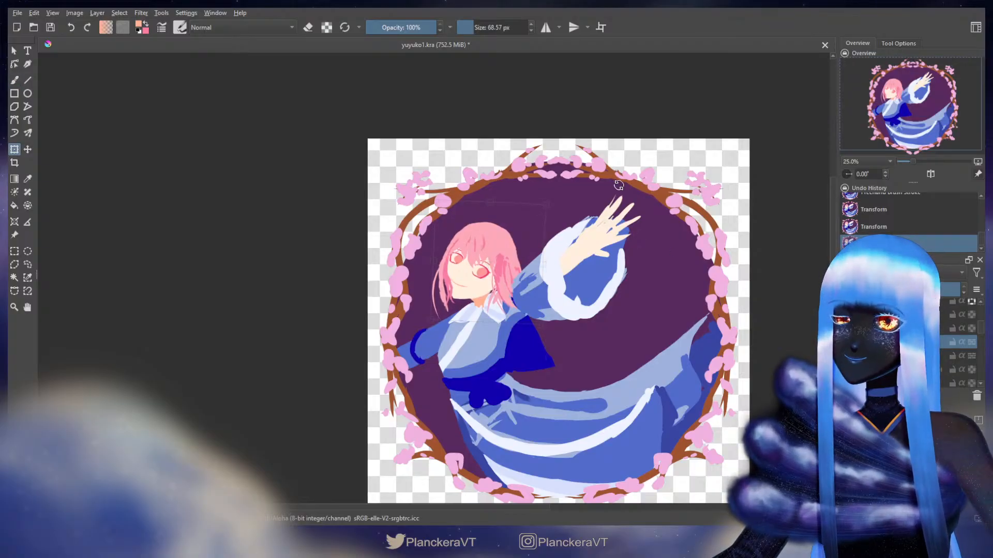
pyautogui.moveTo(619, 185)
pyautogui.mouseDown()
pyautogui.moveTo(594, 164)
pyautogui.moveTo(617, 201)
pyautogui.mouseUp()
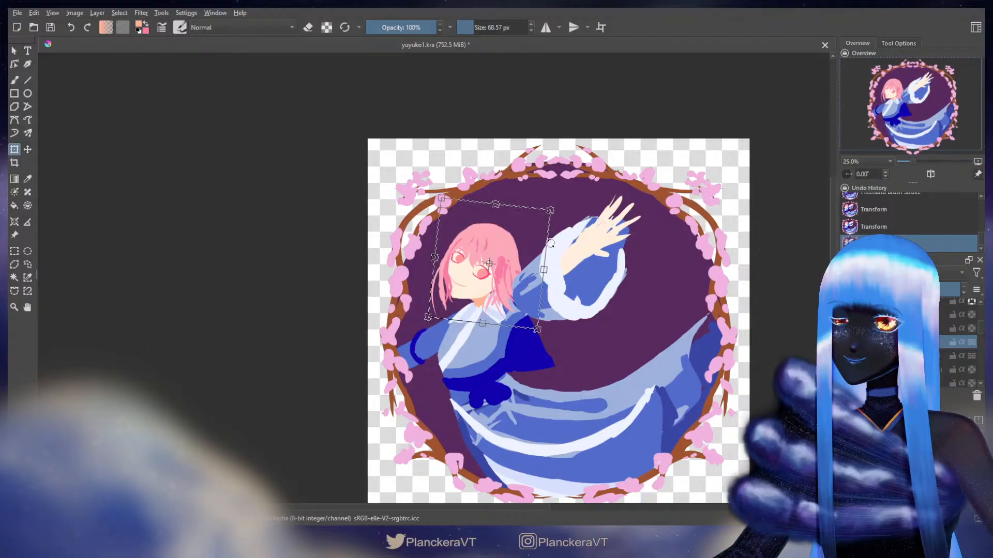
pyautogui.press('Return')
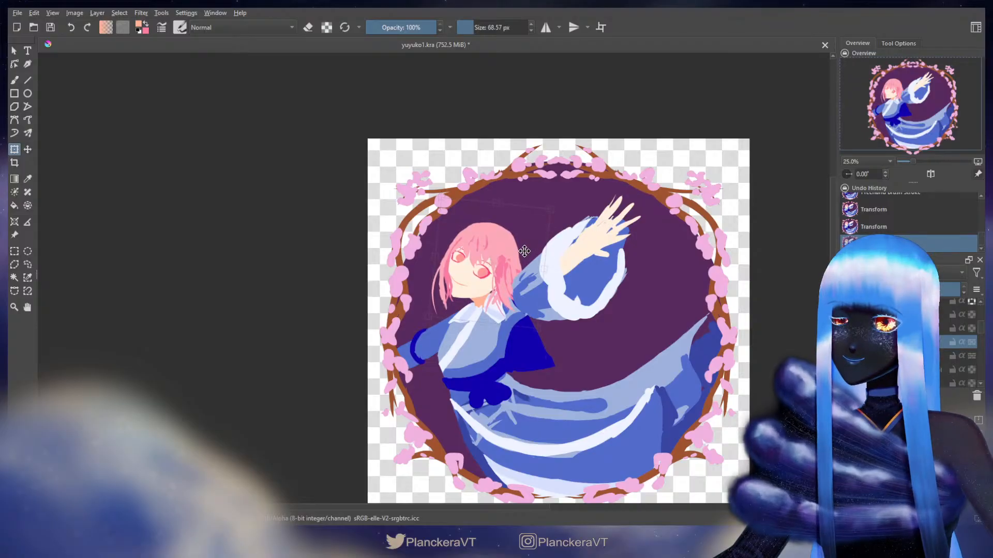
pyautogui.press('b')
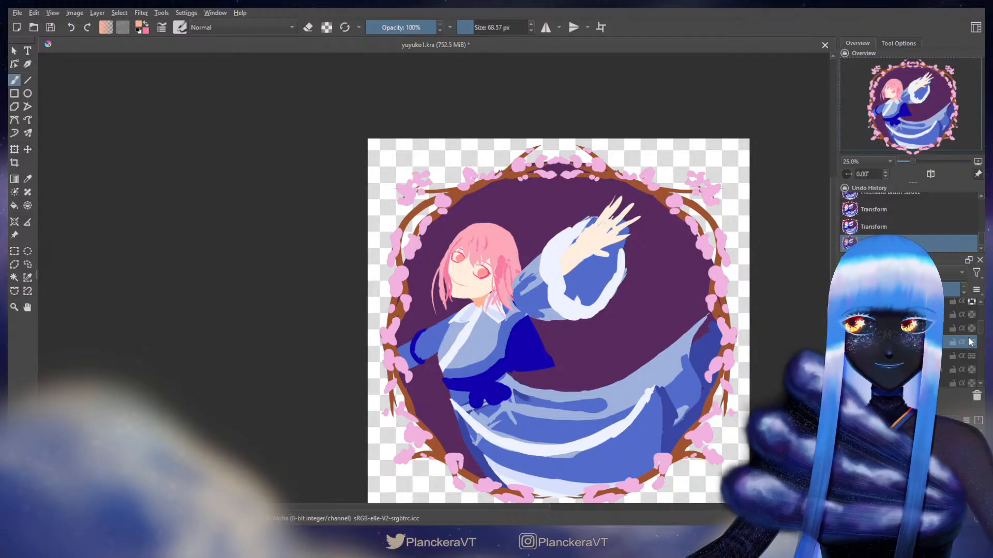
# Apply a small transform to the long pink hair layer in the head group
pyautogui.scroll(-2, 981, 321)
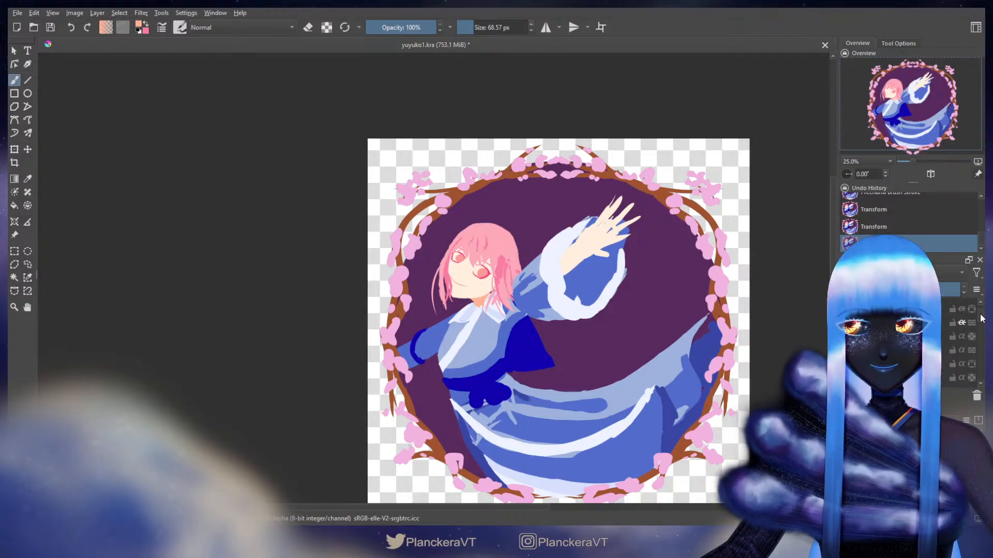
pyautogui.click(980, 330)
pyautogui.scroll(-1, 981, 331)
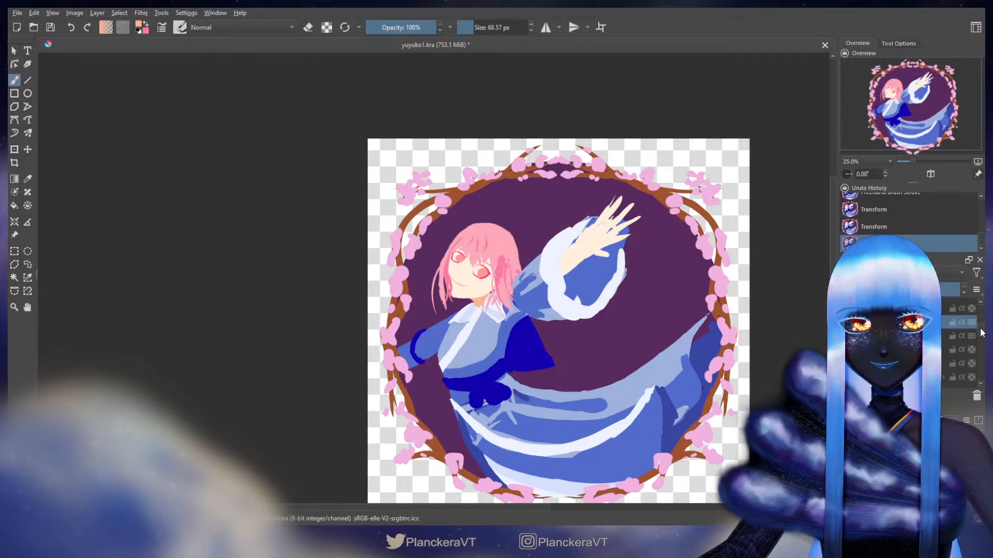
pyautogui.scroll(2, 981, 334)
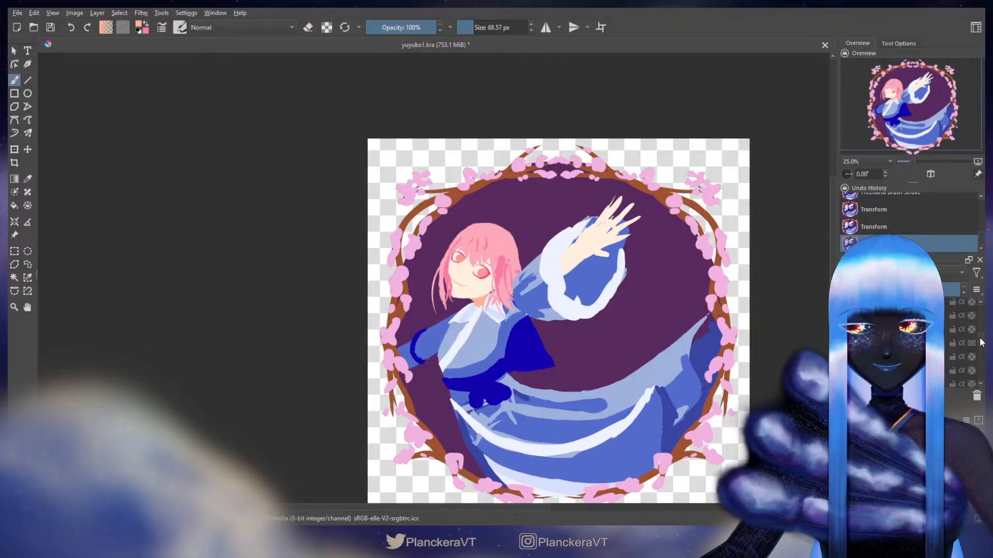
pyautogui.hotkey('ctrl', 't')
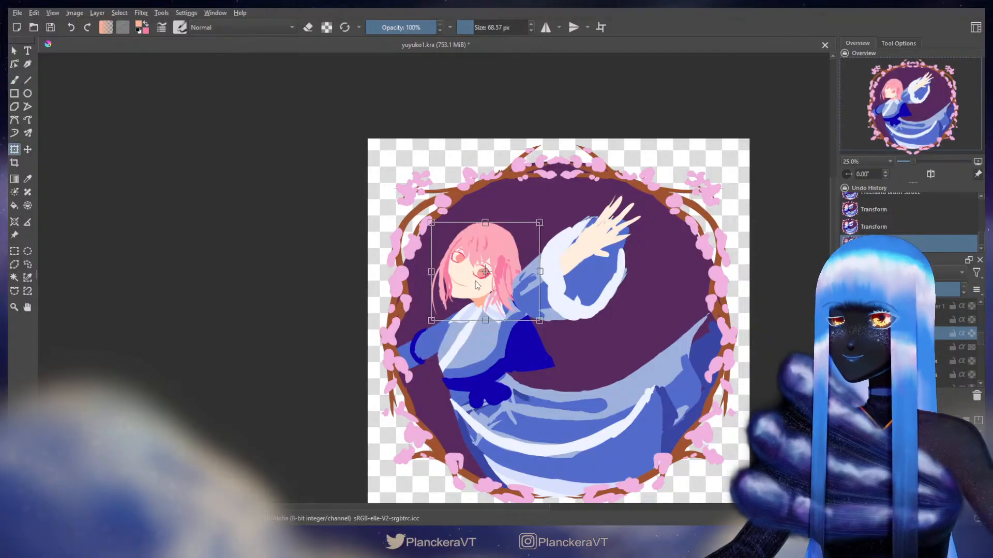
pyautogui.press('Return')
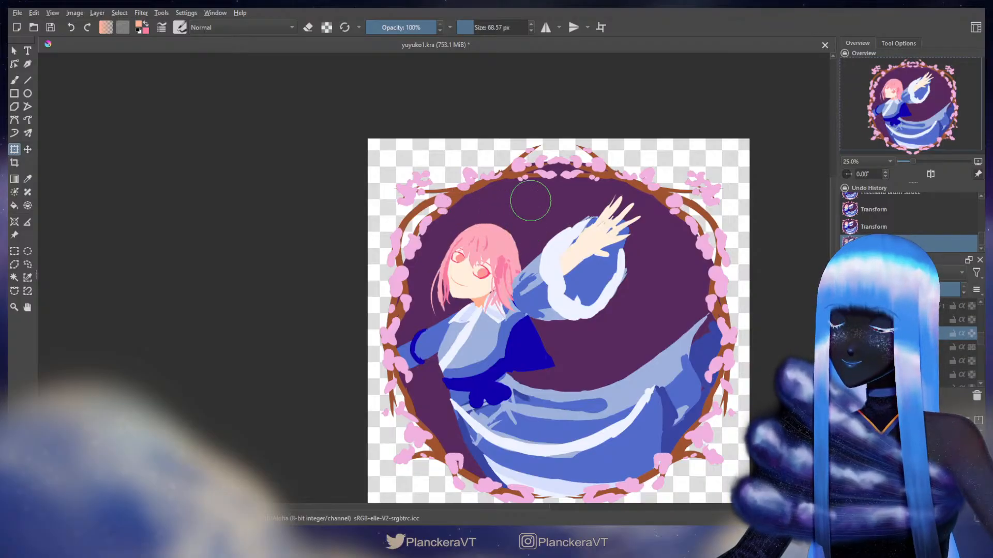
pyautogui.press('b')
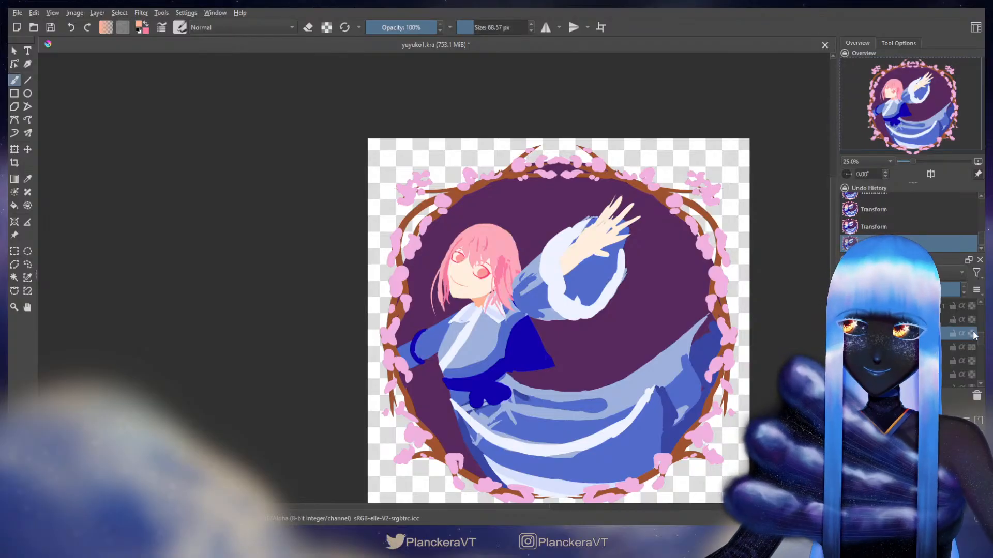
# Enlarge the whole head group slightly and nudge it into place above the collar
pyautogui.moveTo(981, 339); pyautogui.dragTo(980, 329)
pyautogui.click(944, 326)
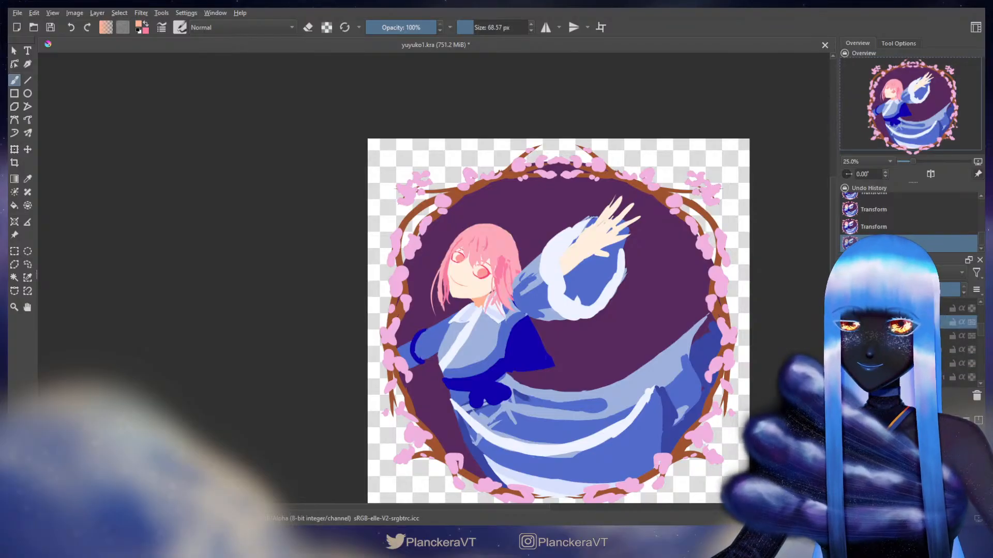
pyautogui.hotkey('ctrl', 't')
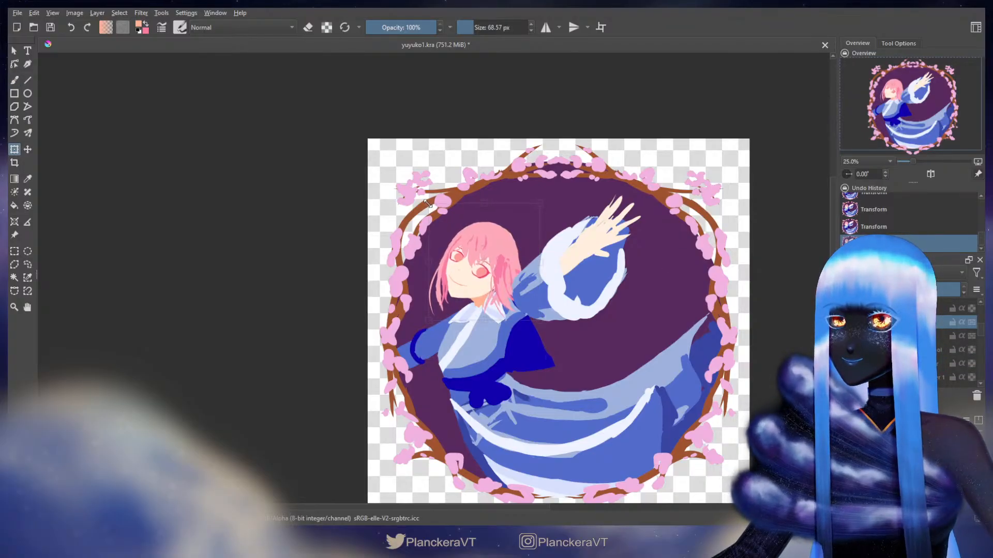
pyautogui.moveTo(490, 224); pyautogui.dragTo(489, 225)
pyautogui.press('b')
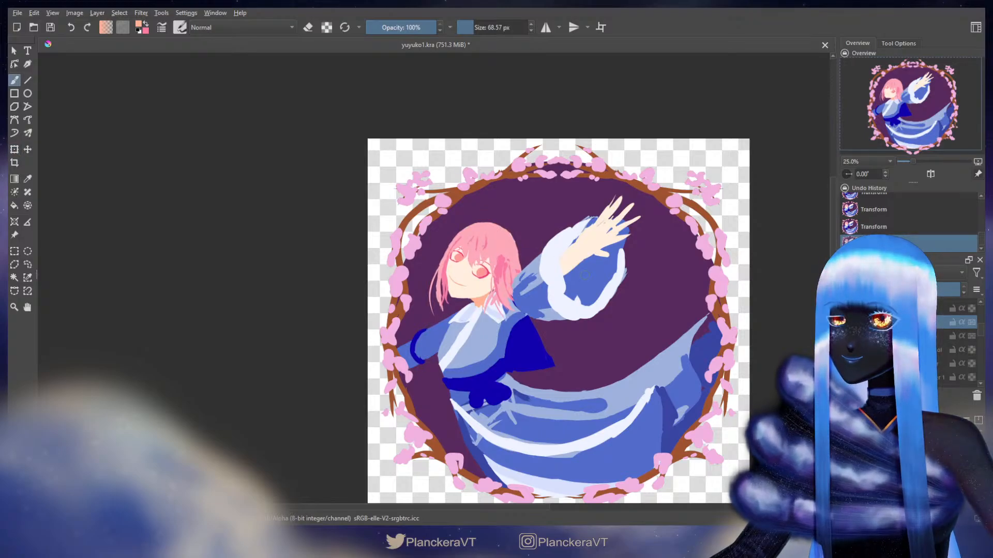
# Mirror the canvas view and nudge the whole head group slightly towards the raised arm
pyautogui.press('m')
pyautogui.moveTo(525, 295); pyautogui.dragTo(742, 277)
pyautogui.press('t')
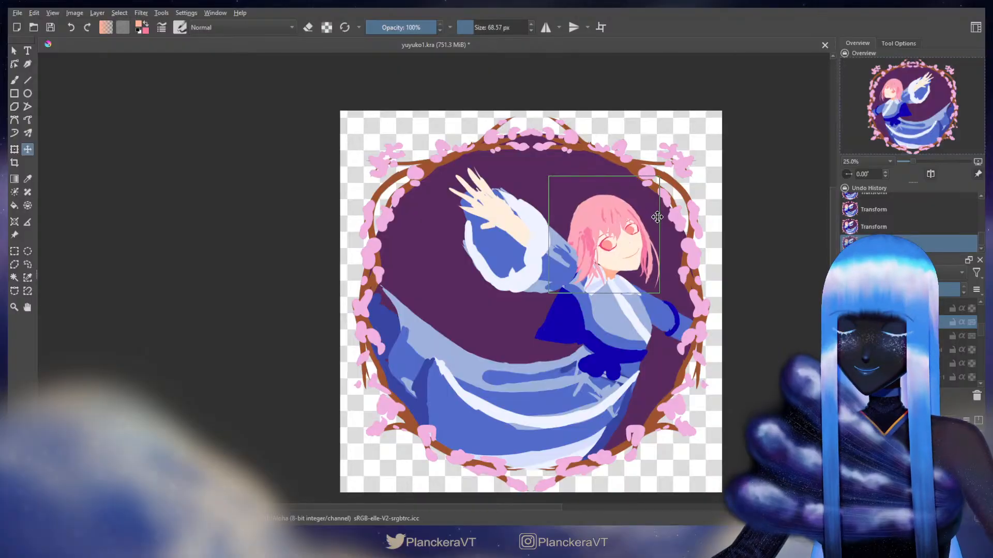
pyautogui.moveTo(657, 217); pyautogui.dragTo(656, 217)
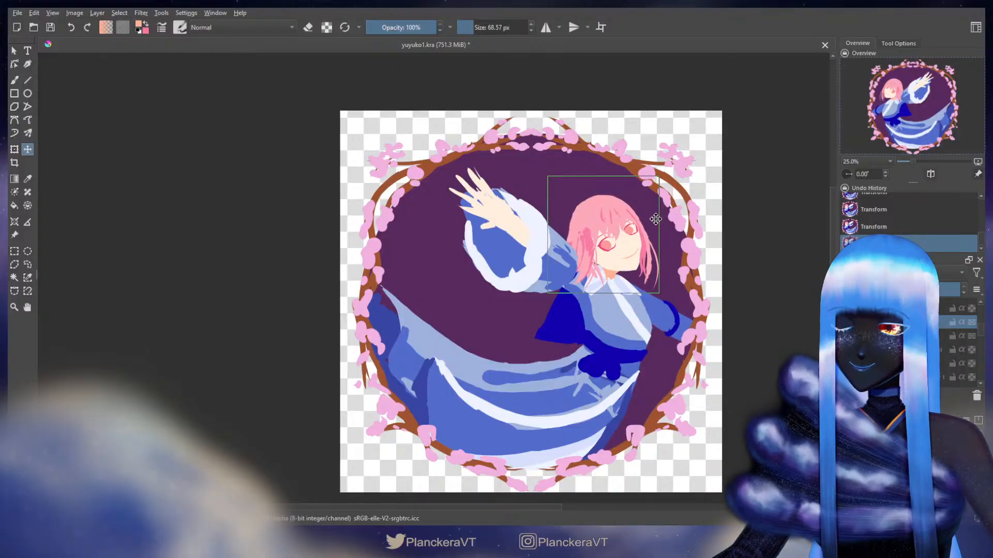
pyautogui.press('b')
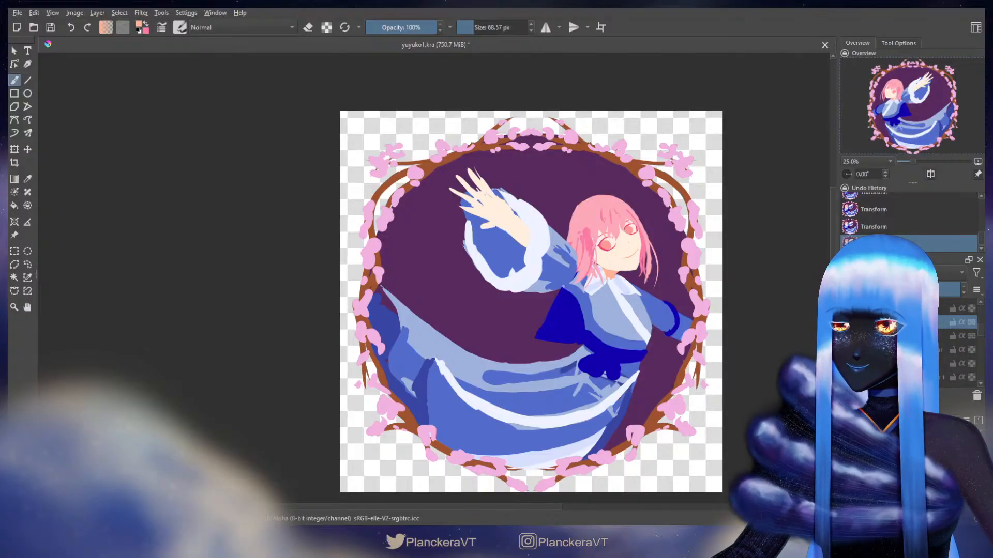
# Nudge the dark blue bow layer behind the waist slightly downwards and give it a small transform
pyautogui.moveTo(980, 330); pyautogui.dragTo(982, 373)
pyautogui.click(931, 363)
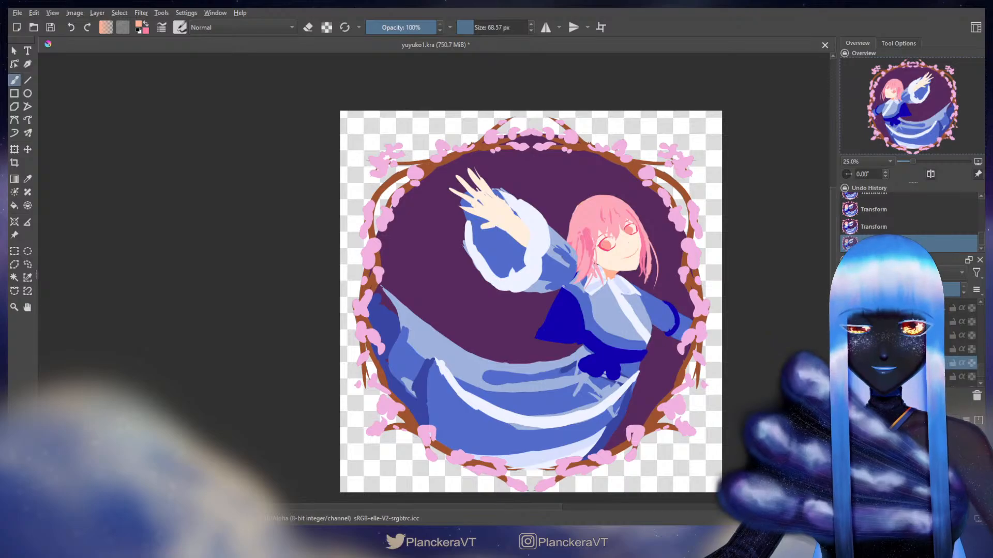
pyautogui.press('t')
pyautogui.moveTo(626, 287); pyautogui.dragTo(626, 290)
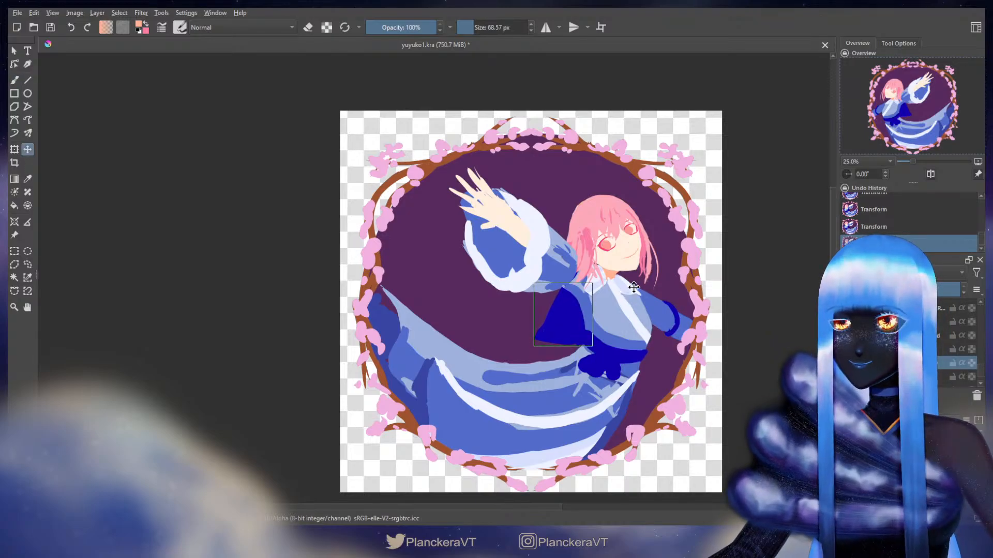
pyautogui.hotkey('ctrl', 't')
pyautogui.press('b')
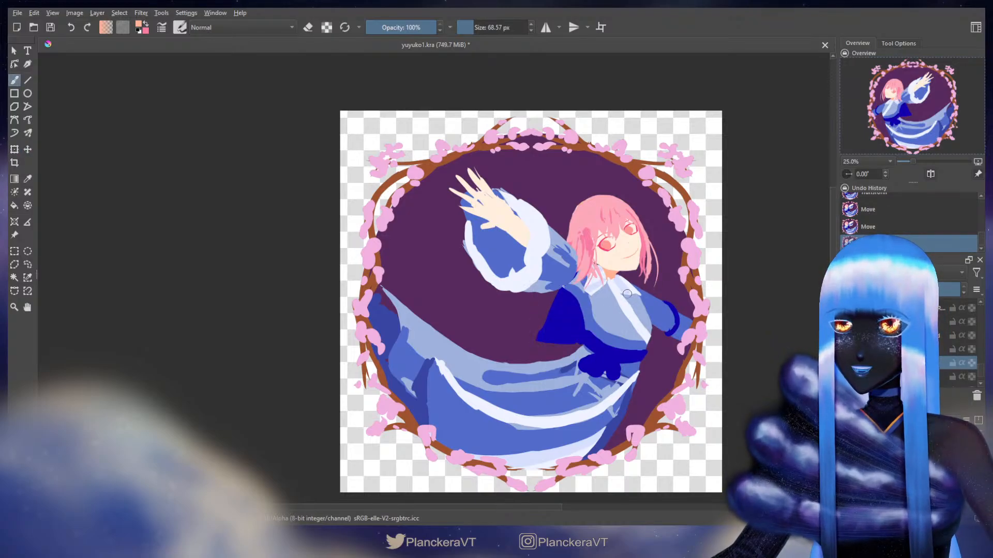
# Extend the lower tail of the back bow towards the skirt with its own dark blue, using a brush of about 160 px
pyautogui.keyDown('ctrl'); pyautogui.click(573, 316); pyautogui.keyUp('ctrl')
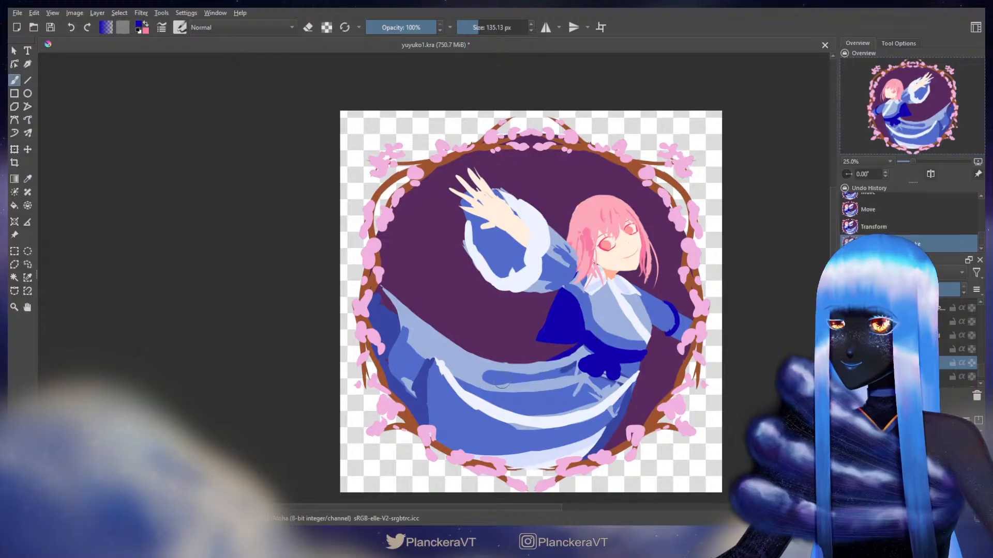
pyautogui.moveTo(576, 344)
pyautogui.mouseDown()
pyautogui.moveTo(533, 365)
pyautogui.moveTo(567, 353)
pyautogui.moveTo(548, 362)
pyautogui.moveTo(582, 337)
pyautogui.mouseUp()
pyautogui.hotkey('ctrl', 'z')
pyautogui.moveTo(574, 343)
pyautogui.mouseDown()
pyautogui.moveTo(539, 367)
pyautogui.moveTo(576, 354)
pyautogui.mouseUp()
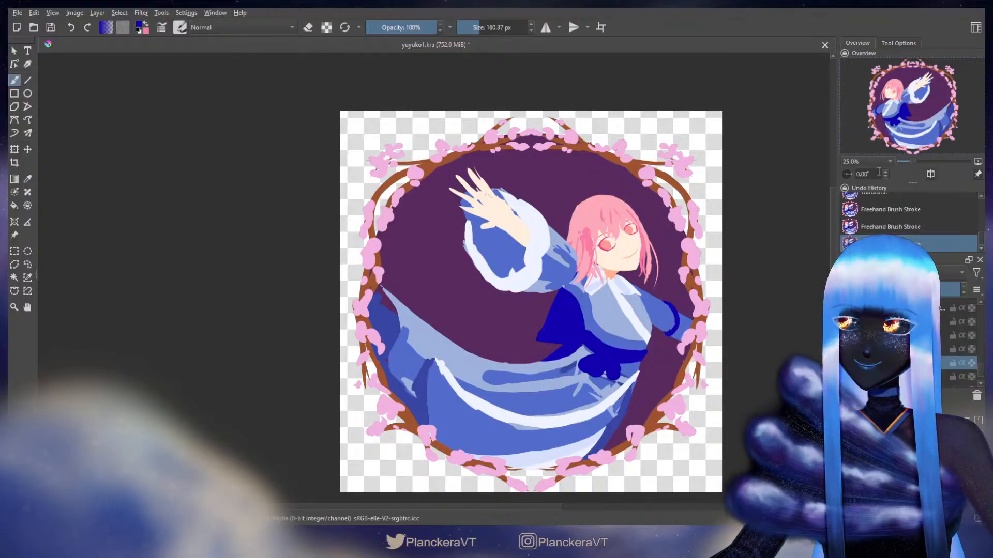
# Return the canvas view to its unmirrored orientation and apply a small transform to a layer inside the head group
pyautogui.press('m')
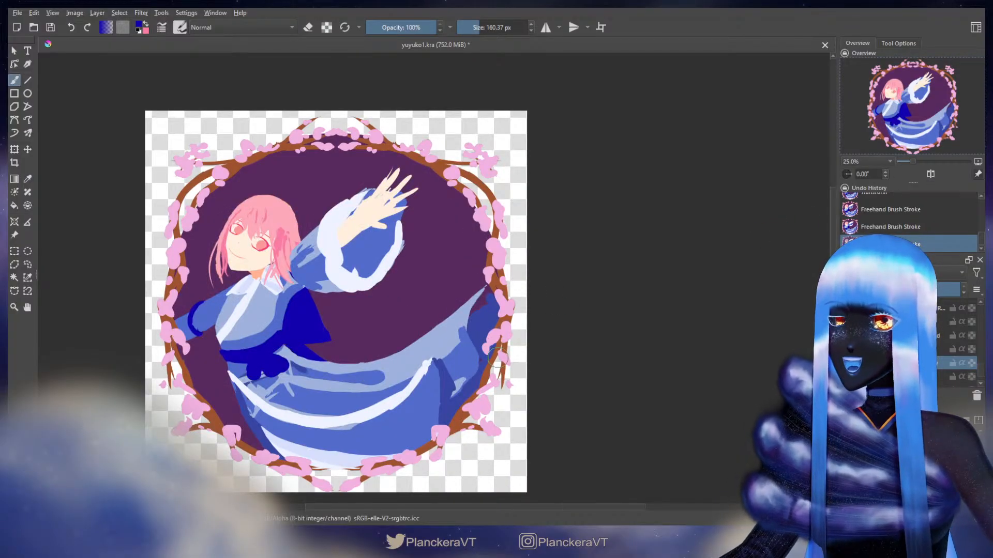
pyautogui.moveTo(505, 348); pyautogui.dragTo(772, 381)
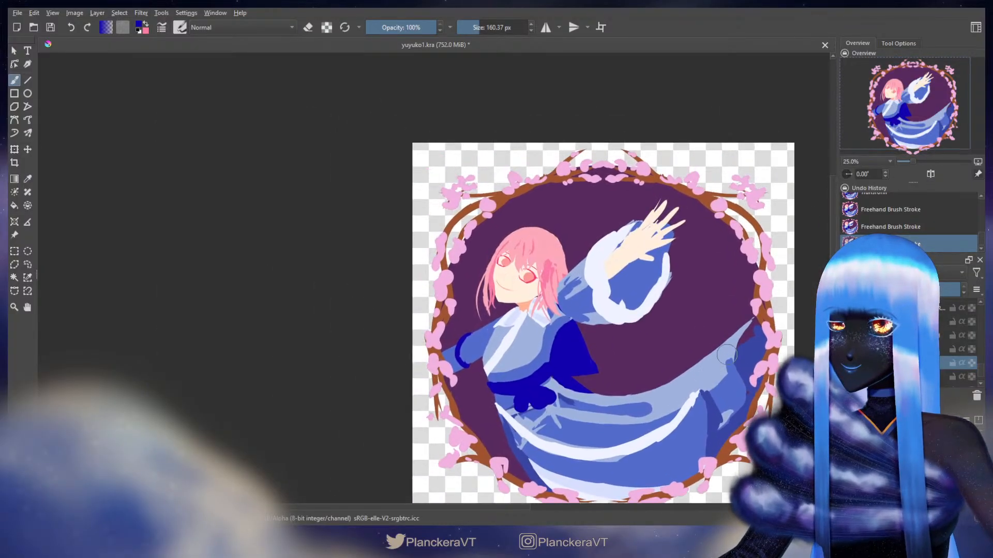
pyautogui.moveTo(980, 368); pyautogui.dragTo(980, 342)
pyautogui.click(910, 347)
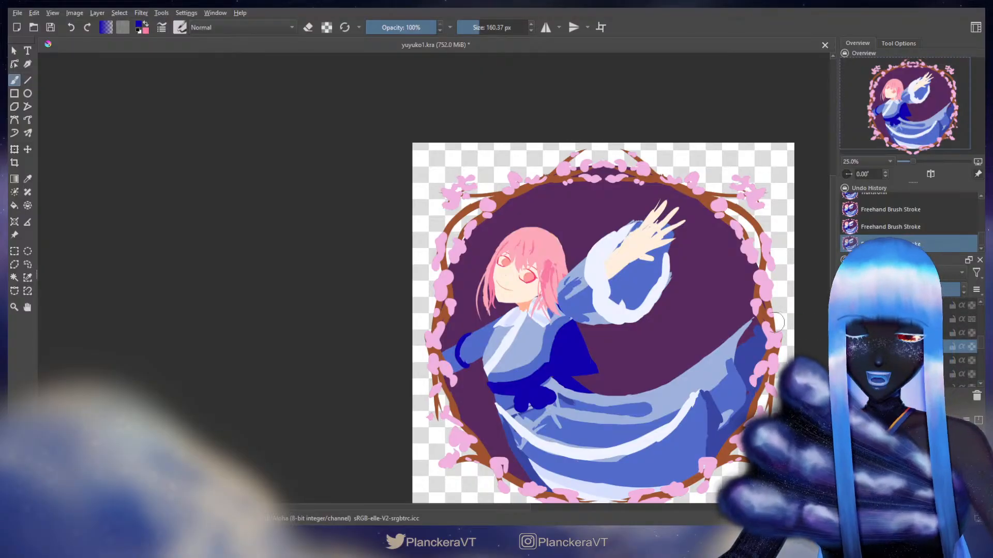
pyautogui.hotkey('ctrl', 't')
pyautogui.press('Return')
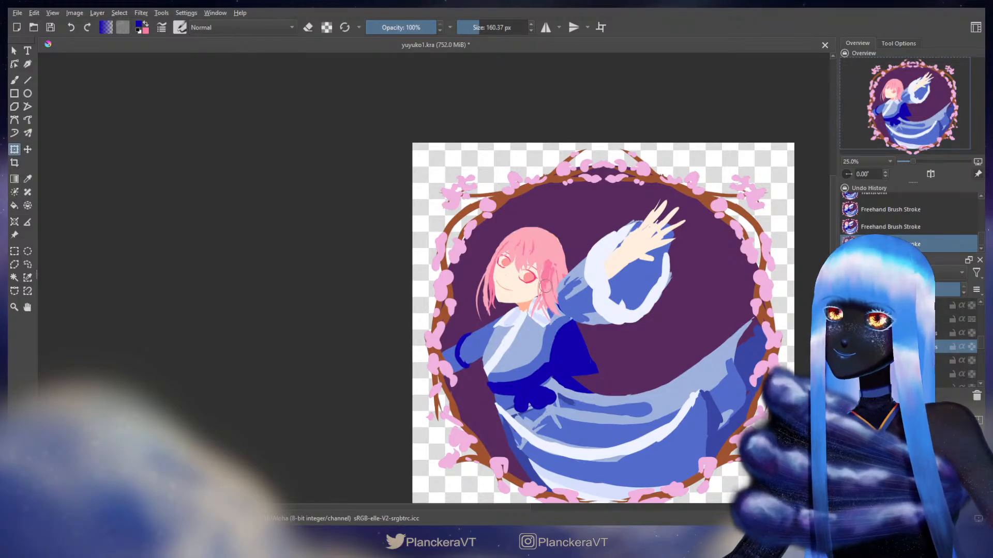
pyautogui.press('b')
# Apply small transforms to the long pink hair layer and to another layer further down the head group
pyautogui.moveTo(549, 327); pyautogui.dragTo(559, 329)
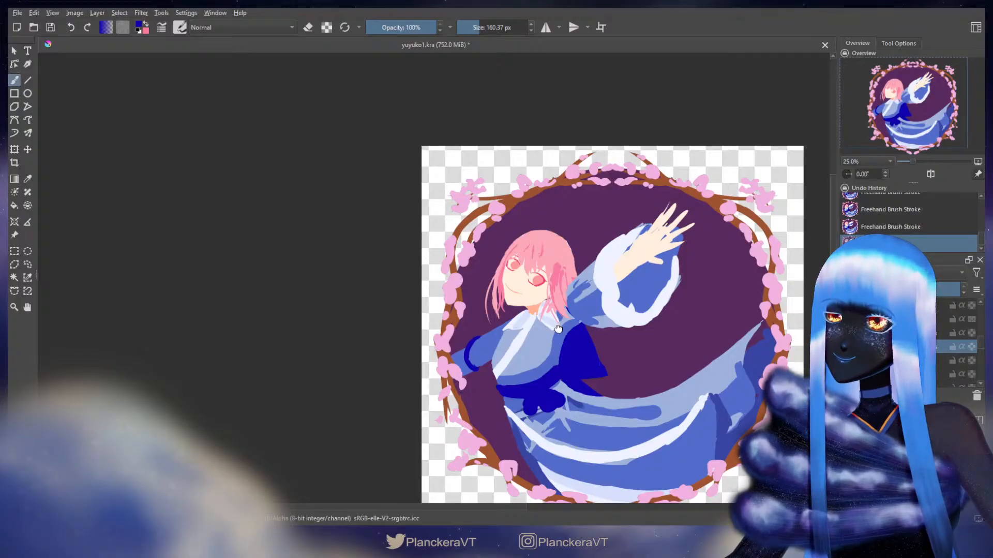
pyautogui.hotkey('ctrl', 't')
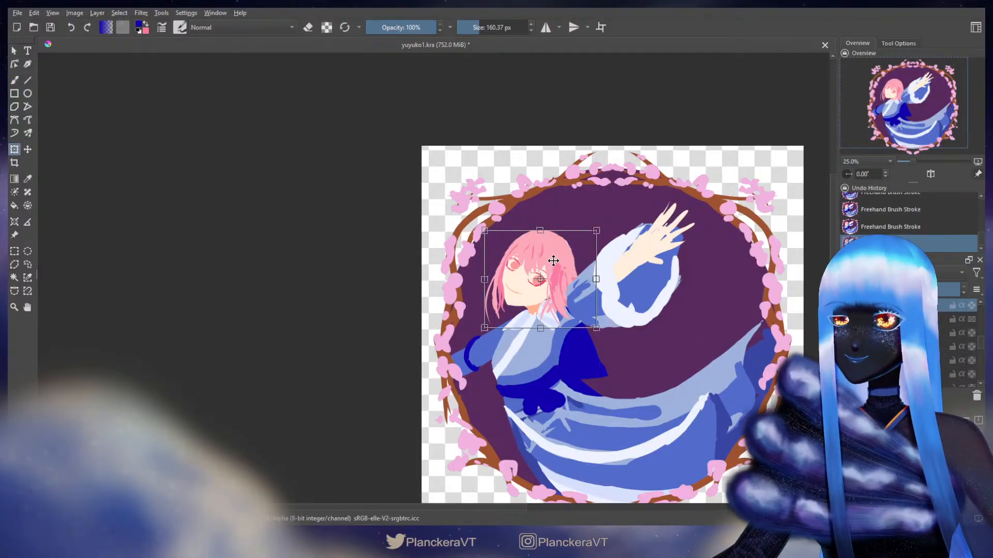
pyautogui.press('Return')
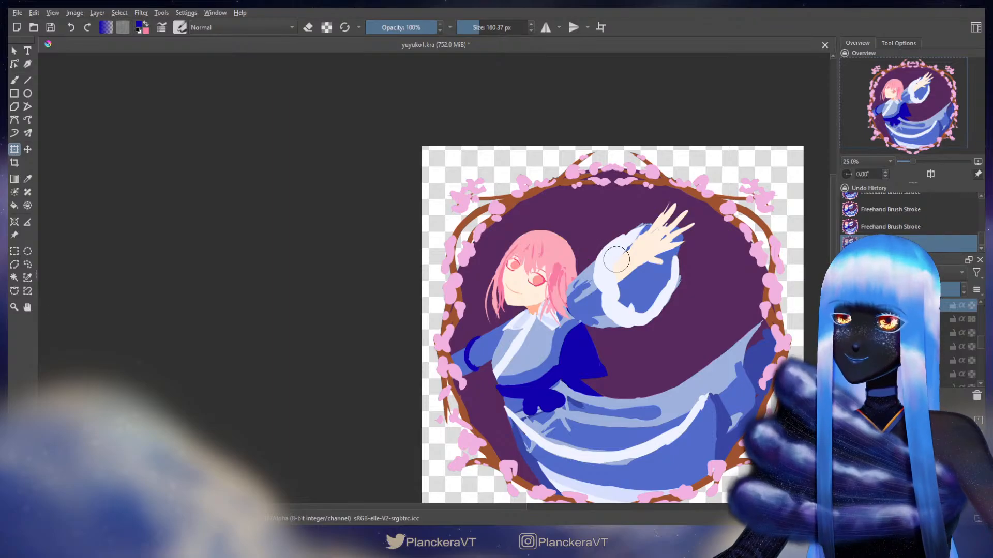
pyautogui.press('b')
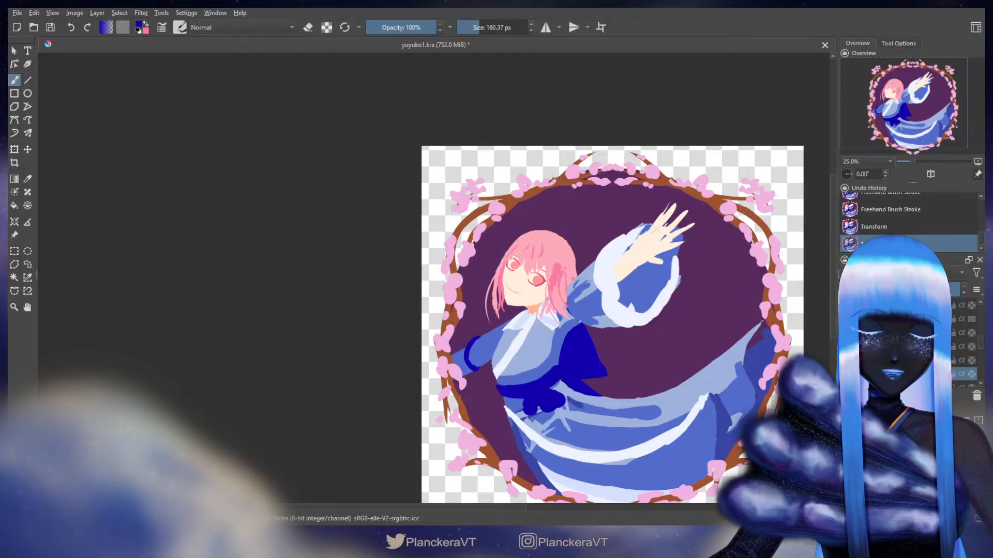
pyautogui.hotkey('ctrl', 't')
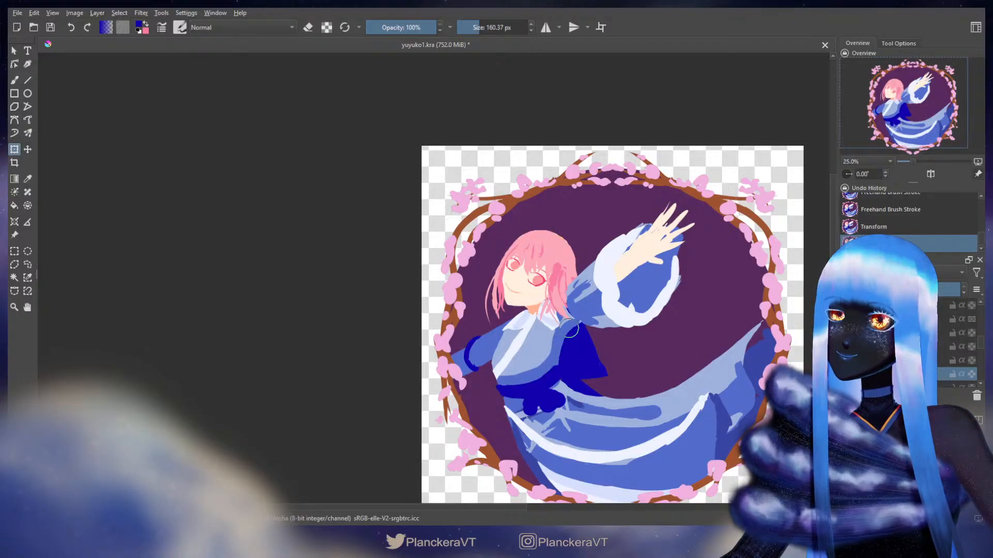
pyautogui.press('b')
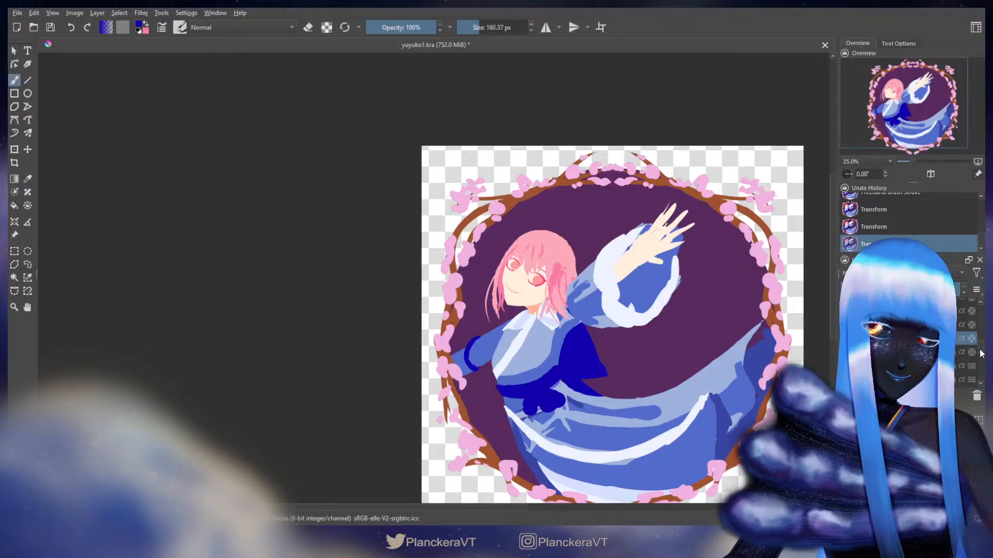
# Apply a small transform to the smaller head layer that spans from the crown to the chin
pyautogui.hotkey('ctrl', 't')
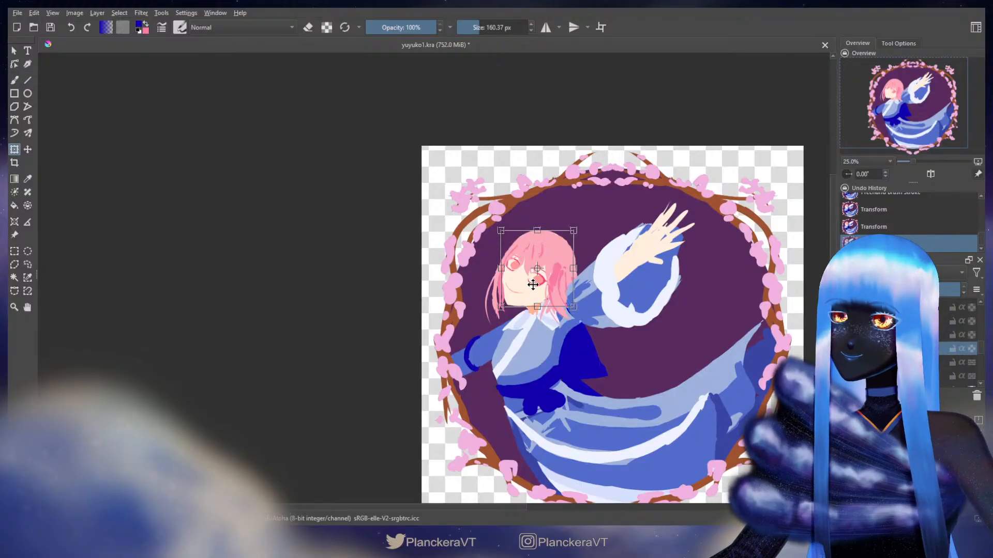
pyautogui.press('b')
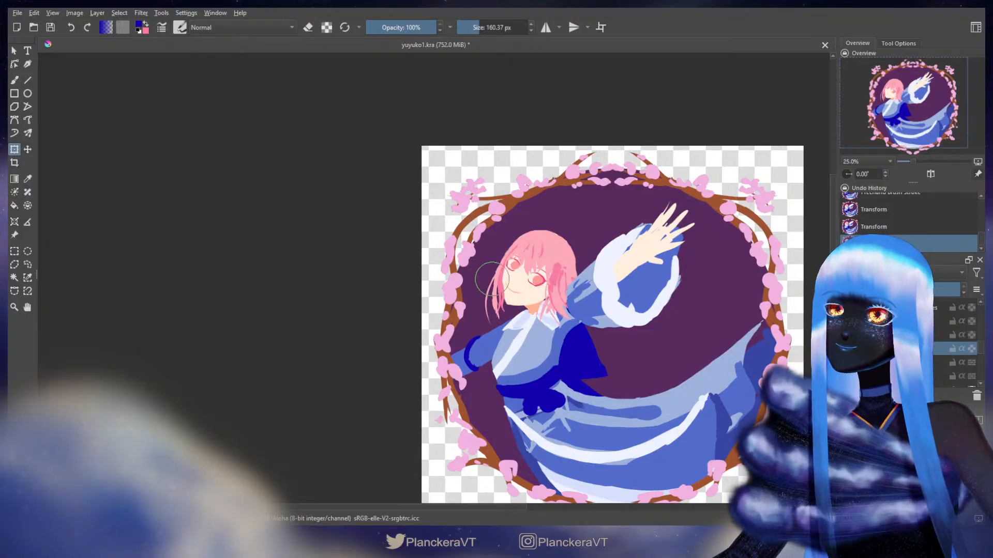
pyautogui.press('b')
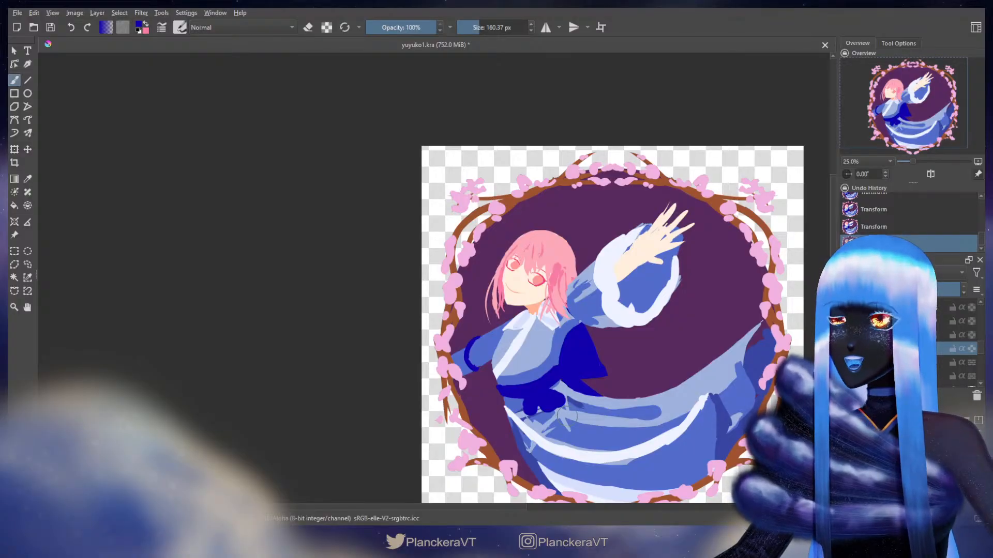
# Enlarge the whole head group slightly and reposition it so the face and pink hair sit over the collar
pyautogui.moveTo(980, 346); pyautogui.dragTo(979, 325)
pyautogui.click(972, 342)
pyautogui.hotkey('ctrl', 't')
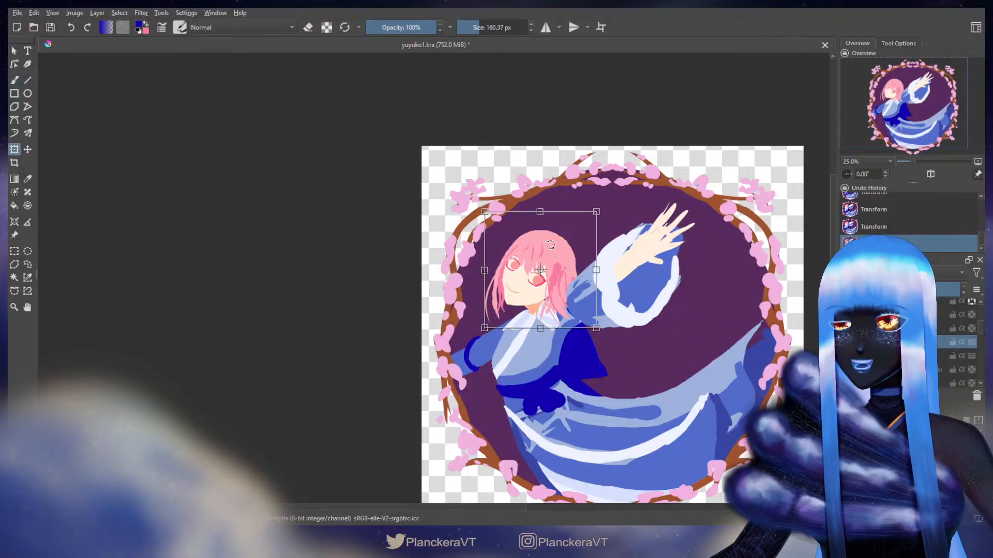
pyautogui.moveTo(485, 211); pyautogui.dragTo(477, 203)
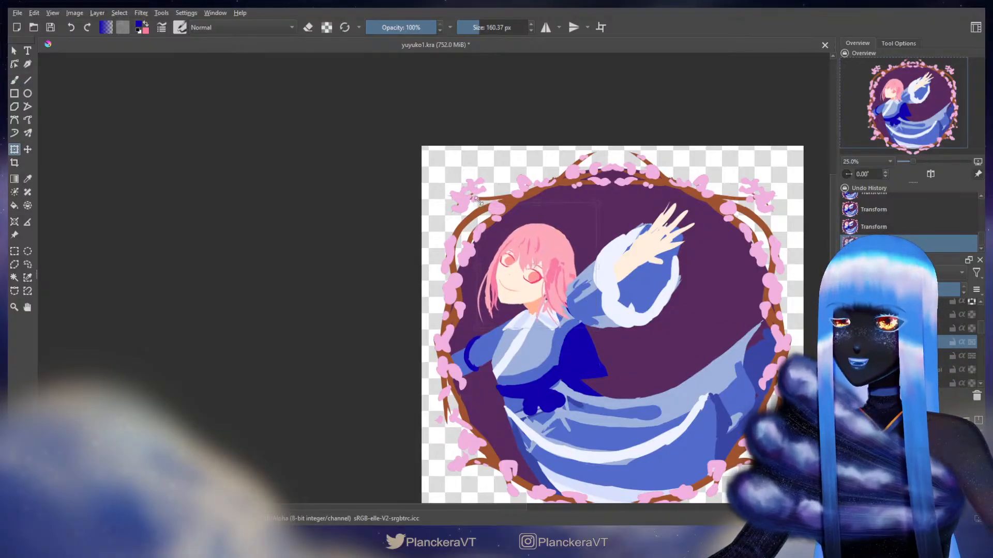
pyautogui.moveTo(539, 274); pyautogui.dragTo(544, 277)
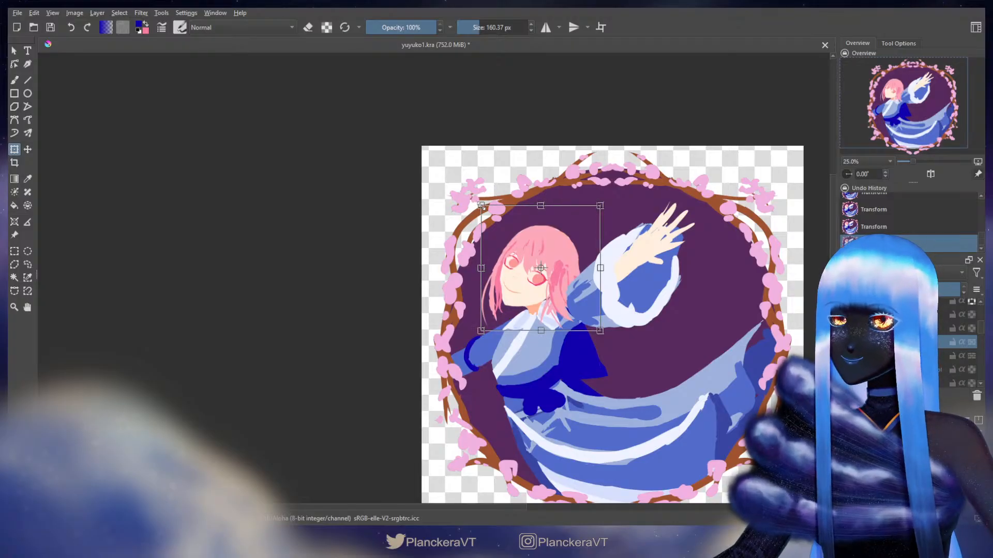
pyautogui.moveTo(480, 206); pyautogui.dragTo(483, 207)
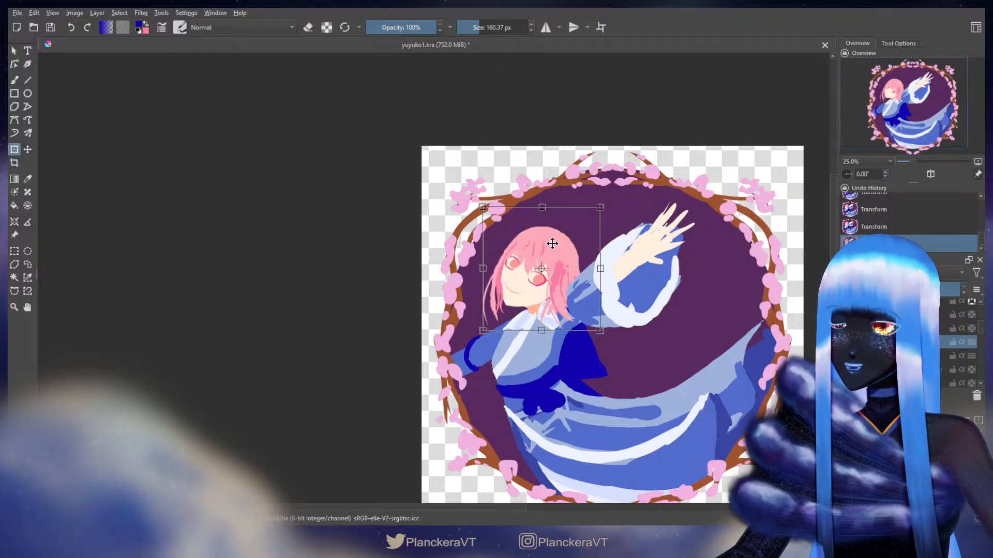
pyautogui.moveTo(563, 237); pyautogui.dragTo(561, 238)
pyautogui.moveTo(481, 207); pyautogui.dragTo(480, 205)
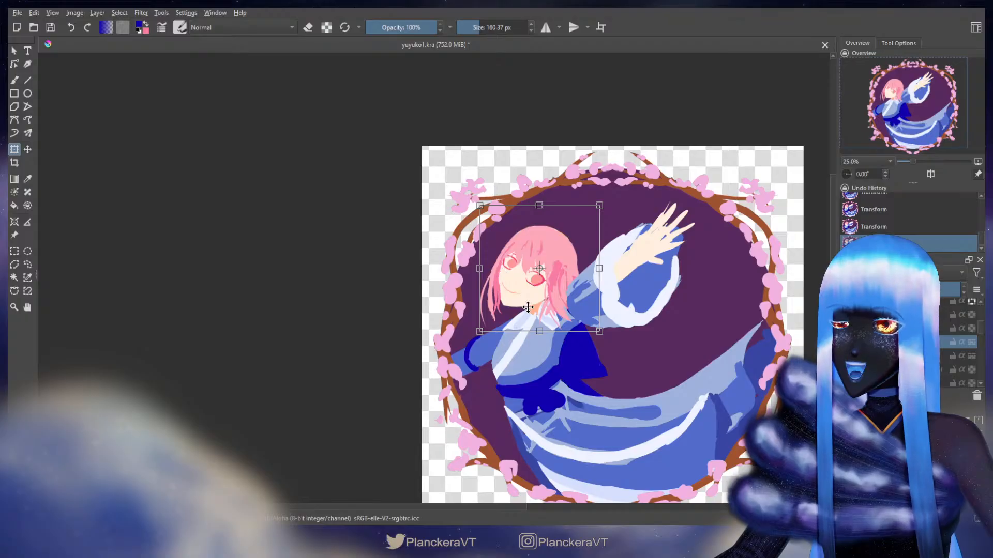
pyautogui.moveTo(552, 256); pyautogui.dragTo(552, 255)
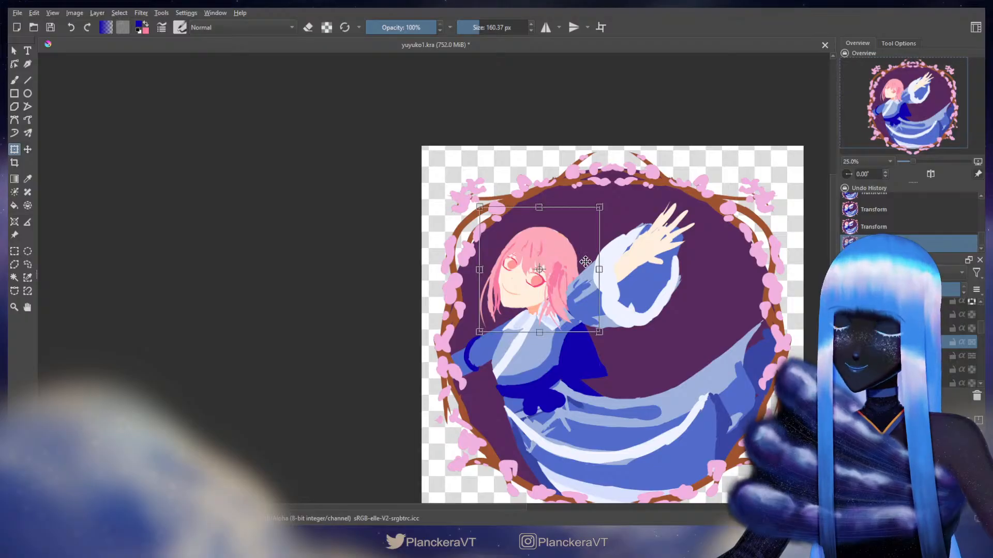
pyautogui.press('b')
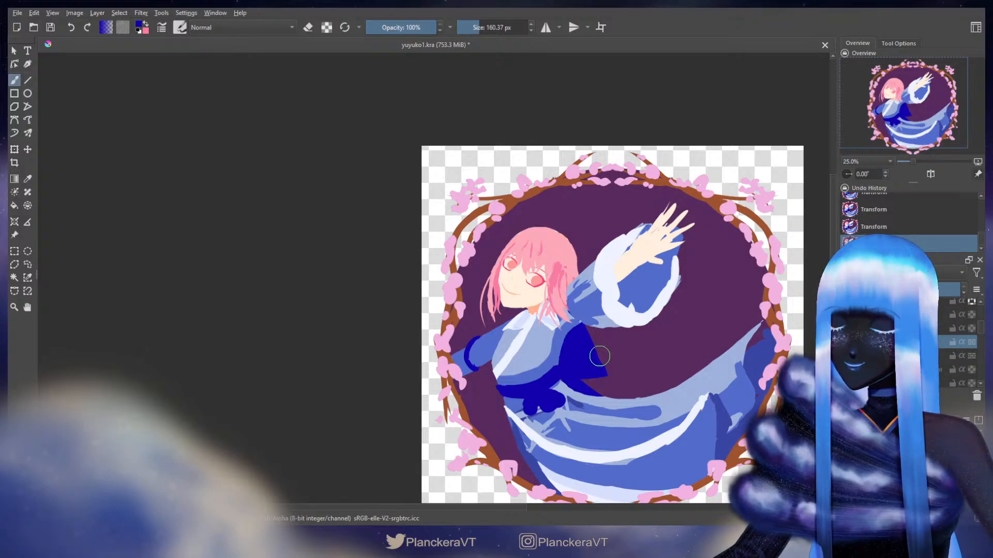
# Nudge the layer with the dark blue waist sash and its front bow slightly at the waist
pyautogui.moveTo(685, 371)
pyautogui.mouseDown()
pyautogui.moveTo(704, 324)
pyautogui.moveTo(674, 383)
pyautogui.mouseUp()
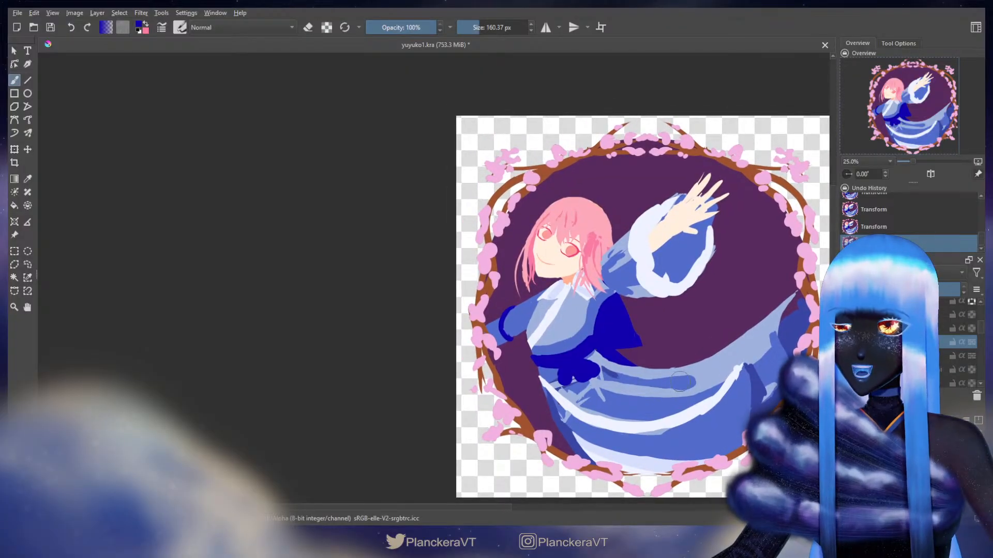
pyautogui.moveTo(981, 327); pyautogui.dragTo(977, 352)
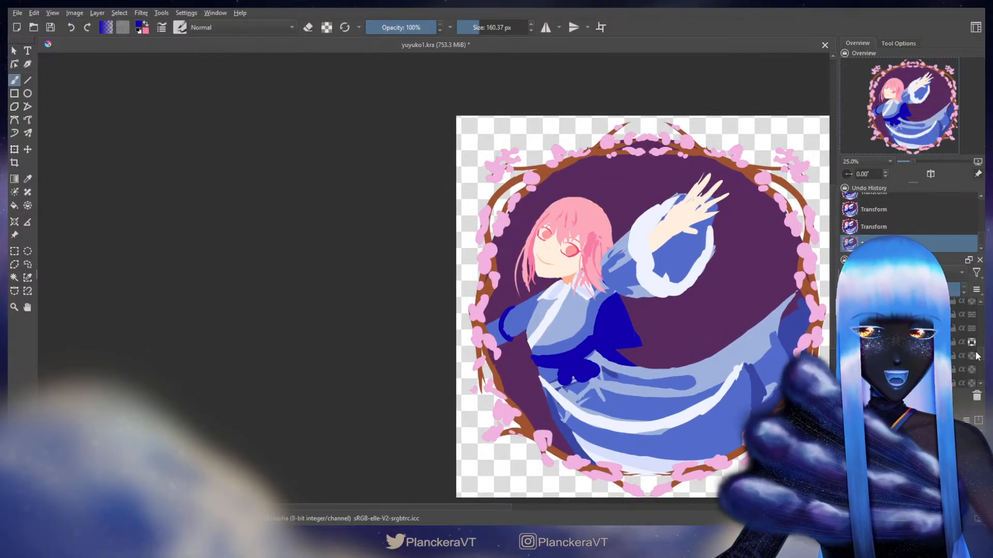
pyautogui.click(956, 378)
pyautogui.hotkey('ctrl', 't')
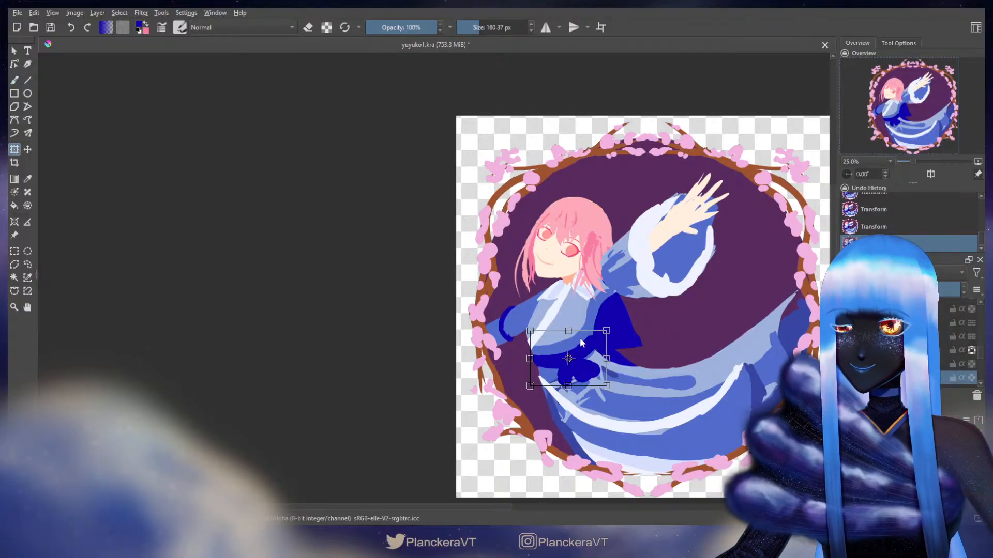
pyautogui.press('b')
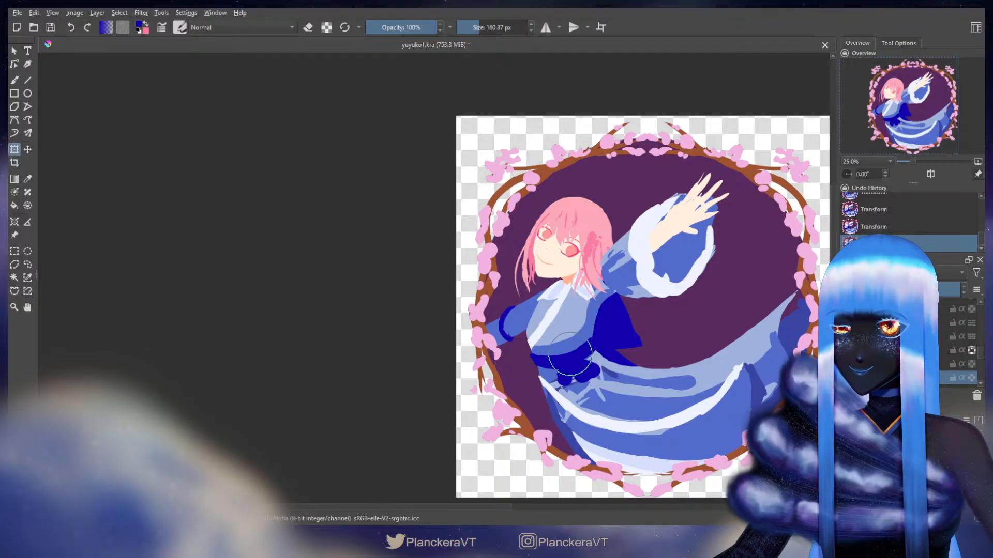
pyautogui.moveTo(581, 355); pyautogui.dragTo(579, 360)
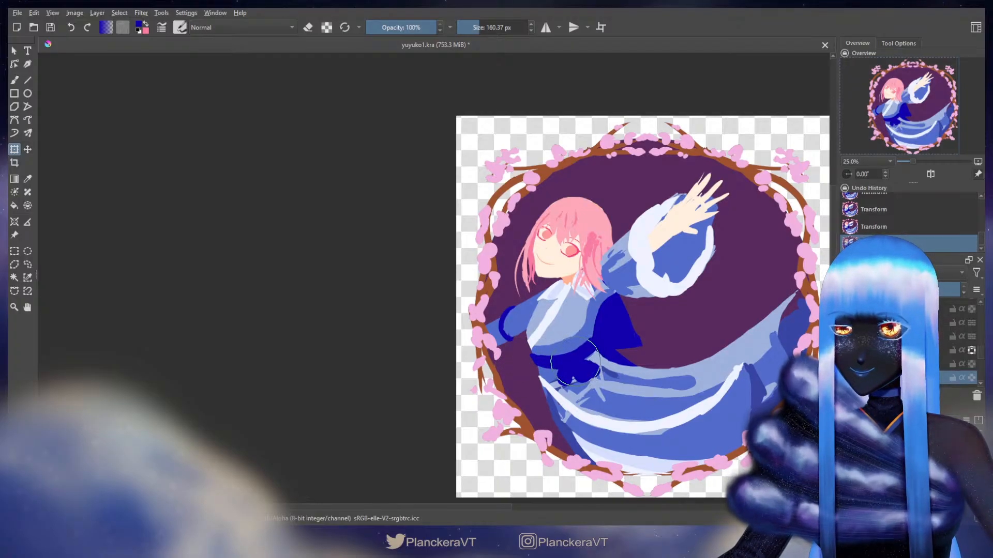
pyautogui.press('b')
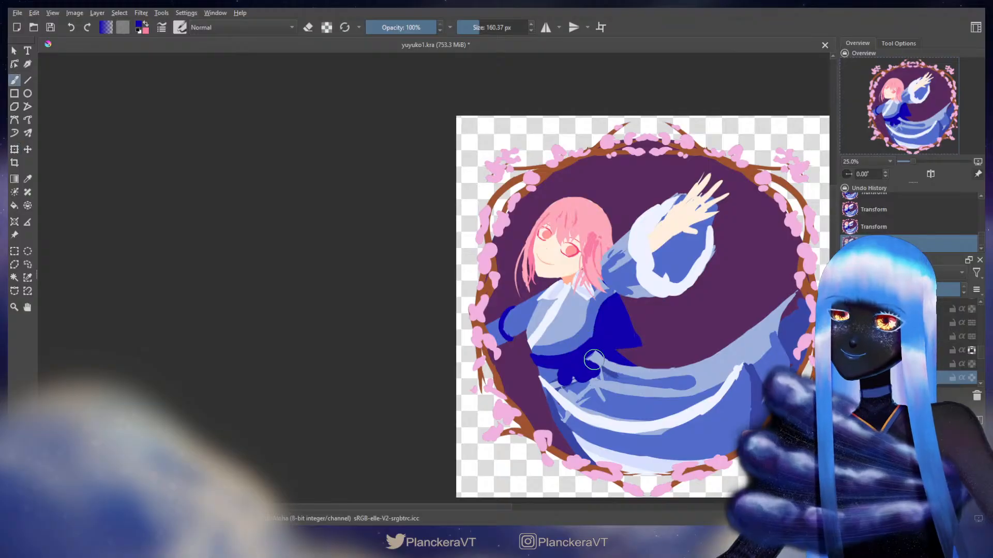
pyautogui.press('t')
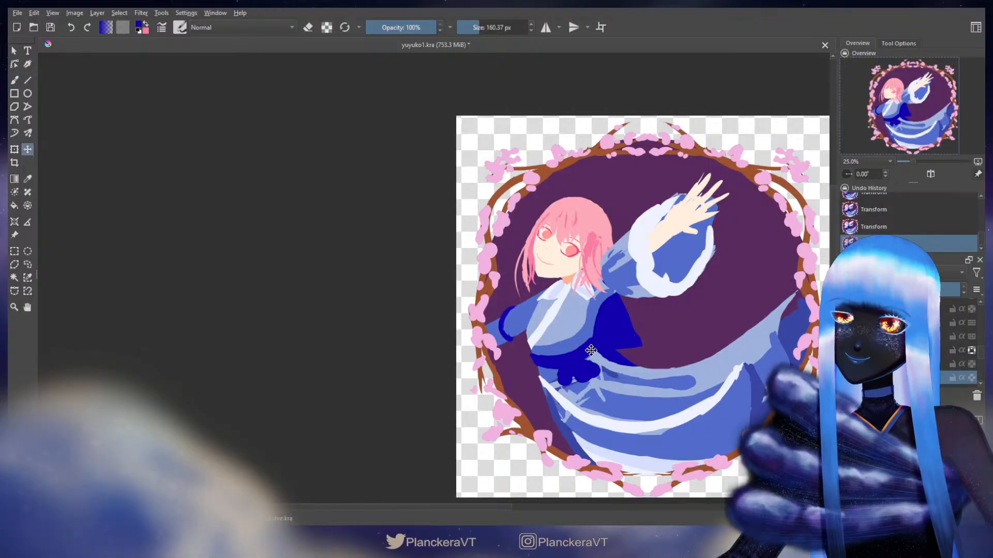
pyautogui.moveTo(593, 349); pyautogui.dragTo(591, 351)
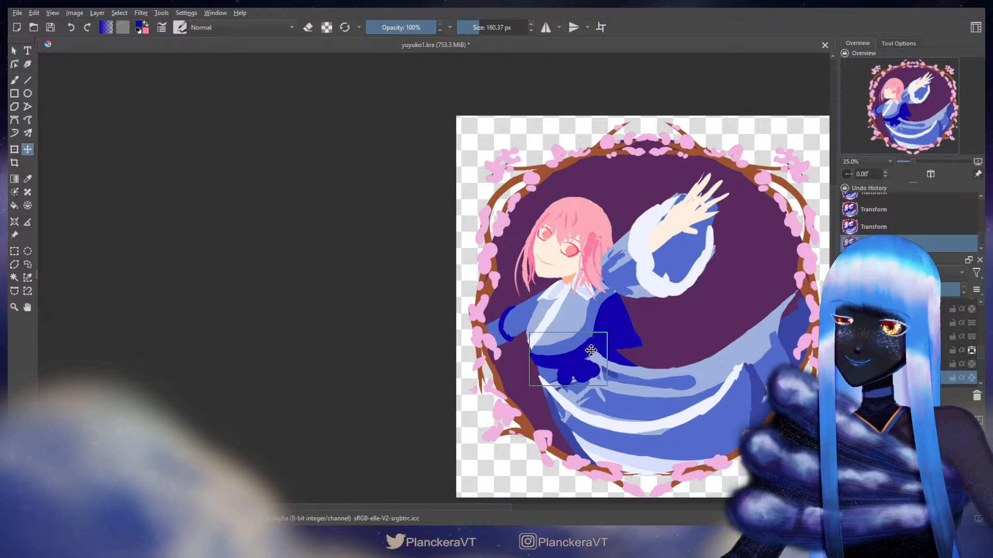
pyautogui.press('b')
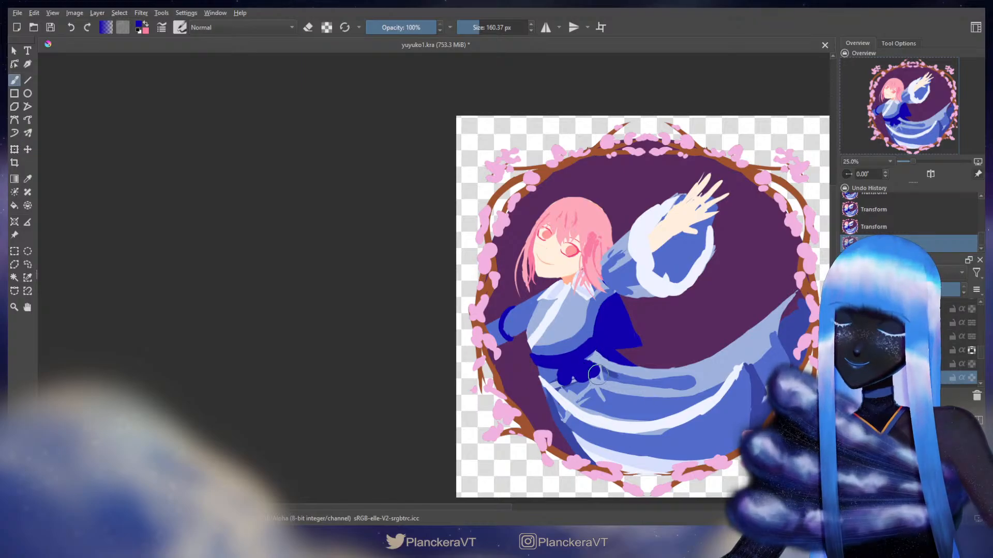
# Move the dark blue band on the lowered arm closer to the torso
pyautogui.moveTo(585, 385)
pyautogui.mouseDown()
pyautogui.moveTo(456, 382)
pyautogui.moveTo(492, 383)
pyautogui.mouseUp()
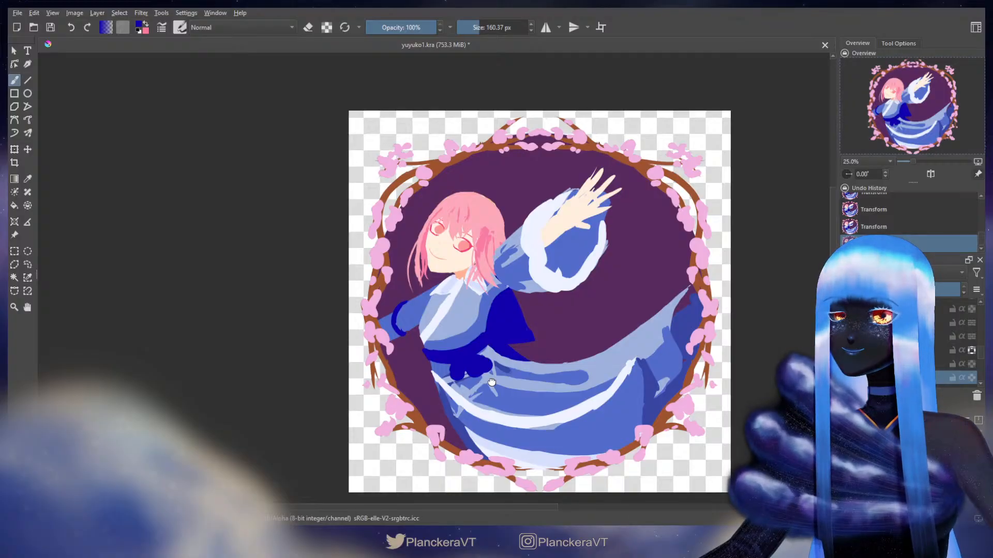
pyautogui.moveTo(492, 383); pyautogui.dragTo(493, 383)
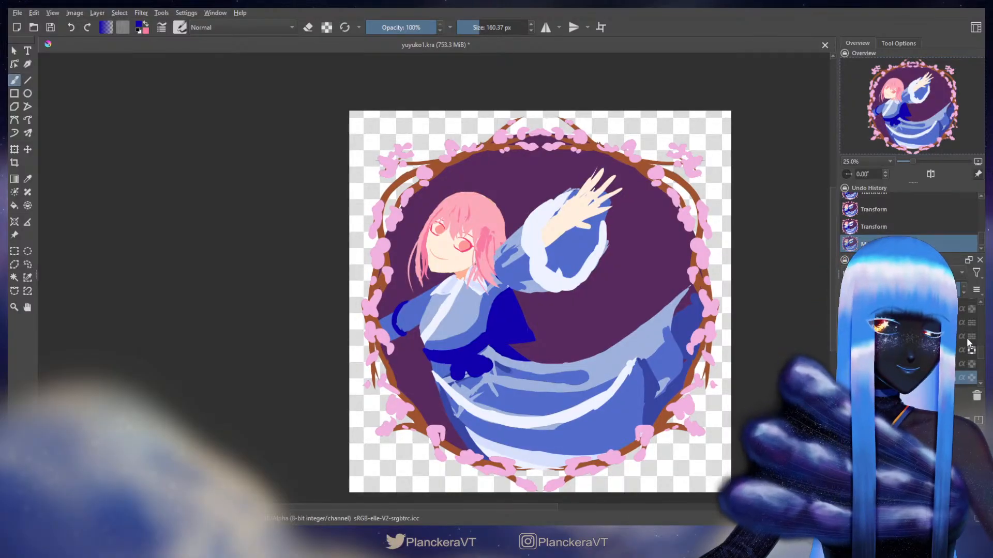
pyautogui.moveTo(982, 351); pyautogui.dragTo(982, 363)
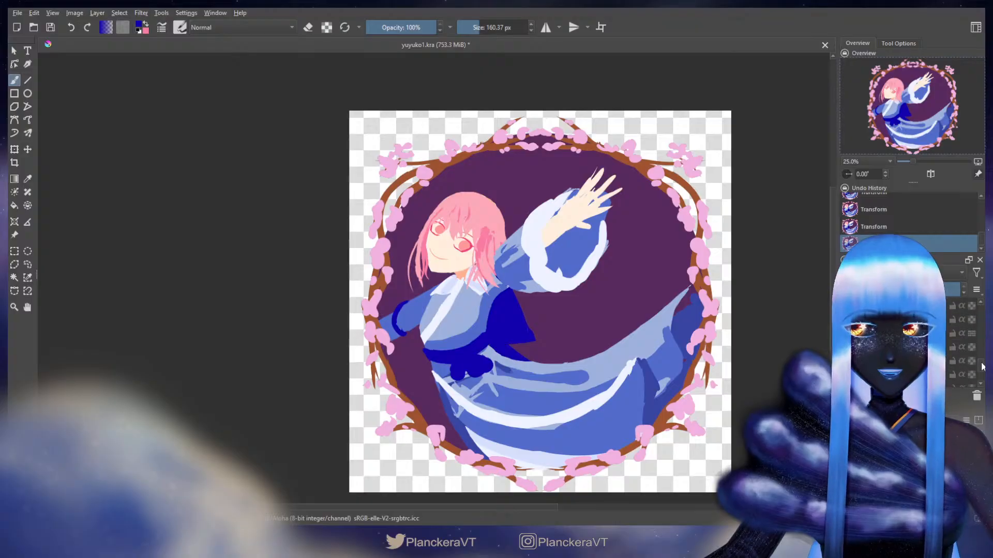
pyautogui.click(920, 347)
pyautogui.press('t')
pyautogui.moveTo(497, 328); pyautogui.dragTo(621, 349)
pyautogui.press('b')
pyautogui.scroll(1, 947, 355)
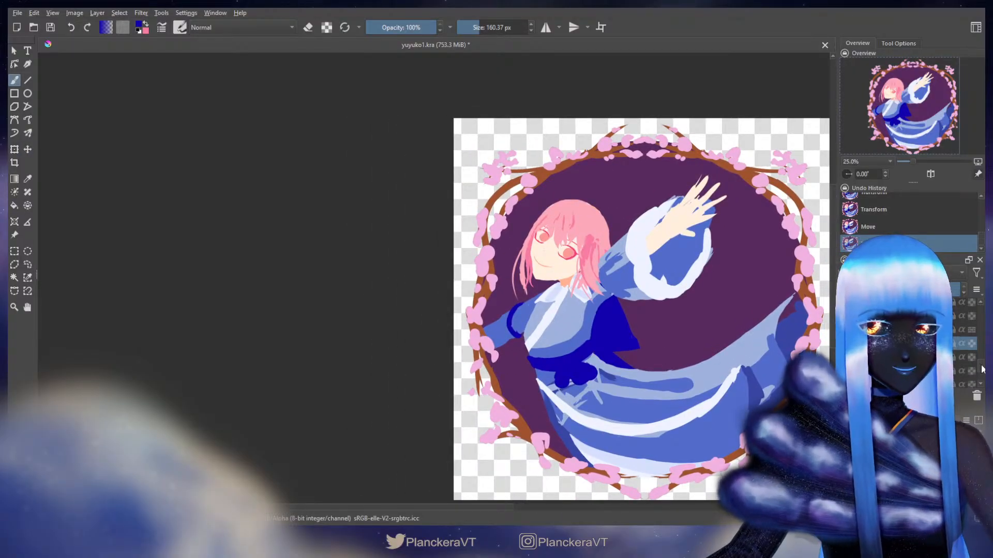
# Trim the edges of the lowered arm's blue sleeve with a 95.5 px eraser and hide its dark blue band
pyautogui.press('e')
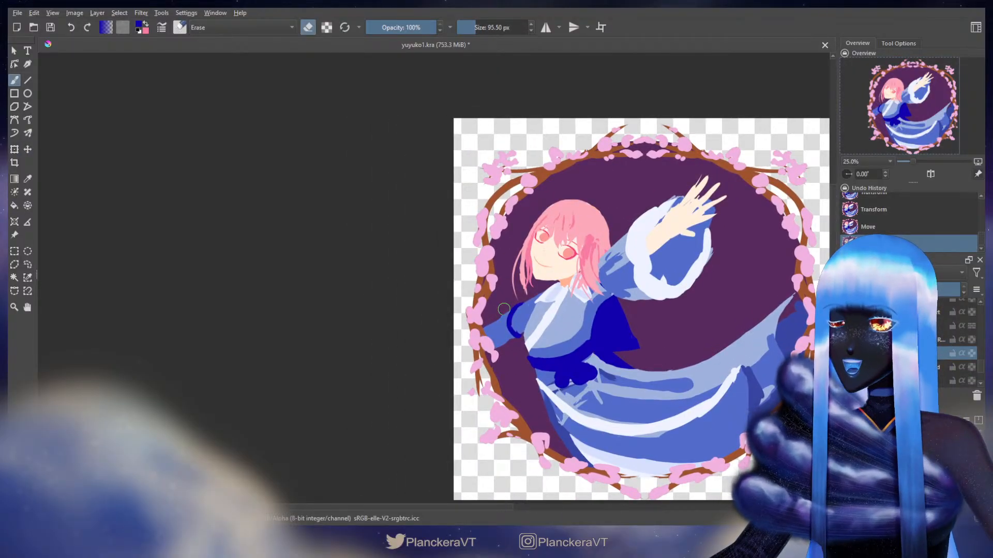
pyautogui.moveTo(491, 321); pyautogui.dragTo(515, 339)
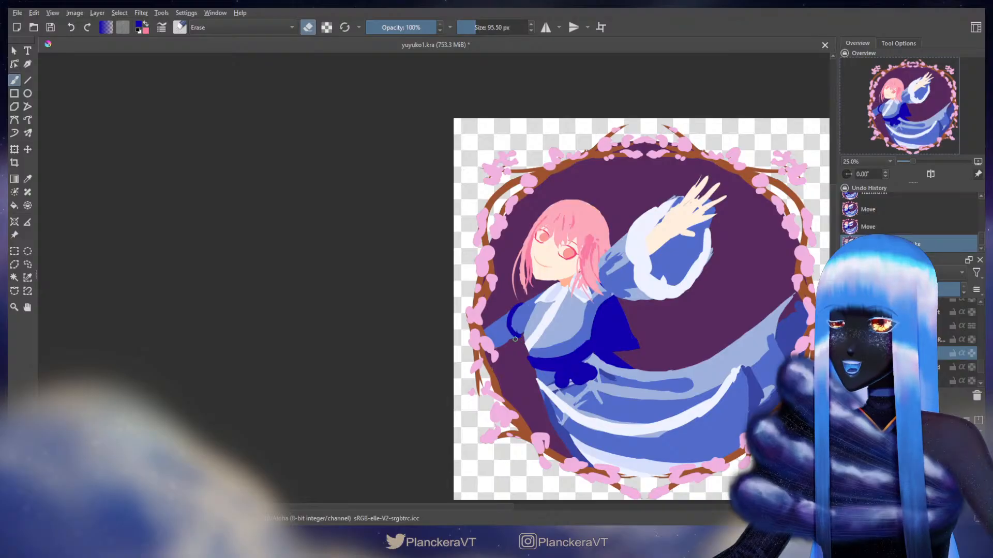
pyautogui.hotkey('ctrl', 'z')
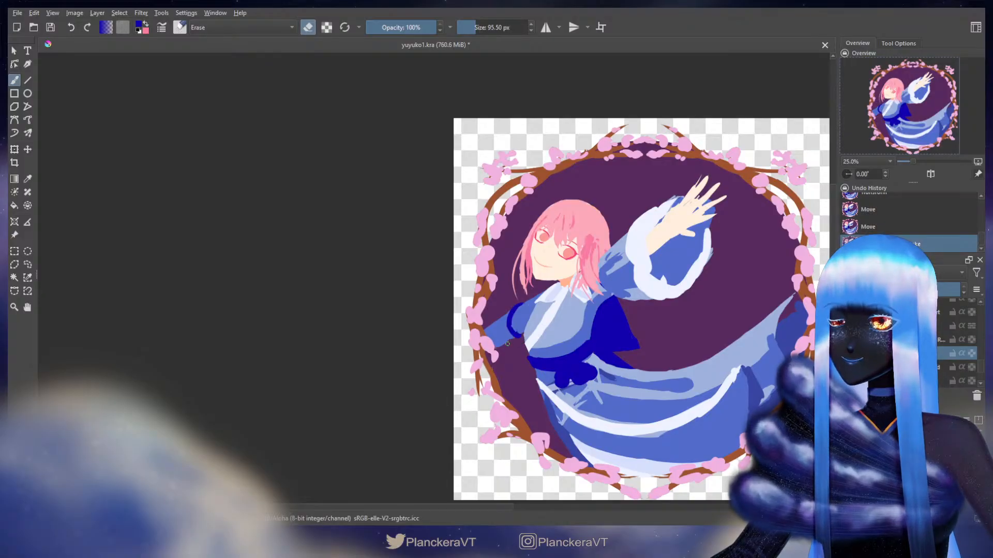
pyautogui.moveTo(493, 350)
pyautogui.mouseDown()
pyautogui.moveTo(515, 341)
pyautogui.moveTo(507, 308)
pyautogui.moveTo(510, 355)
pyautogui.mouseUp()
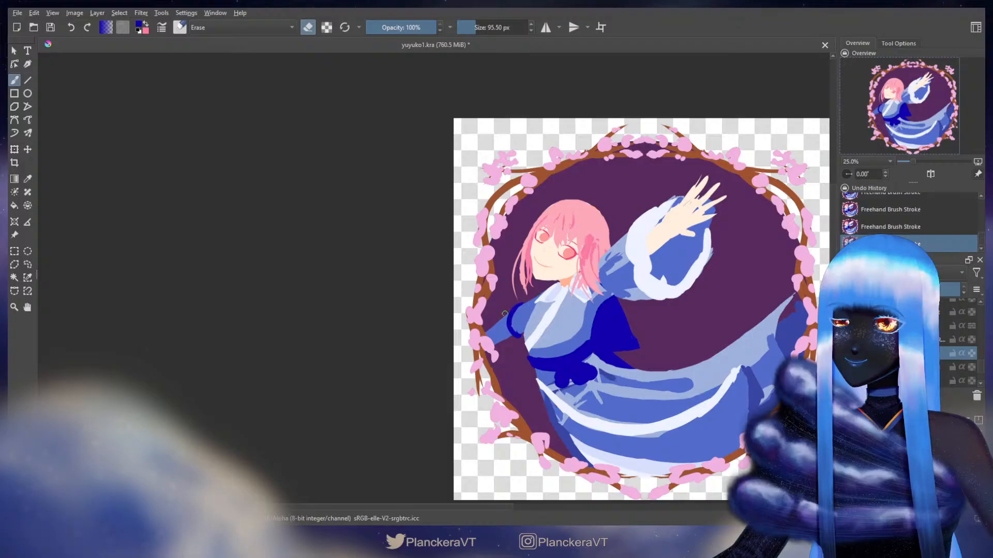
pyautogui.moveTo(520, 307); pyautogui.dragTo(516, 338)
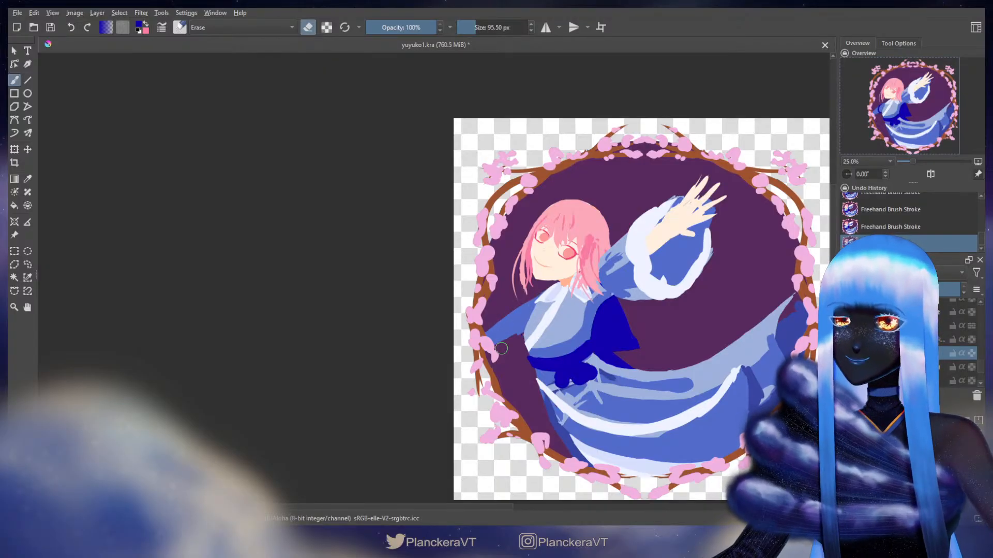
# Fill in the lowered sleeve with its medium blue at 125 px and erase its outer end away from the branch frame
pyautogui.press('e')
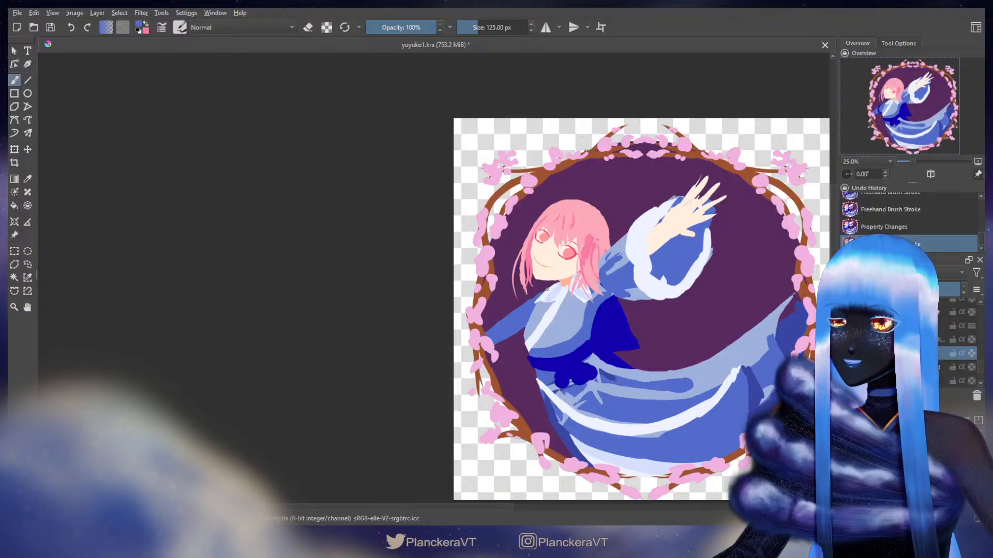
pyautogui.moveTo(516, 313)
pyautogui.mouseDown()
pyautogui.moveTo(526, 306)
pyautogui.moveTo(516, 324)
pyautogui.mouseUp()
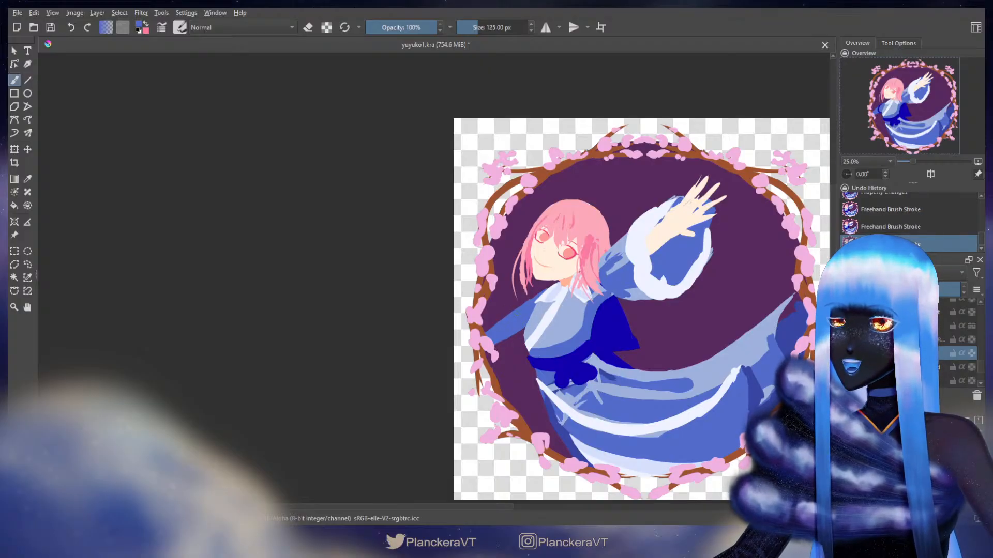
pyautogui.press('e')
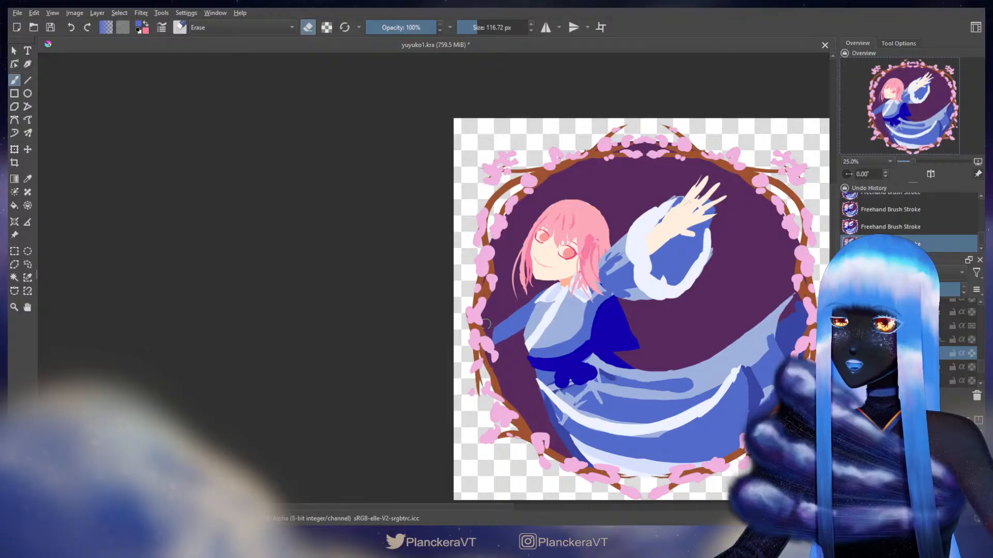
pyautogui.hotkey('ctrl', 'z')
pyautogui.press(']')
pyautogui.hotkey('ctrl', 'shift', 'z')
pyautogui.press(']')
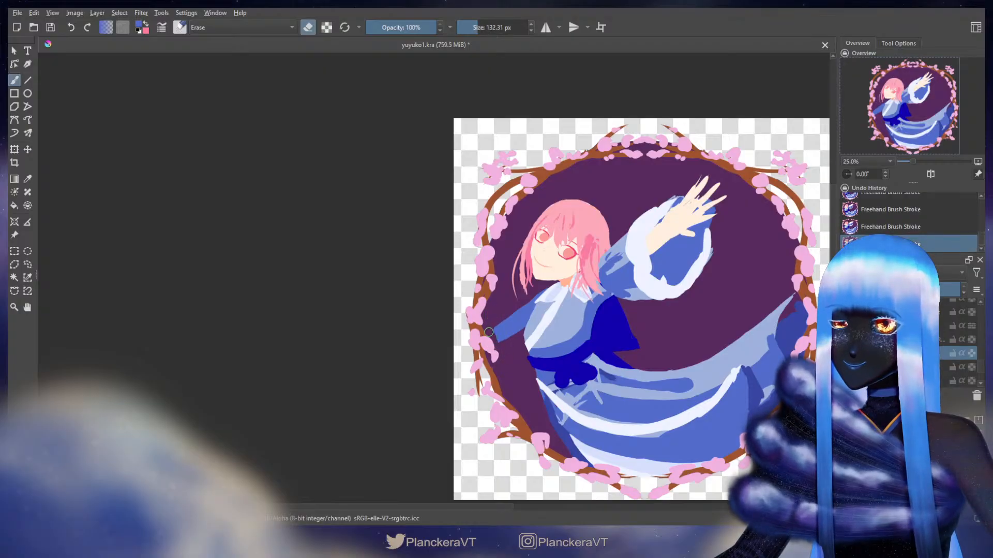
# Reshape the lowered sleeve's outer end into a rounded form, alternating a blue brush of about 147 px and an eraser of about 126 px
pyautogui.press('e')
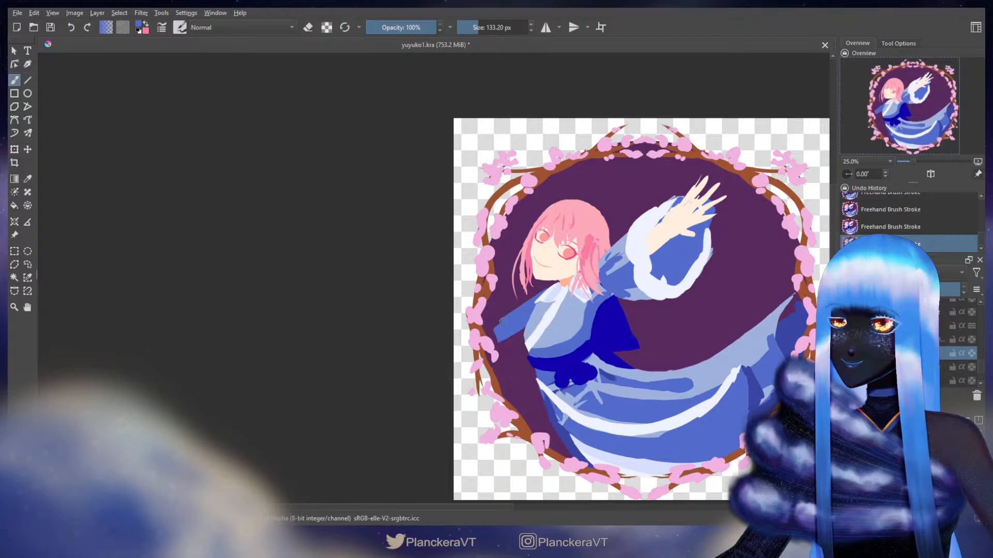
pyautogui.press(']')
pyautogui.press(']')
pyautogui.press(']')
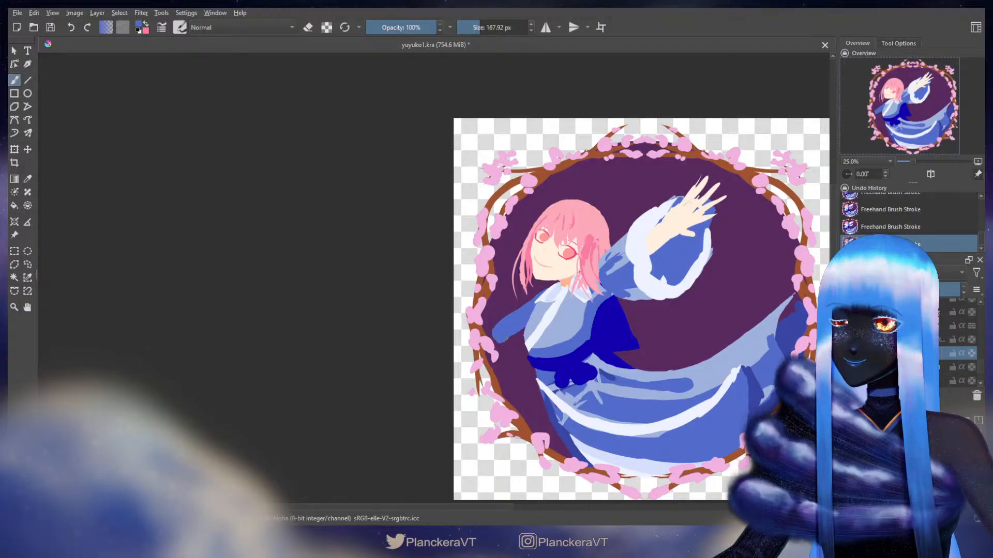
pyautogui.press('[')
pyautogui.press('[')
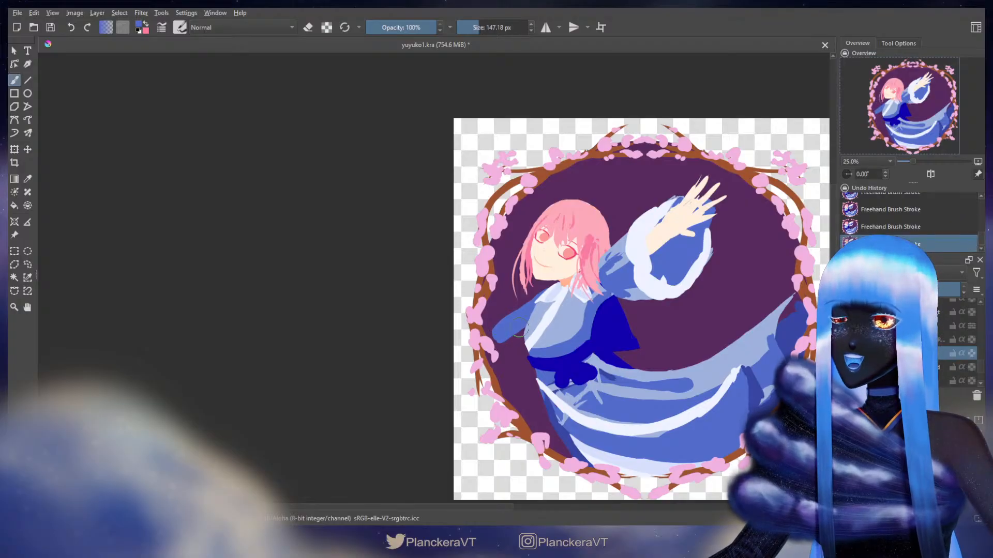
pyautogui.press('e')
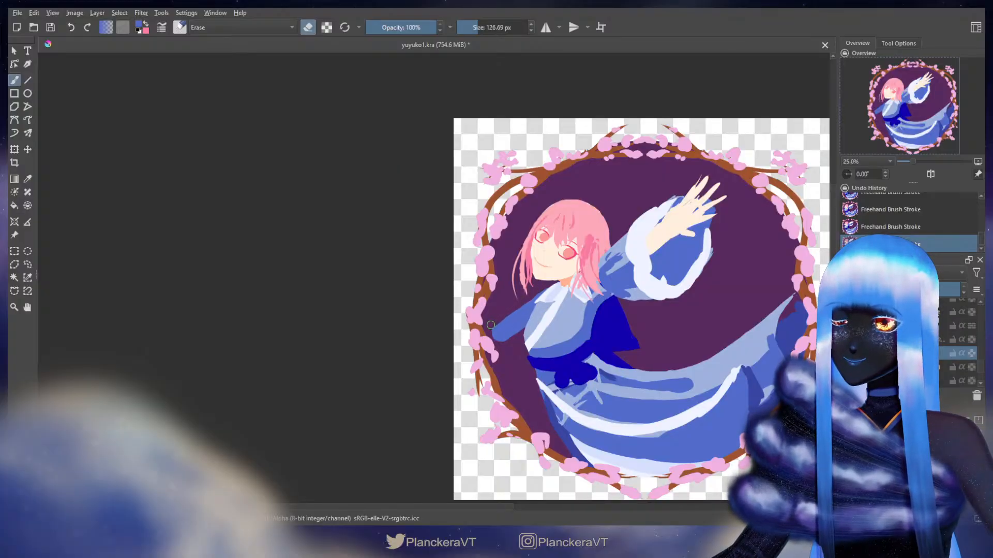
pyautogui.press('e')
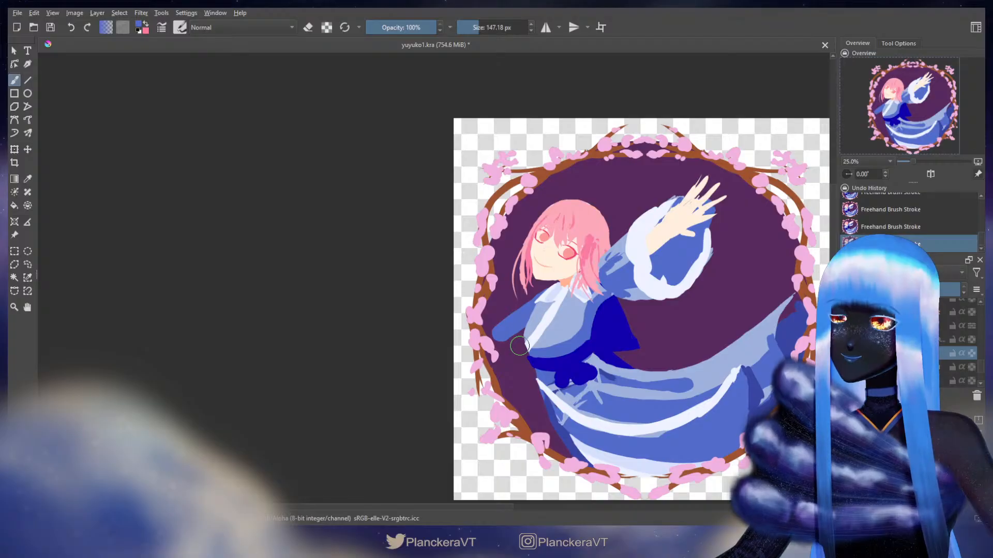
pyautogui.press('e')
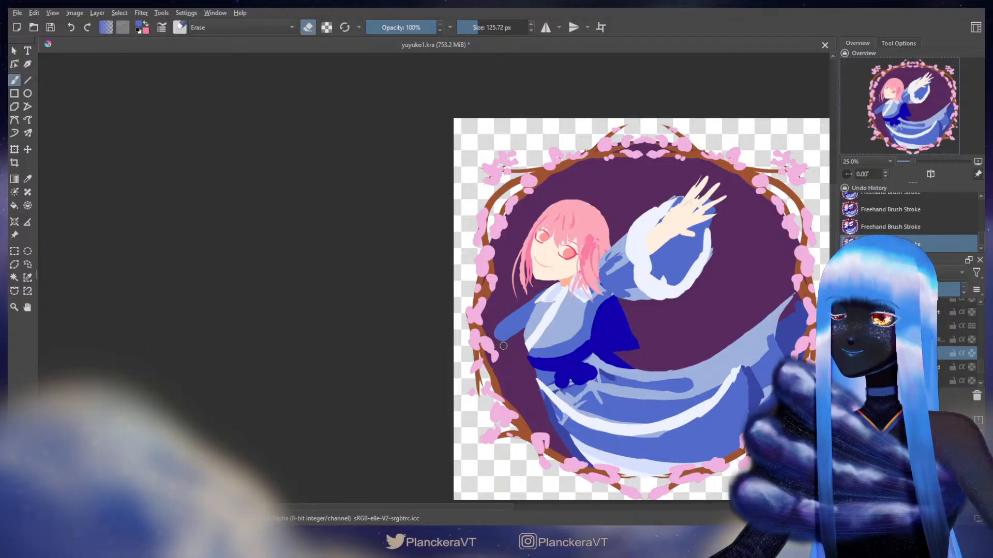
# Move the lowered arm's hand to the outer end of the blue sleeve and adjust it with a transform
pyautogui.press('e')
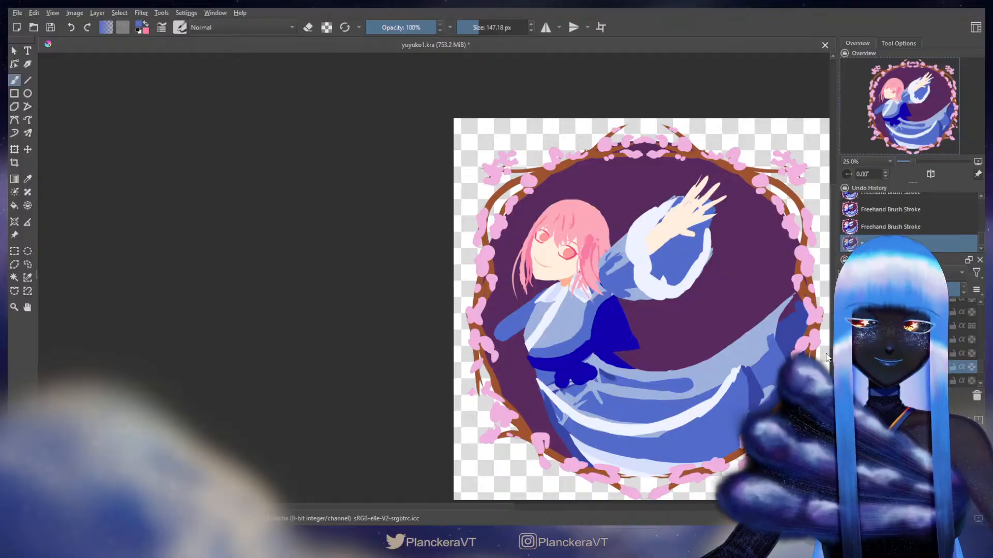
pyautogui.press('t')
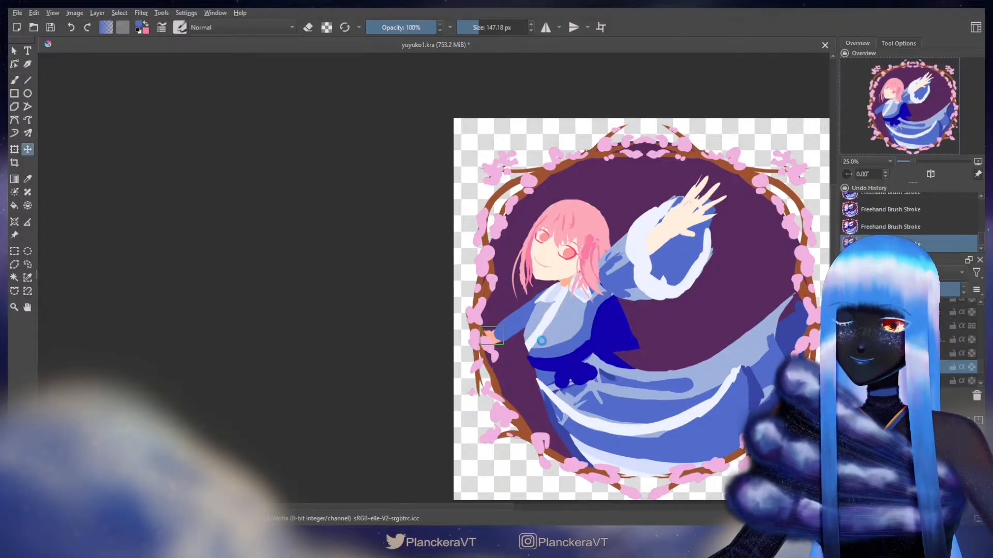
pyautogui.hotkey('ctrl', 't')
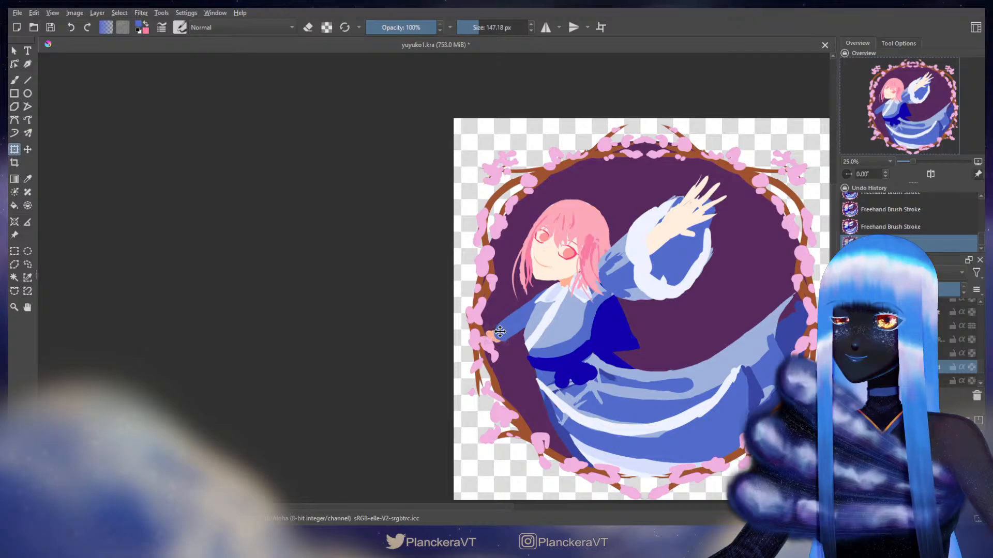
pyautogui.press('b')
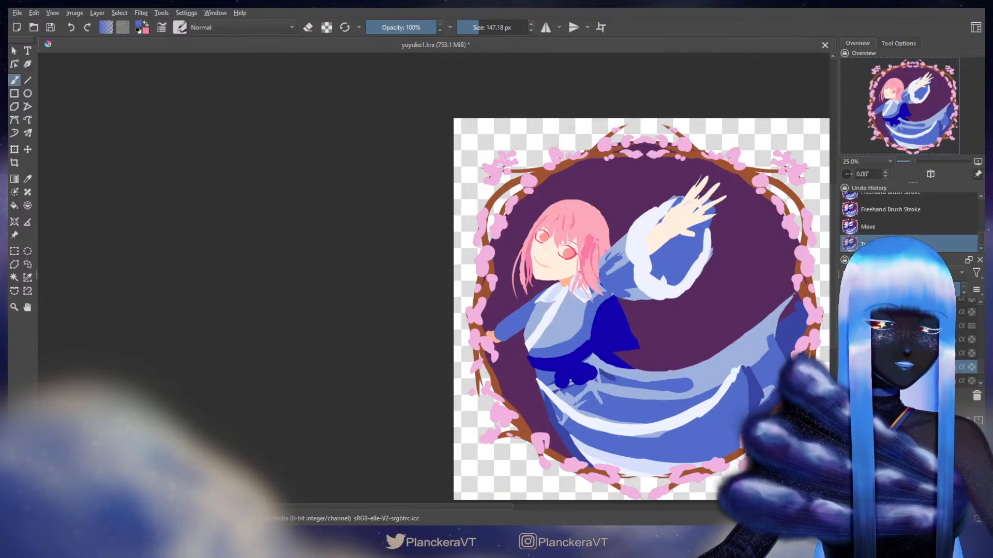
# Transform the whole lowered arm, pulling in its outer upper corner and spreading the two corners on the torso side
pyautogui.click(902, 353)
pyautogui.hotkey('ctrl', 't')
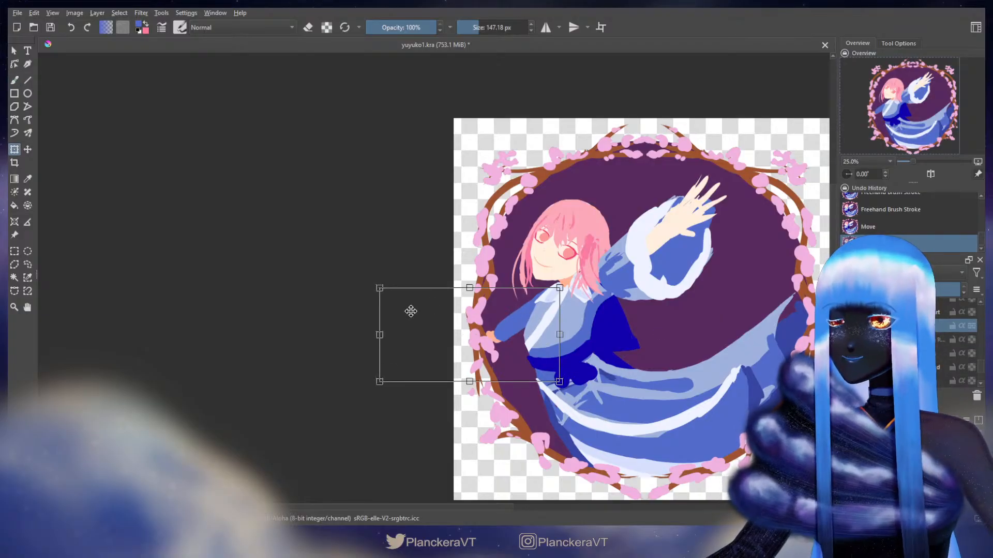
pyautogui.moveTo(379, 291); pyautogui.dragTo(401, 322)
pyautogui.moveTo(560, 288); pyautogui.dragTo(558, 273)
pyautogui.moveTo(560, 382); pyautogui.dragTo(559, 421)
pyautogui.press('Return')
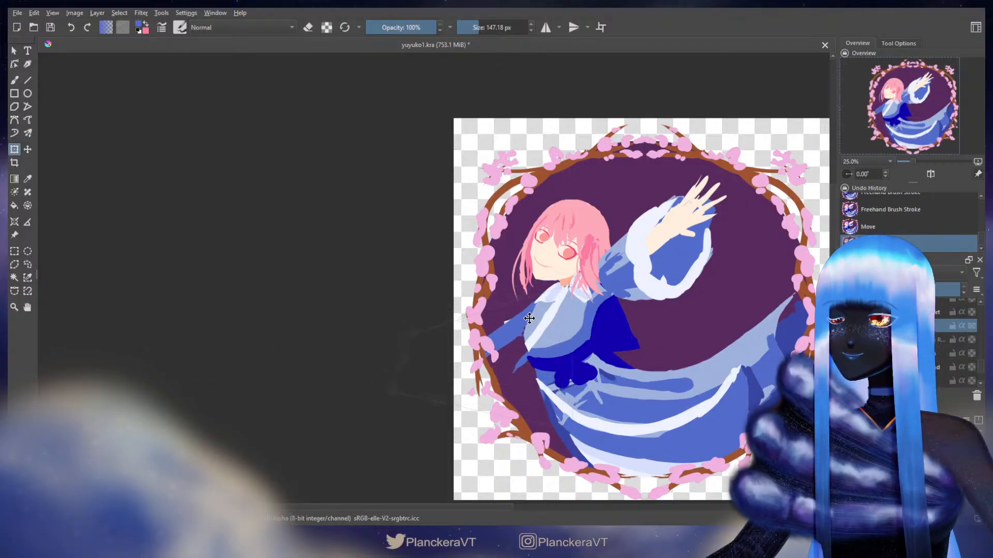
# Shift the lowered arm toward the torso and distort its outline so it slants down from the shoulder
pyautogui.moveTo(523, 312); pyautogui.dragTo(553, 297)
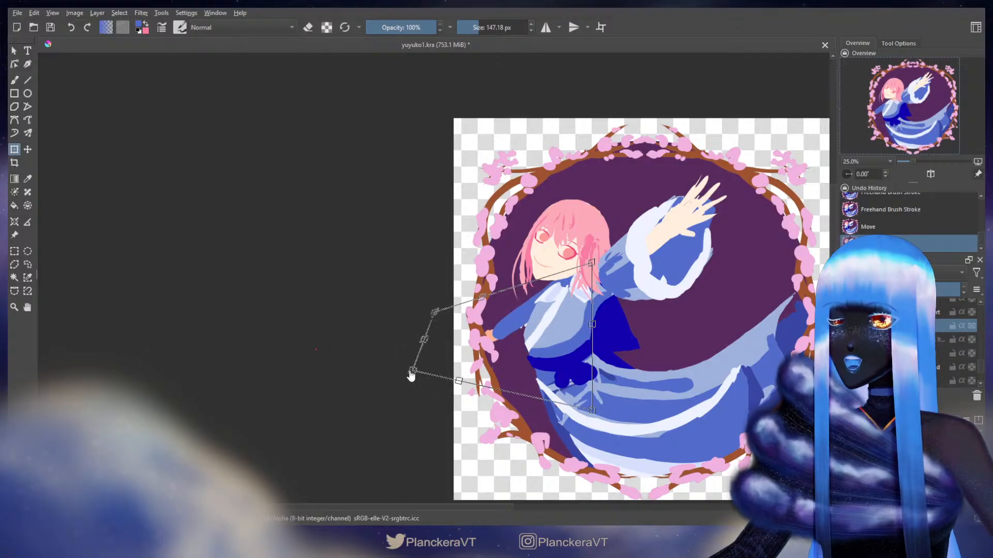
pyautogui.moveTo(411, 376); pyautogui.dragTo(414, 373)
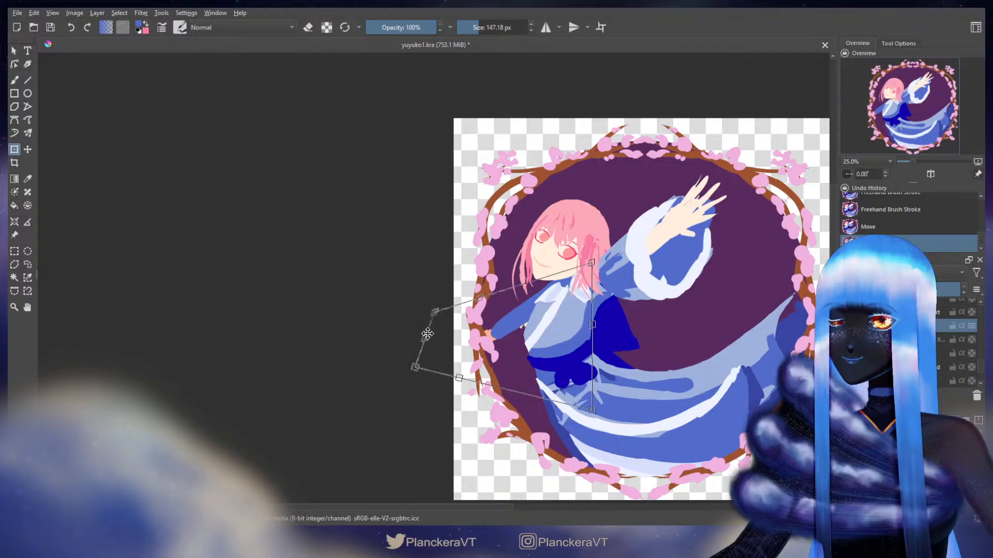
pyautogui.moveTo(427, 334); pyautogui.dragTo(465, 335)
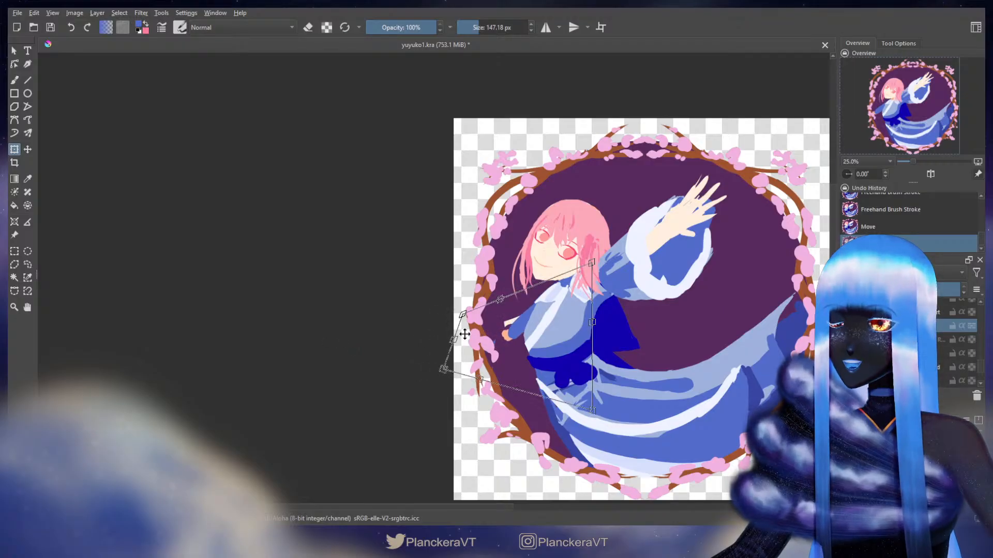
pyautogui.press('Return')
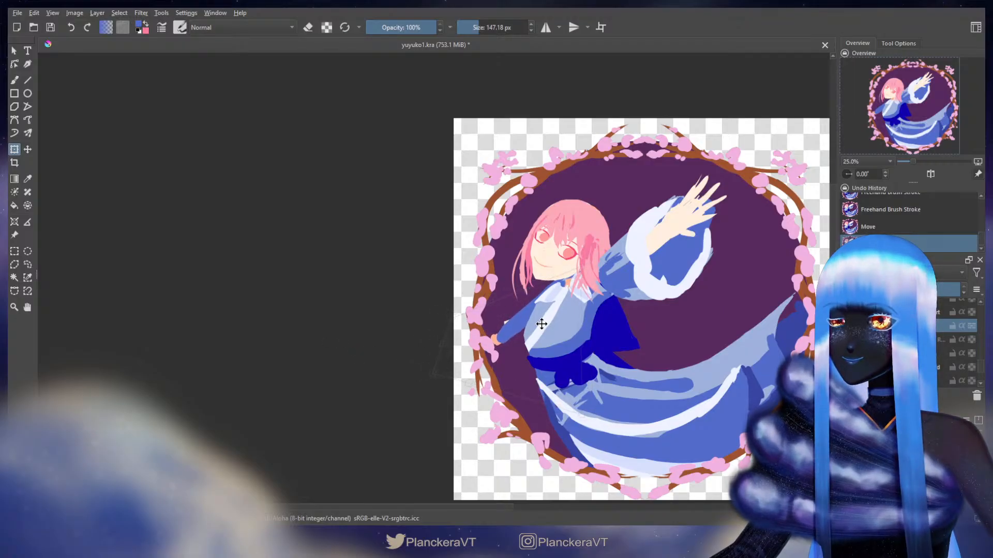
pyautogui.click(566, 454)
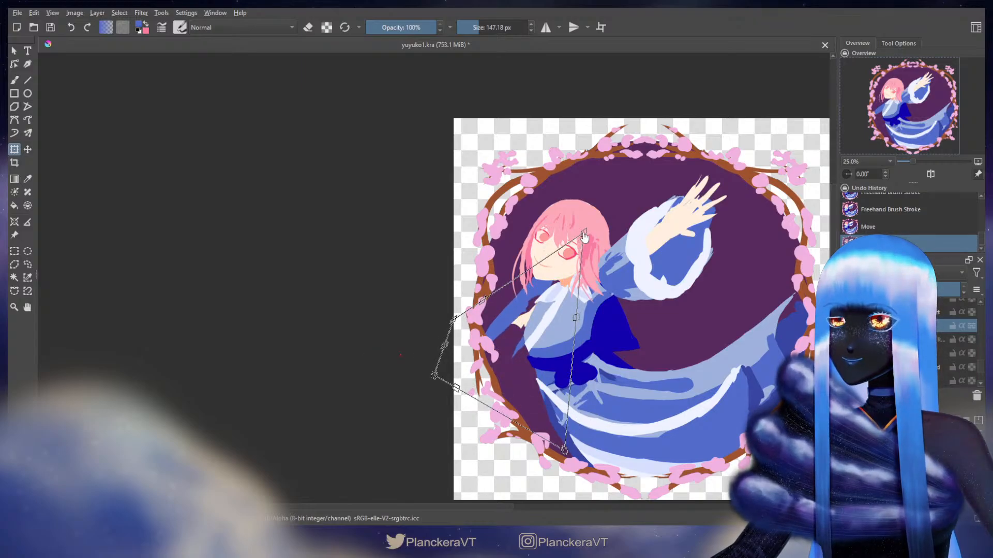
pyautogui.press('Return')
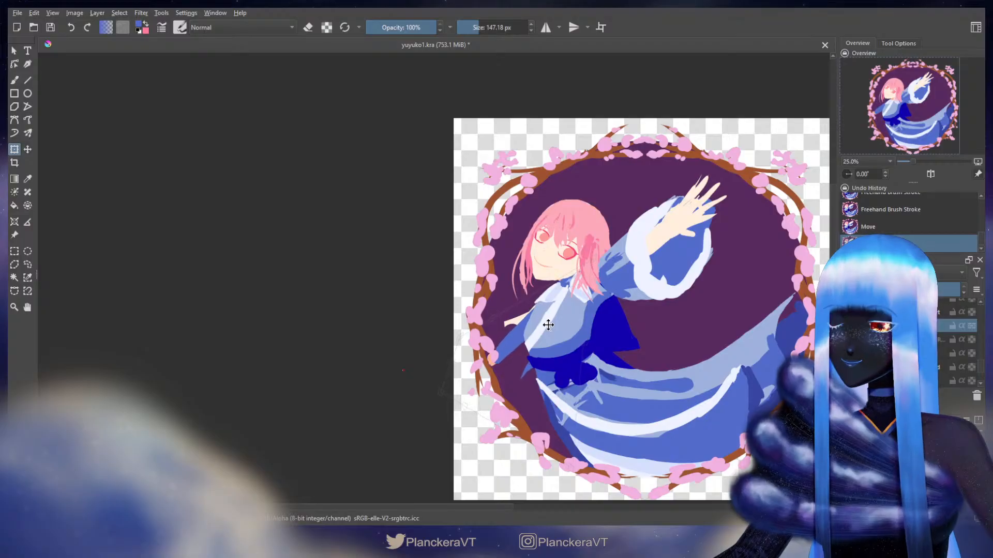
# Rotate the lowered arm, raise it toward the shoulder and reshape its corners until the hand sits inside the branch frame
pyautogui.click(550, 329)
pyautogui.moveTo(619, 305); pyautogui.dragTo(618, 345)
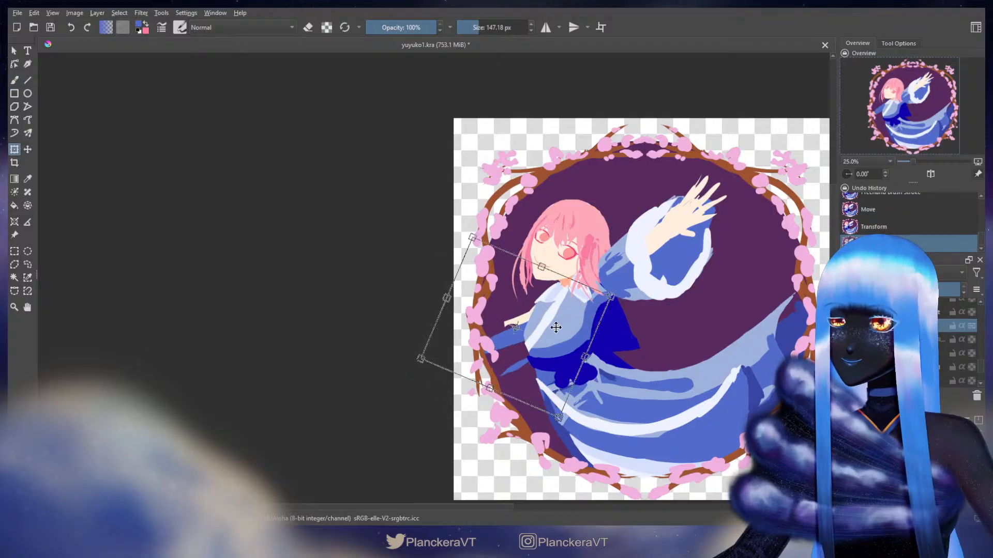
pyautogui.moveTo(555, 329); pyautogui.dragTo(563, 307)
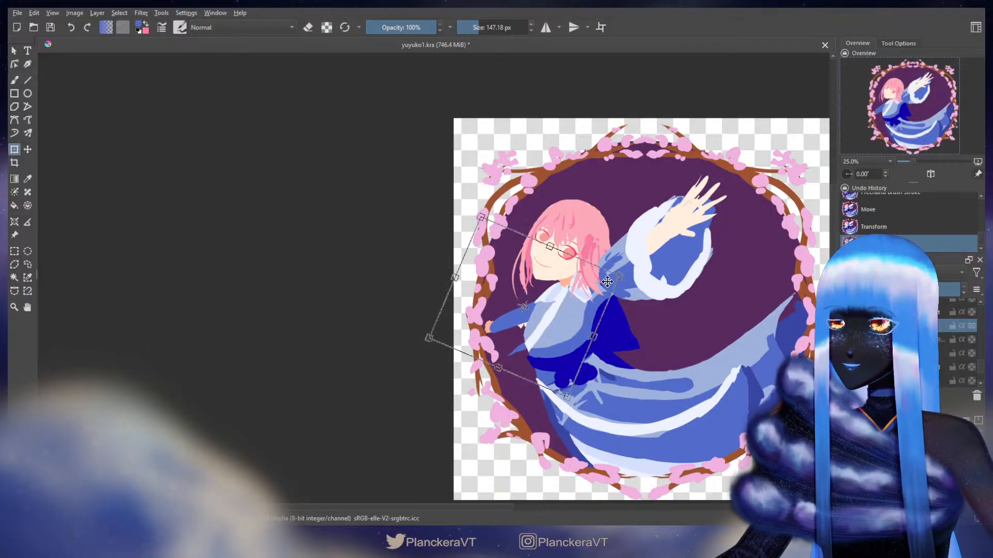
pyautogui.moveTo(611, 282); pyautogui.dragTo(714, 253)
pyautogui.moveTo(630, 297); pyautogui.dragTo(602, 300)
pyautogui.moveTo(715, 287); pyautogui.dragTo(713, 270)
pyautogui.moveTo(598, 316); pyautogui.dragTo(595, 312)
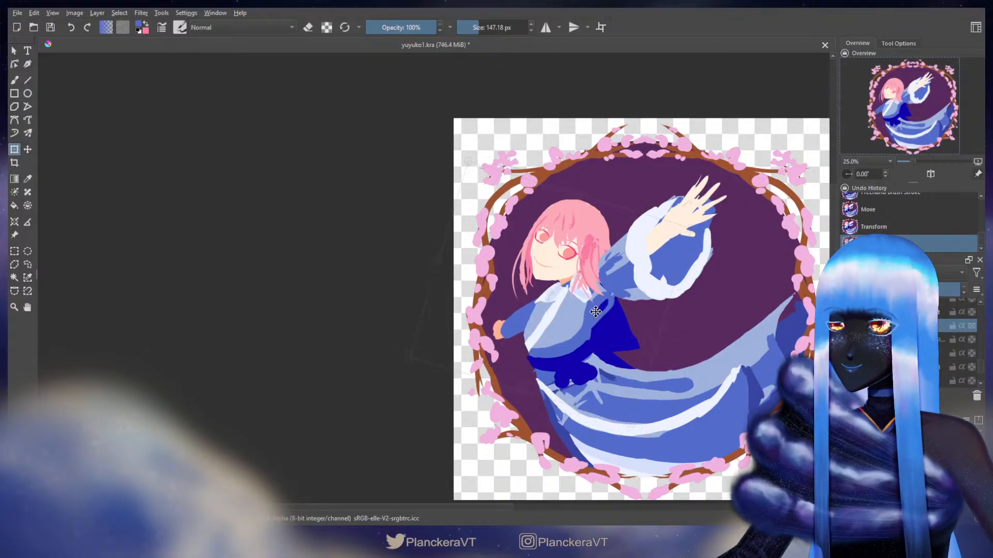
pyautogui.press('Return')
# Rework the edges of the lowered arm's blue sleeve near the hand with a brush of about 223 px
pyautogui.press('b')
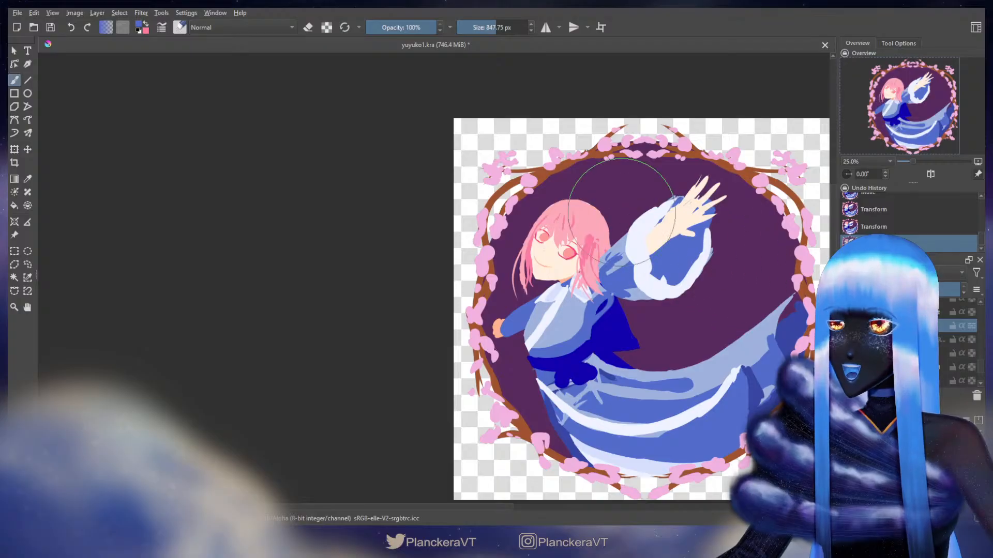
pyautogui.press('pagedown')
pyautogui.press('pagedown')
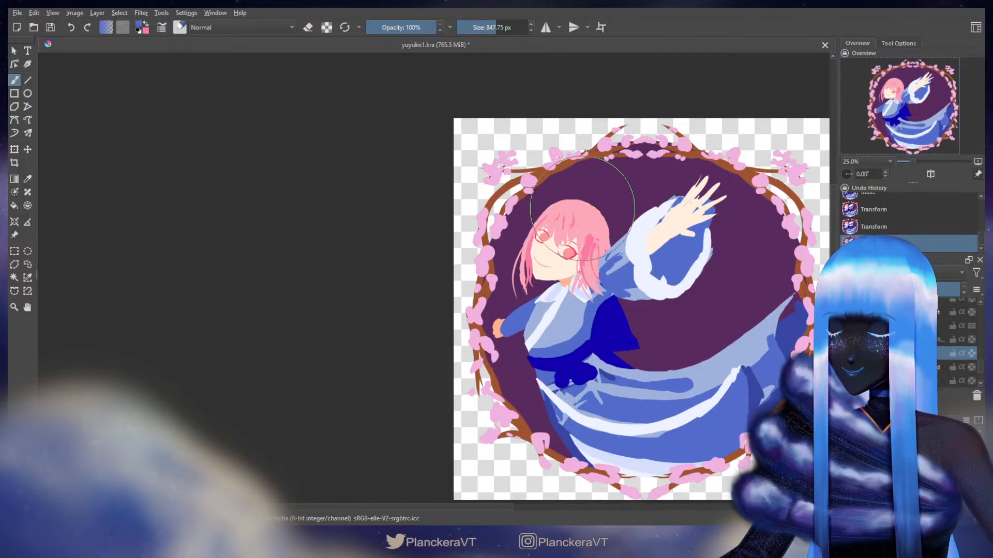
pyautogui.moveTo(582, 210); pyautogui.dragTo(507, 306)
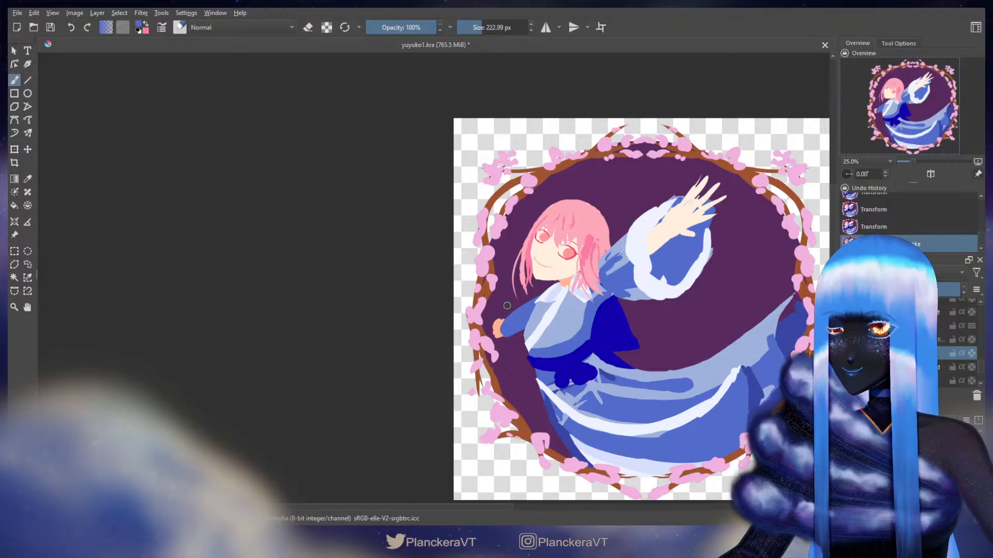
pyautogui.click(512, 340)
pyautogui.moveTo(513, 339); pyautogui.dragTo(494, 343)
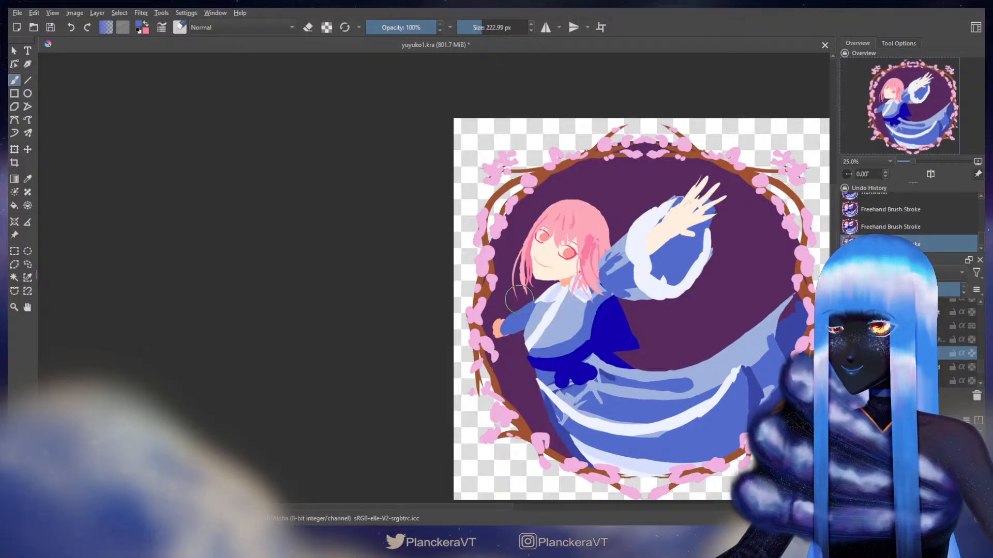
pyautogui.moveTo(519, 300); pyautogui.dragTo(493, 326)
pyautogui.press('[')
# Transform the lowered arm's hand again, nudging it to fit against the sleeve opening
pyautogui.hotkey('ctrl', 't')
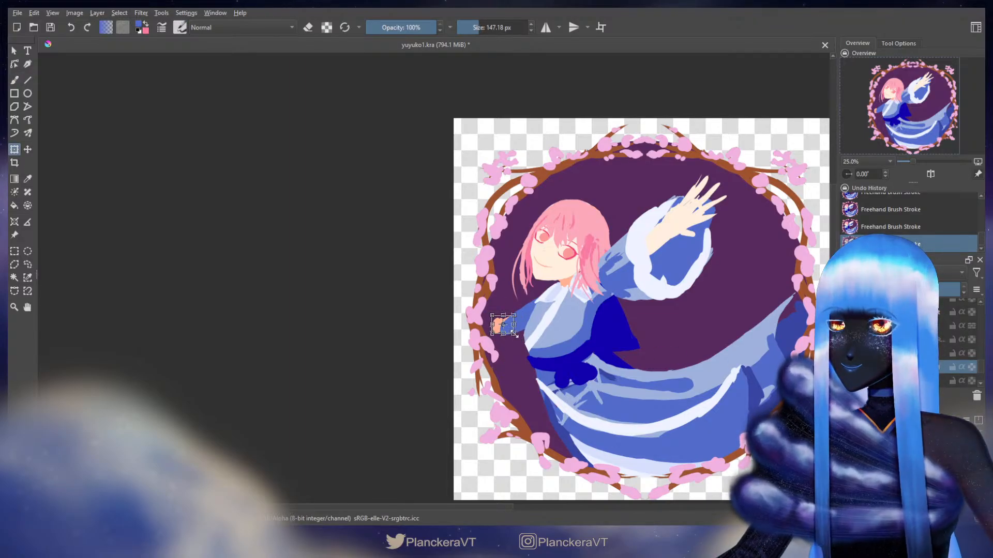
pyautogui.moveTo(514, 334); pyautogui.dragTo(504, 328)
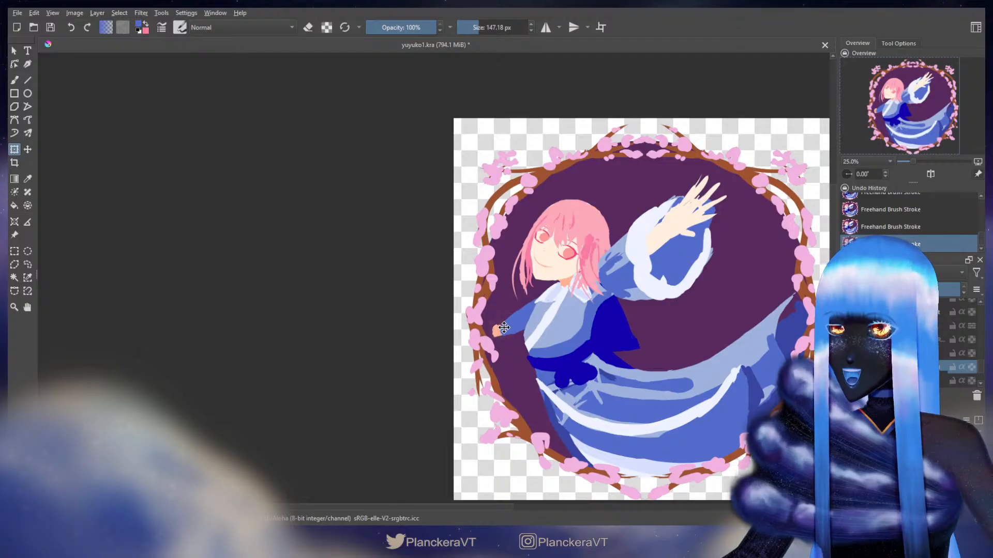
pyautogui.press('b')
pyautogui.moveTo(618, 337); pyautogui.dragTo(592, 346)
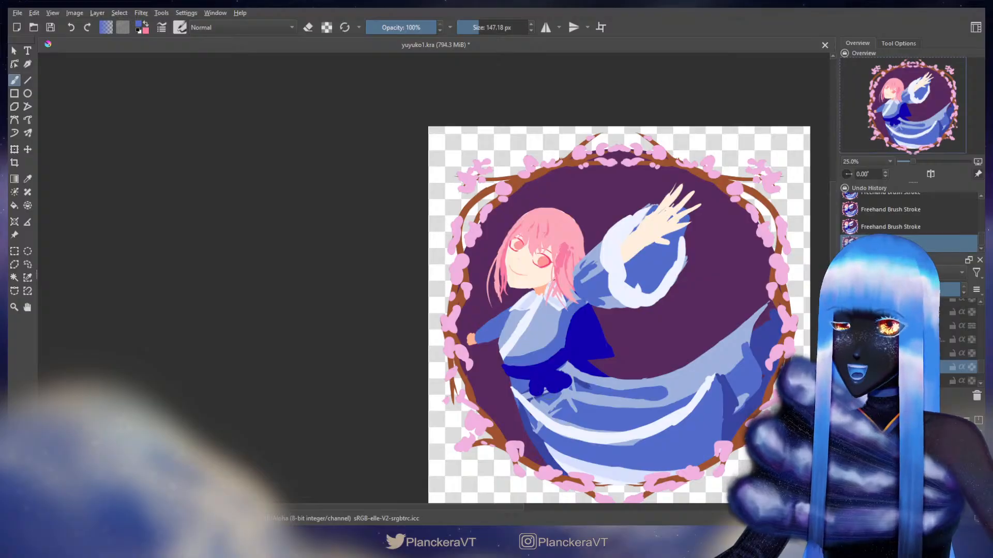
pyautogui.hotkey('ctrl', 't')
pyautogui.moveTo(481, 351); pyautogui.dragTo(482, 336)
pyautogui.press('b')
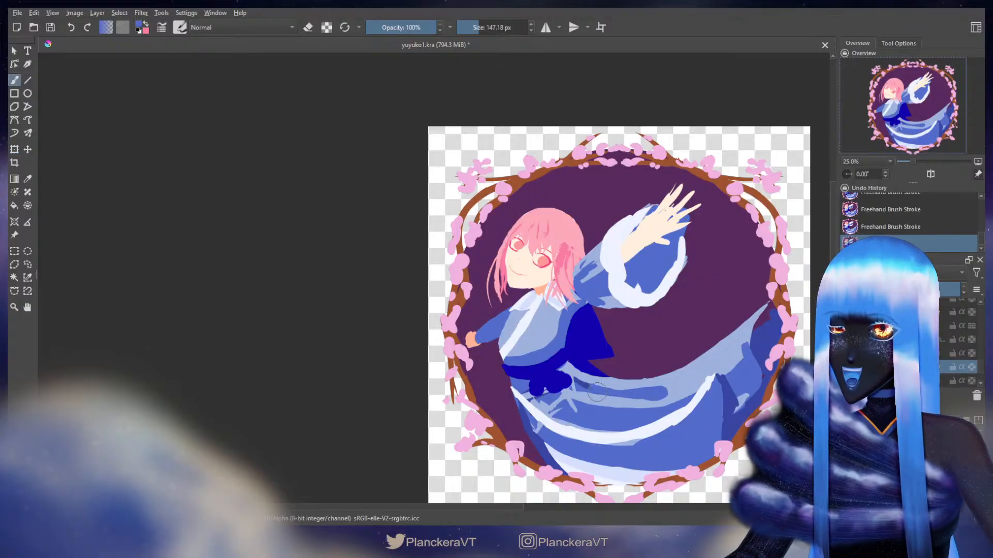
# Touch up the lowered arm's blue sleeve at 129.82 px and trim its edges near the hand with a 116.23 px eraser
pyautogui.click(942, 354)
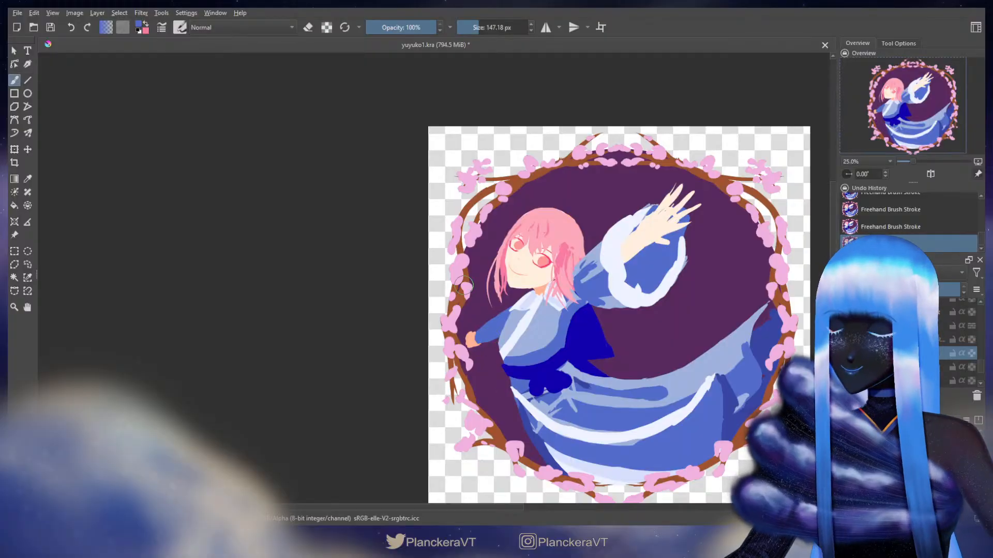
pyautogui.press(']')
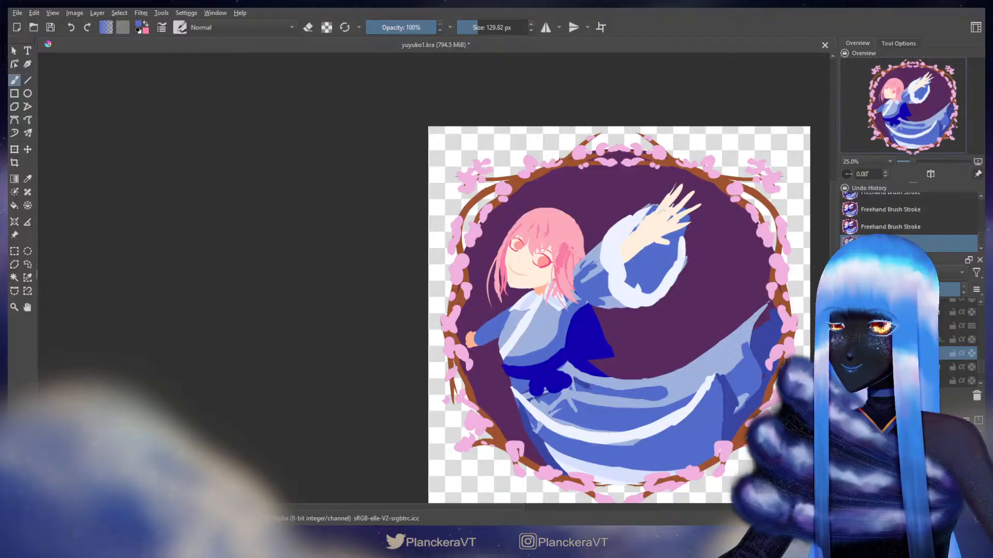
pyautogui.press('e')
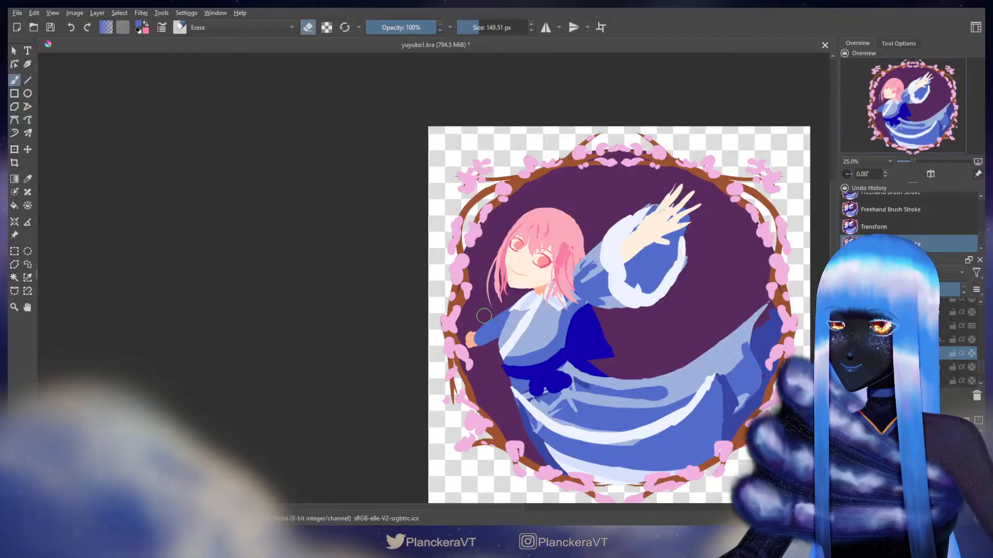
pyautogui.press('[')
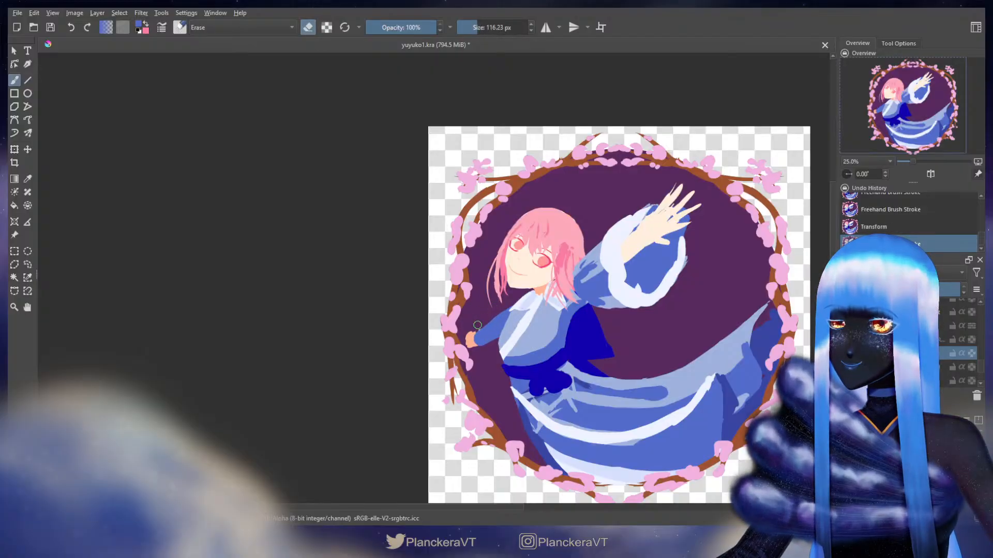
pyautogui.moveTo(488, 317)
pyautogui.mouseDown()
pyautogui.moveTo(486, 355)
pyautogui.moveTo(476, 358)
pyautogui.mouseUp()
pyautogui.moveTo(627, 284); pyautogui.dragTo(566, 278)
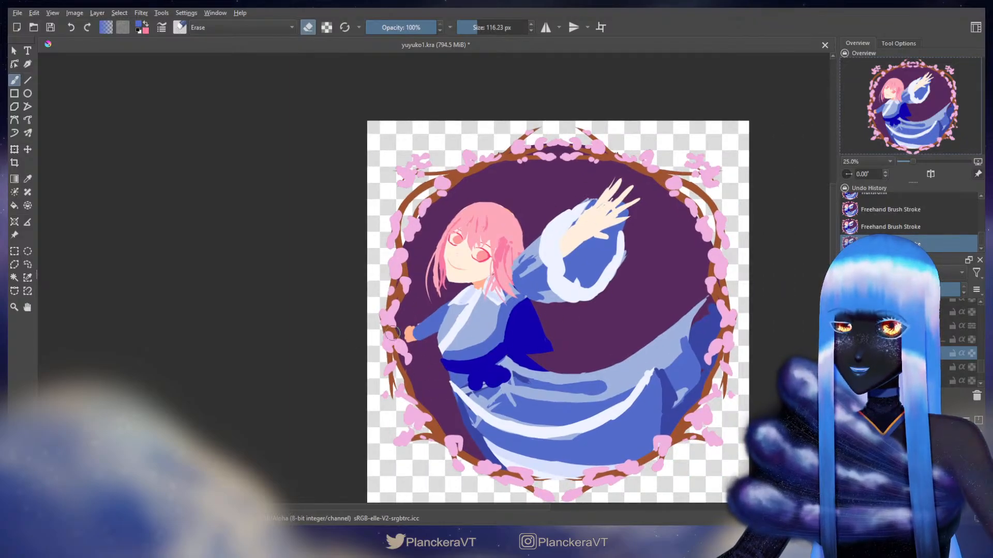
pyautogui.press('e')
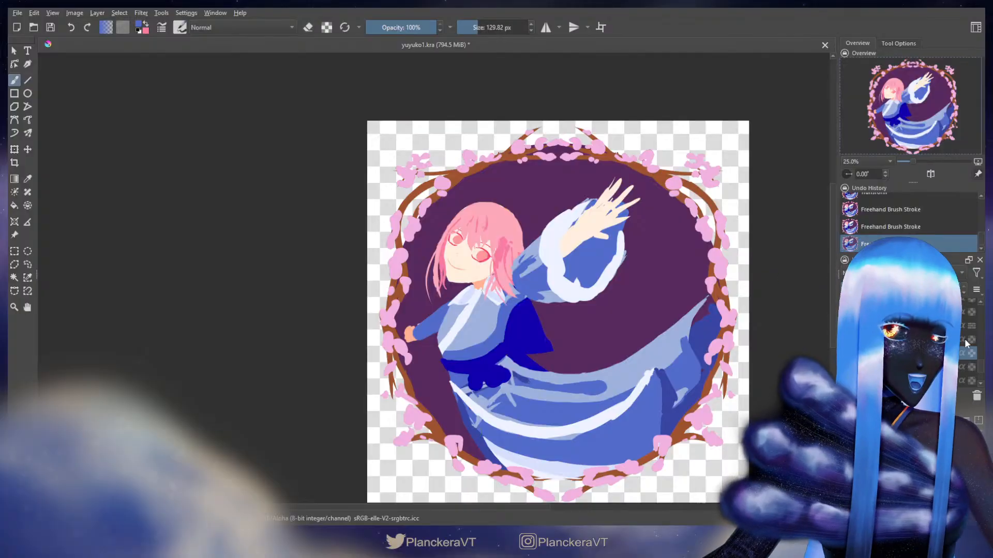
# Enlarge the raised arm with its sleeve and hand, shift it slightly downward, and save the painting
pyautogui.scroll(3, 977, 315)
pyautogui.scroll(-1, 981, 319)
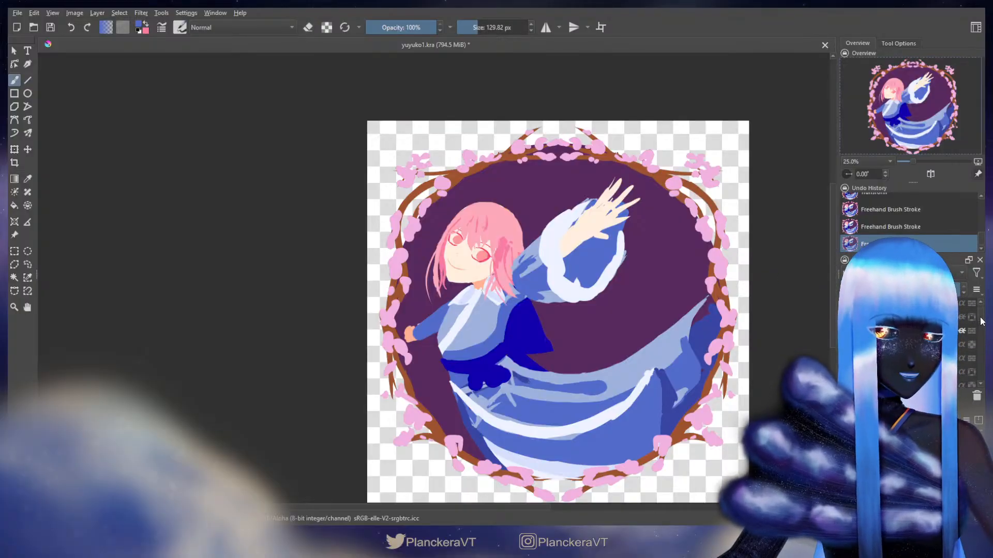
pyautogui.hotkey('ctrl', 't')
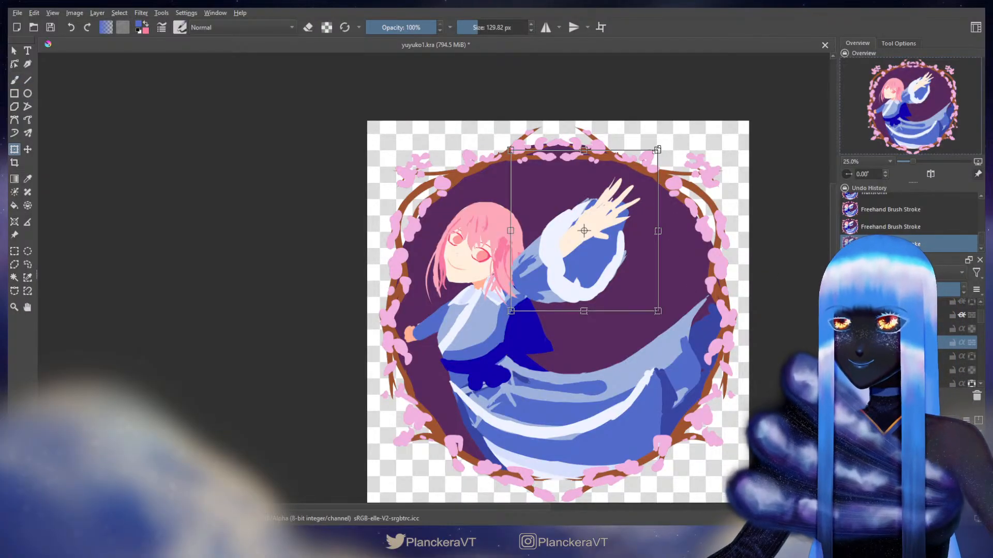
pyautogui.moveTo(657, 149); pyautogui.dragTo(676, 132)
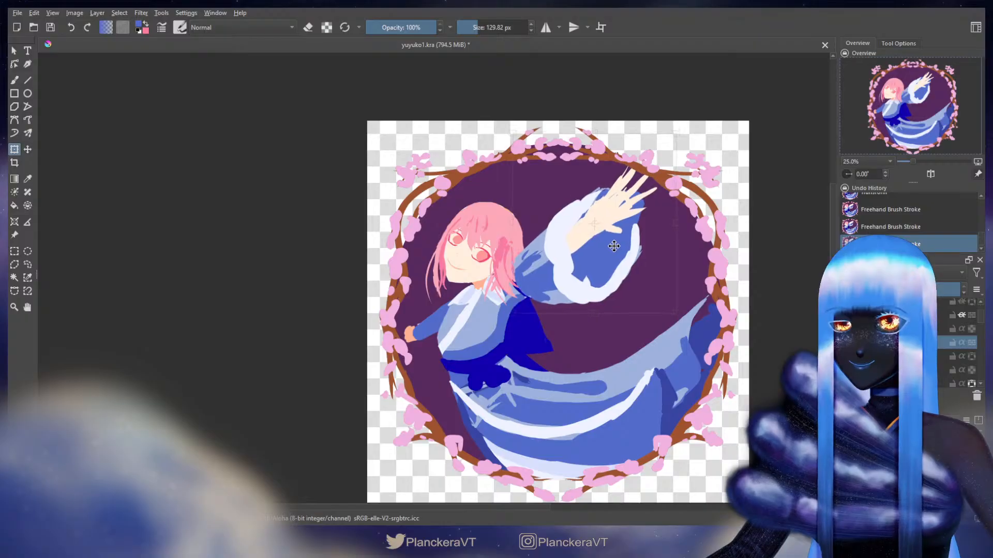
pyautogui.moveTo(614, 246); pyautogui.dragTo(622, 257)
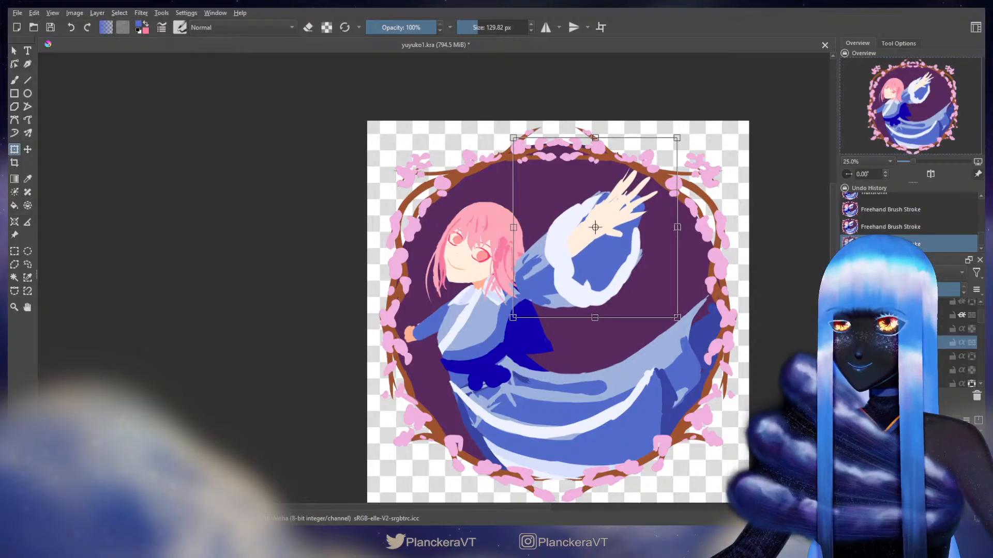
pyautogui.press('b')
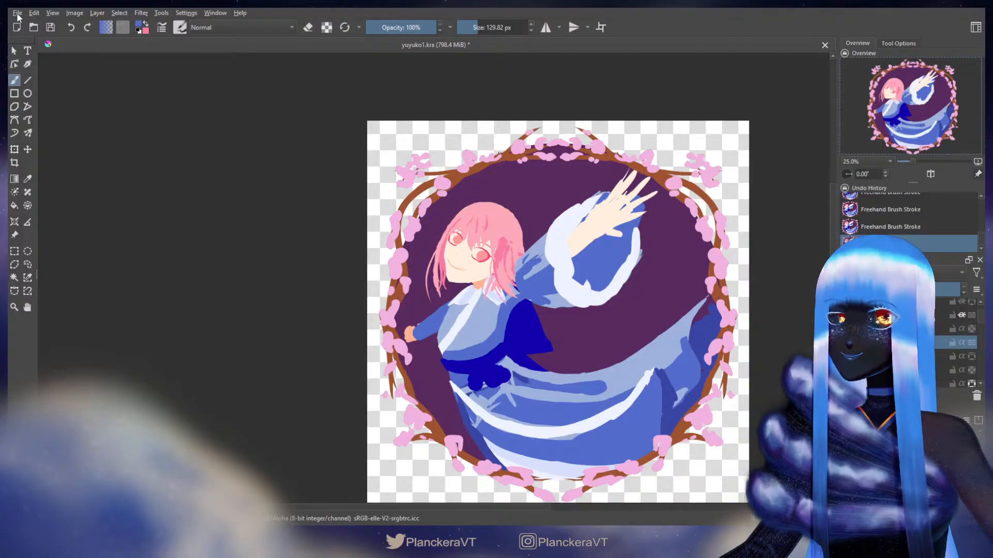
pyautogui.hotkey('ctrl', 's')
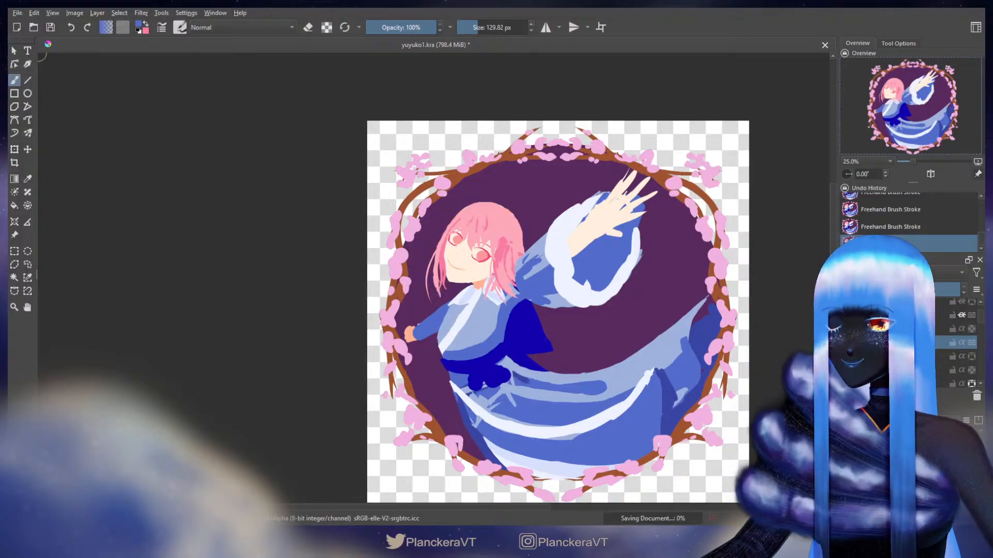